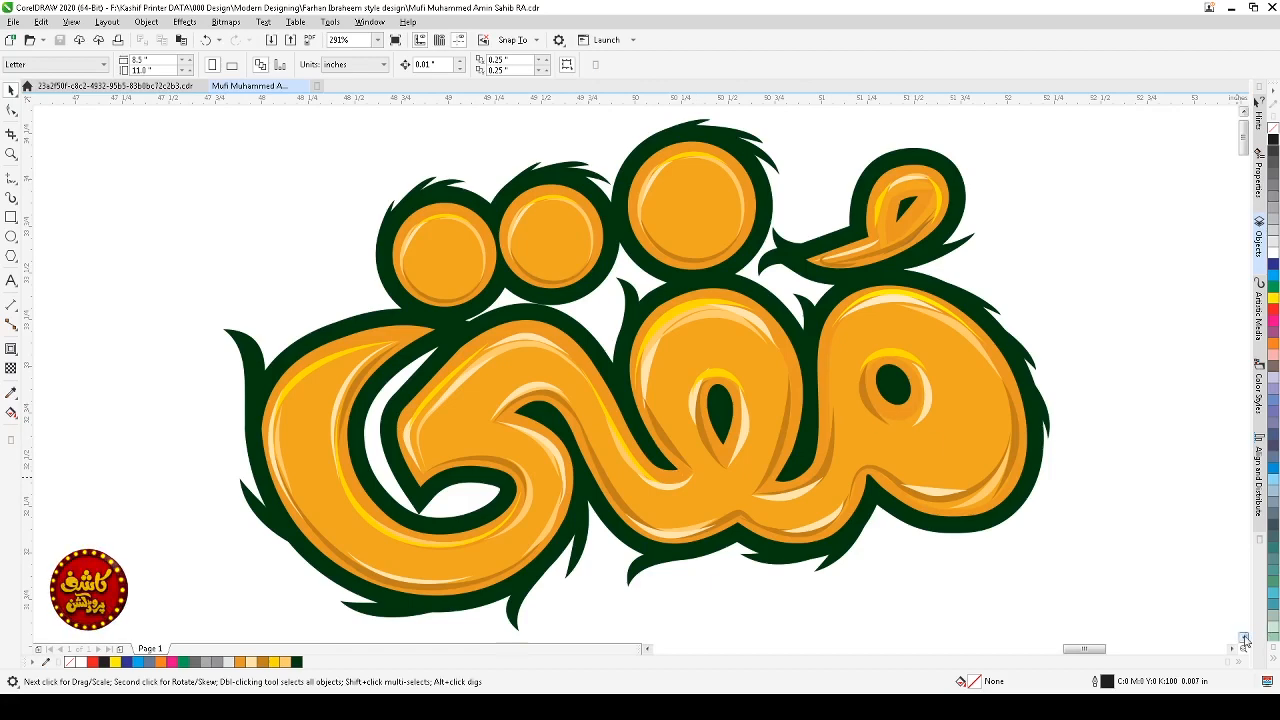
Step: Ungroup the green Arabic lettering and combine its parts into a single curve
left_click_drag(1244, 638, 1244, 638)
key("F3")
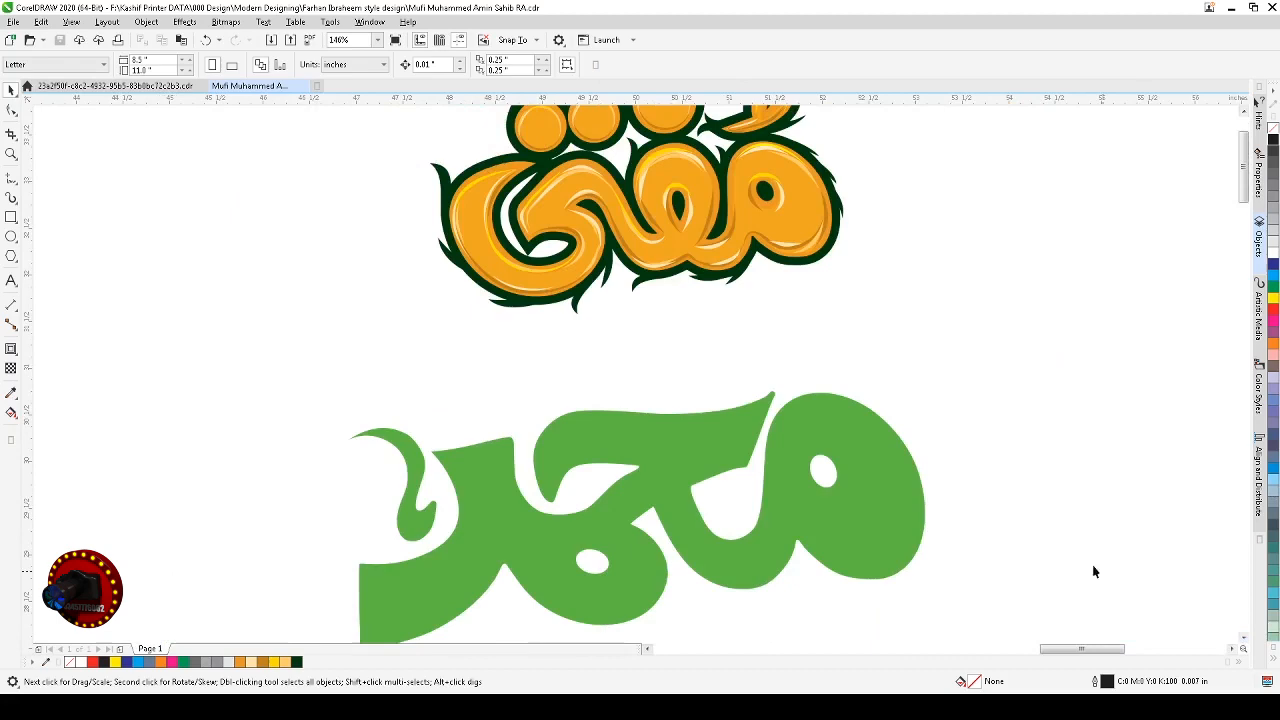
left_click(914, 536)
key("shift+F2")
left_click(961, 568)
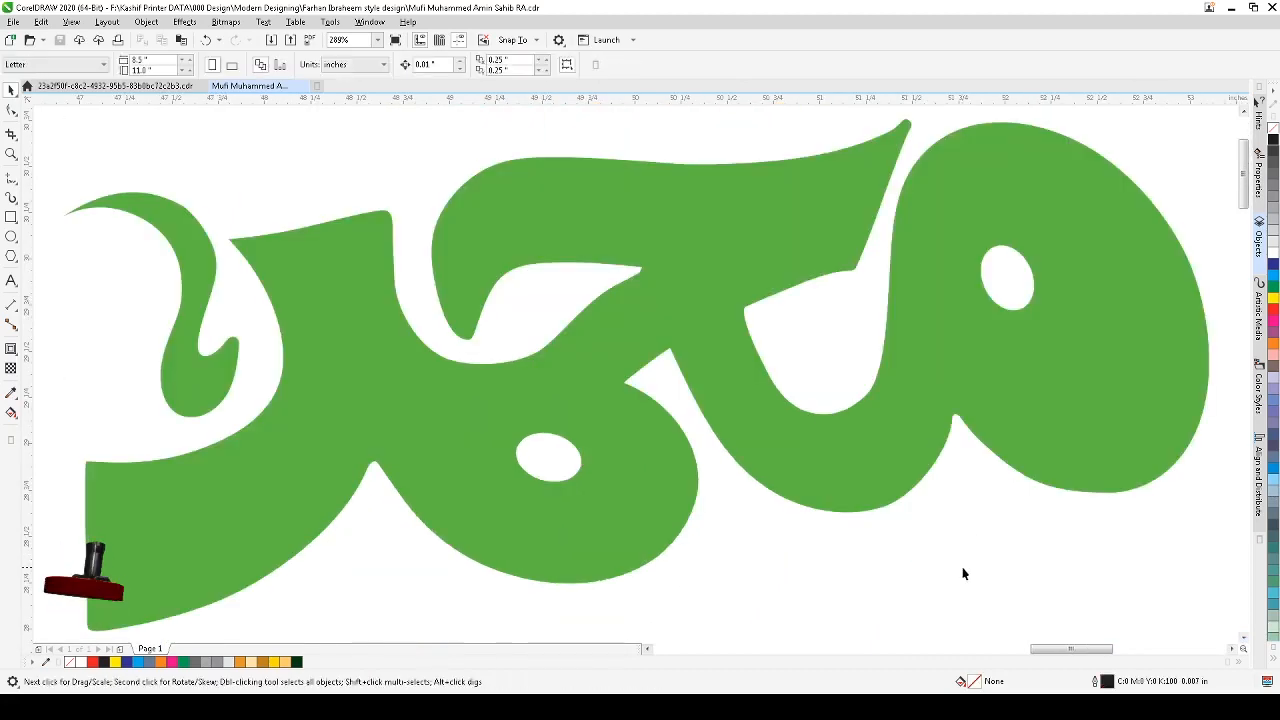
scroll(963, 568, "down", 2)
key("z")
left_click_drag(1066, 280, 700, 594)
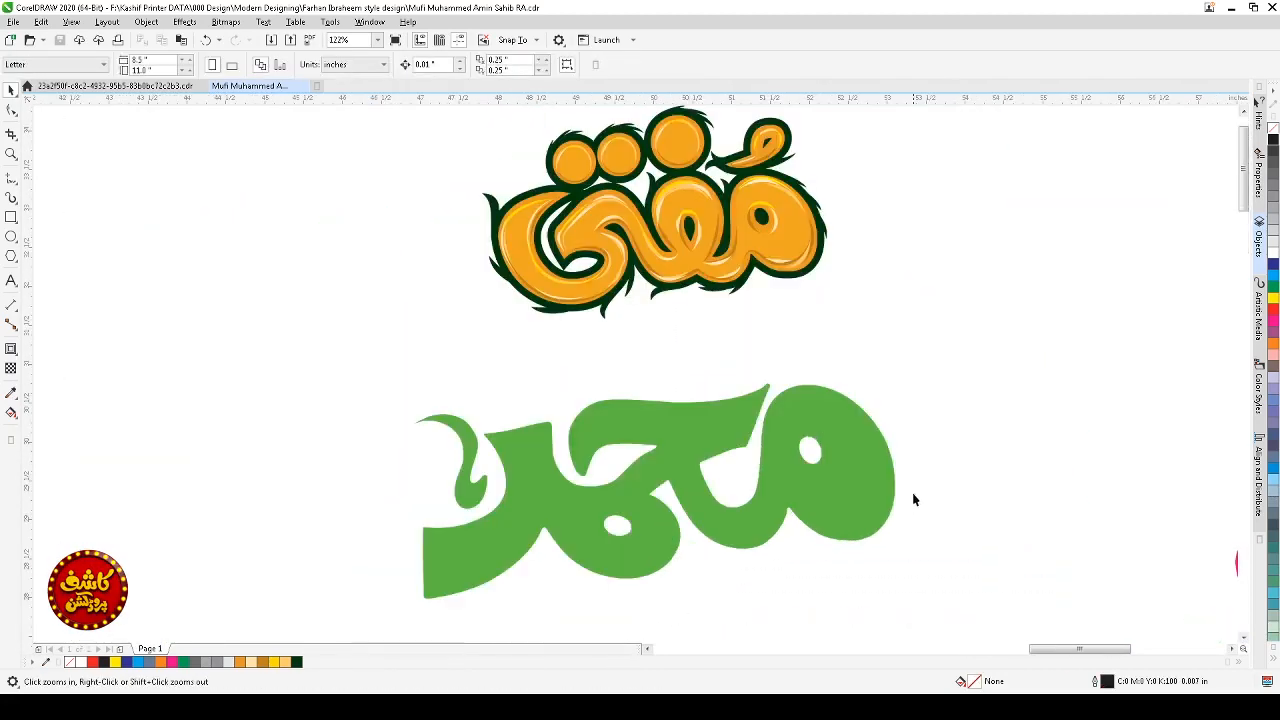
key("space")
left_click(840, 484)
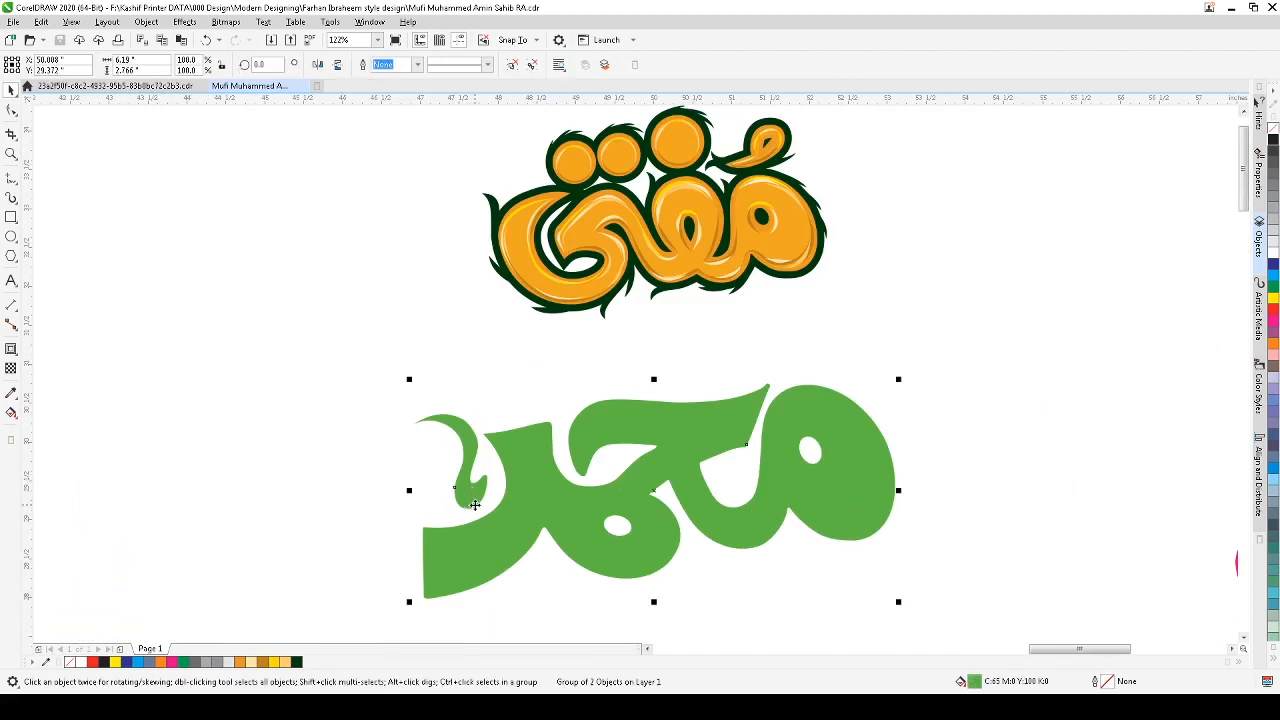
left_click(511, 65)
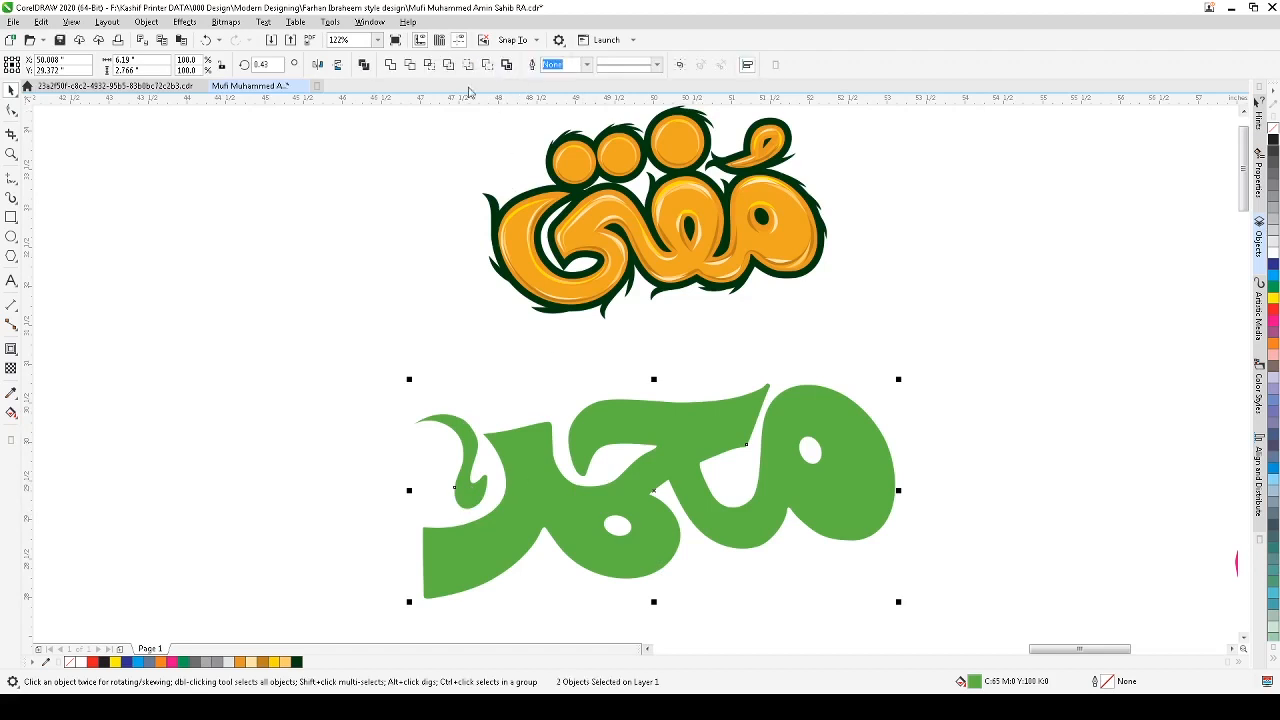
key("ctrl+q")
key("ctrl+l")
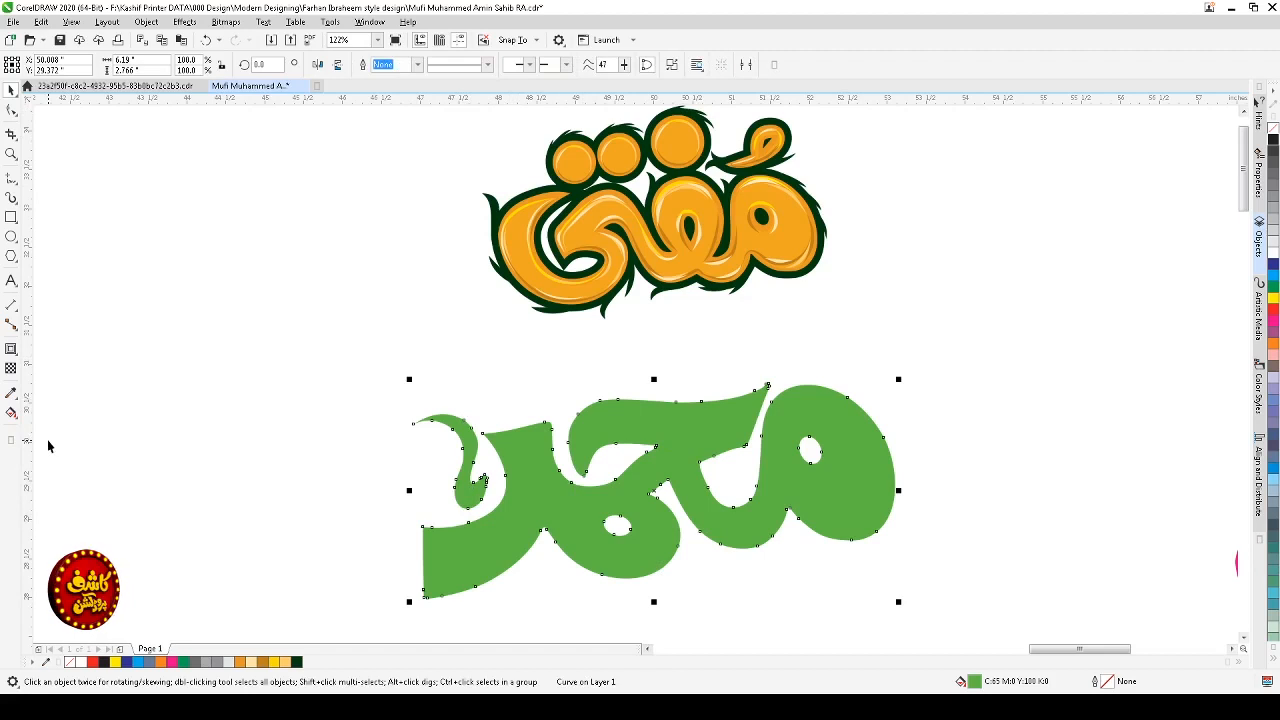
Step: Apply an inside contour with a custom offset to the green lettering
left_click(11, 349)
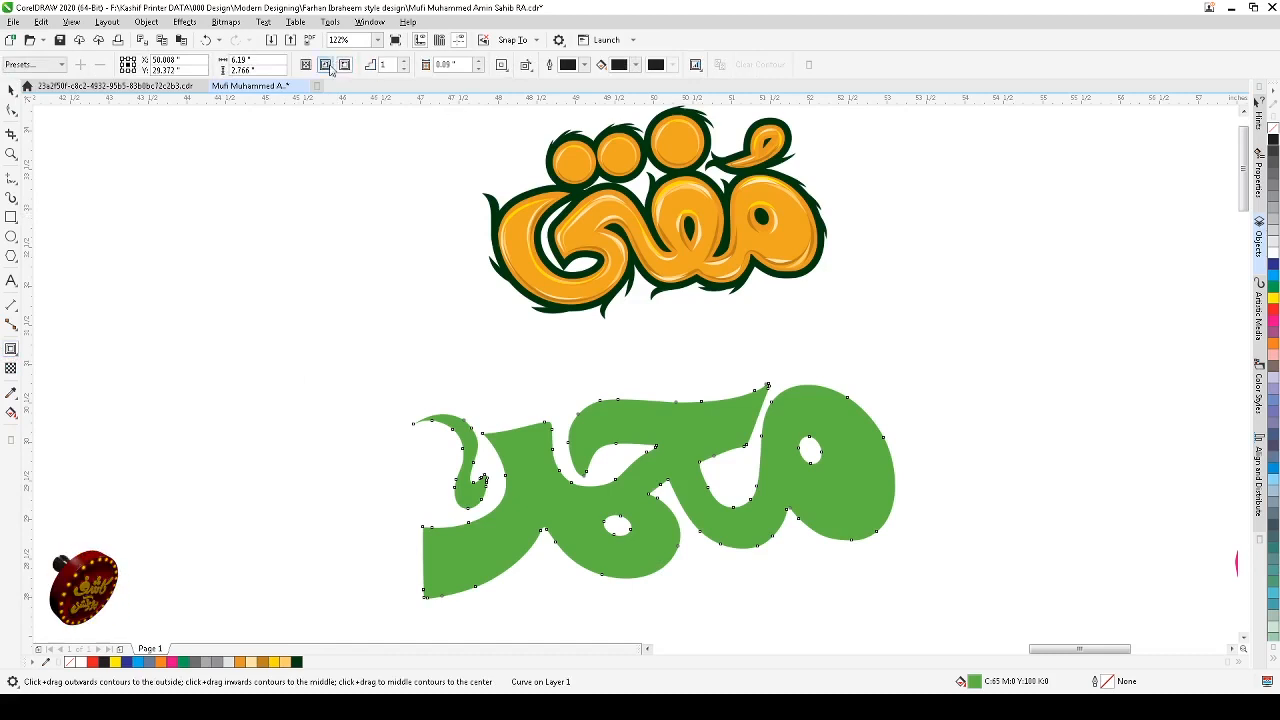
left_click(326, 66)
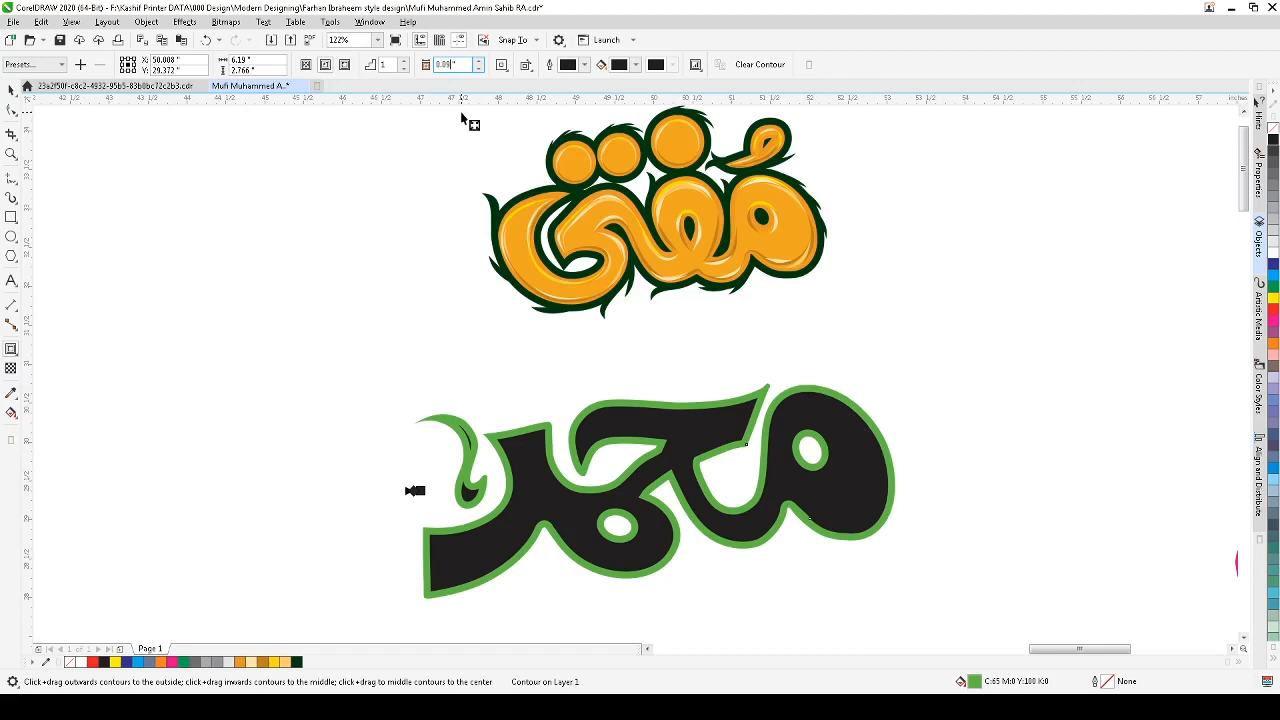
type("8")
key("Return")
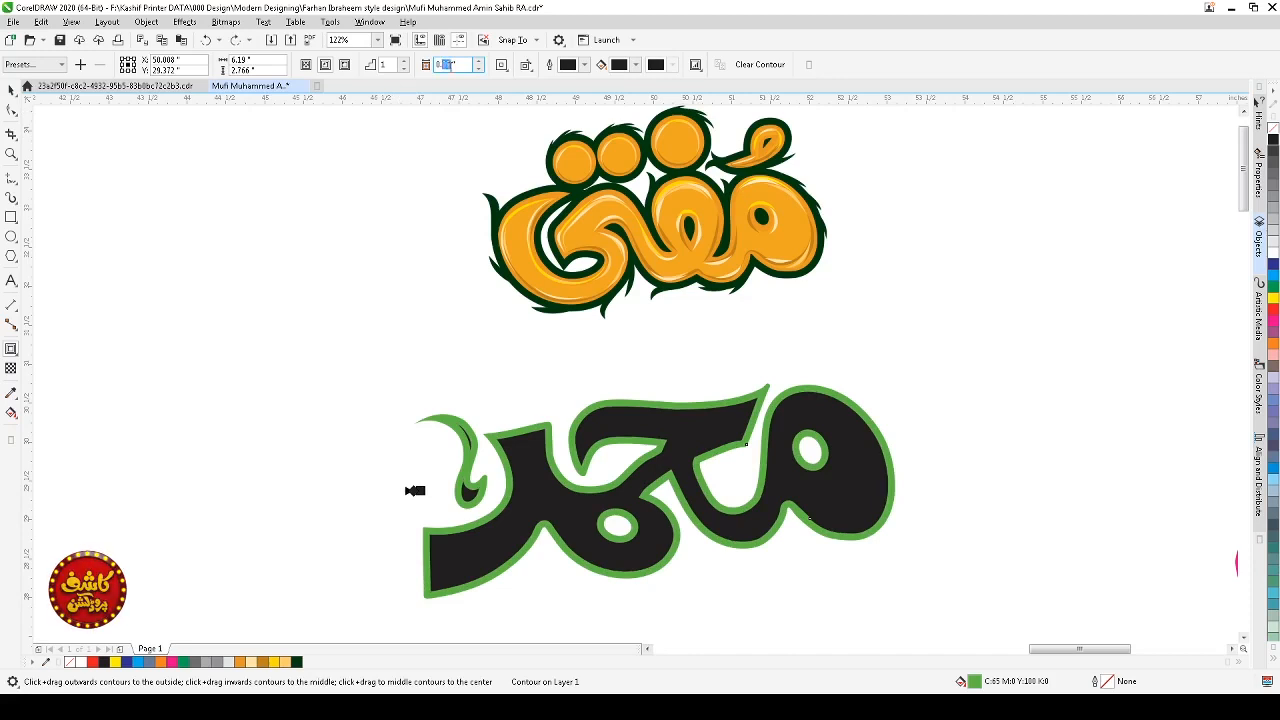
key("Return")
key("space")
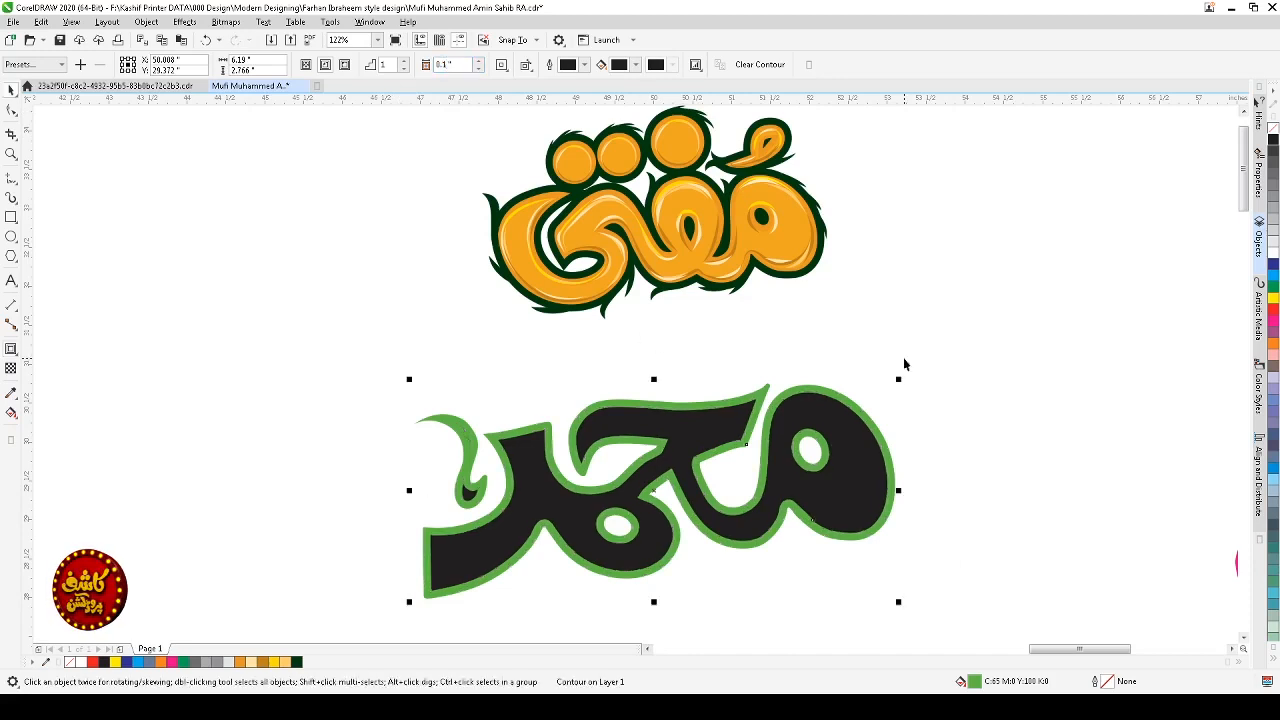
Step: Break the contour apart and copy the inner dark contour shape
left_click(904, 364)
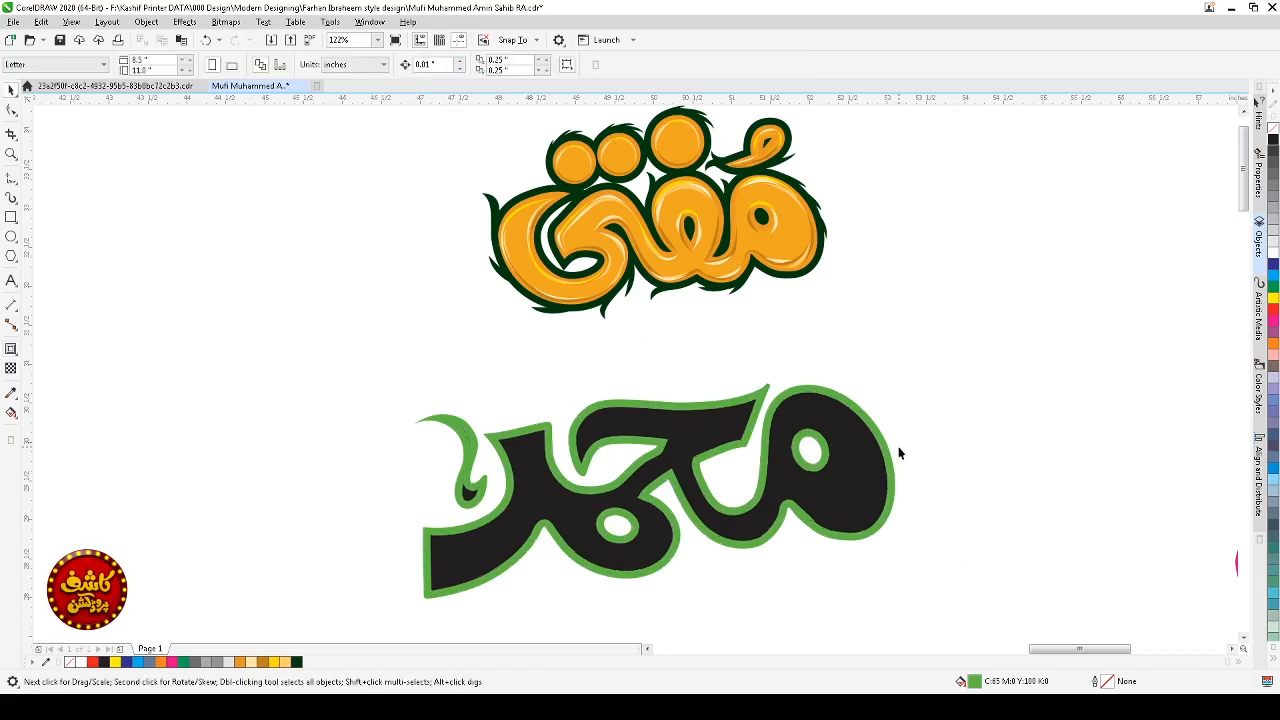
left_click(838, 443)
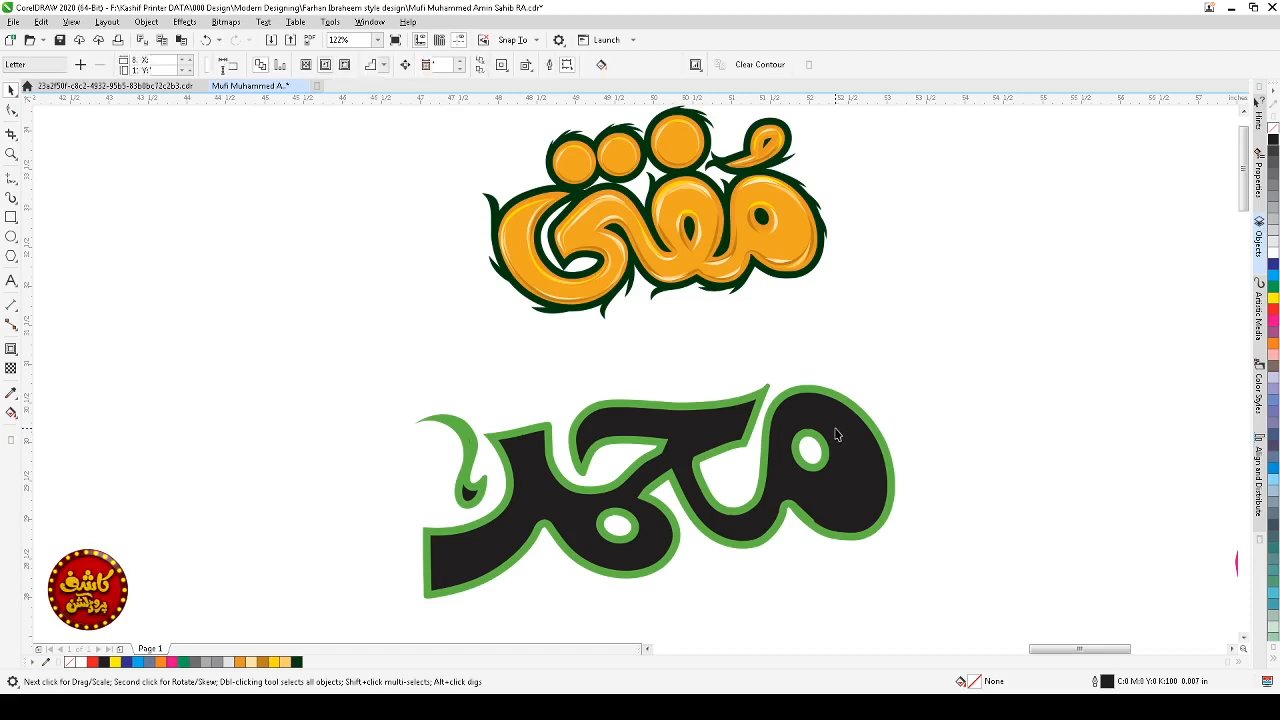
key("ctrl+k")
left_click(941, 445)
left_click(860, 457)
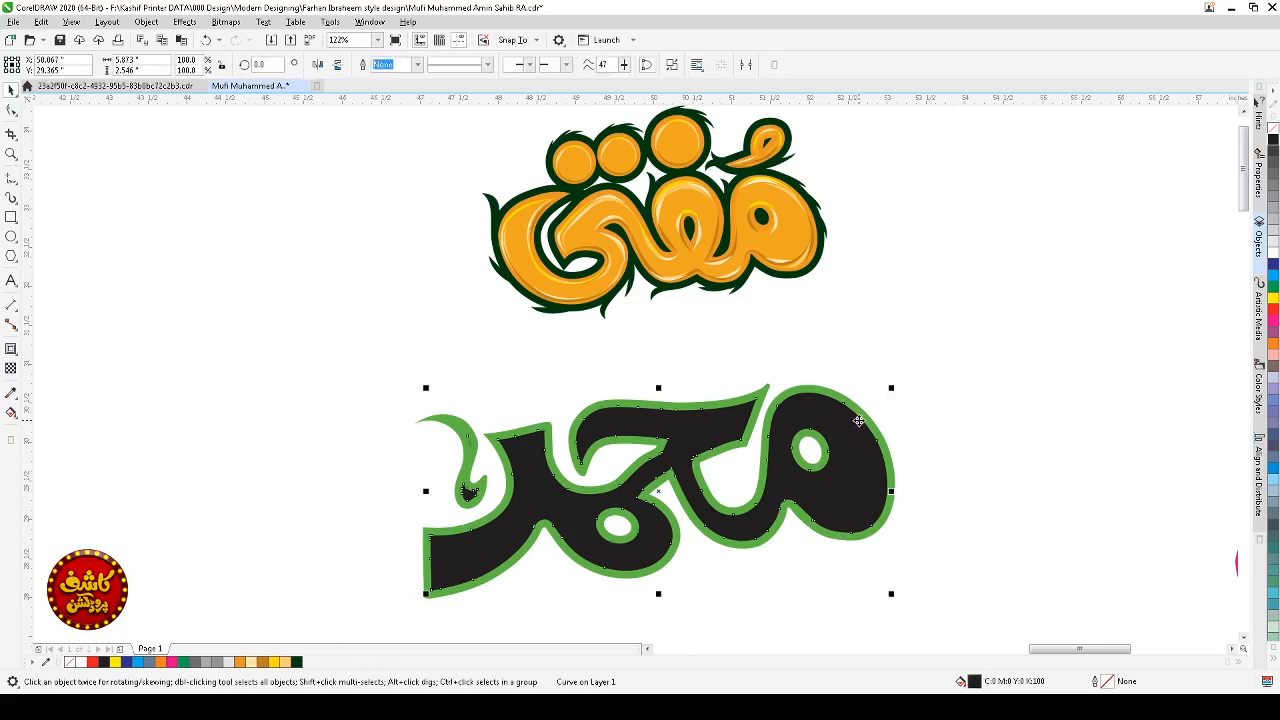
key("ctrl+c")
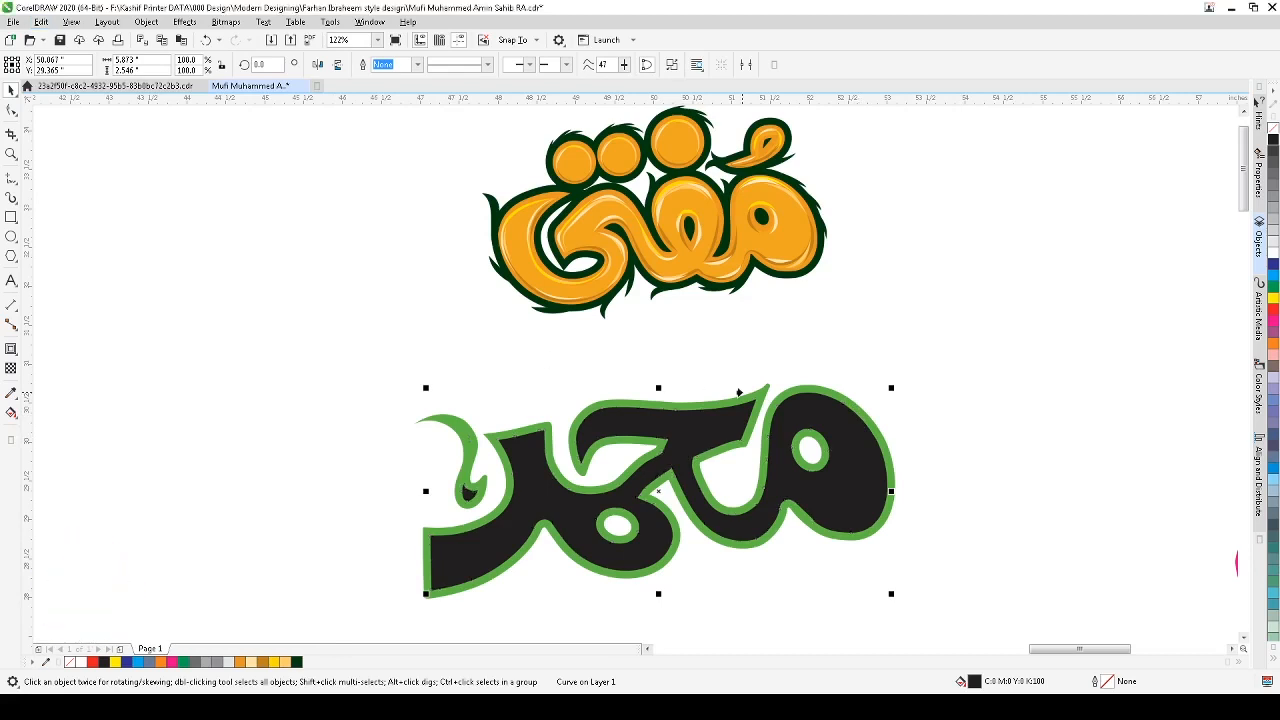
Step: Paste the copied inner shape and give it a darker green fill
key("ctrl+v")
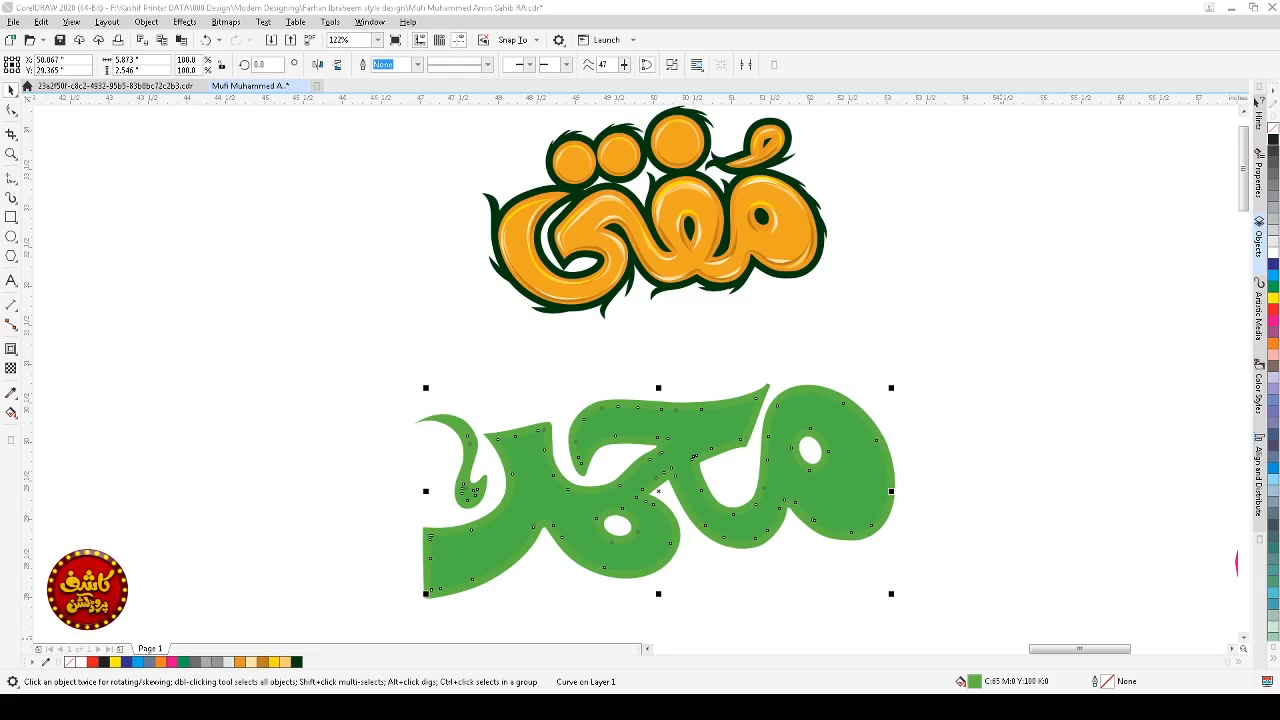
left_click(355, 273)
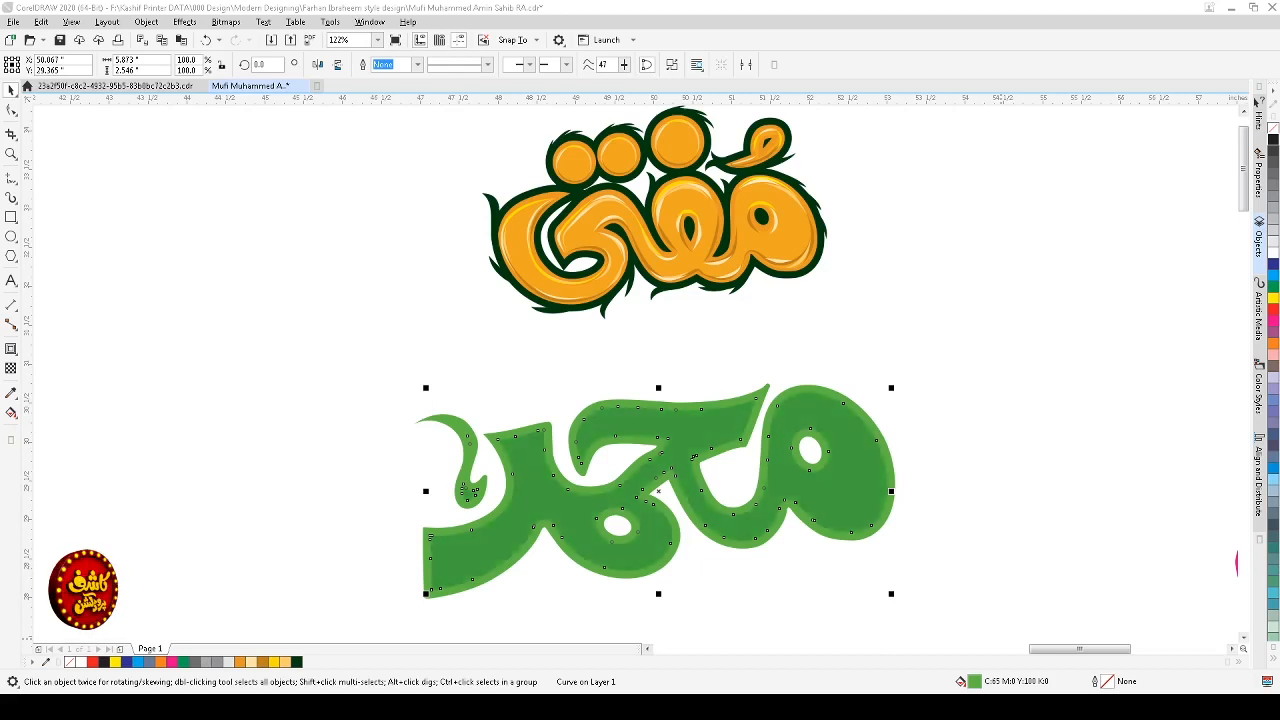
left_click(402, 484)
left_click(933, 424)
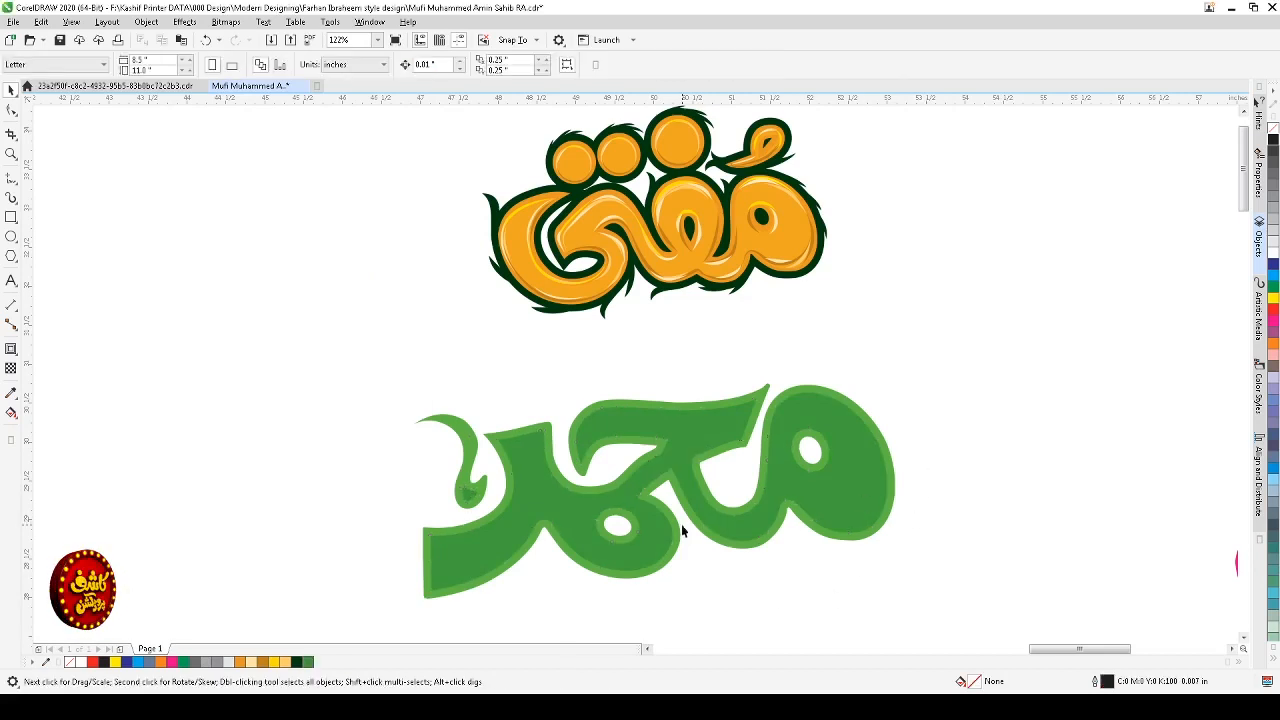
Step: Duplicate the orange lettering design and place the copy to its left
left_click(830, 404)
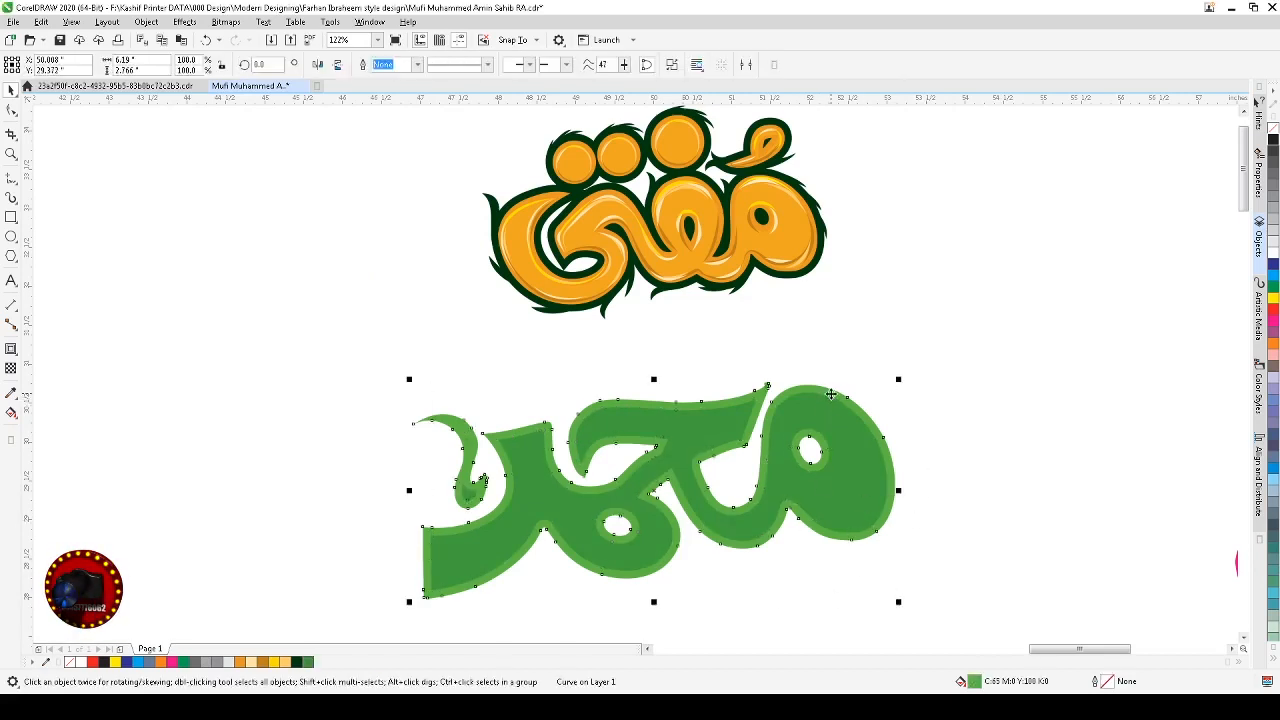
left_click(927, 392)
key("z")
left_click_drag(940, 356, 349, 603)
key("space")
left_click(1037, 374)
scroll(1037, 374, "down", 4)
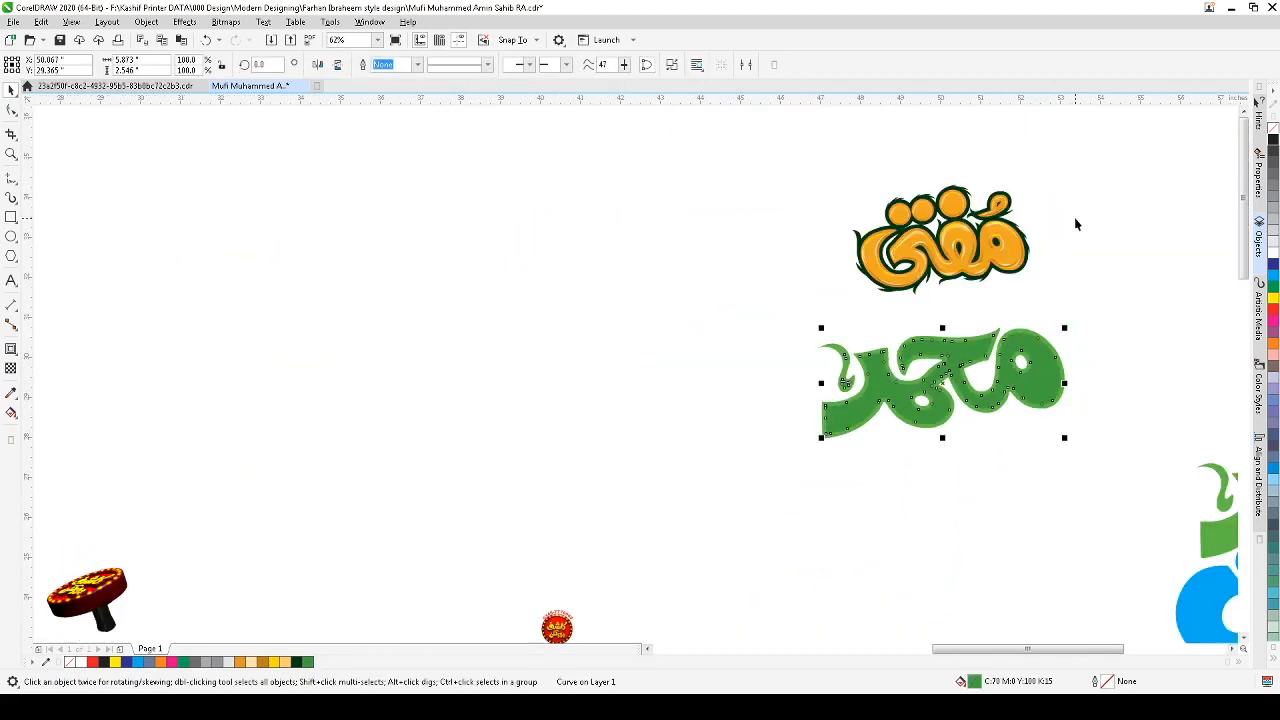
scroll(931, 416, "up", 4)
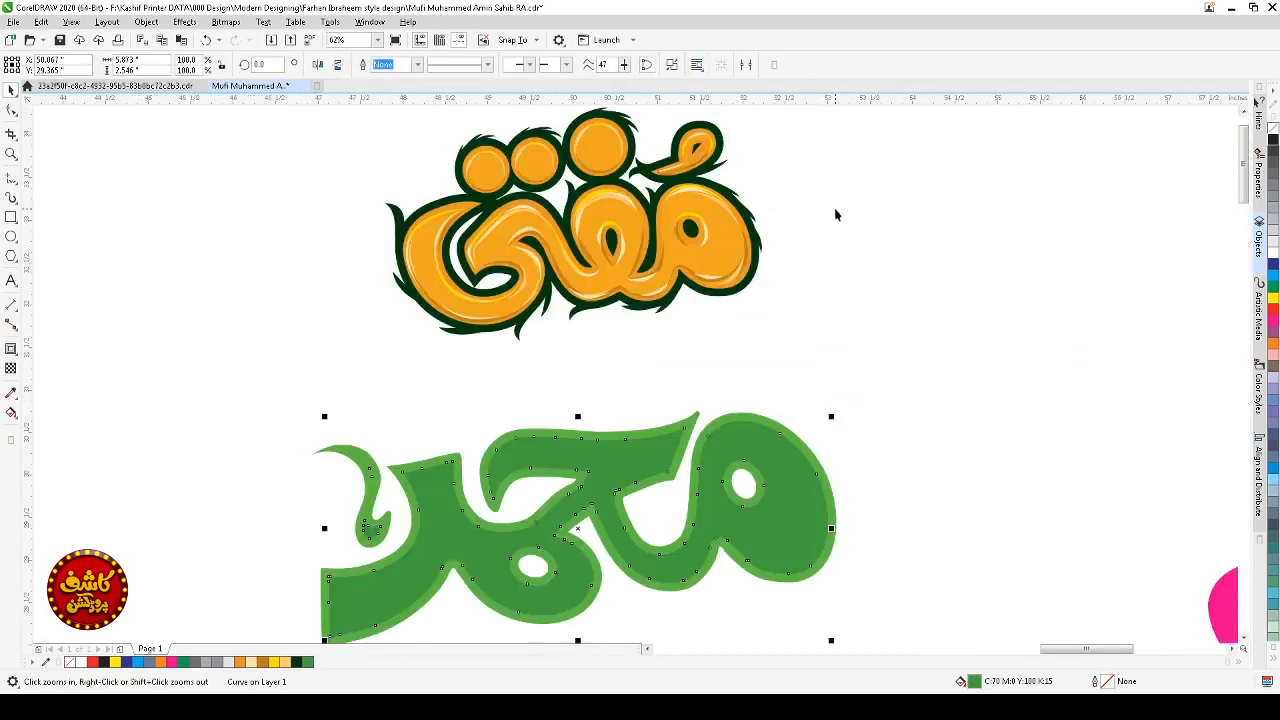
left_click(714, 281)
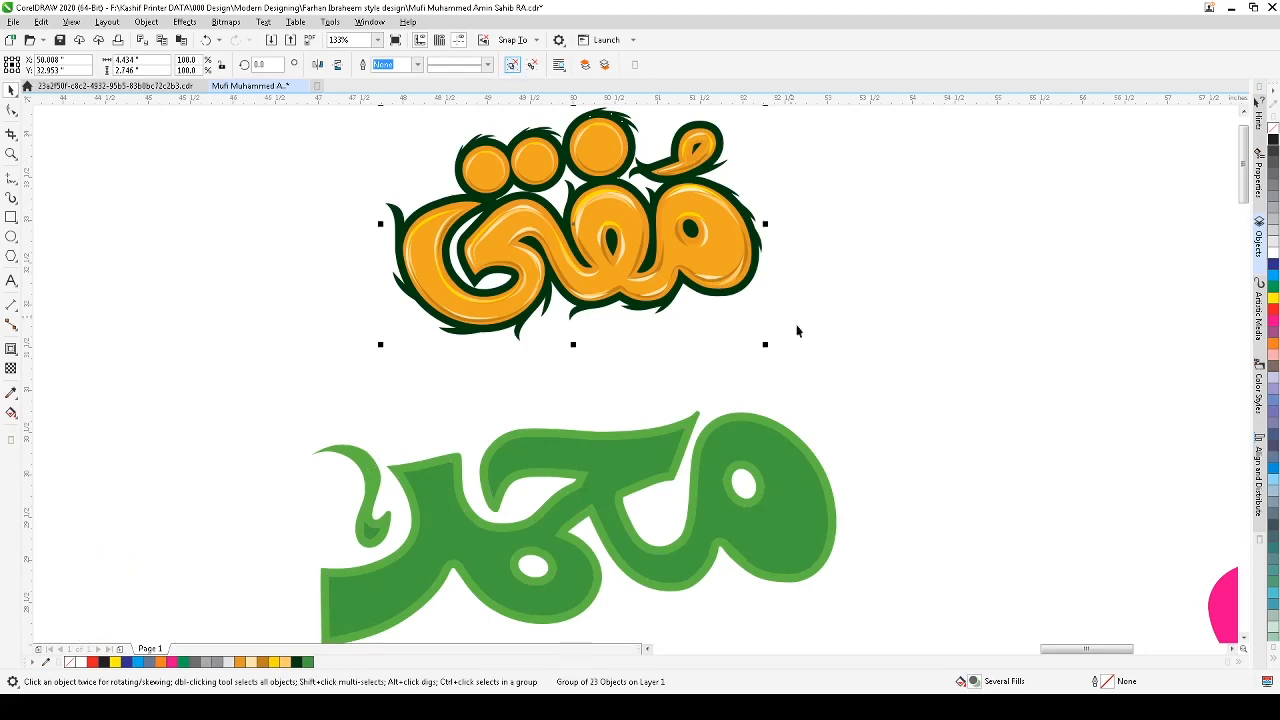
left_click_drag(734, 266, 330, 290)
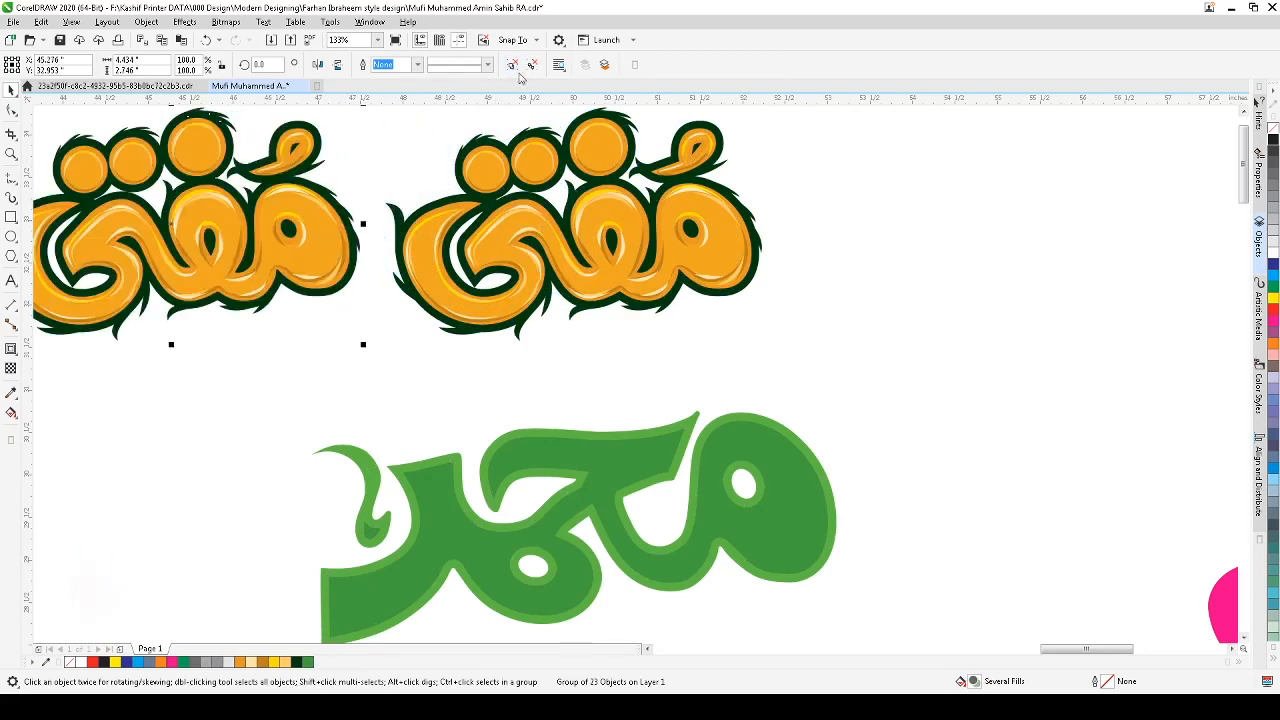
left_click(385, 141)
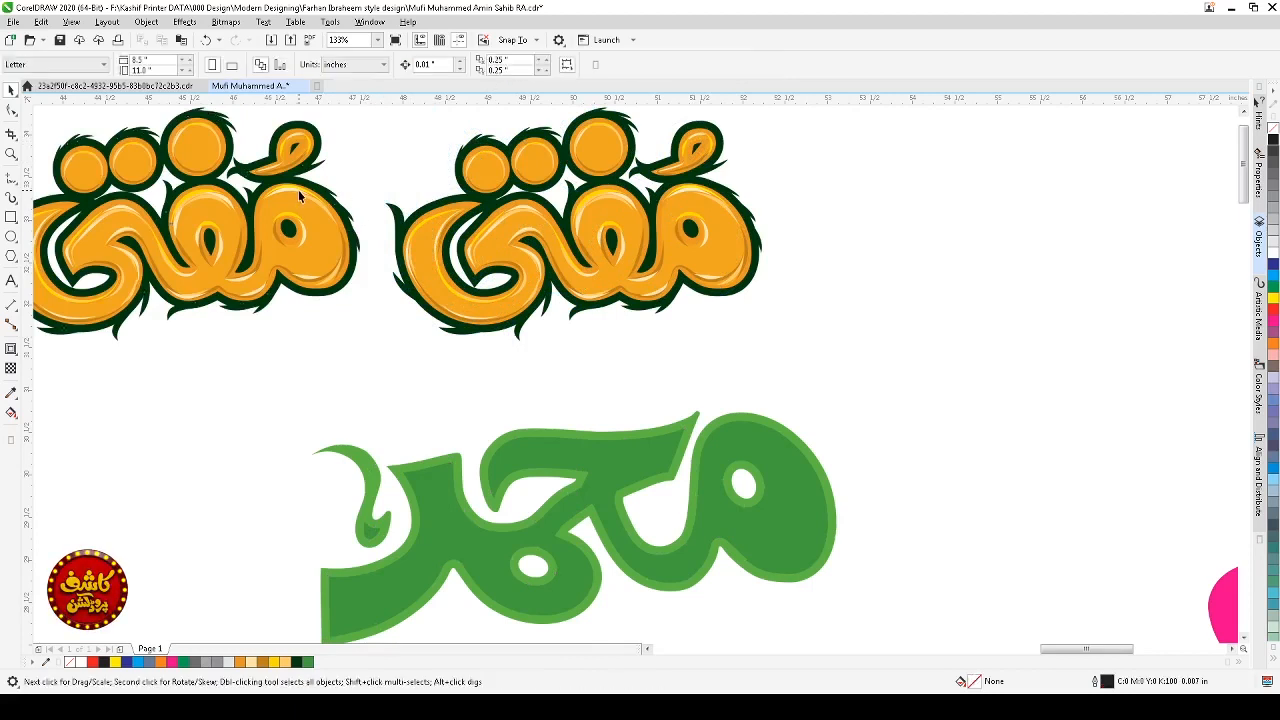
Step: Ungroup the copied orange lettering into its separate objects
left_click(298, 190)
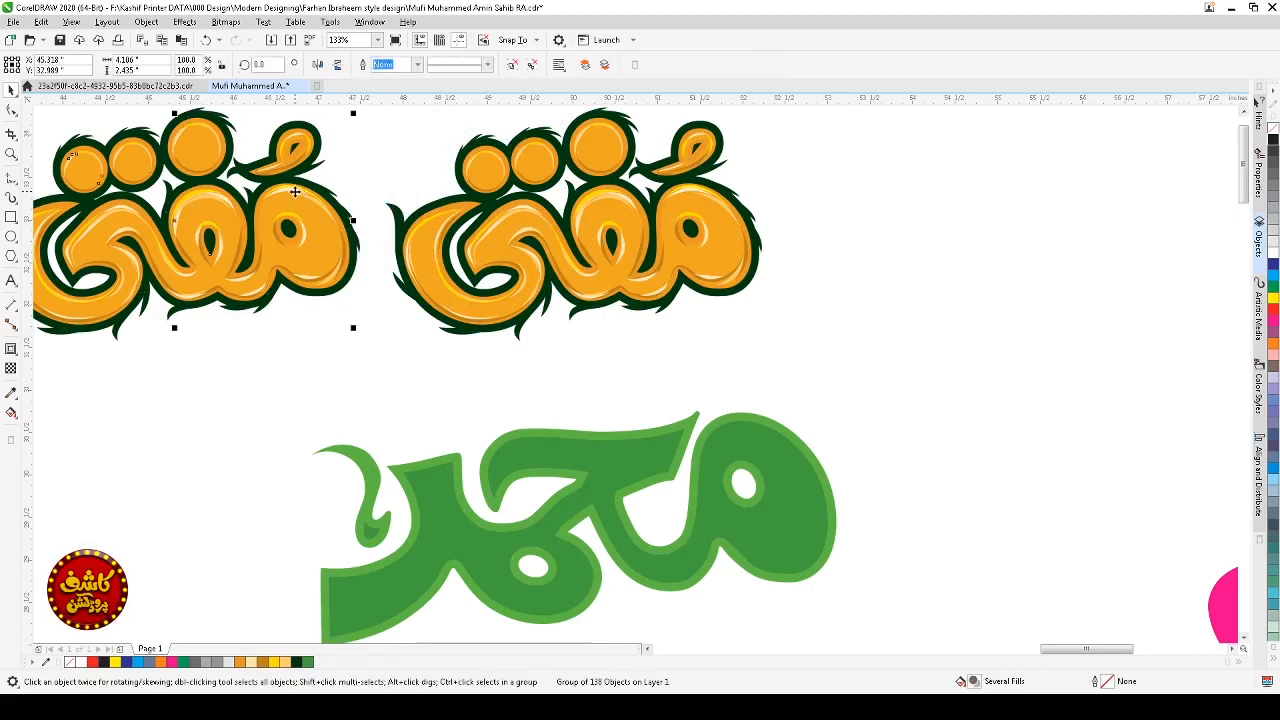
key("ctrl+u")
left_click(365, 169)
left_click(285, 189)
left_click(361, 178)
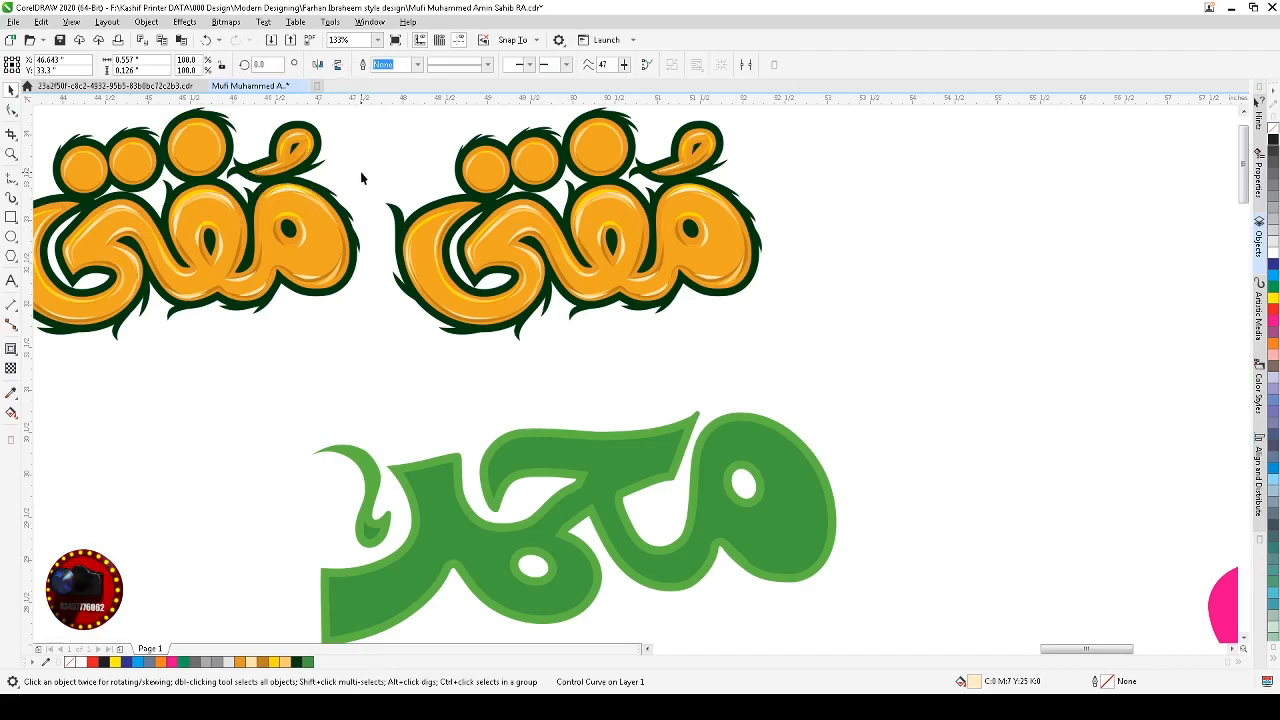
Step: Delete the three small dark spikes on the right edge of the copy's last letter
key("z")
left_click_drag(434, 152, 277, 366)
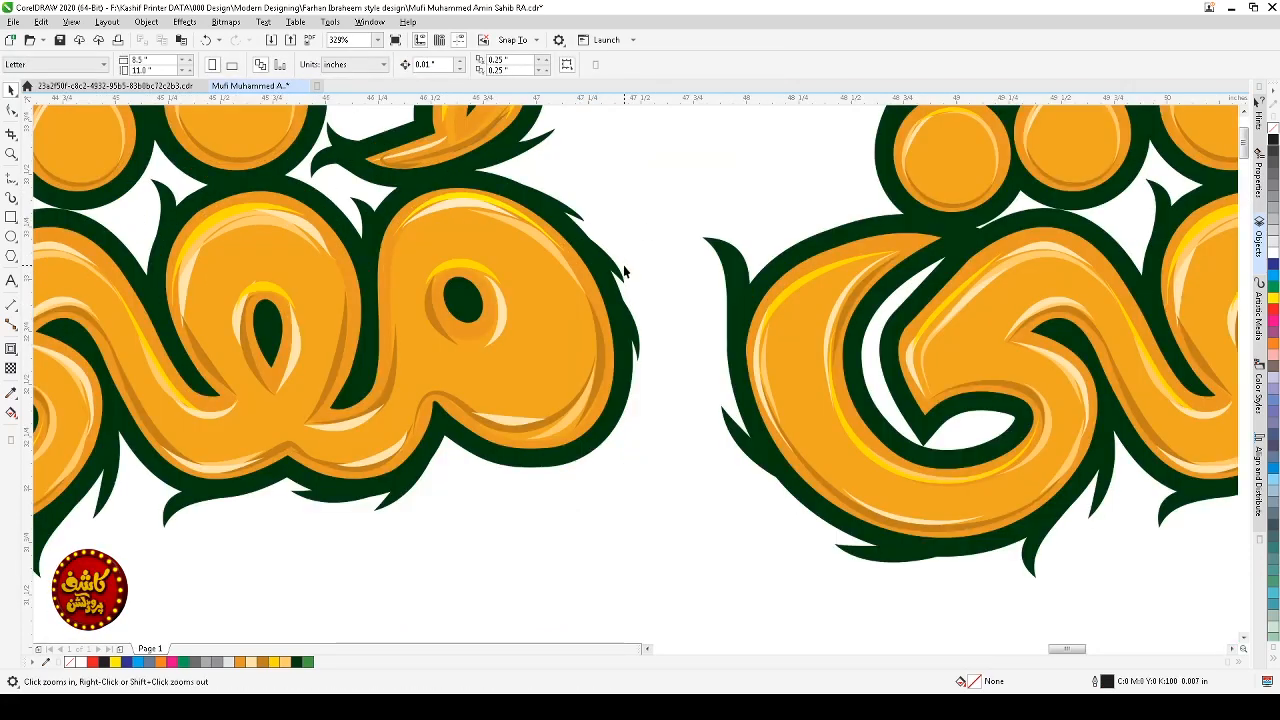
key("space")
left_click(690, 255)
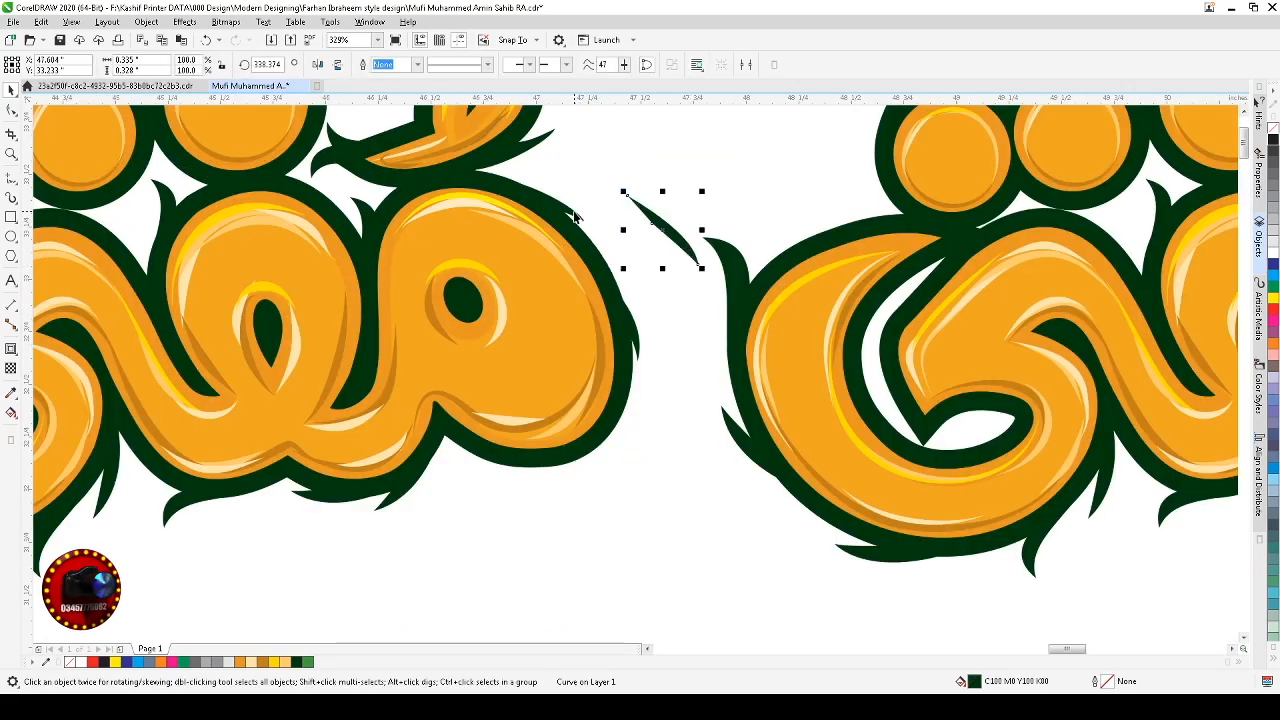
left_click_drag(575, 214, 628, 189)
left_click_drag(635, 329, 683, 309)
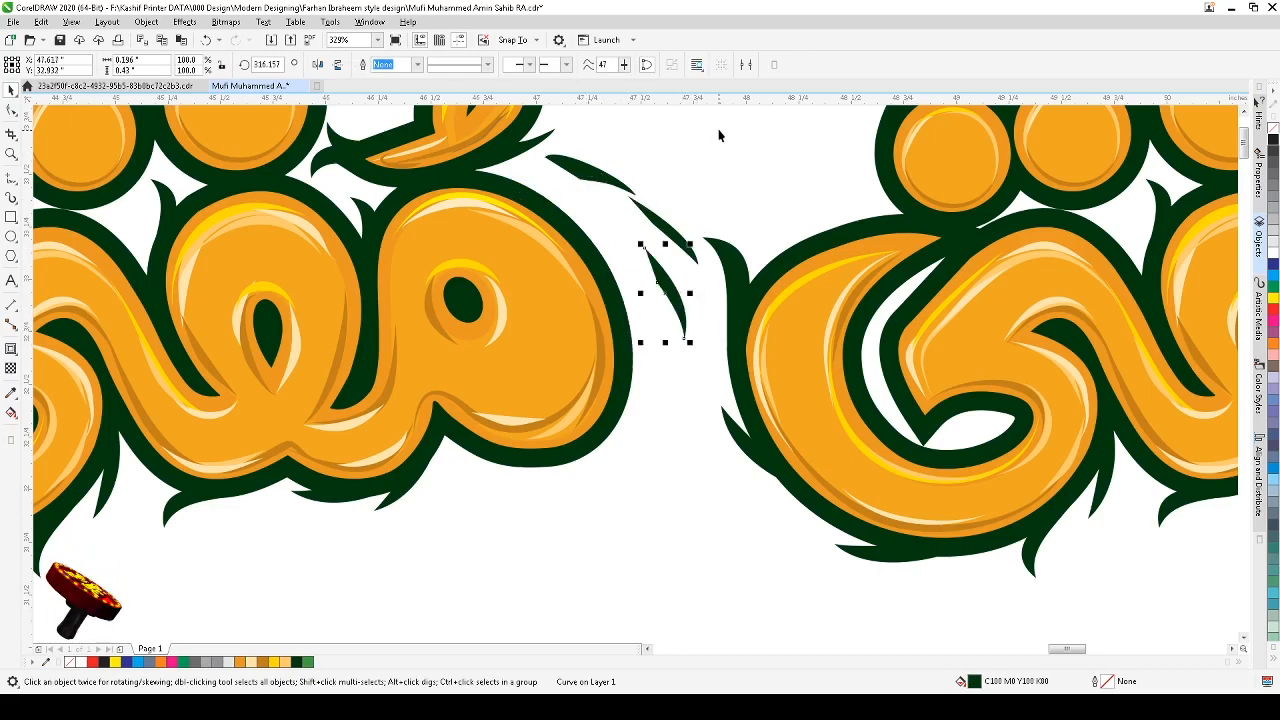
left_click_drag(745, 120, 538, 352)
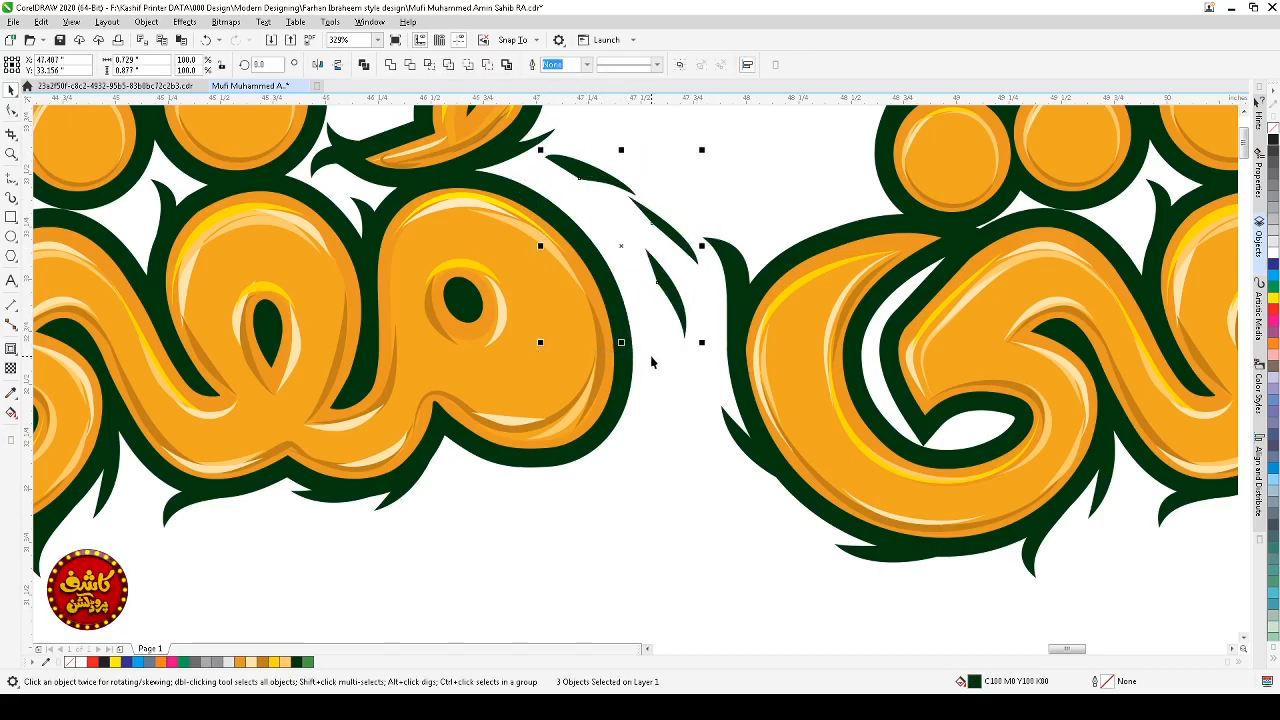
key("Delete")
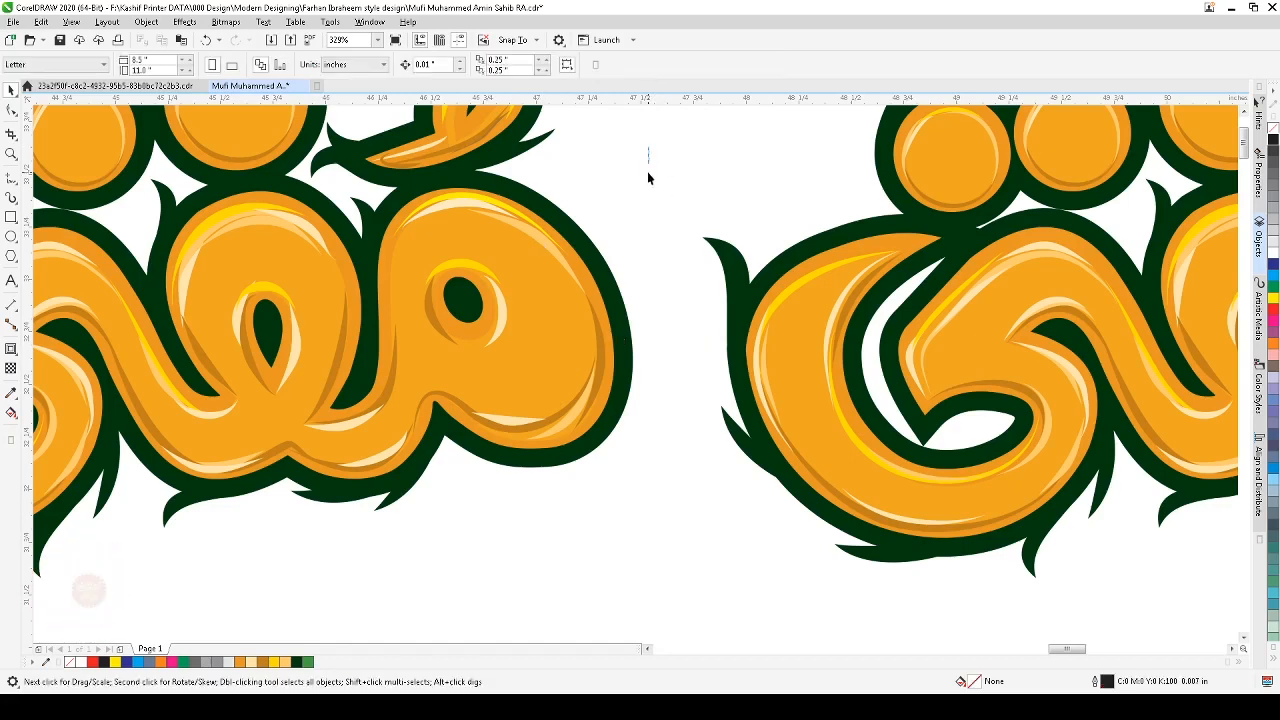
Step: Try moving the selected inner shapes of the copy's last letter downward, then undo the move
left_click_drag(648, 178, 300, 524)
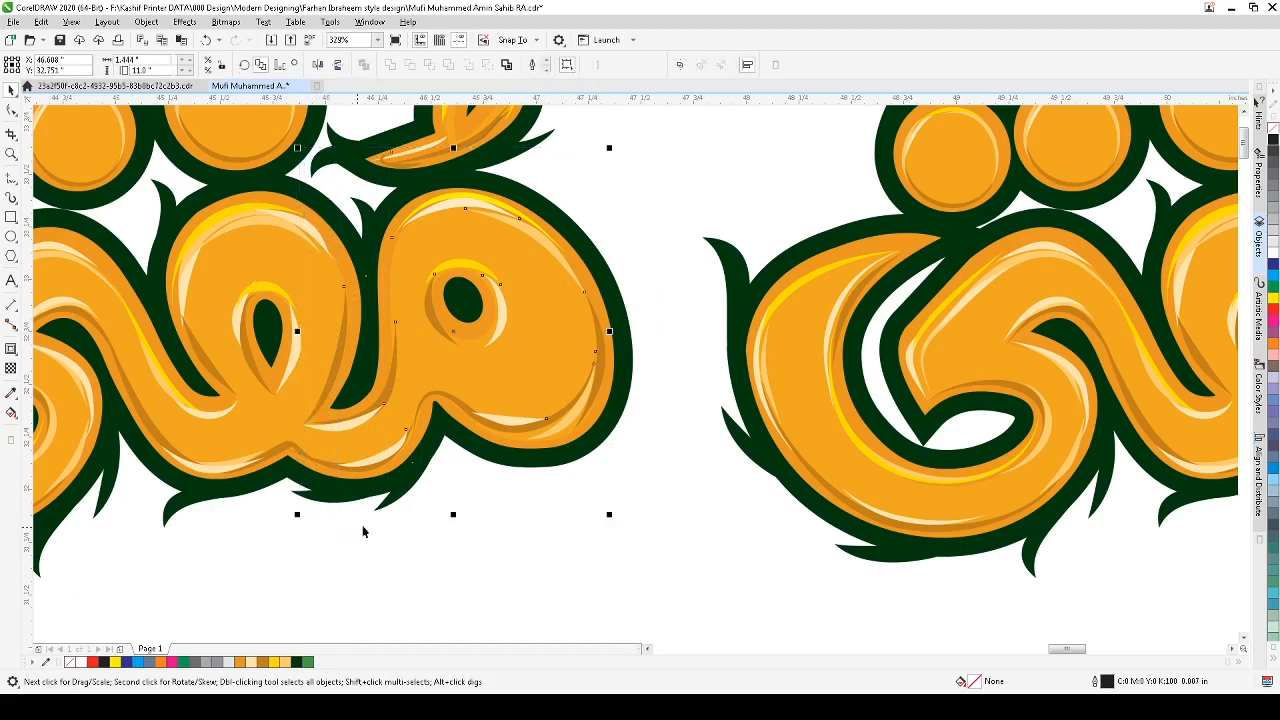
left_click(400, 504, "shift")
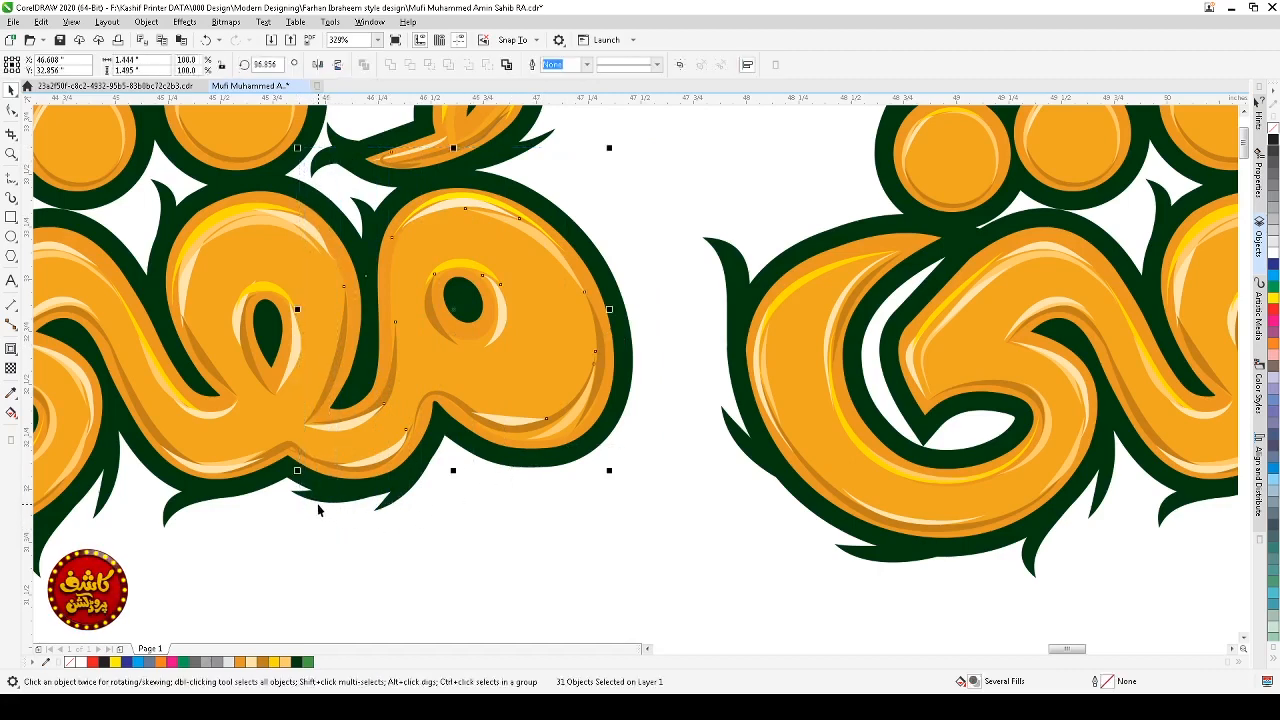
left_click(369, 216, "shift")
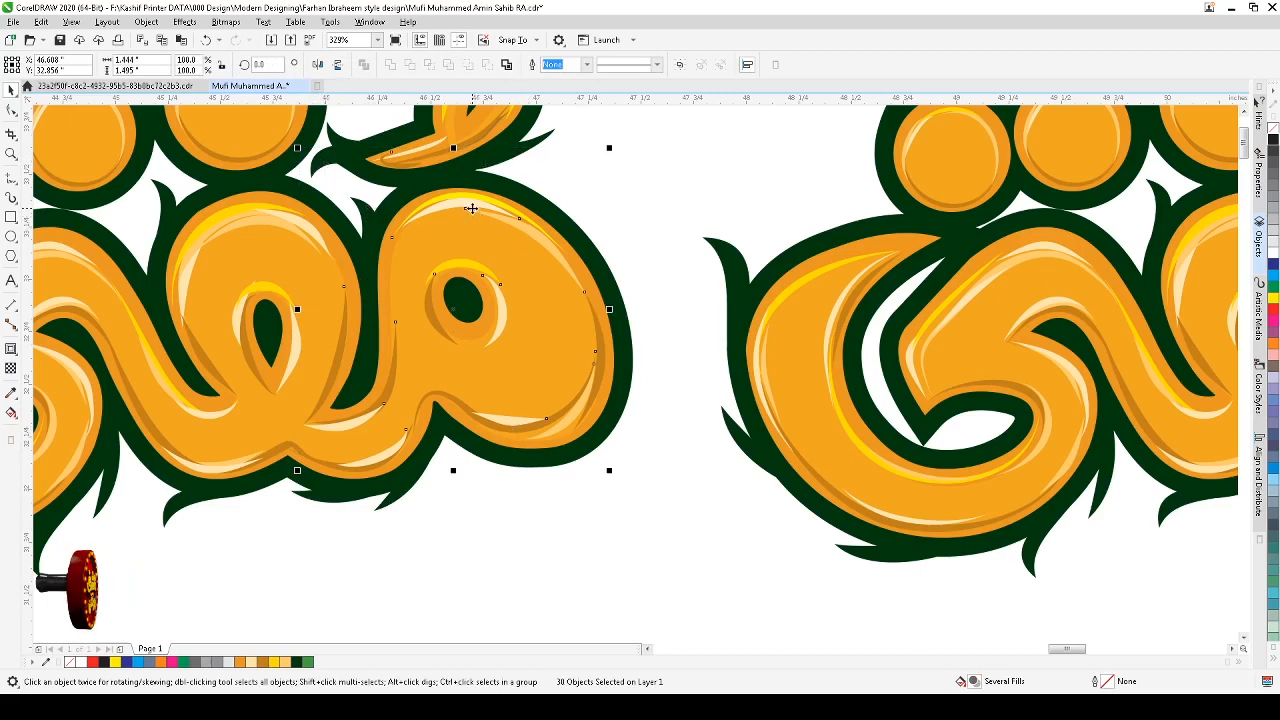
left_click_drag(468, 210, 636, 390)
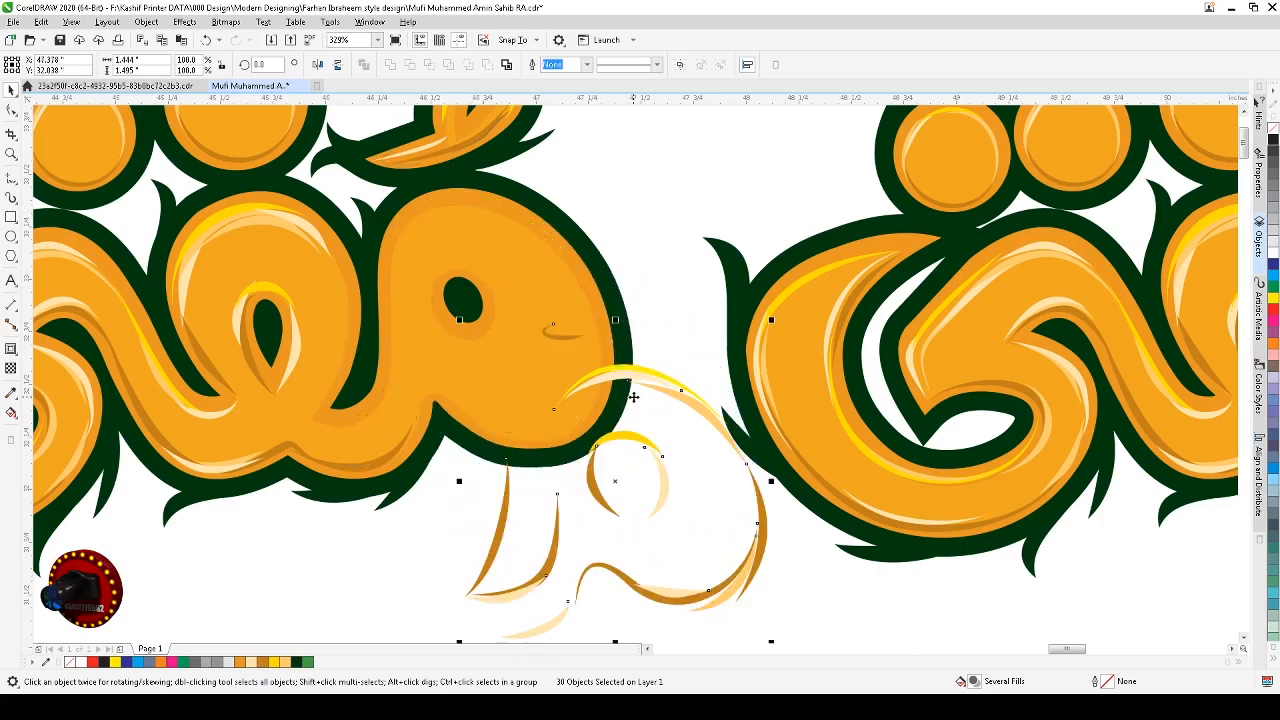
key("ctrl+z")
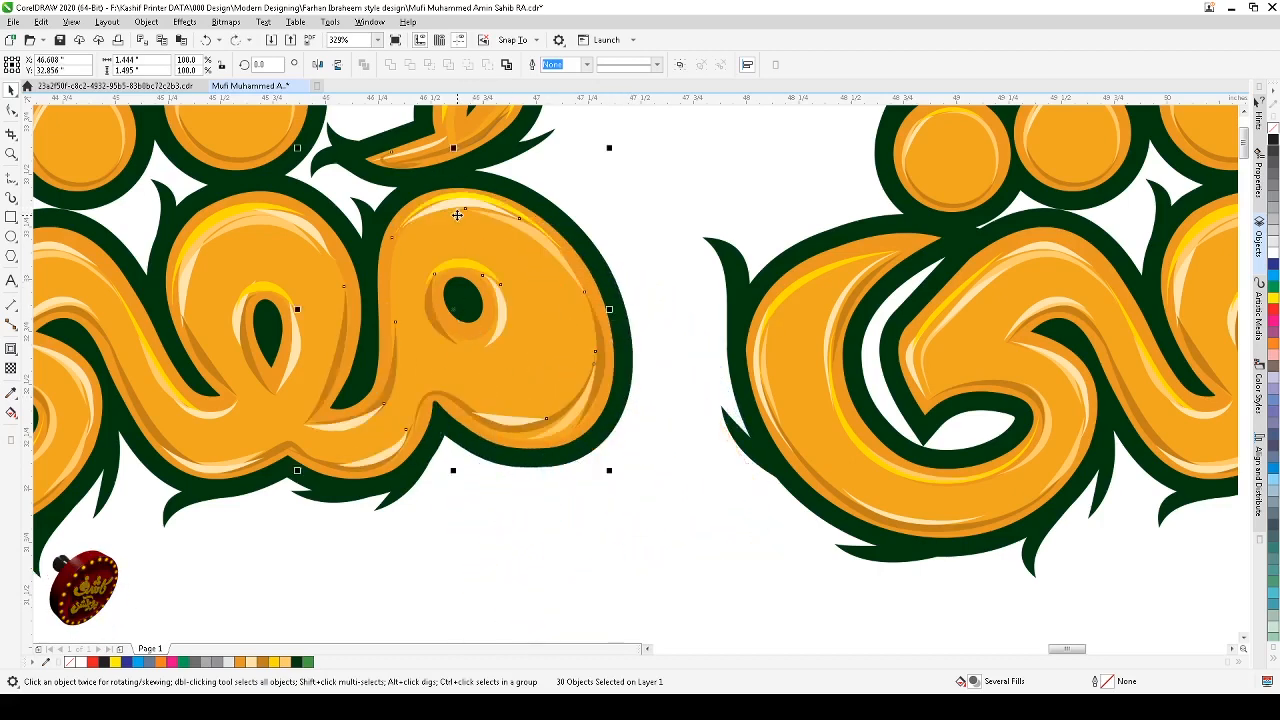
Step: Move the copied highlight shapes of the orange letter onto the green letter's round loop
left_click(410, 168, "shift")
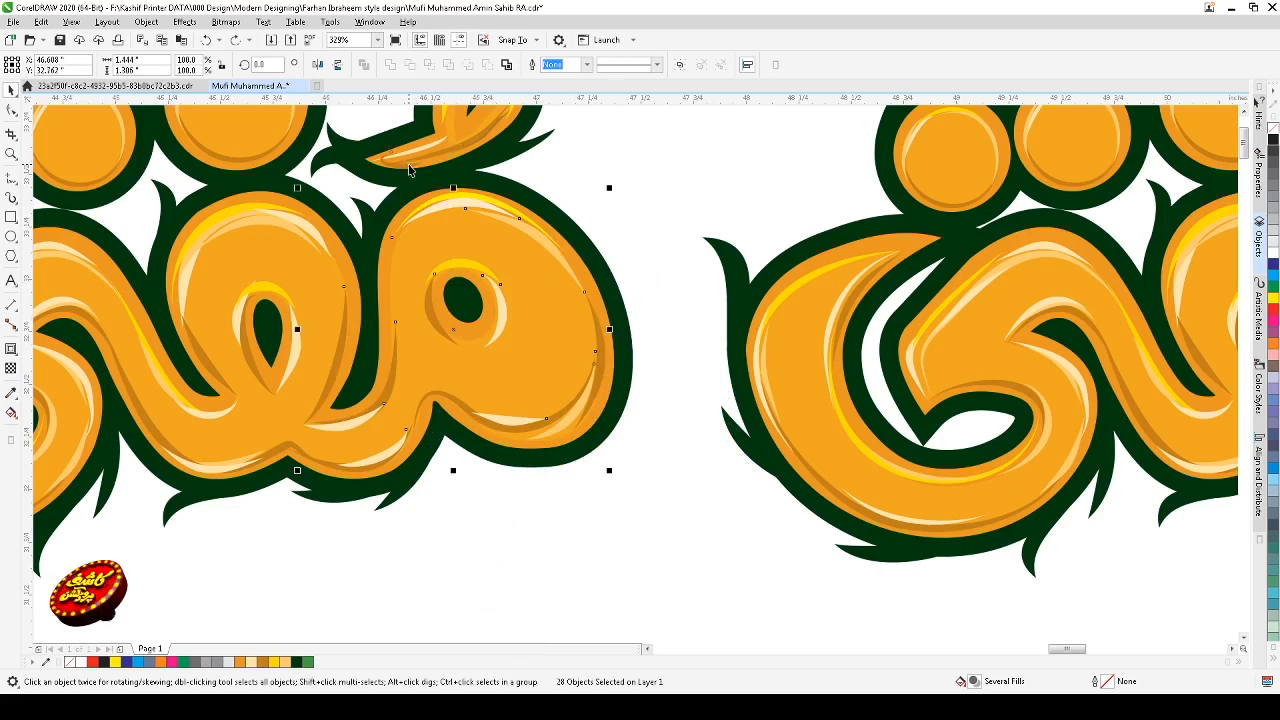
key("F3")
key("F2")
mouse_move(424, 196)
left_mouse_down()
mouse_move(949, 490)
mouse_move(917, 540)
left_mouse_up()
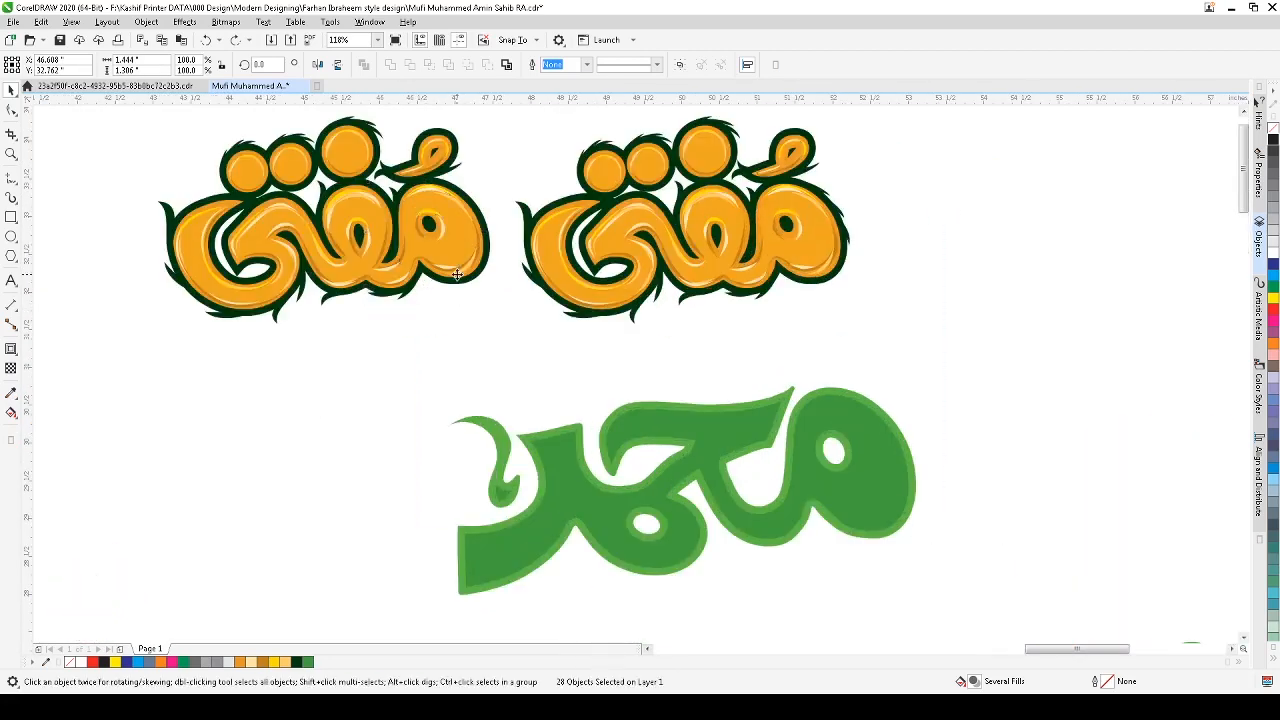
left_click(863, 505)
left_click_drag(987, 344, 691, 569)
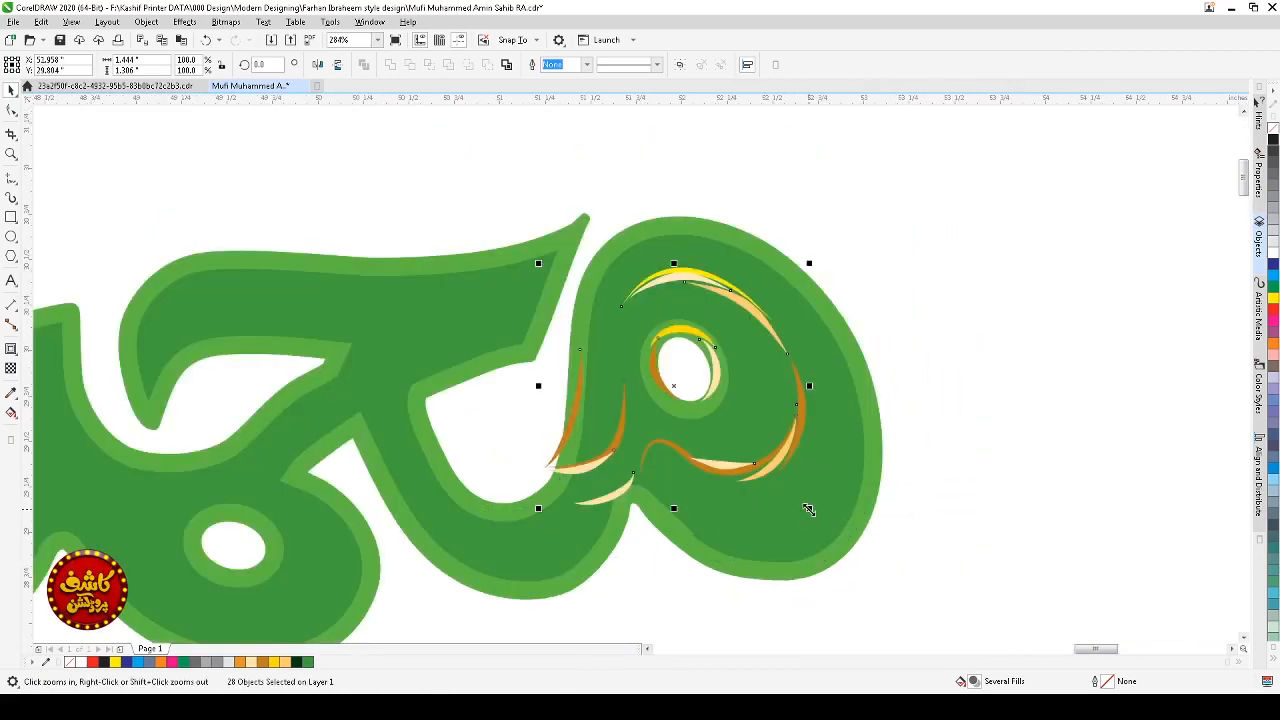
Step: Scale and reposition the highlight shapes so they fit around the green letter's loop
left_click_drag(809, 508, 893, 588)
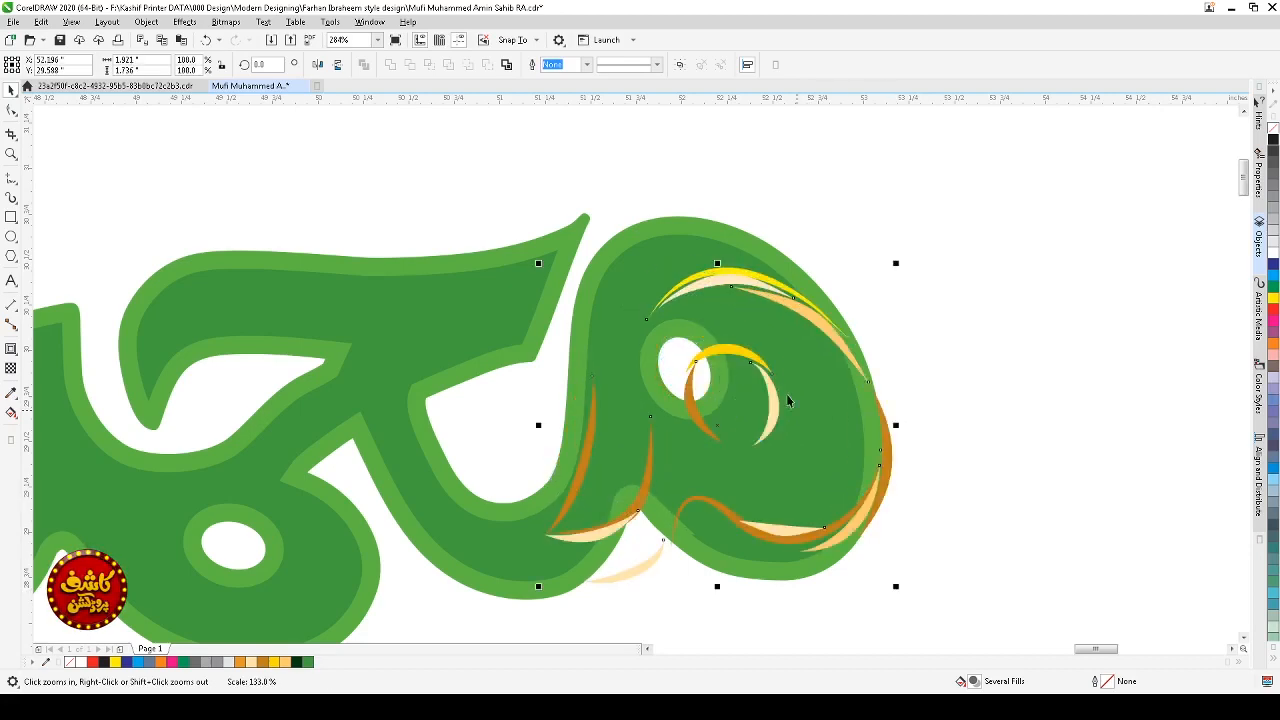
left_click_drag(725, 281, 682, 251)
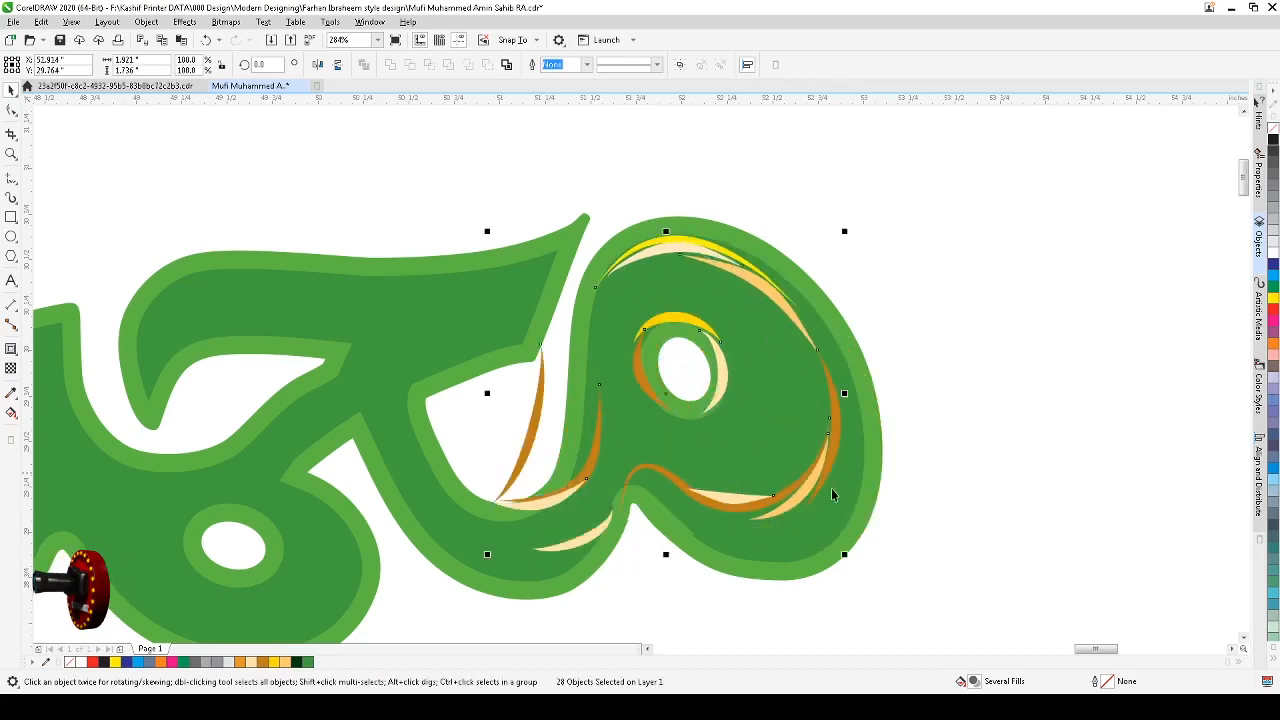
left_click_drag(844, 555, 871, 579)
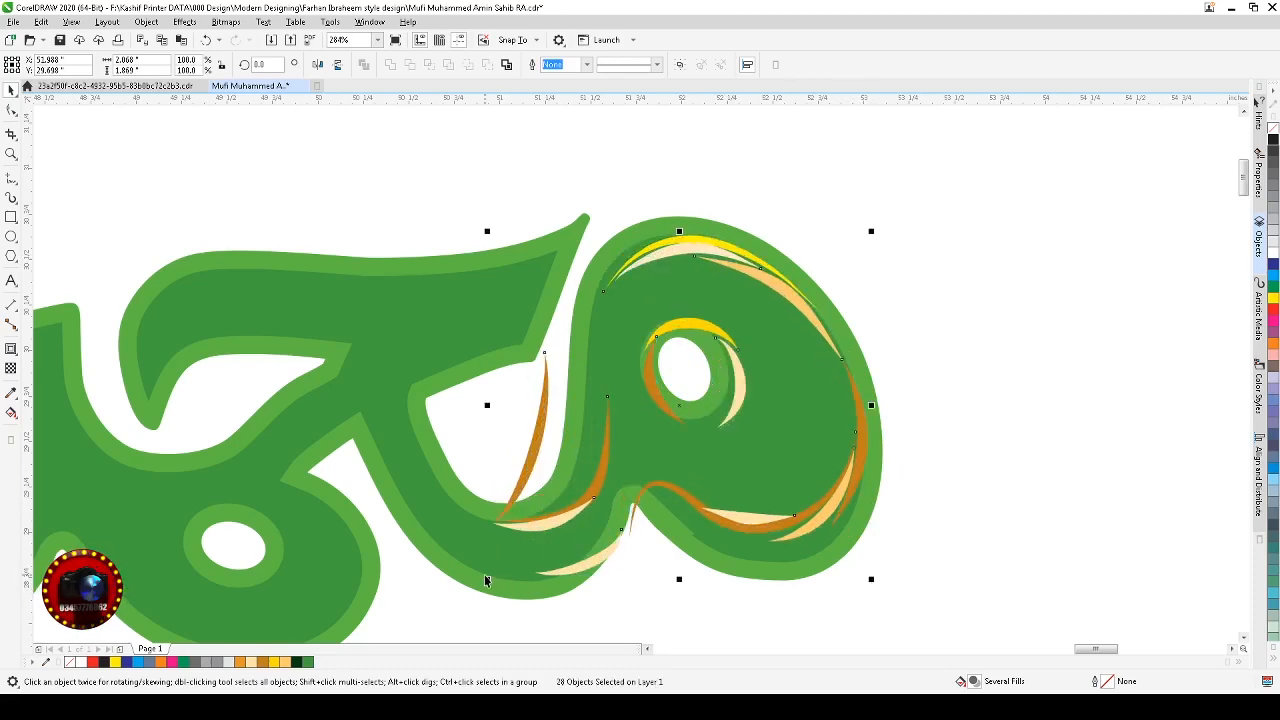
mouse_move(488, 578)
left_mouse_down()
mouse_move(457, 591)
mouse_move(455, 609)
left_mouse_up()
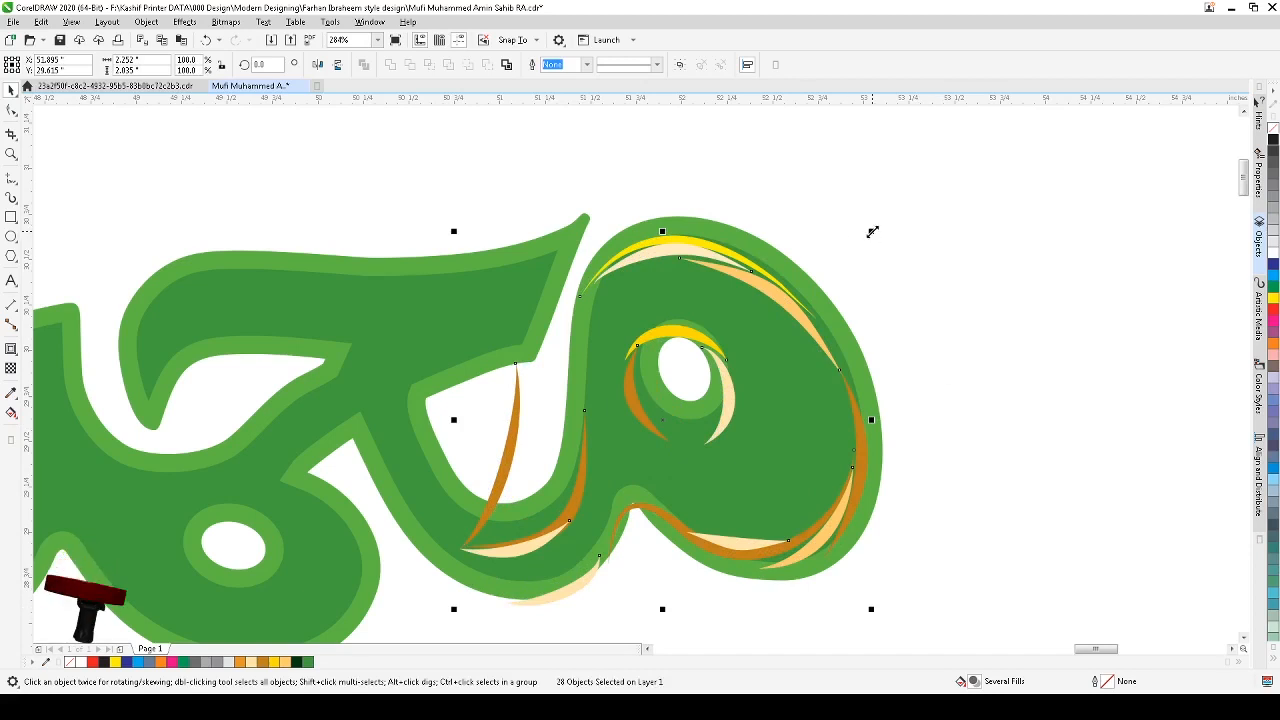
left_click_drag(872, 232, 879, 225)
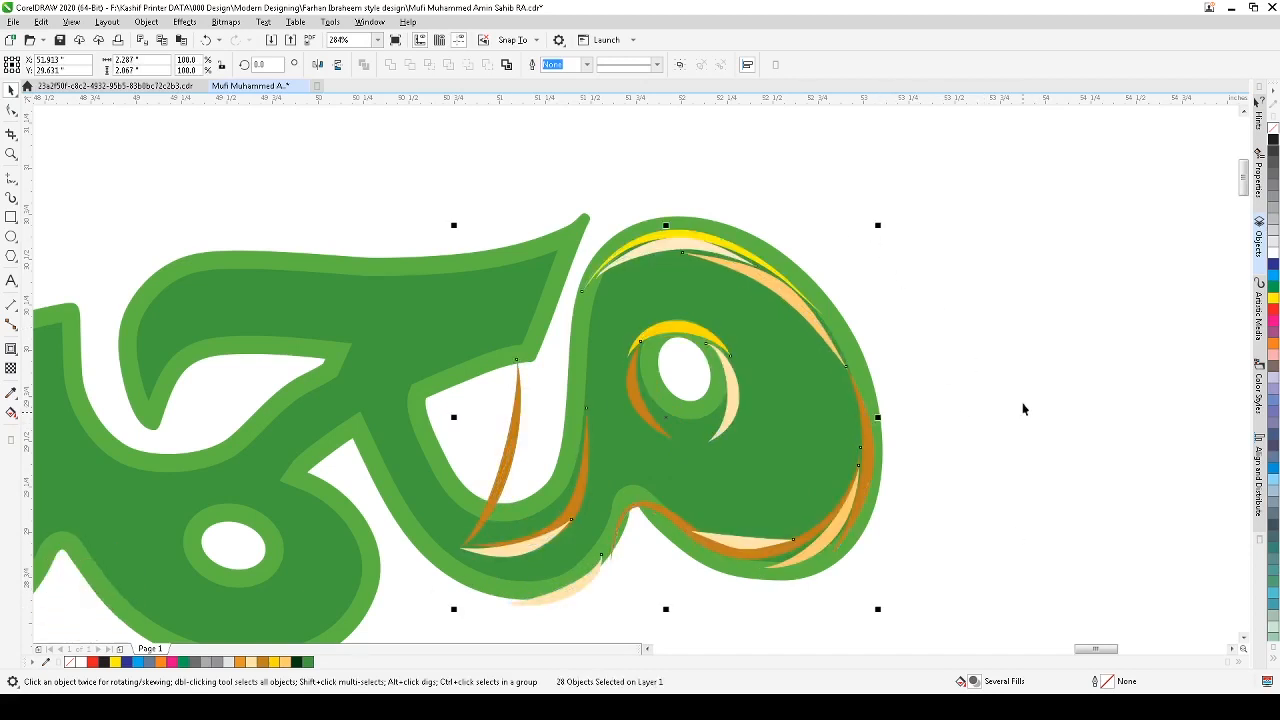
Step: Delete the stray brown sliver sitting left of the green letter's loop
scroll(970, 351, "down", 2)
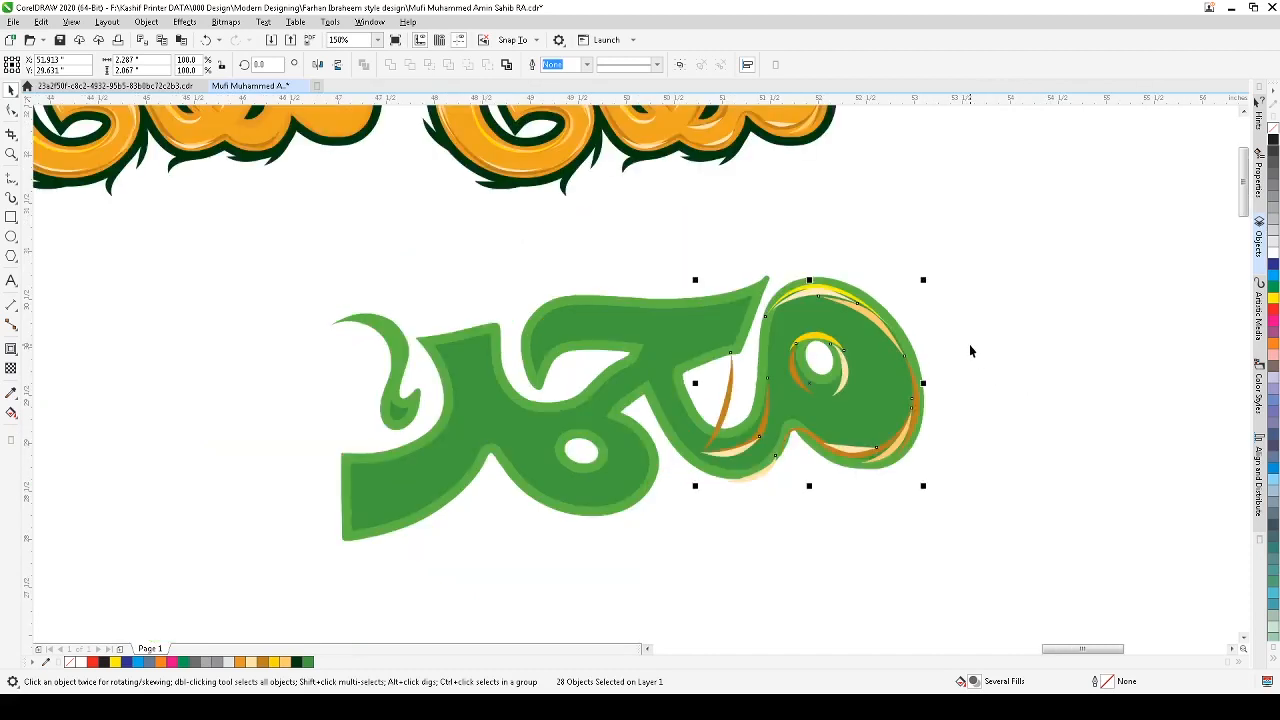
key("z")
left_click_drag(989, 243, 632, 518)
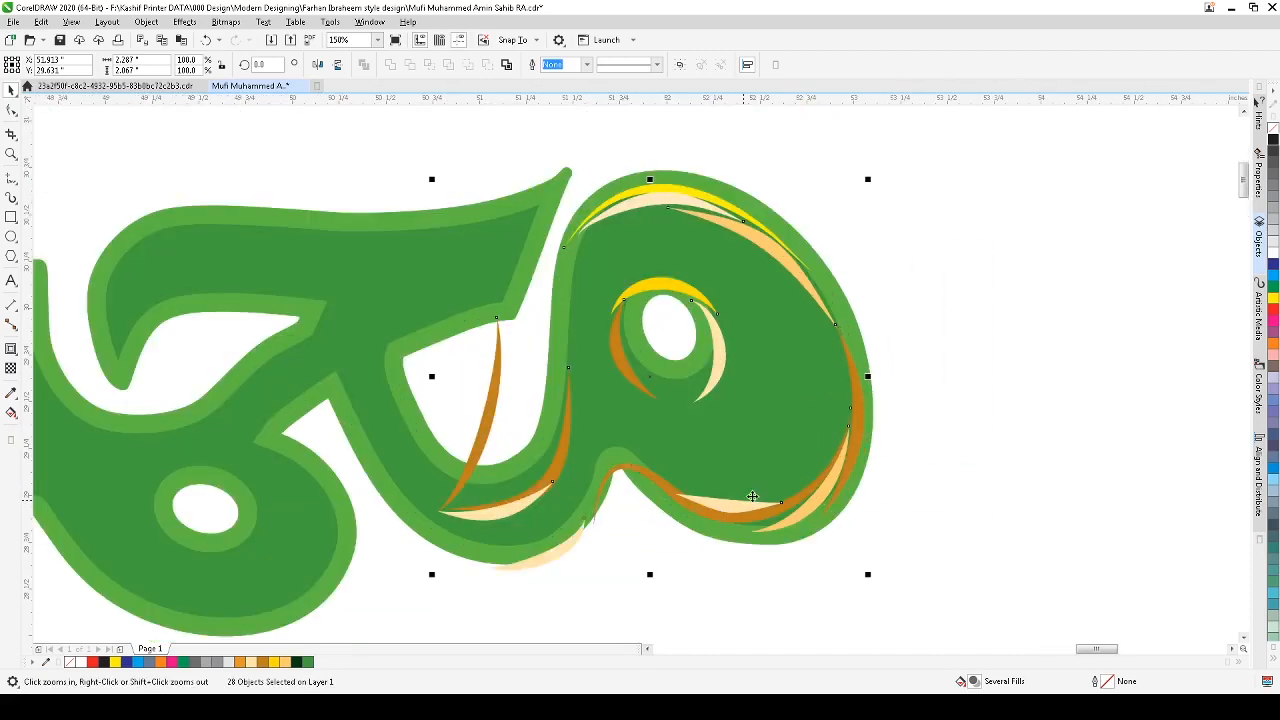
left_click(949, 318)
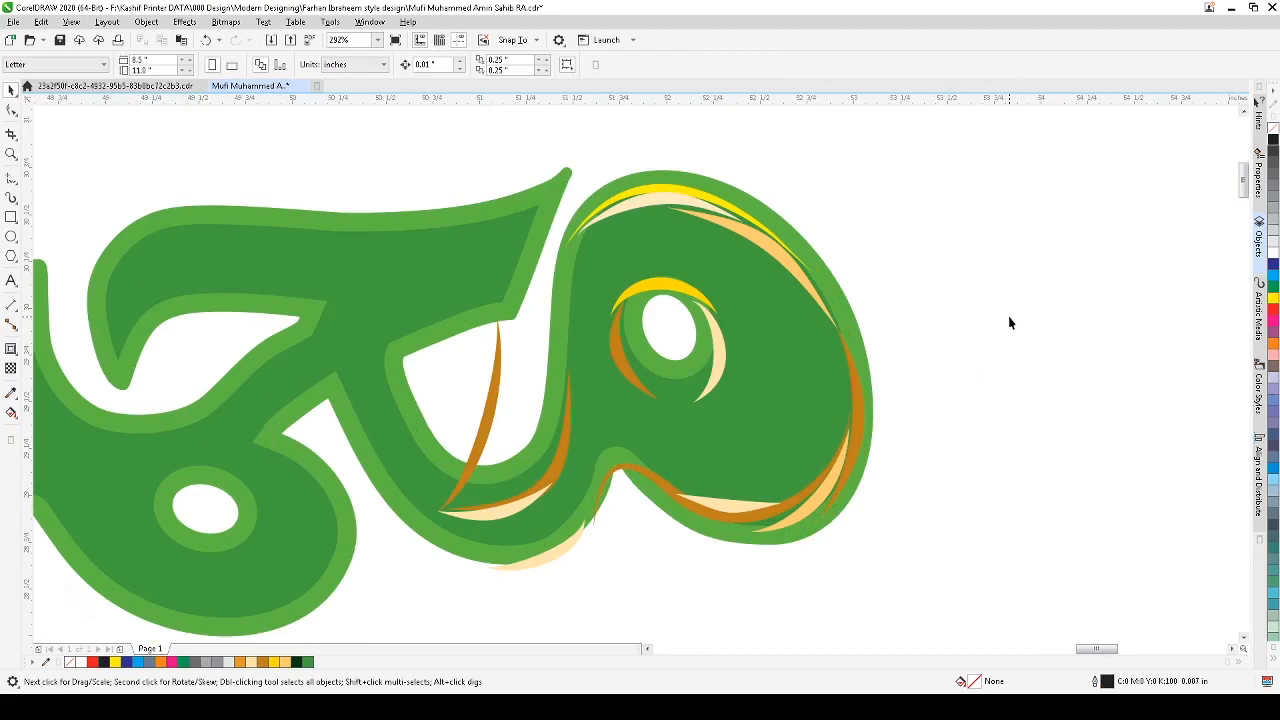
left_click(484, 428)
key("Delete")
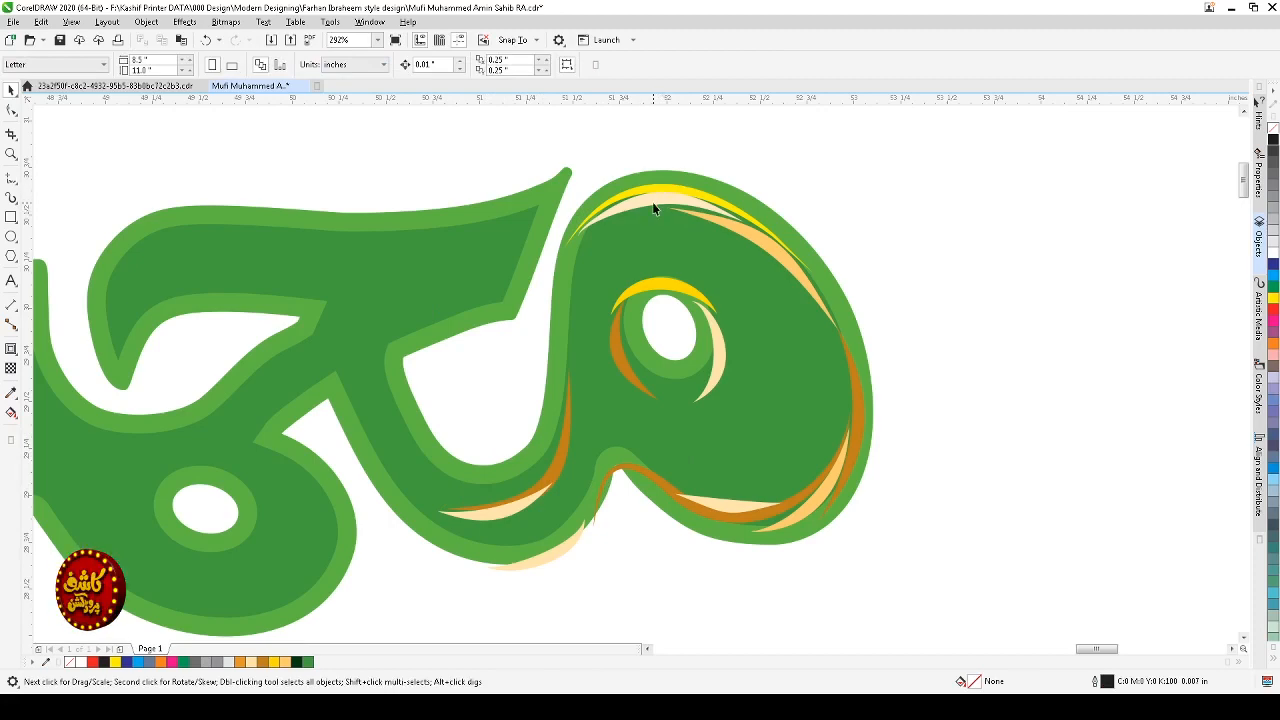
Step: Reshape the top yellow highlight stroke by adjusting its nodes and handles to follow the loop's upper edge
scroll(655, 208, "down", 8)
key("z")
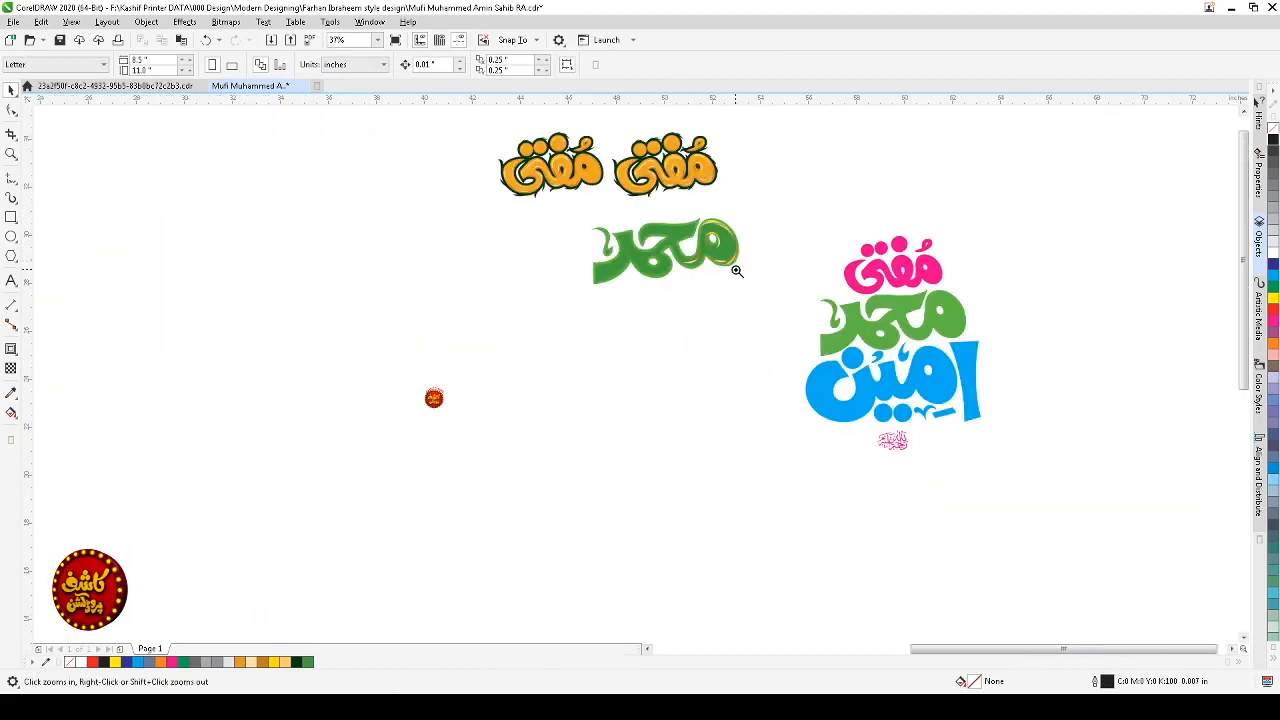
left_click_drag(758, 140, 480, 290)
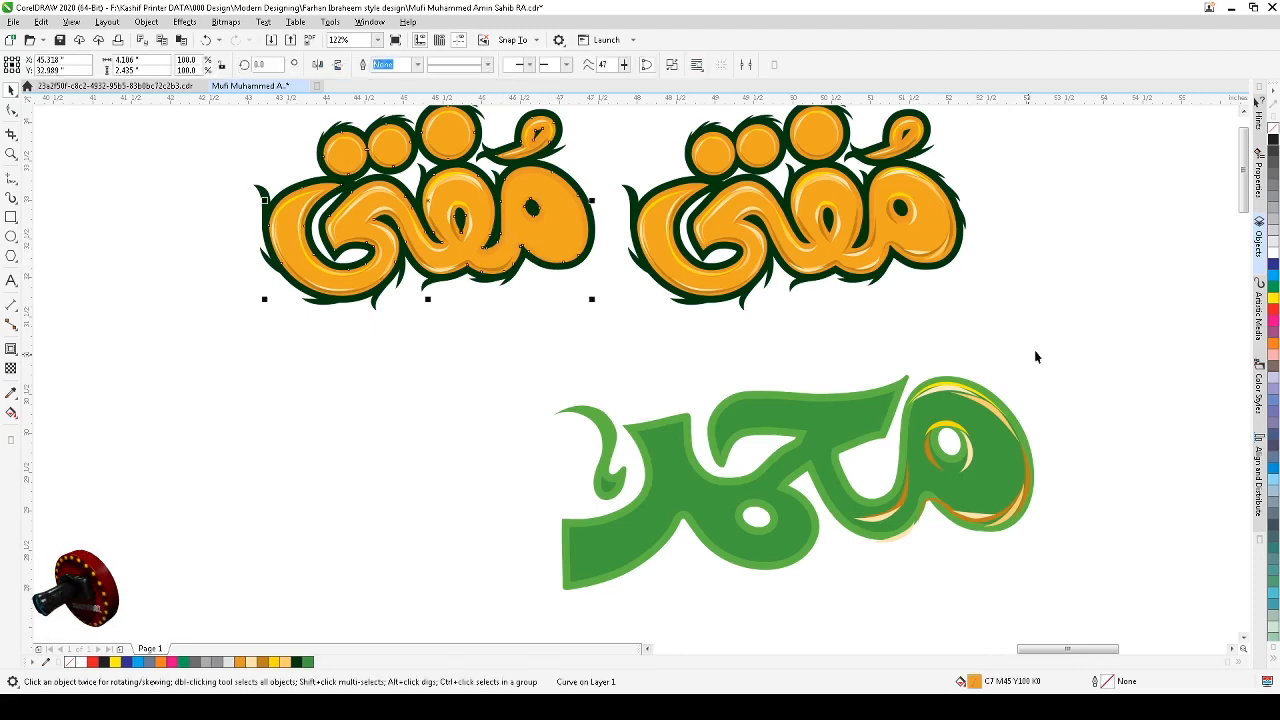
left_click_drag(1105, 382, 813, 552)
key("space")
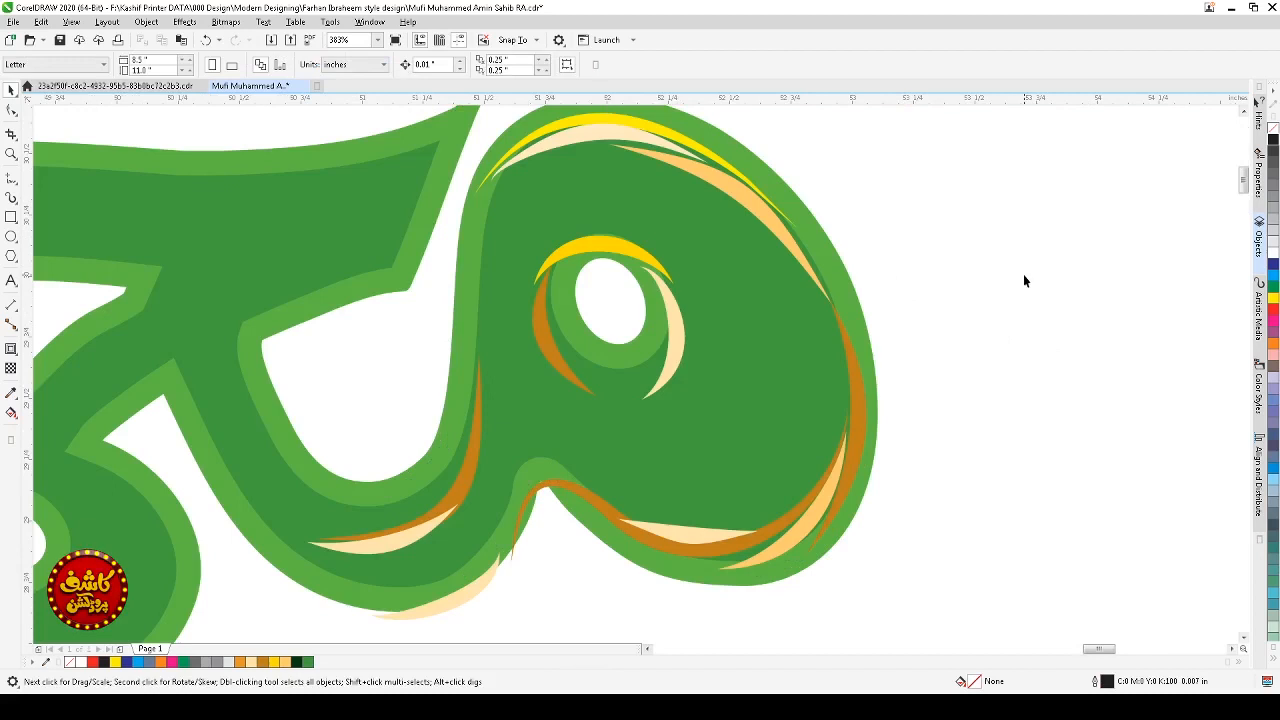
scroll(1023, 274, "down", 2)
left_click_drag(1017, 155, 477, 414)
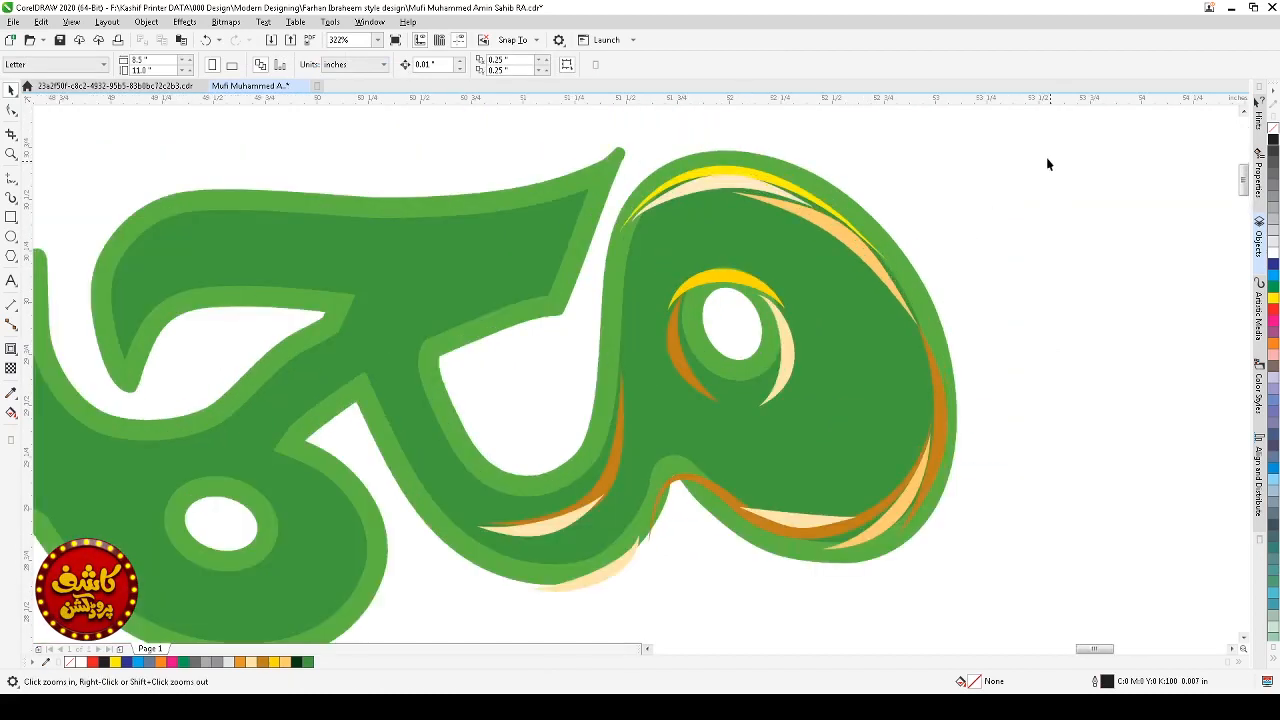
left_click(719, 174)
mouse_move(725, 183)
left_mouse_down()
mouse_move(726, 206)
mouse_move(749, 171)
left_mouse_up()
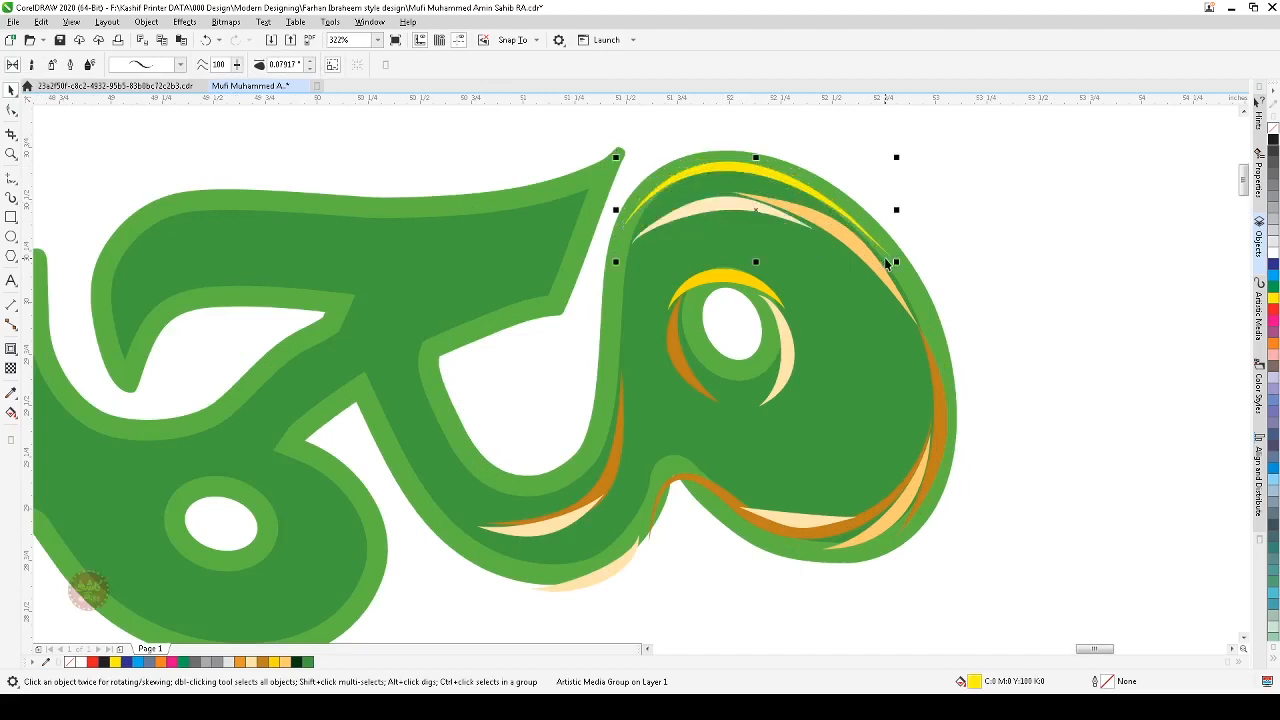
left_click(12, 109)
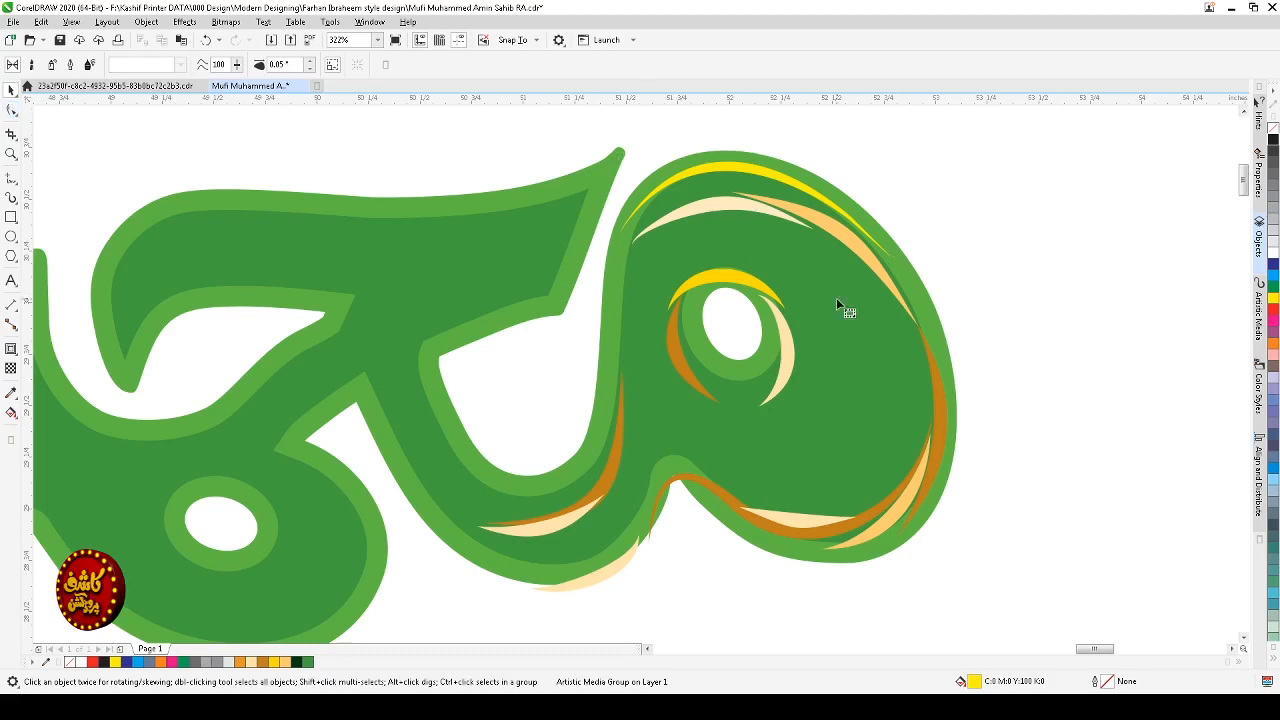
left_click(849, 223)
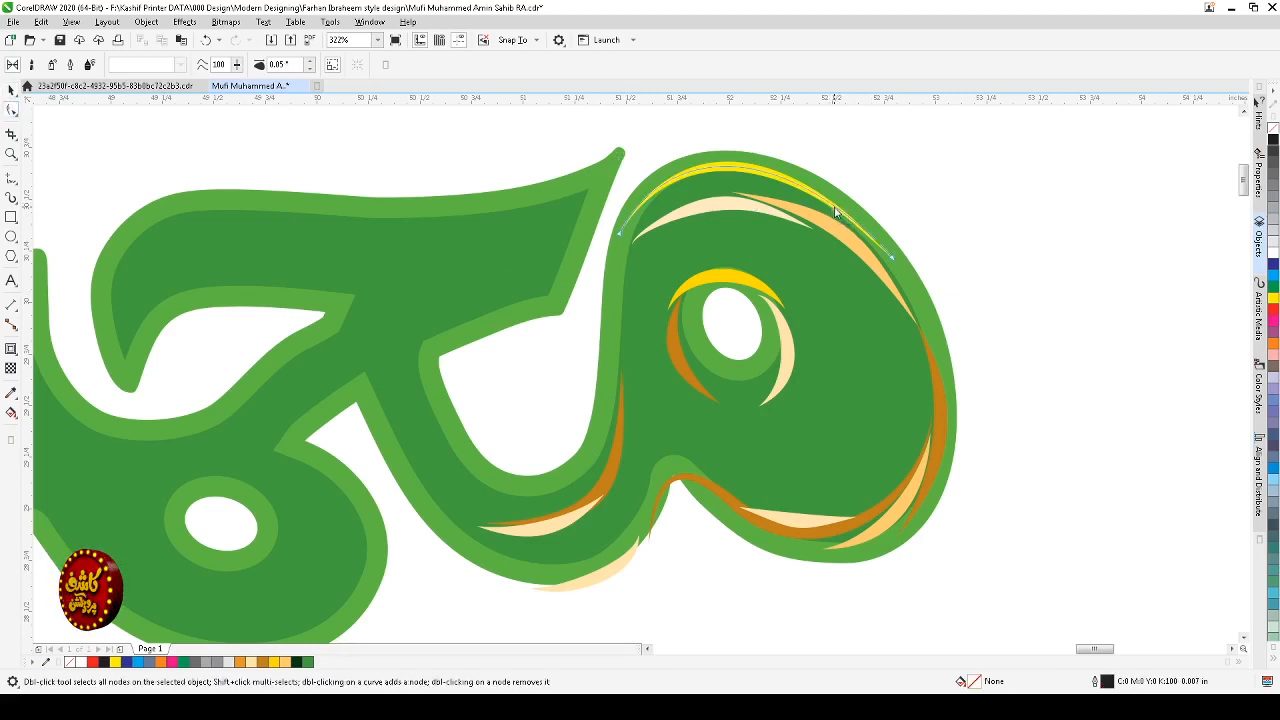
left_click(882, 256)
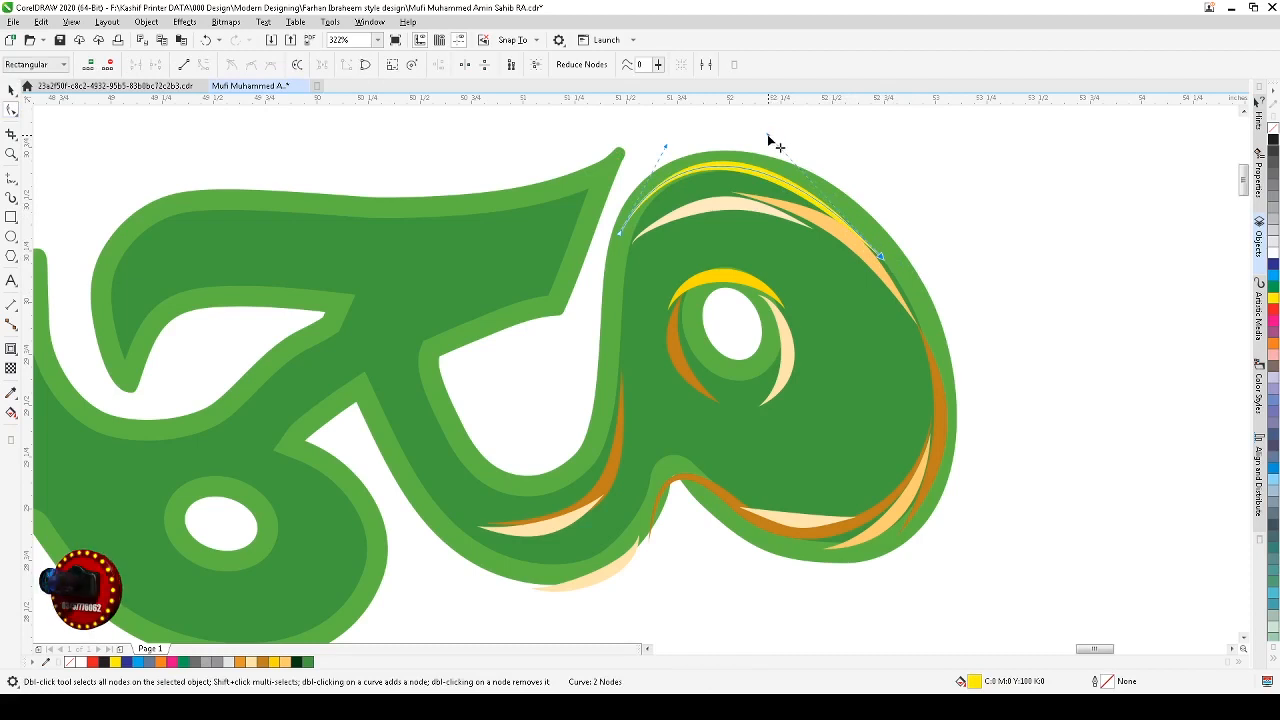
left_click_drag(768, 135, 780, 134)
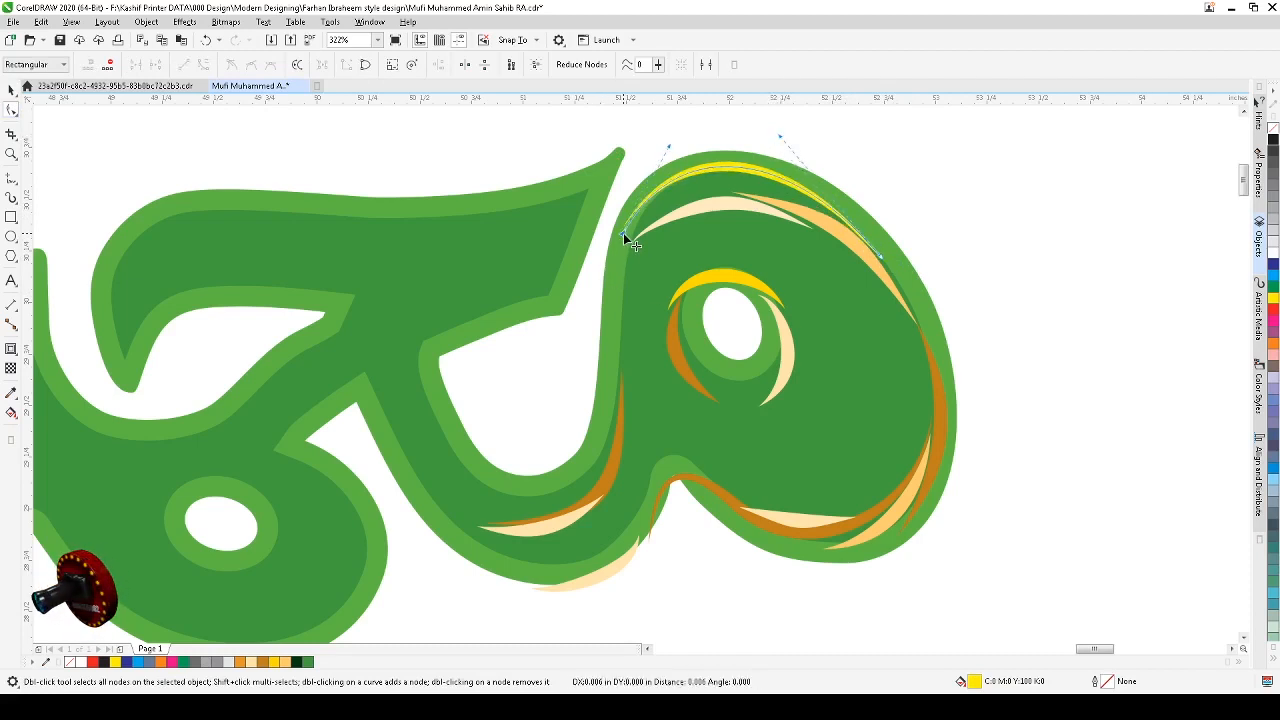
left_click_drag(623, 233, 632, 238)
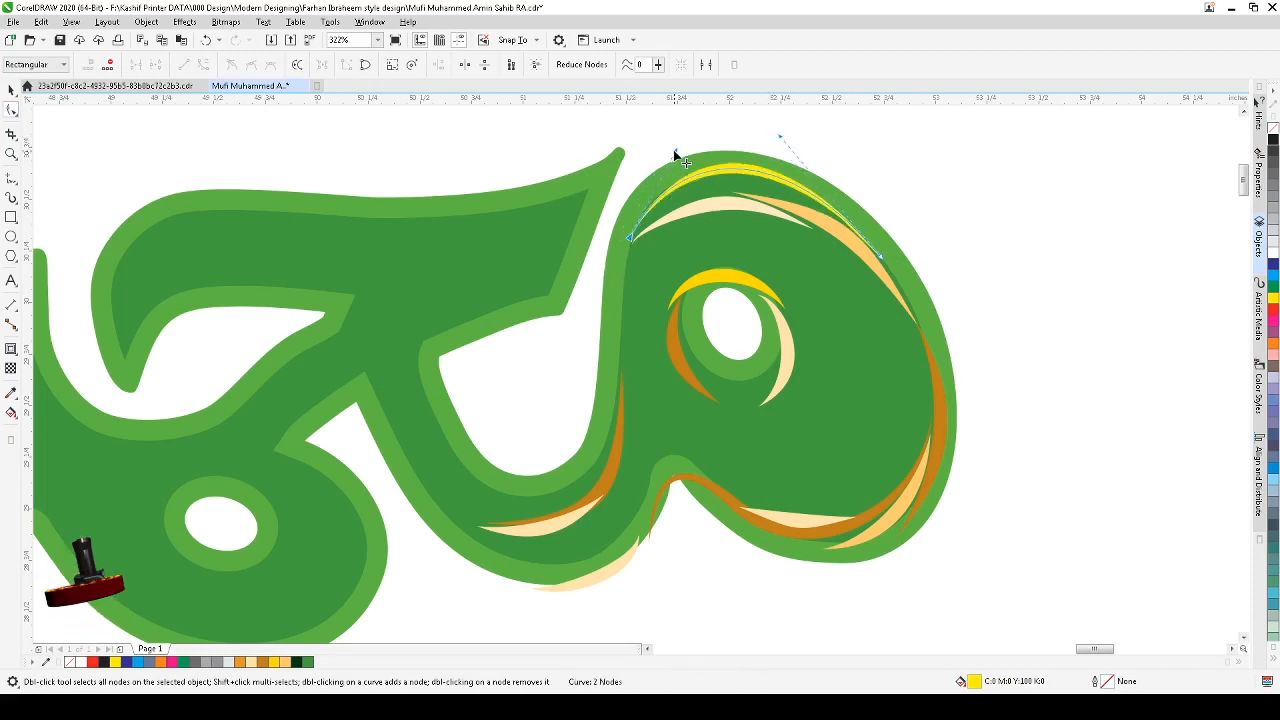
left_click_drag(675, 156, 657, 151)
key("space")
key("space")
key("space")
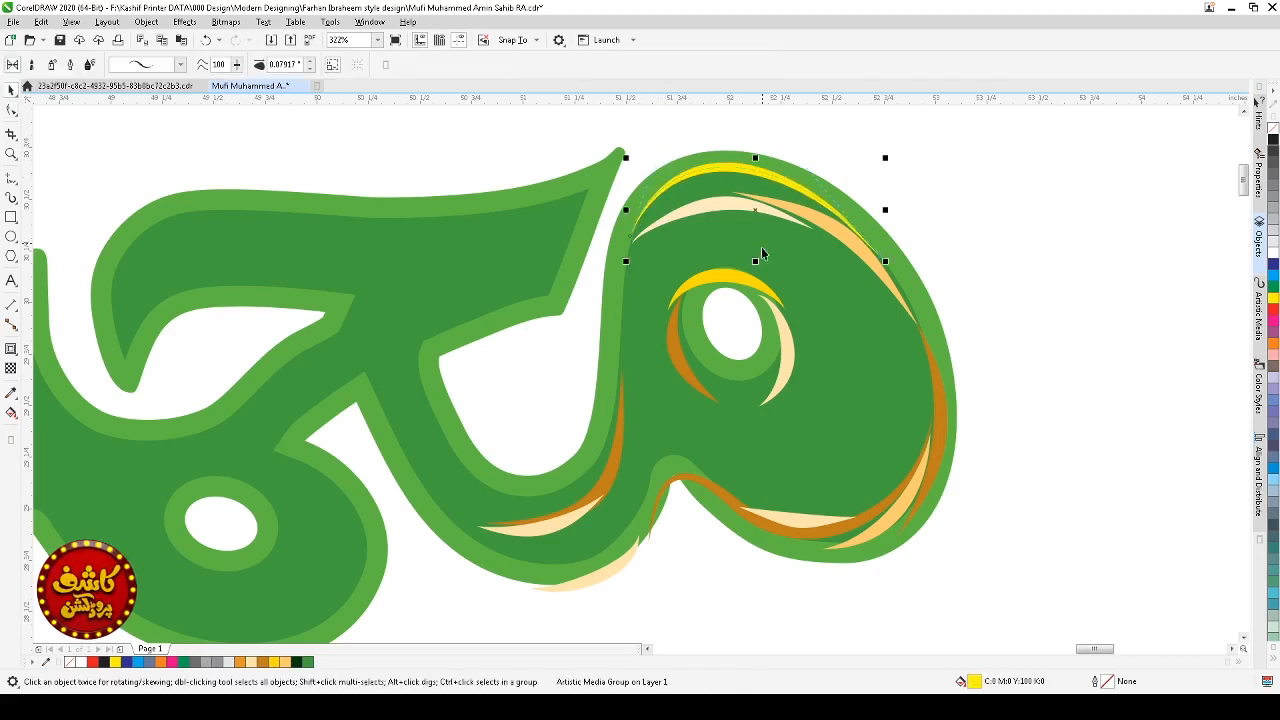
key("space")
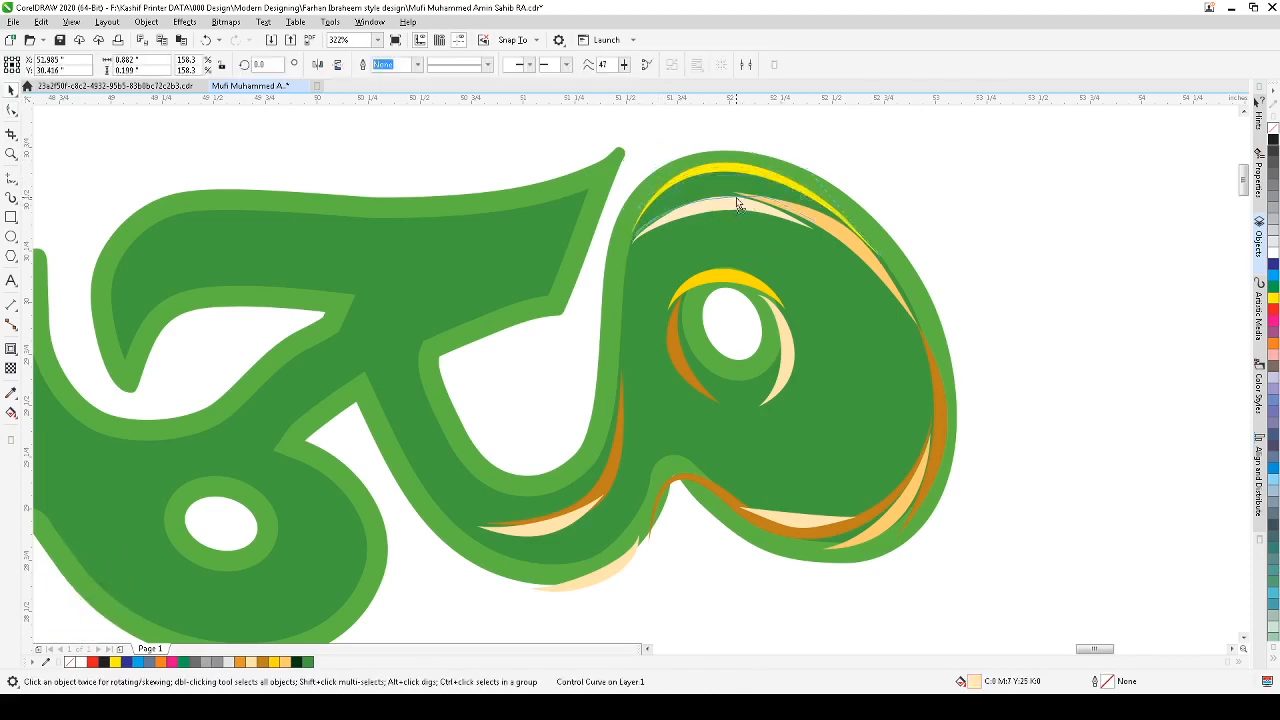
Step: Recolor the top highlight stroke a yellow-green (C:27 M:0 Y:100) and save the document
left_click_drag(734, 205, 737, 199)
key("ctrl+z")
left_click(743, 169)
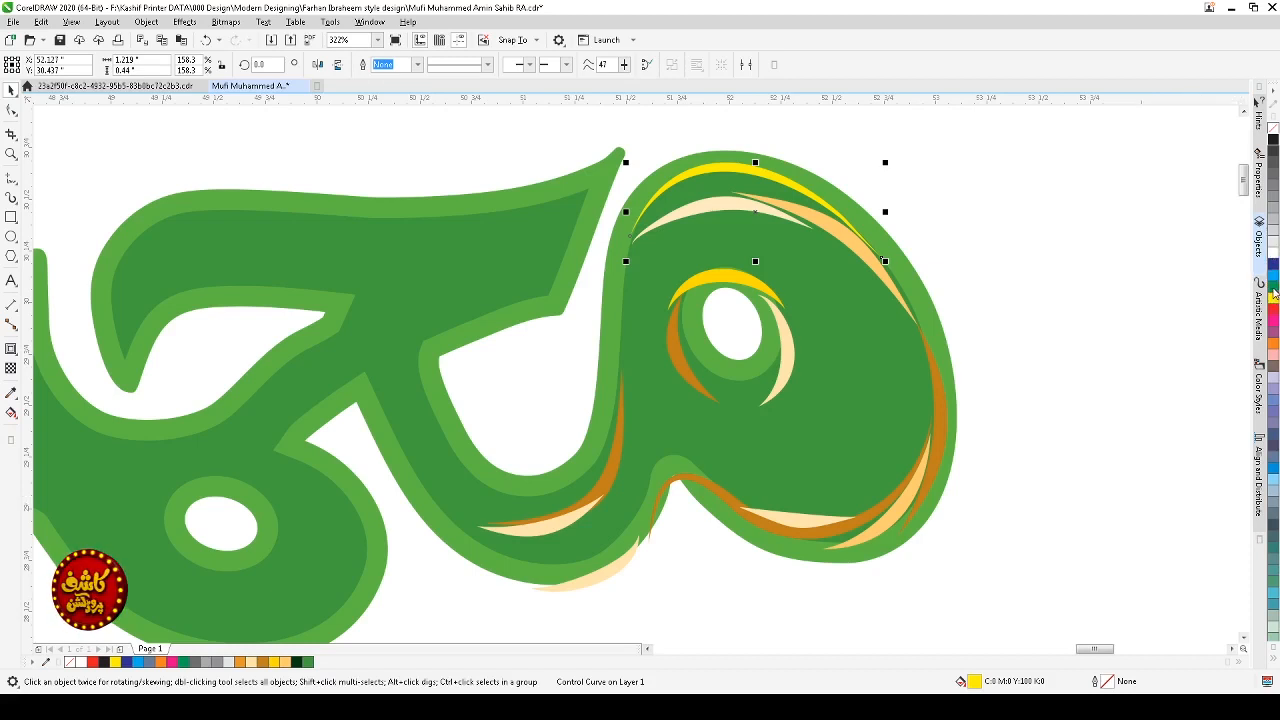
left_click(1273, 290)
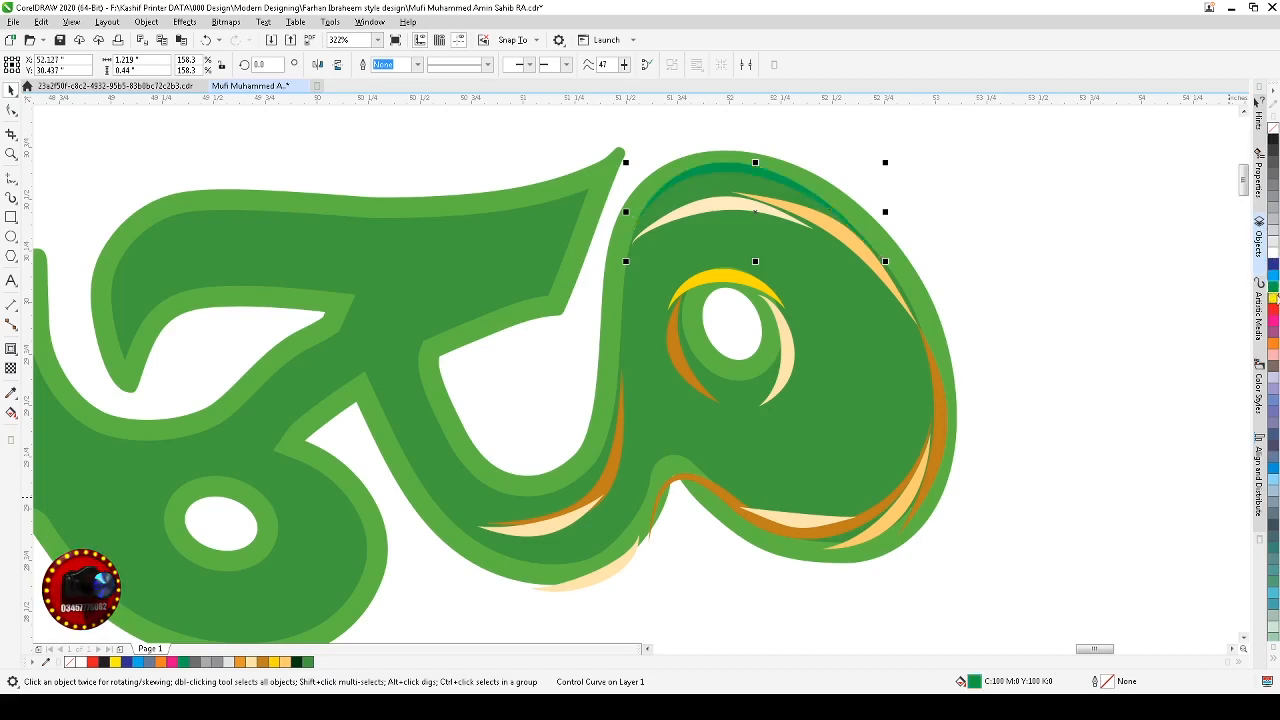
left_click(1274, 297)
left_click(1274, 295)
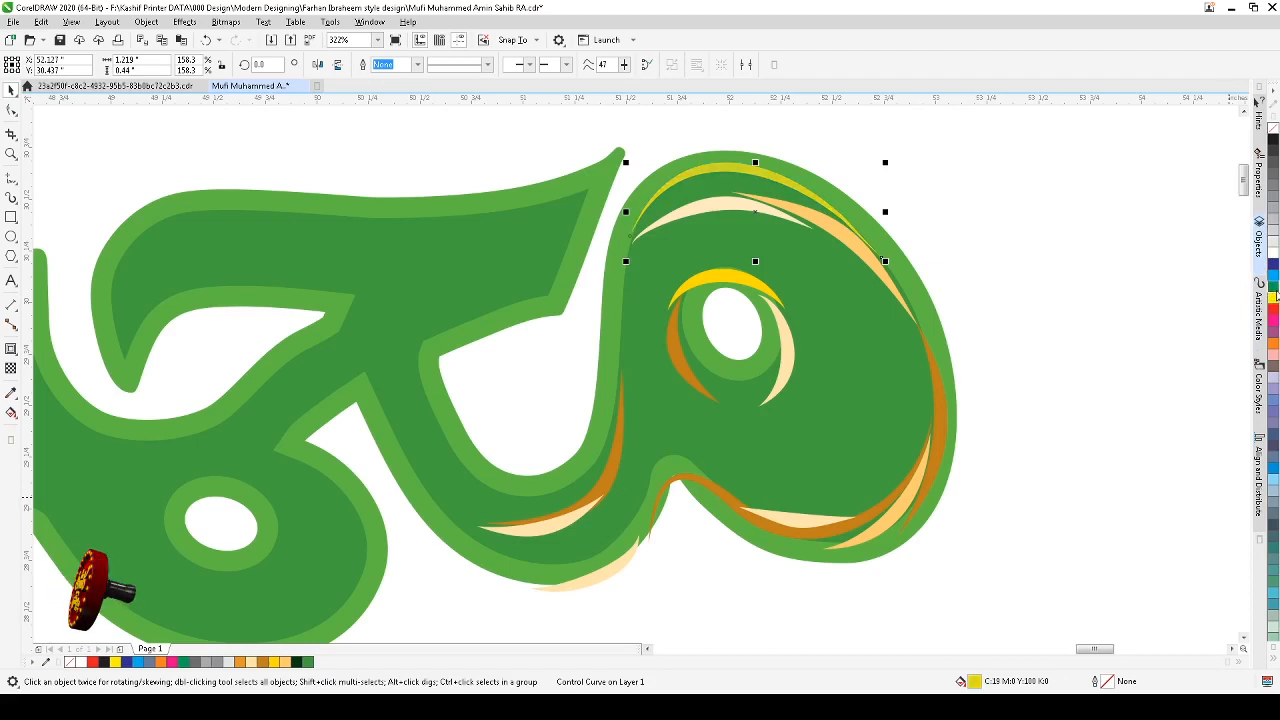
left_click(1173, 259)
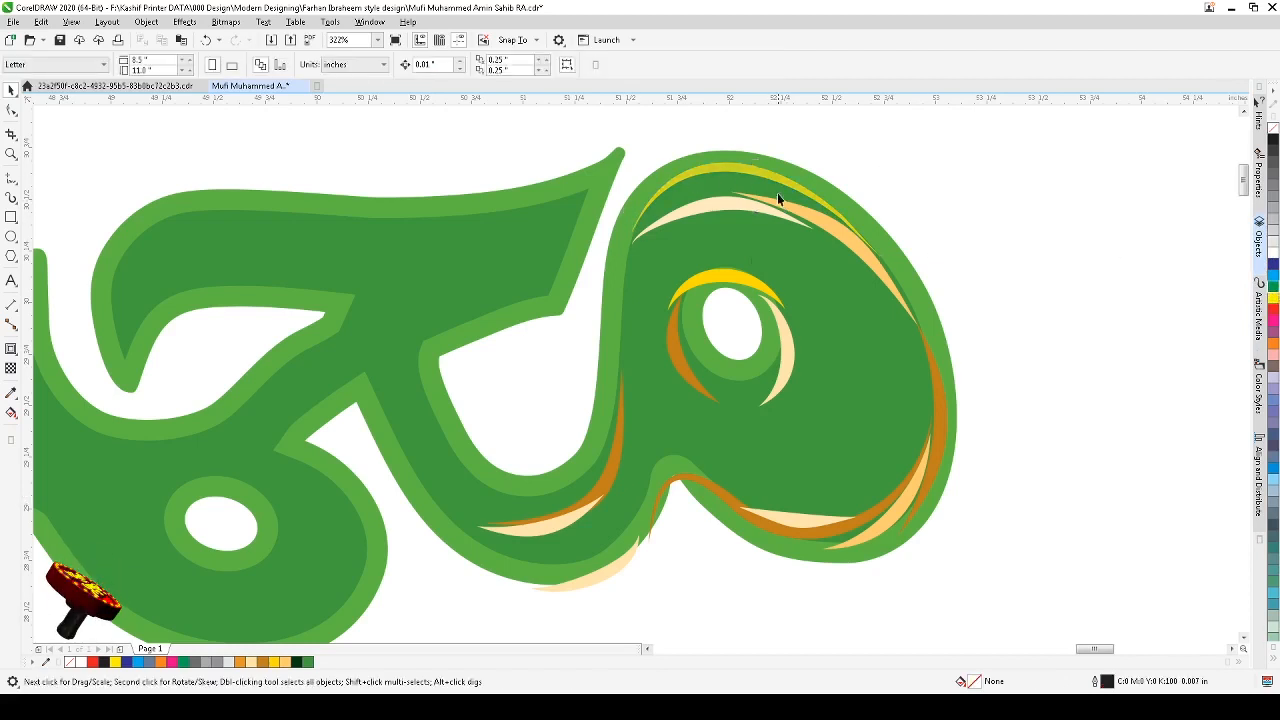
left_click(733, 167)
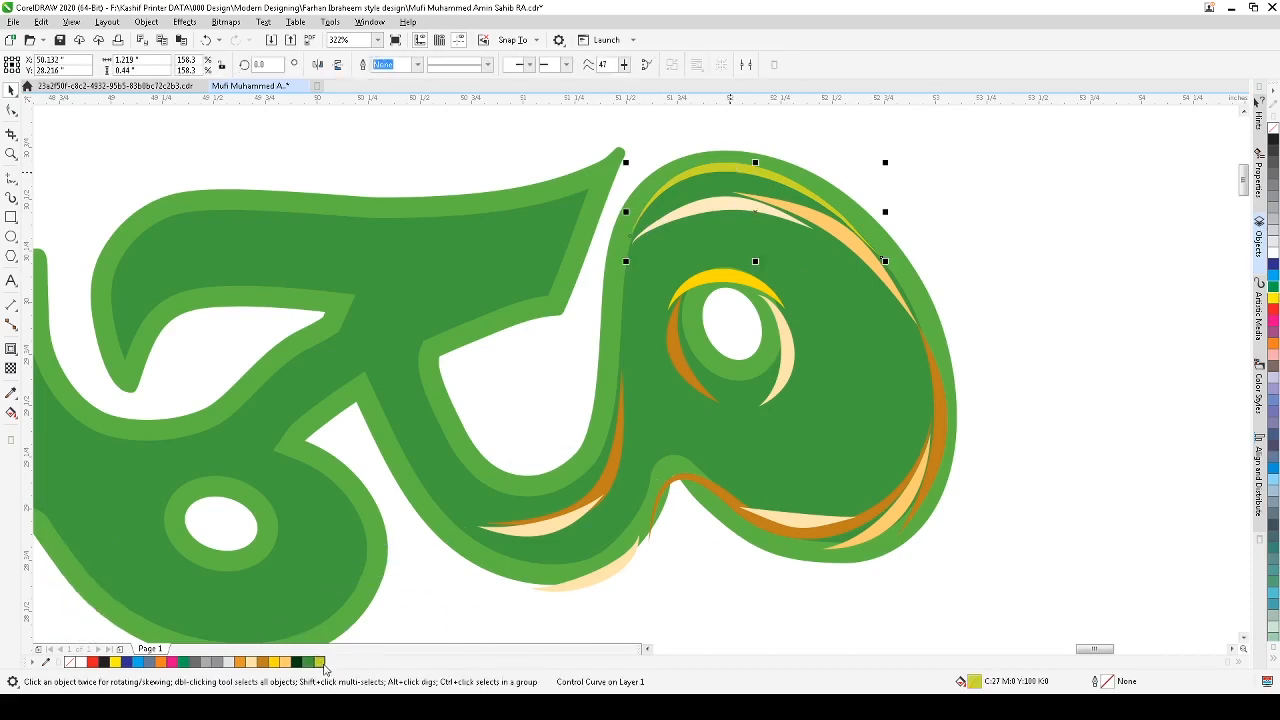
left_click(918, 197)
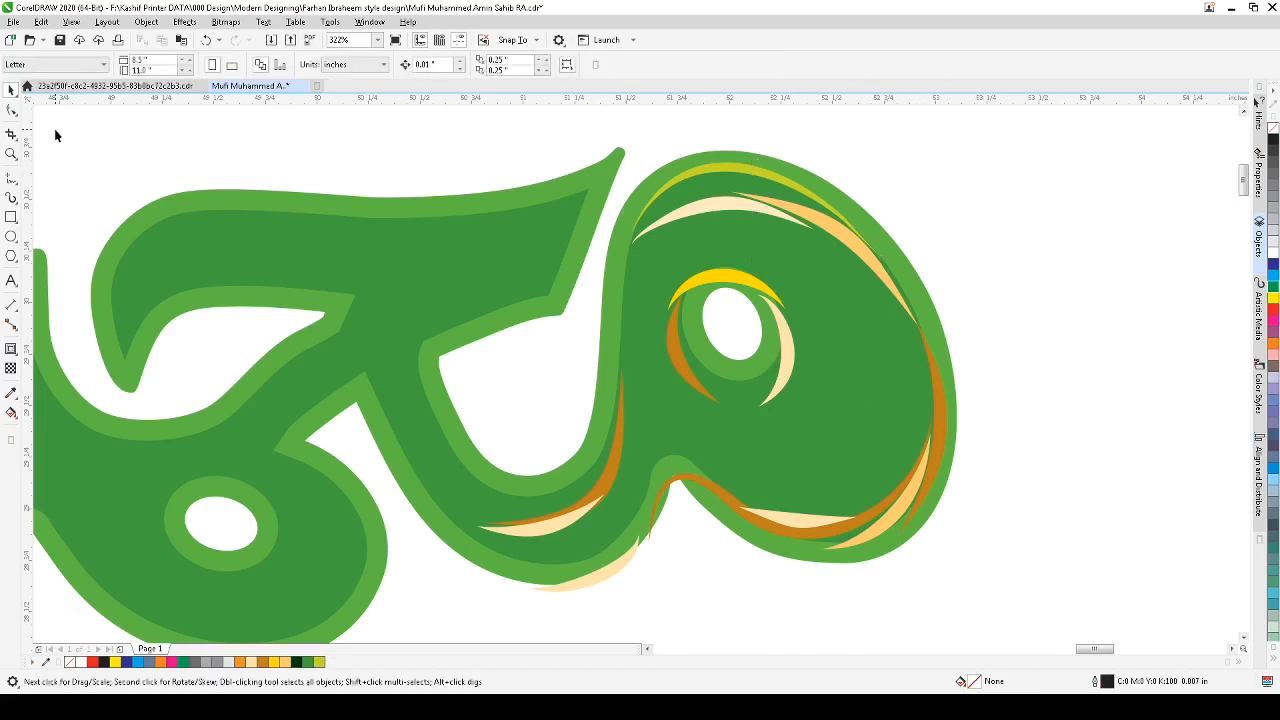
left_click(59, 40)
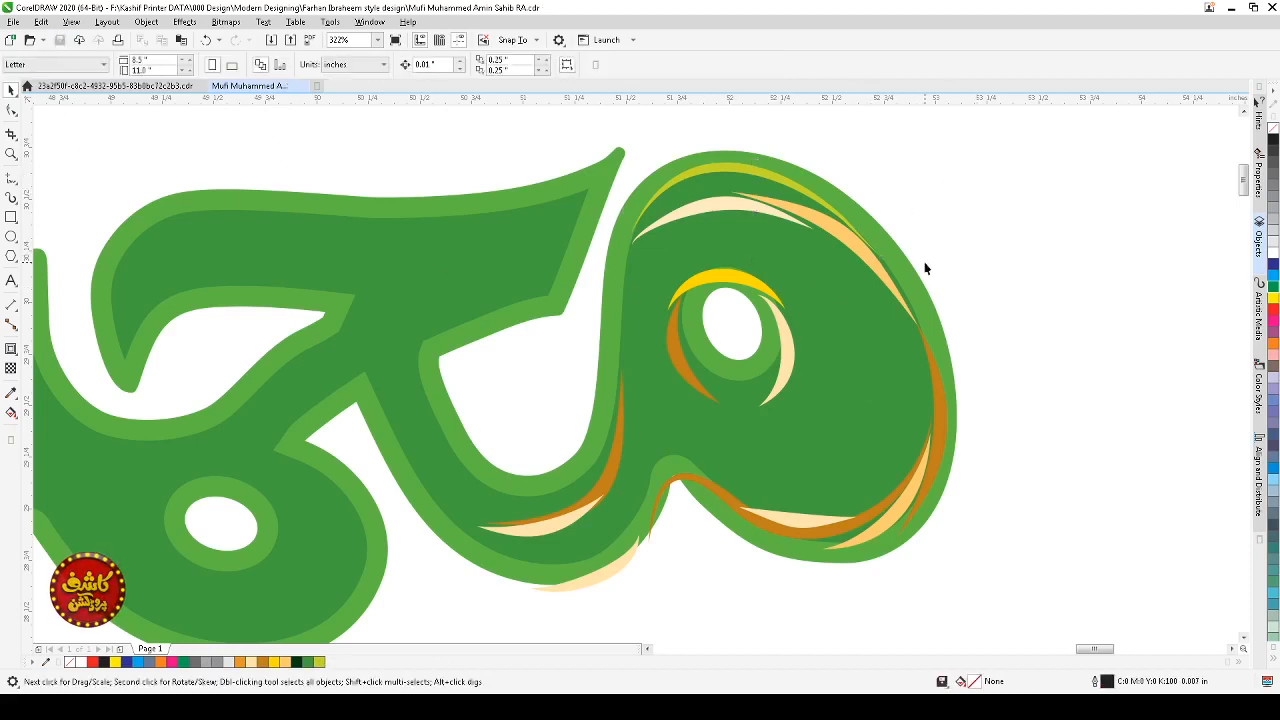
Step: Shift the top highlight stroke and the cream curve beneath it upward along the loop's upper edge
scroll(948, 194, "down", 2)
key("F2")
left_click_drag(1006, 160, 682, 371)
left_click(627, 199)
left_click_drag(647, 190, 648, 163)
left_click(646, 151)
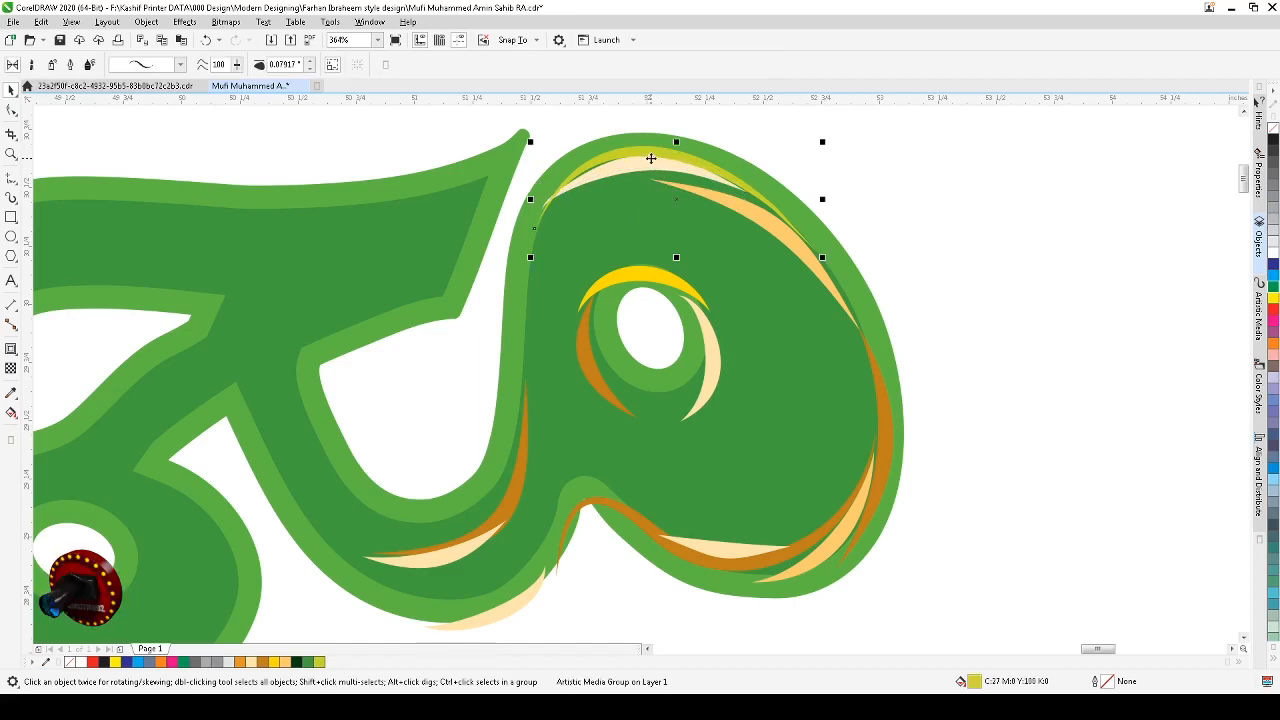
left_click(617, 176)
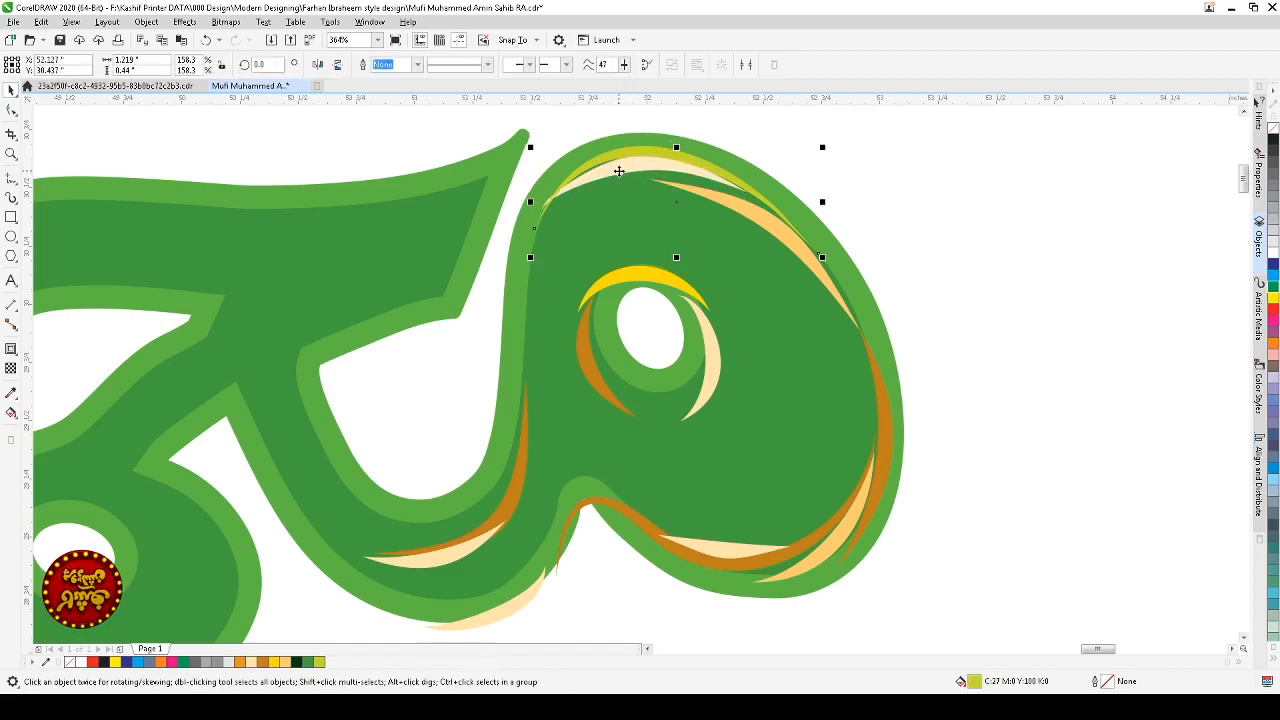
left_click(617, 178, "alt")
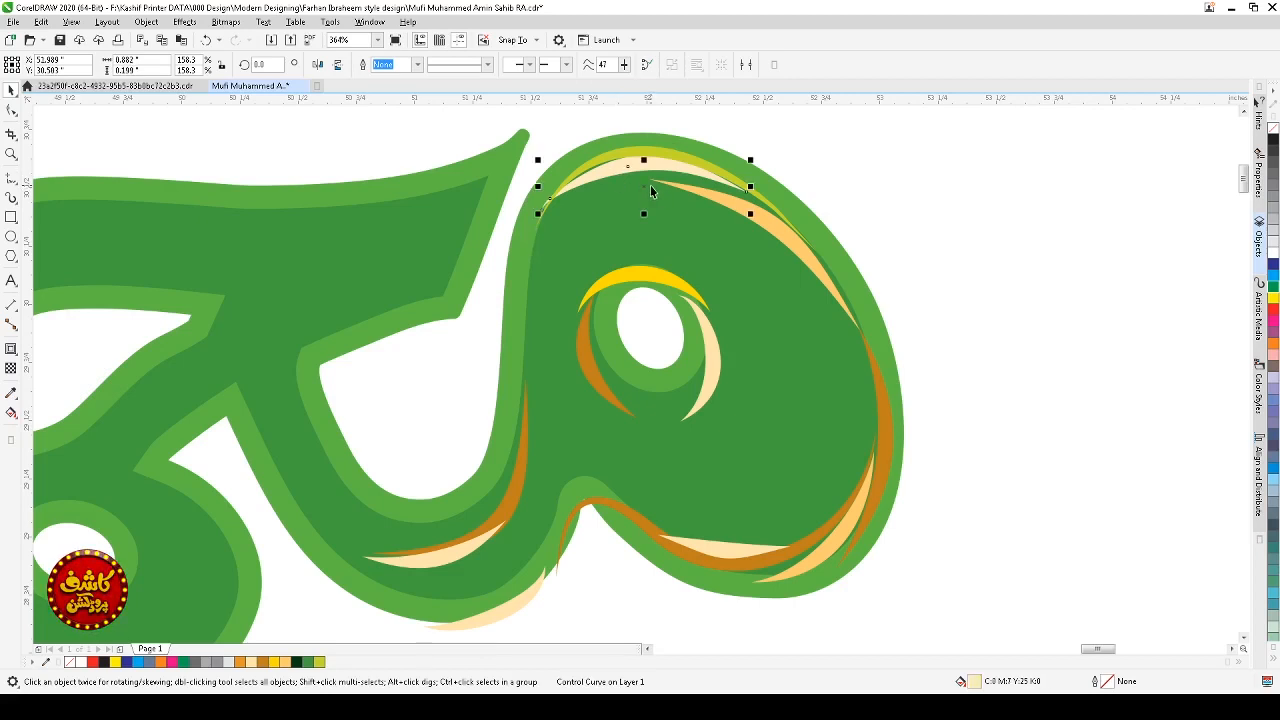
left_click_drag(650, 190, 641, 179)
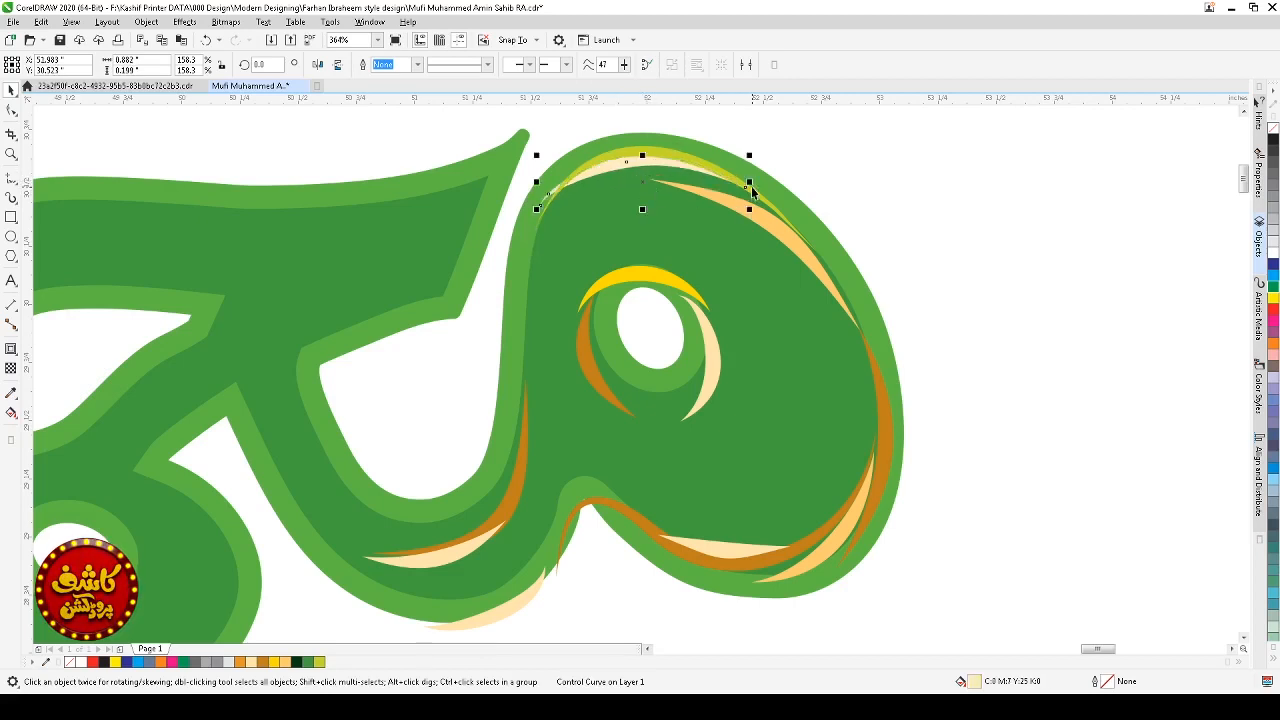
Step: Reshape the cream curve under the top highlight, reducing its nodes and pulling its end along the loop's upper edge
left_click(11, 110)
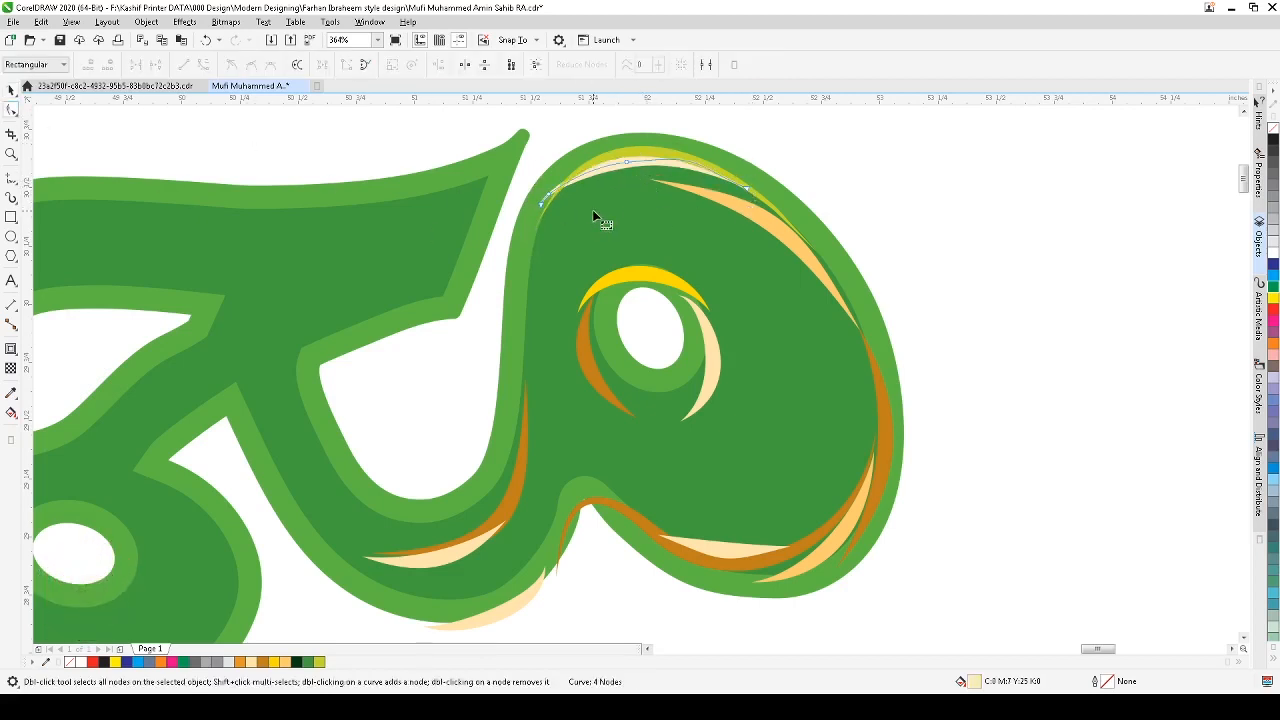
left_click_drag(541, 203, 572, 166)
double_click(625, 165)
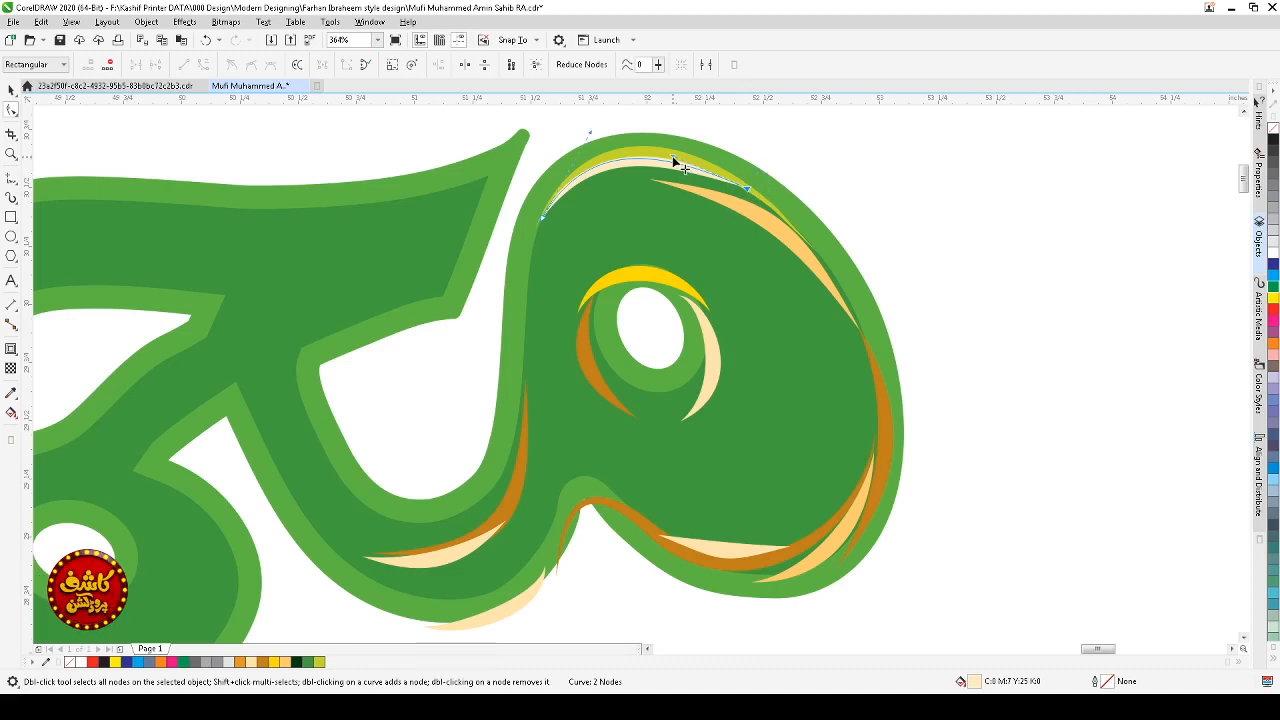
left_click_drag(674, 157, 680, 148)
key("space")
left_click(862, 176)
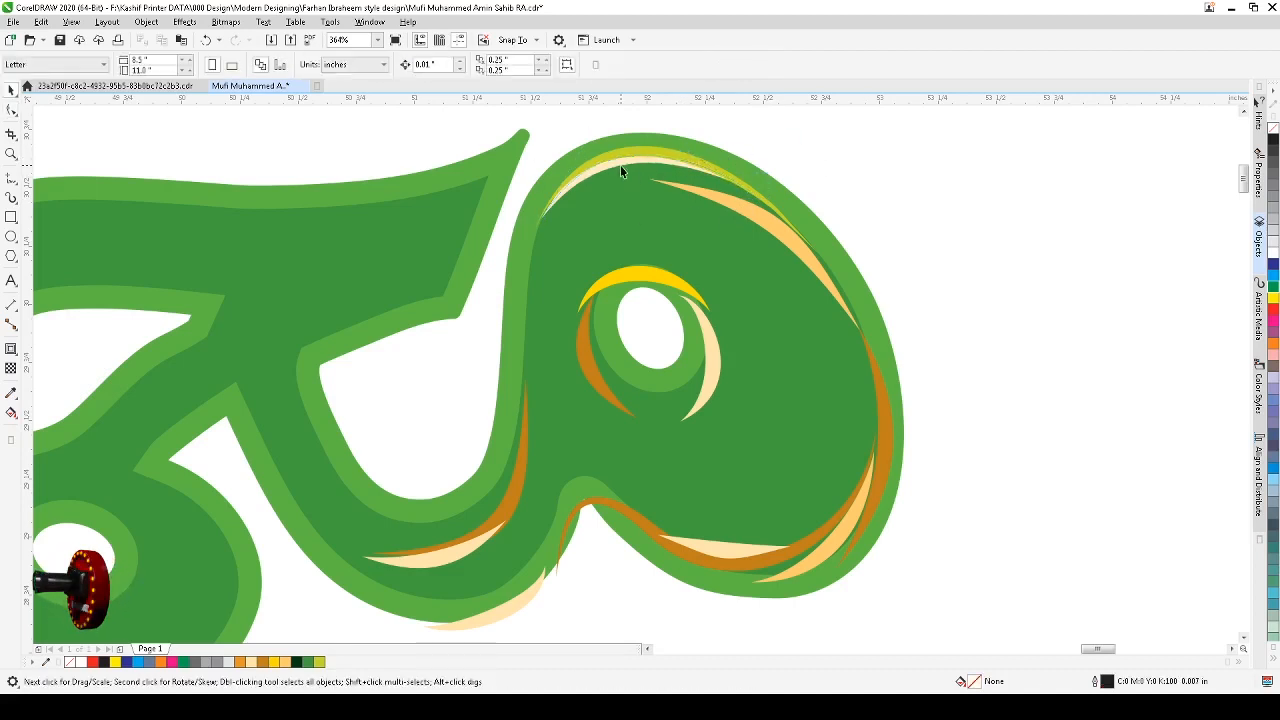
Step: Recolor the cream curve under the top highlight a pale yellow (C:3 M:0 Y:35)
left_click(625, 163)
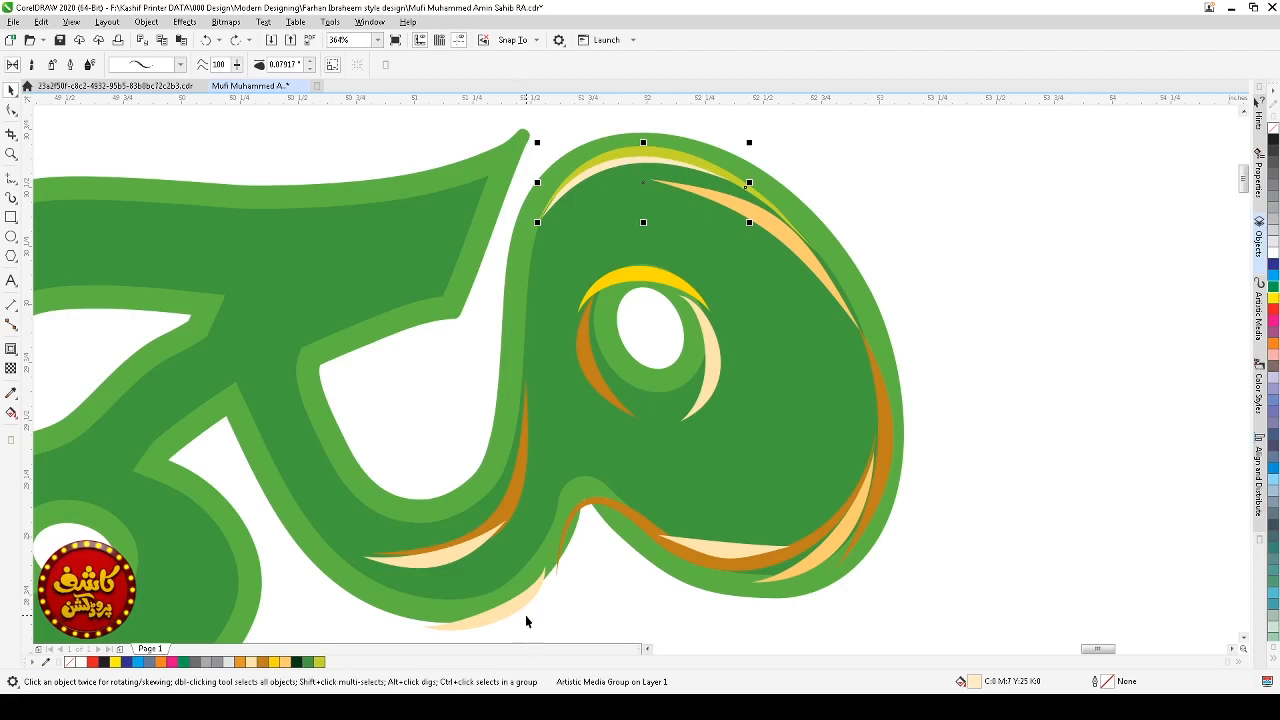
left_click(321, 663)
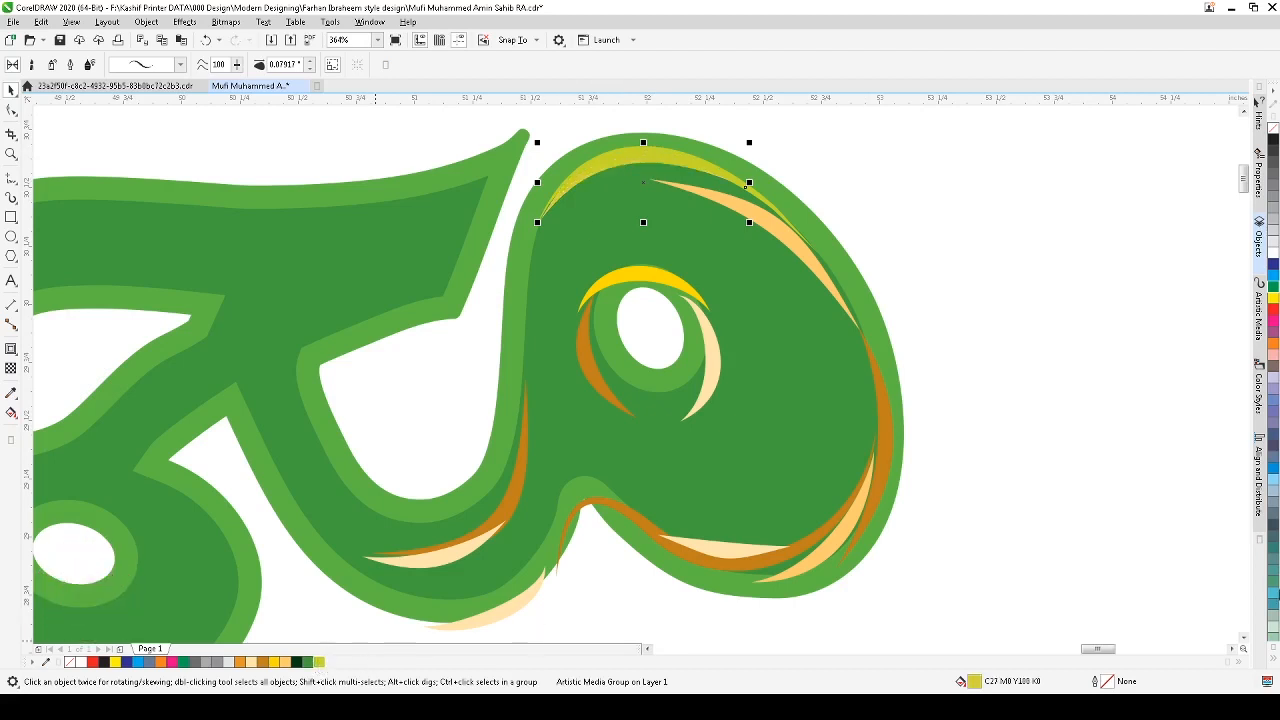
left_click(1274, 257)
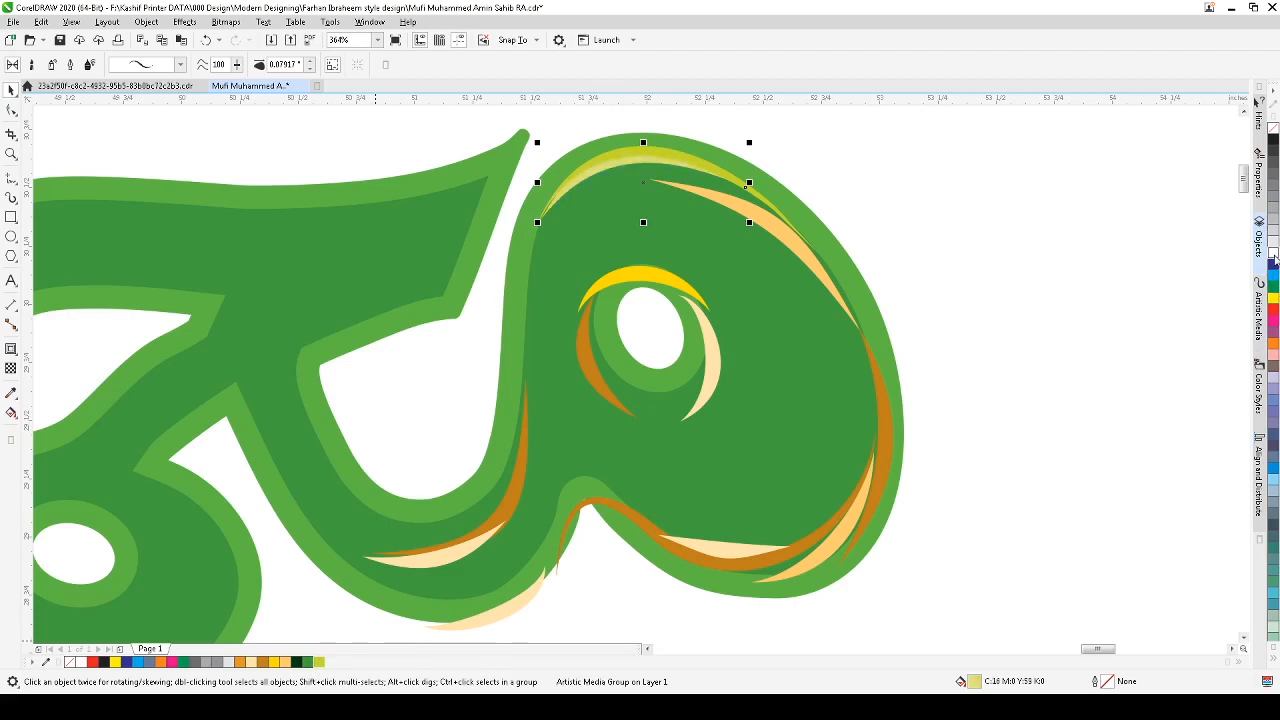
left_click(1274, 257, "ctrl")
left_click(1274, 257, "ctrl")
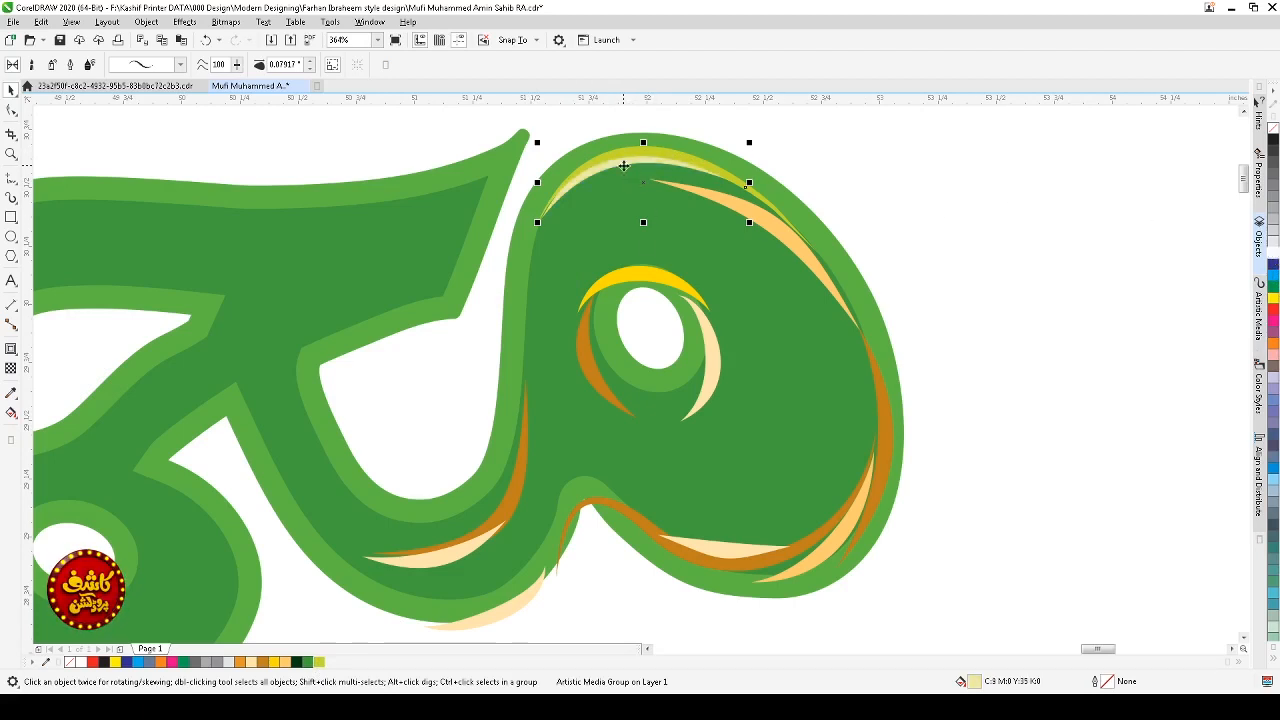
key("Escape")
left_click_drag(362, 681, 336, 664)
key("Escape")
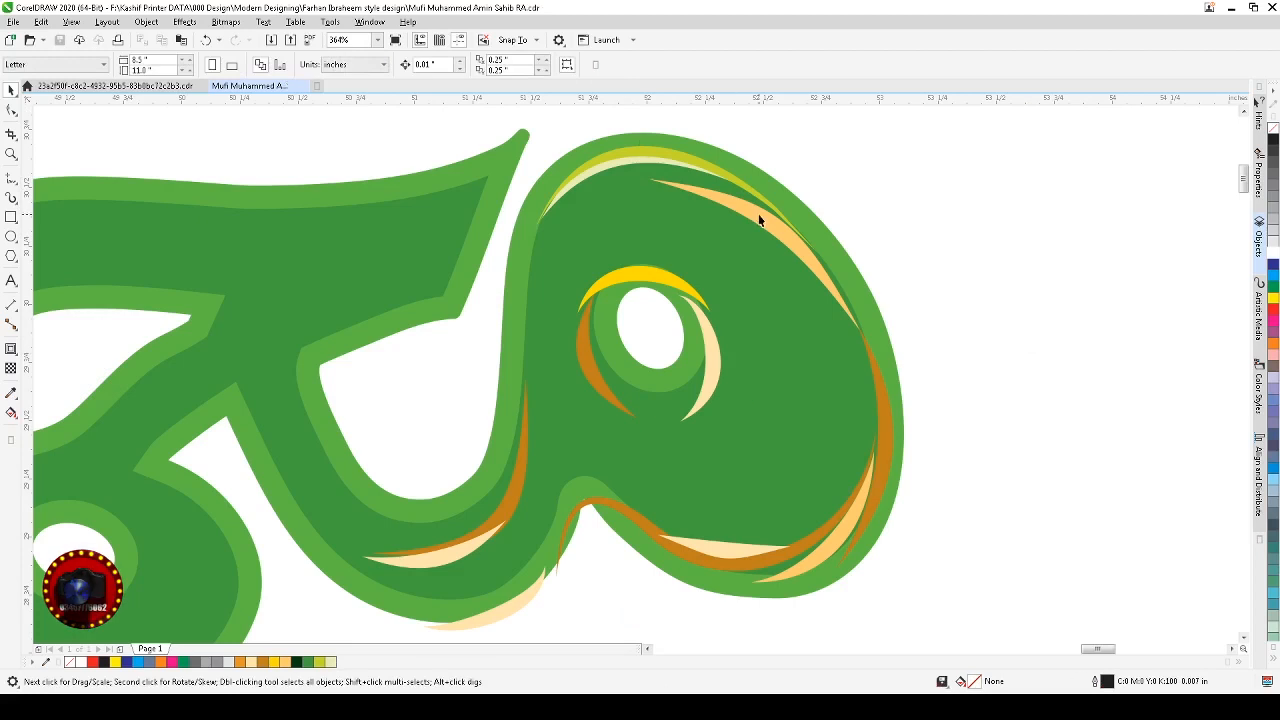
Step: Rotate the peach curve on the loop's right side so it follows the outer edge
left_click(750, 210)
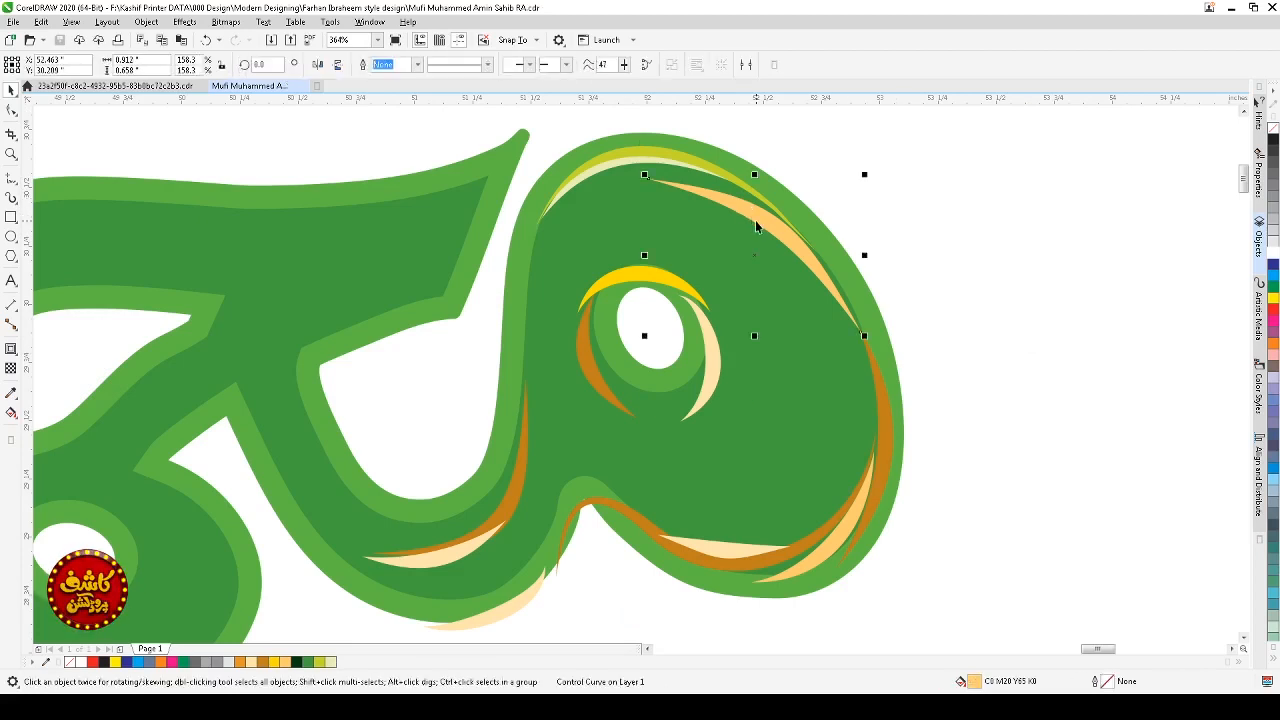
left_click(772, 235)
left_click_drag(864, 175, 871, 194)
left_click(800, 236)
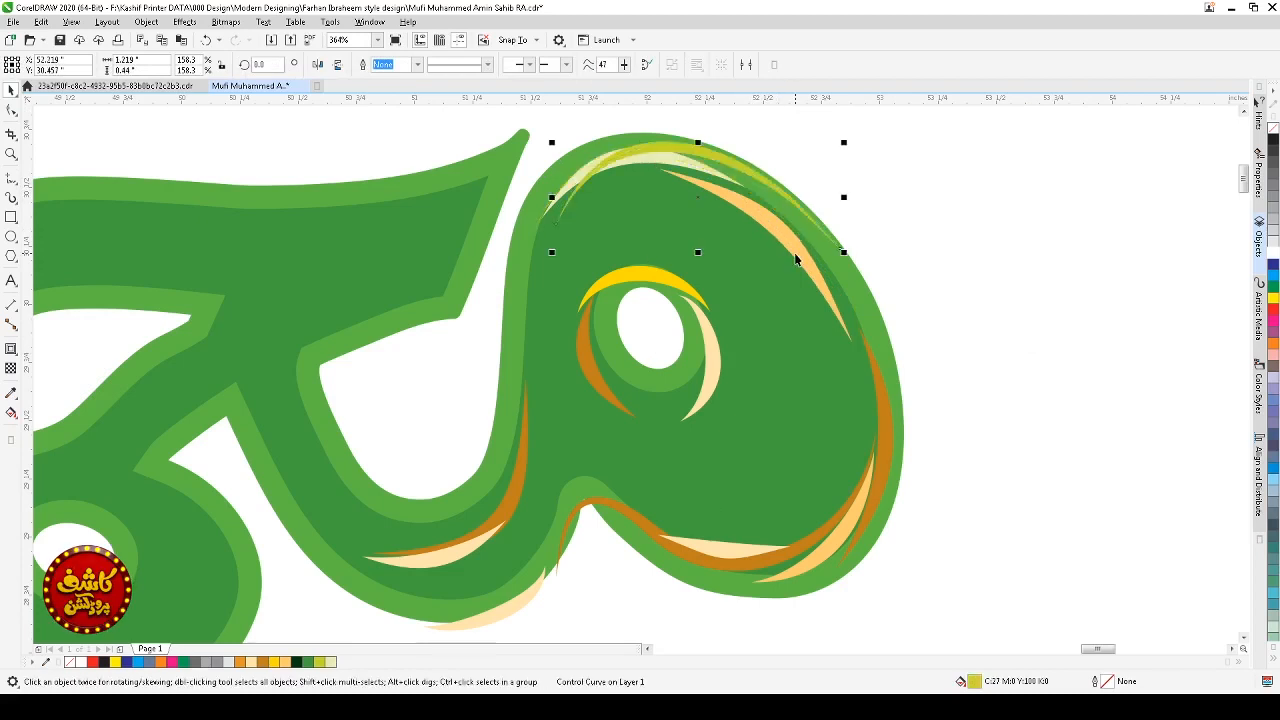
left_click(836, 290)
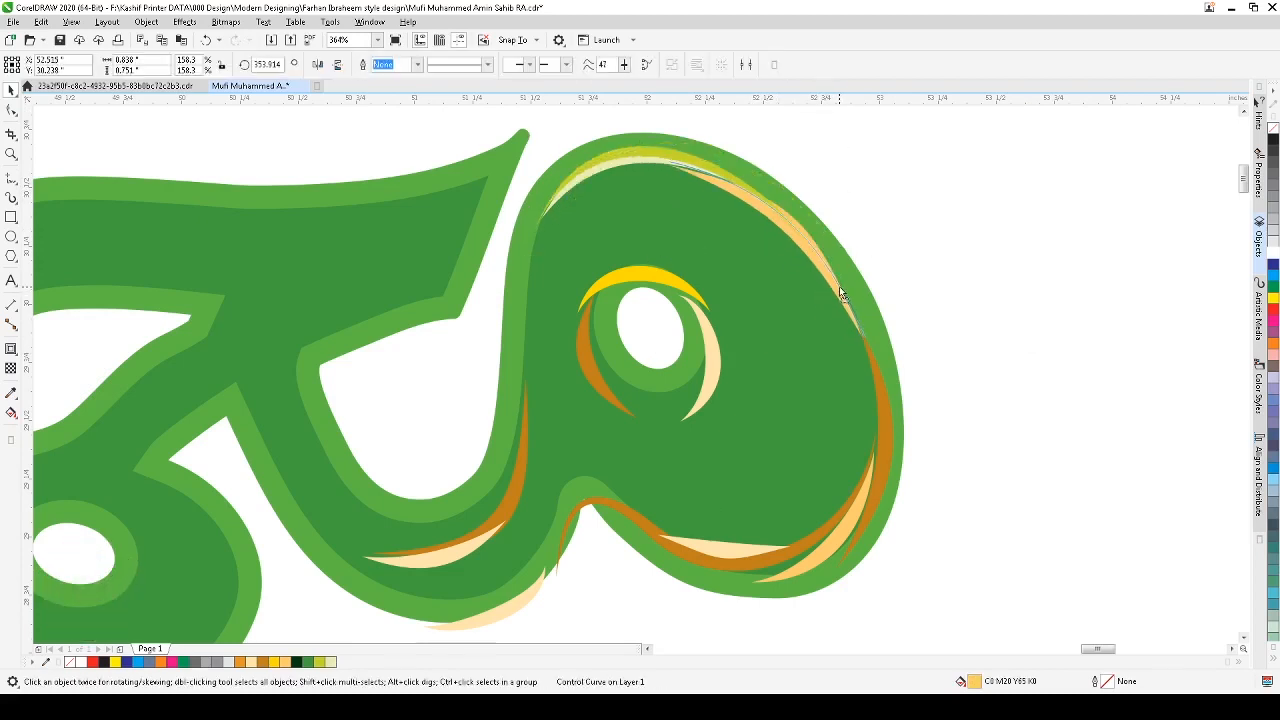
left_click(838, 285)
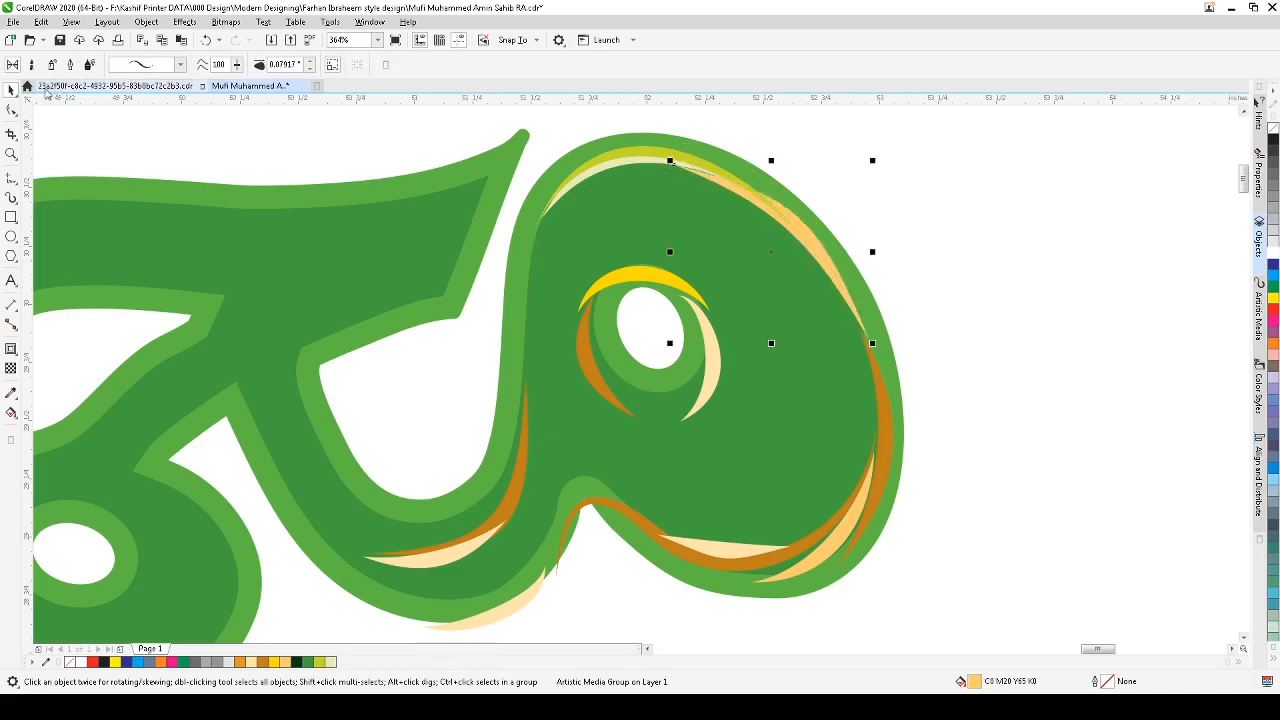
Step: Adjust the peach curve's nodes and handles to run along the loop's upper right edge
left_click(11, 110)
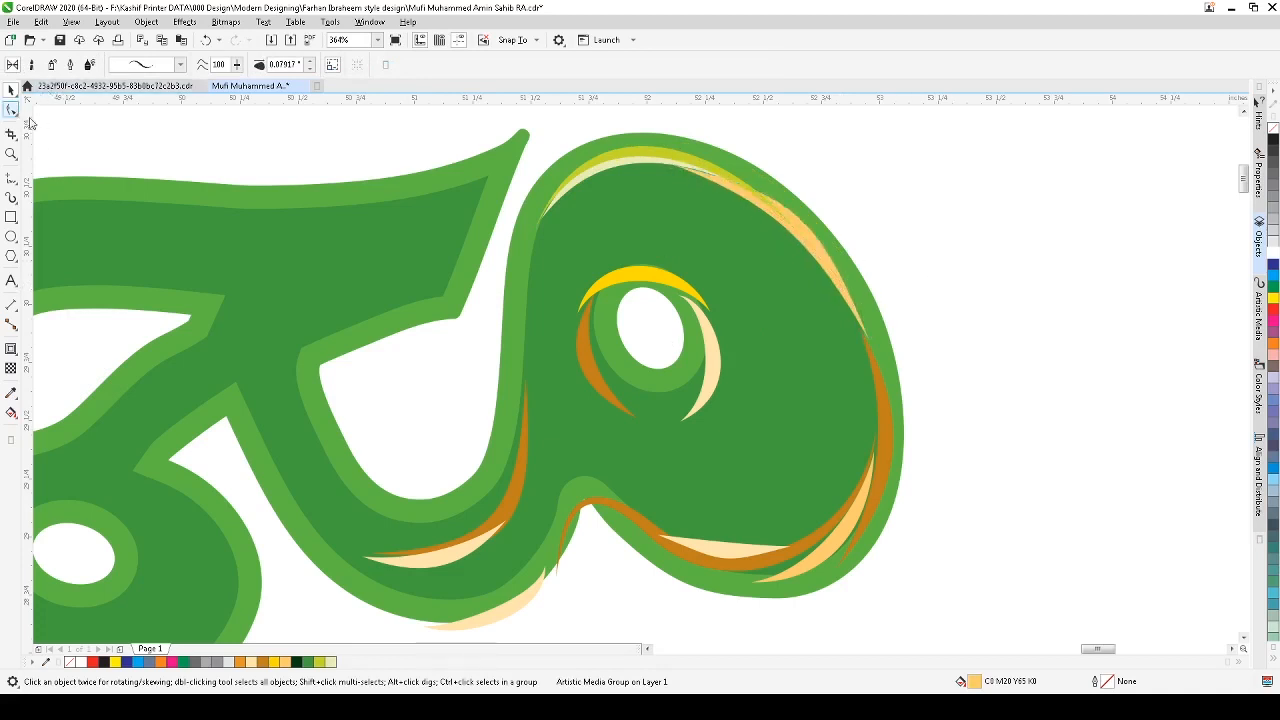
left_click(837, 284)
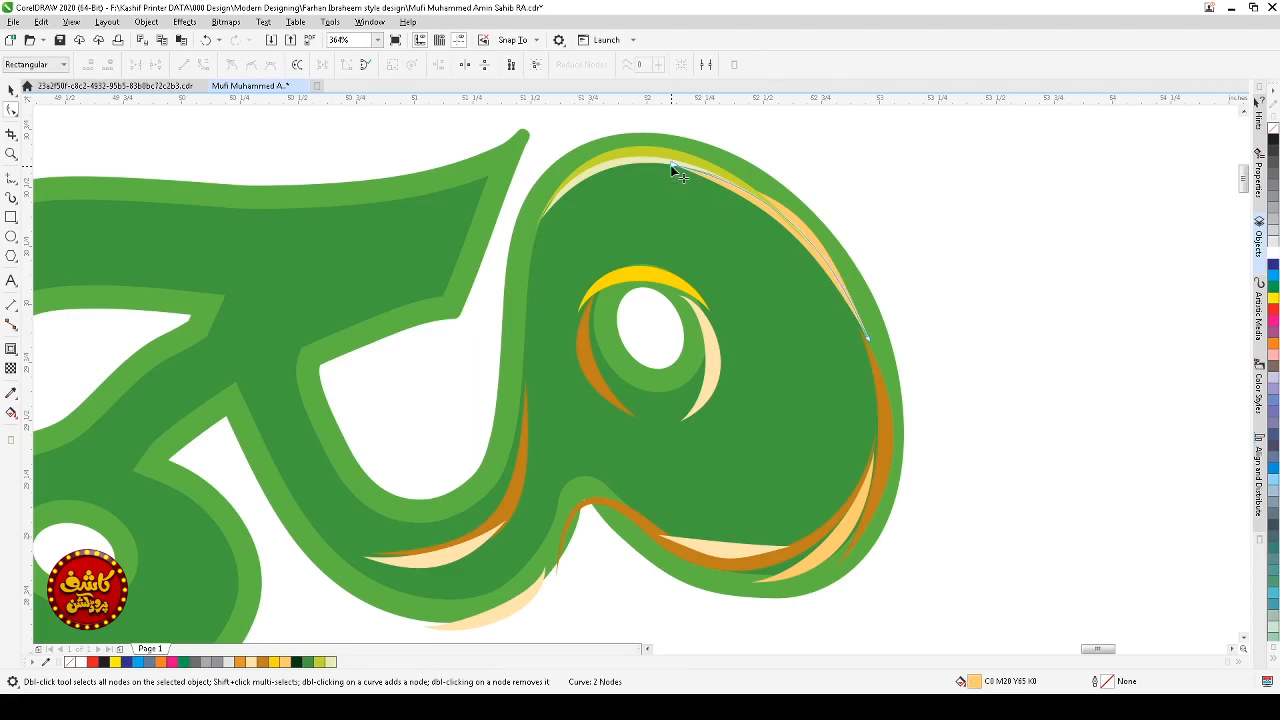
left_click_drag(671, 166, 681, 163)
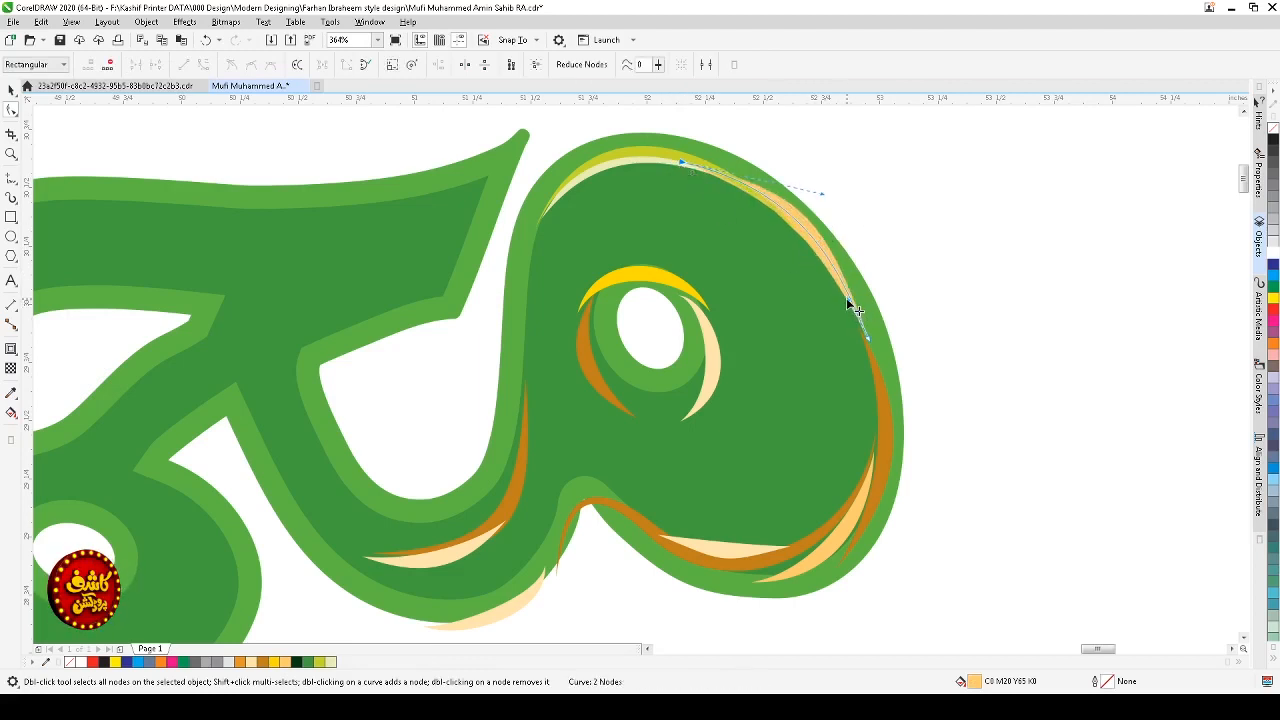
left_click_drag(851, 300, 794, 183)
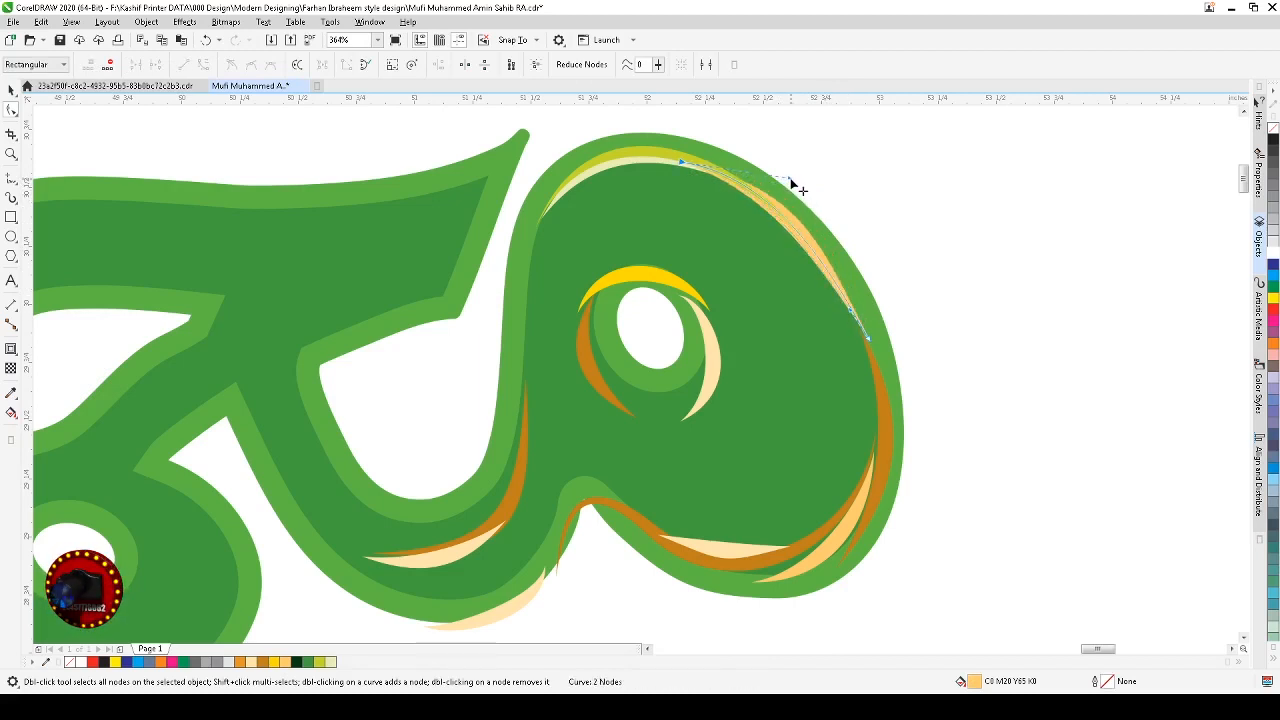
key("space")
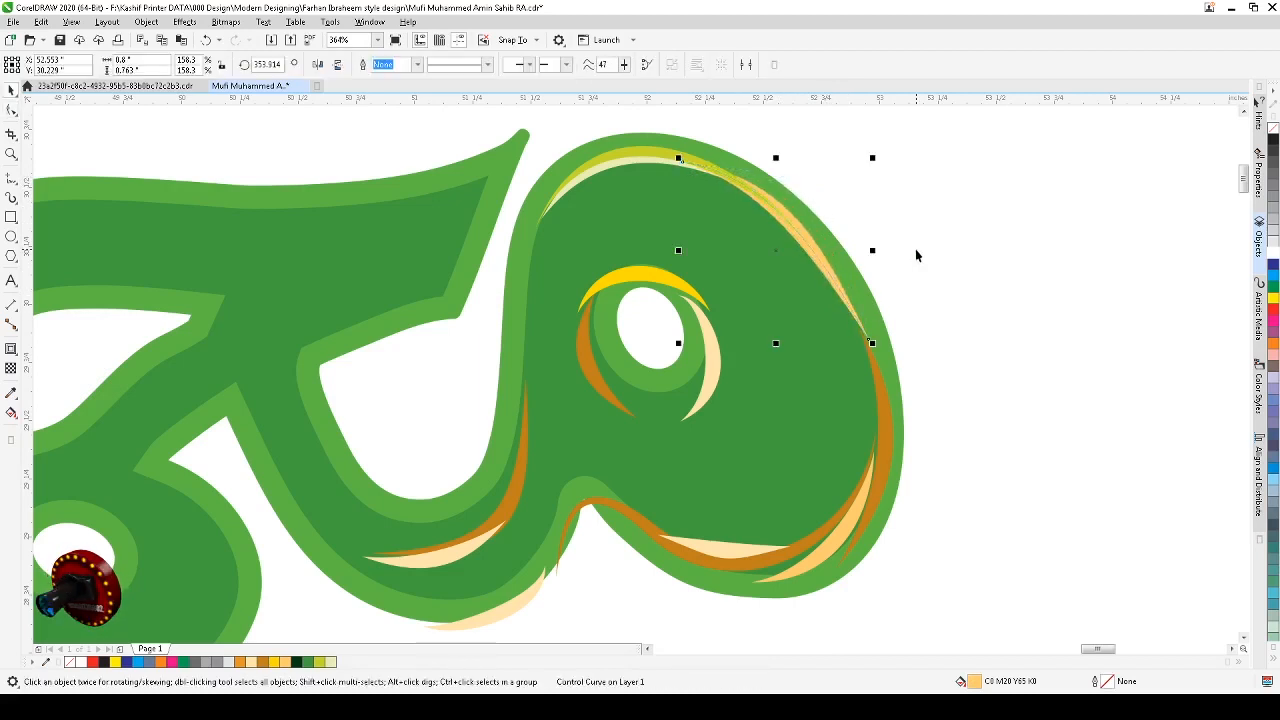
key("space")
left_click(870, 341)
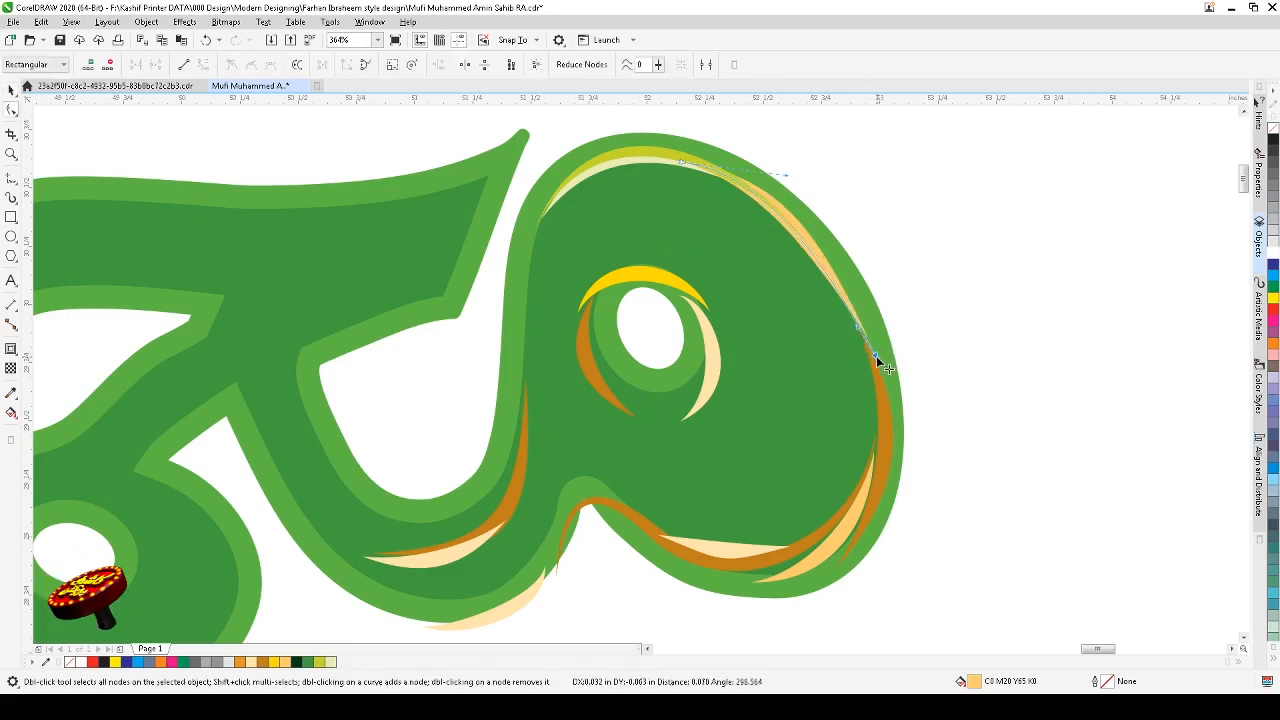
left_click_drag(855, 327, 857, 312)
key("space")
left_click(925, 335)
Step: Undo the last node adjustment and recolor the peach curve pale cream (C:0 M:8 Y:35)
left_click(853, 315)
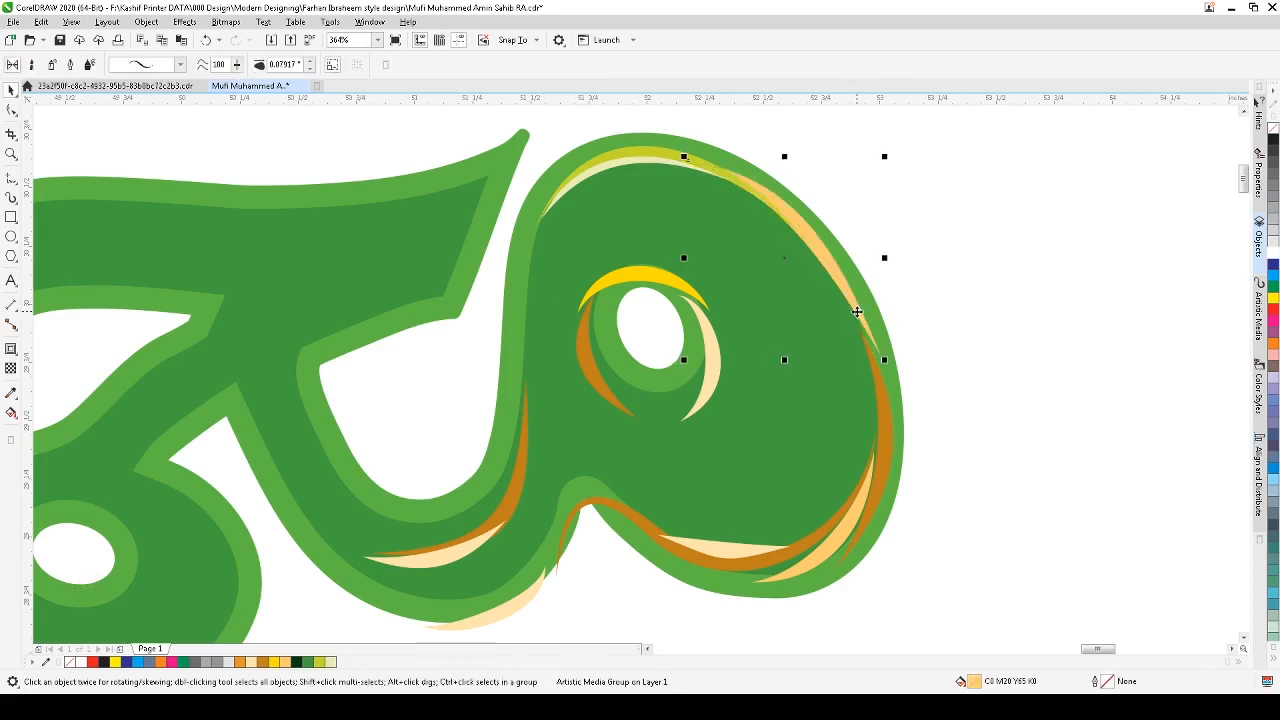
key("ctrl+z")
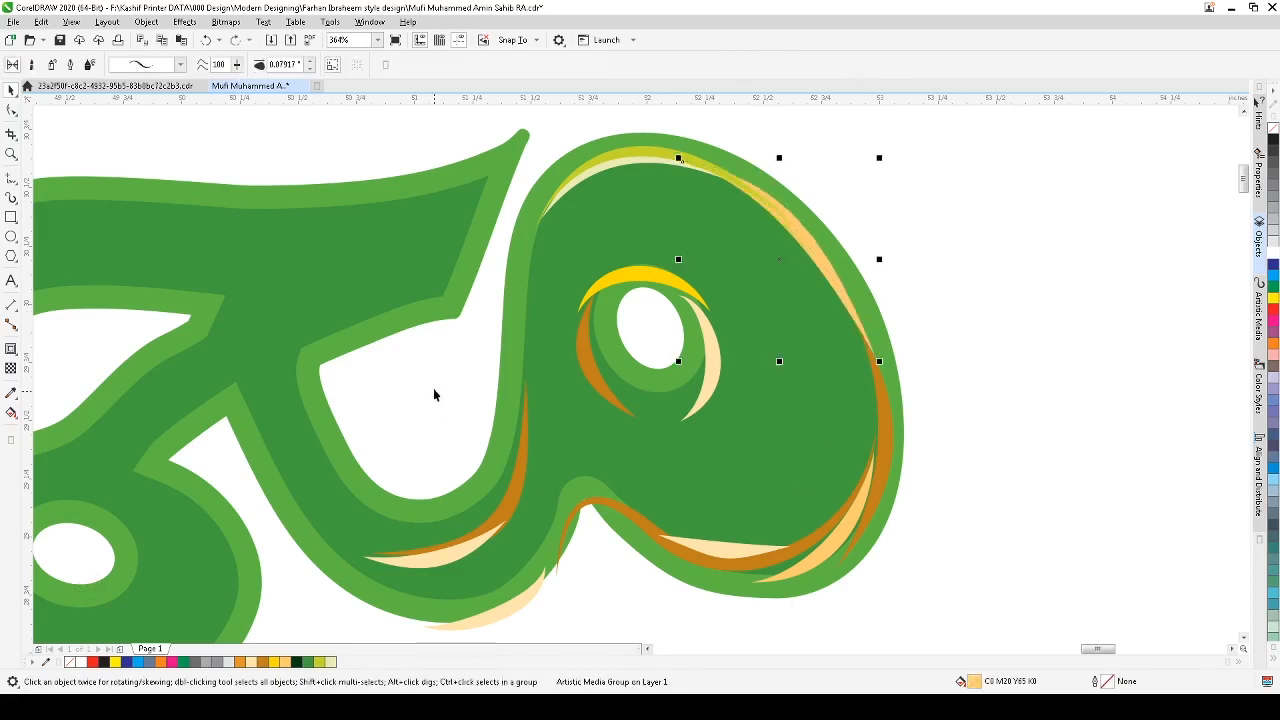
left_click(331, 662)
left_click(1007, 391)
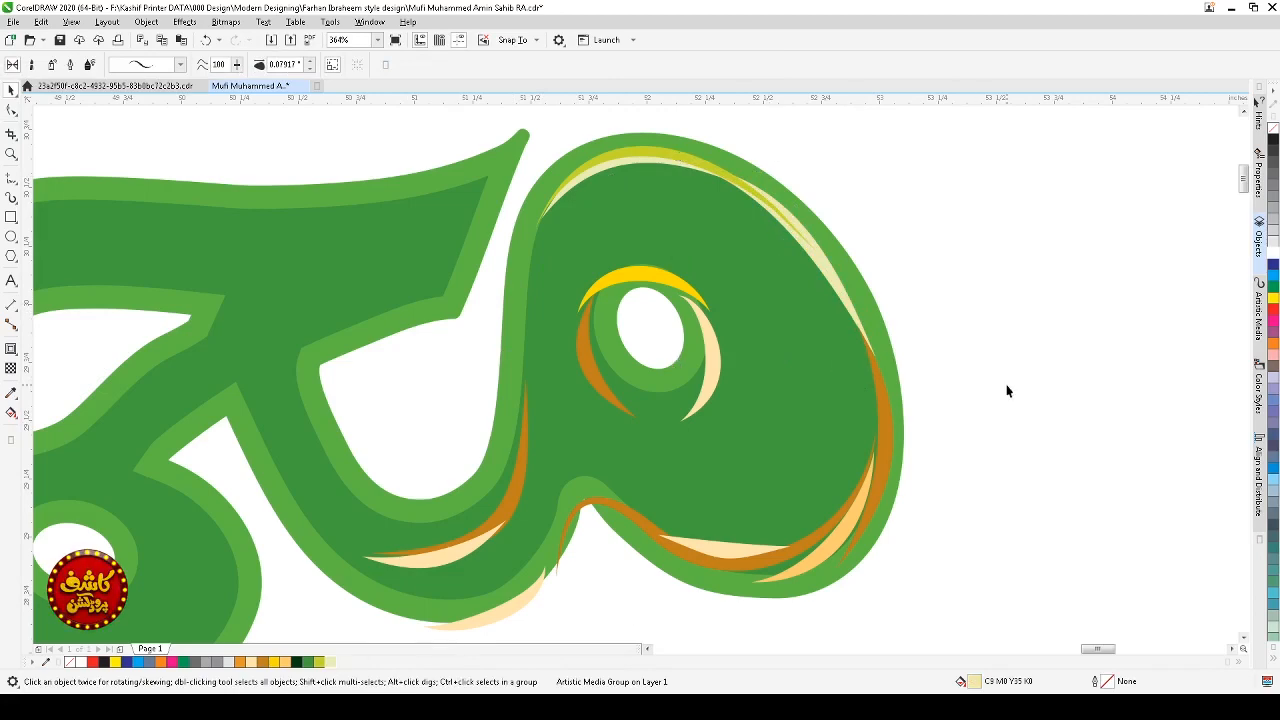
Step: Rotate the dark orange strip along the loop's right edge slightly
scroll(1007, 386, "down", 4)
key("F2")
left_click_drag(1006, 277, 753, 475)
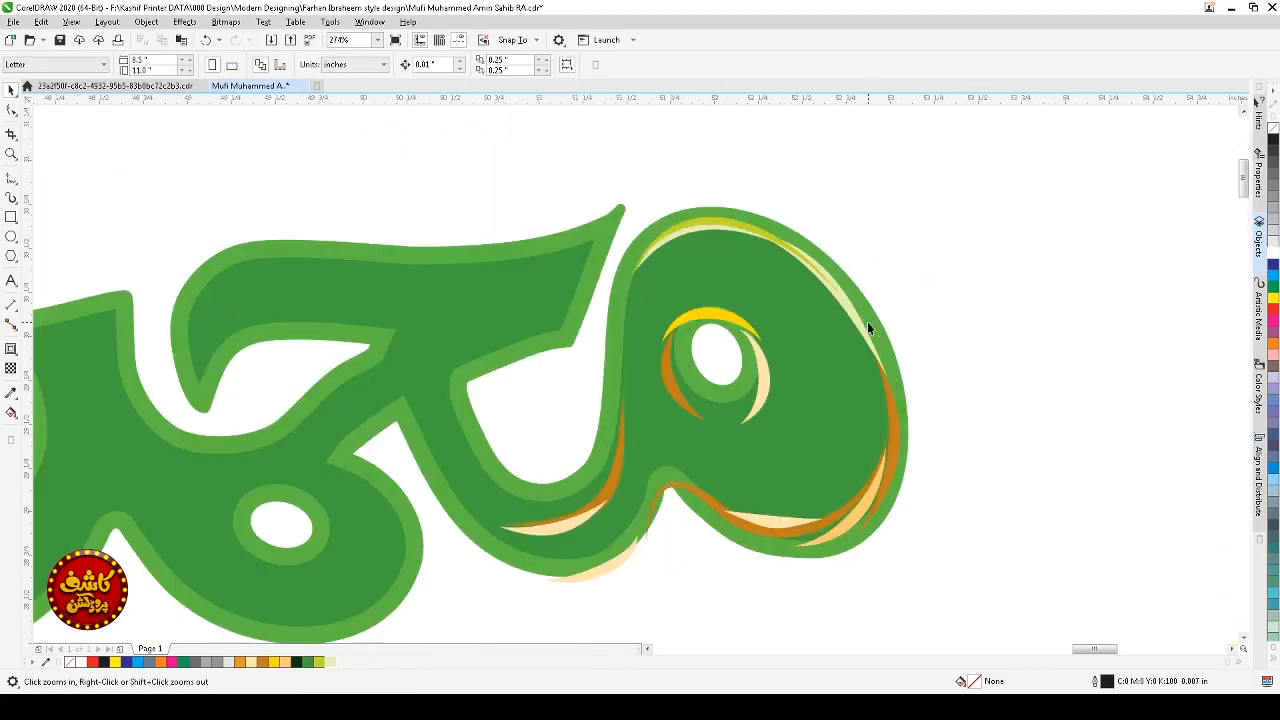
key("space")
left_click(872, 345)
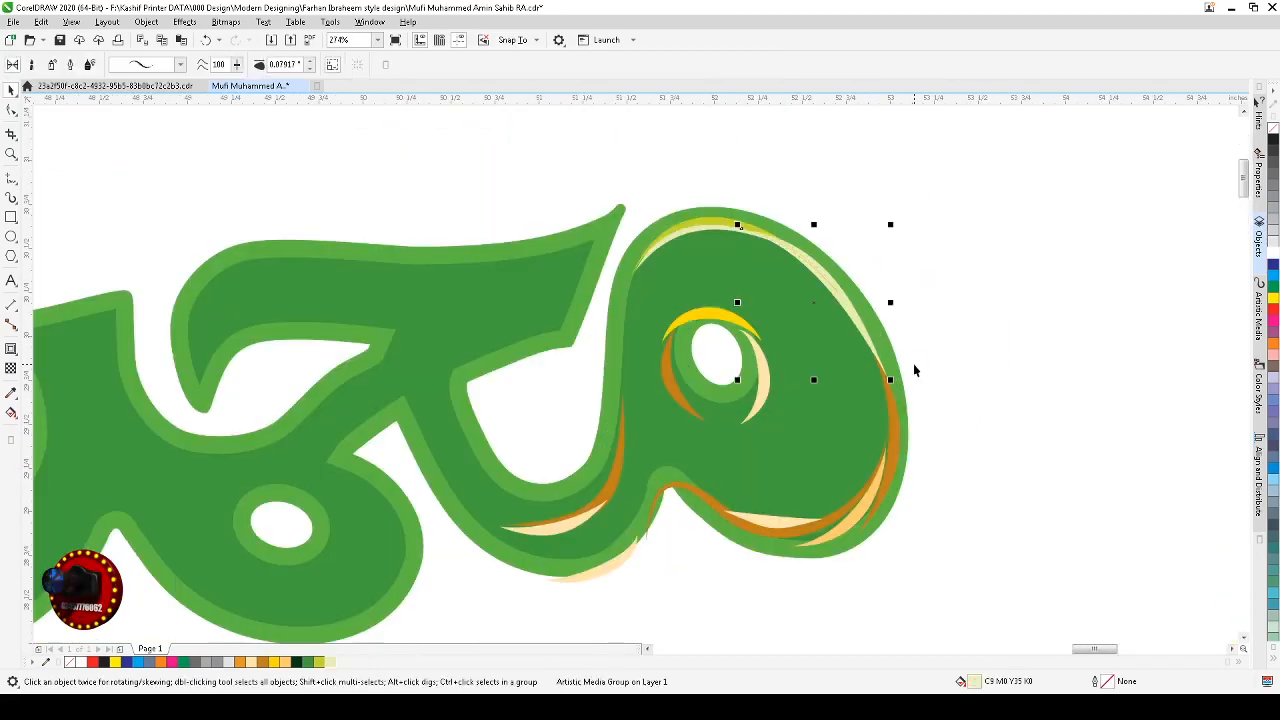
left_click(914, 368)
scroll(895, 356, "down", 5)
key("F2")
left_click_drag(925, 303, 790, 440)
key("space")
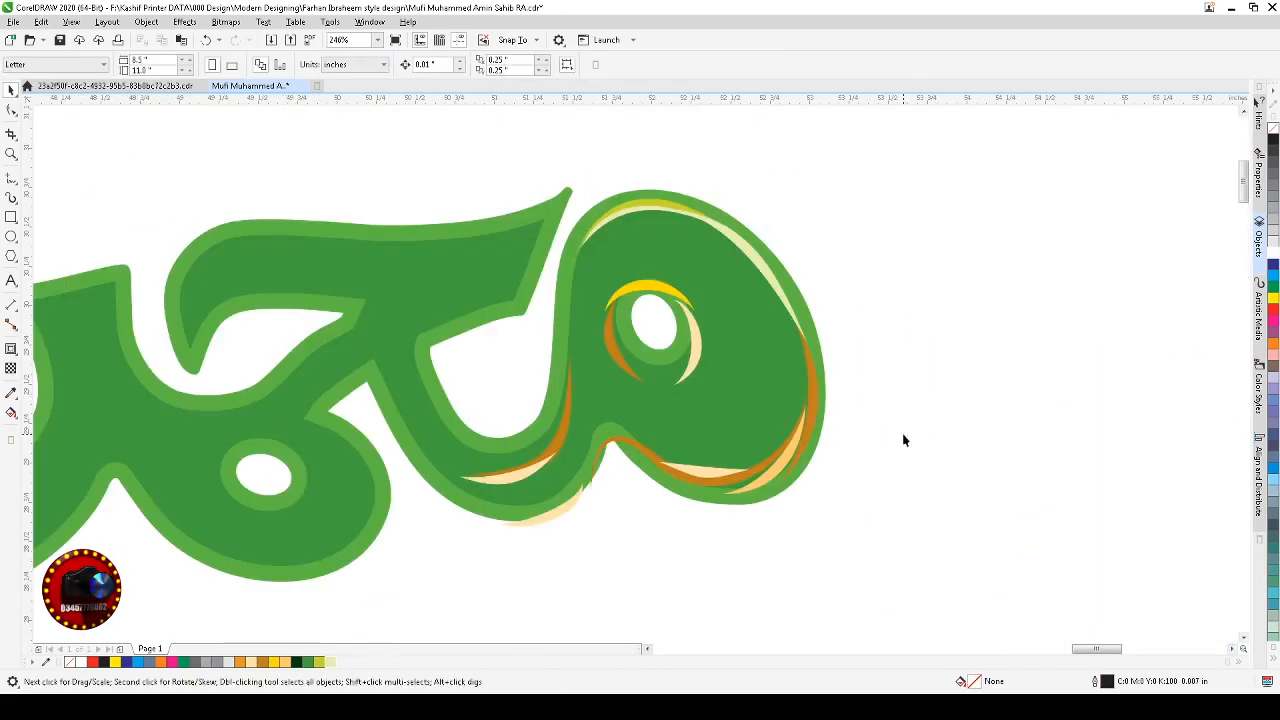
left_click(808, 414)
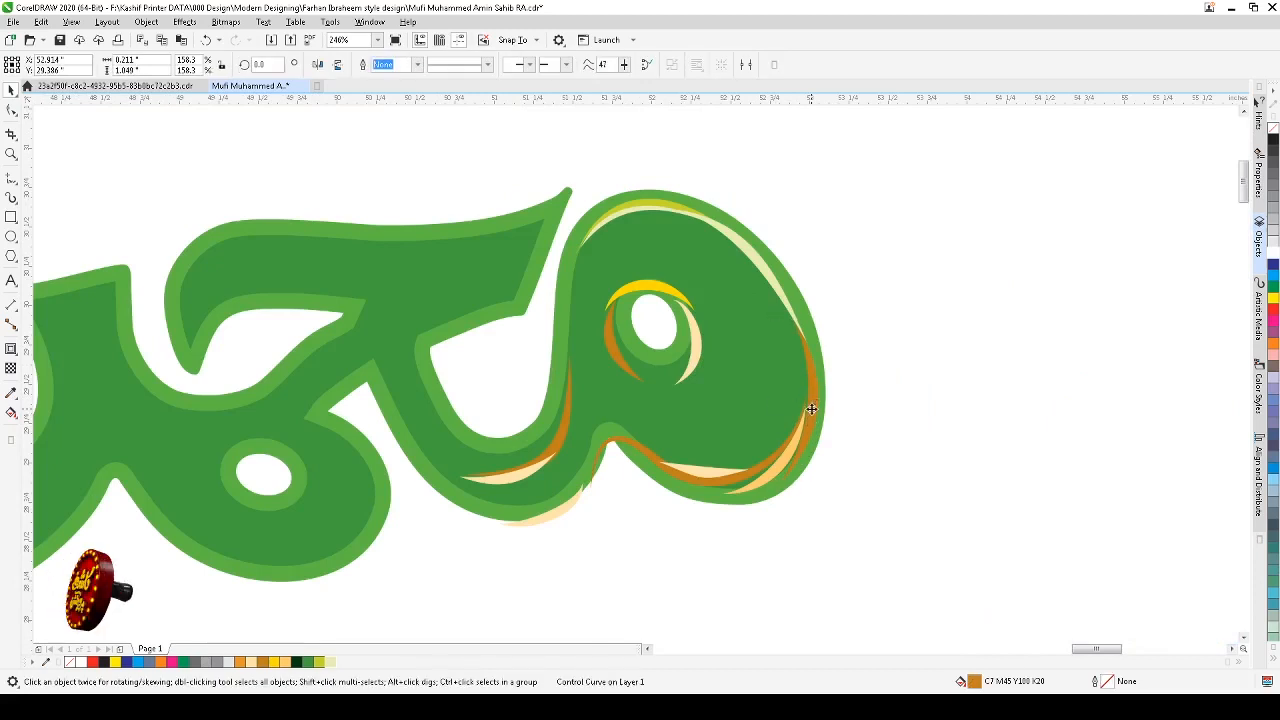
left_click(809, 412)
left_click_drag(818, 314, 819, 316)
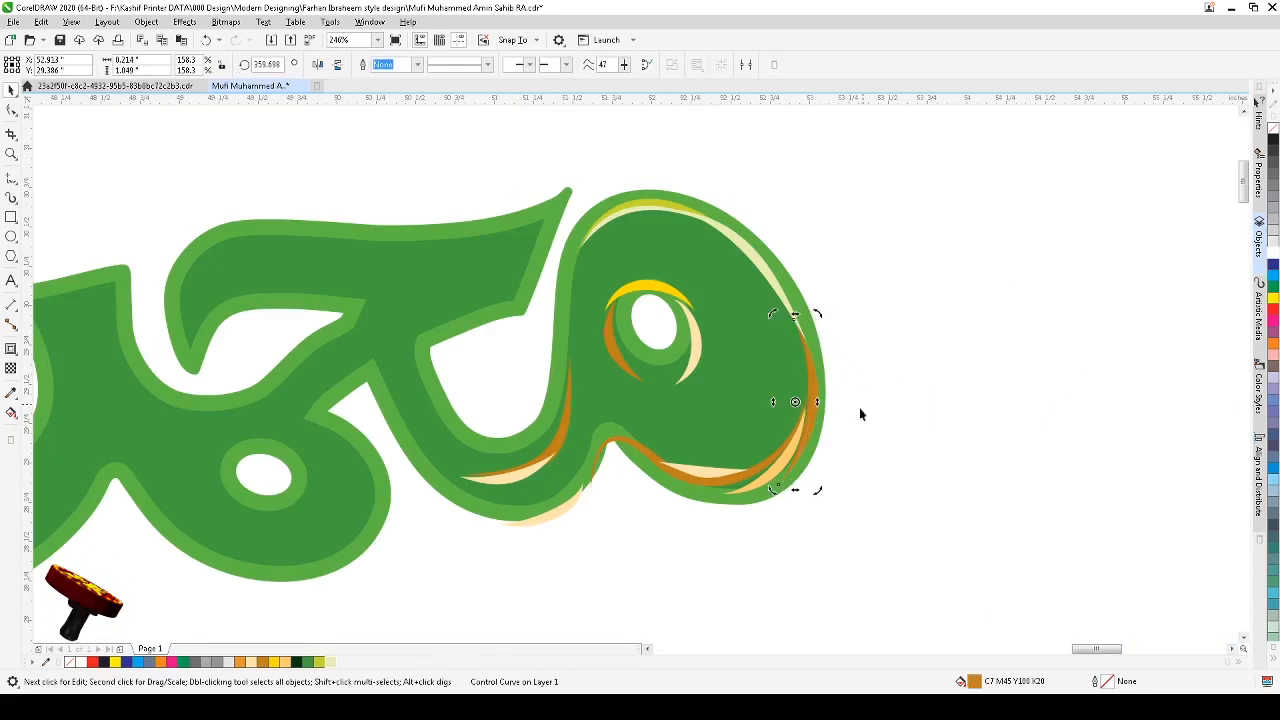
Step: Recolor that strip dark green (C:100 M:0 Y:100 K:58), rotating and nudging it to fit the loop's edge
left_click(299, 664)
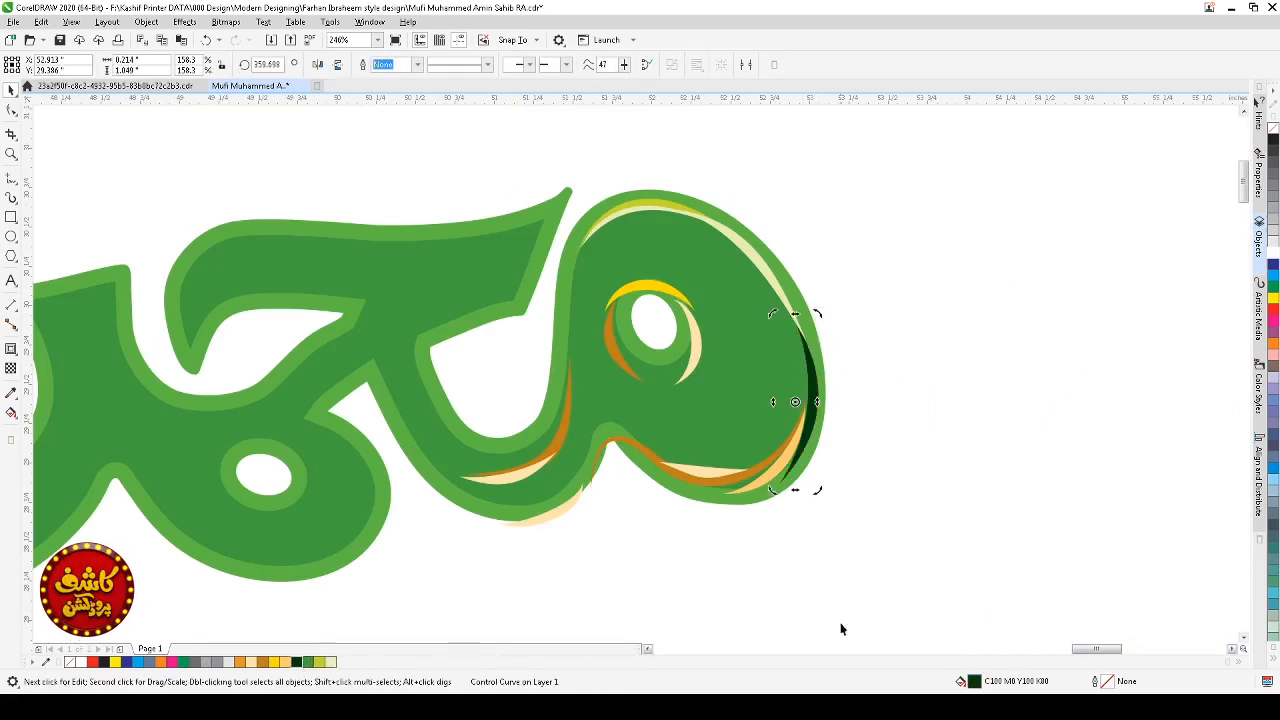
left_click(805, 448)
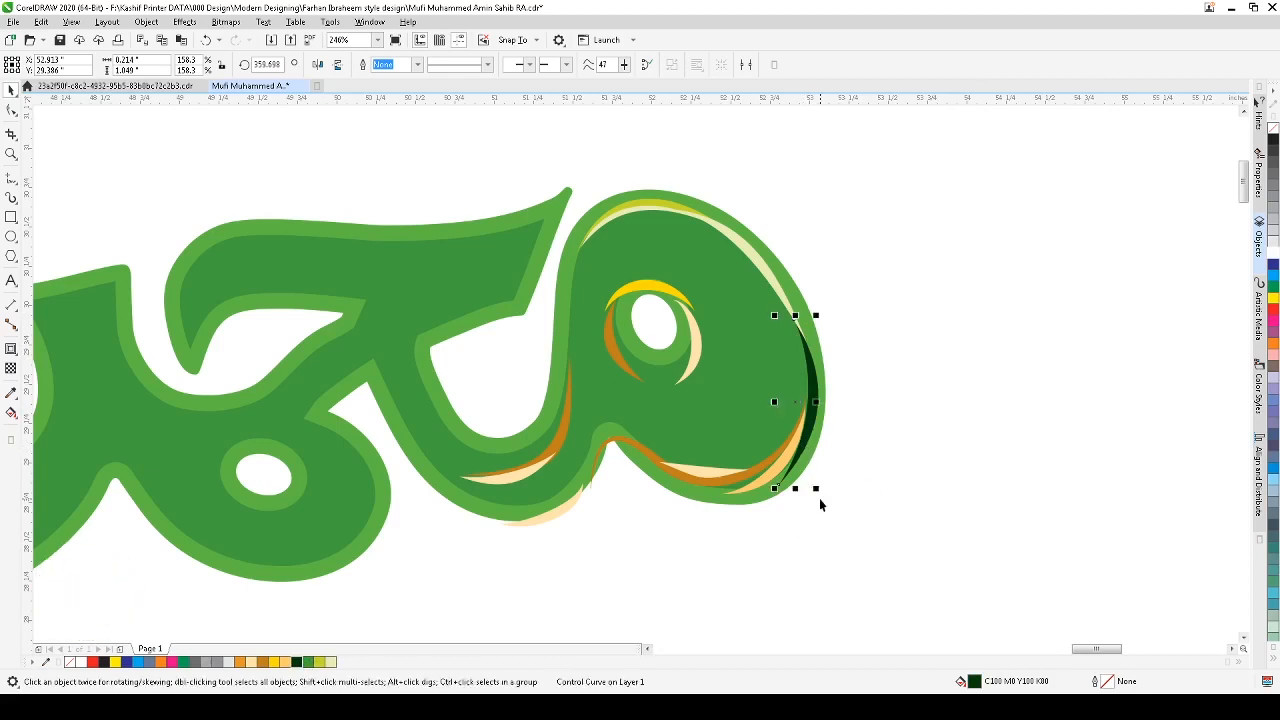
left_click(810, 442)
left_click_drag(818, 489, 806, 493)
left_click(869, 463)
left_click_drag(805, 412, 809, 407)
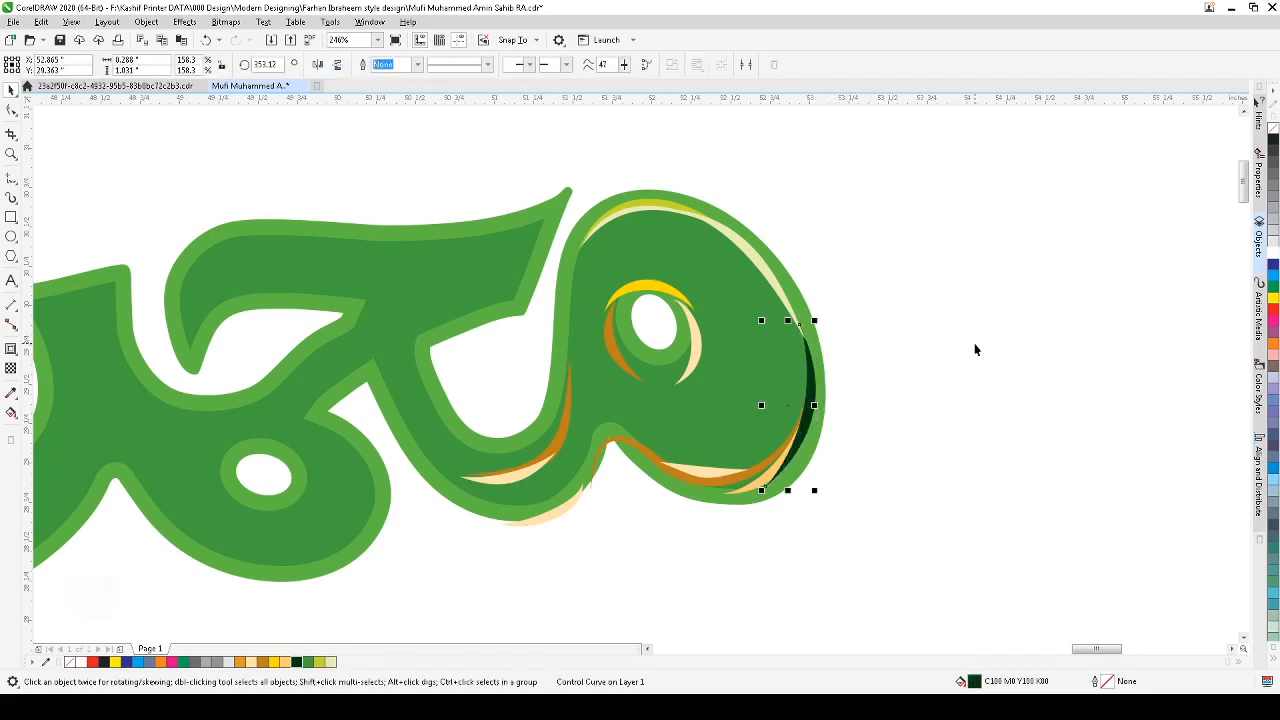
left_click(1273, 287)
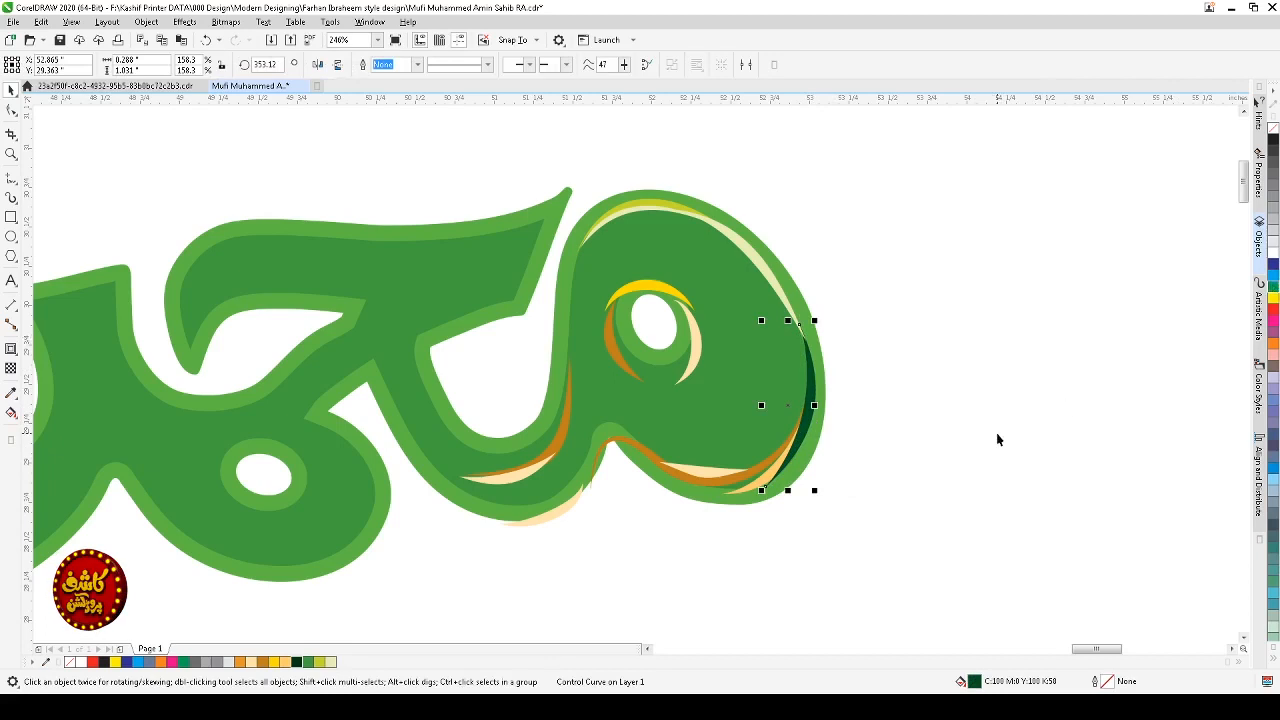
left_click(952, 467)
Step: Delete the dark orange strip running along the loop's lower edge
scroll(943, 463, "down", 1)
key("F2")
mouse_move(962, 338)
left_mouse_down()
mouse_move(643, 520)
mouse_move(612, 521)
left_mouse_up()
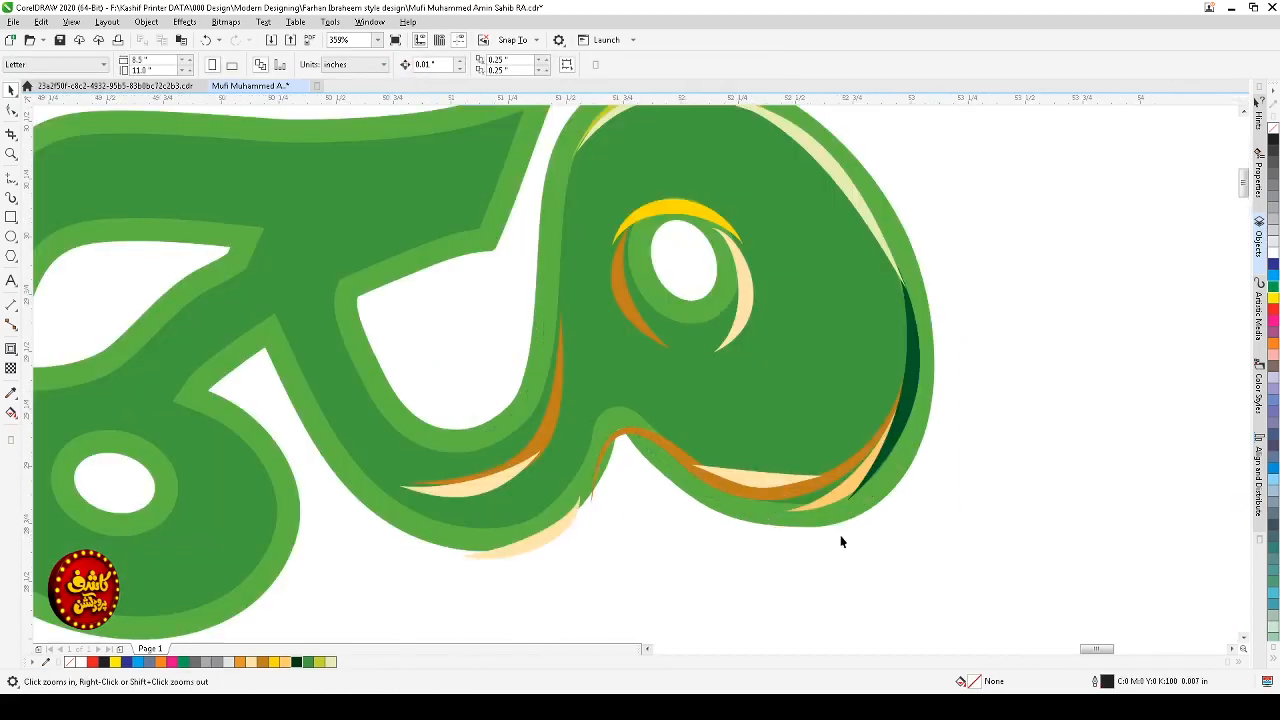
key("space")
left_click(845, 508)
left_click(822, 481)
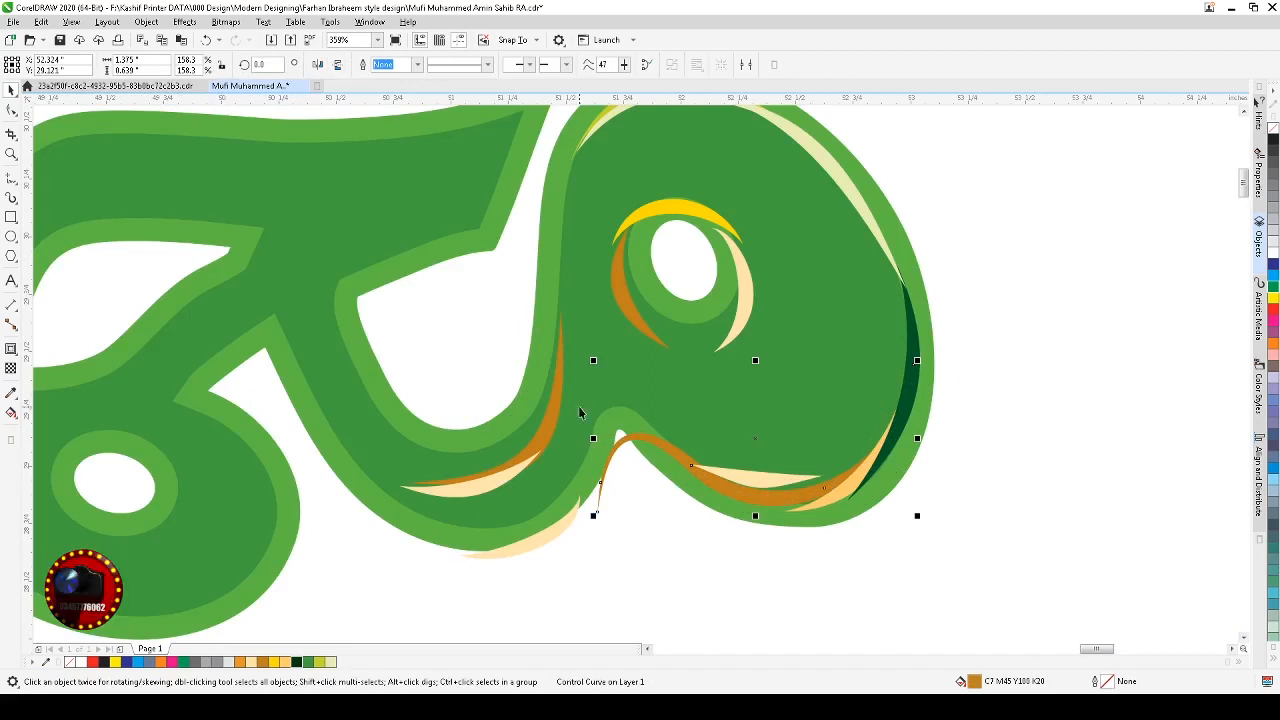
mouse_move(595, 362)
left_mouse_down()
mouse_move(575, 344)
mouse_move(587, 359)
left_mouse_up()
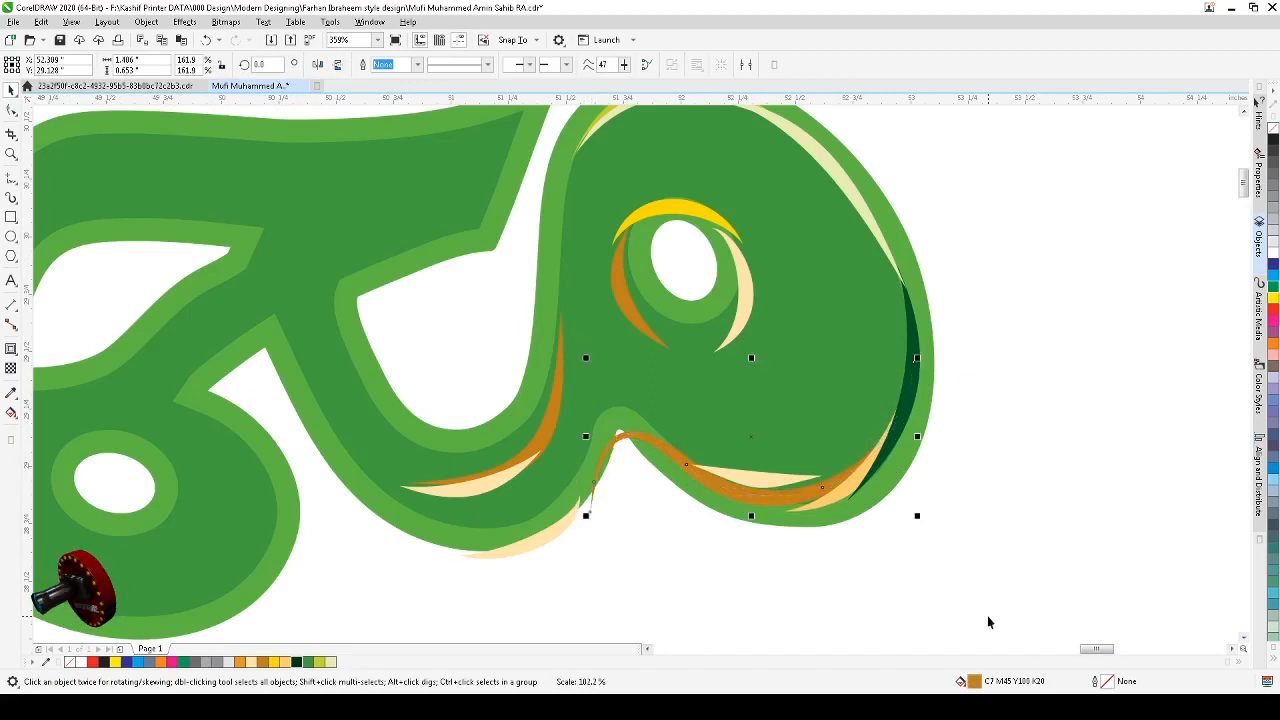
key("Delete")
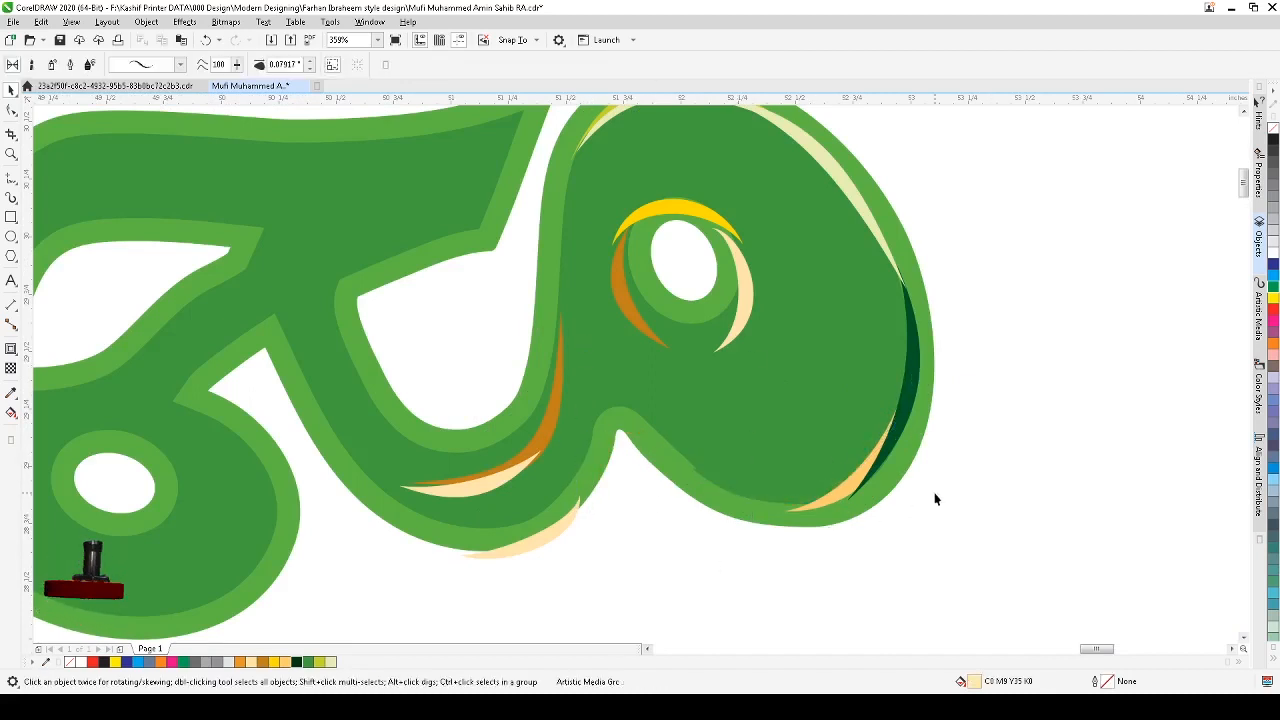
Step: Recolor the peach highlight along the loop's lower right edge pale cream
left_click(845, 495)
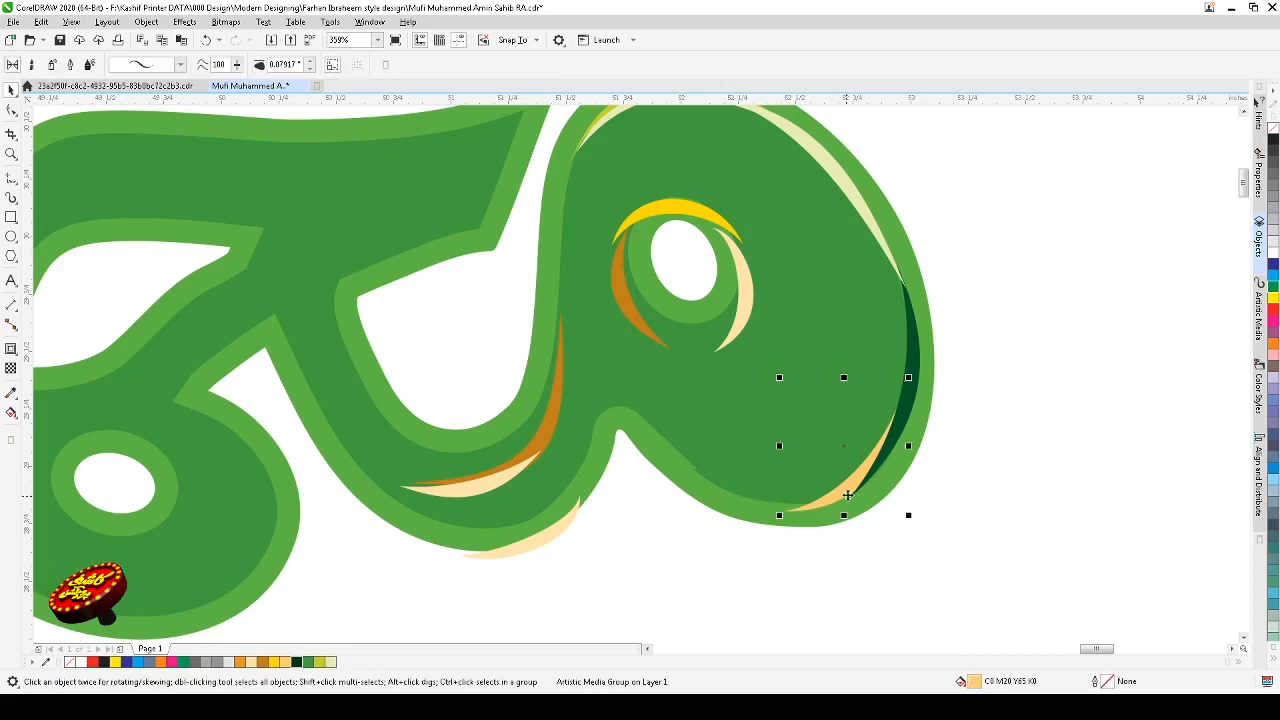
left_click(311, 664)
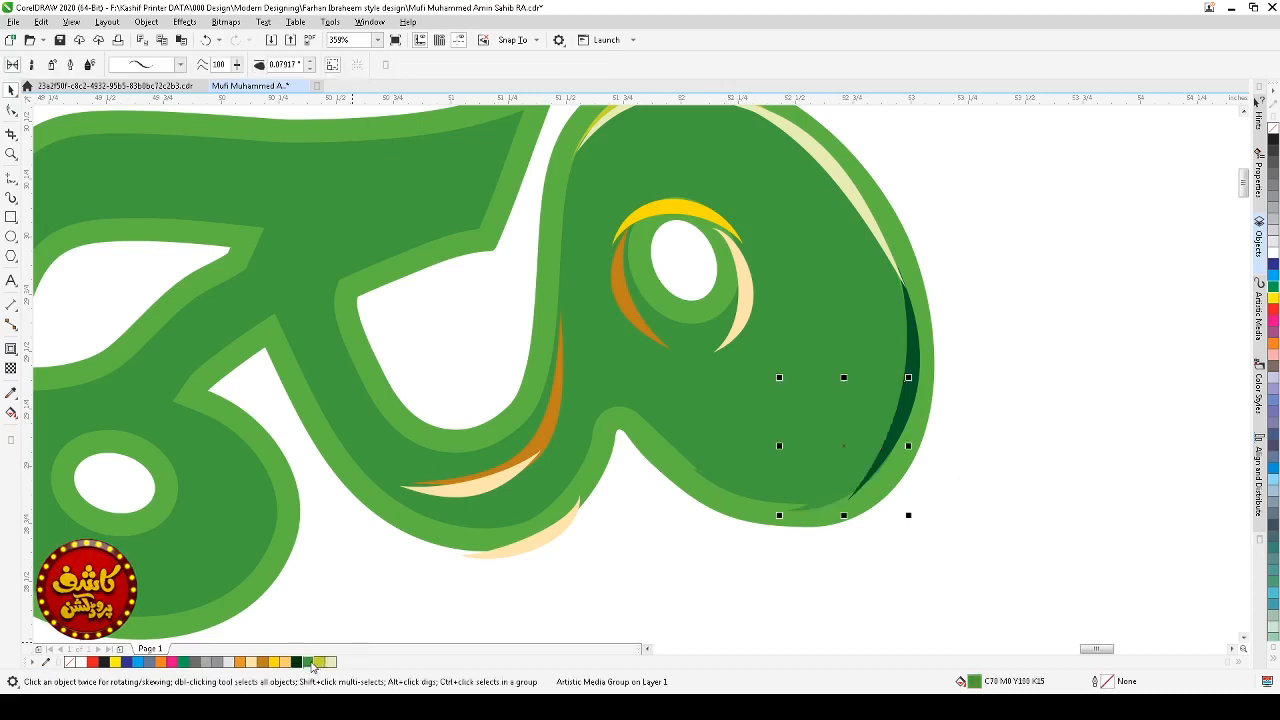
left_click(320, 662)
left_click(953, 492)
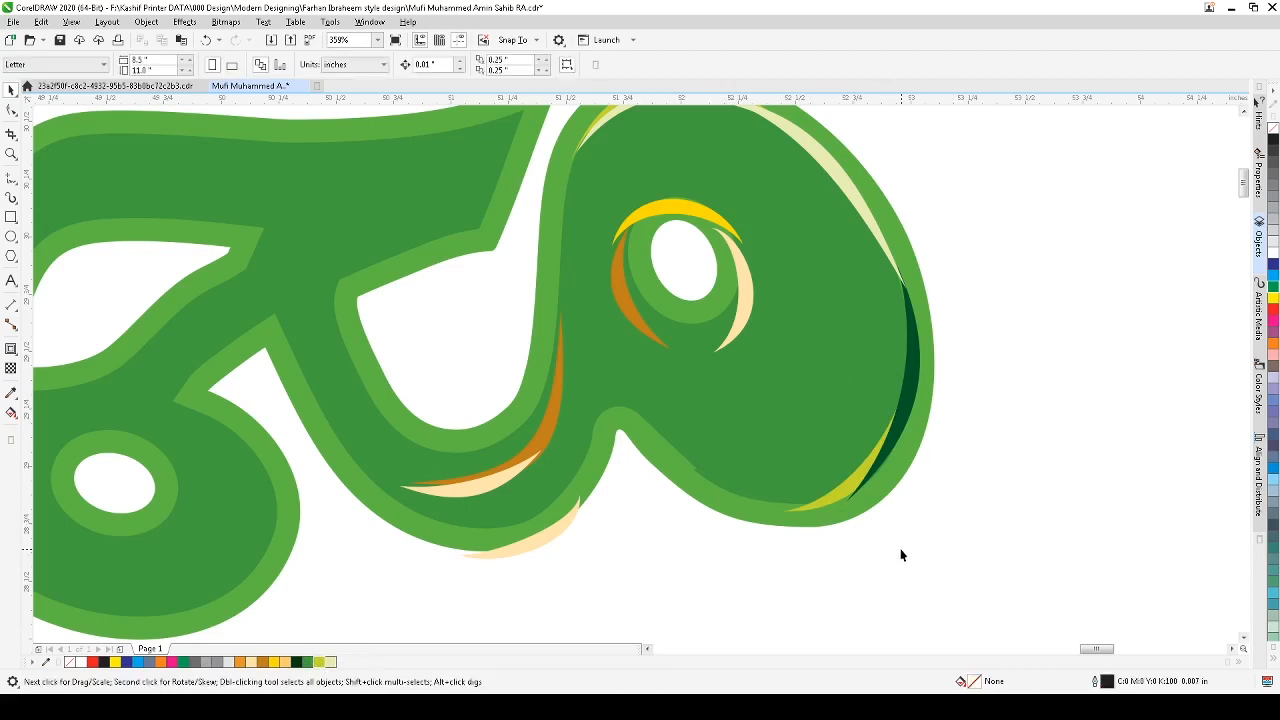
left_click(824, 504)
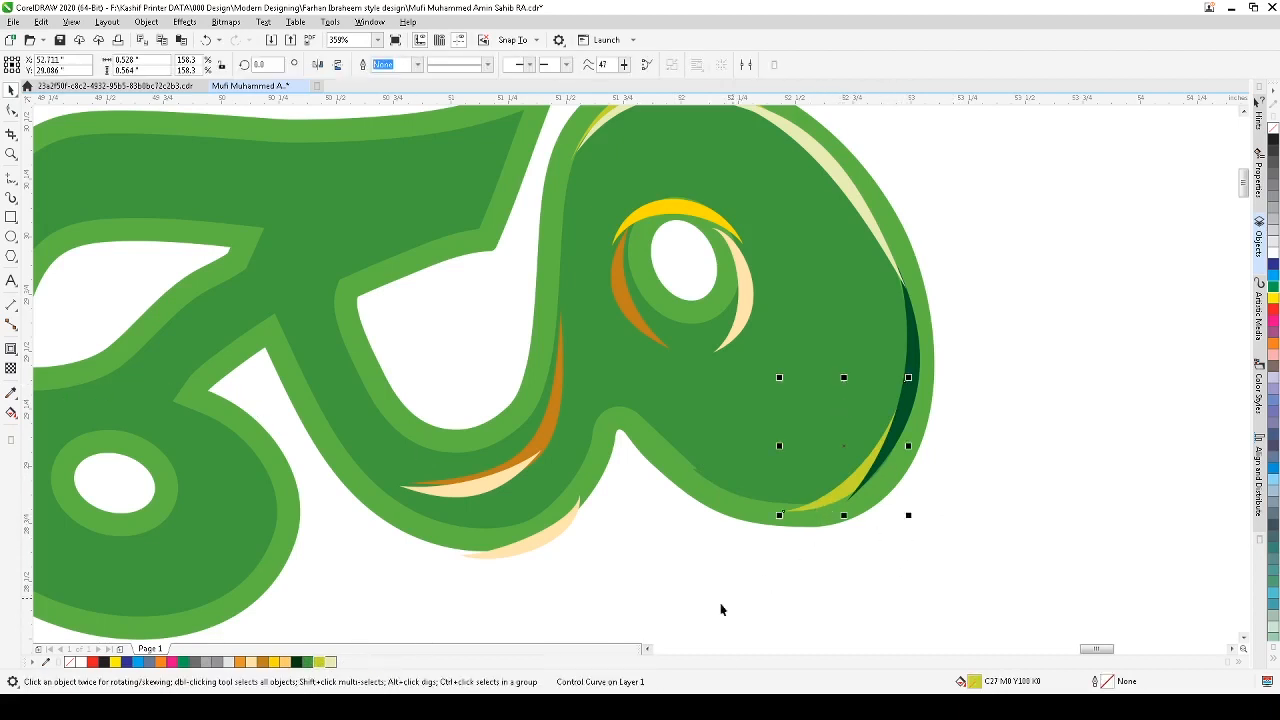
left_click(331, 662)
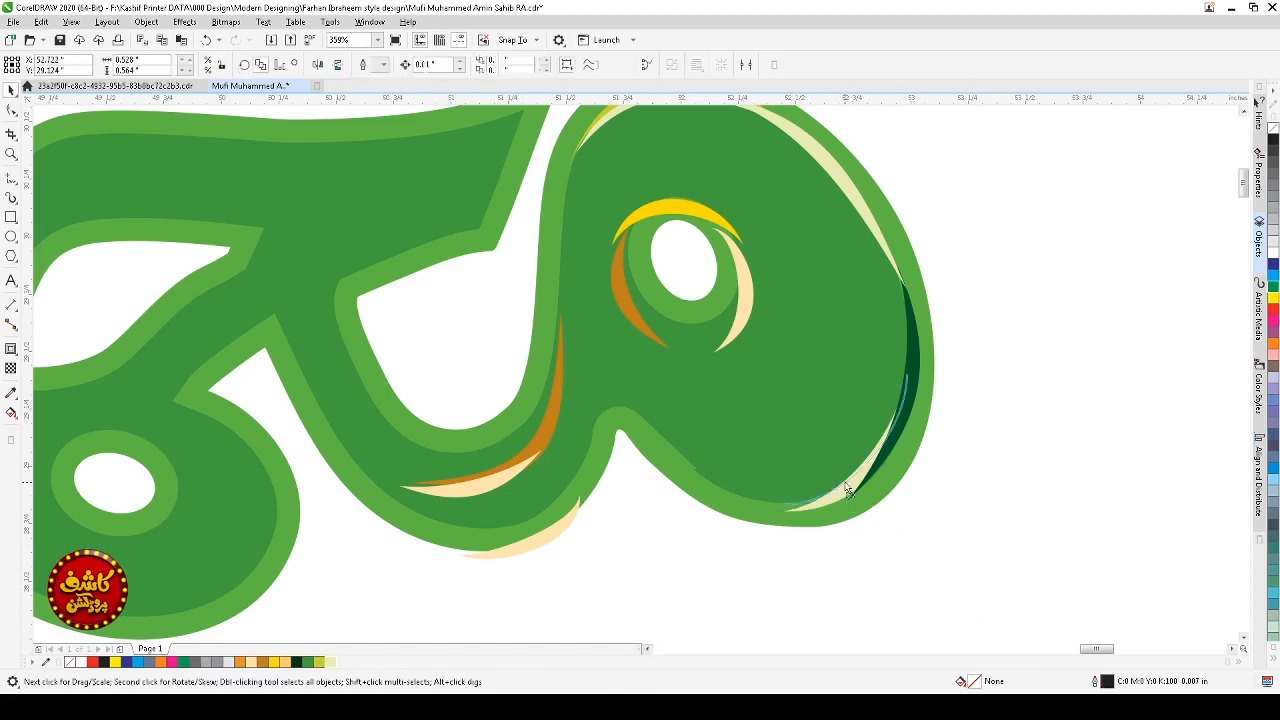
left_click(903, 543)
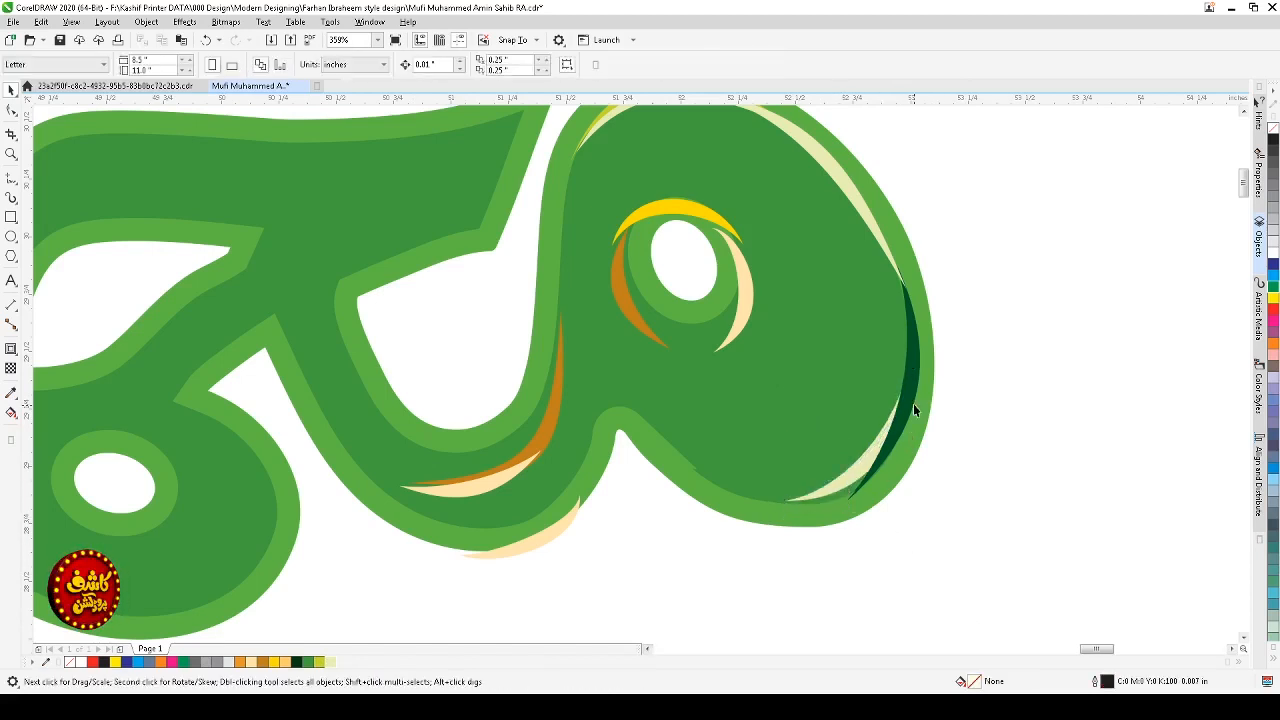
Step: Draw an Artistic Media stroke along the loop's lower edge, from its right side round to the left
left_click(11, 198)
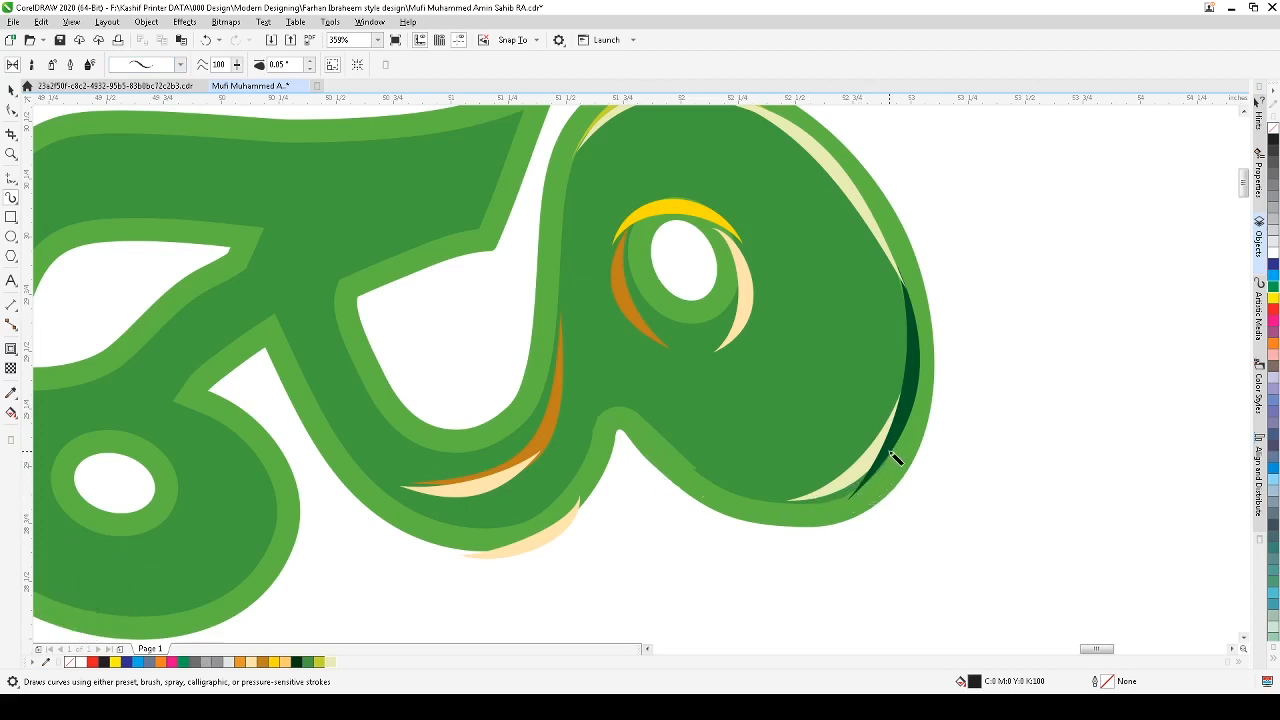
mouse_move(890, 452)
left_mouse_down()
mouse_move(853, 492)
mouse_move(780, 506)
mouse_move(722, 488)
mouse_move(612, 411)
mouse_move(561, 494)
mouse_move(522, 527)
left_mouse_up()
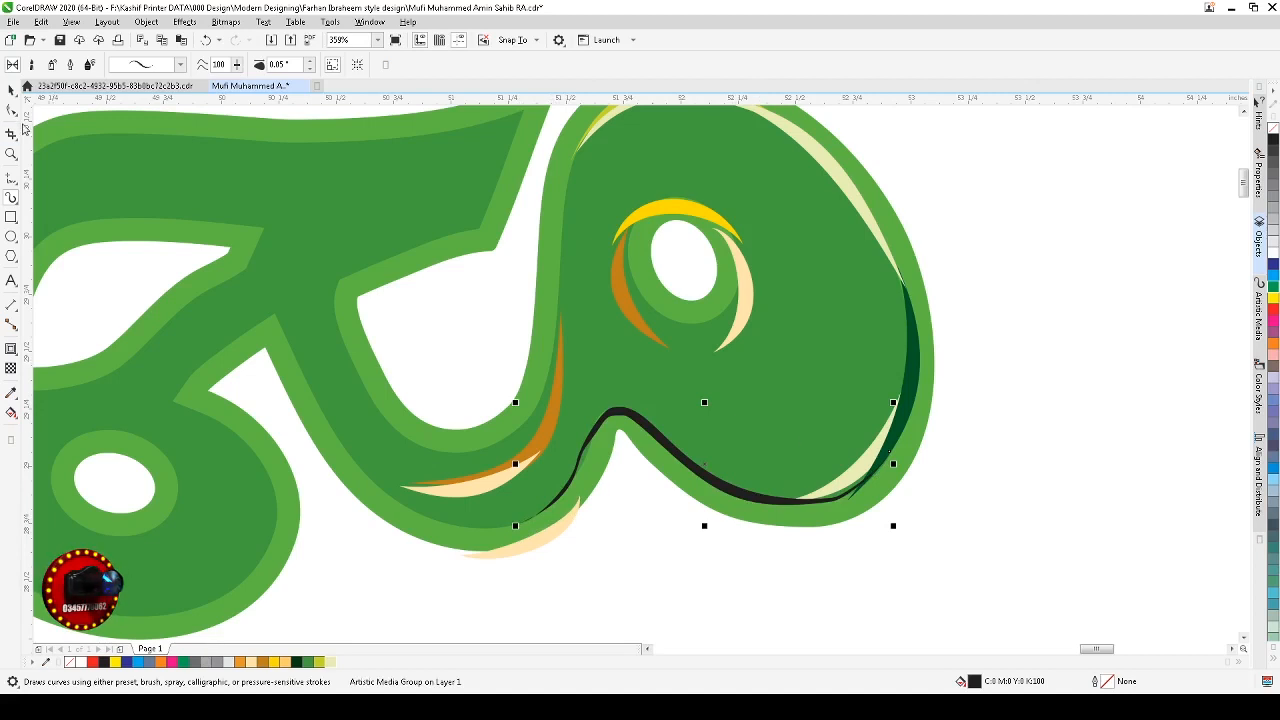
Step: Simplify the stroke's path by deleting and adding nodes along the curve and removing its right-hand nodes
left_click(12, 111)
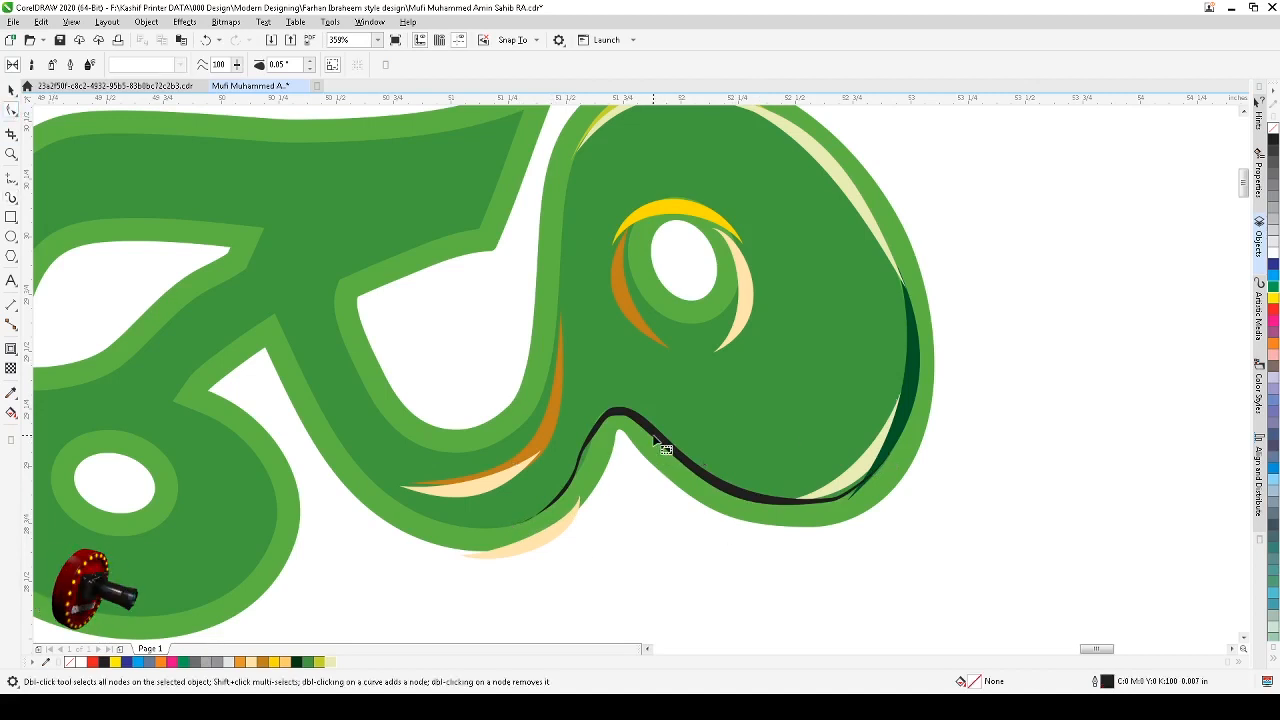
left_click(672, 451)
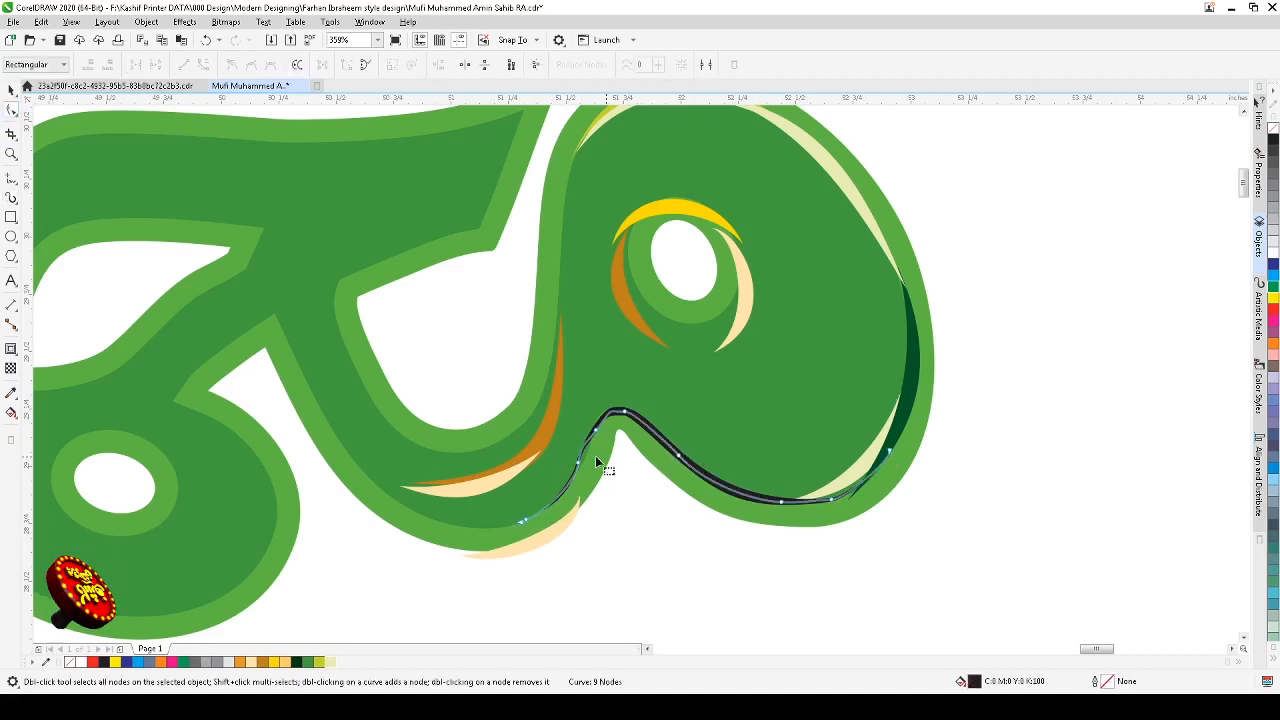
key("z")
left_click_drag(460, 352, 709, 571)
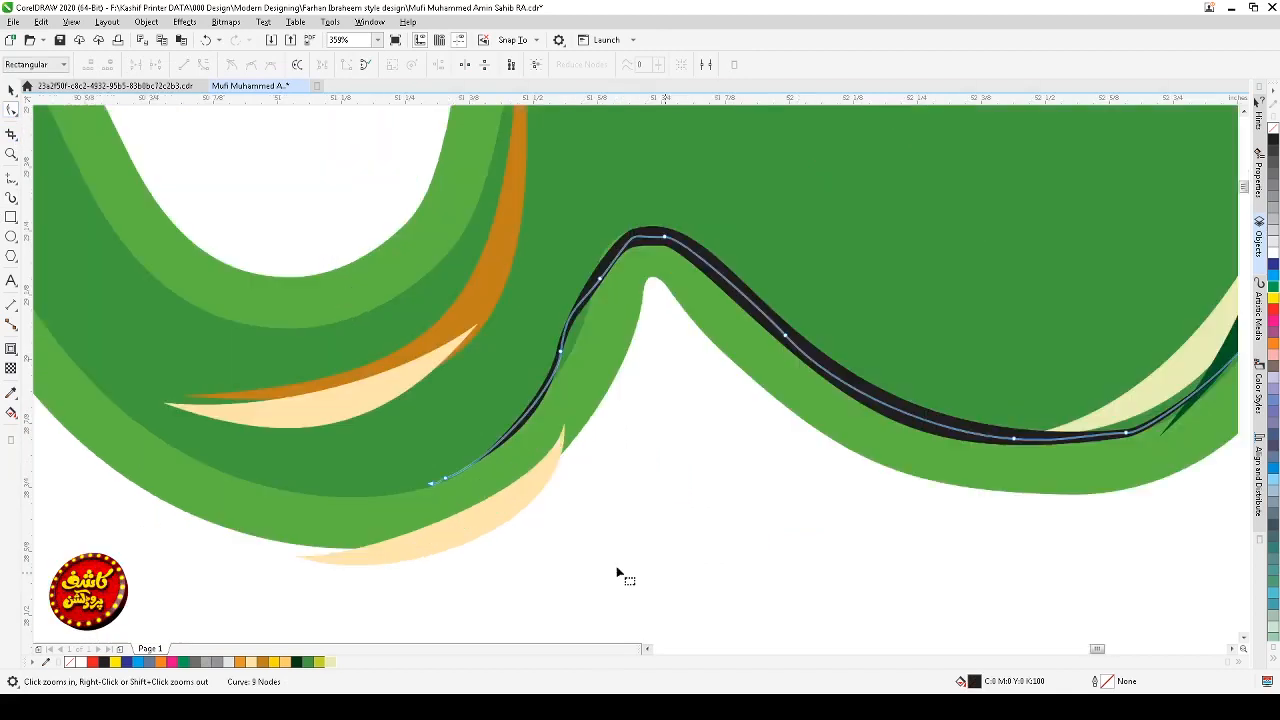
double_click(446, 480)
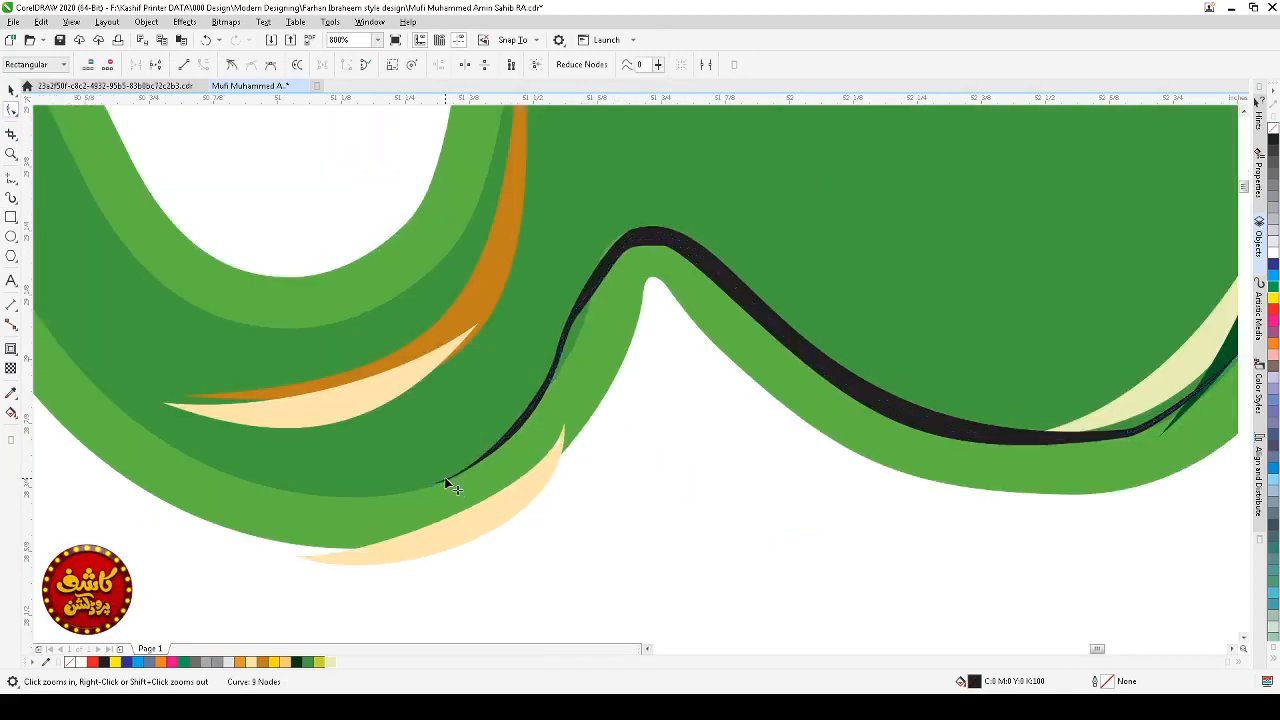
double_click(501, 441)
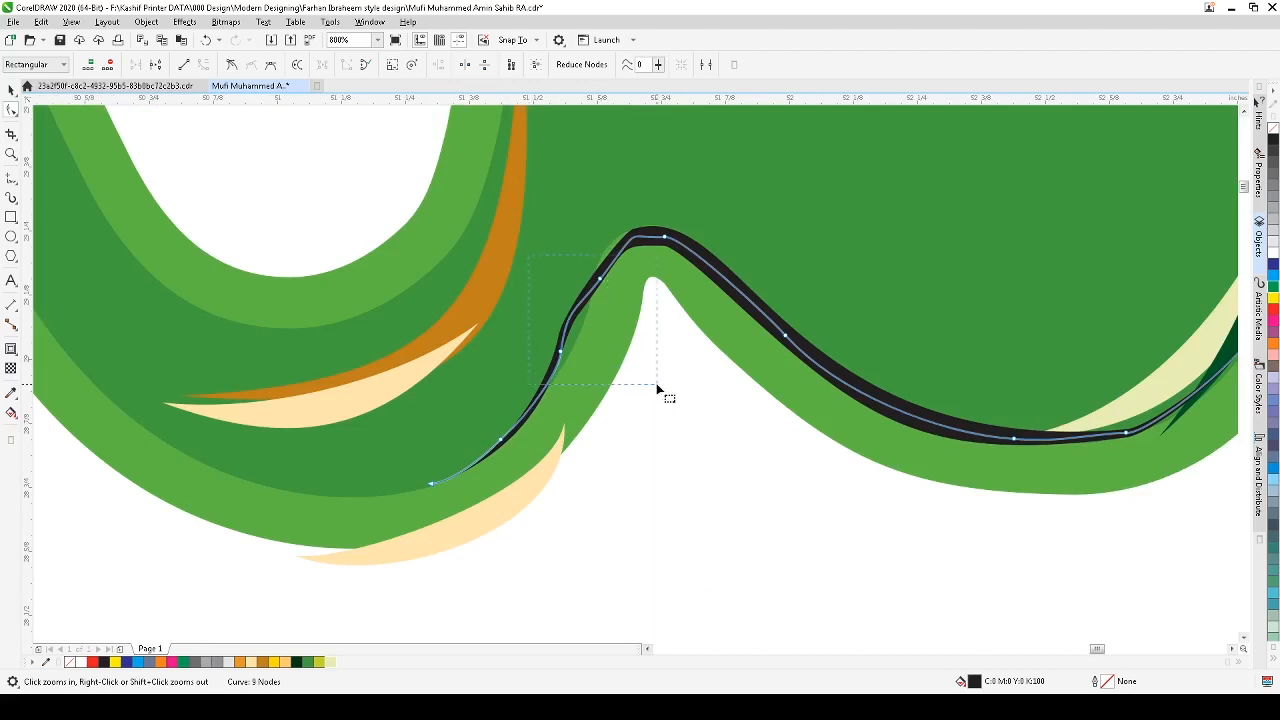
key("Delete")
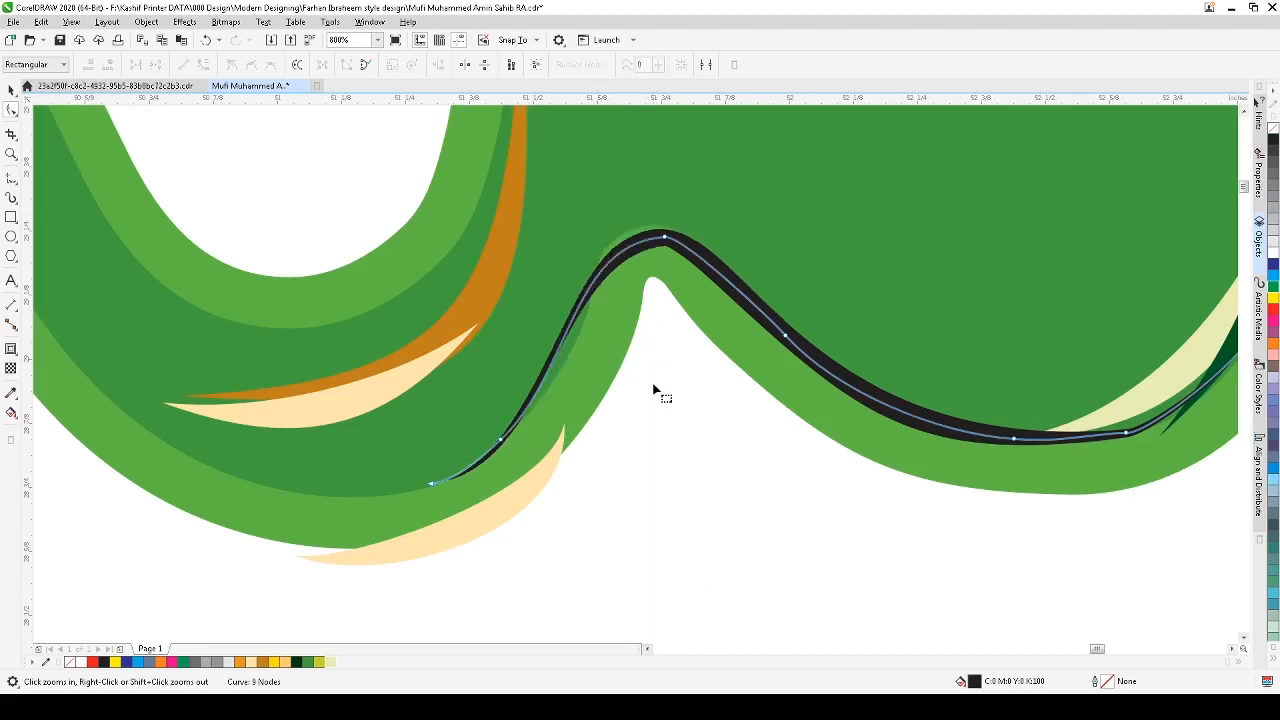
double_click(760, 310)
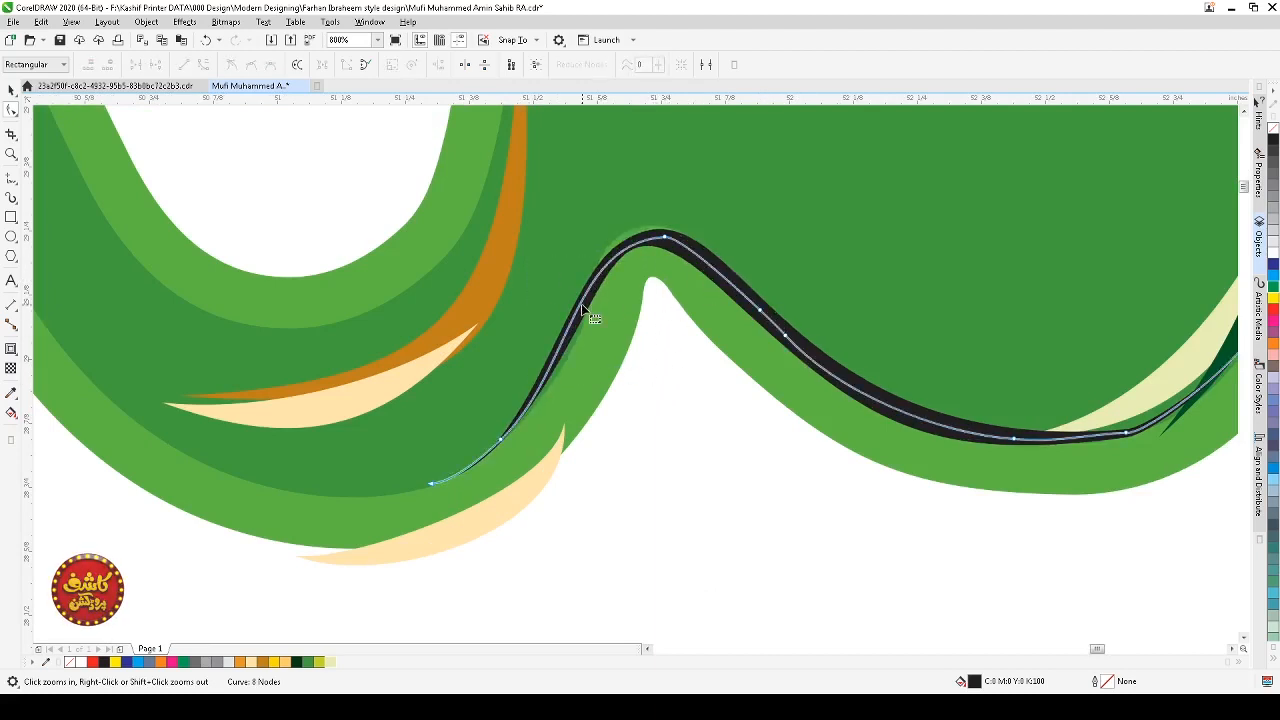
double_click(581, 303)
key("Delete")
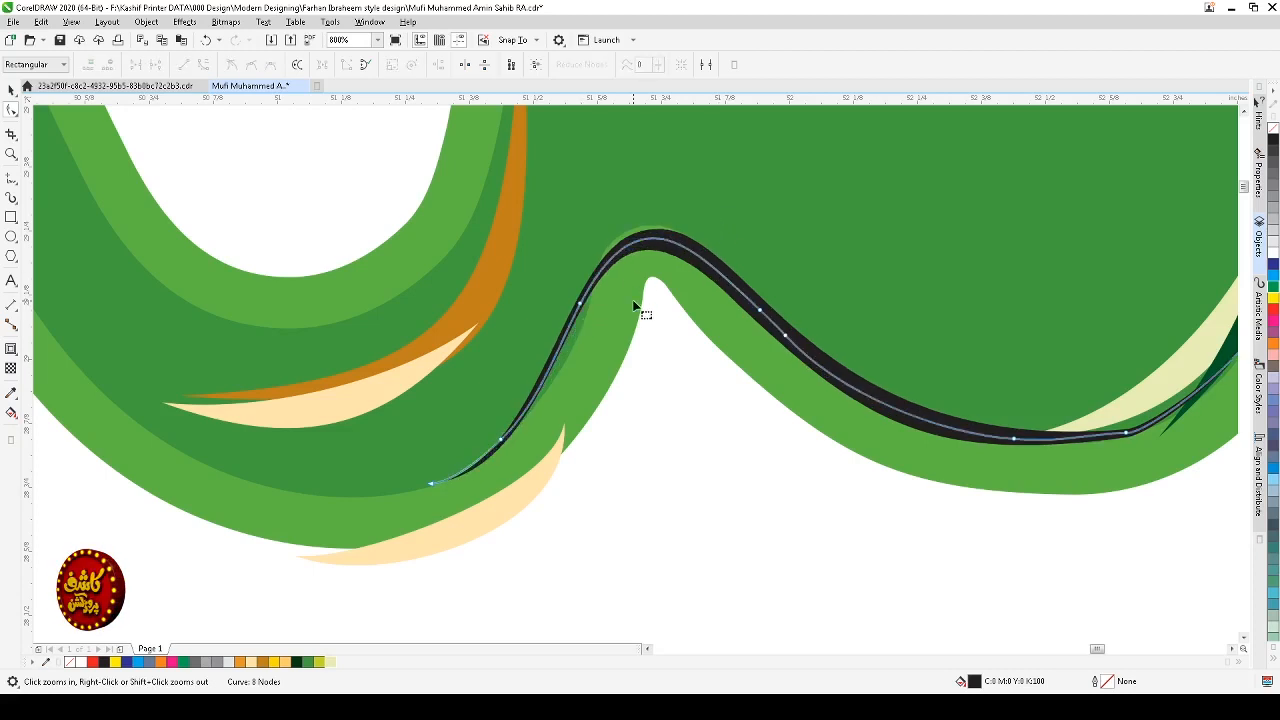
left_click(656, 243)
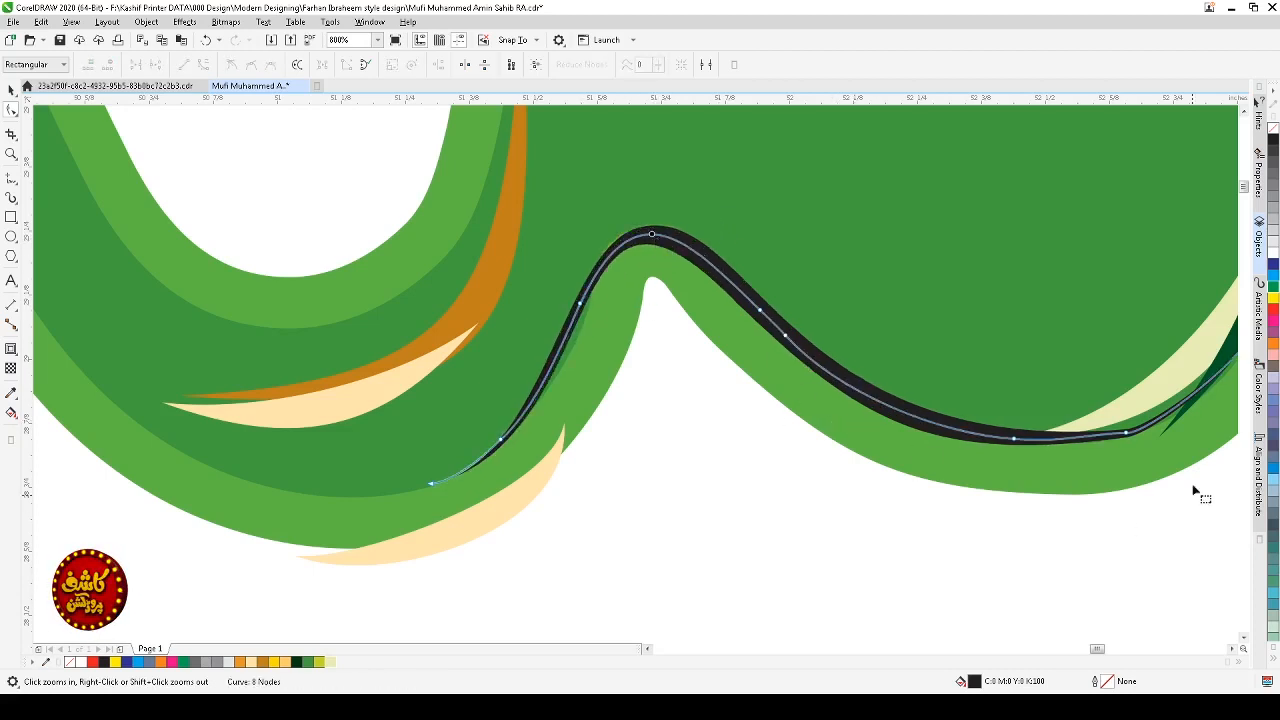
left_click_drag(1142, 432, 981, 488)
key("Delete")
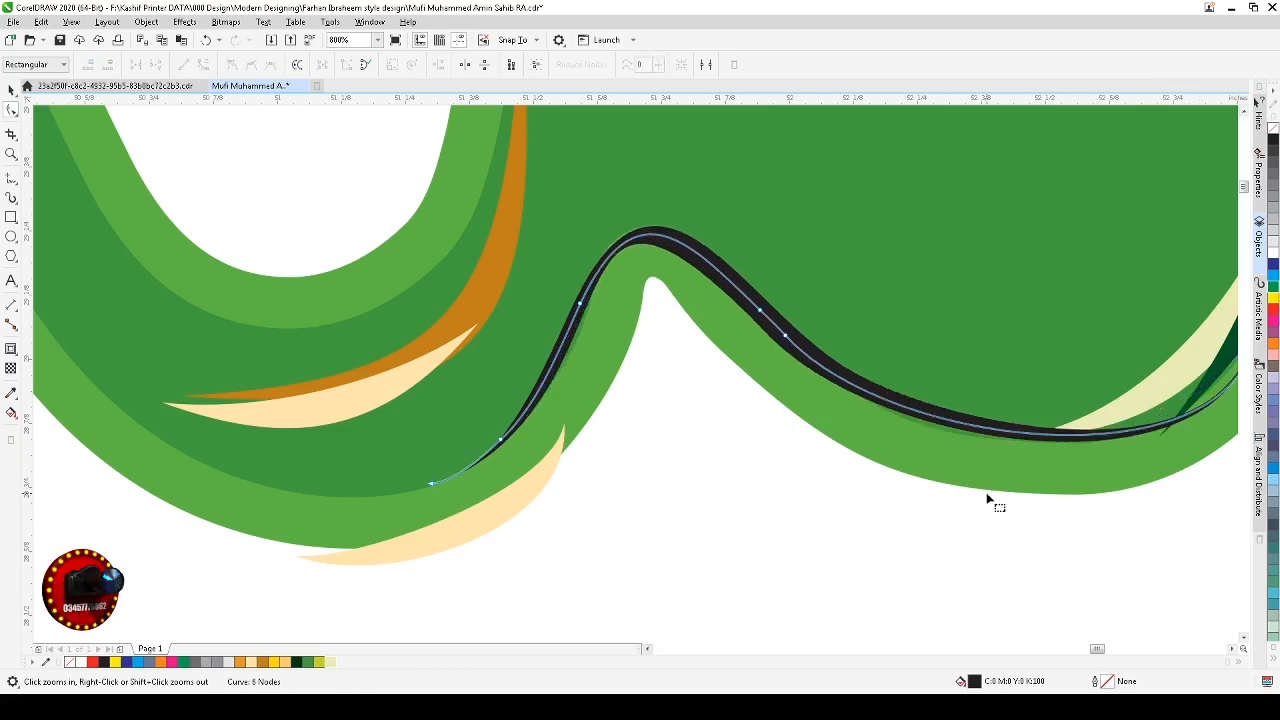
Step: Pull the stroke's right end node inward so it ends inside the loop's edge
scroll(999, 494, "down", 1)
left_click(1127, 408)
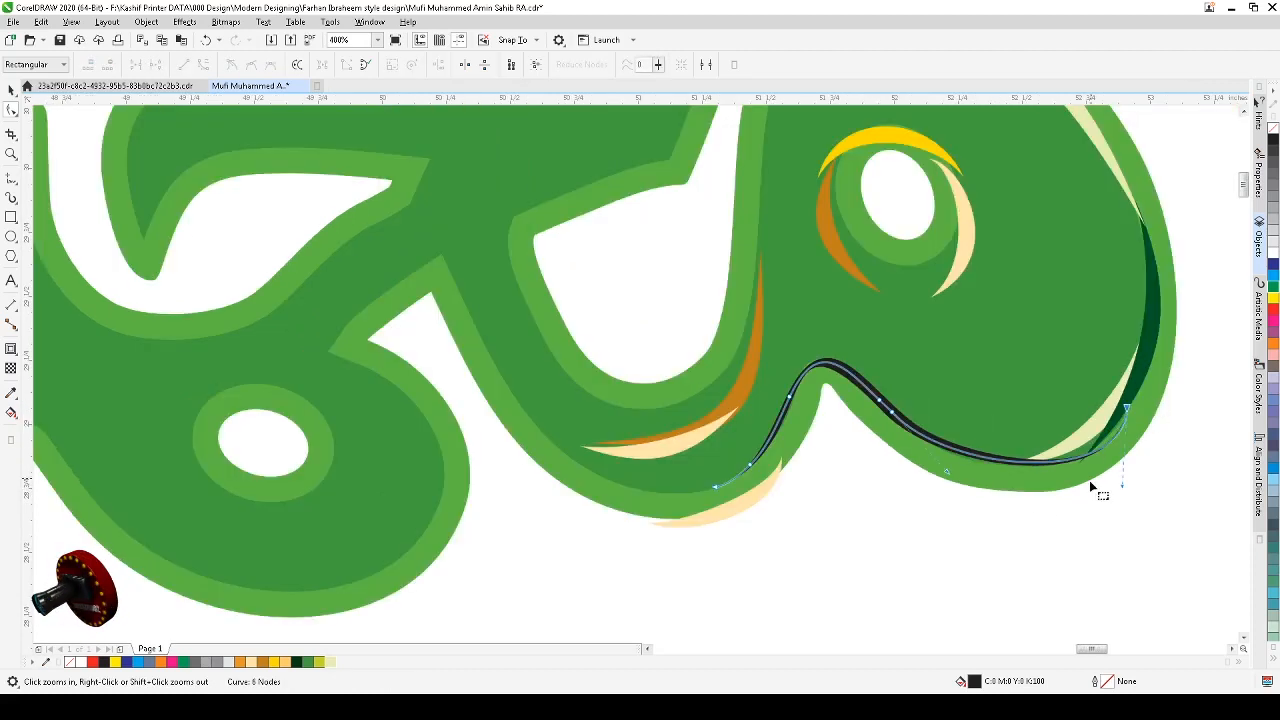
left_click_drag(1122, 492, 1043, 503)
key("space")
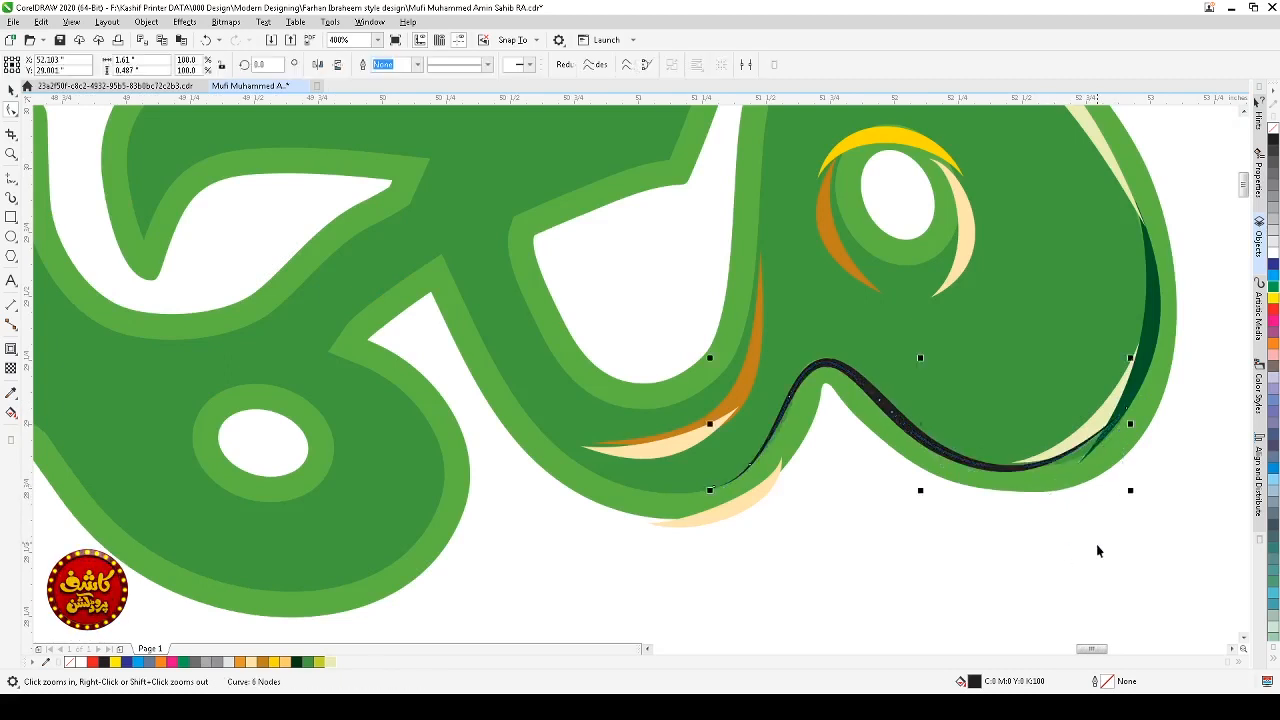
left_click(1096, 546)
left_click(965, 460)
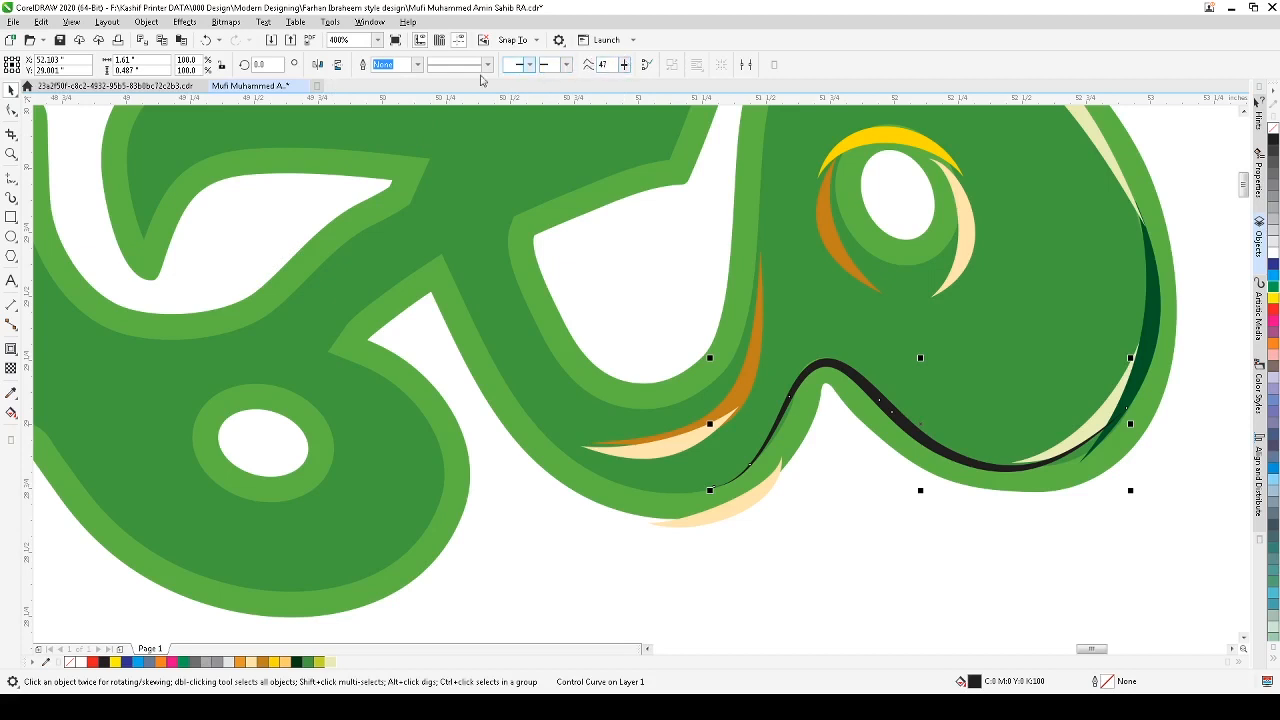
Step: Apply a contour to the stroke with a 0.1" offset
left_click(11, 348)
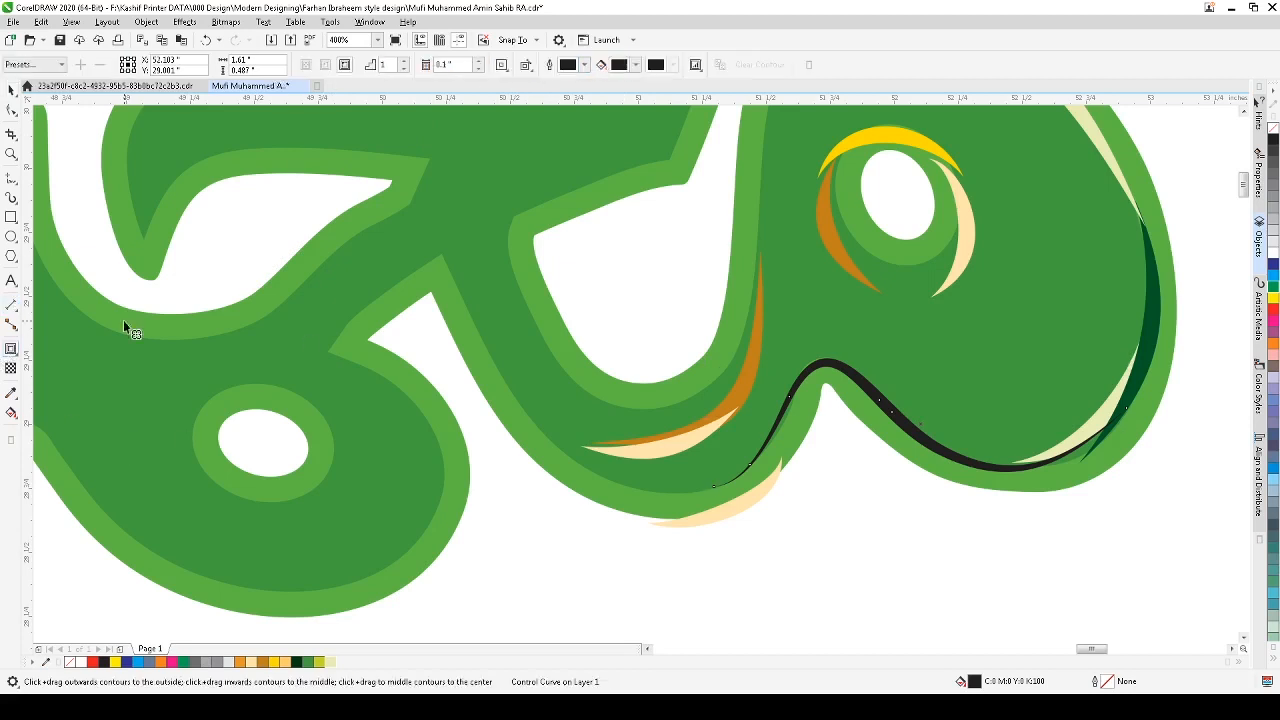
left_click(480, 62)
left_click(480, 62)
left_click(480, 62)
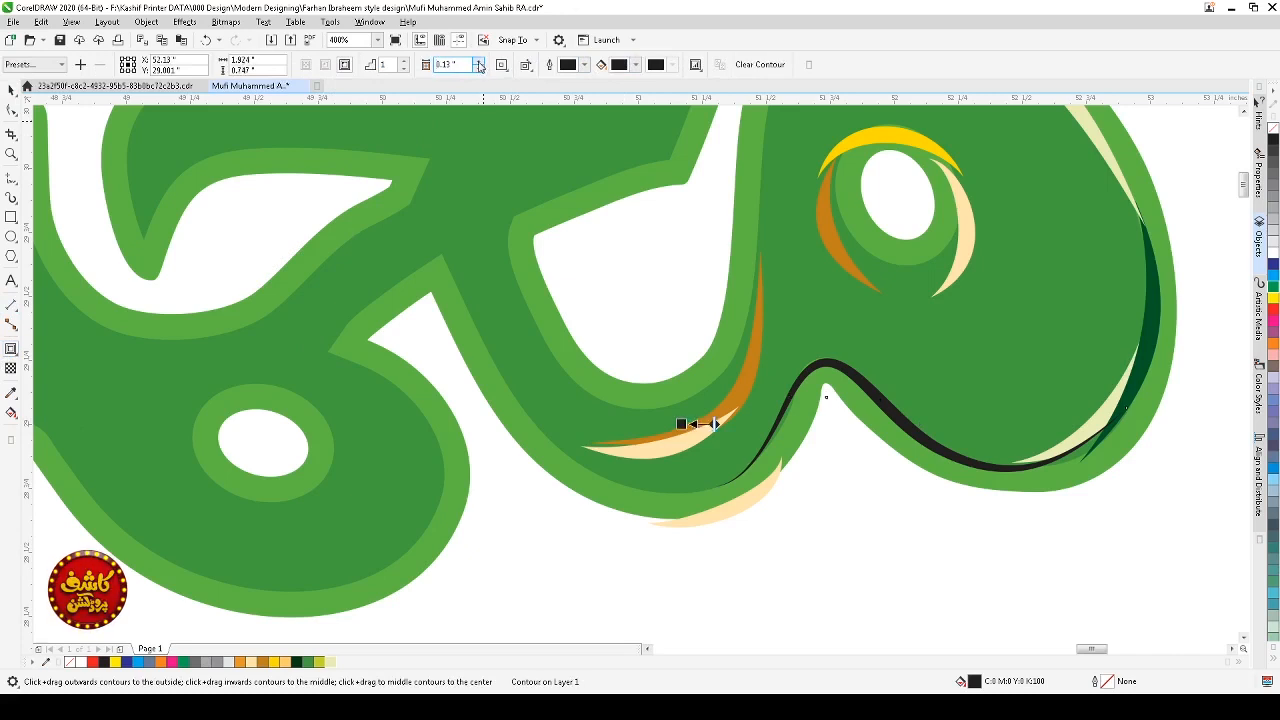
left_click(479, 69)
left_click(479, 69)
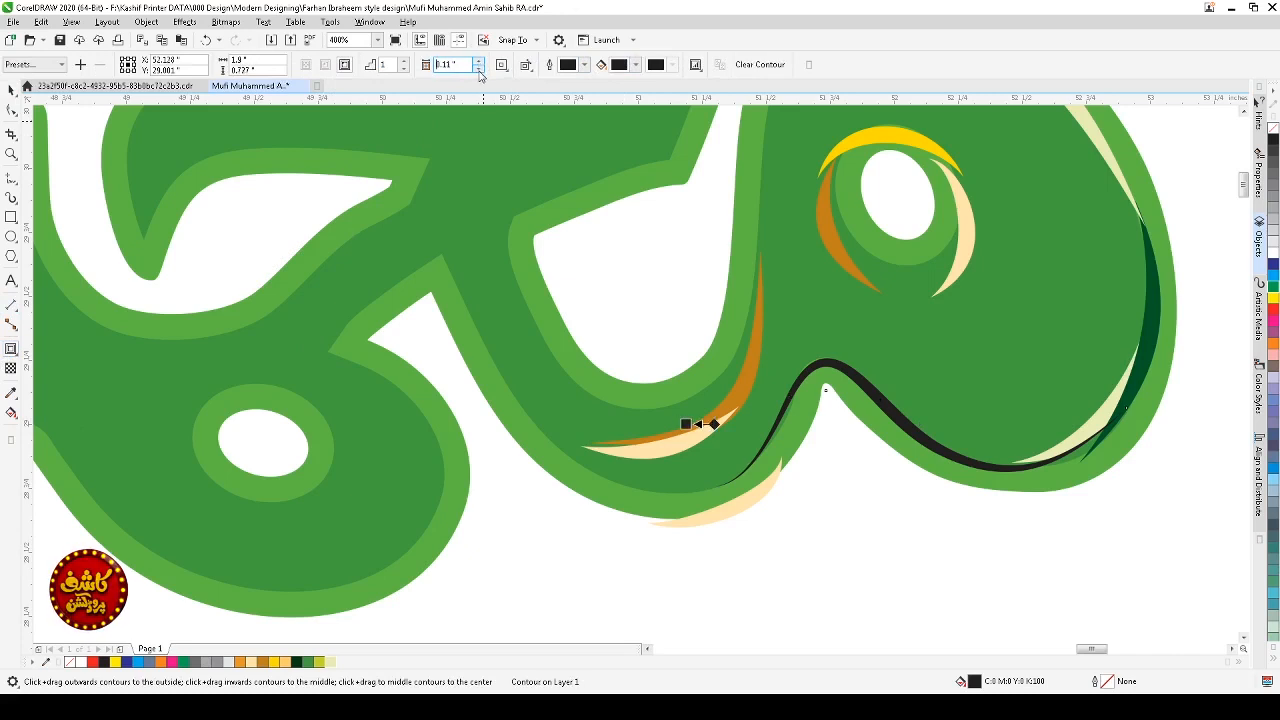
left_click(479, 69)
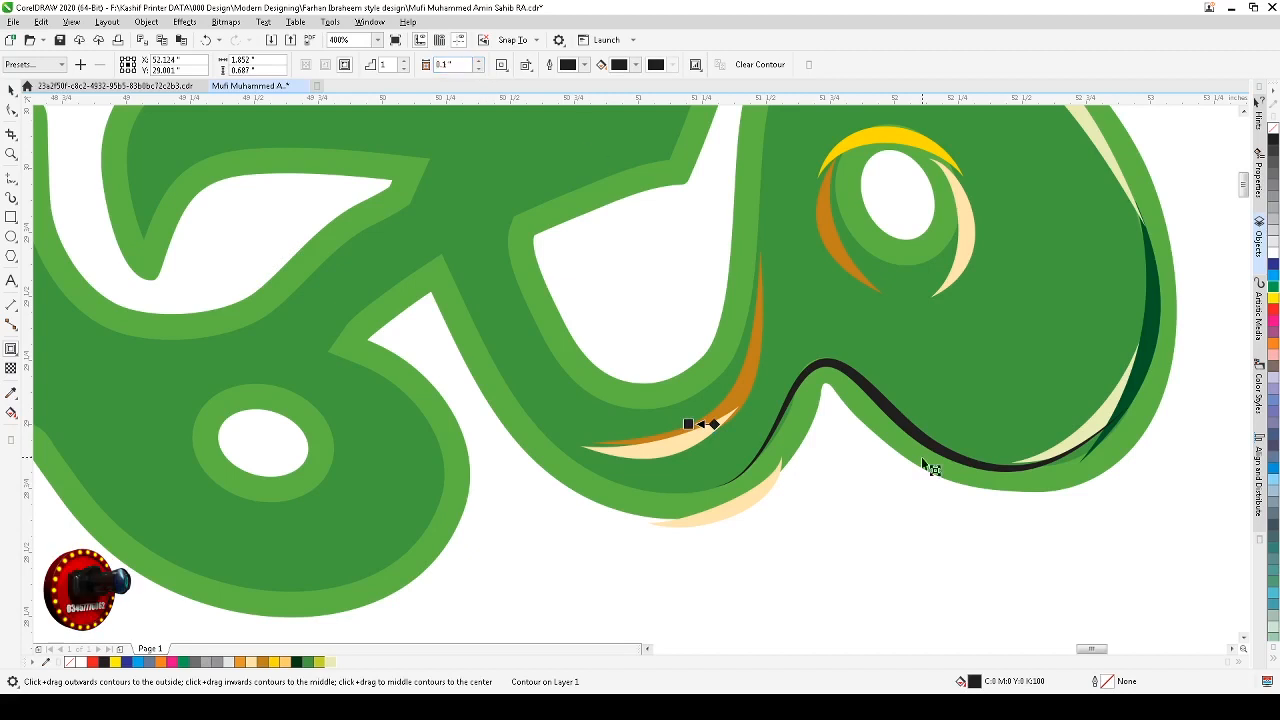
key("space")
left_click(968, 549)
key("Tab")
left_click(953, 594)
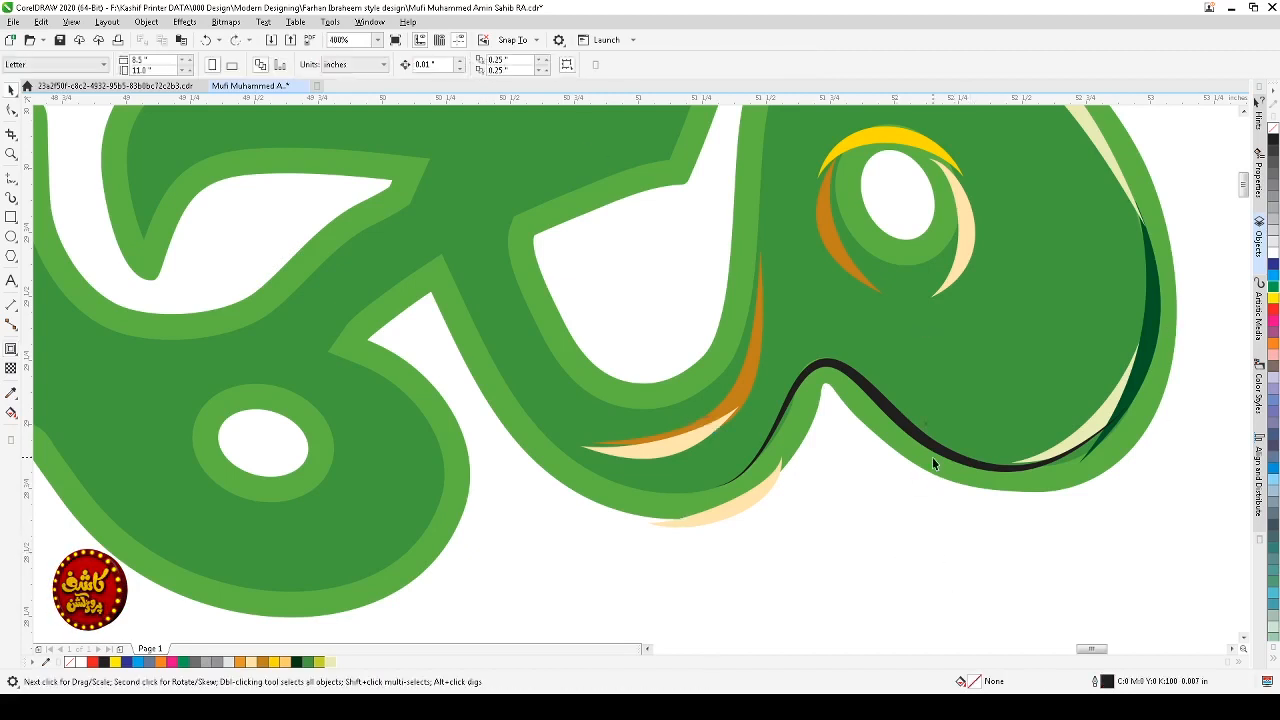
left_click_drag(940, 450, 940, 479)
key("ctrl+z")
left_click(926, 581)
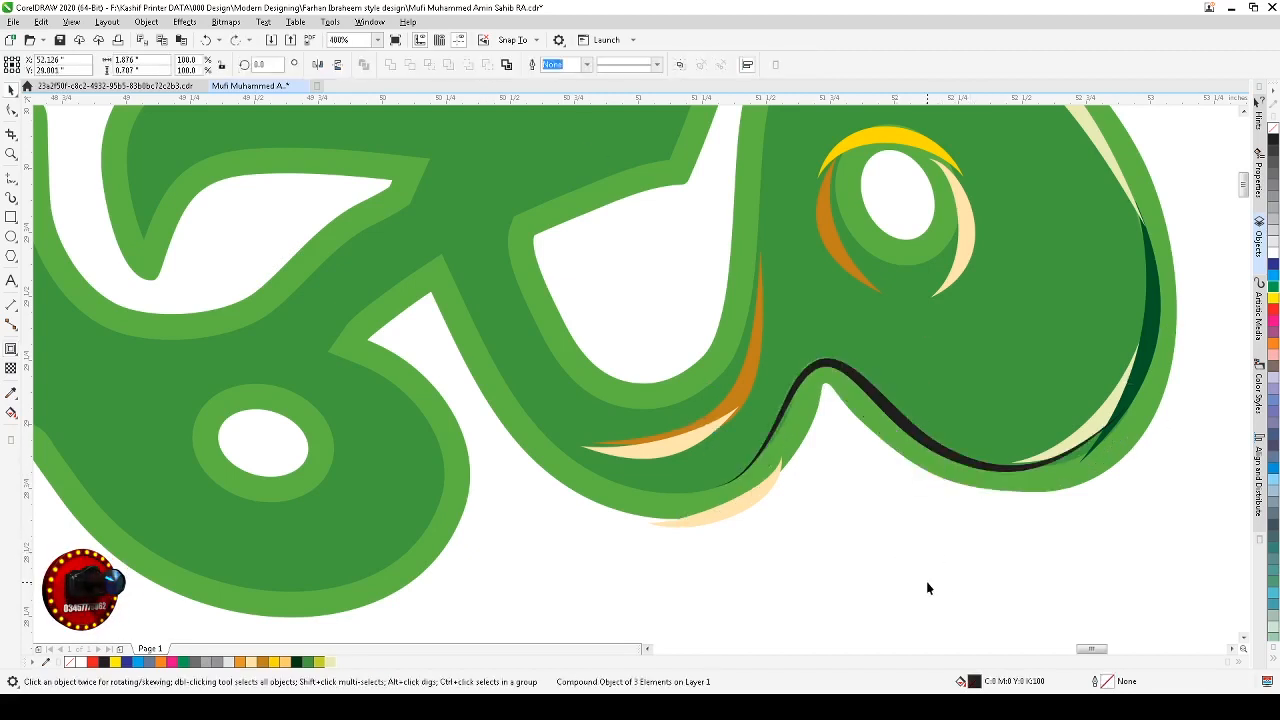
Step: Set the stroke's Artistic Media width to 0.06"
left_click(895, 427)
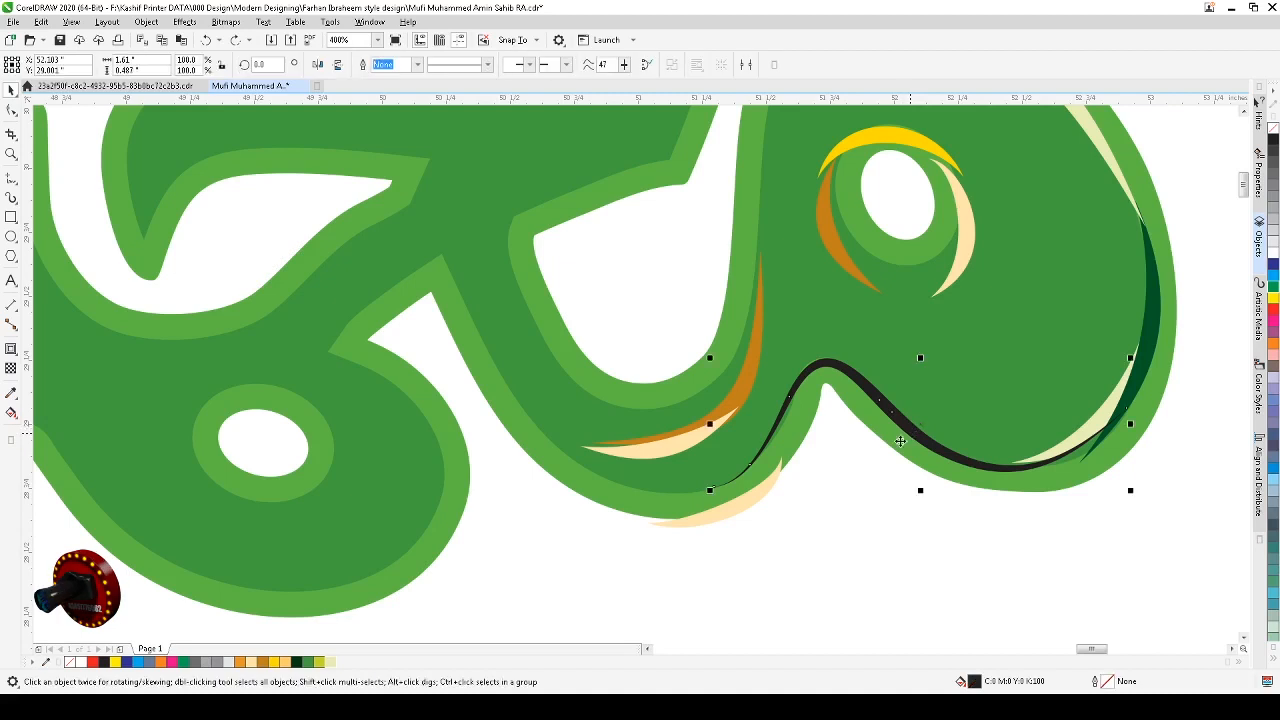
left_click(12, 197)
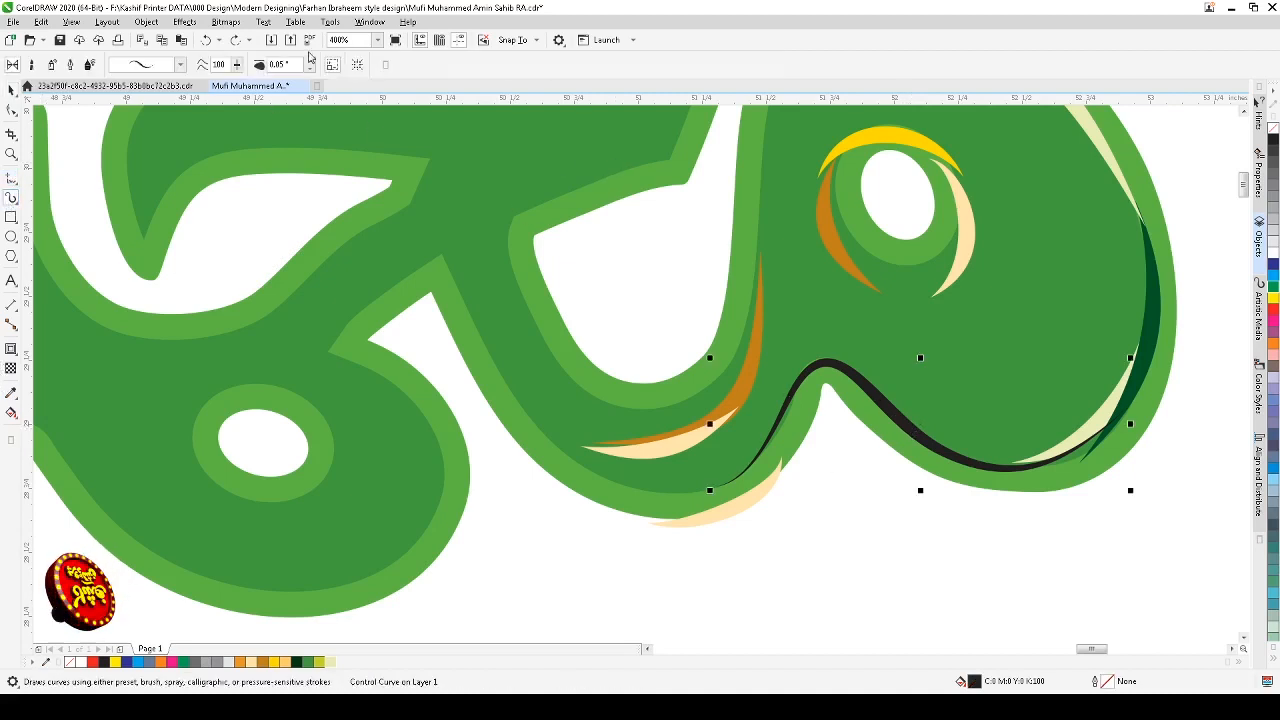
left_click(309, 66)
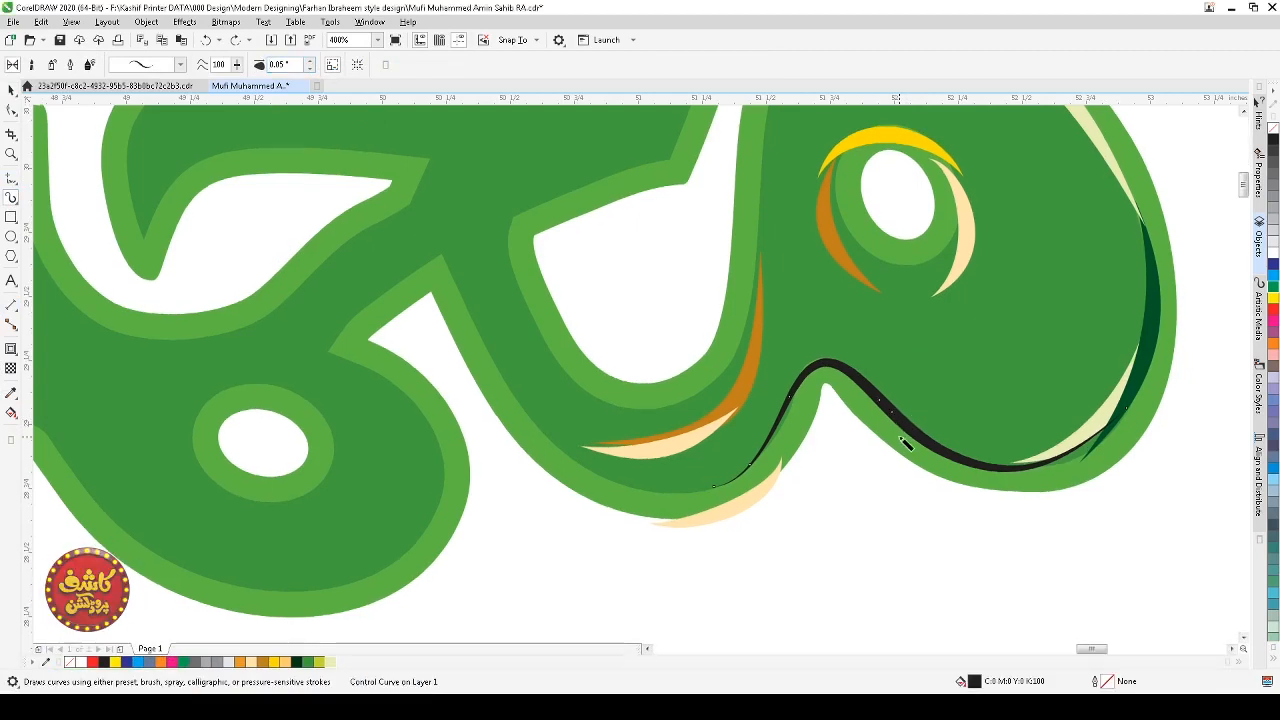
key("space")
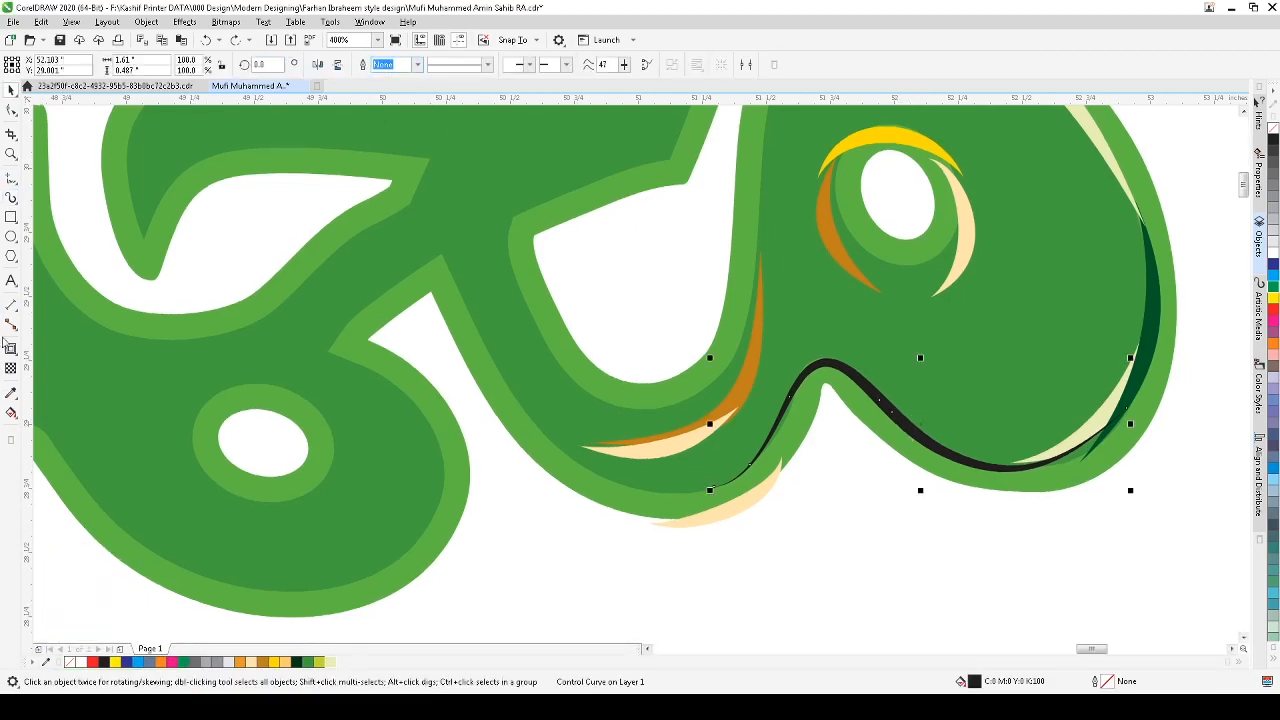
left_click(11, 197)
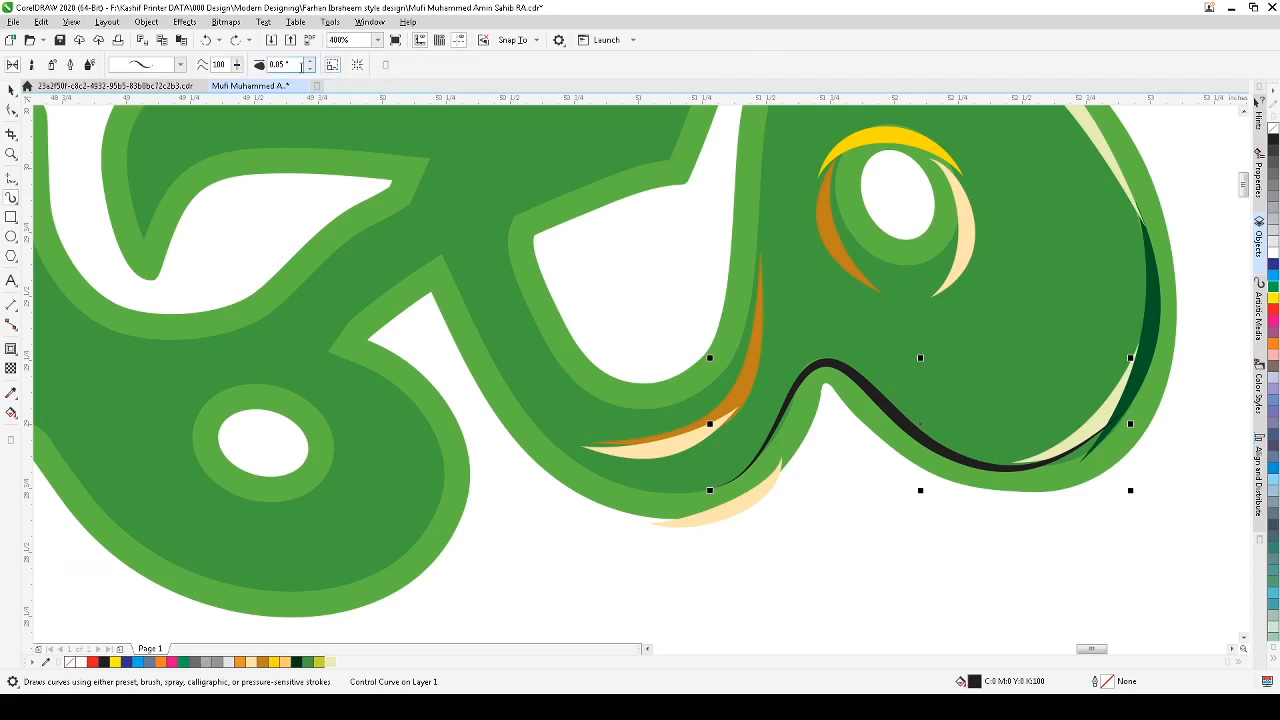
left_click(311, 63)
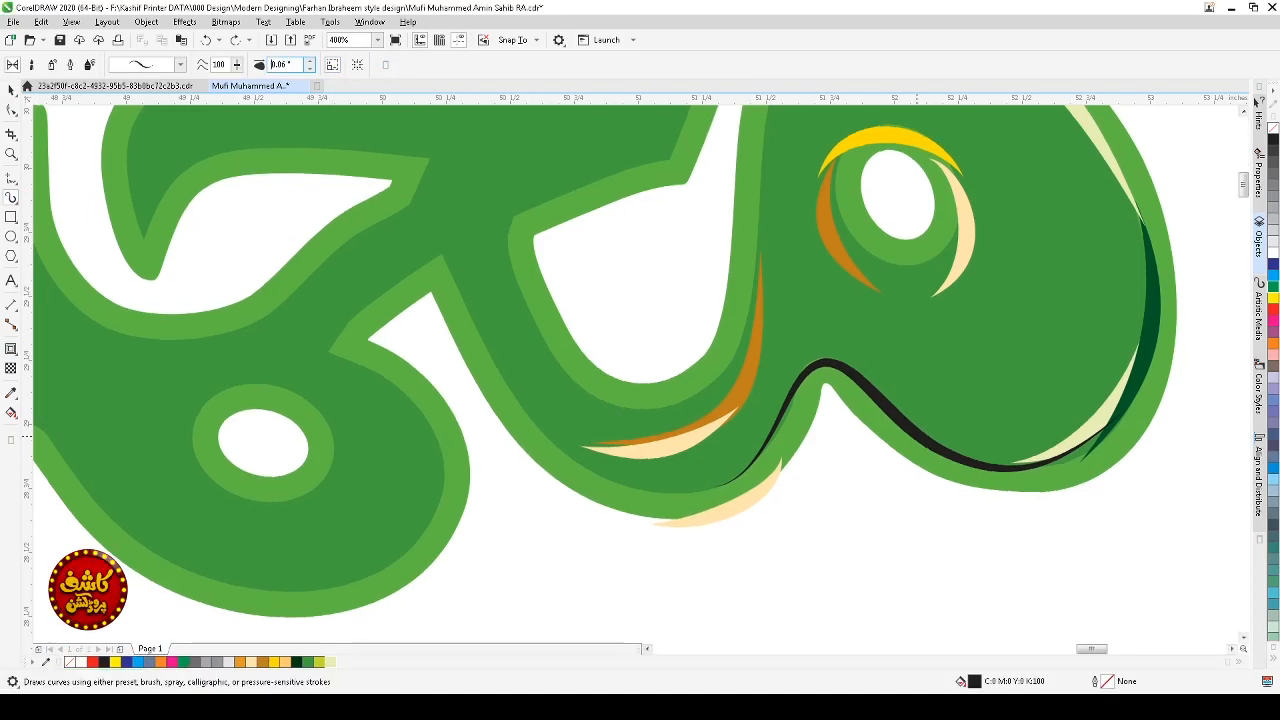
Step: Move the stroke down below the lettering
key("space")
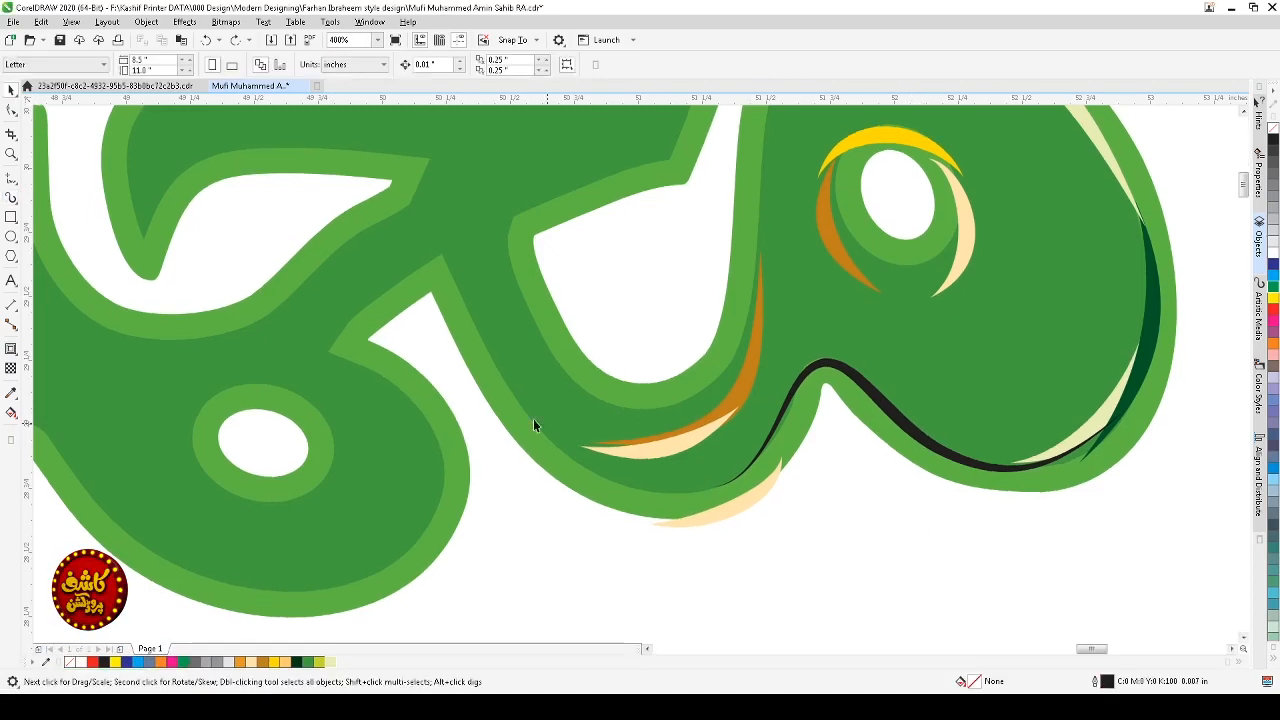
left_click_drag(966, 464, 943, 571)
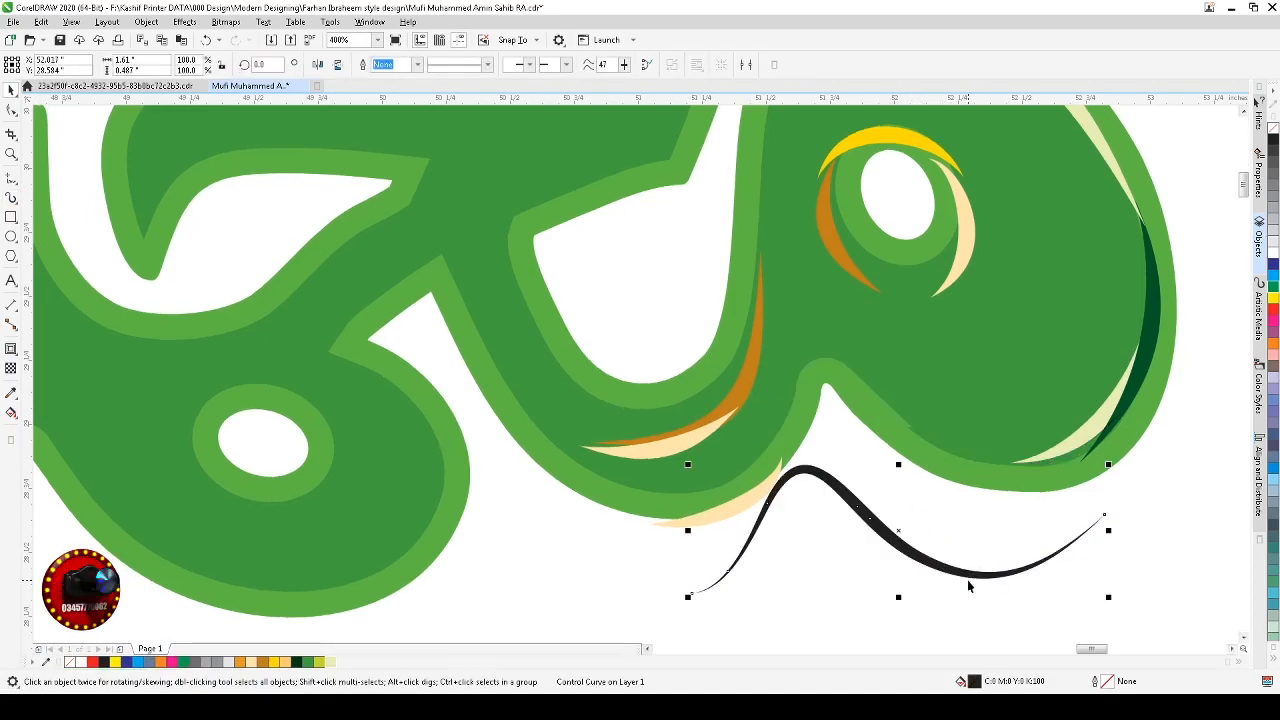
Step: Undo the stroke's move below the lettering and set its Artistic Media width to 0.04"
key("ctrl+z")
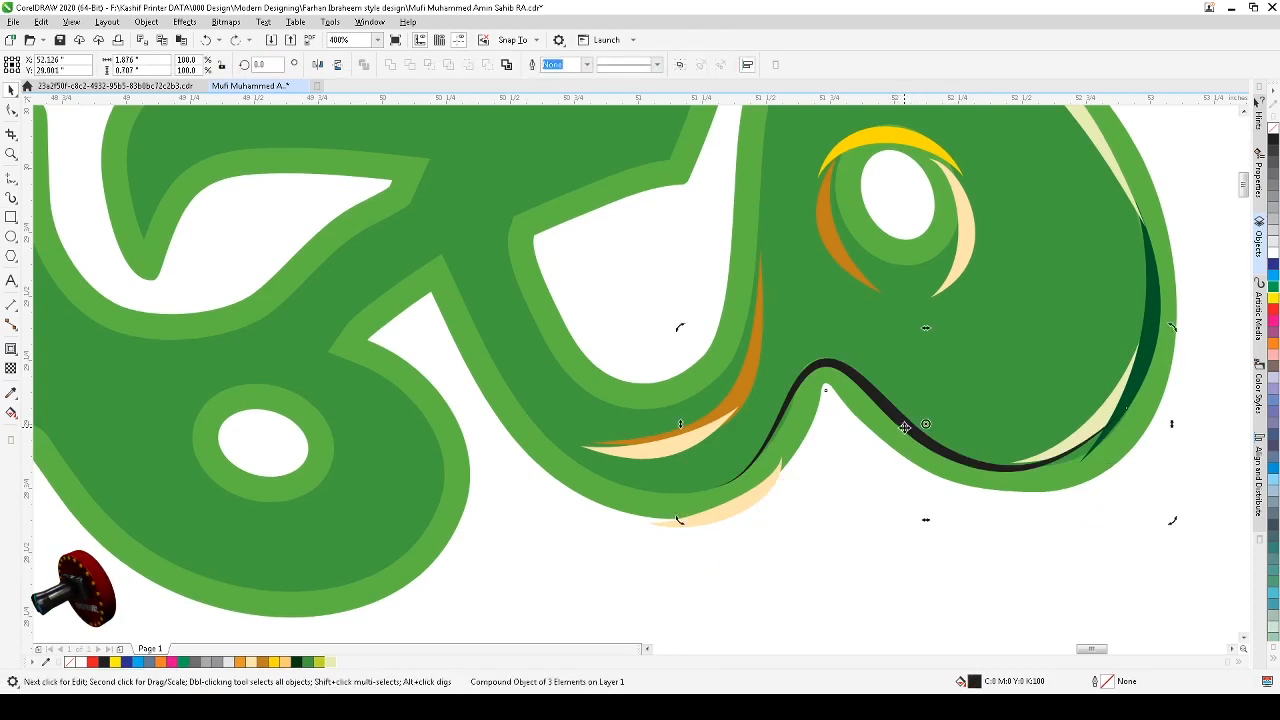
key("F10")
left_click(903, 427)
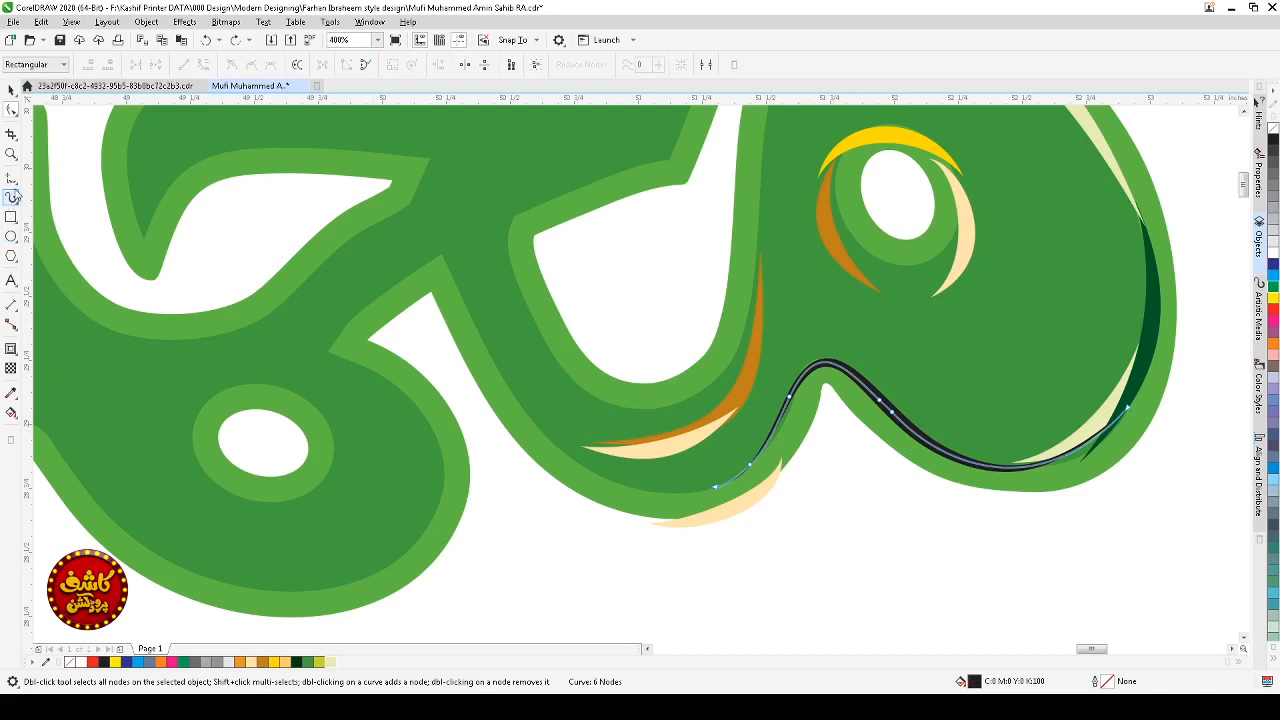
left_click(12, 198)
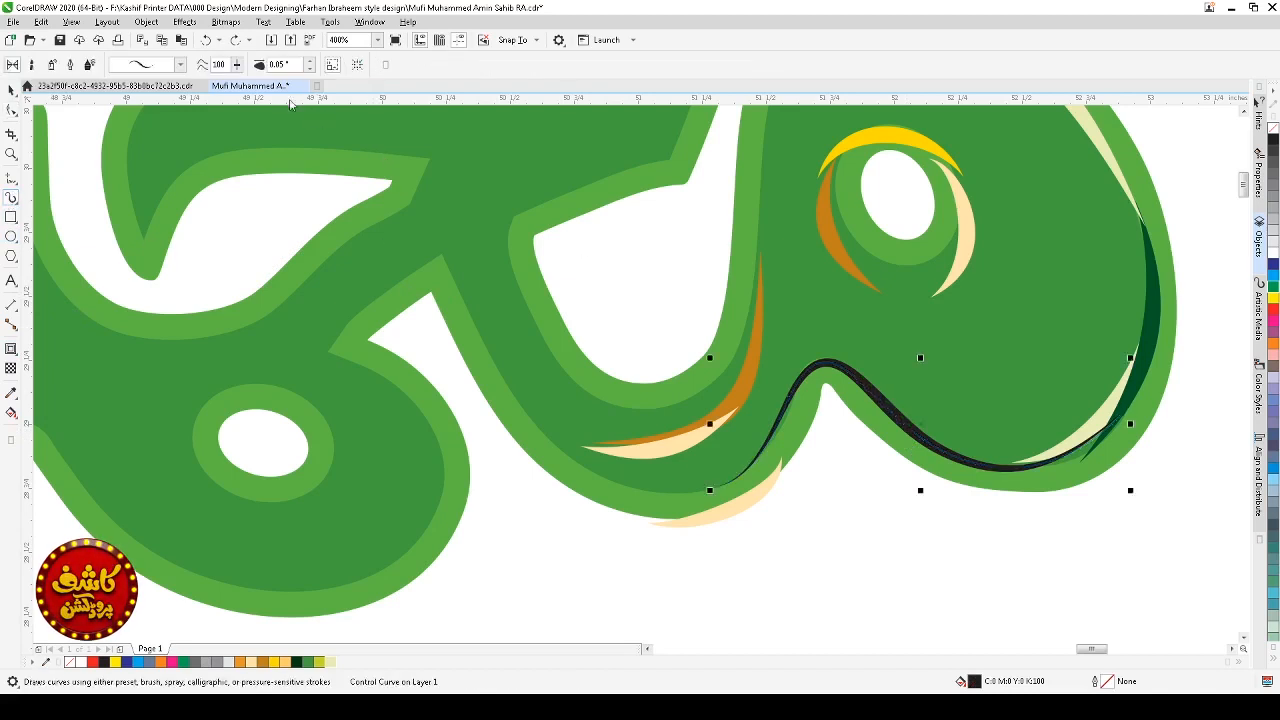
left_click(309, 69)
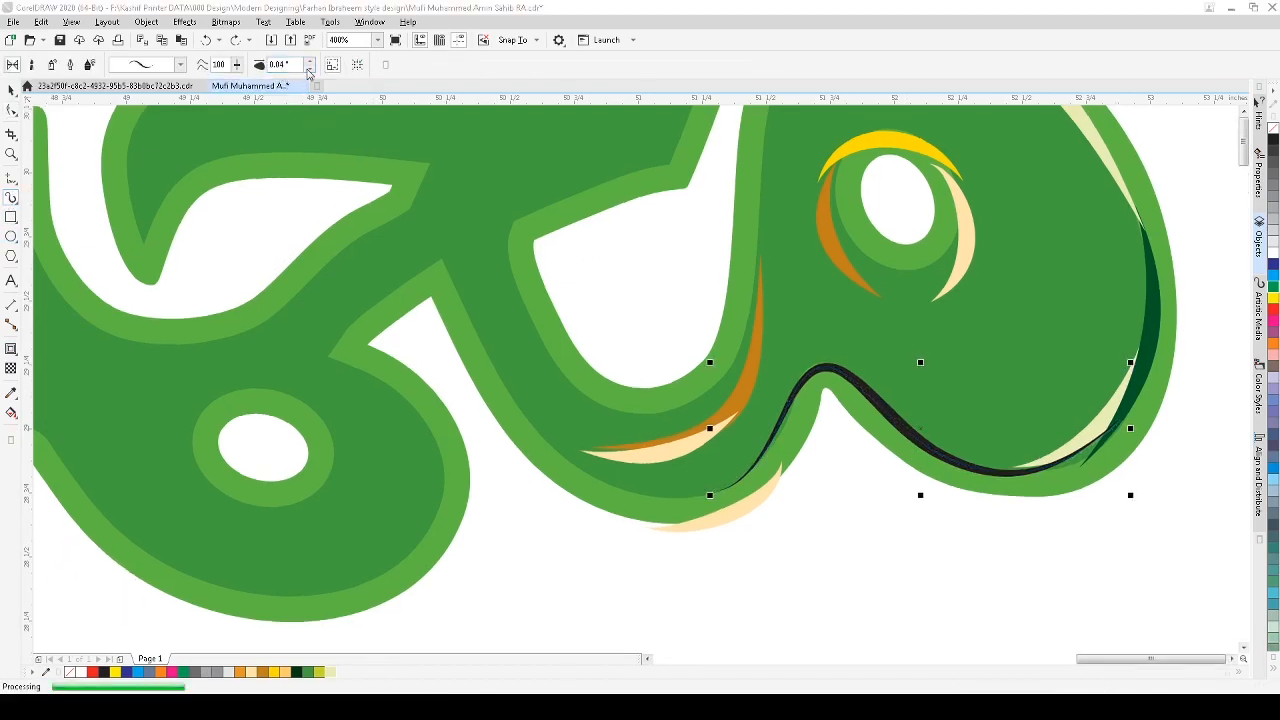
Step: Remove the contour from the stroke along the loop's lower edge
left_click(874, 488)
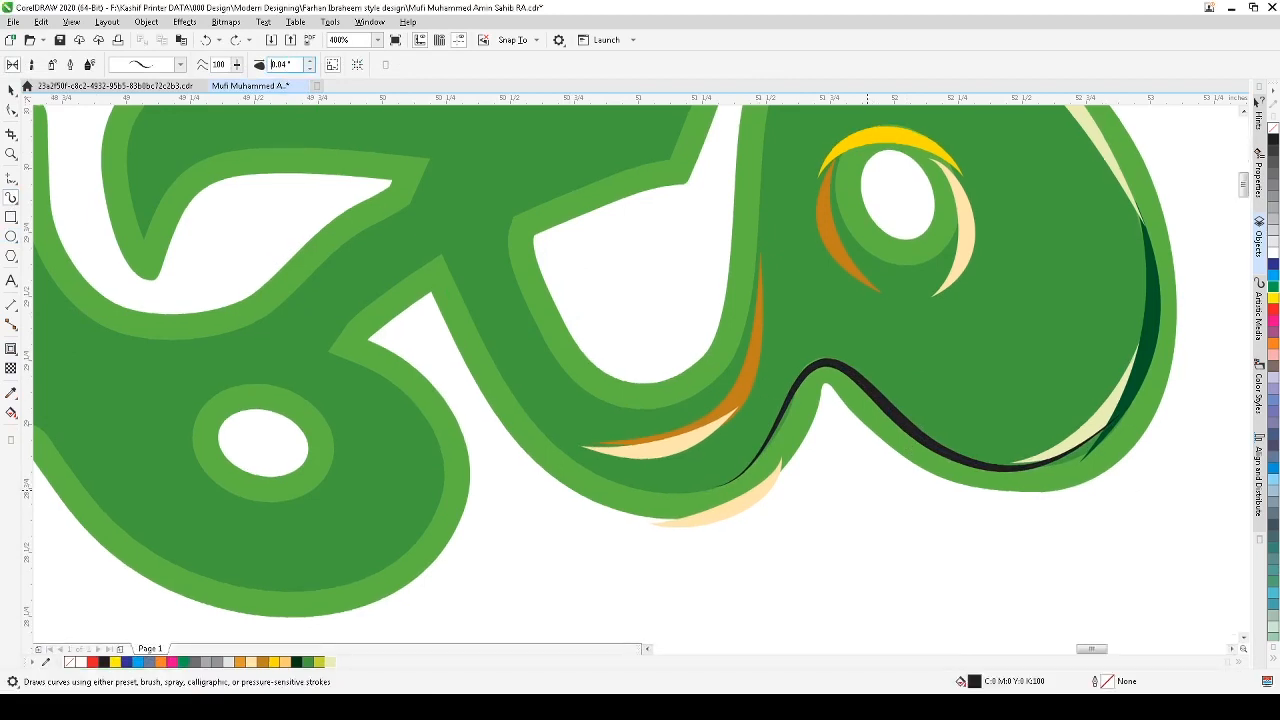
key("space")
left_click(947, 456)
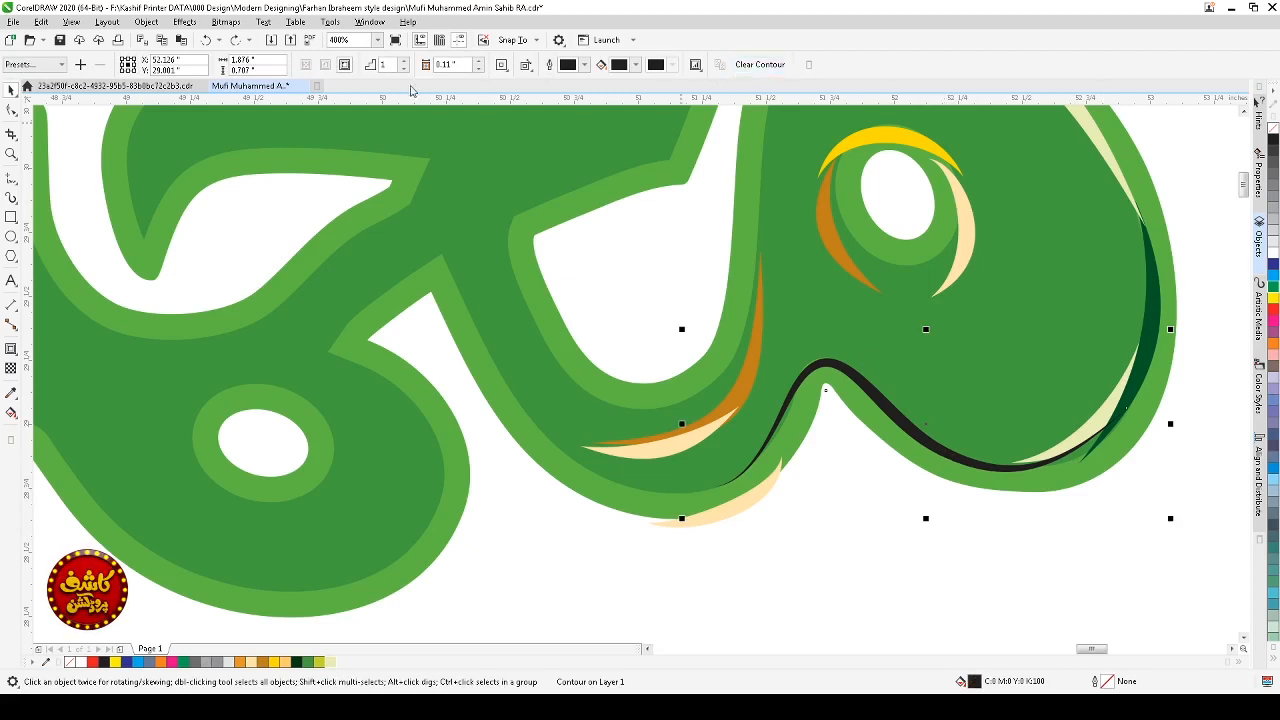
left_click(765, 69)
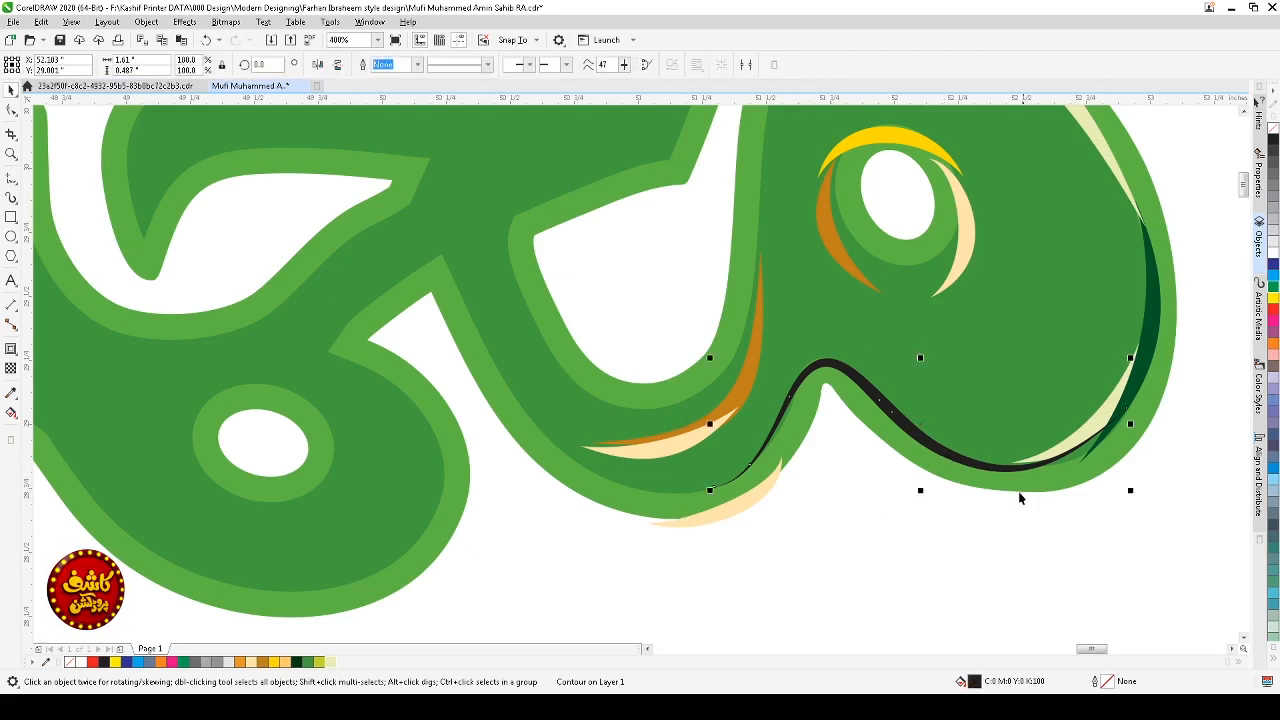
Step: Set the stroke's Artistic Media width to 0.06"
left_click(11, 197)
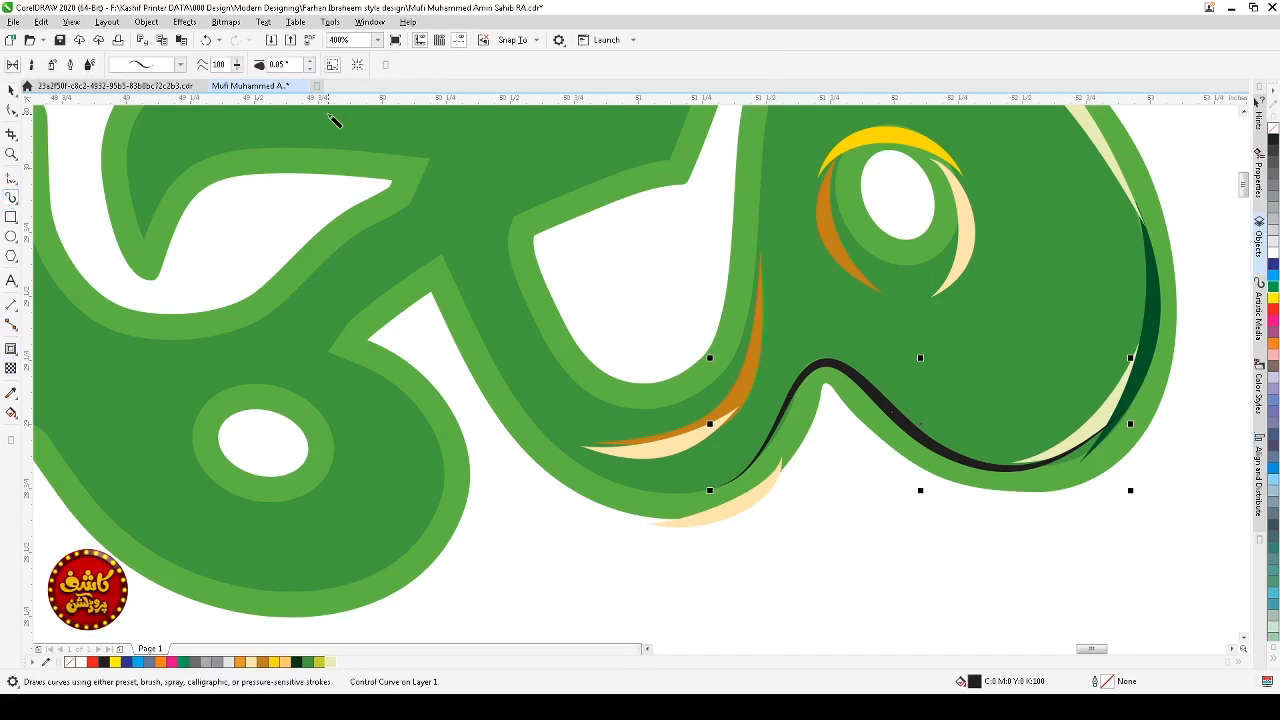
left_click(310, 61)
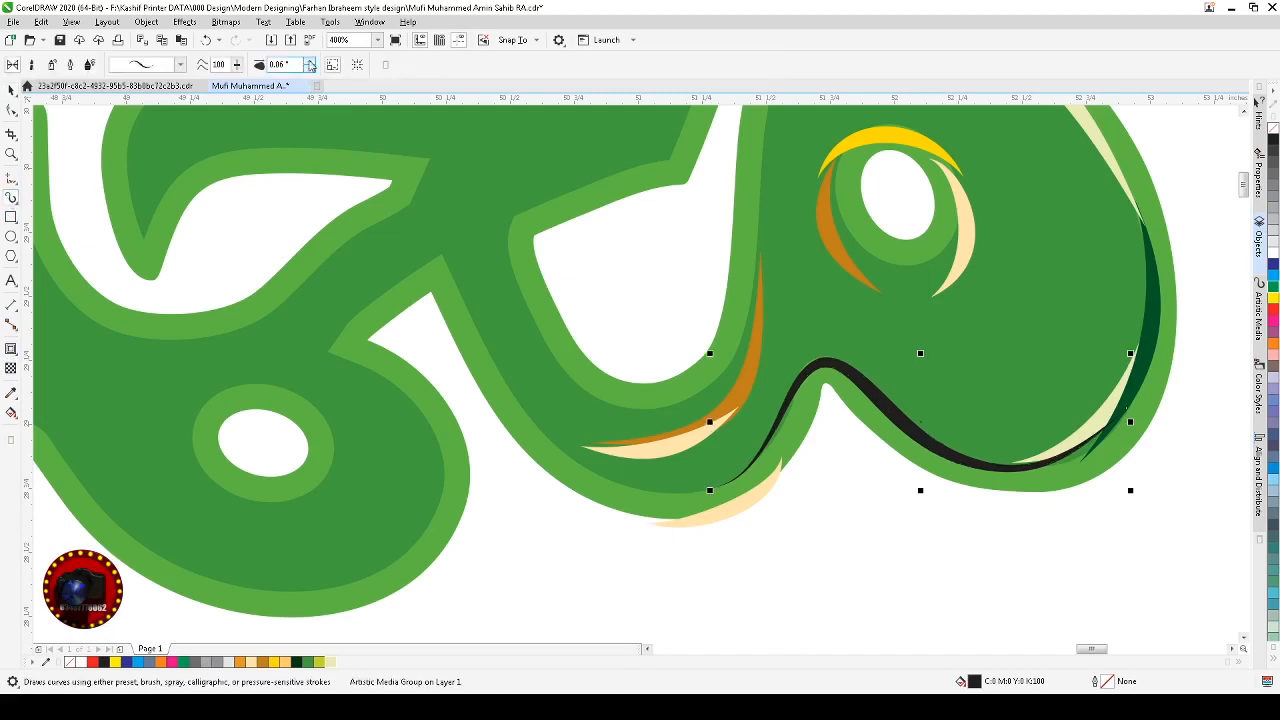
left_click(310, 61)
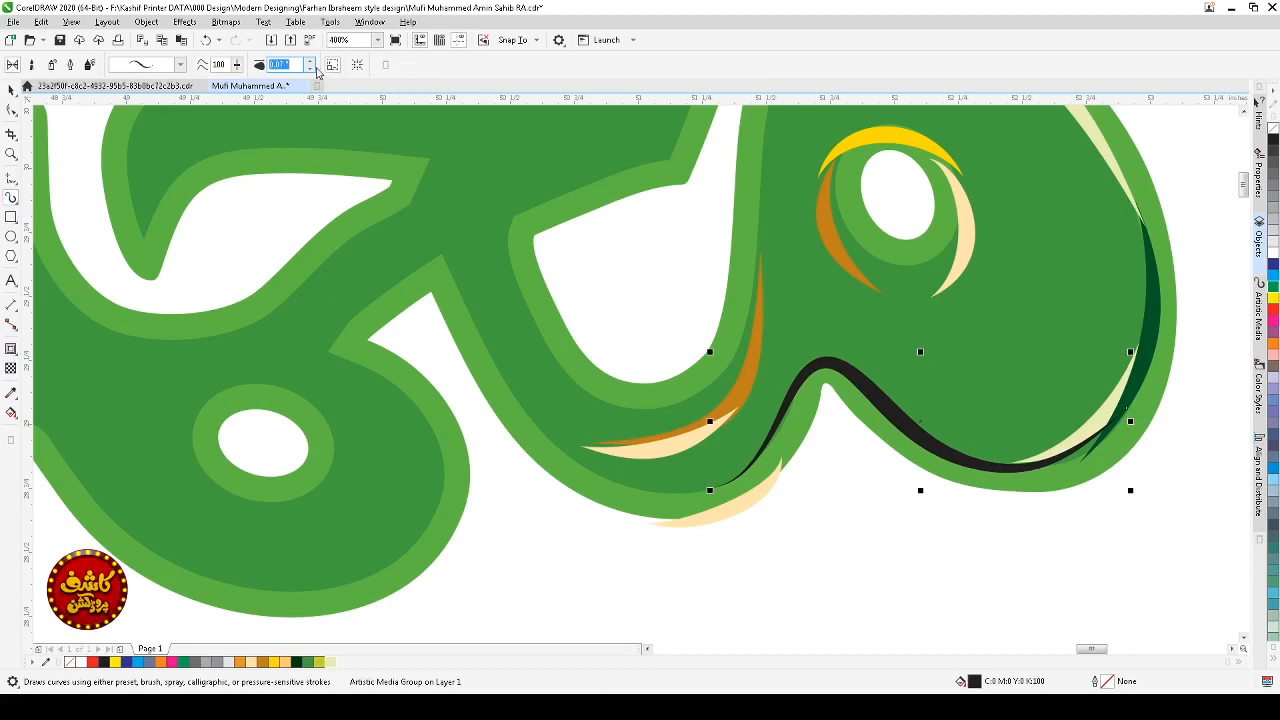
left_click(311, 69)
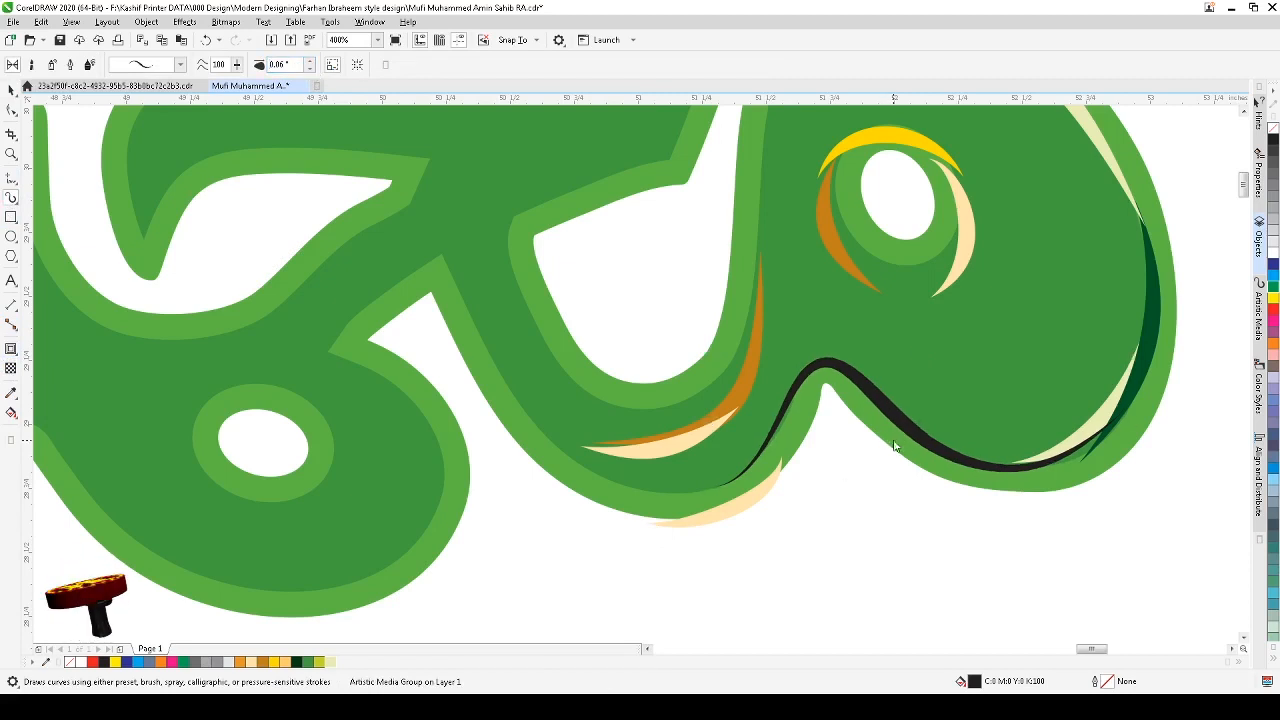
key("space")
Step: Add the dark green edge highlight's color to the document palette
key("F3")
left_click(1118, 471)
key("F2")
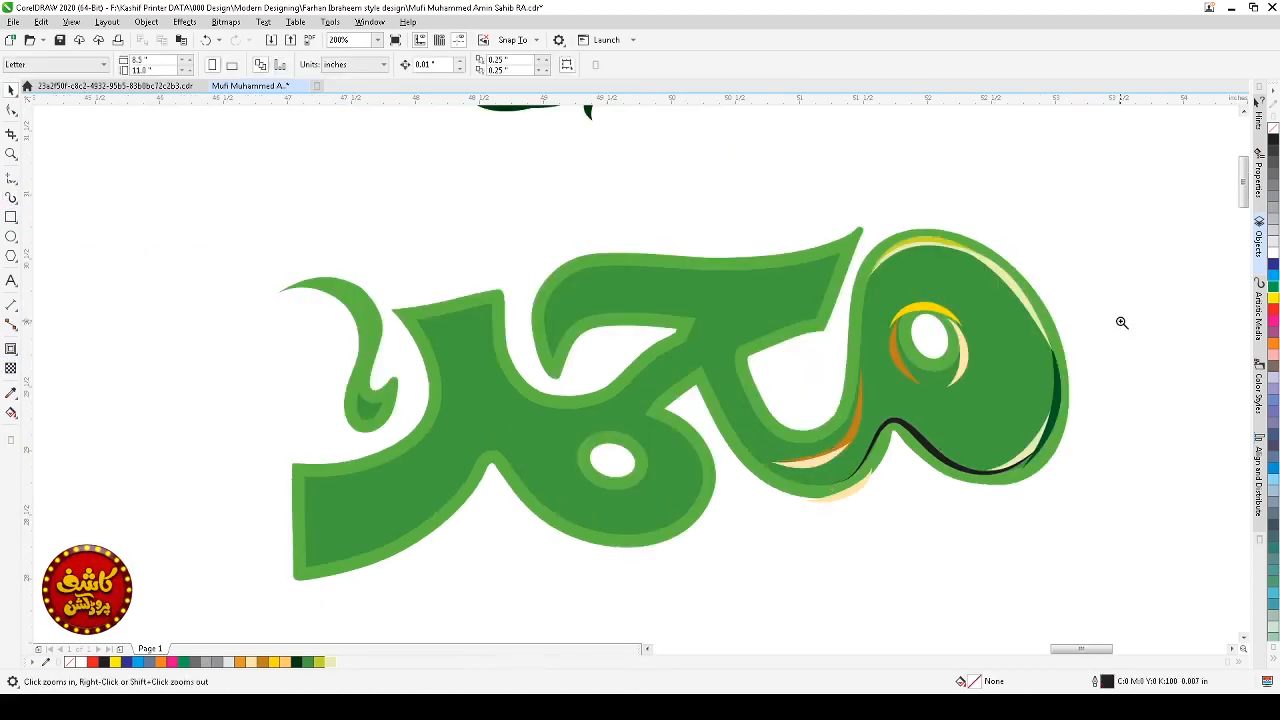
left_click_drag(1120, 323, 764, 513)
left_click(689, 527)
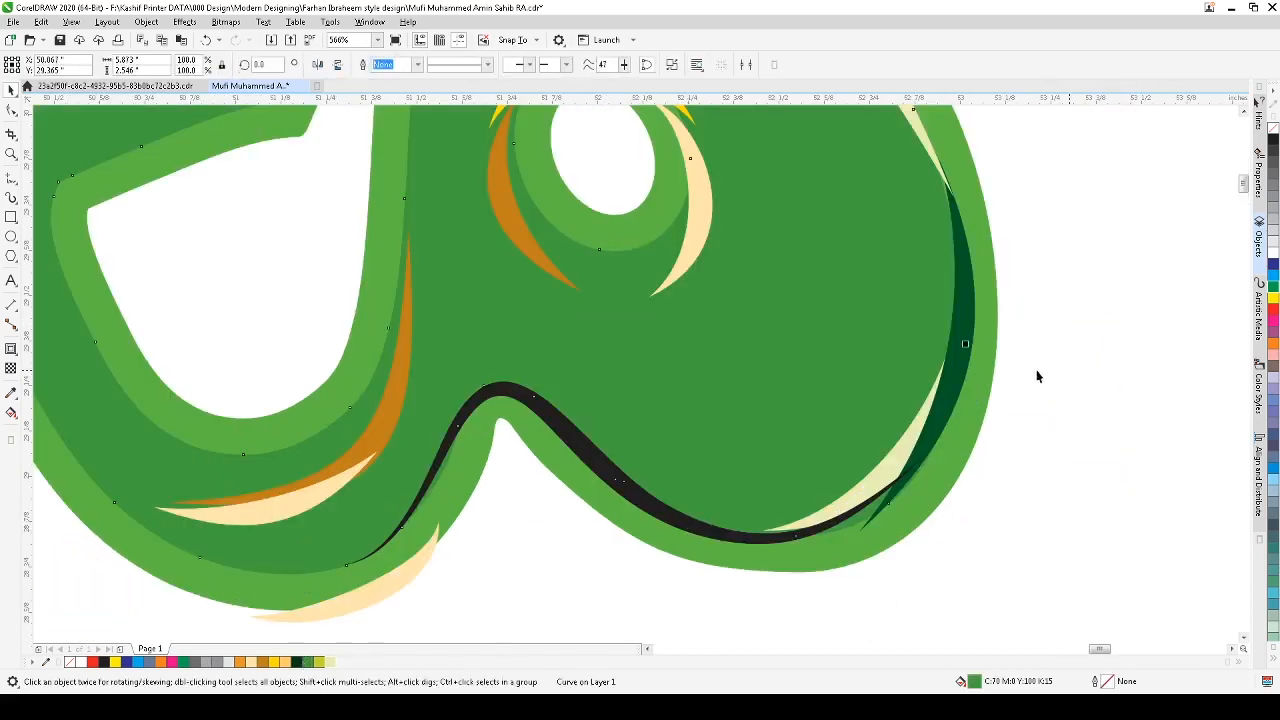
left_click(952, 386)
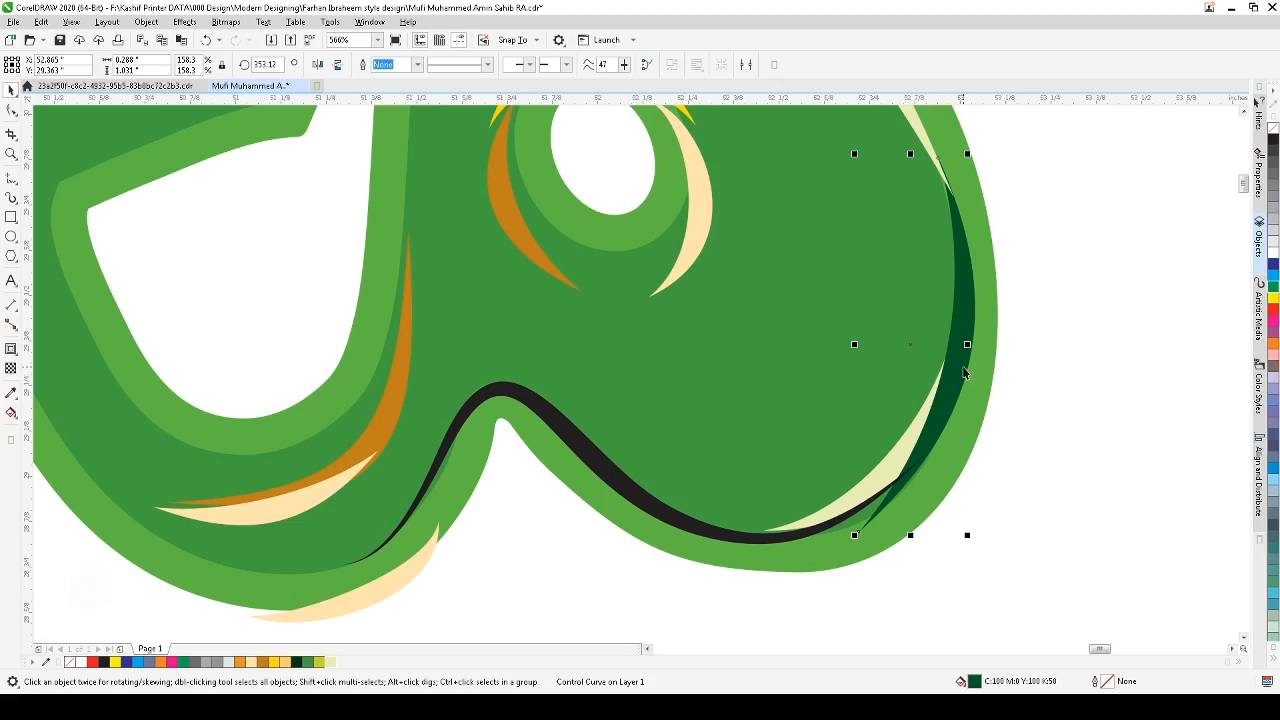
left_click(966, 364)
left_click_drag(966, 361, 372, 664)
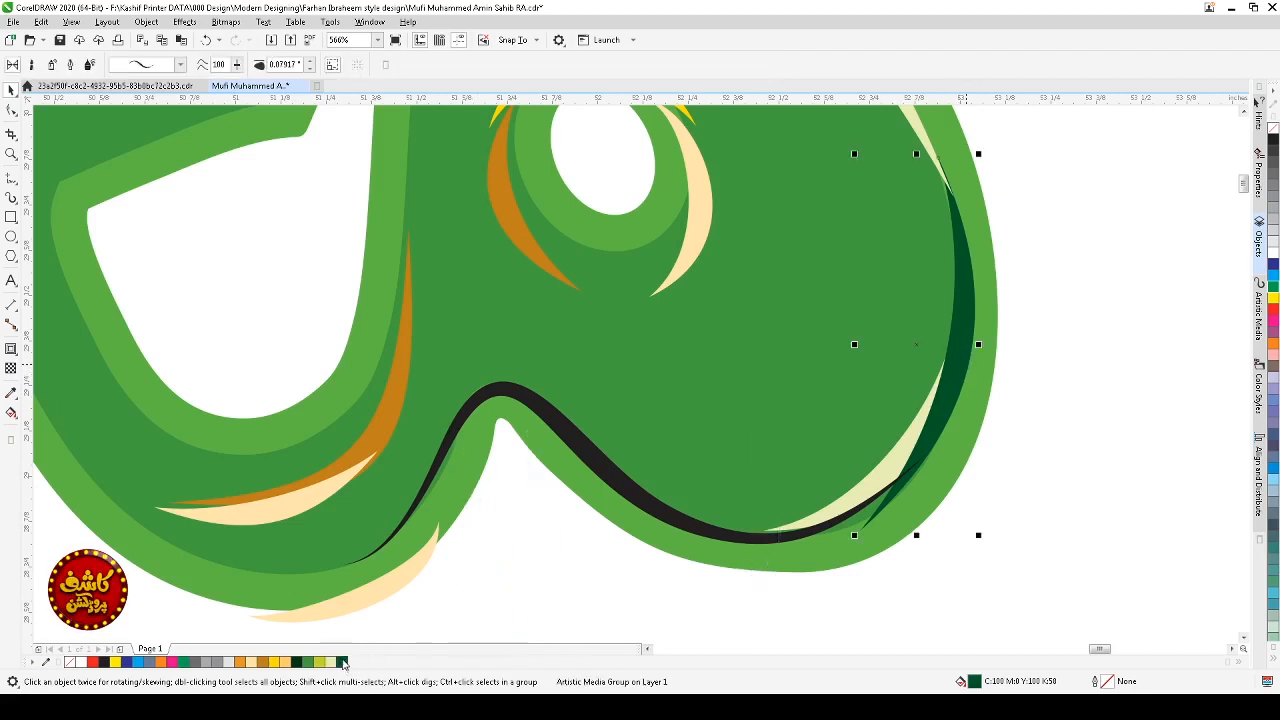
Step: Recolor the stroke along the loop's lower edge with the new dark green swatch
double_click(594, 474)
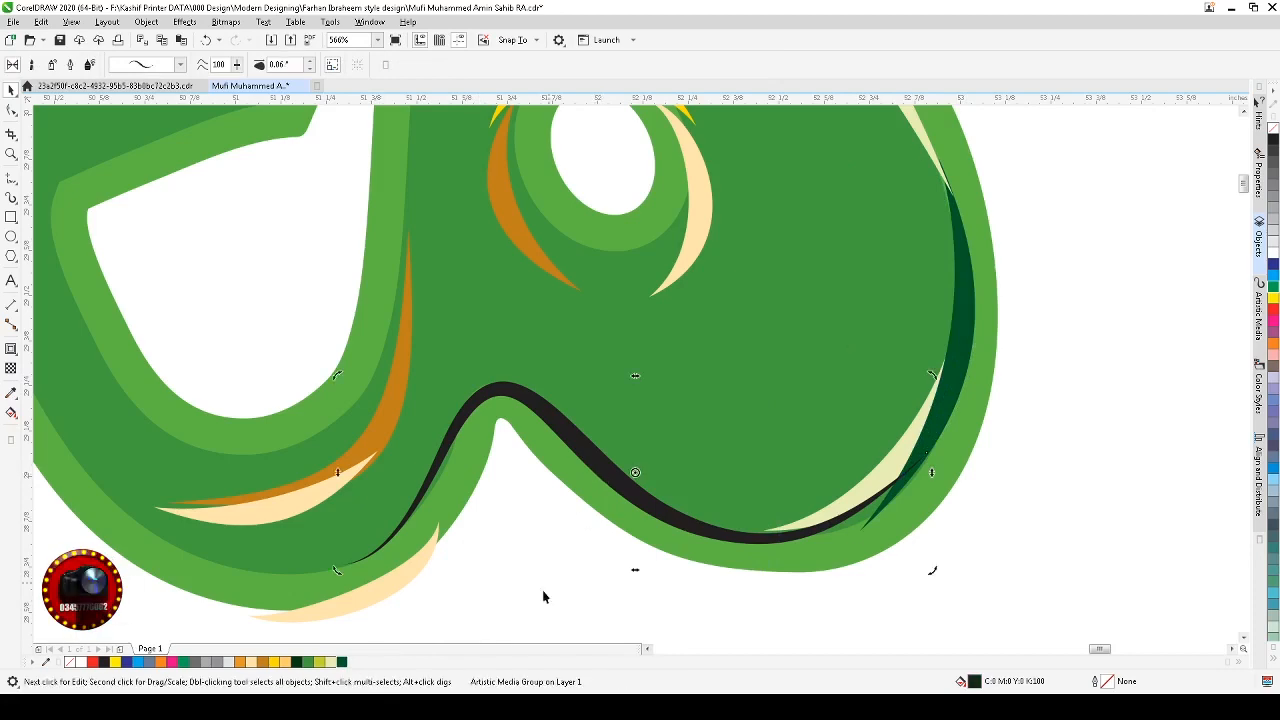
left_click(342, 662)
left_click(501, 593)
Step: Recolor the pale highlight along the loop's lower right edge to lime green
scroll(501, 593, "down", 5)
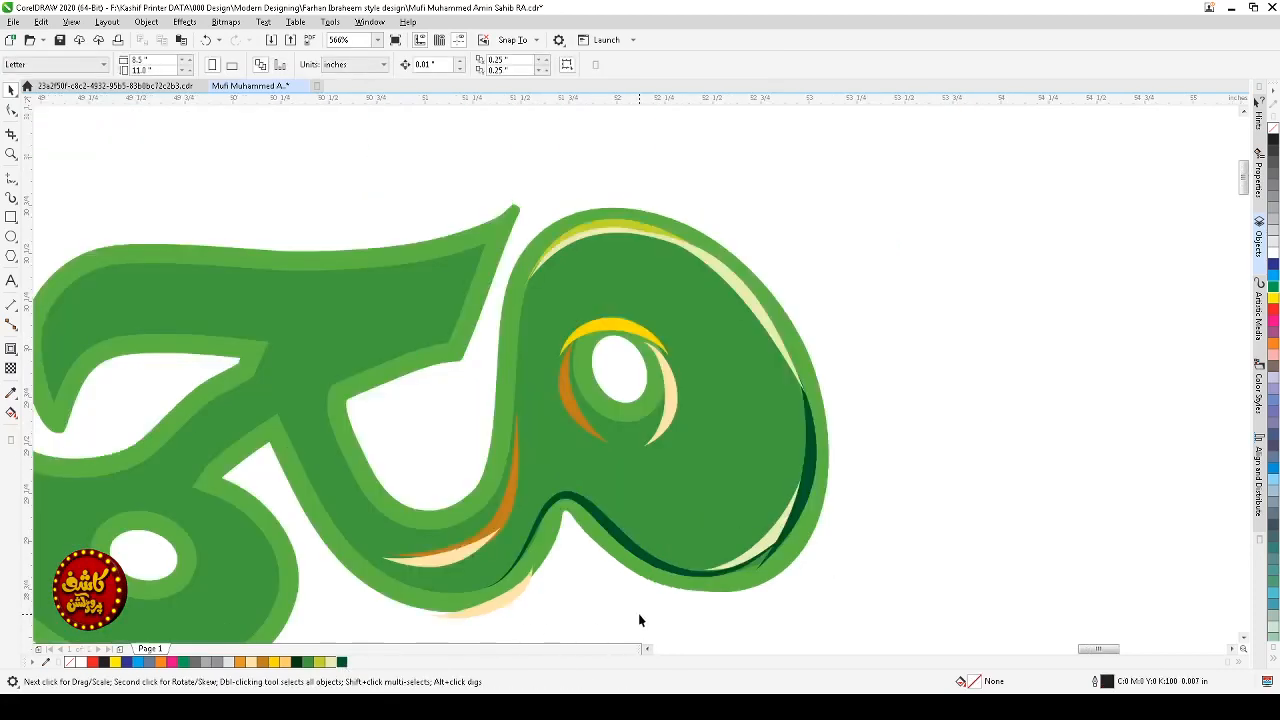
key("F2")
left_click_drag(769, 439, 430, 674)
key("F2")
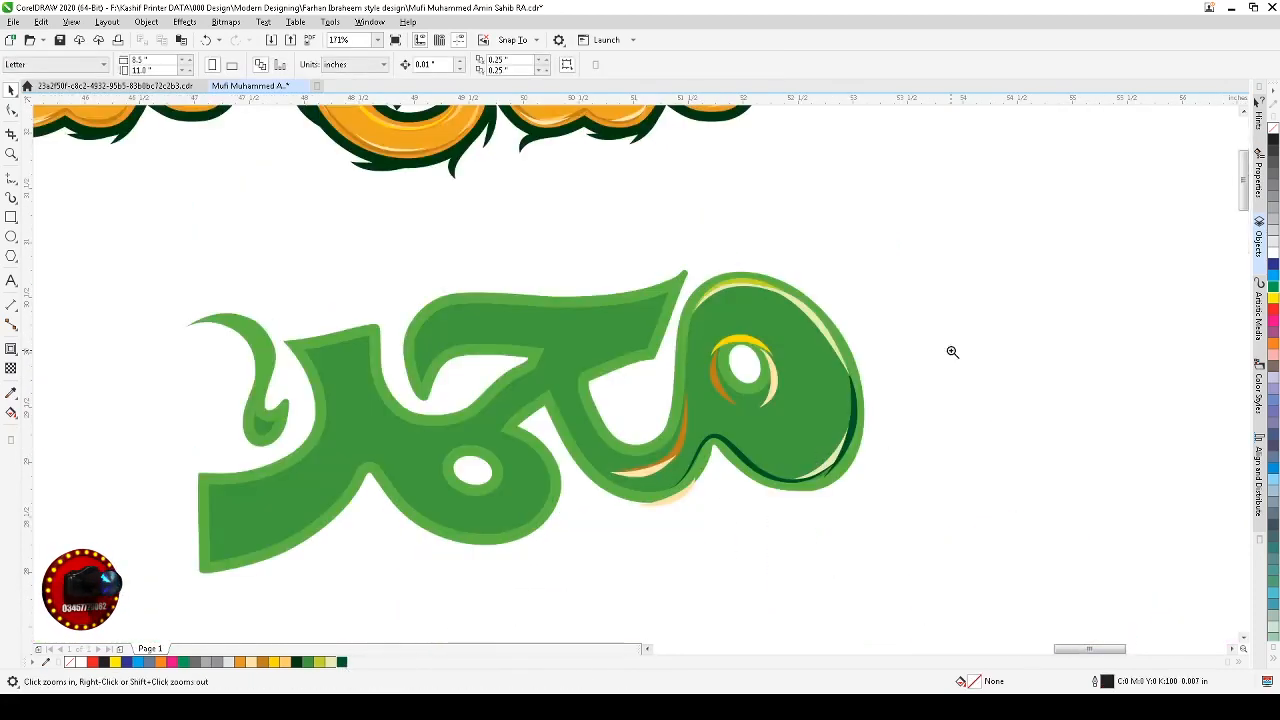
left_click_drag(951, 351, 467, 541)
left_click(920, 420)
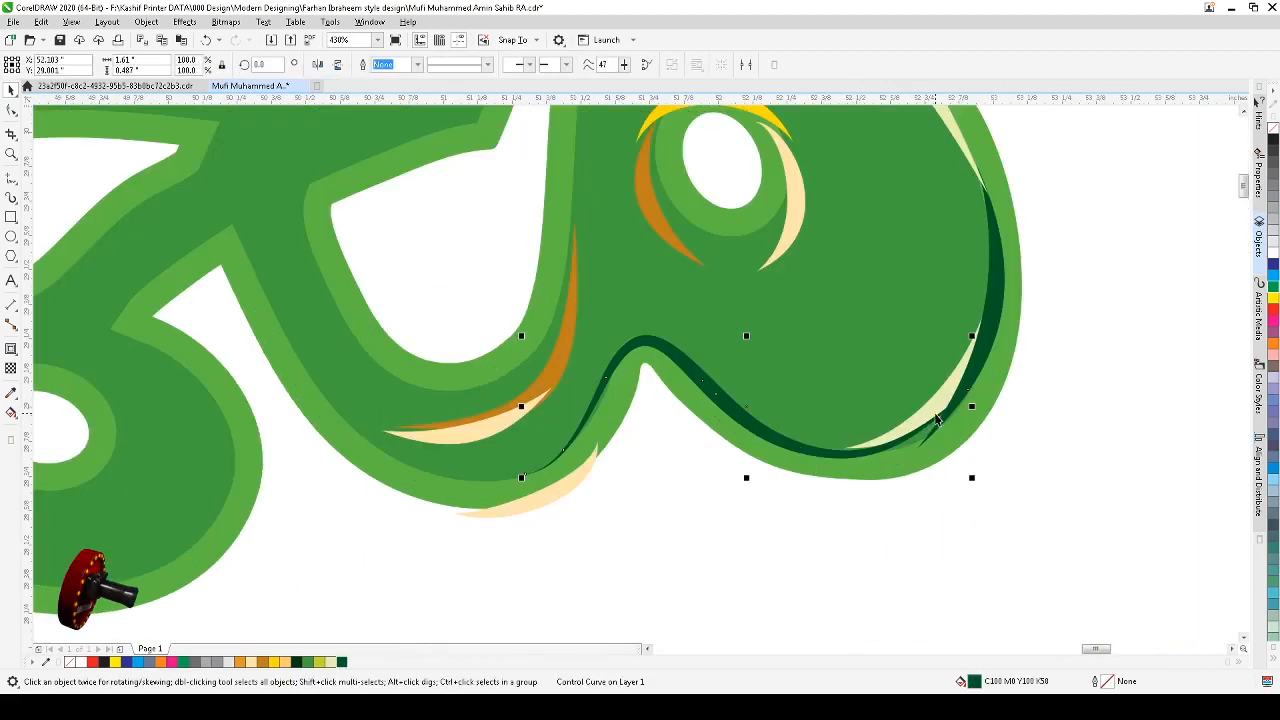
left_click(946, 409)
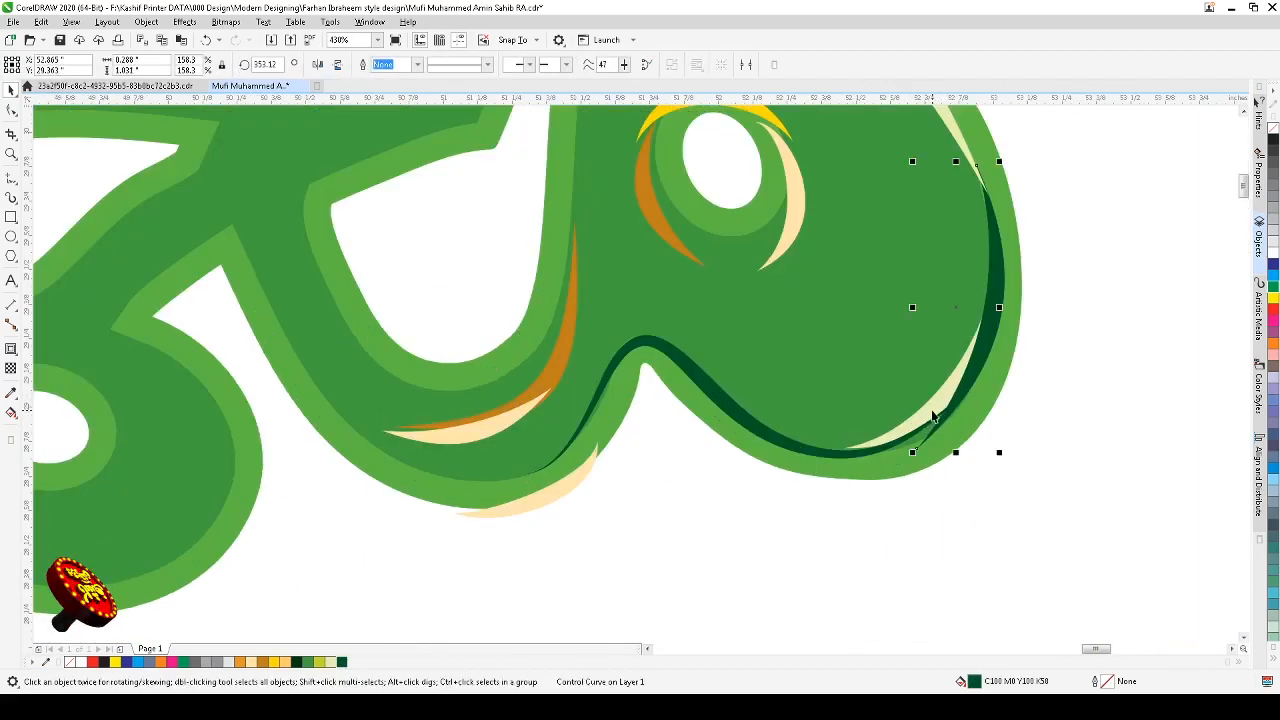
left_click(966, 390)
left_click(965, 384)
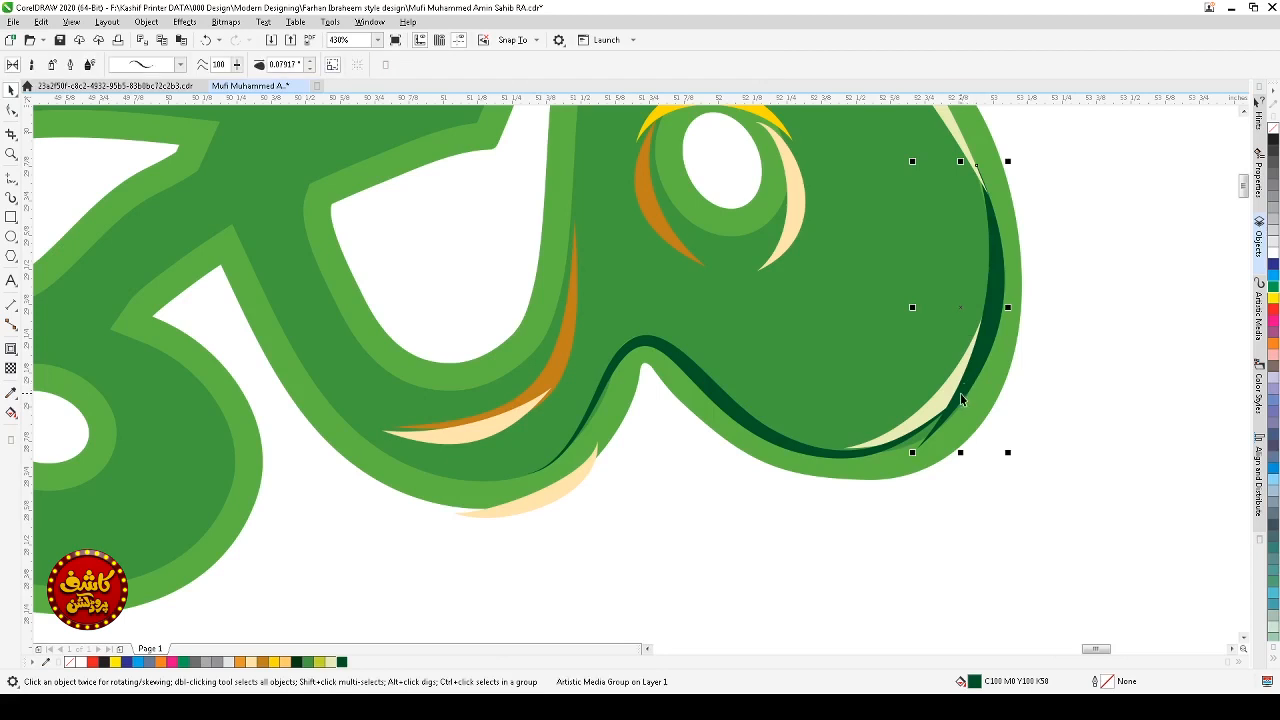
left_click_drag(960, 393, 954, 389)
left_click(945, 404)
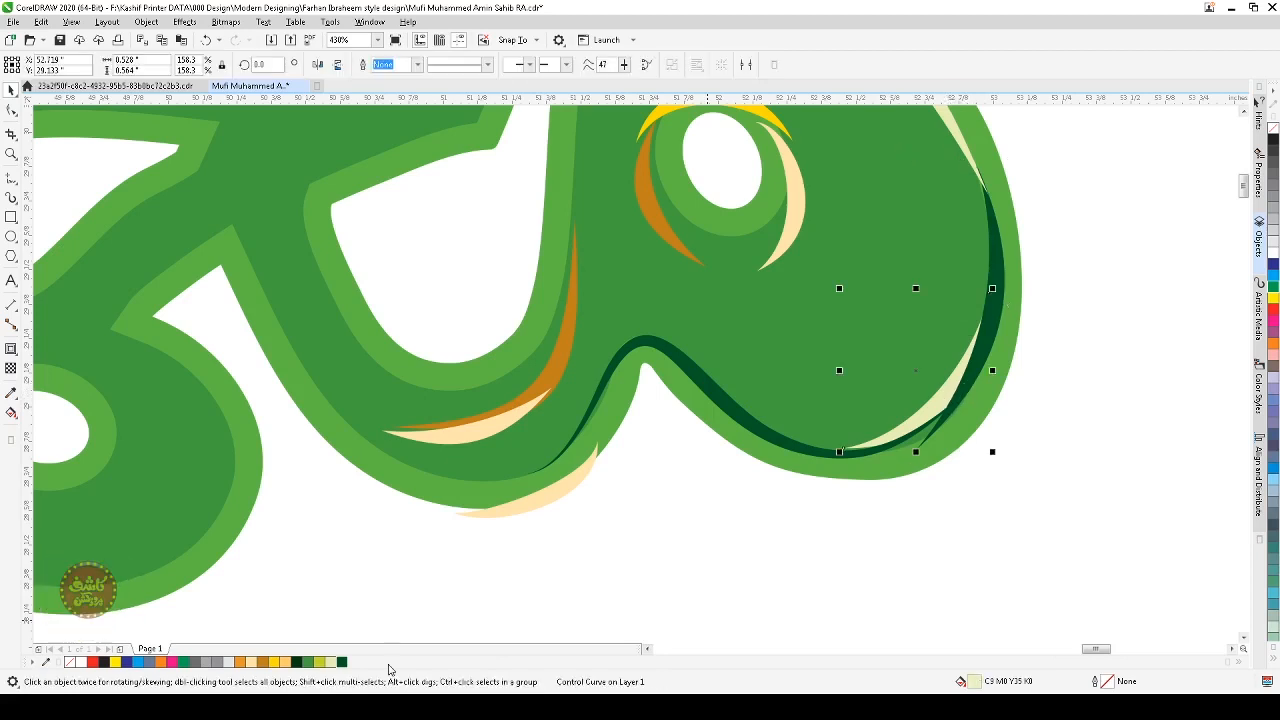
left_click(320, 662)
left_click(709, 571)
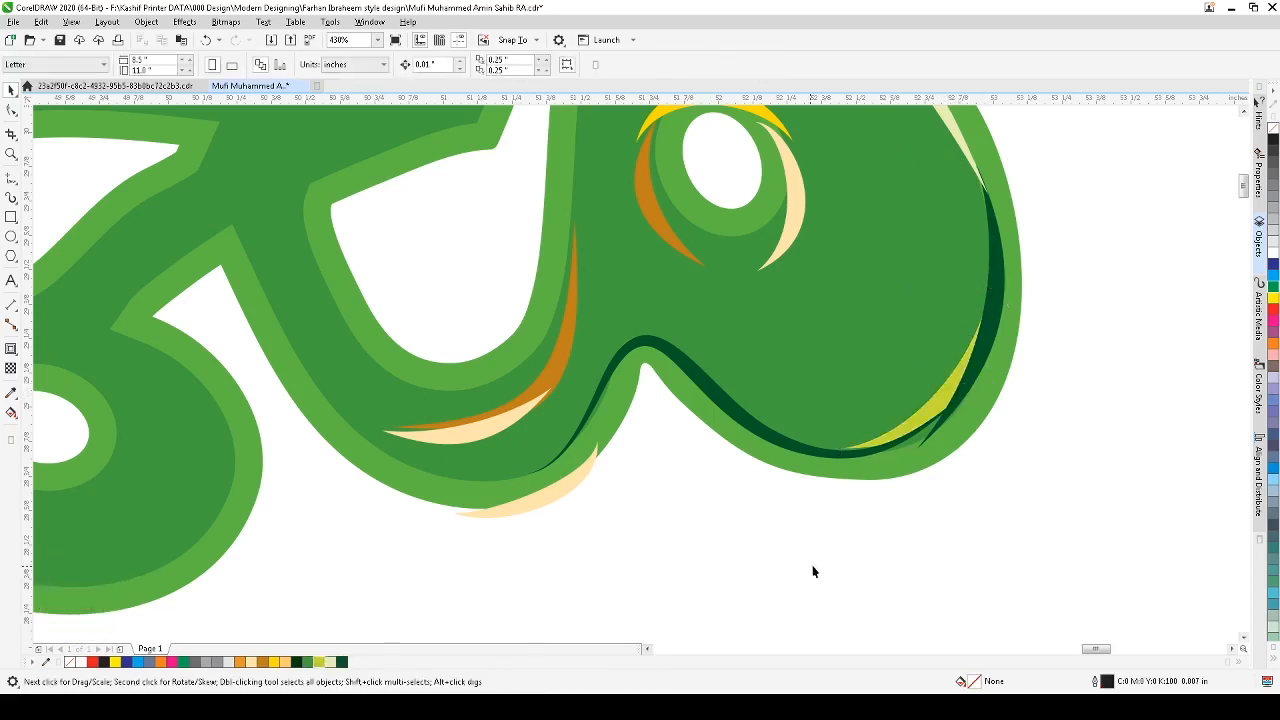
Step: Reshape the dark green stroke on the loop's right edge by moving its lower end and bending its curve outward
scroll(813, 571, "down", 5)
key("z")
scroll(840, 555, "up", 5)
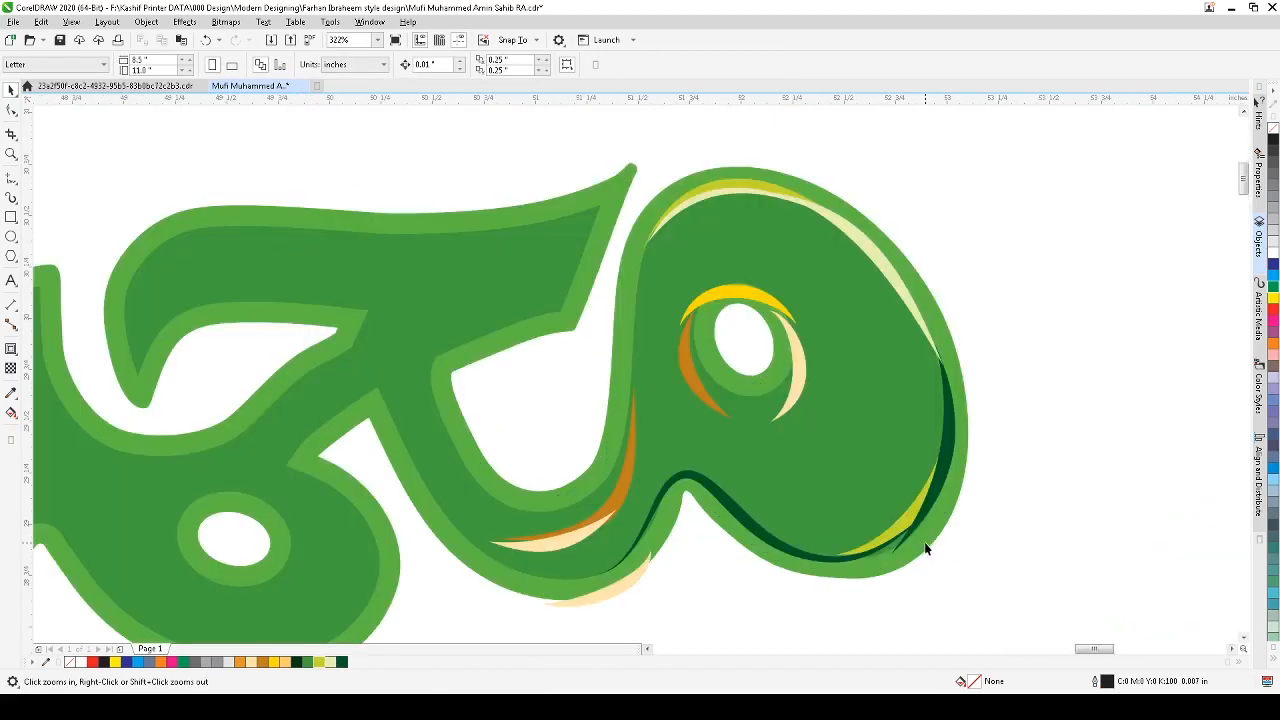
key("F10")
left_click(924, 521)
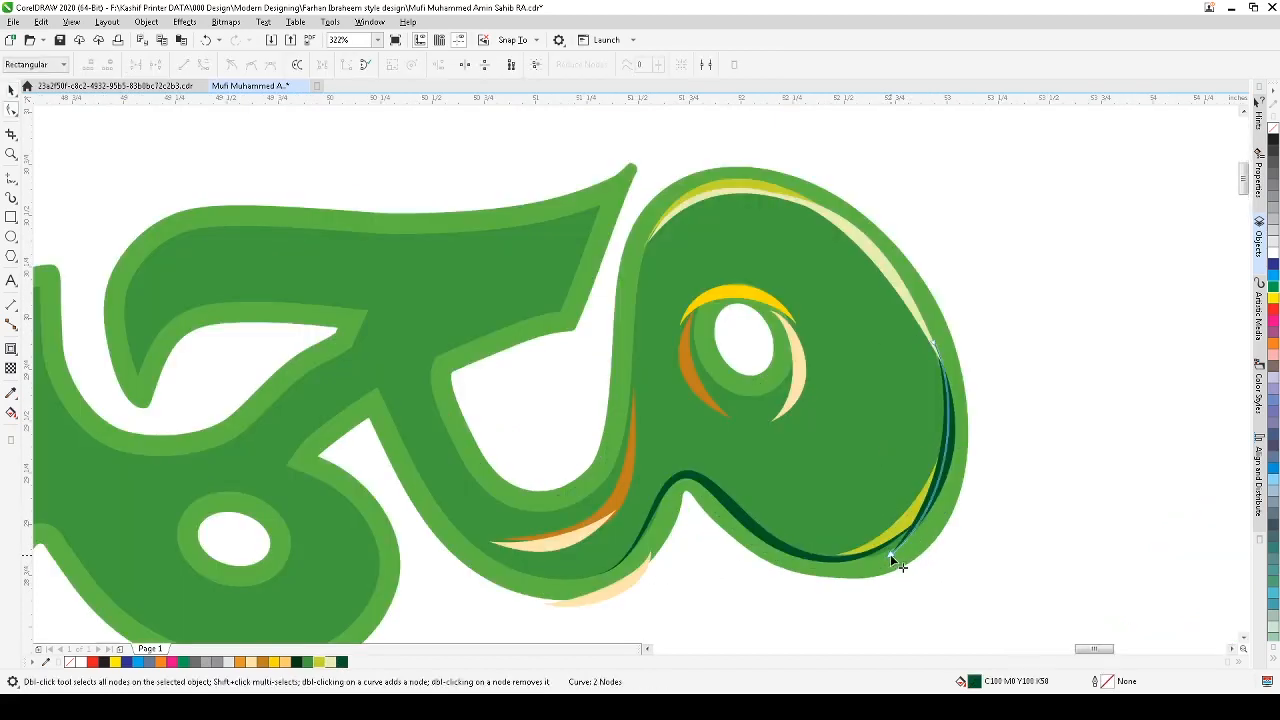
left_click_drag(890, 555, 855, 561)
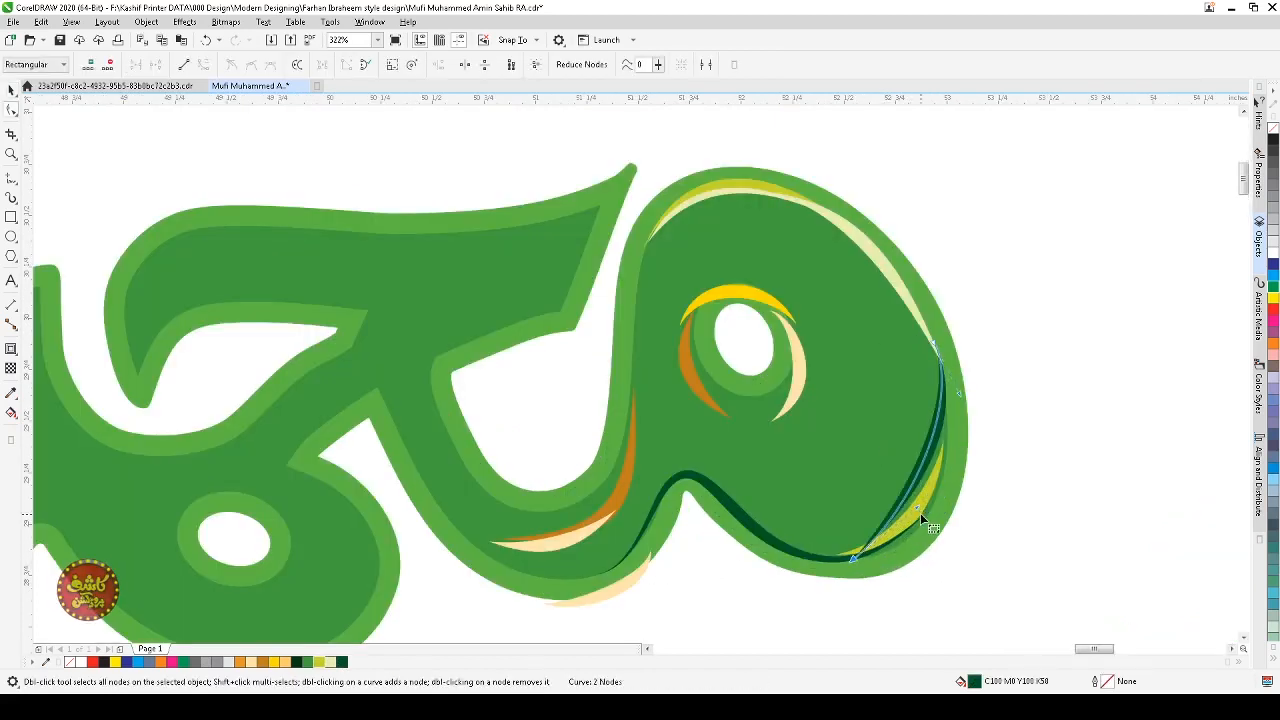
left_click_drag(917, 506, 966, 540)
key("space")
Step: Zoom in on the eye loop and inspect its orange highlight stroke
left_click(1033, 500)
scroll(1074, 532, "down", 2)
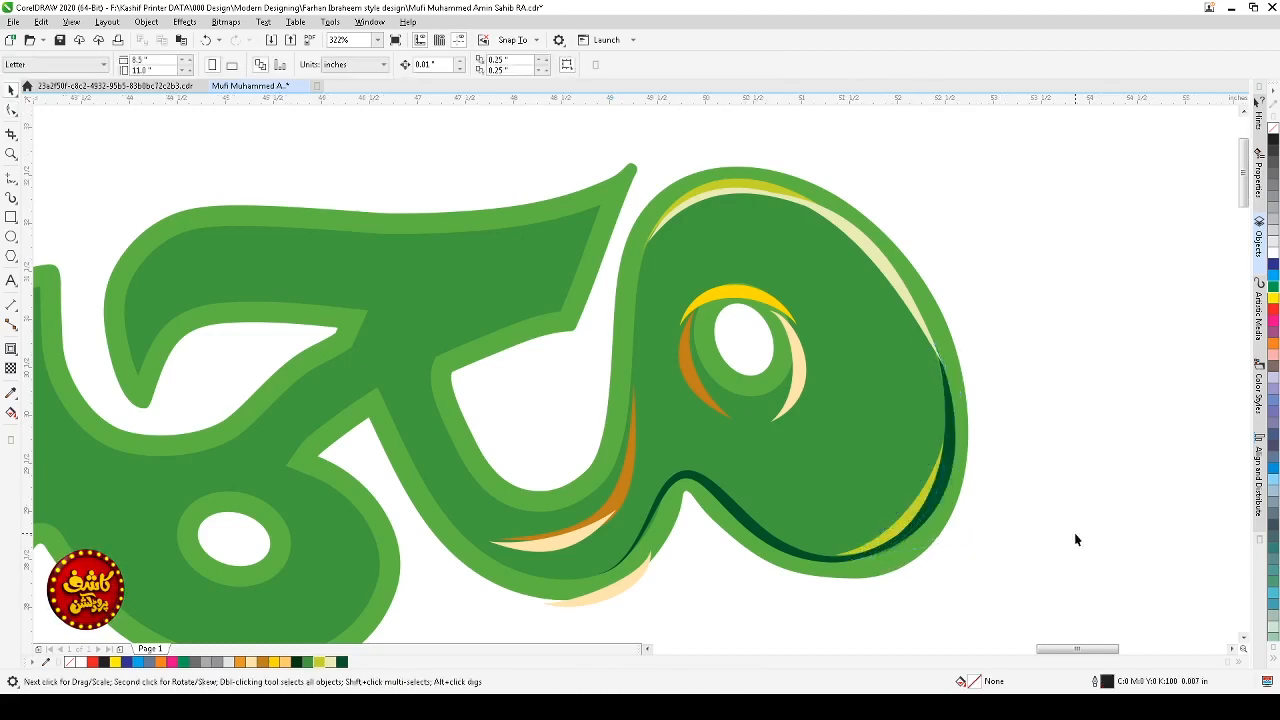
key("F2")
left_click_drag(1097, 421, 671, 600)
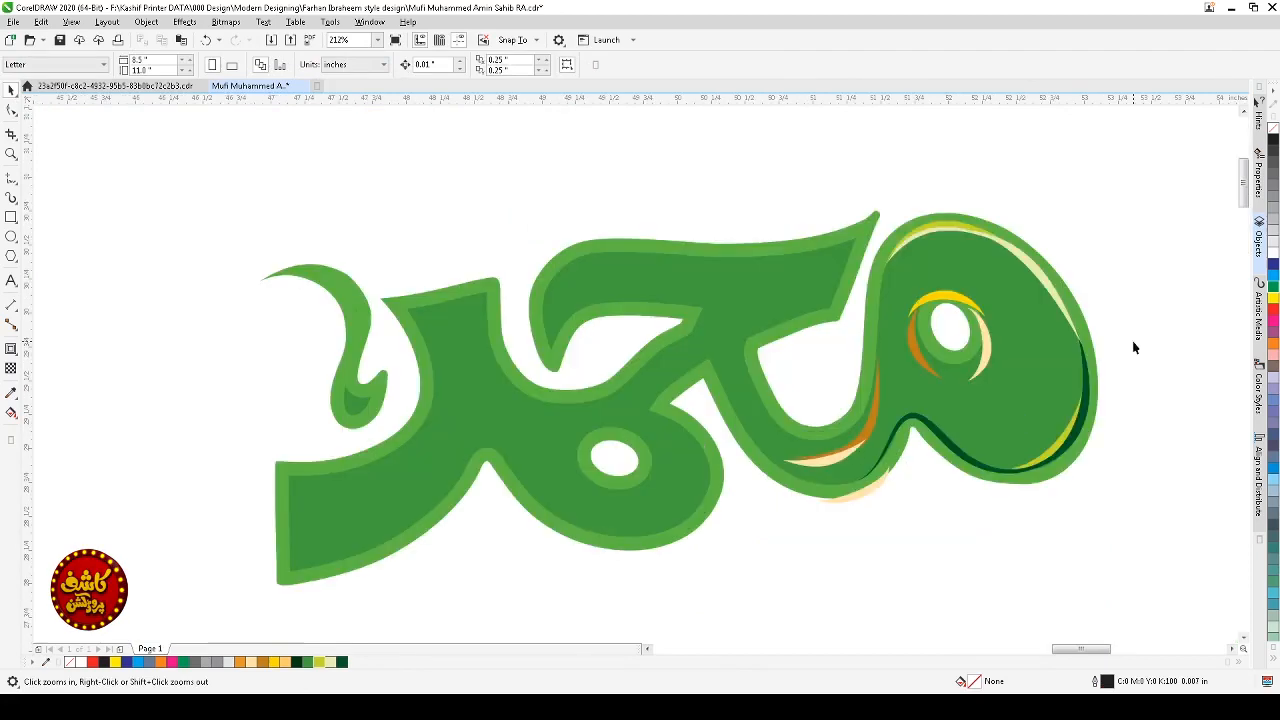
left_click_drag(1157, 273, 737, 526)
scroll(755, 570, "down", 2)
key("F2")
left_click_drag(849, 421, 483, 630)
key("space")
left_click(798, 317)
left_click(820, 338)
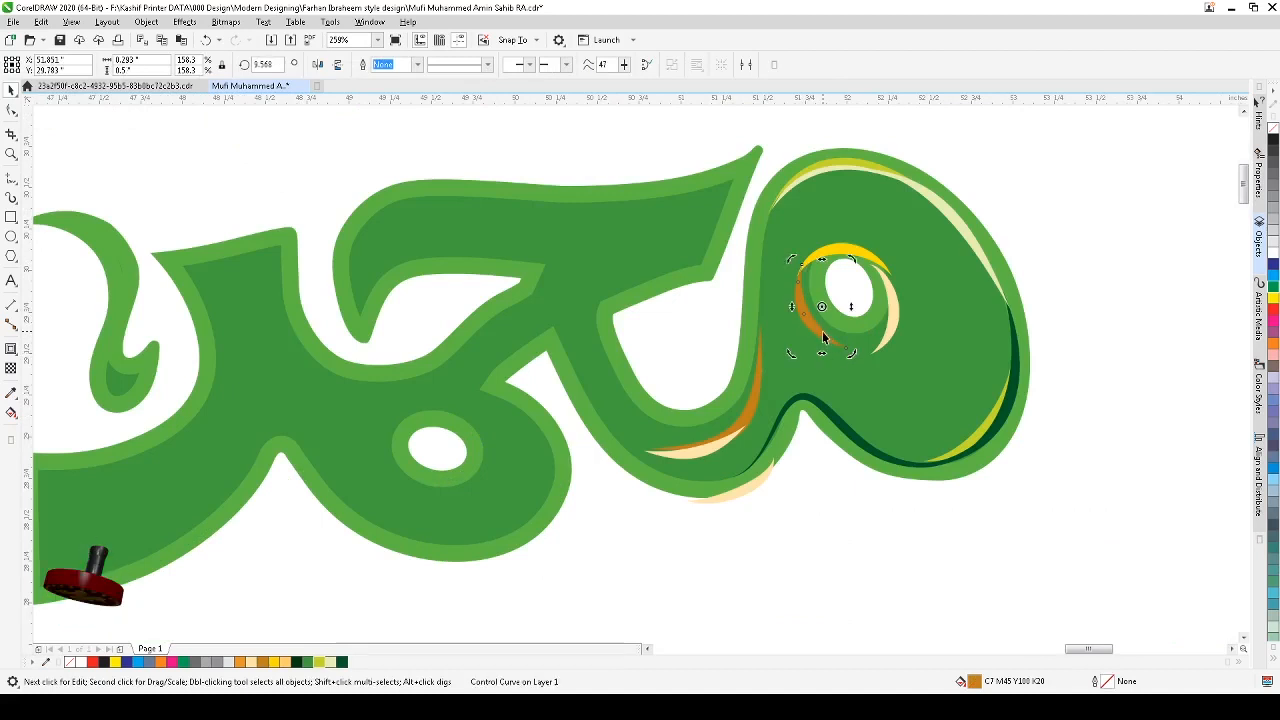
left_click(826, 338)
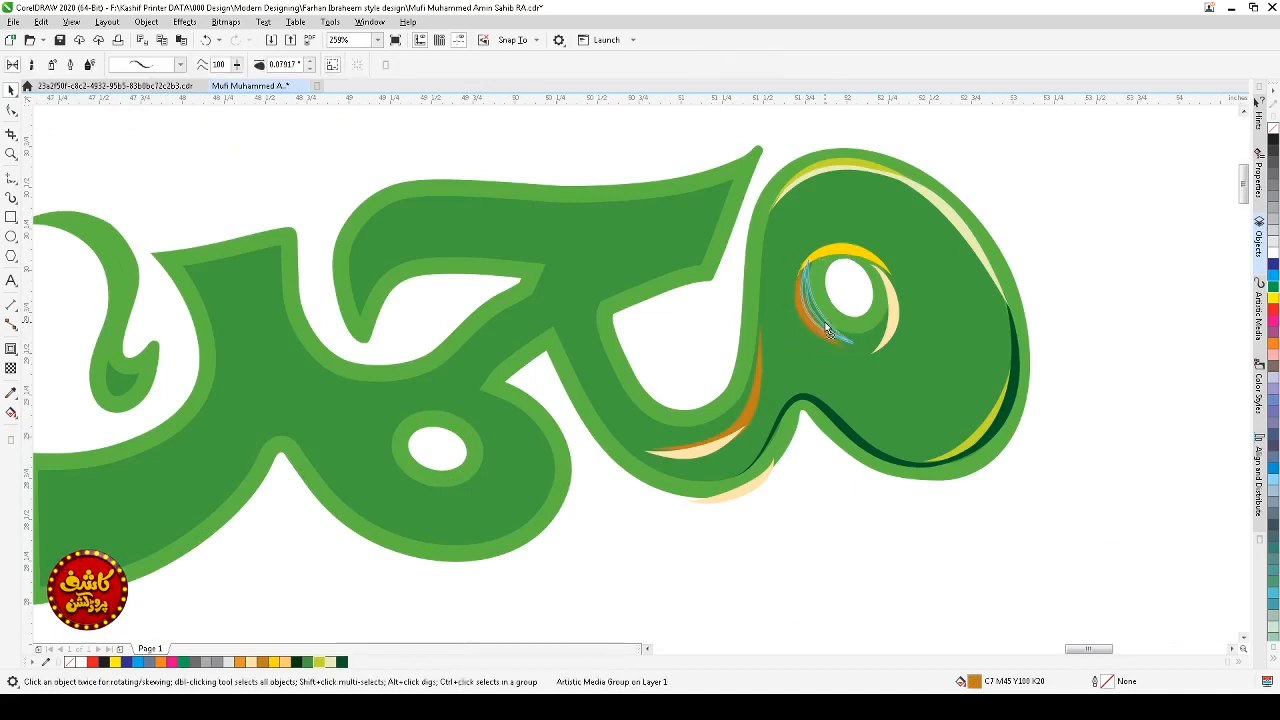
Step: Rotate the cream highlight inside the eye loop slightly and shrink the yellow highlight above it
left_click(893, 330)
left_click(895, 330)
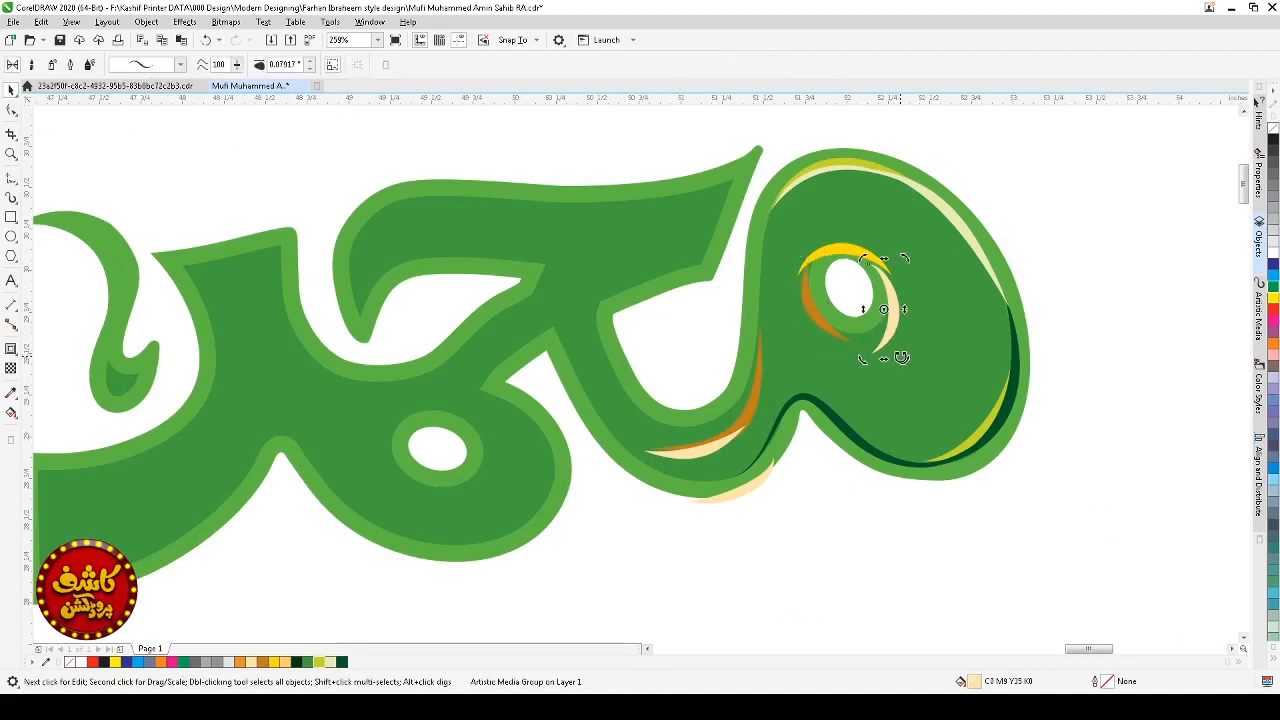
left_click_drag(902, 358, 881, 351)
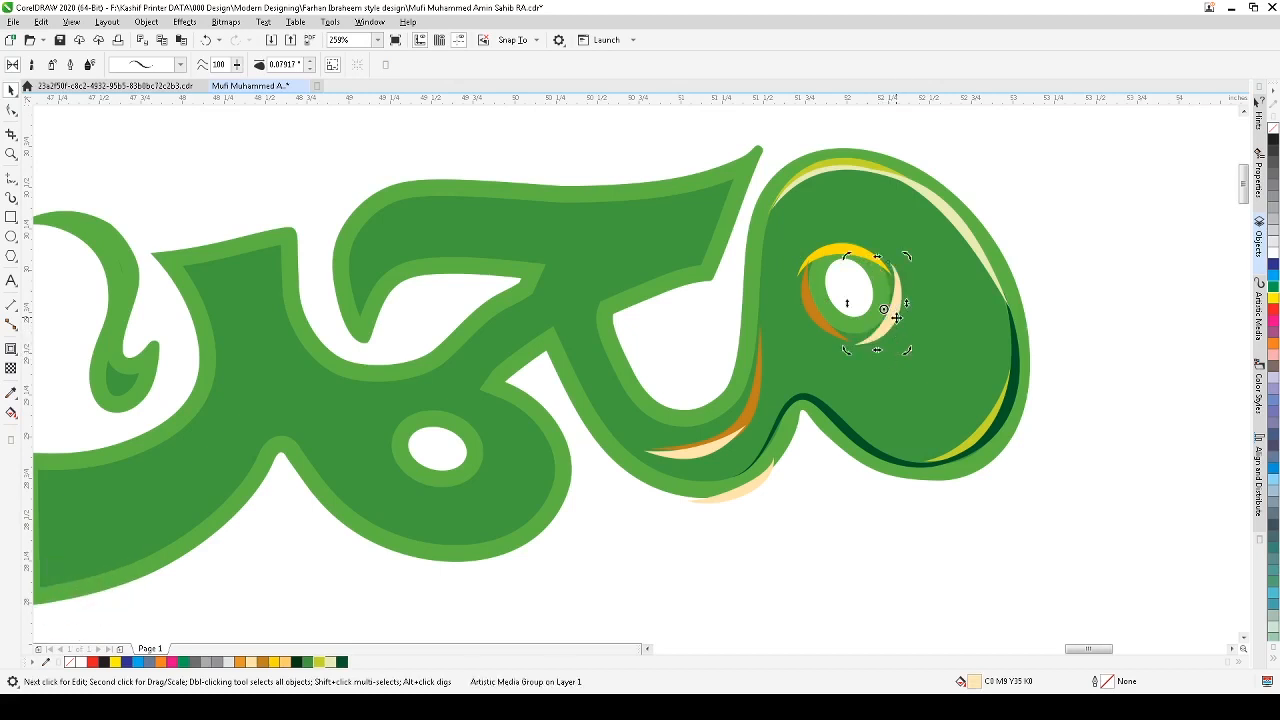
left_click(891, 308)
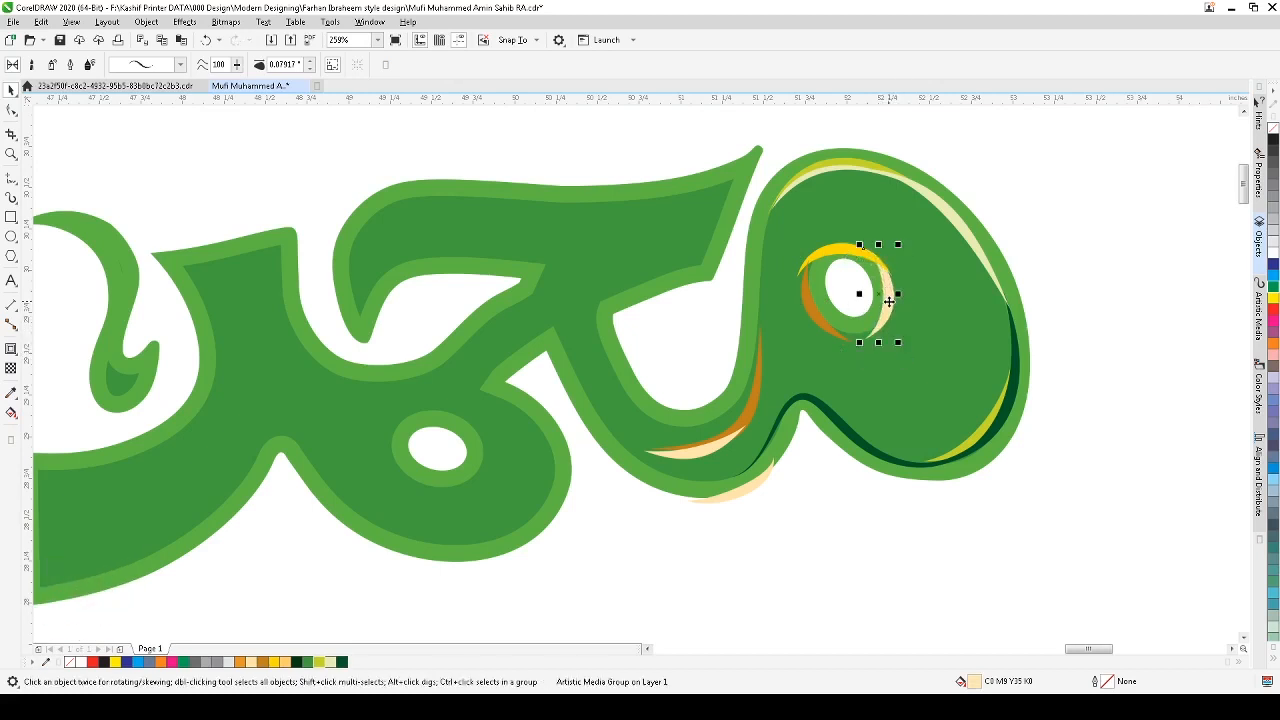
left_click(841, 250)
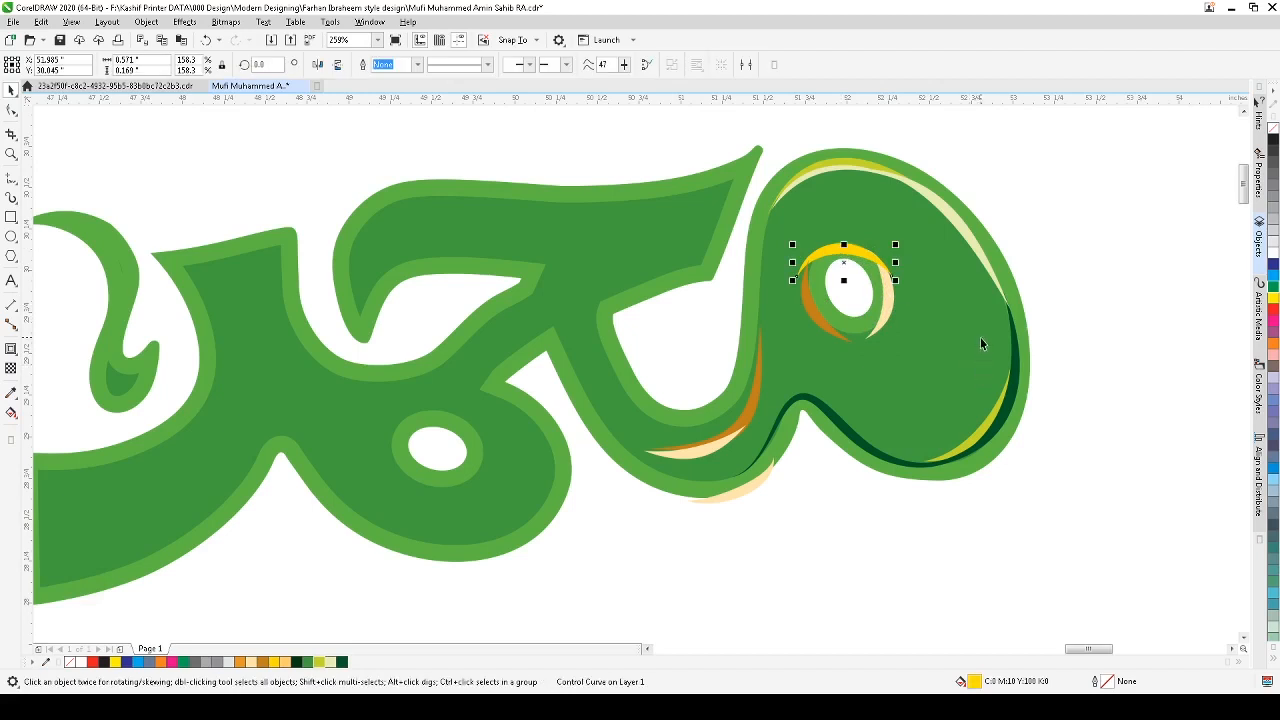
left_click_drag(895, 281, 859, 257)
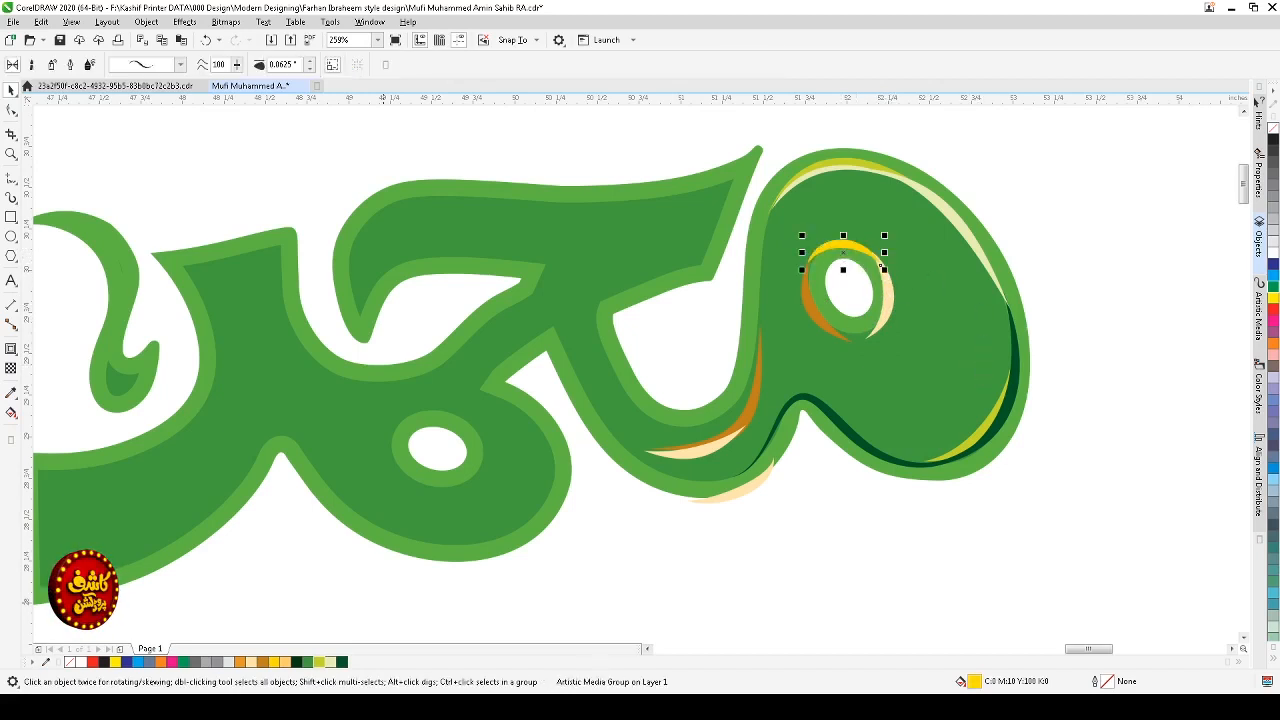
Step: Recolor the highlight above the eye hole to cream and the stroke on its right edge to dark green
left_click(328, 662)
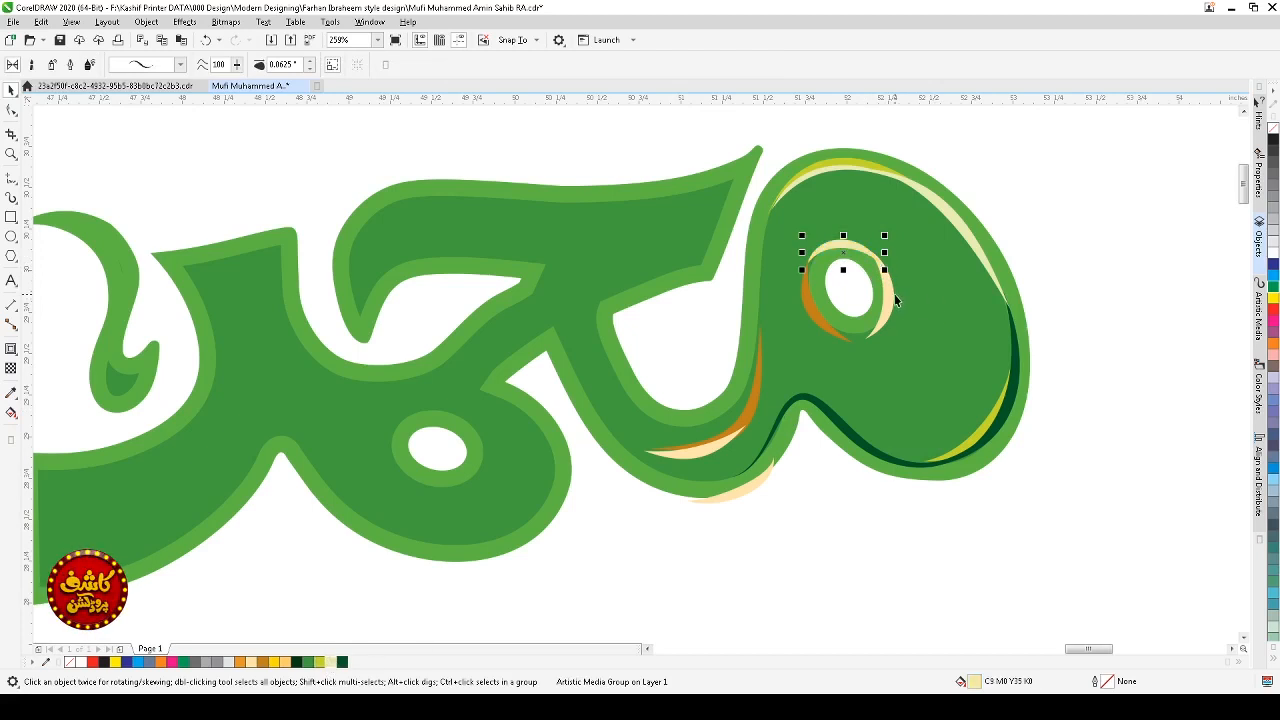
left_click(892, 308)
left_click(341, 662)
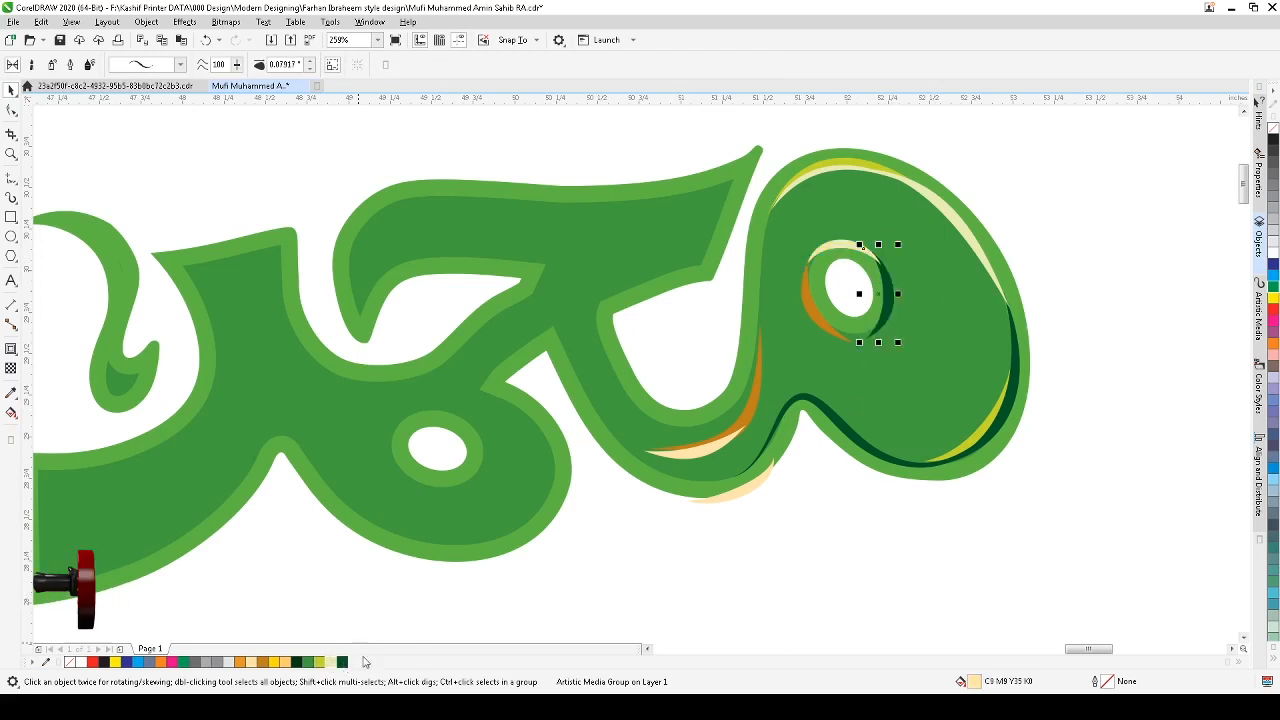
Step: Reshape the lower end of the orange stroke on the eye hole's left edge and recolor it lime green
left_click(824, 327)
key("F10")
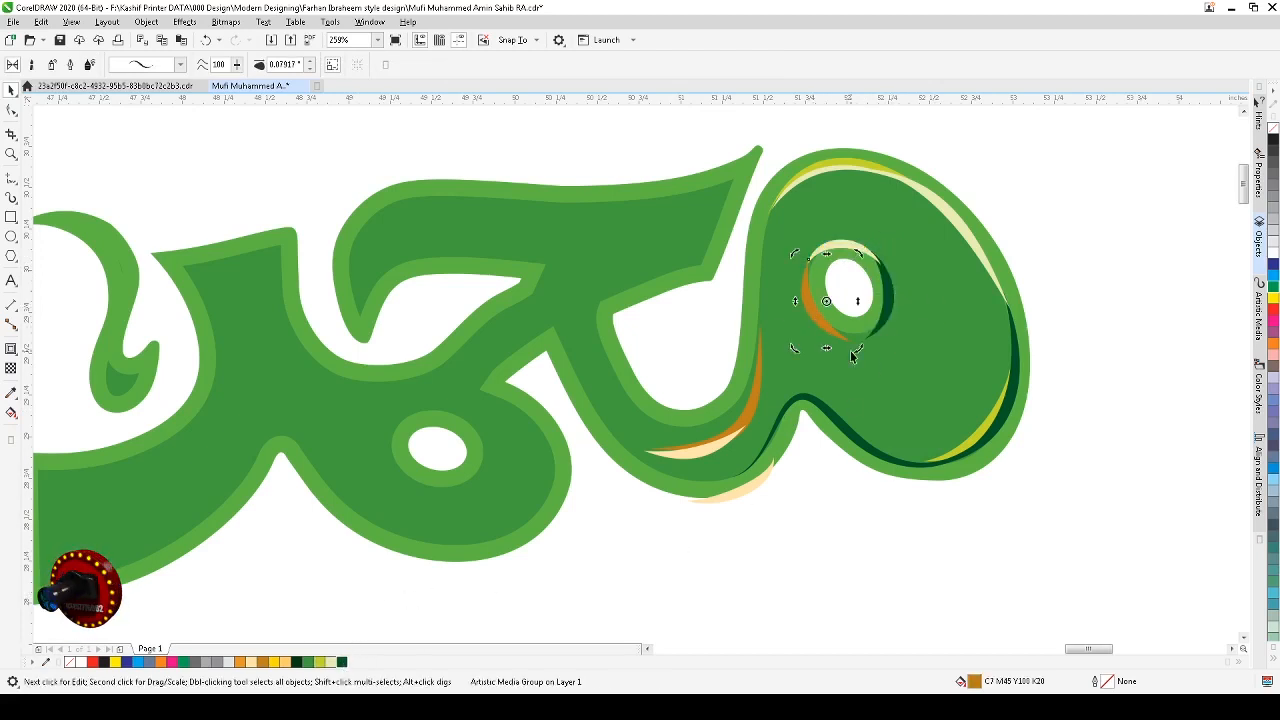
left_click(847, 339)
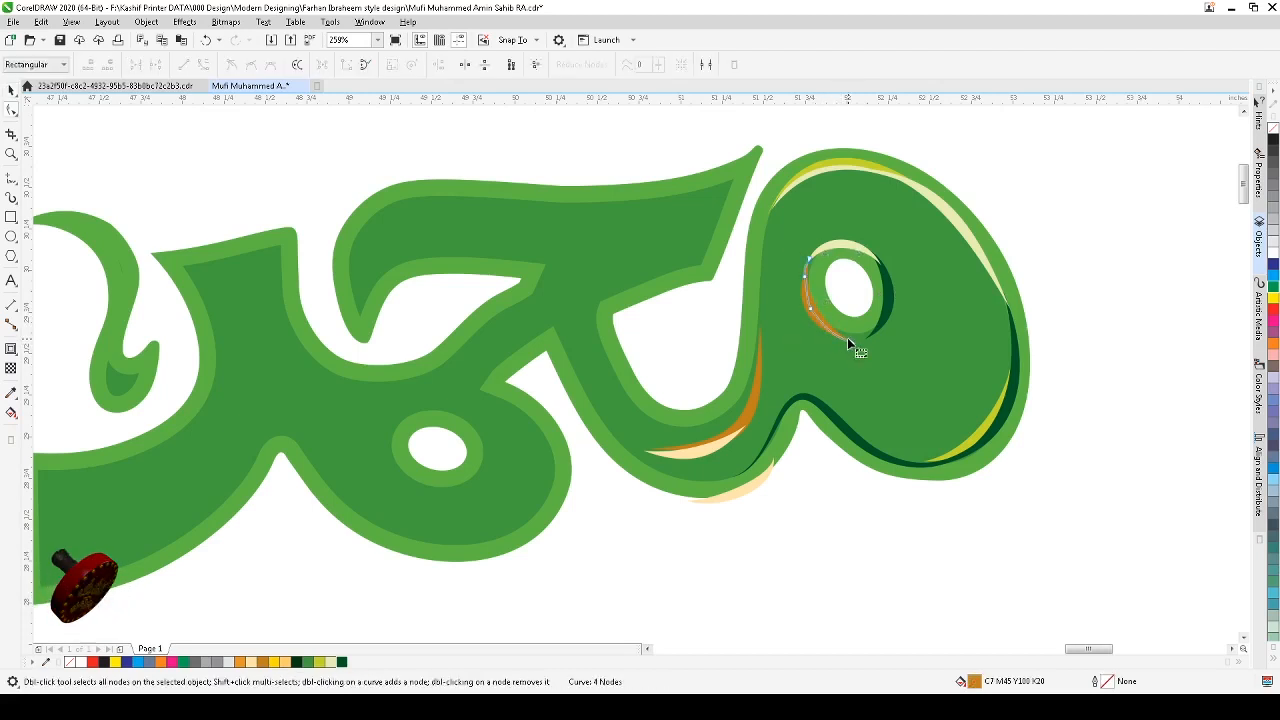
left_click_drag(854, 341, 860, 336)
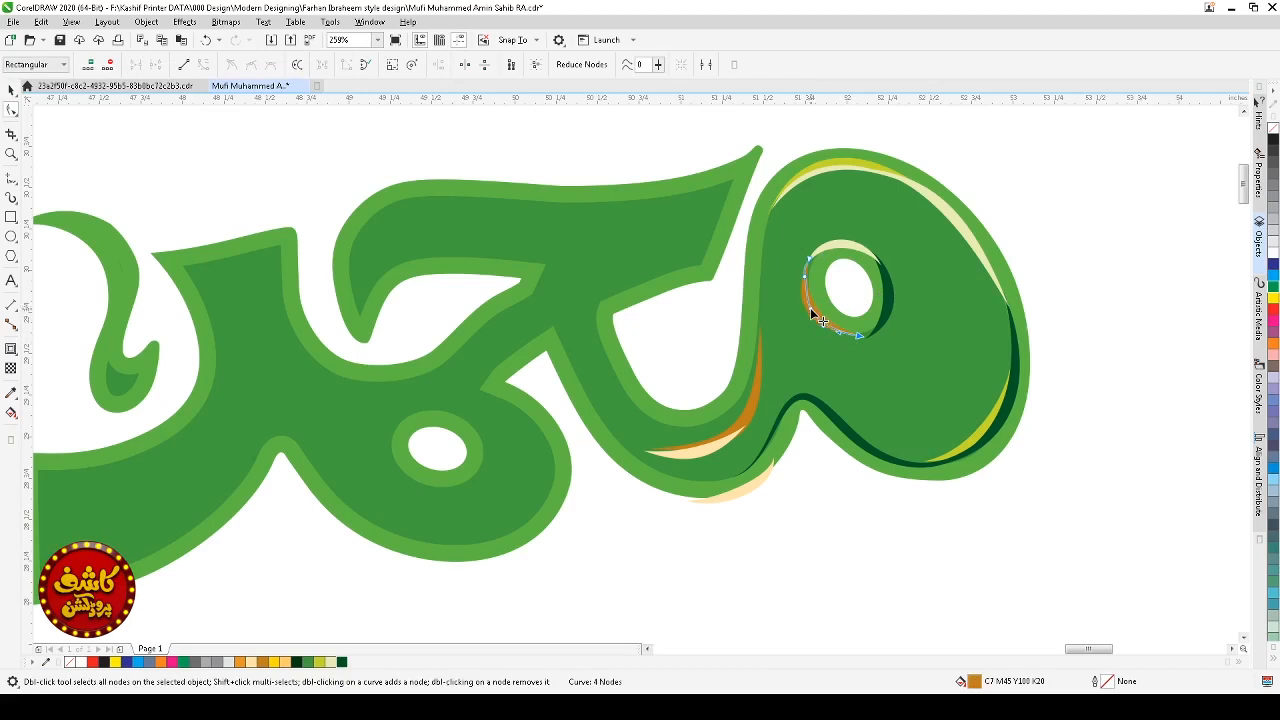
key("space")
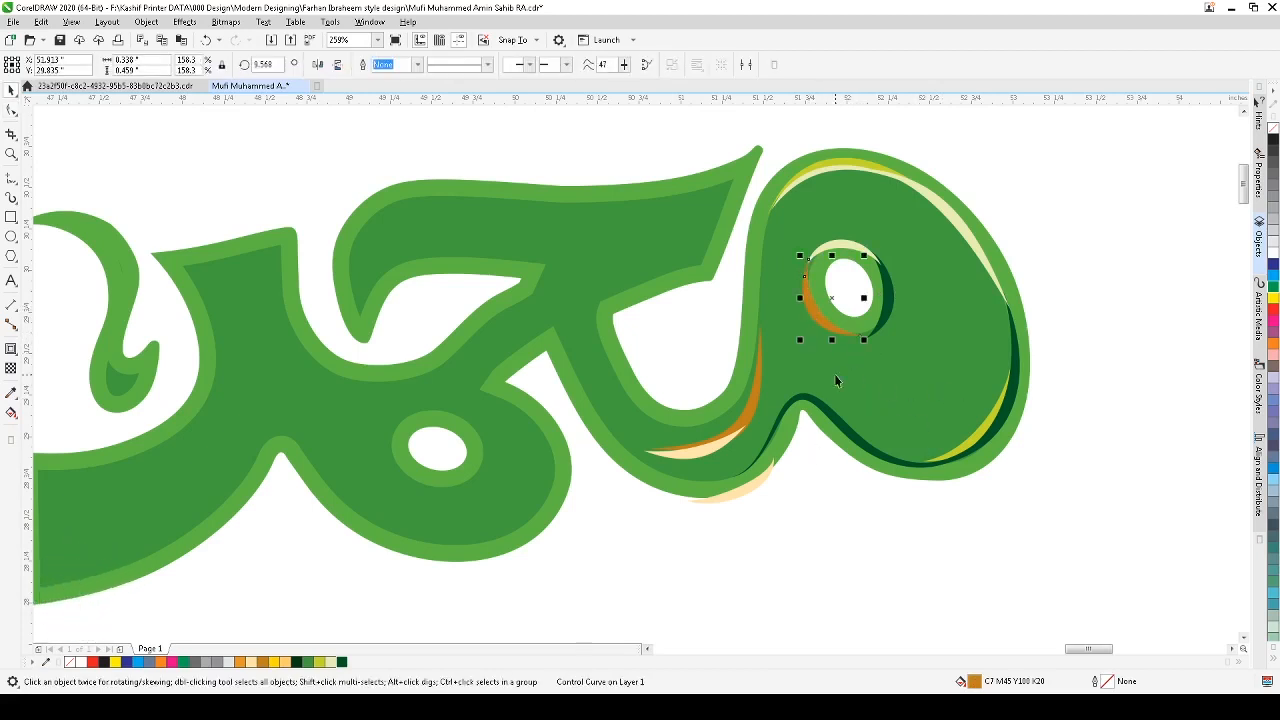
left_click(997, 580)
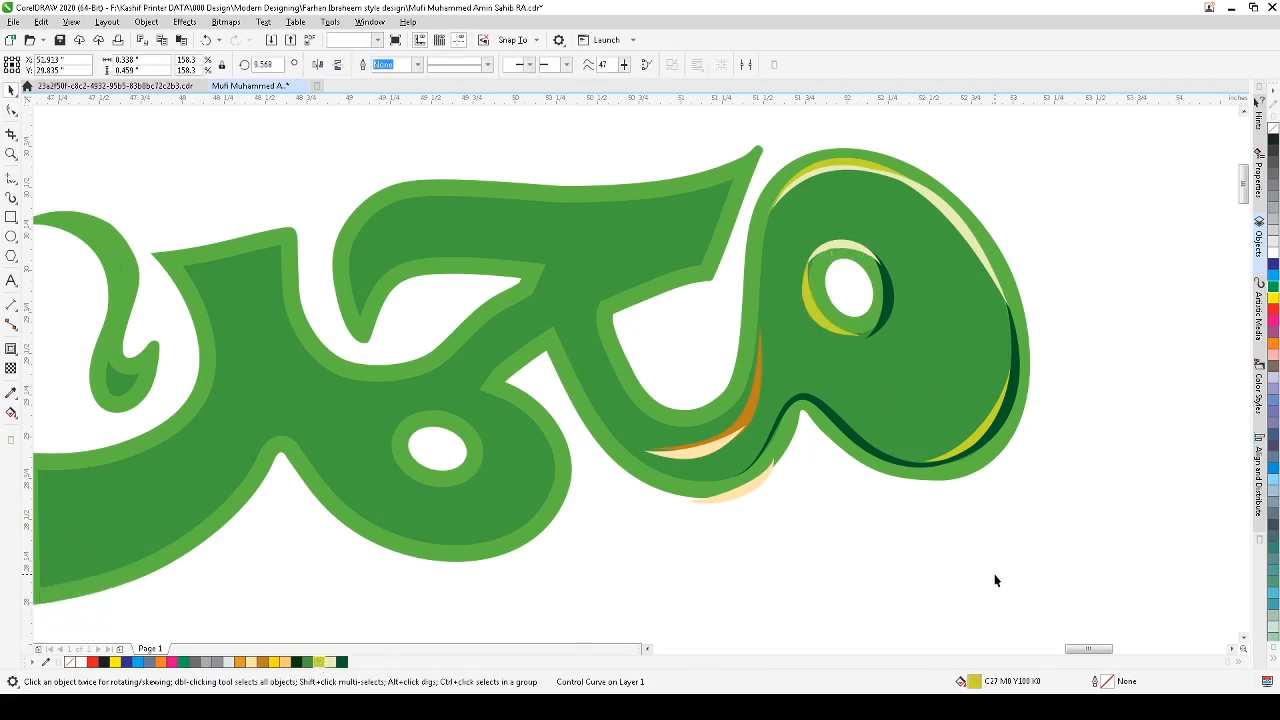
Step: Delete the orange stroke and the two cream highlights beneath the loop's lower left curve
scroll(1057, 492, "down", 3)
scroll(1088, 427, "down", 3)
key("z")
left_click_drag(1114, 343, 795, 483)
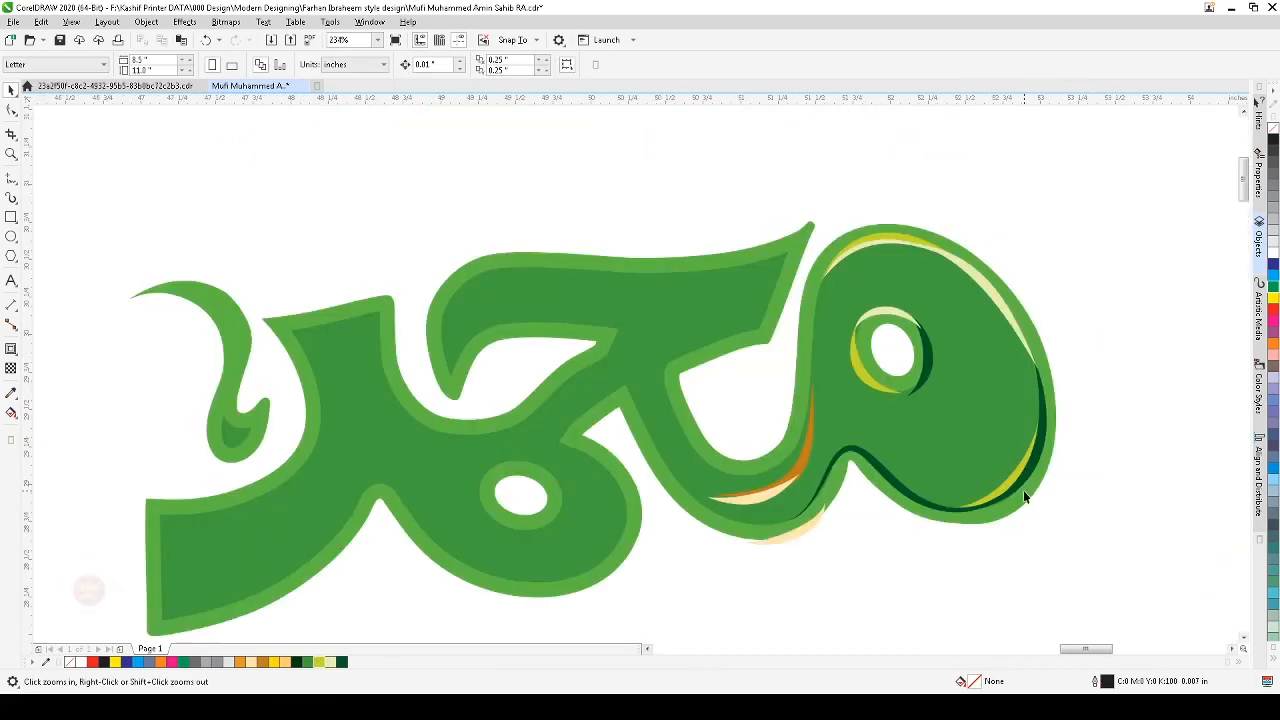
scroll(880, 551, "down", 2)
left_click_drag(1003, 354, 563, 588)
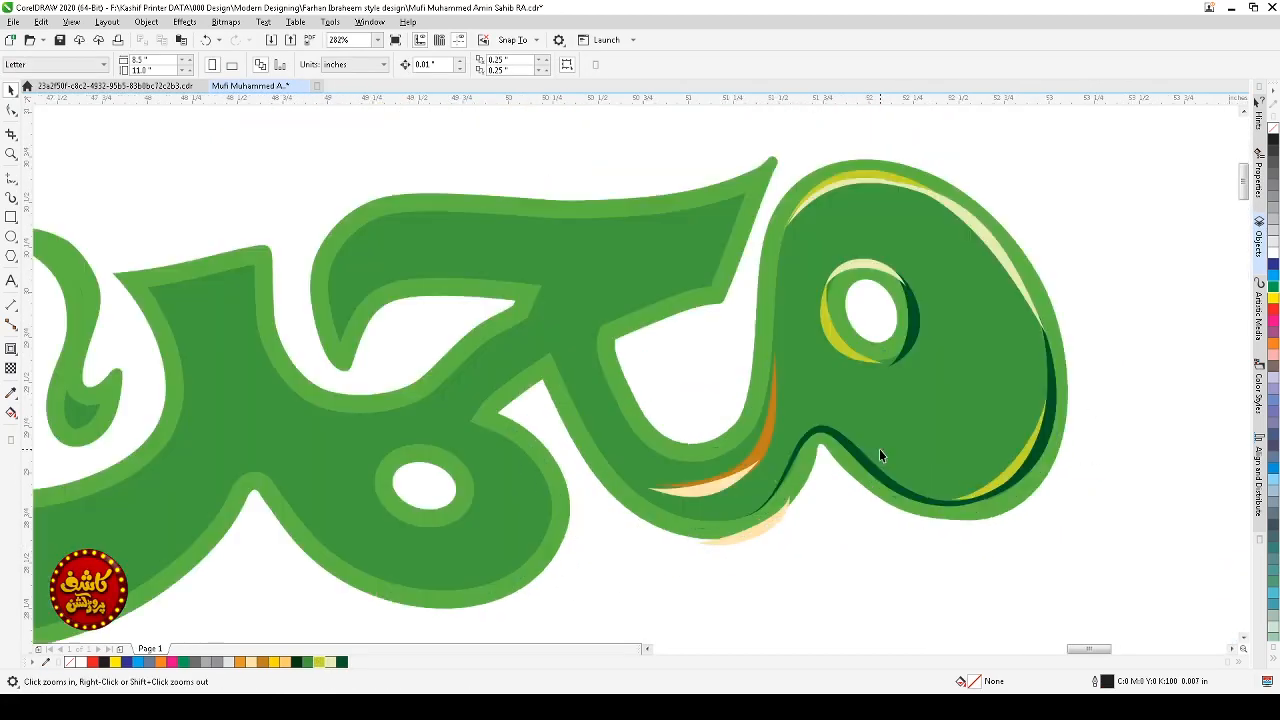
key("space")
left_click(765, 430)
key("Delete")
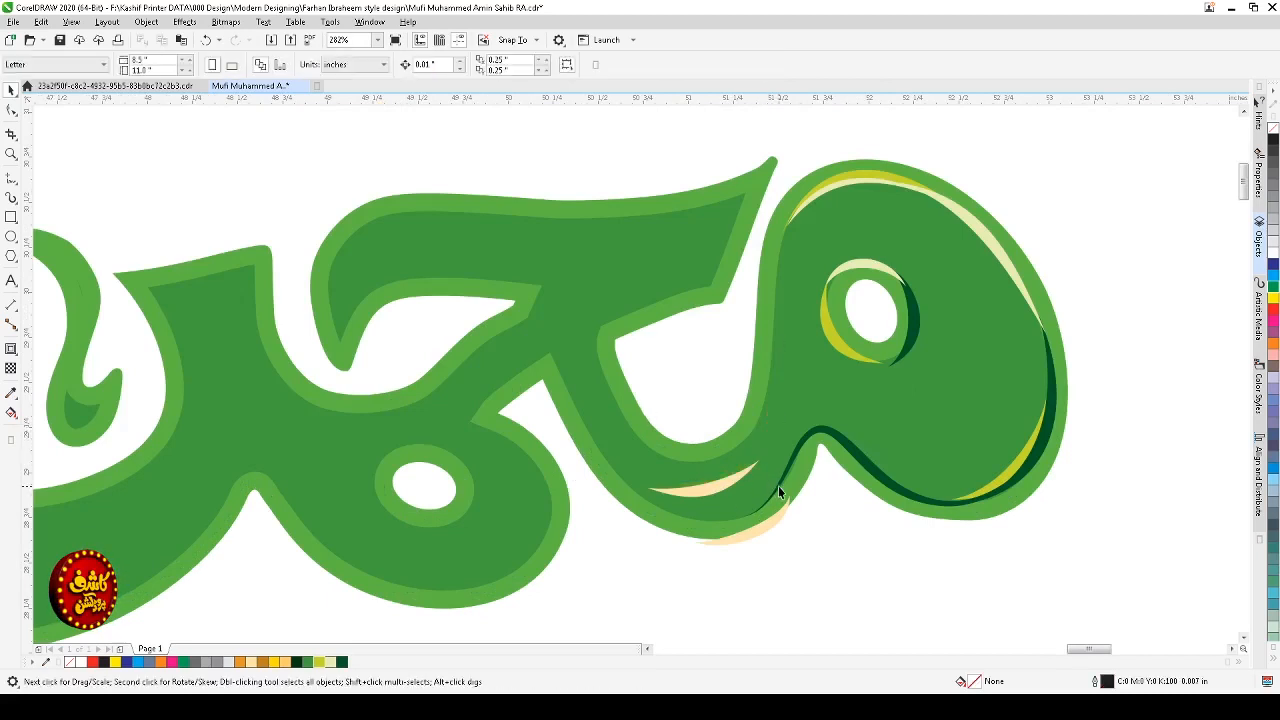
left_click(722, 490)
key("Delete")
left_click(752, 528)
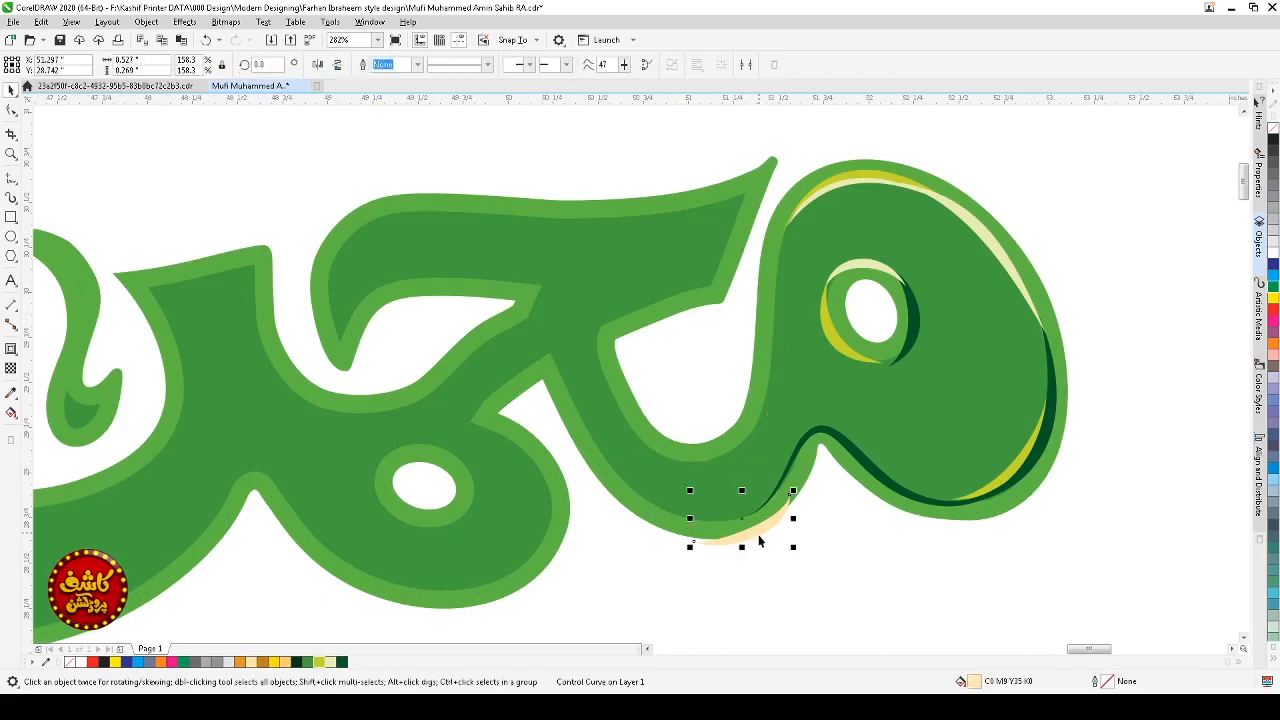
key("Delete")
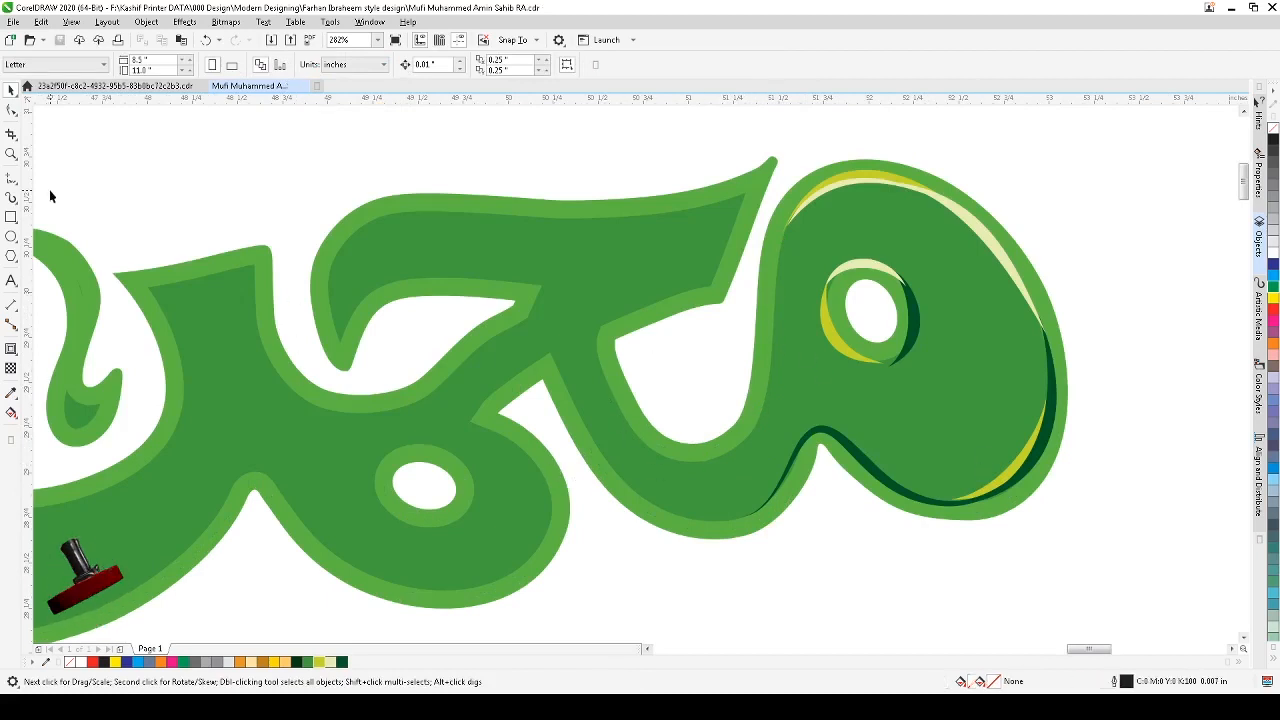
Step: Draw an artistic media stroke along the loop's inner left edge down to its bottom curve and color it lime green
left_click(11, 197)
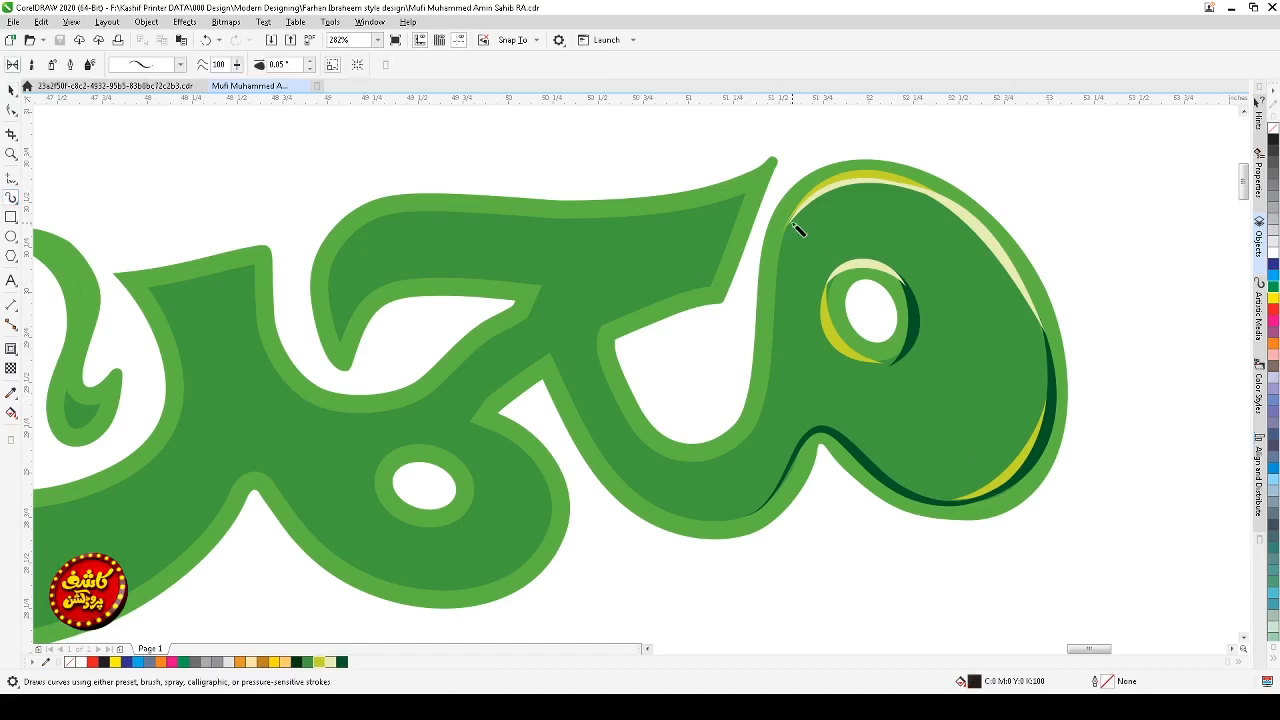
mouse_move(800, 223)
left_mouse_down()
mouse_move(770, 384)
mouse_move(744, 443)
mouse_move(683, 464)
mouse_move(622, 420)
left_mouse_up()
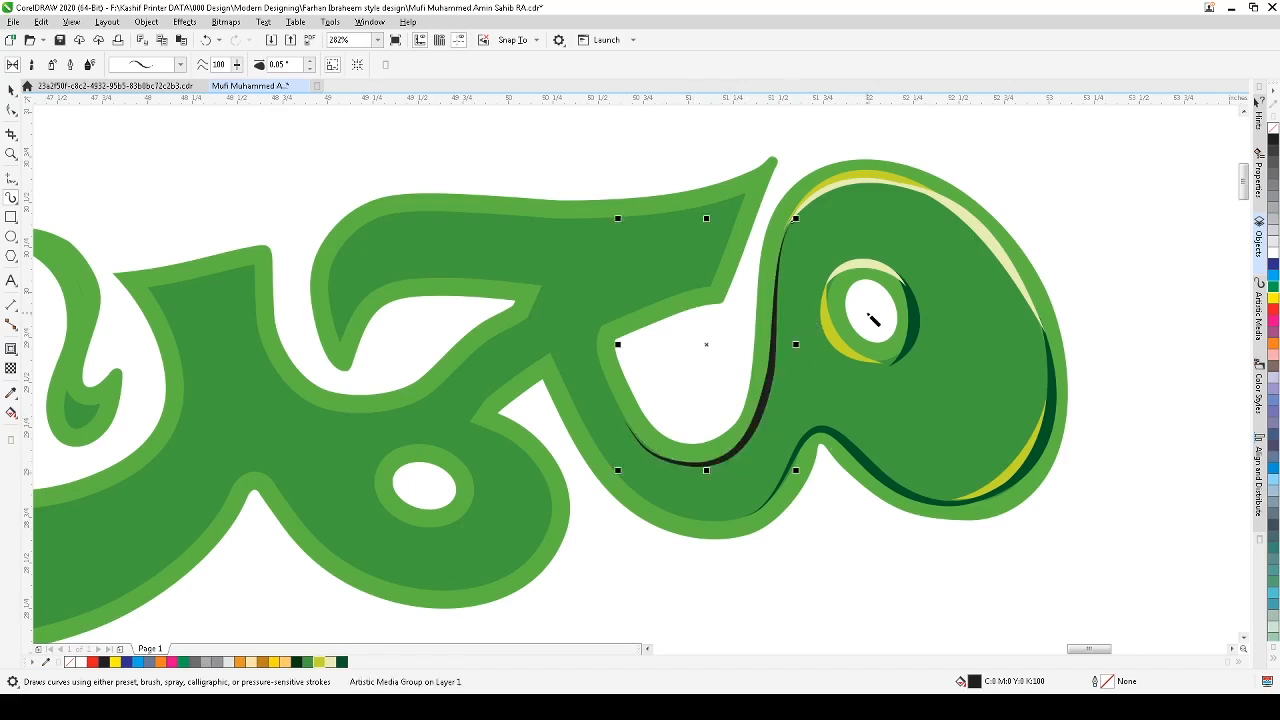
key("space")
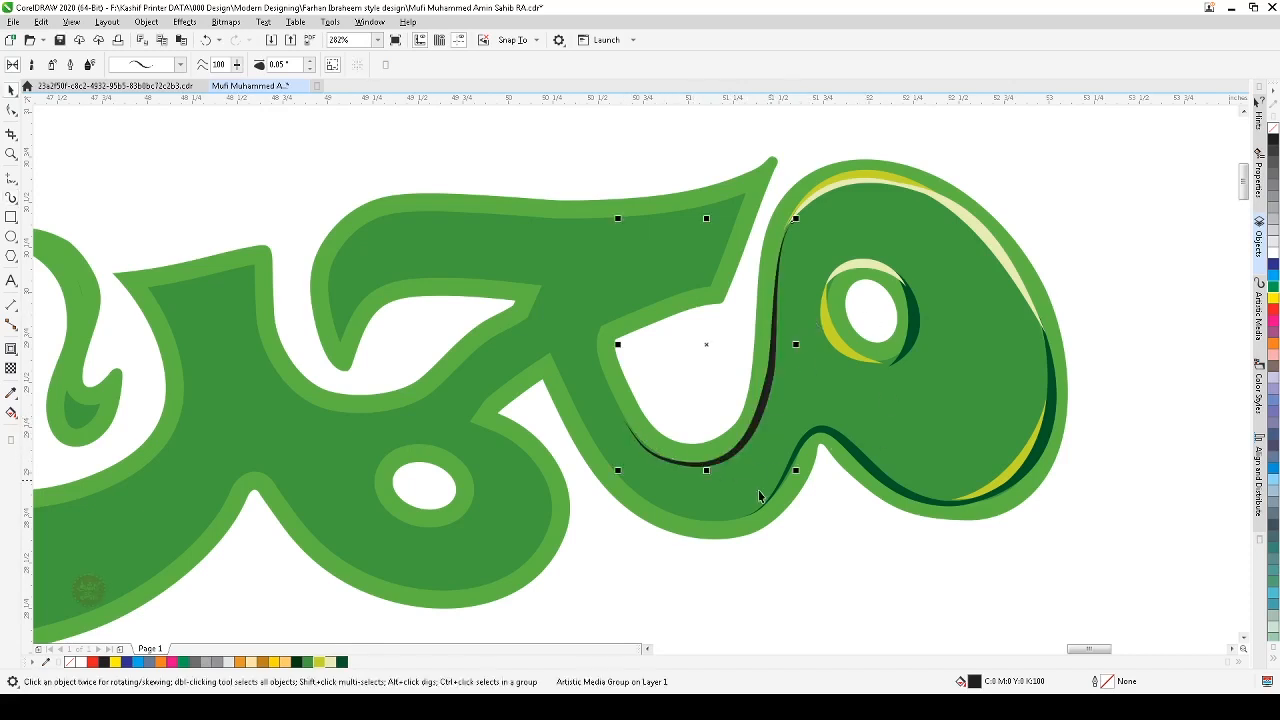
left_click(320, 663)
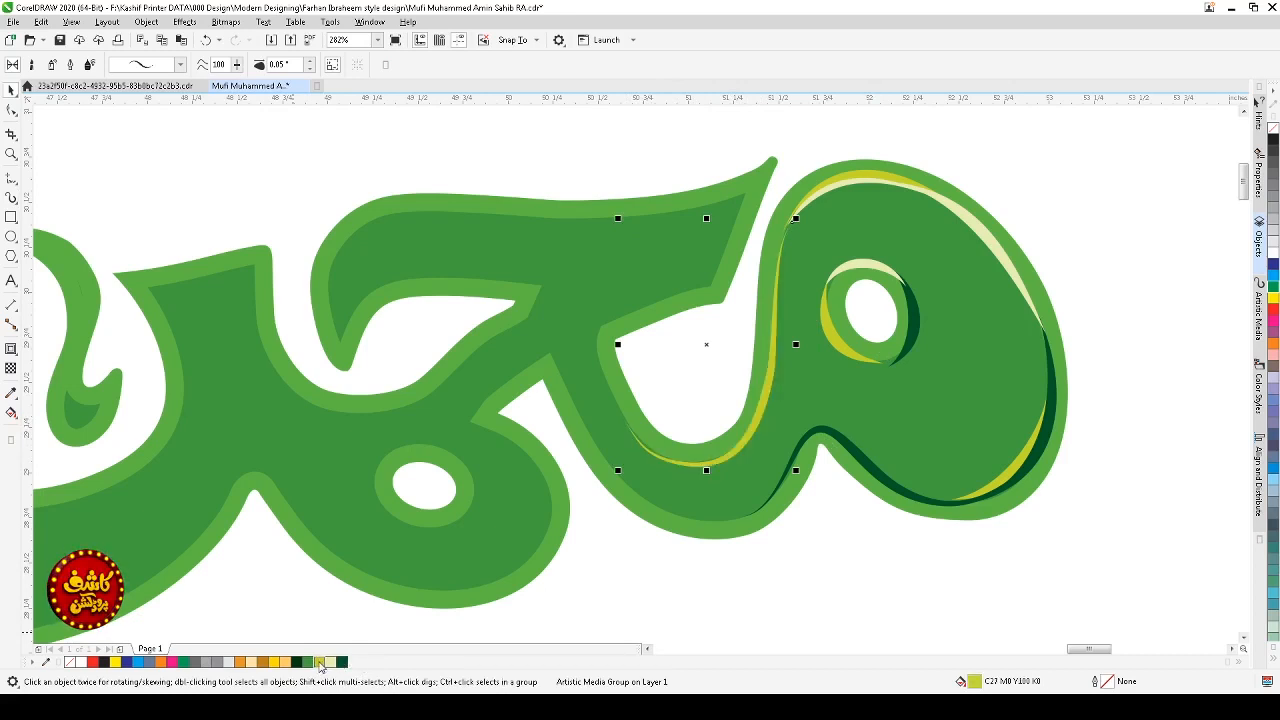
Step: Draw a cream artistic media stroke along the loop's upper-left inner edge and nudge it slightly left
key("space")
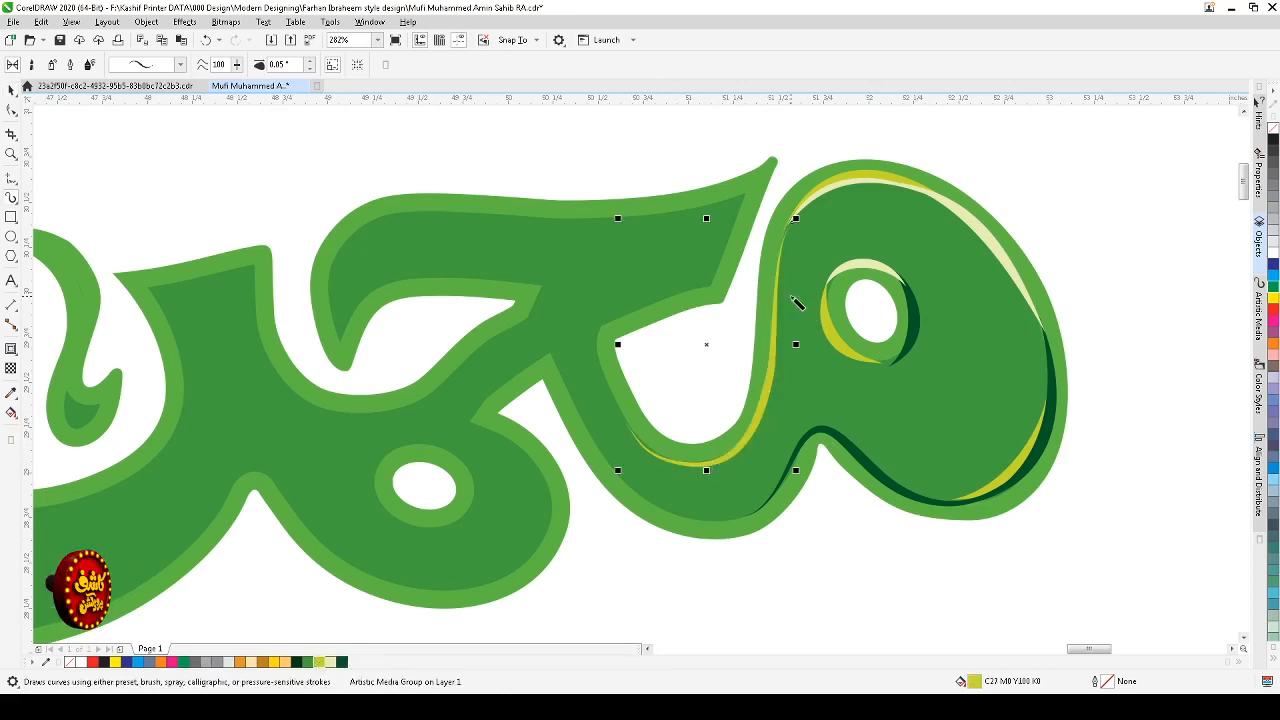
mouse_move(817, 203)
left_mouse_down()
mouse_move(788, 262)
mouse_move(786, 386)
left_mouse_up()
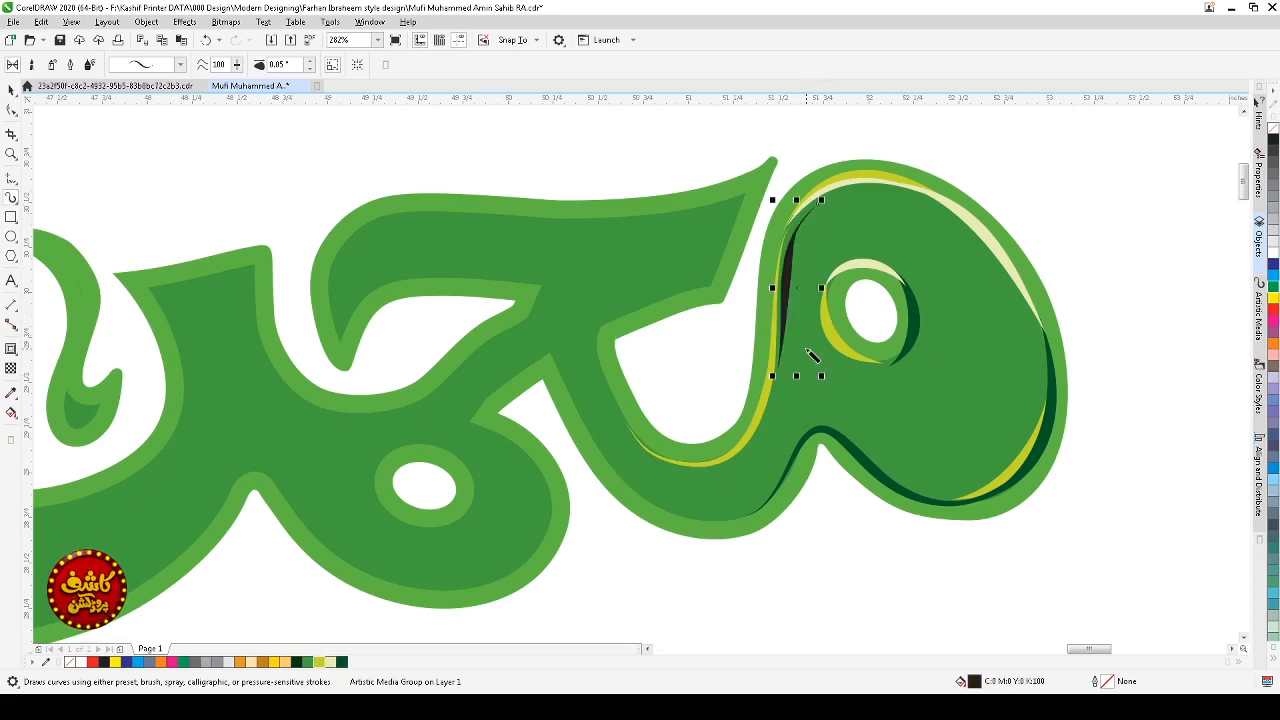
left_click(331, 663)
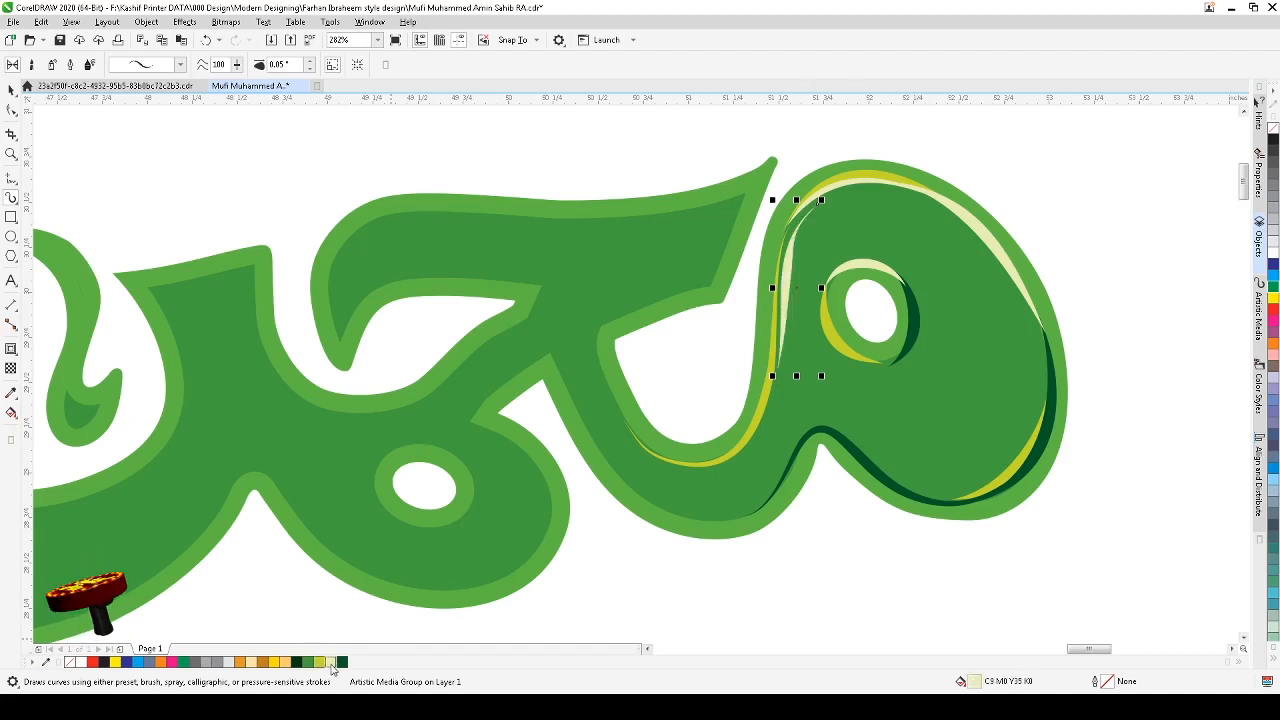
key("space")
left_click(799, 289)
key("space")
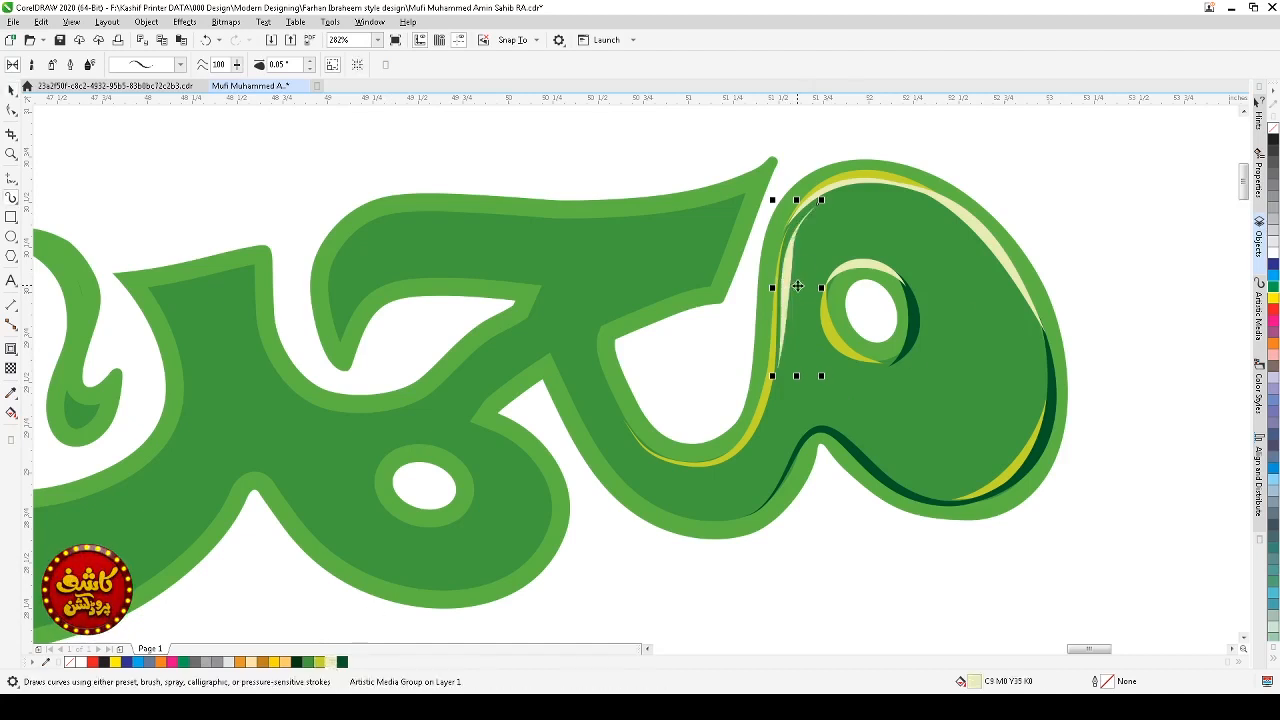
key("space")
left_click_drag(797, 288, 793, 289)
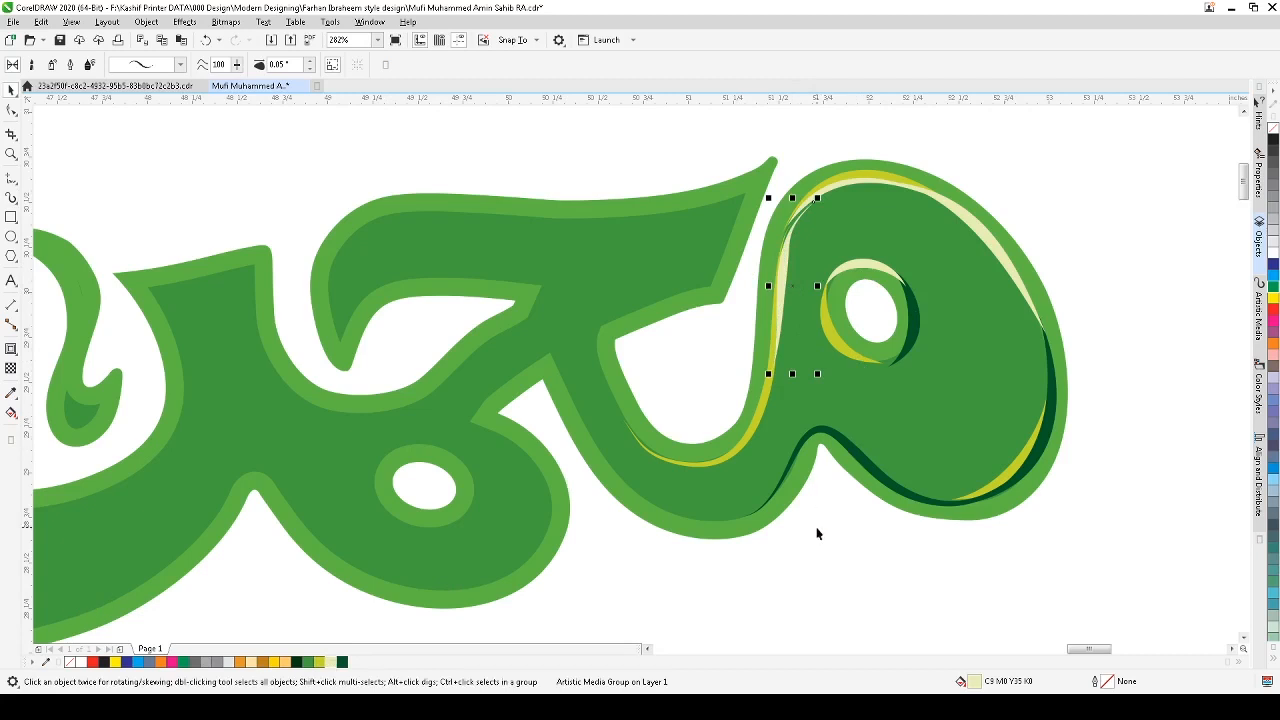
left_click(826, 561)
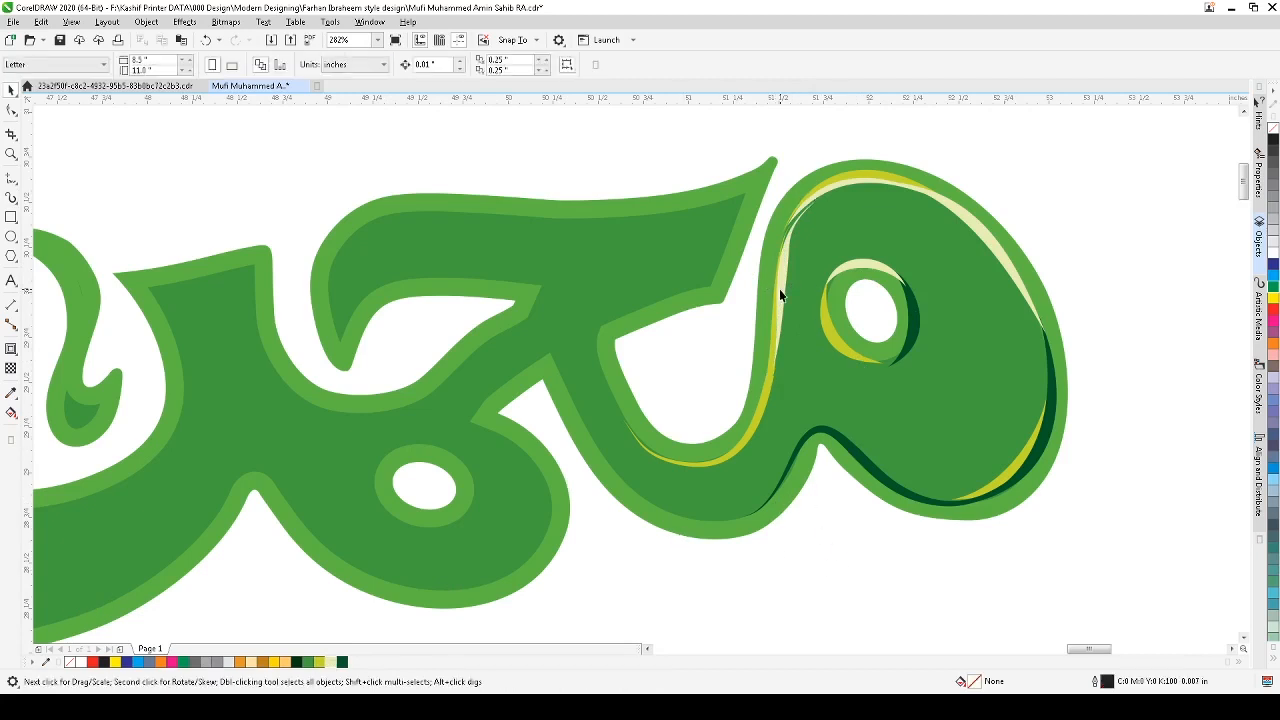
Step: Draw a lime green artistic media stroke along the top inner edge of the loop
left_click(781, 295)
left_click(839, 597)
scroll(839, 597, "down", 1)
key("F2")
left_click_drag(1014, 314, 594, 644)
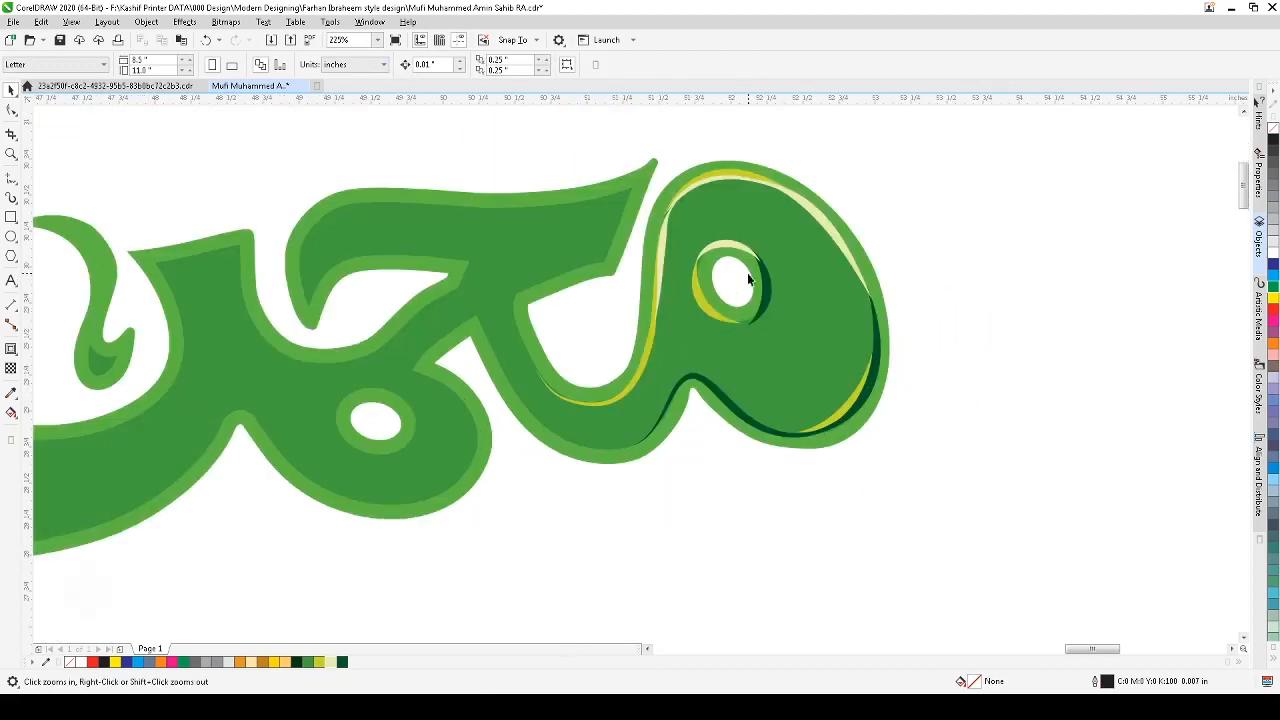
left_click(13, 200)
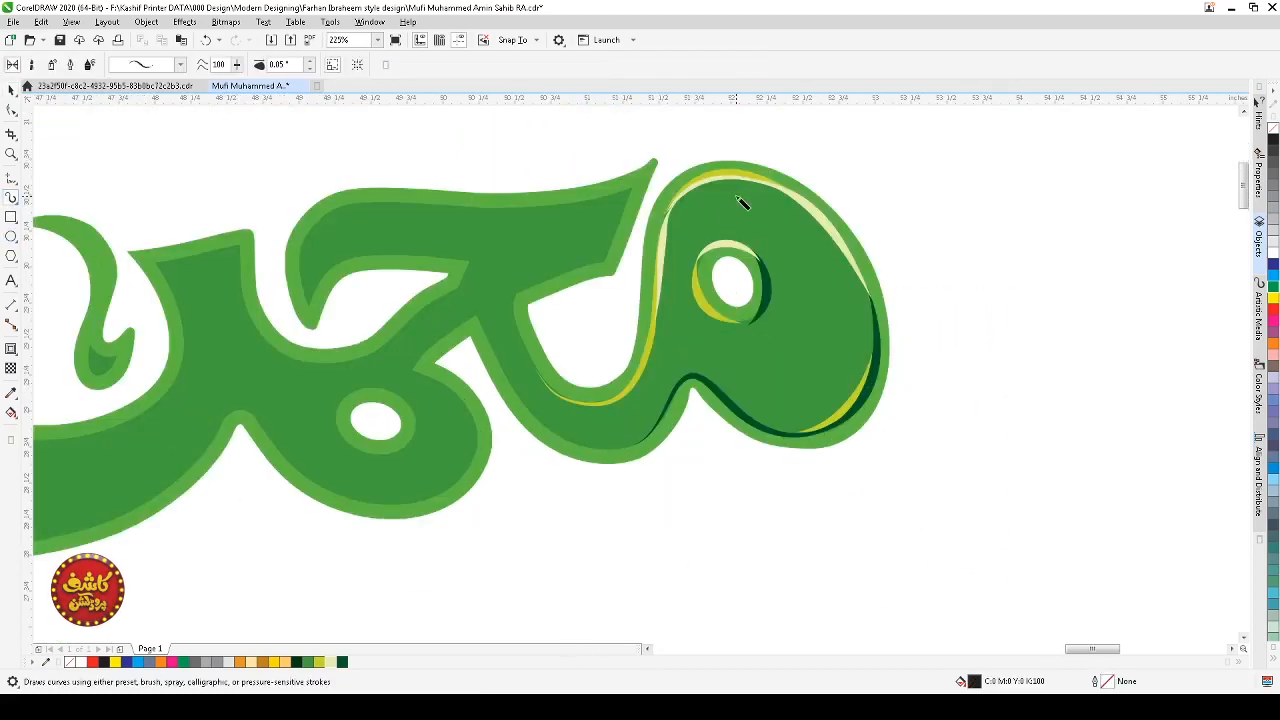
mouse_move(785, 200)
left_mouse_down()
mouse_move(760, 189)
mouse_move(691, 203)
mouse_move(674, 243)
left_mouse_up()
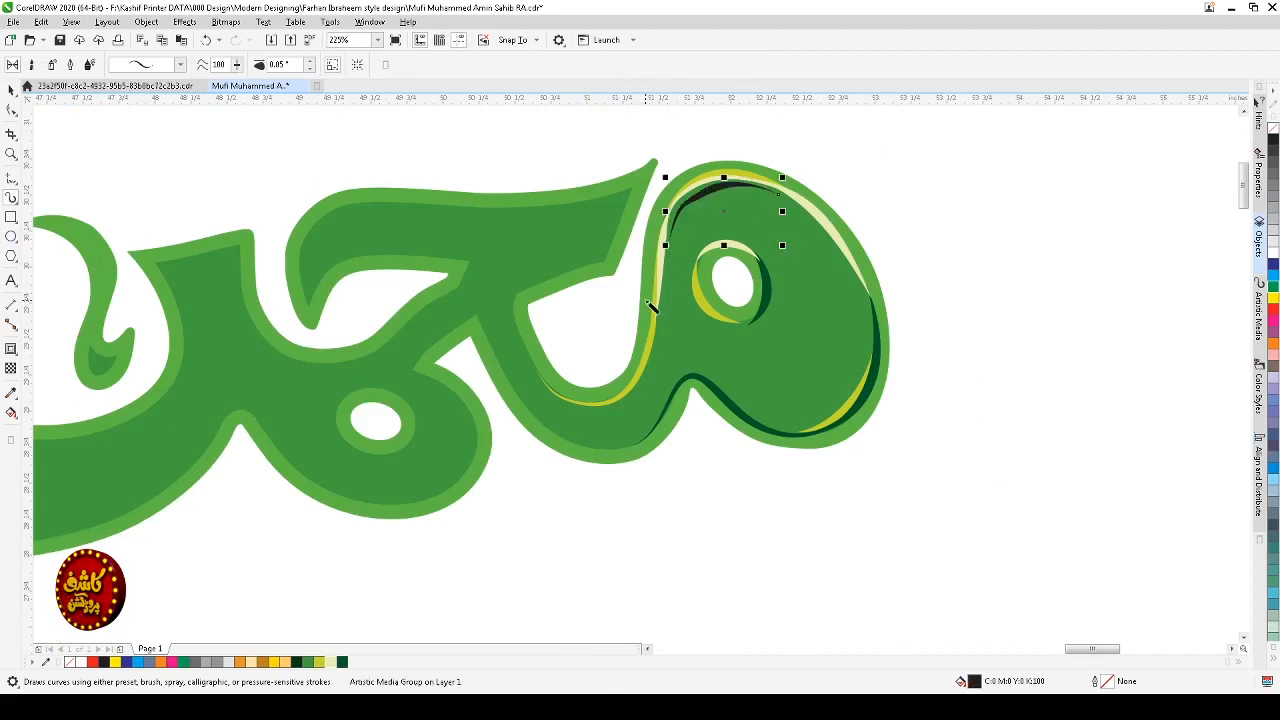
key("F10")
left_click(729, 184)
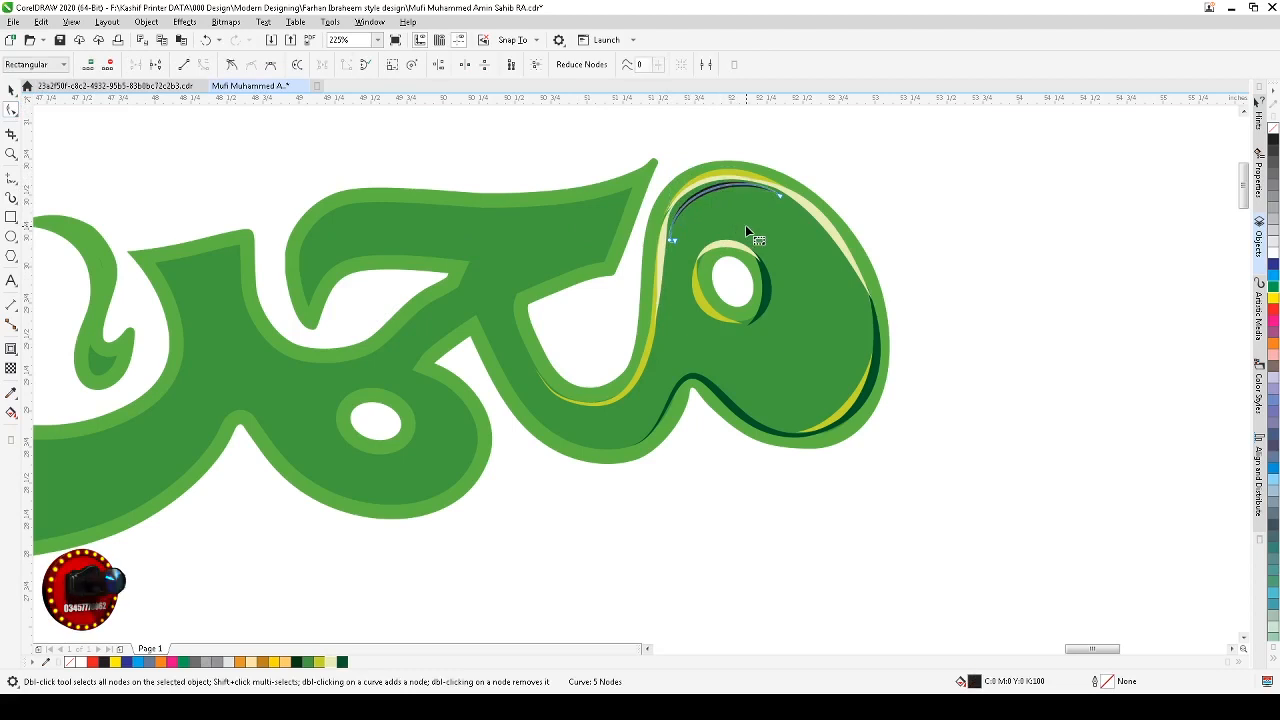
key("space")
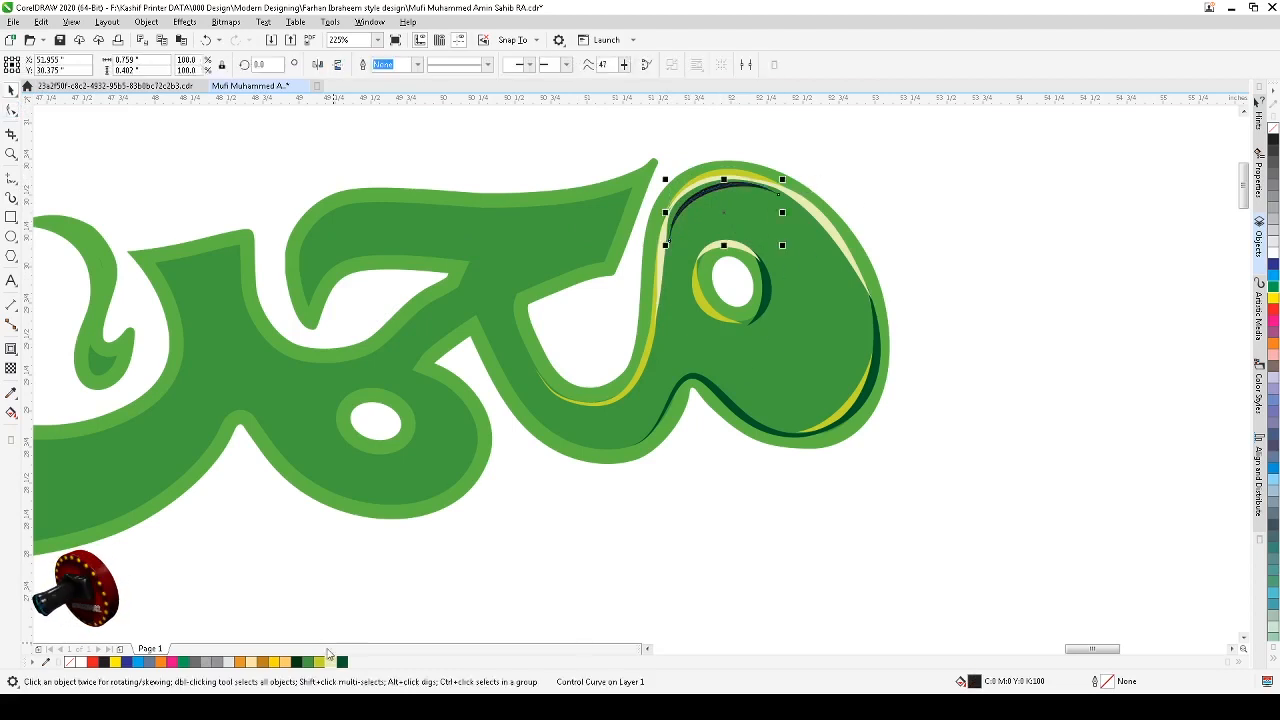
left_click(322, 662)
left_click(1014, 551)
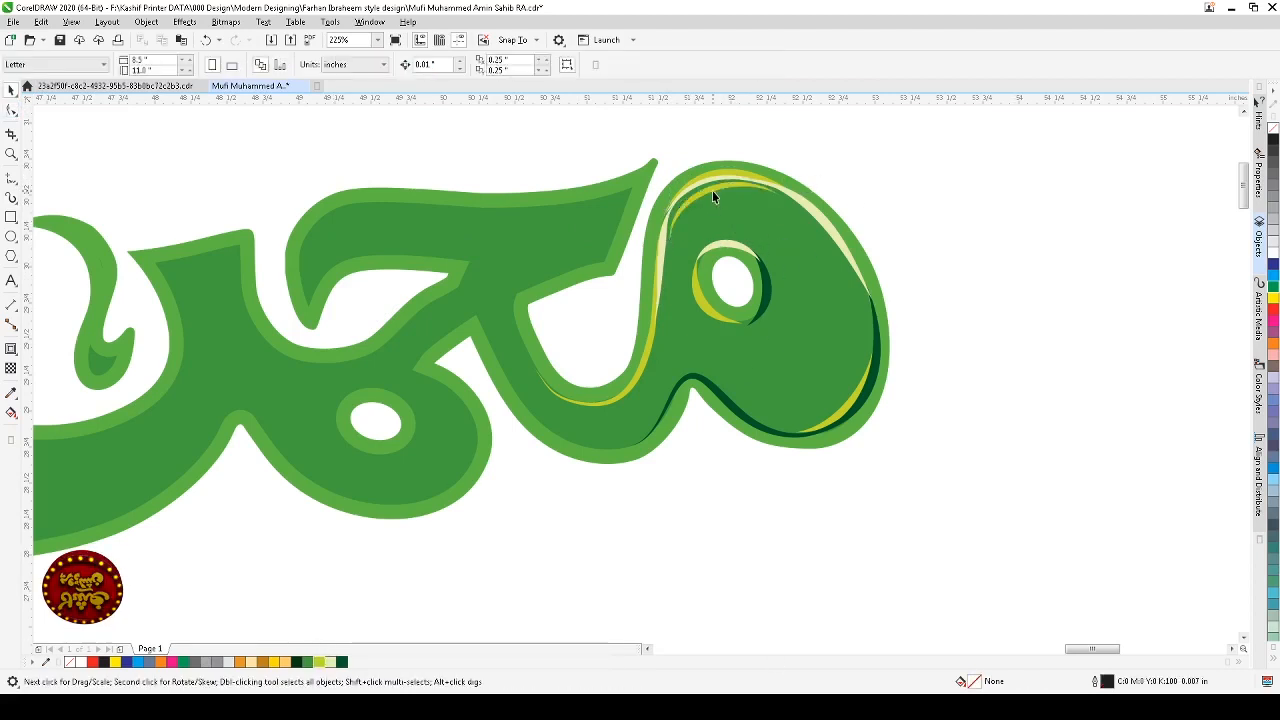
Step: Draw an artistic media stroke over the bump on the loop's lower edge and color it cream
left_click(712, 190)
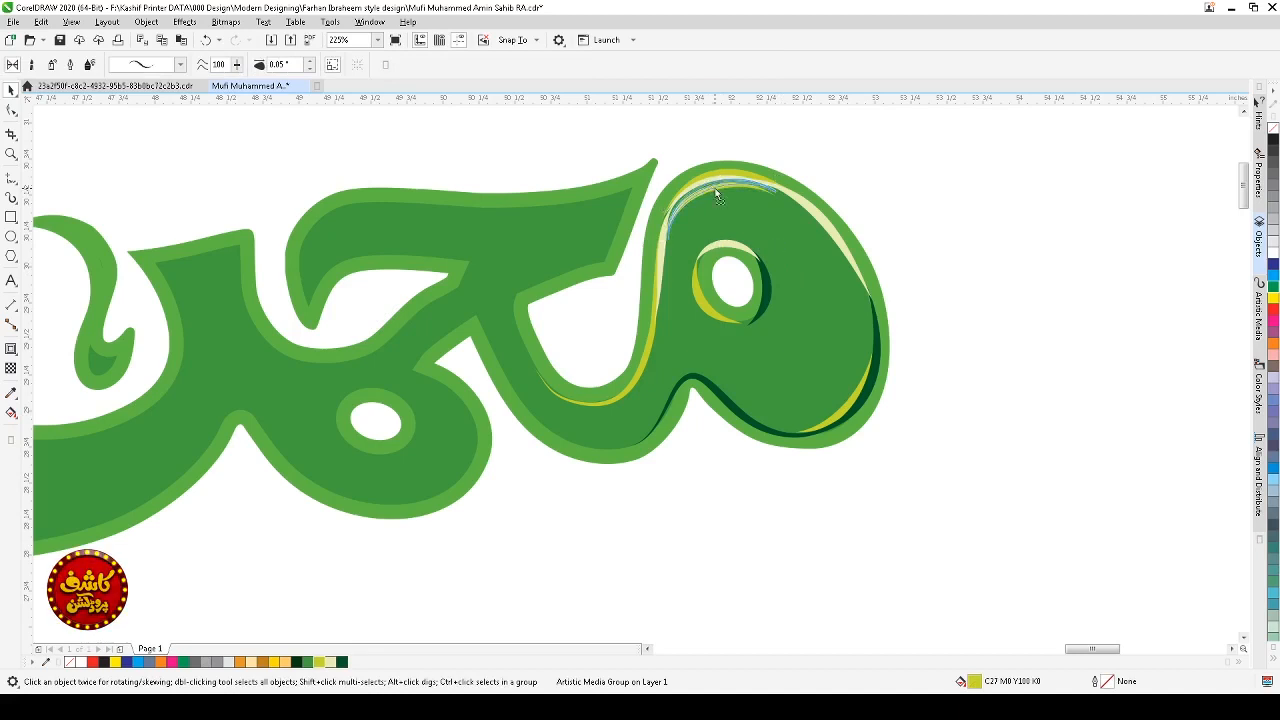
left_click(916, 441)
scroll(916, 441, "down", 2)
key("F2")
mouse_move(962, 263)
left_mouse_down()
mouse_move(672, 455)
mouse_move(495, 464)
left_mouse_up()
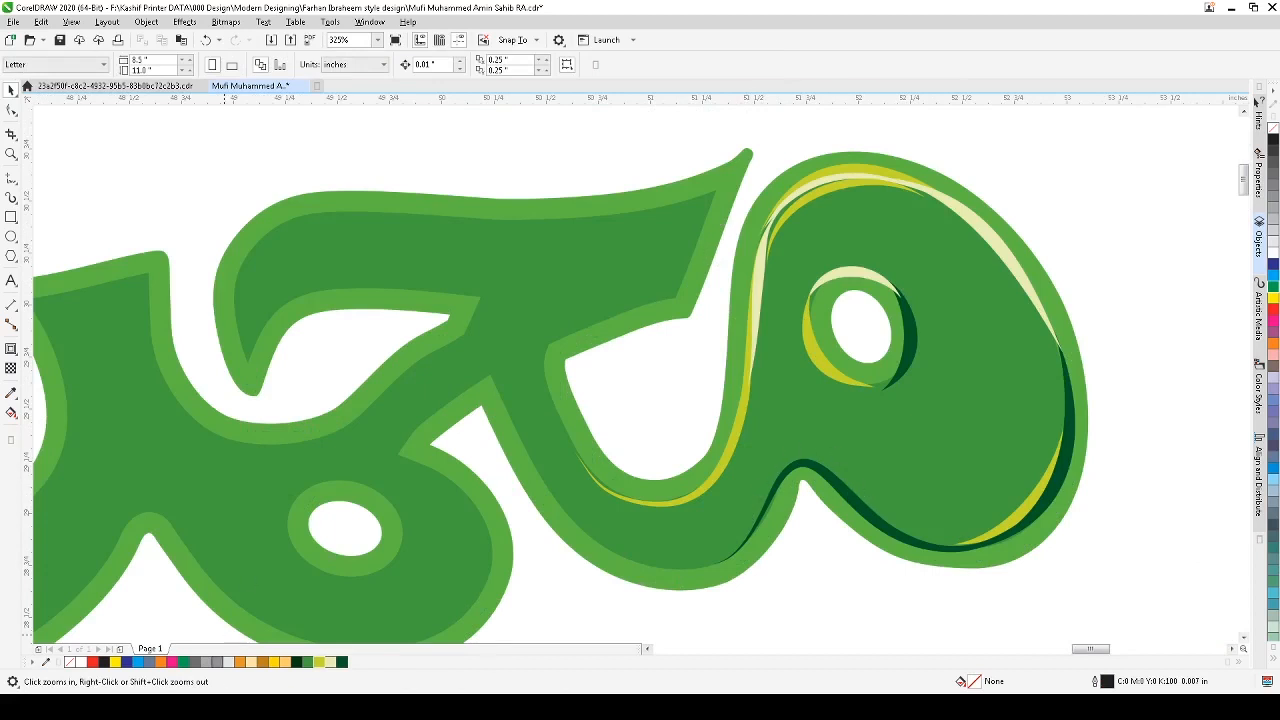
left_click(12, 197)
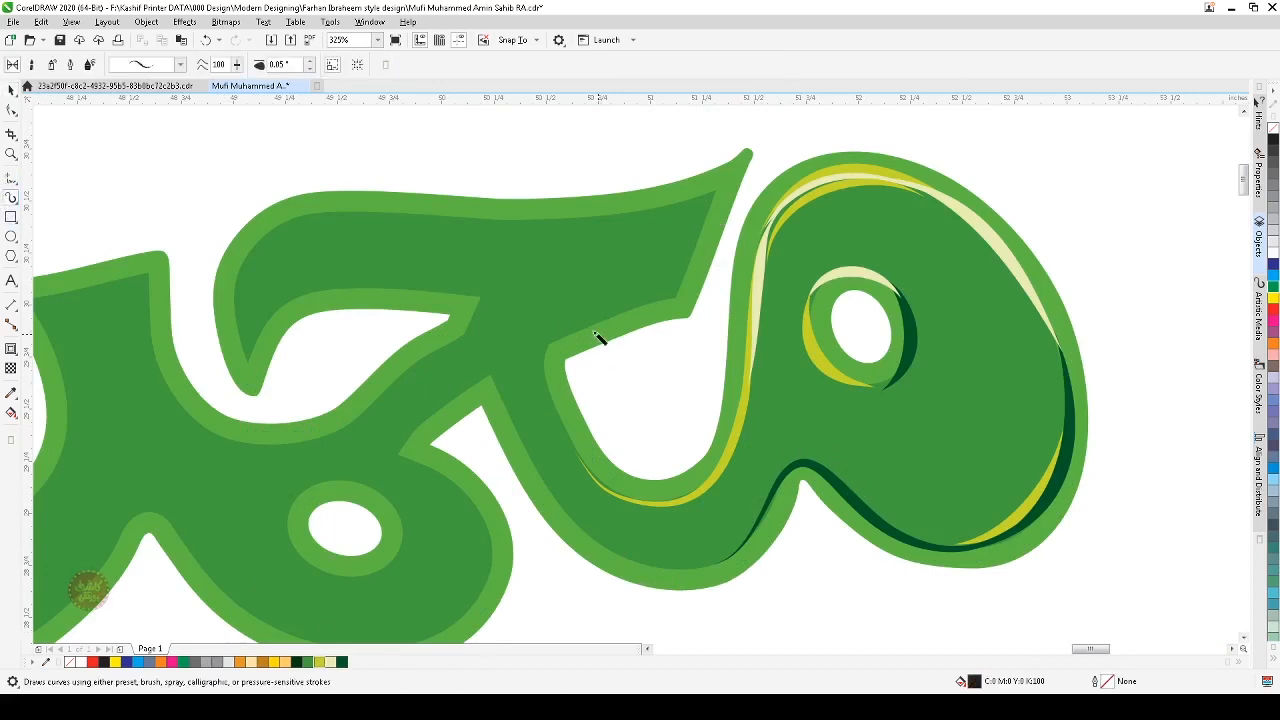
mouse_move(870, 502)
left_mouse_down()
mouse_move(838, 461)
mouse_move(794, 451)
mouse_move(758, 522)
left_mouse_up()
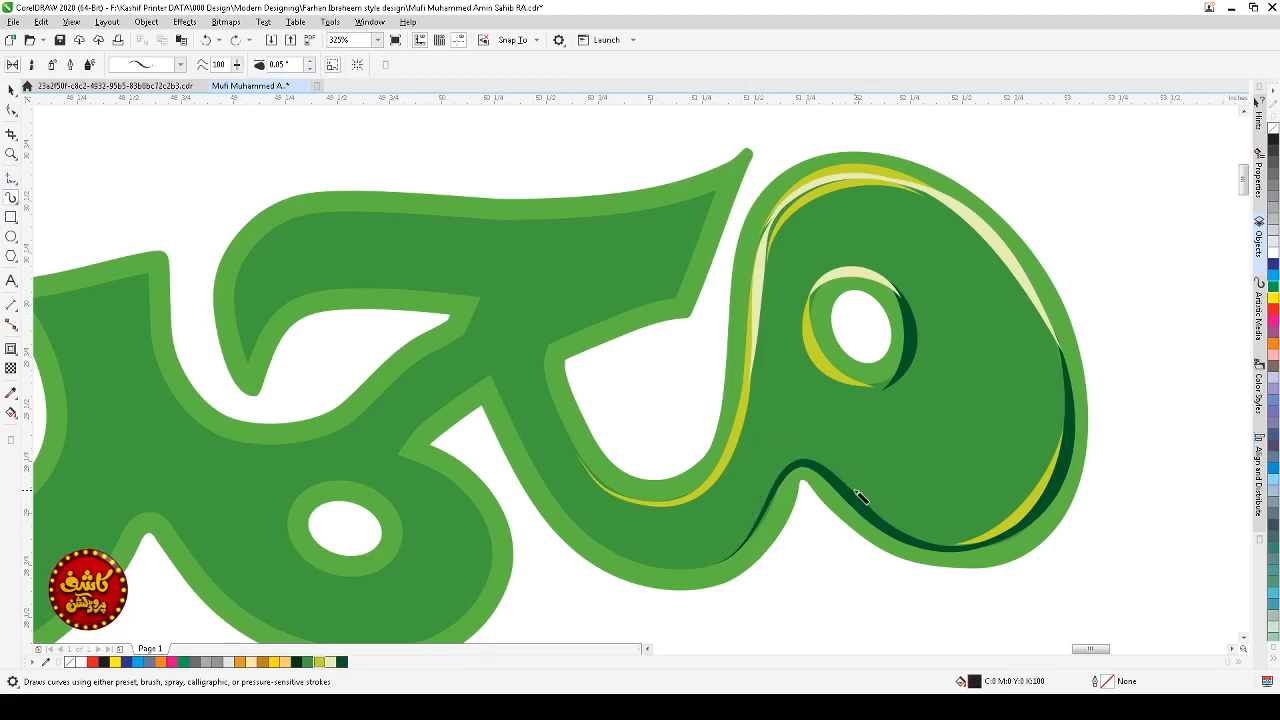
mouse_move(856, 491)
left_mouse_down()
mouse_move(812, 459)
mouse_move(788, 472)
mouse_move(749, 546)
left_mouse_up()
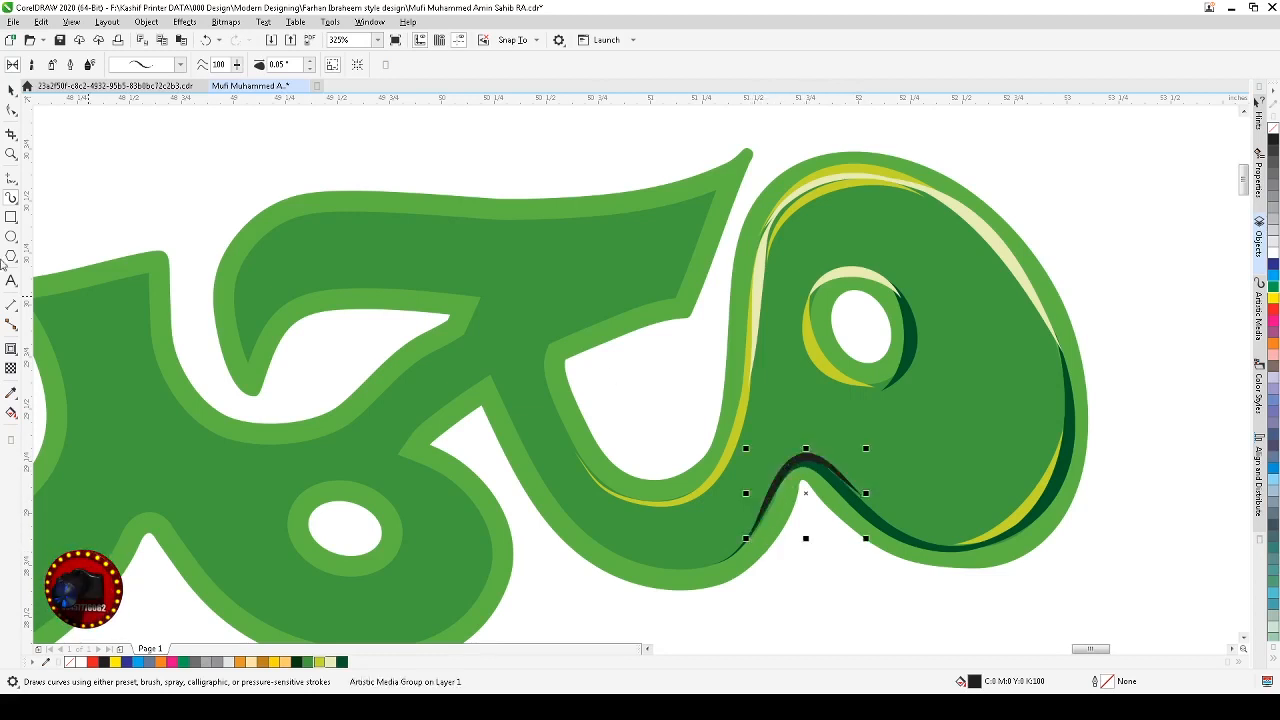
left_click(11, 92)
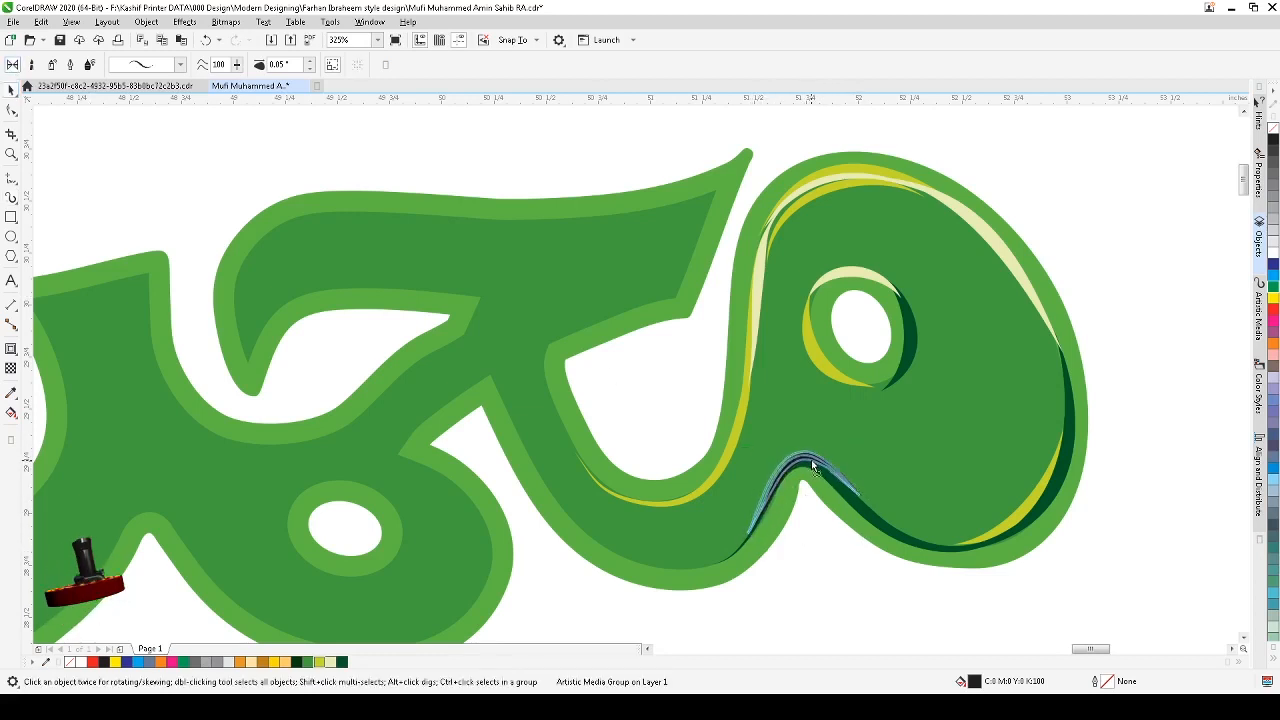
left_click(811, 467)
left_click(333, 663)
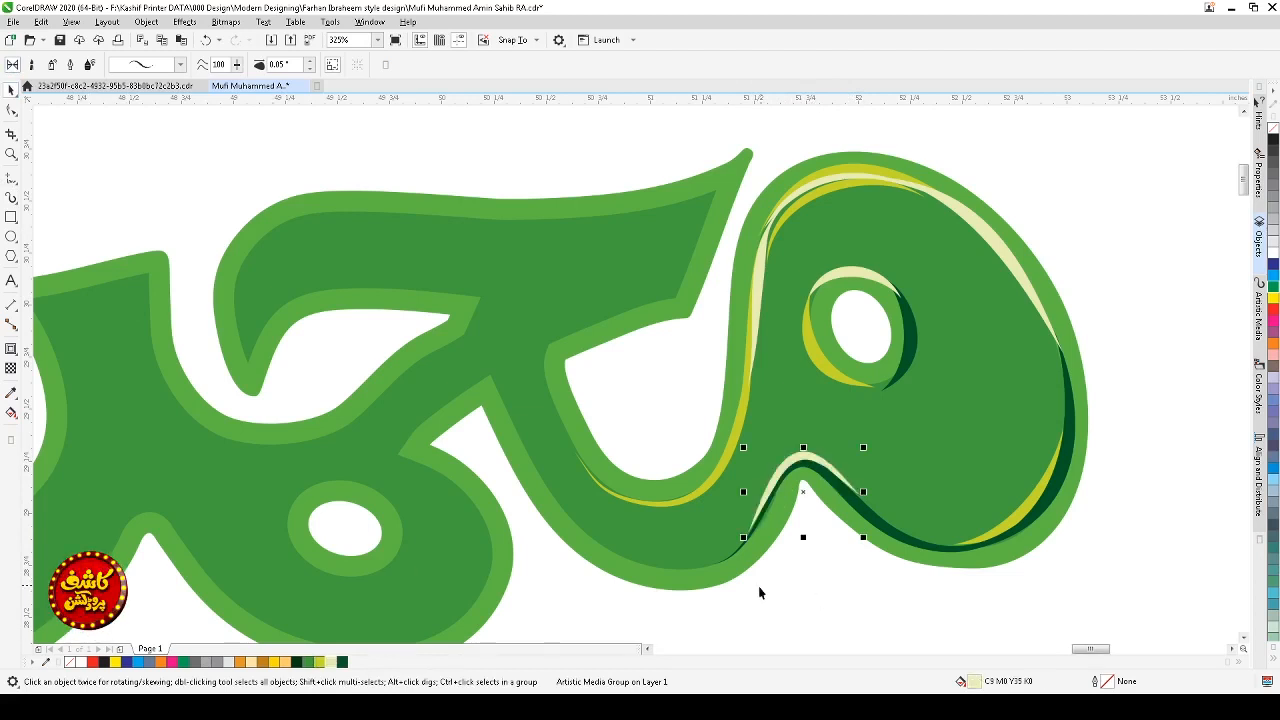
Step: Draw an artistic media stroke along the lower inner curve left of the loop, then reshape it by moving its end and deleting a node
left_click(858, 597)
key("i")
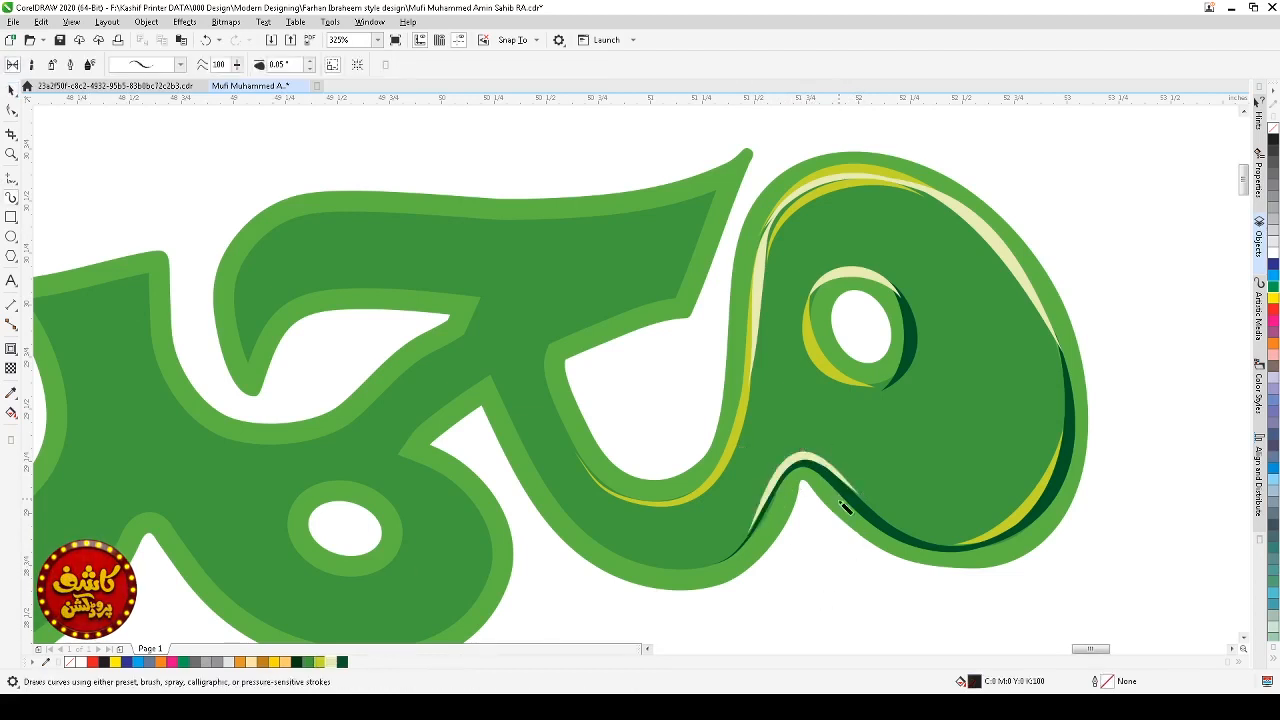
key("space")
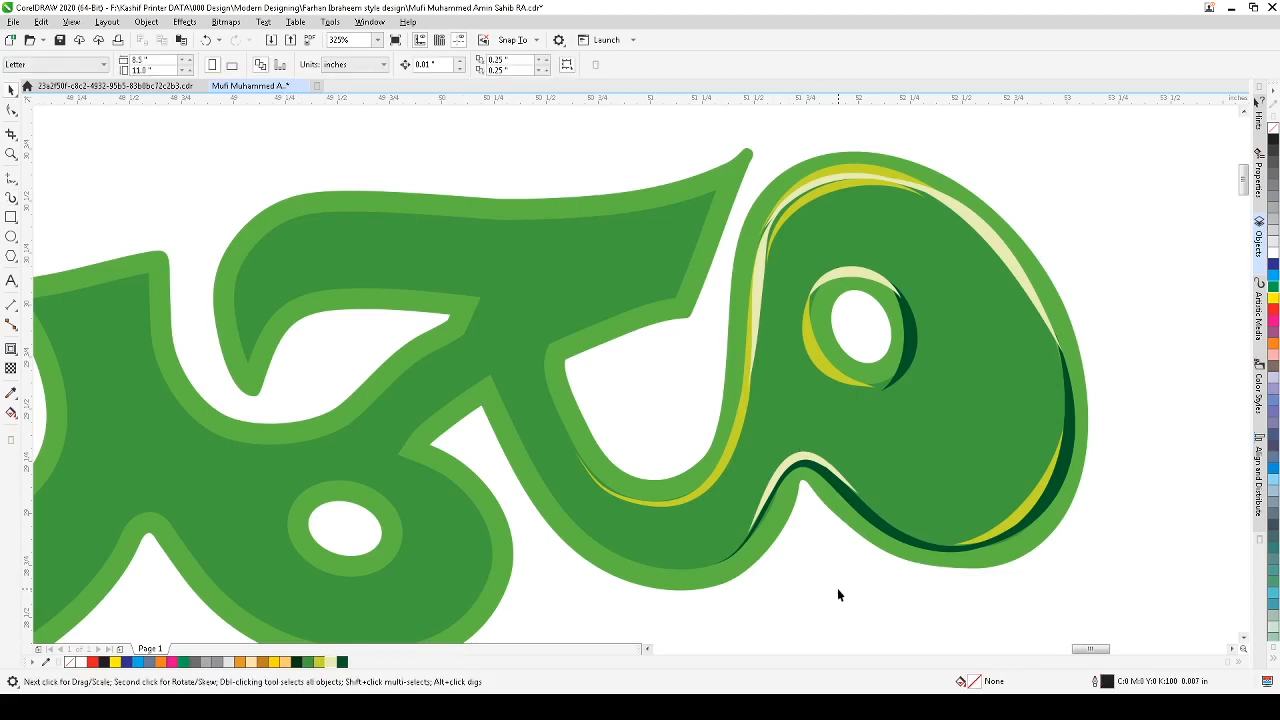
scroll(840, 590, "down", 4)
key("shift+F2")
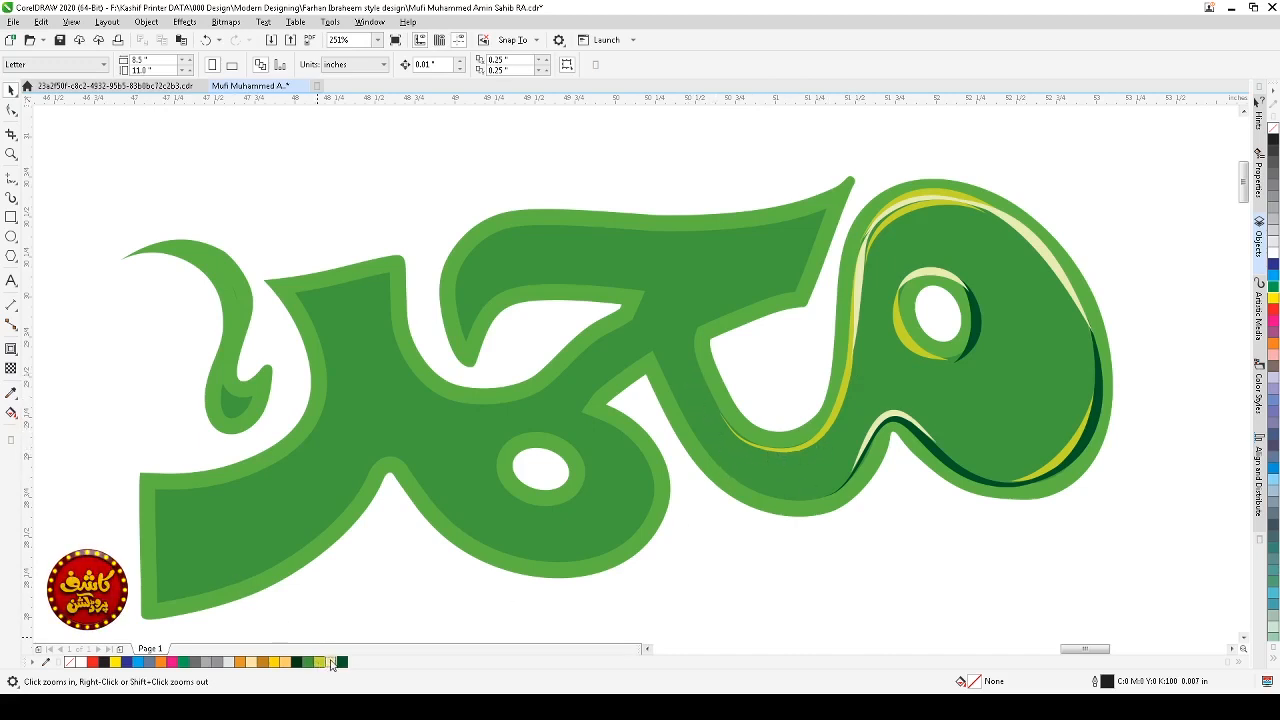
left_click(11, 197)
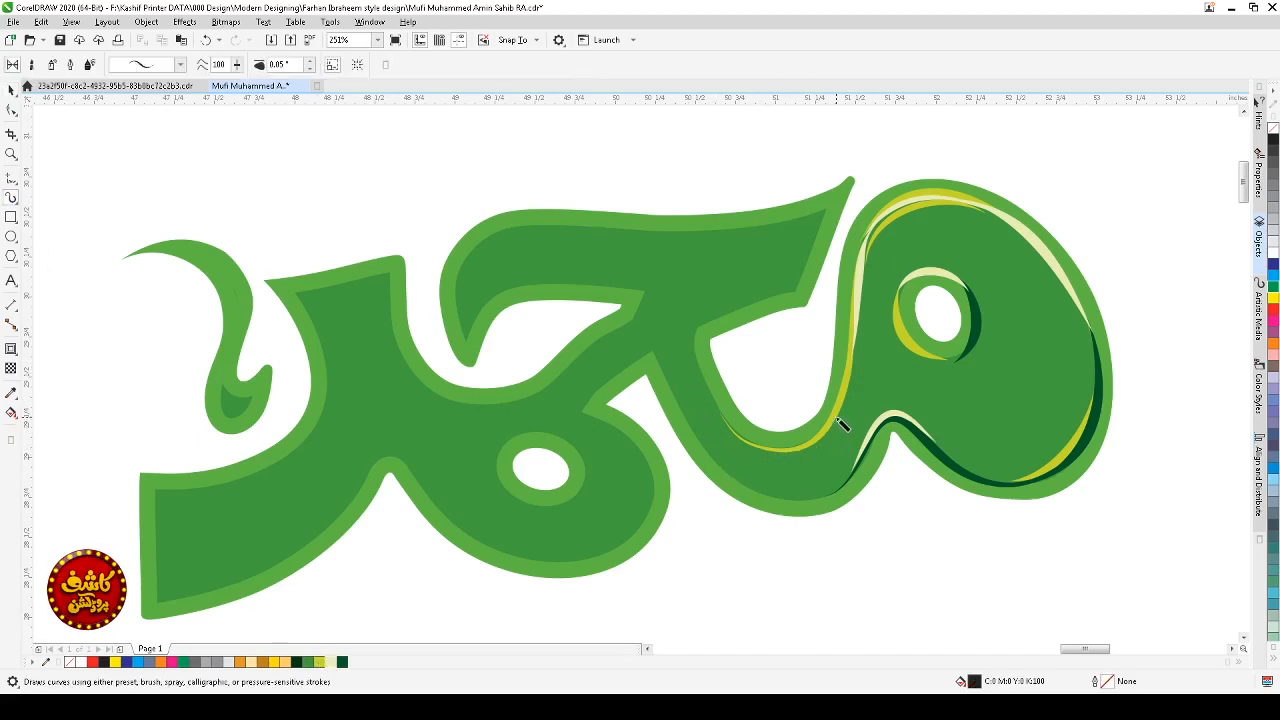
mouse_move(845, 420)
left_mouse_down()
mouse_move(816, 452)
mouse_move(775, 463)
mouse_move(750, 453)
mouse_move(697, 380)
left_mouse_up()
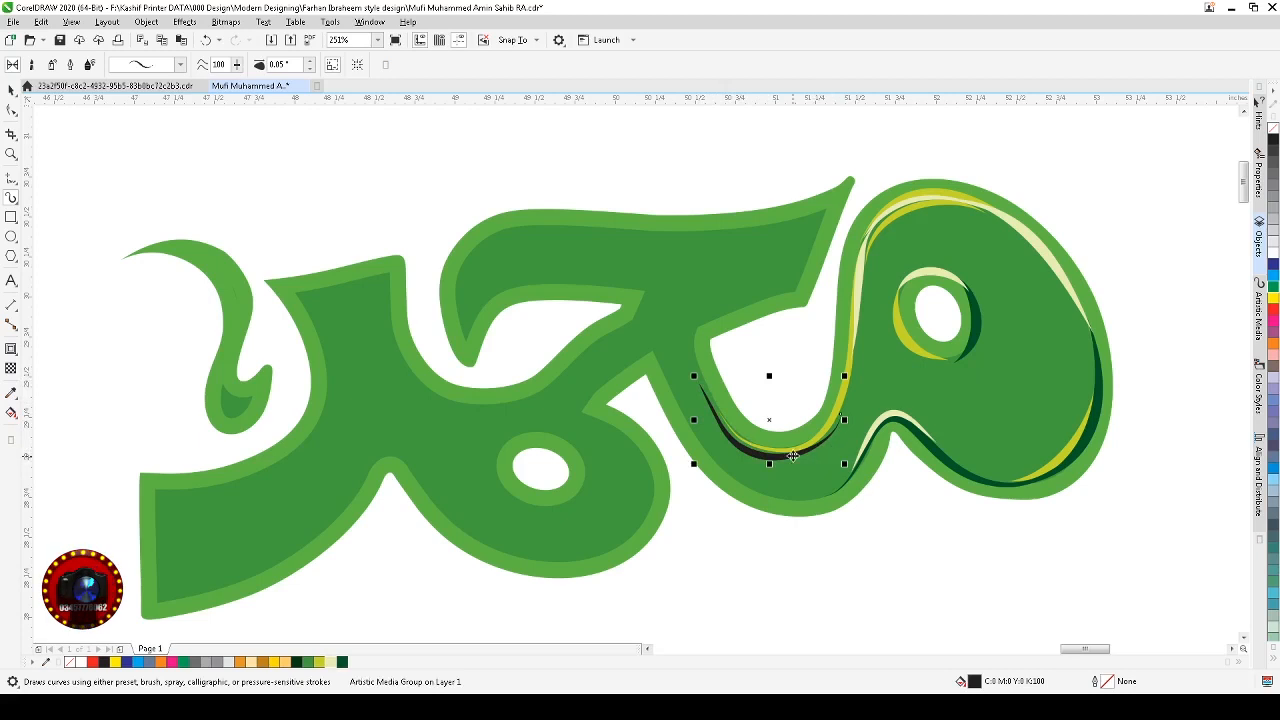
key("space")
left_click(791, 453)
key("F10")
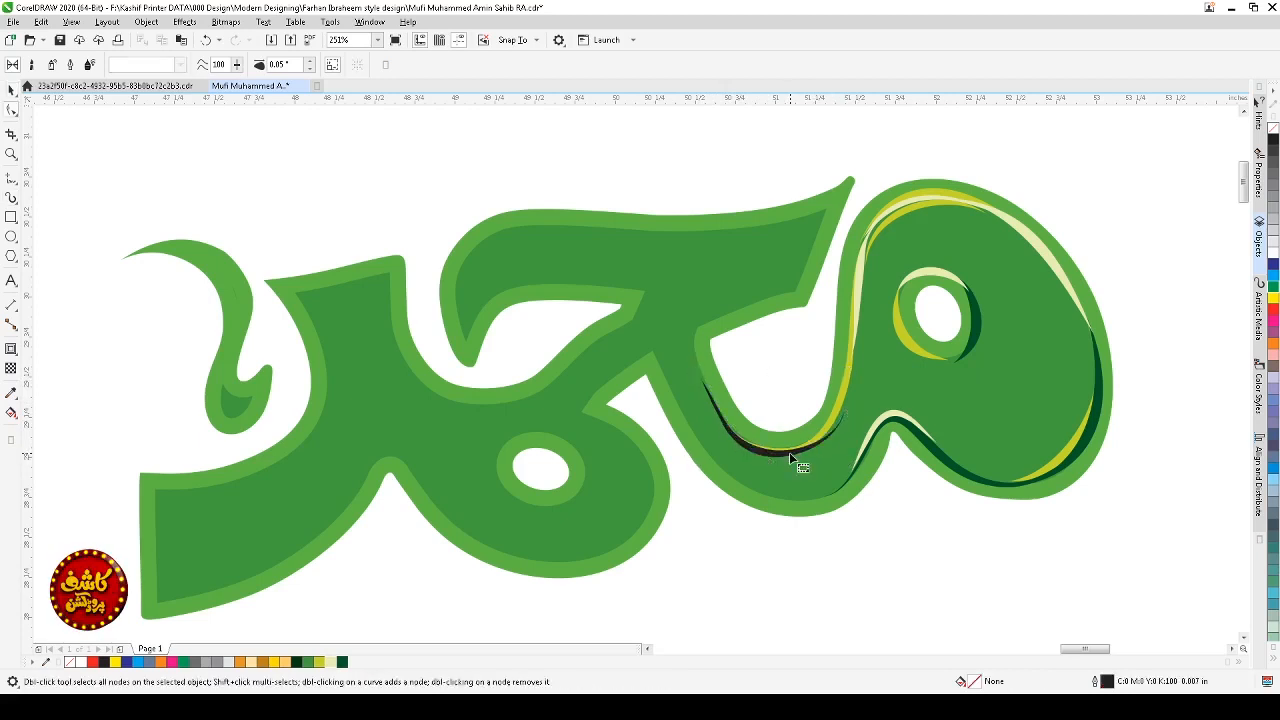
left_click(736, 432)
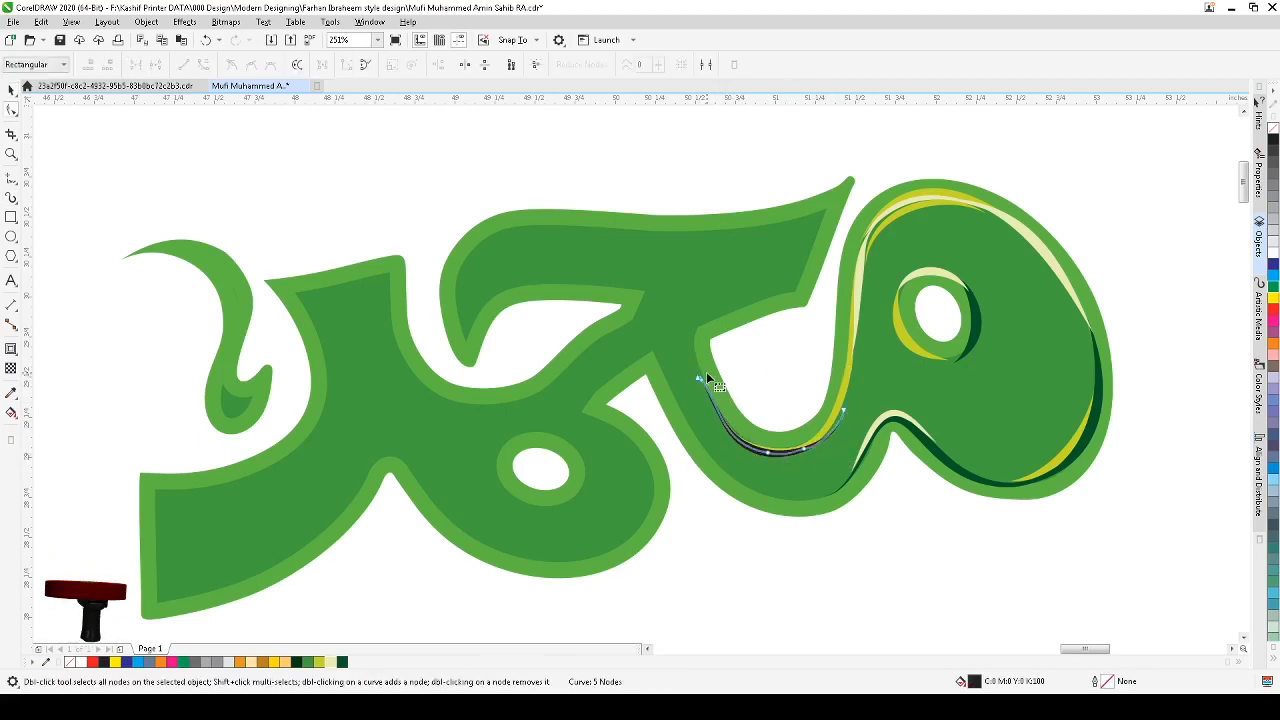
left_click(709, 371)
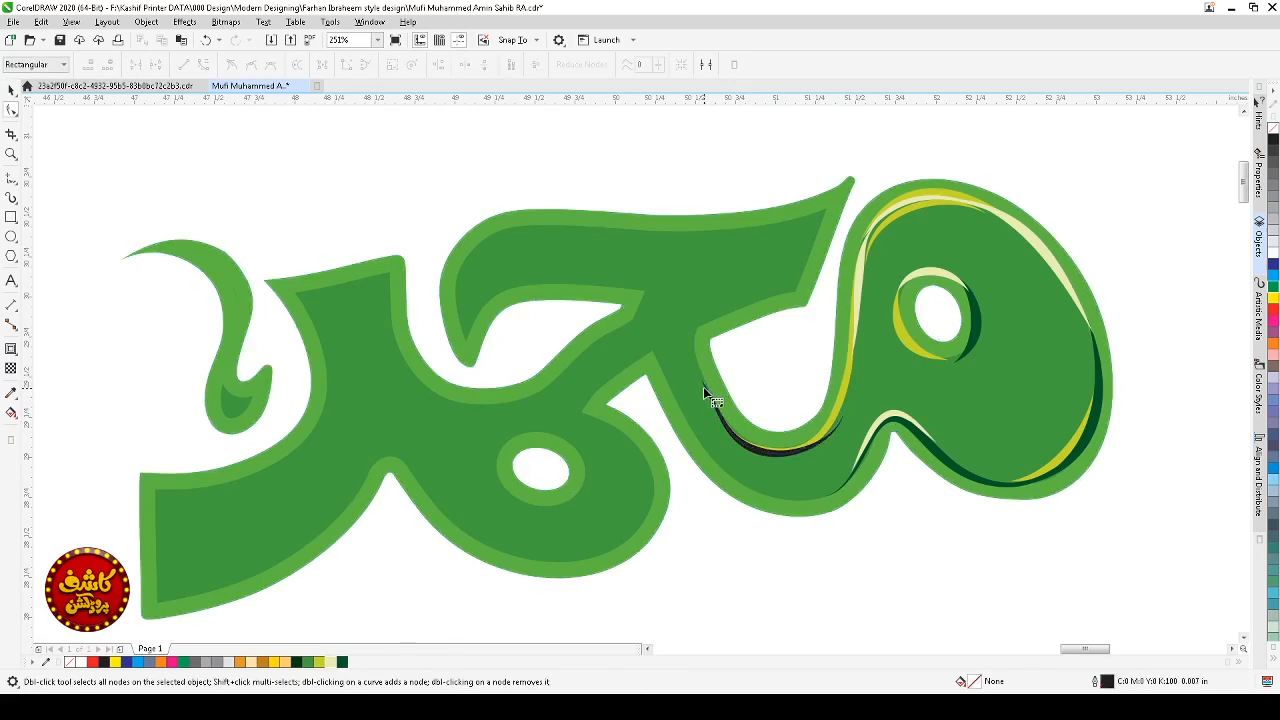
left_click(704, 385)
left_click(700, 380)
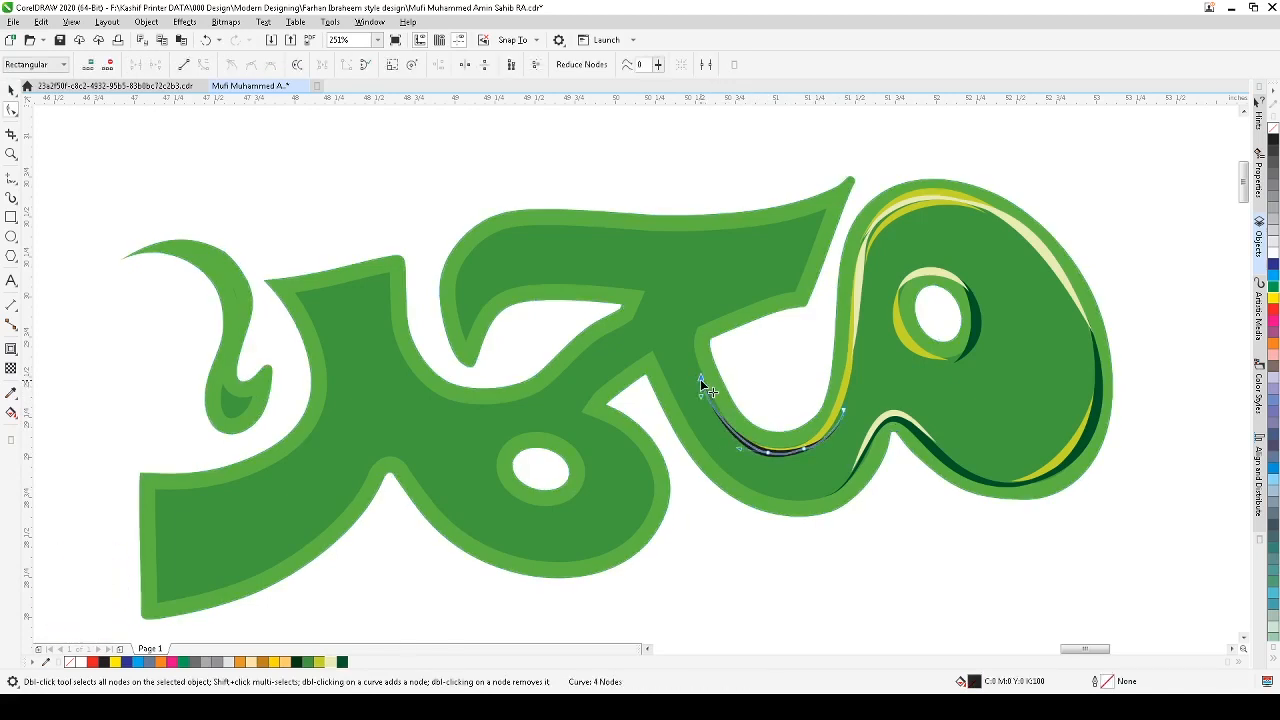
left_click_drag(700, 379, 735, 443)
scroll(856, 412, "up", 4)
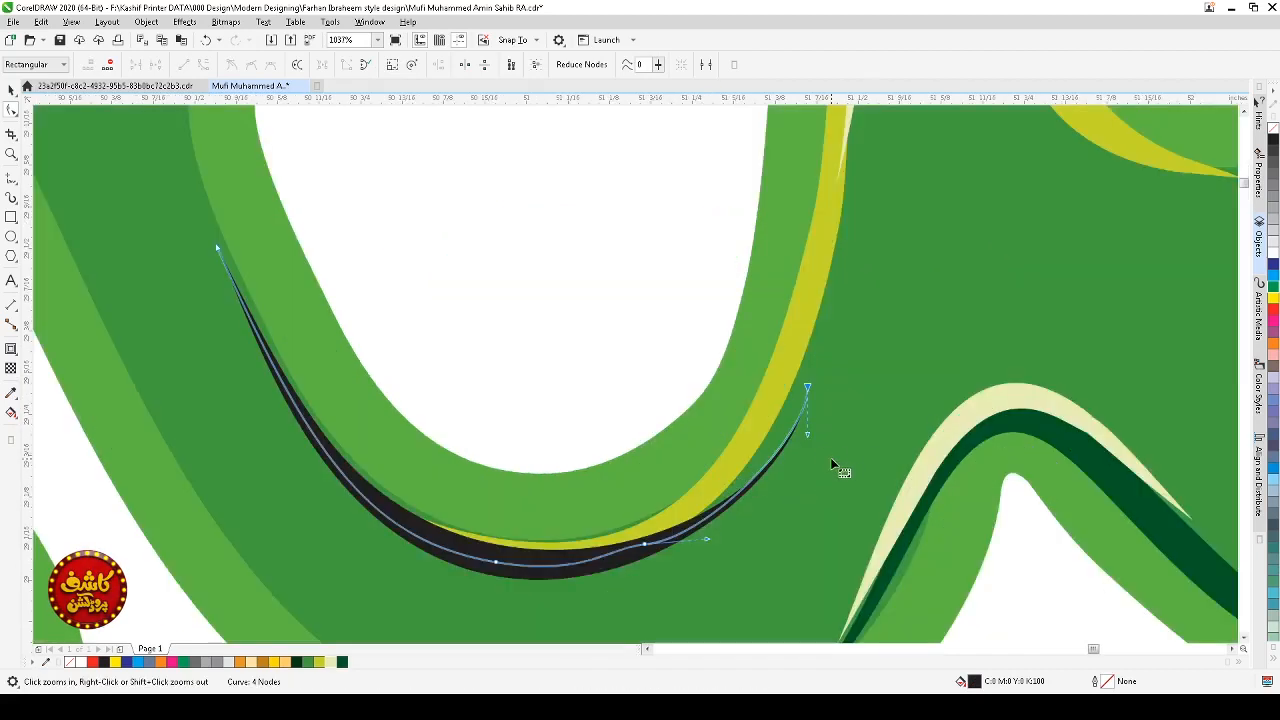
left_click_drag(806, 387, 797, 367)
left_click_drag(775, 446, 754, 468)
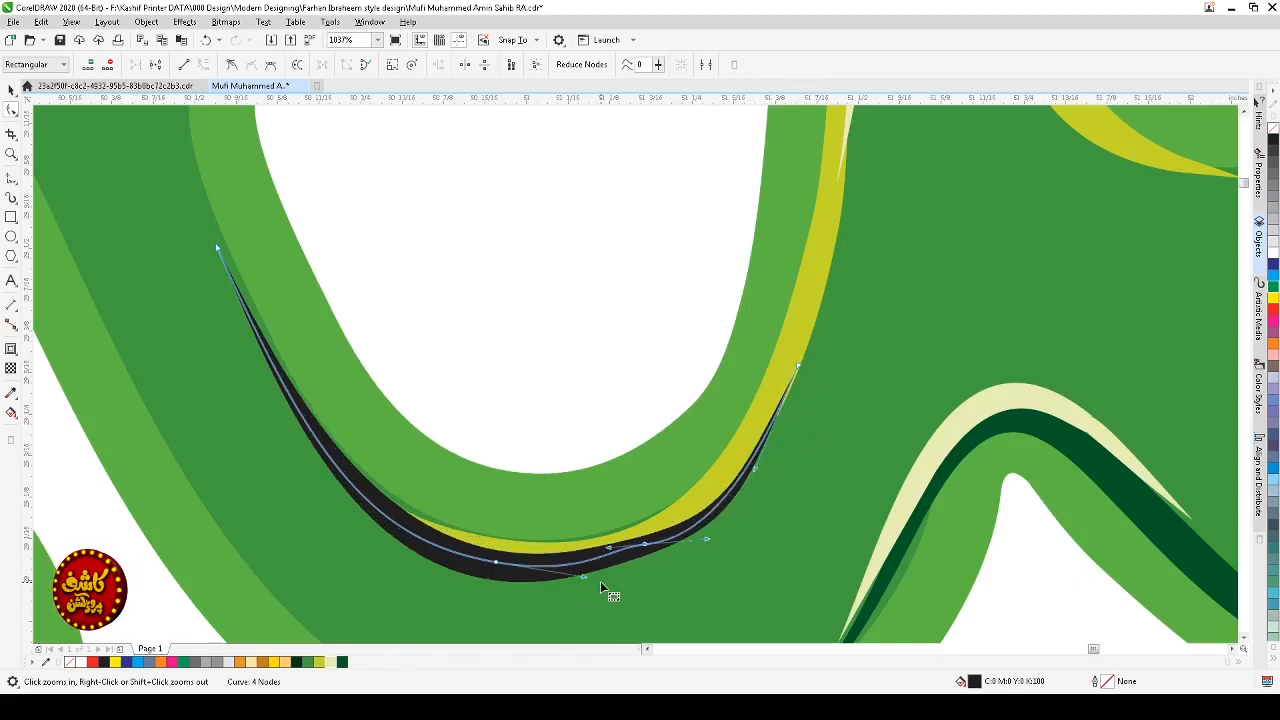
key("Delete")
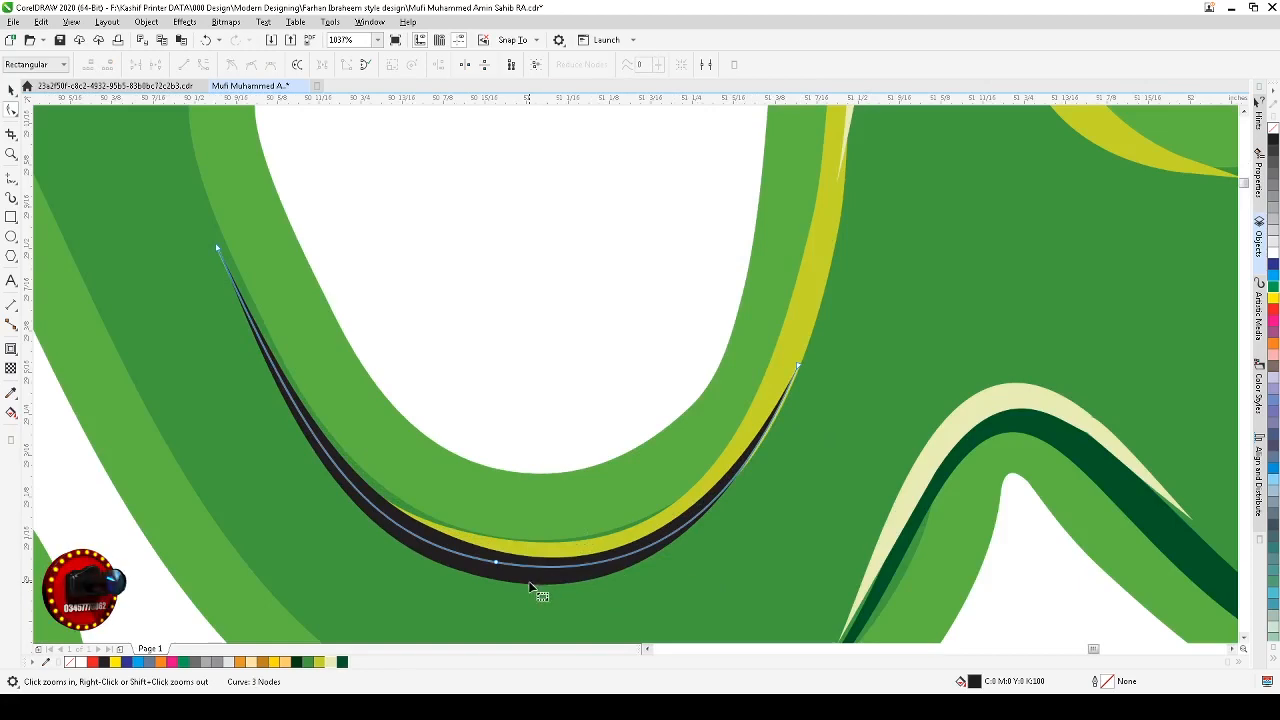
Step: Color the new lower-curve stroke dark green
key("space")
scroll(534, 584, "down", 2)
key("Escape")
scroll(538, 584, "down", 1)
key("F2")
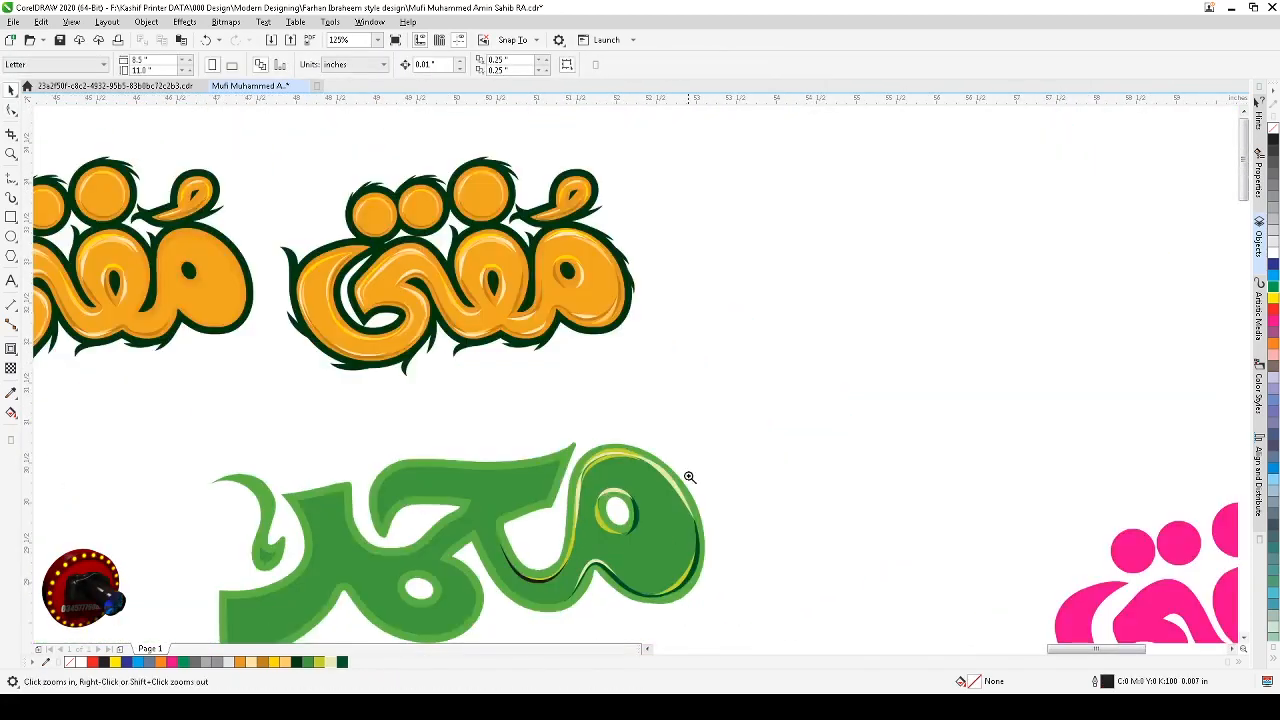
left_click_drag(689, 477, 380, 620)
left_click(643, 510)
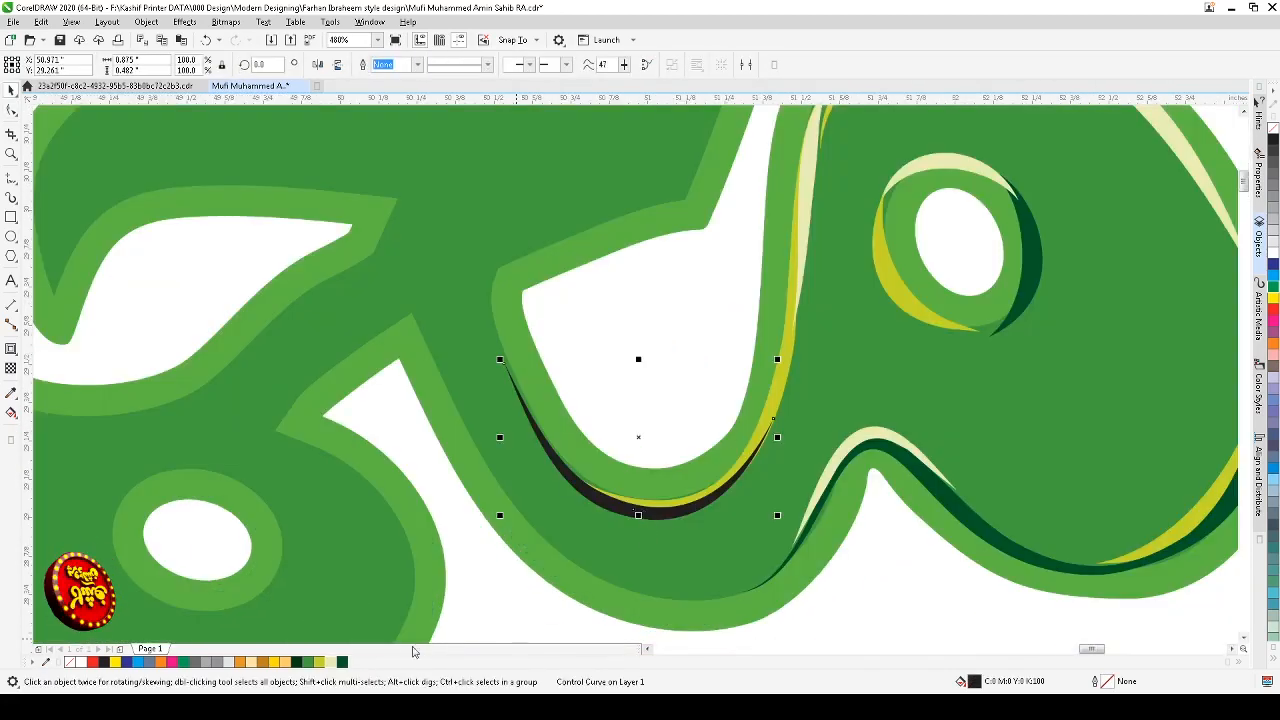
left_click(313, 663)
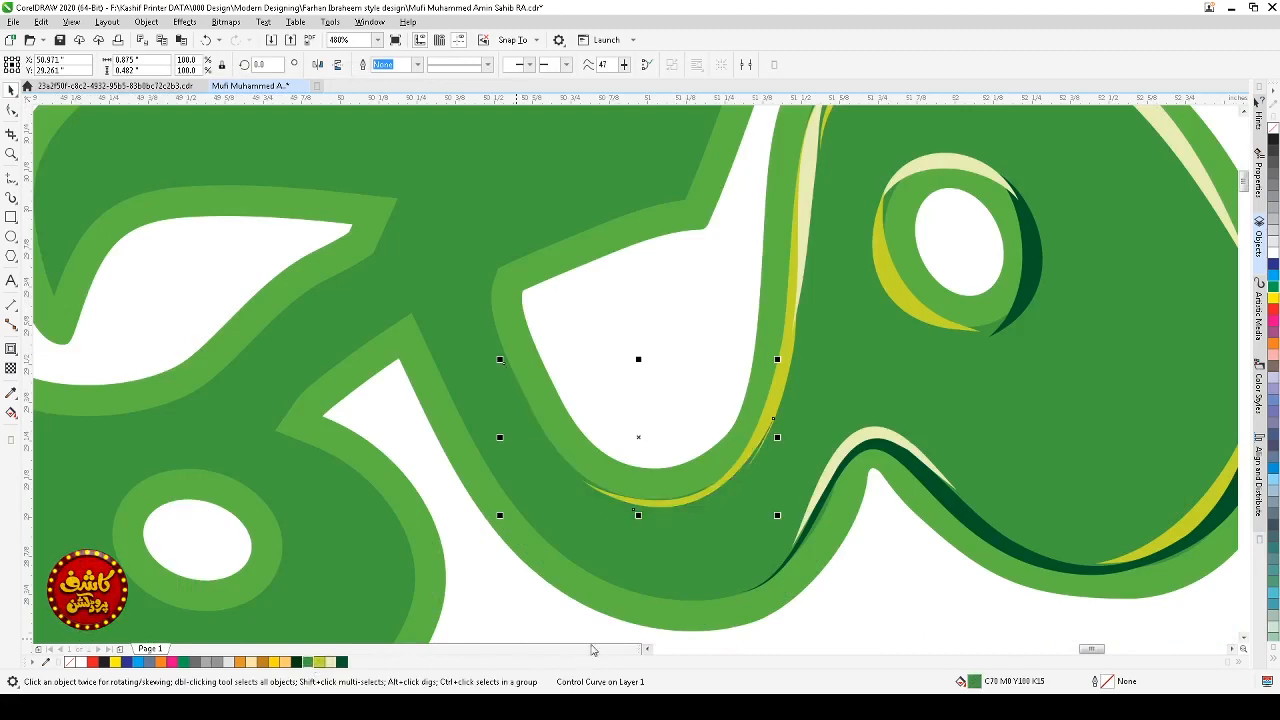
left_click(343, 663)
key("Escape")
key("F3")
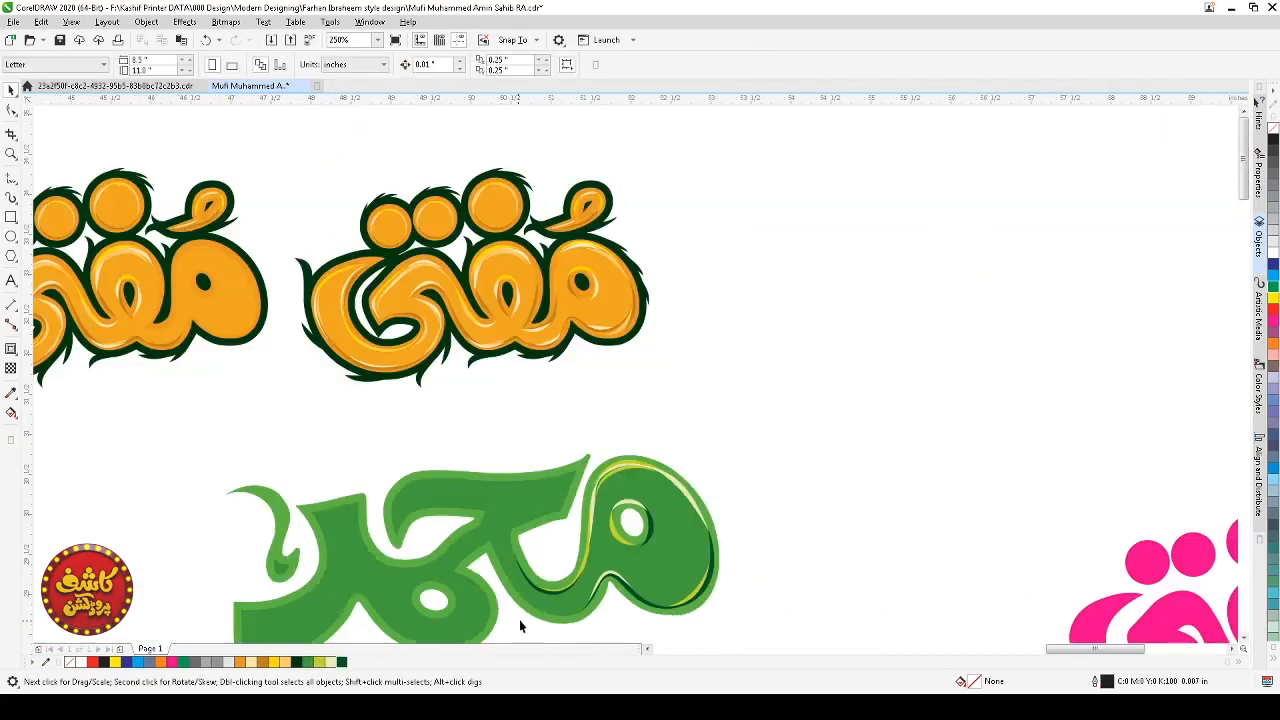
Step: Draw an artistic media stroke along the lime edge of the lower curve and color it cream
key("F2")
left_click_drag(714, 445, 330, 640)
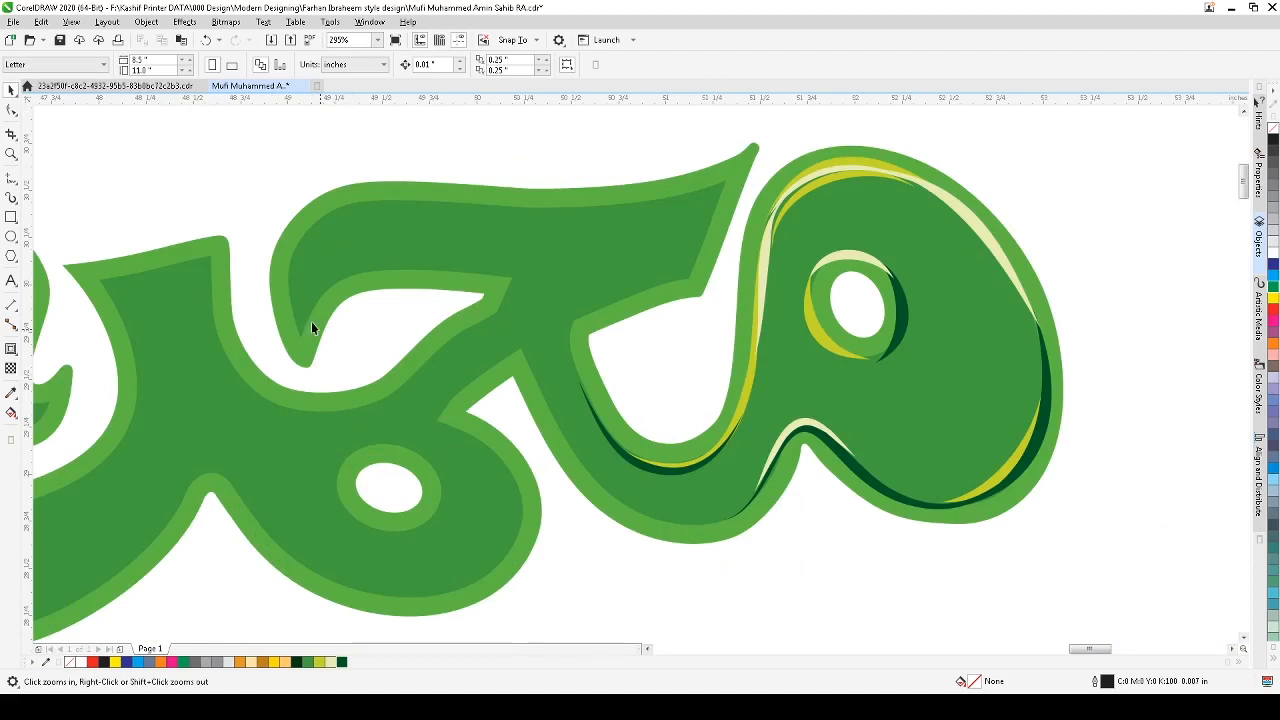
left_click_drag(214, 342, 888, 582)
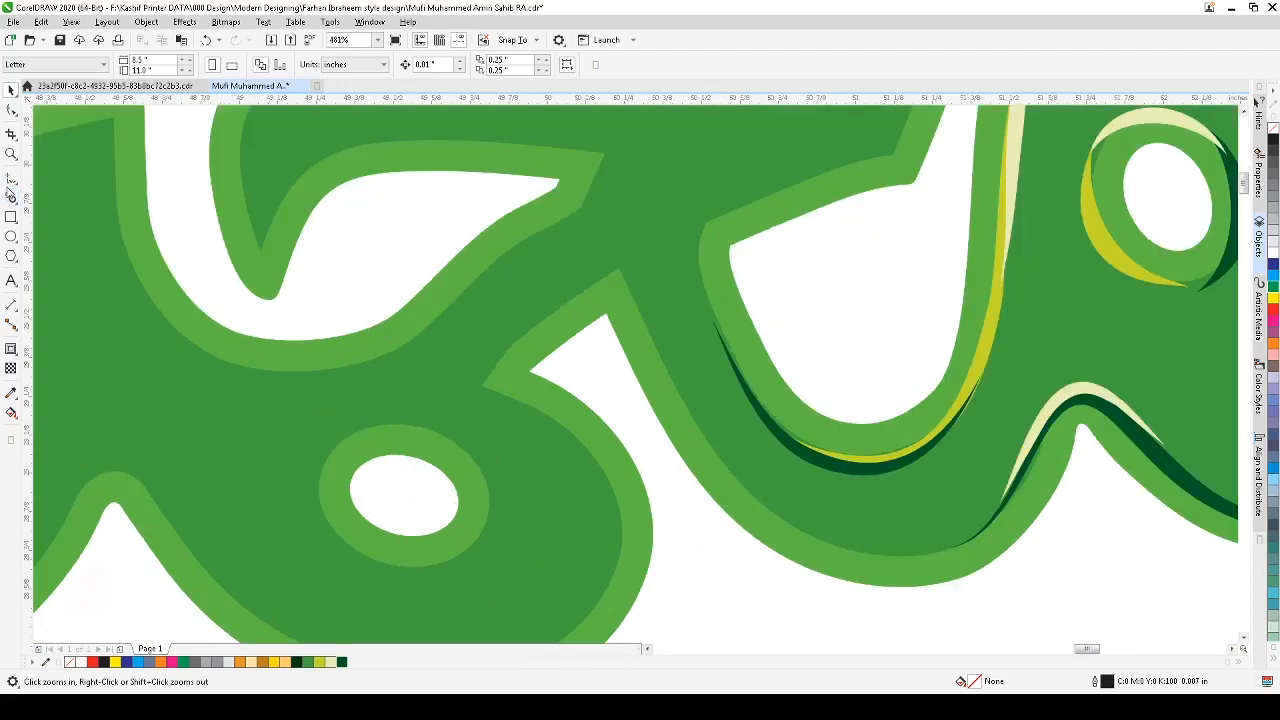
left_click(11, 197)
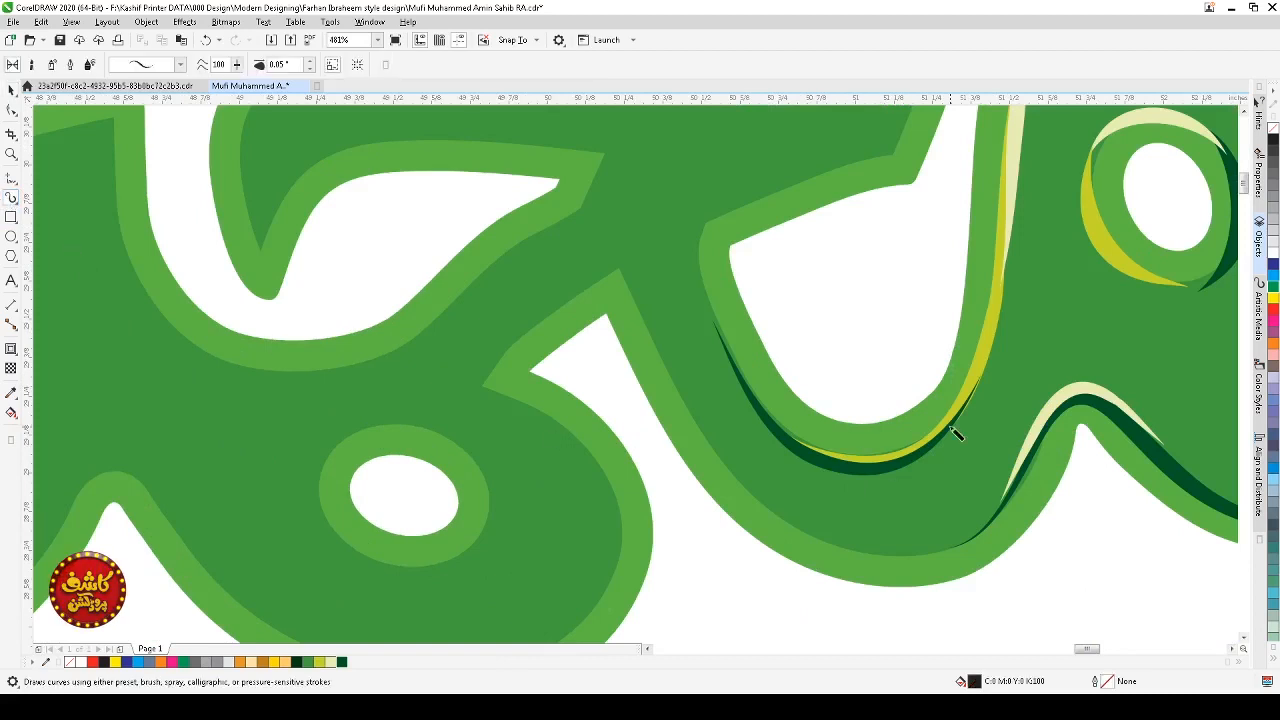
mouse_move(955, 413)
left_mouse_down()
mouse_move(918, 444)
mouse_move(866, 455)
mouse_move(820, 449)
mouse_move(784, 424)
left_mouse_up()
left_click(330, 662)
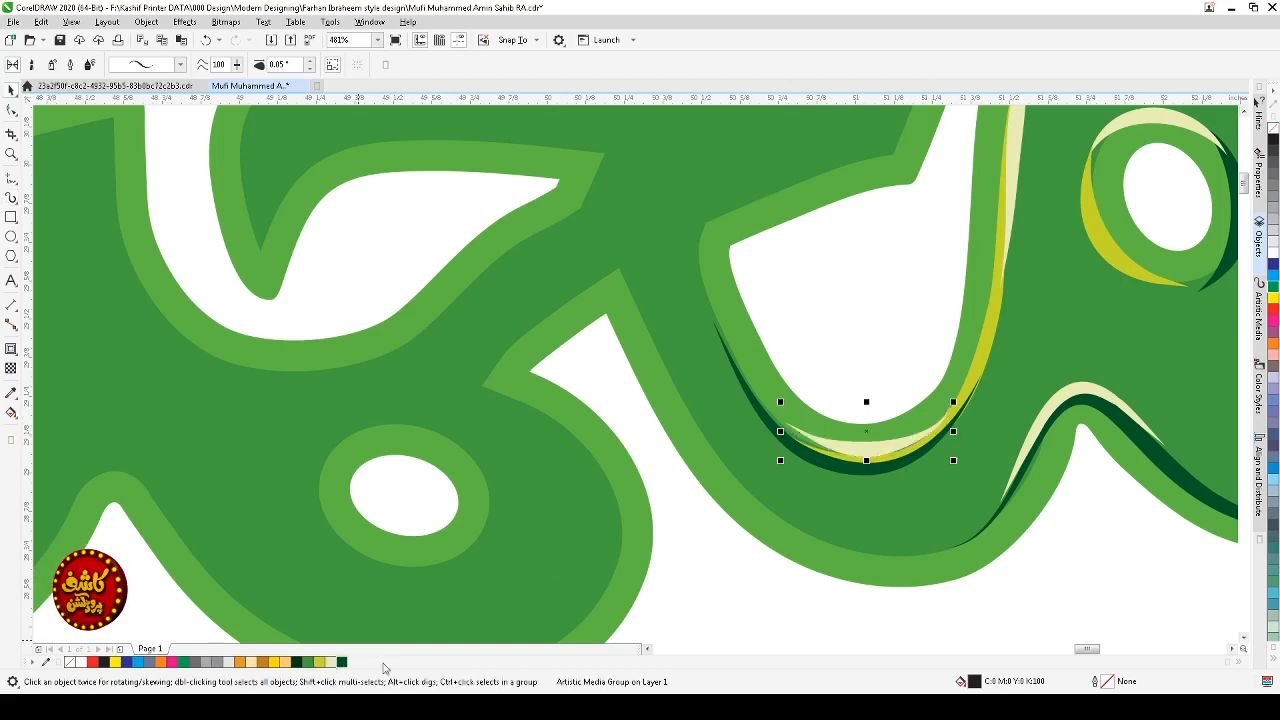
key("Escape")
Step: Stretch the cream stroke slightly wider and send it back one level
key("space")
left_click(871, 448)
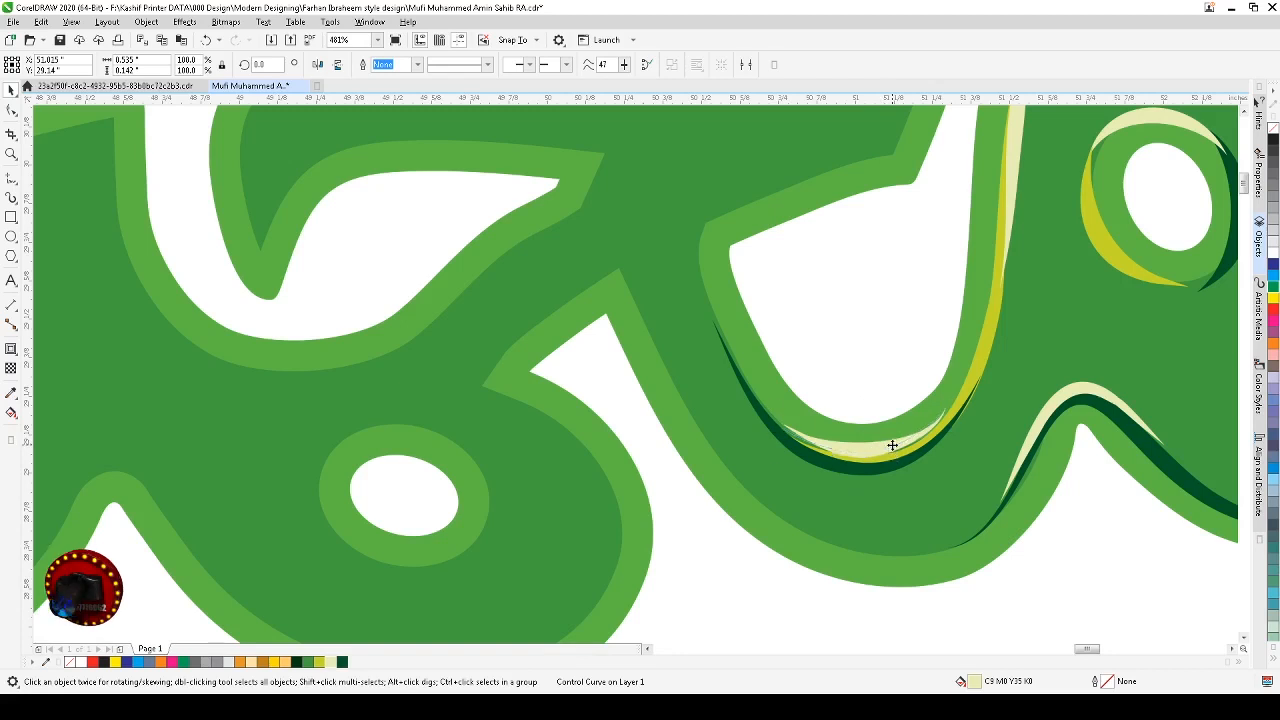
left_click(895, 443)
left_click_drag(947, 429, 953, 429)
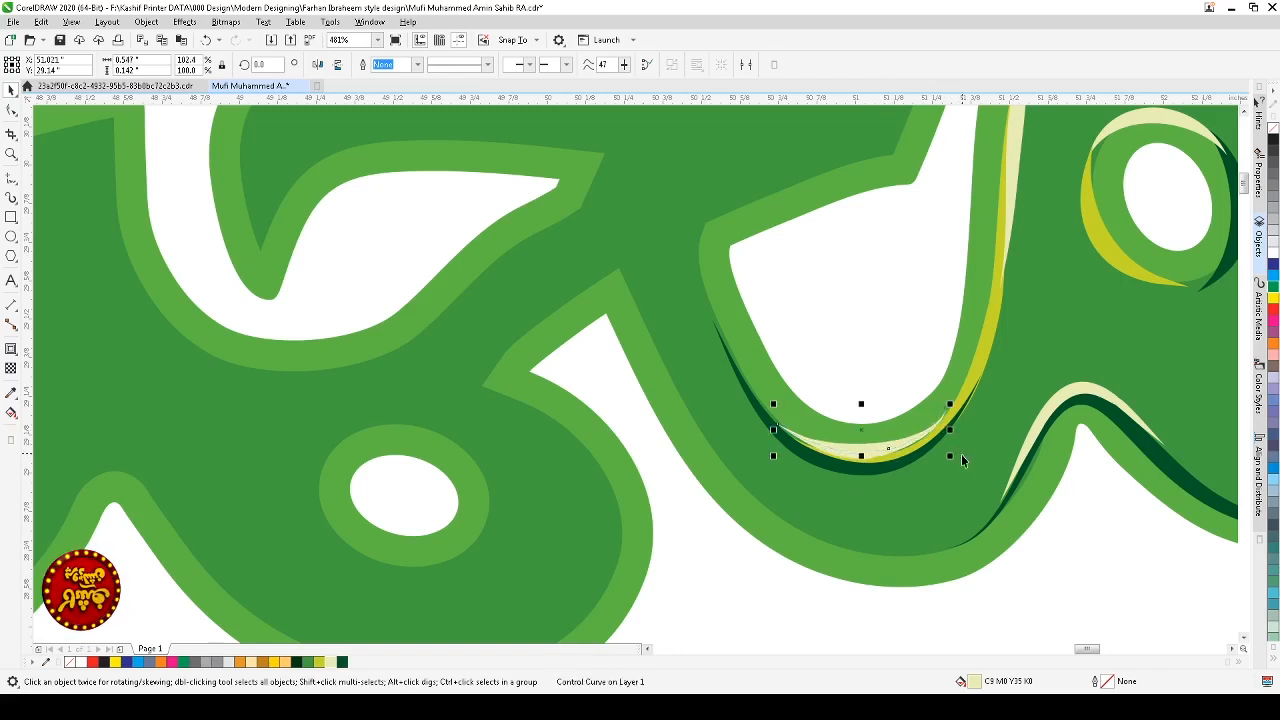
key("ctrl+Page_Down")
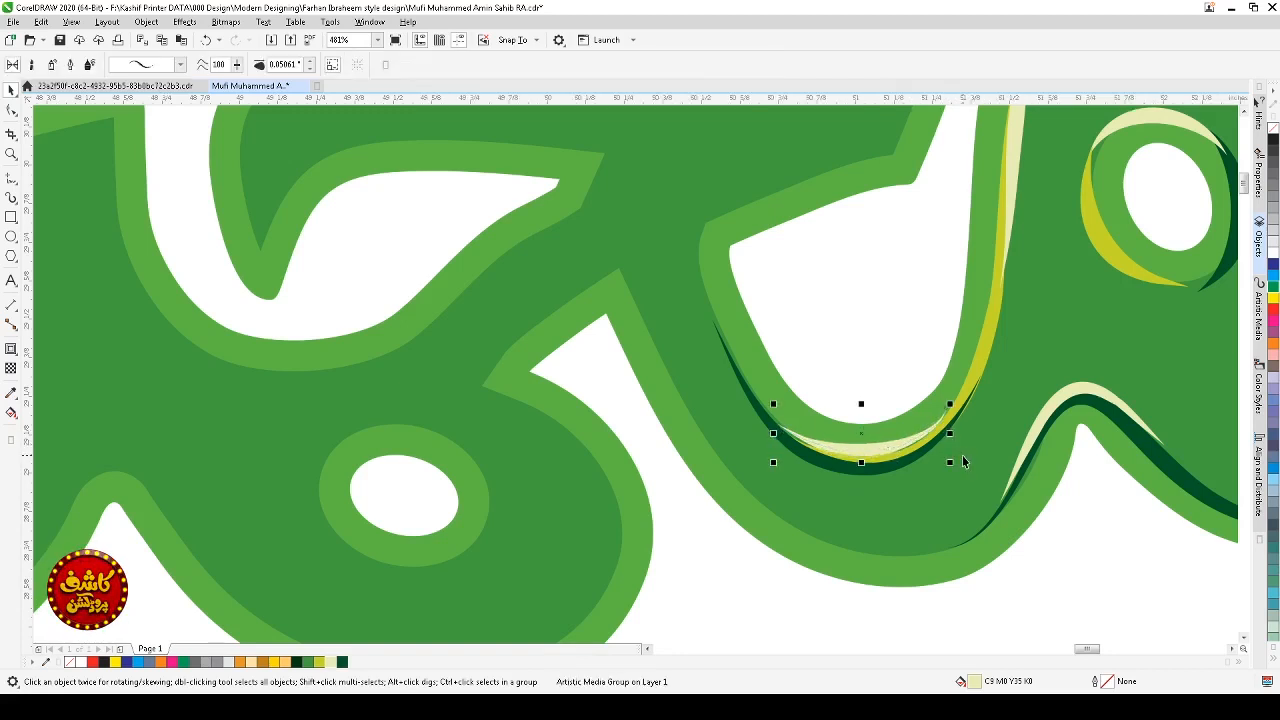
key("Escape")
Step: Draw an artistic media stroke along the outer left edge of the curve below the loop and delete its excess nodes
scroll(962, 455, "down", 6)
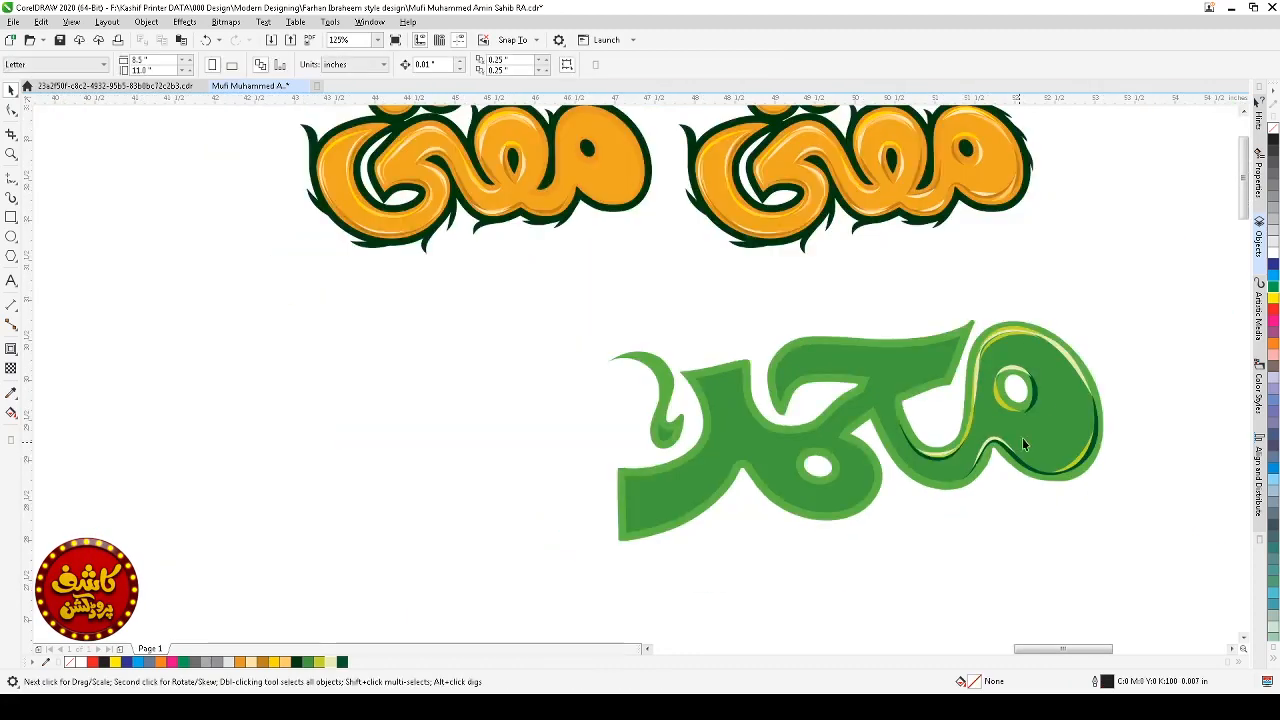
left_click_drag(1088, 329, 772, 449)
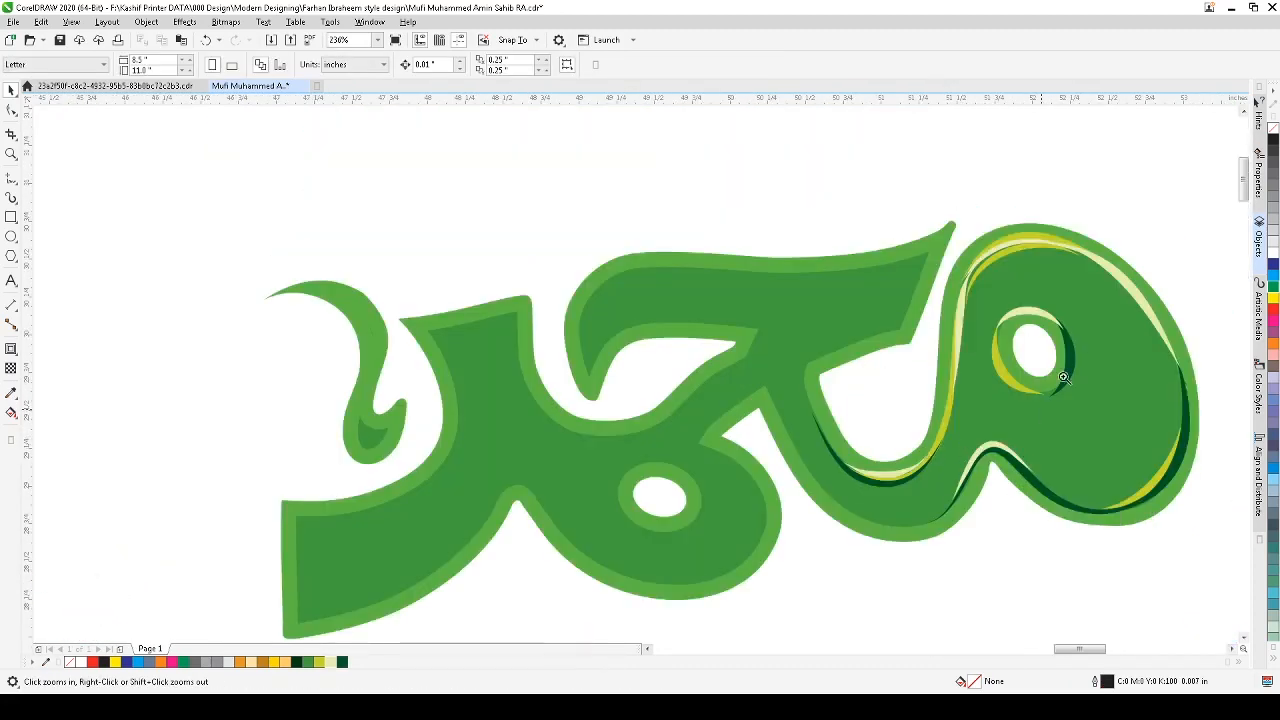
left_click_drag(1063, 376, 606, 543)
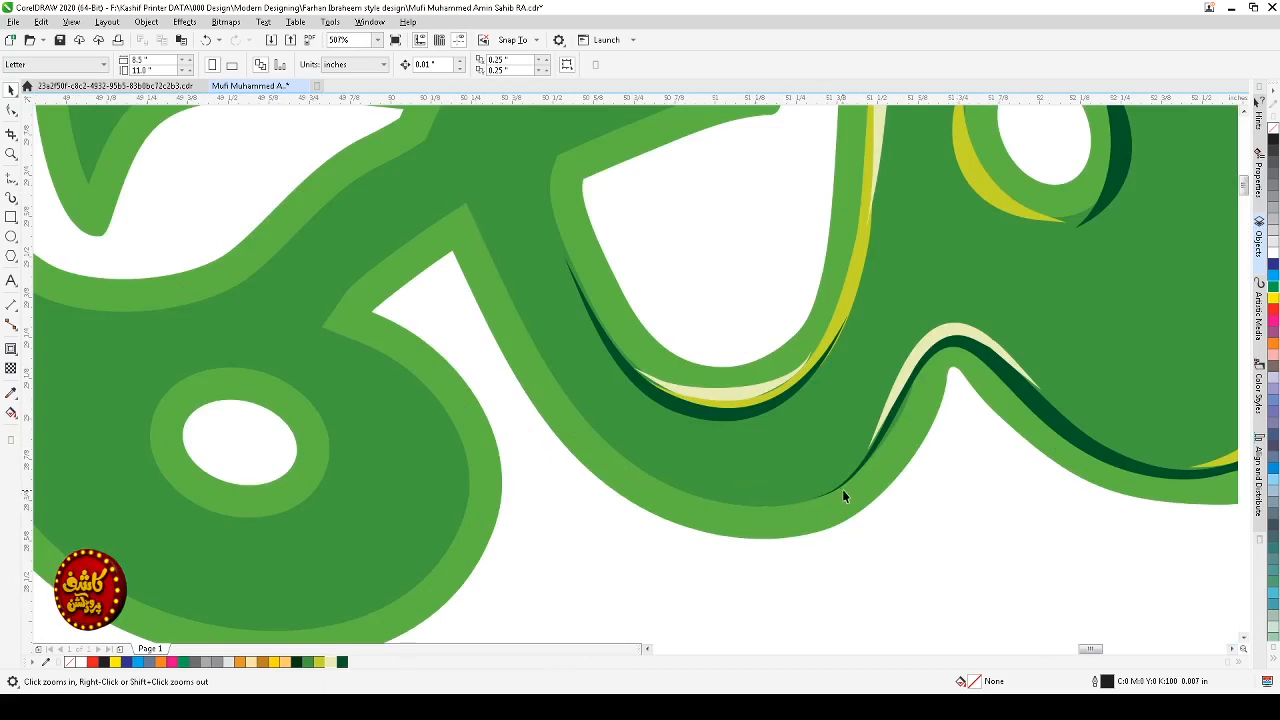
left_click(11, 197)
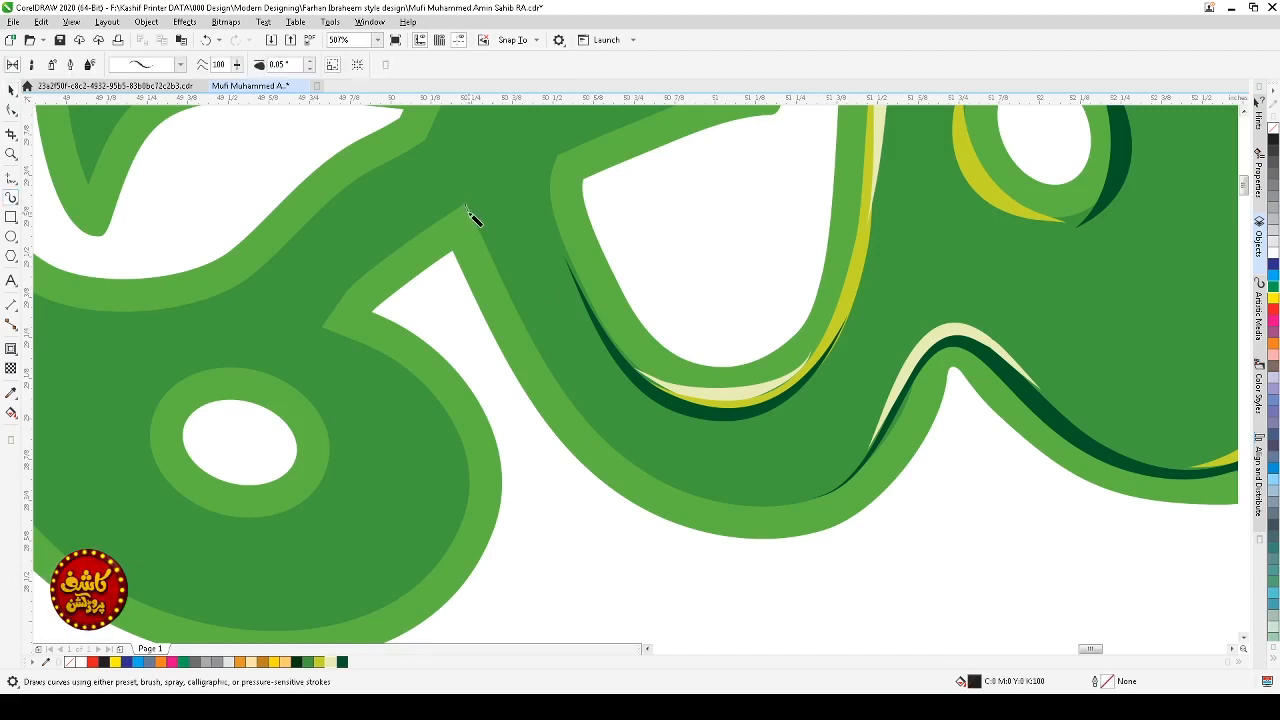
mouse_move(467, 208)
left_mouse_down()
mouse_move(586, 430)
mouse_move(656, 484)
mouse_move(724, 510)
mouse_move(777, 514)
mouse_move(838, 495)
left_mouse_up()
left_click(11, 110)
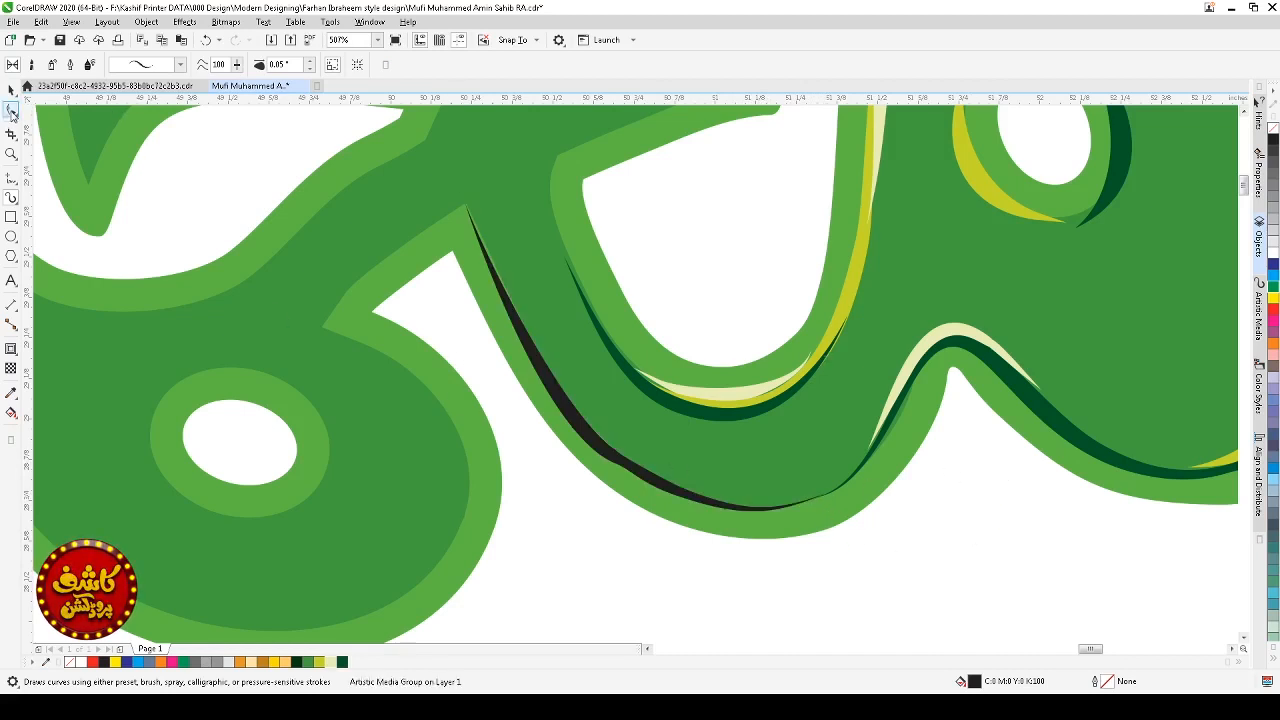
left_click(603, 453)
left_click_drag(640, 442, 578, 480)
key("Delete")
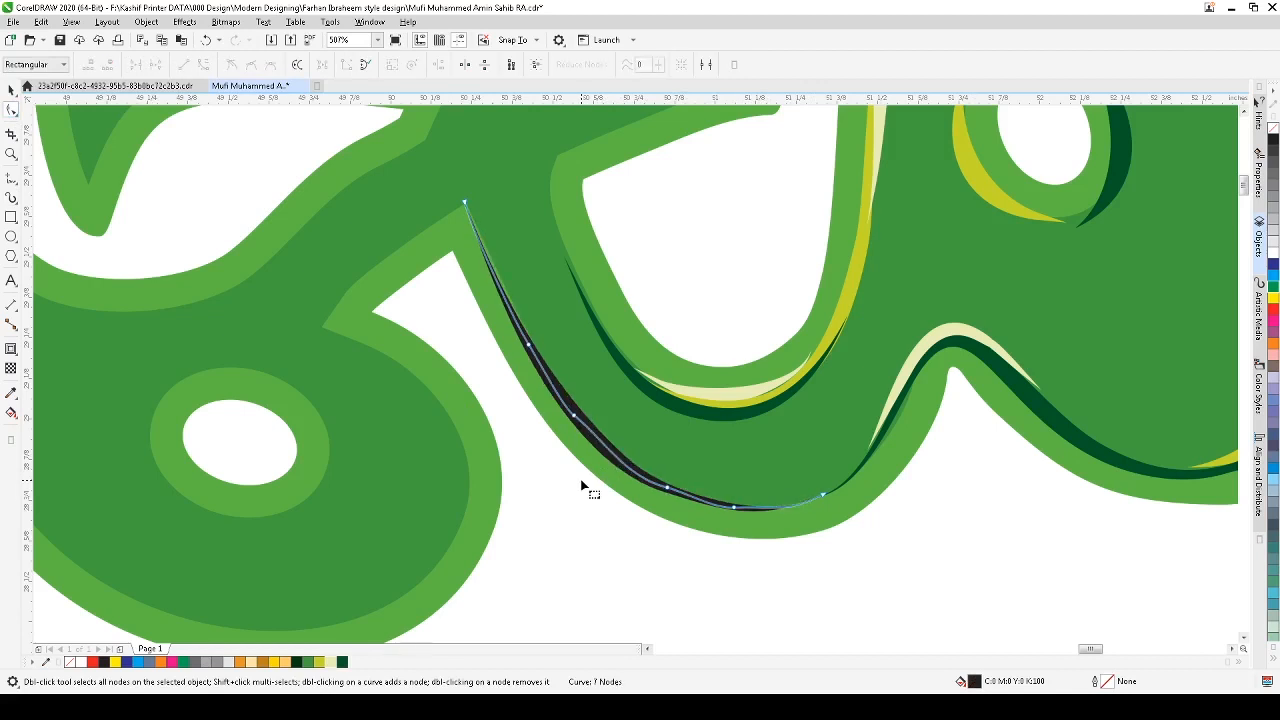
left_click_drag(610, 392, 547, 446)
key("Delete")
left_click_drag(692, 455, 623, 503)
key("Delete")
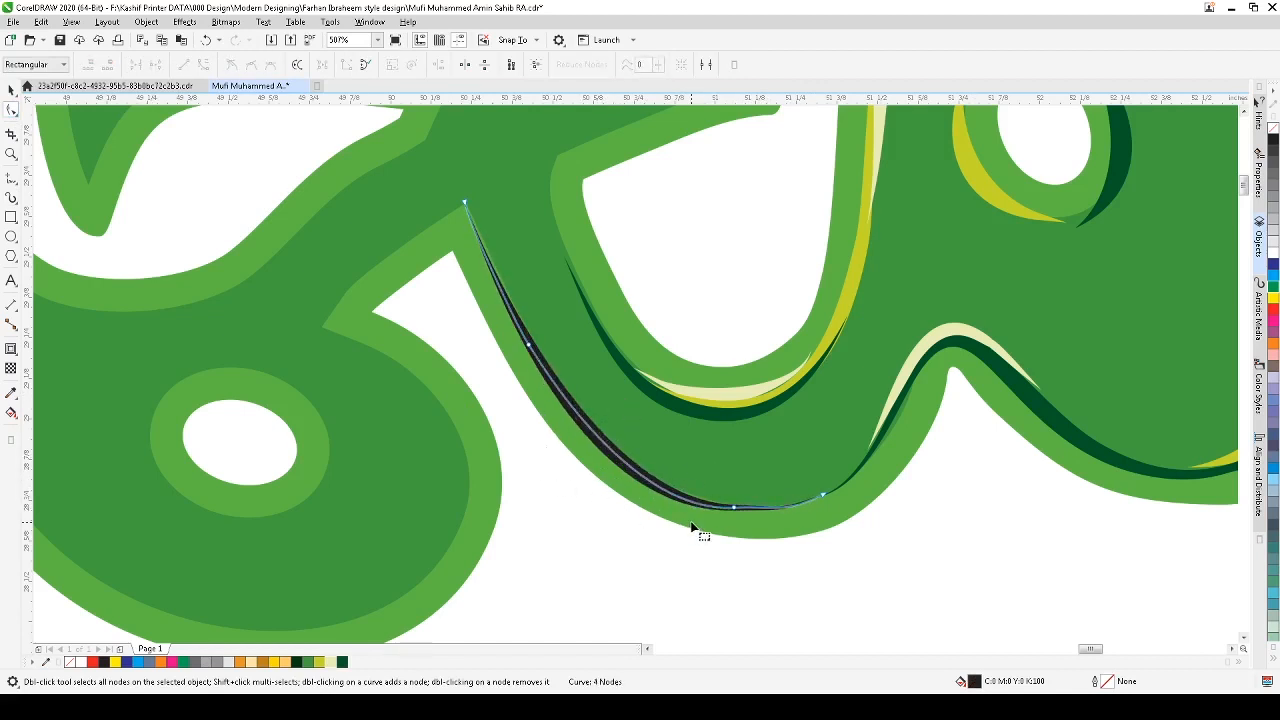
left_click_drag(761, 485, 700, 551)
key("Delete")
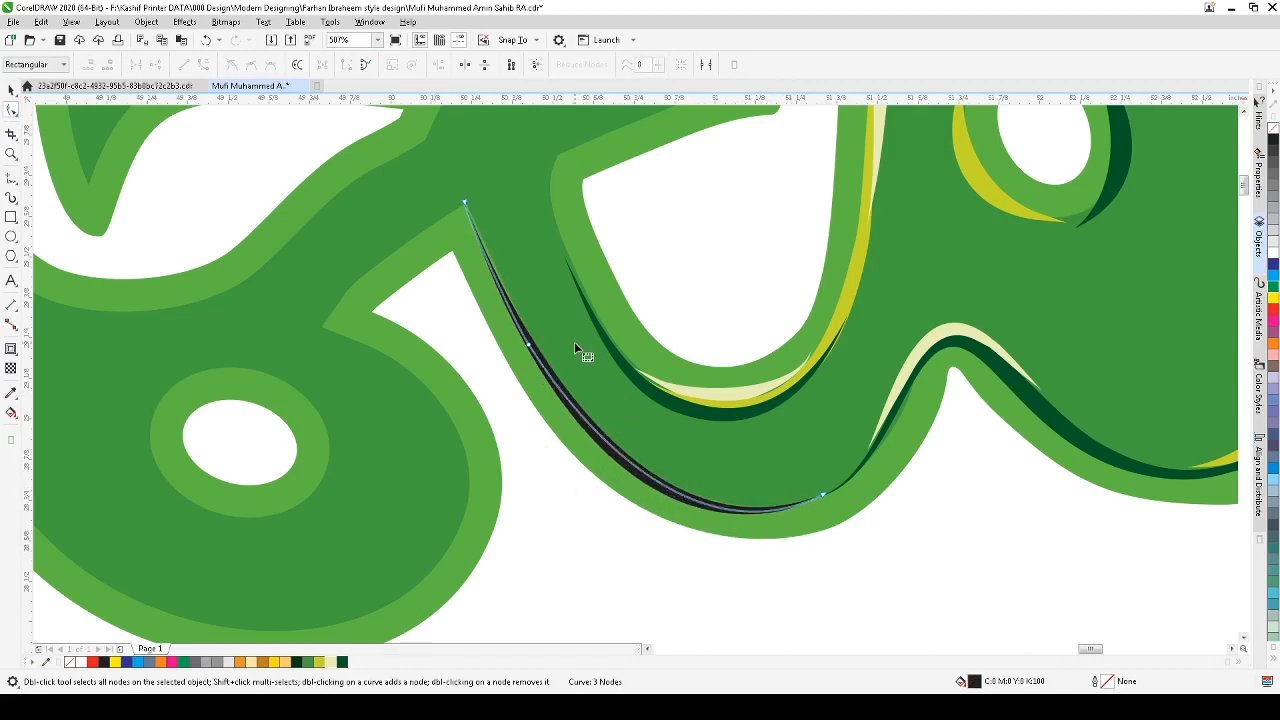
Step: Color the outer-edge stroke dark green
key("space")
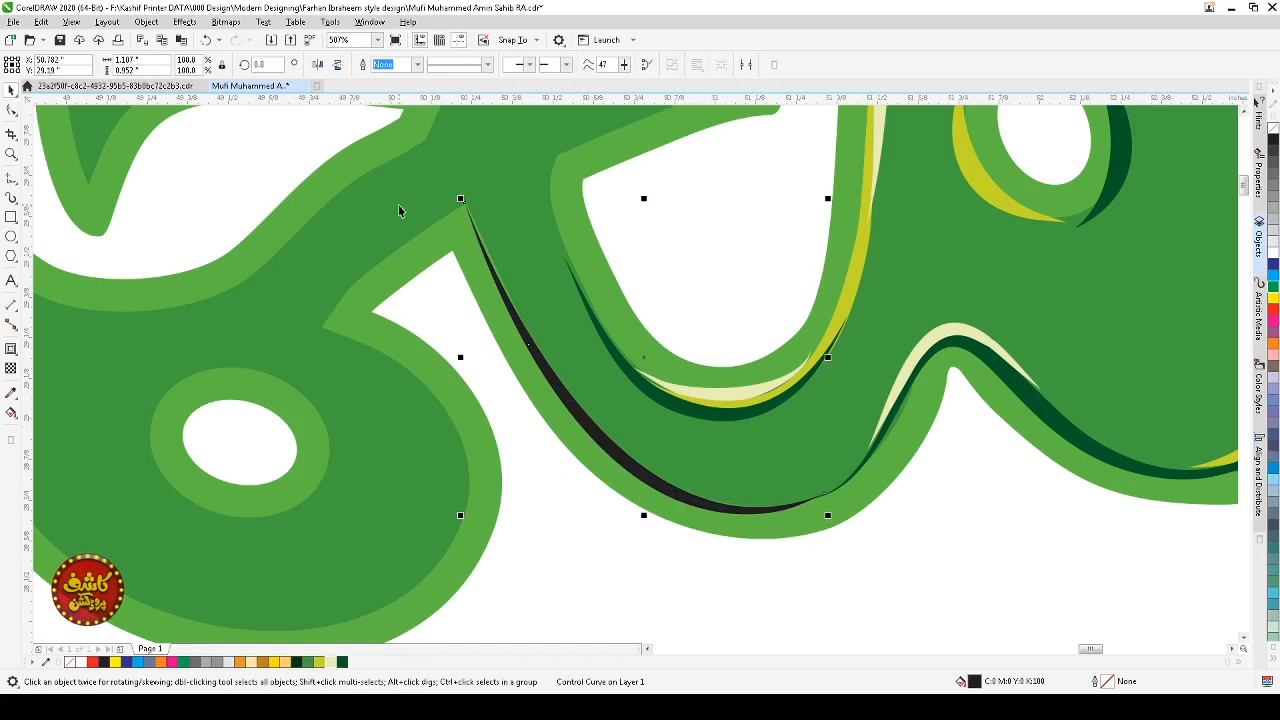
left_click(329, 663)
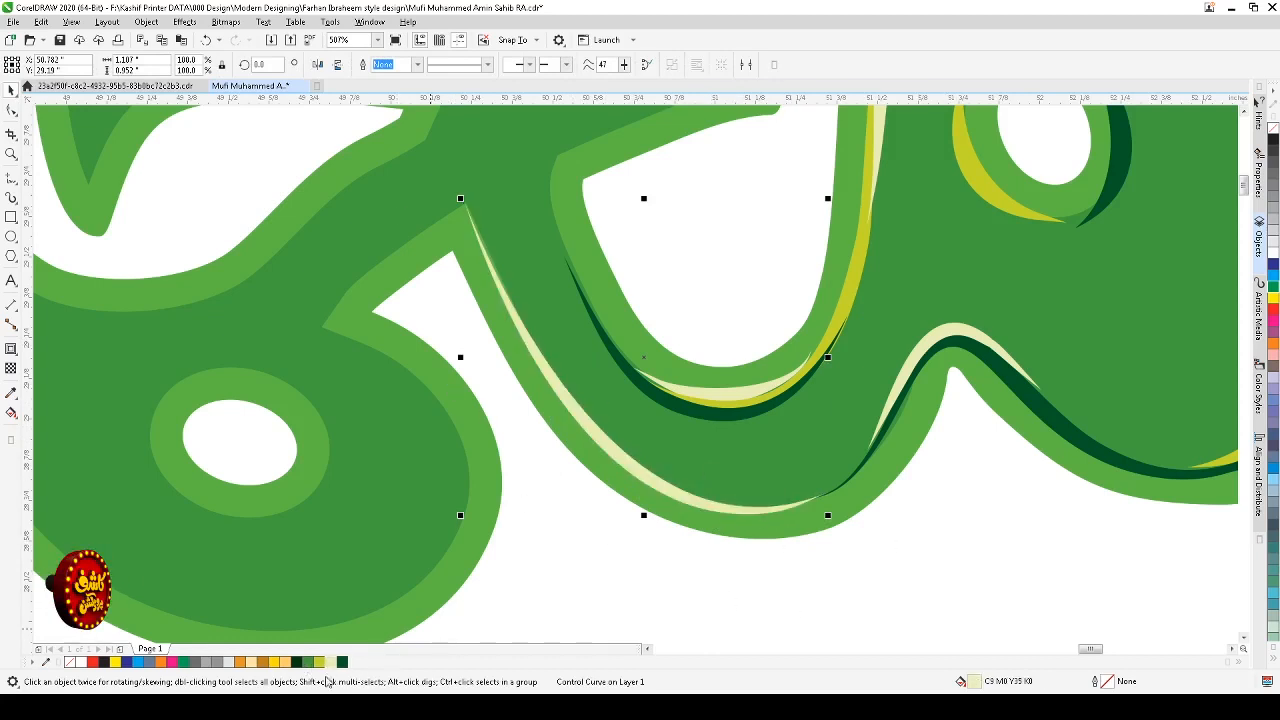
left_click(342, 664)
left_click(700, 547)
scroll(700, 540, "down", 1)
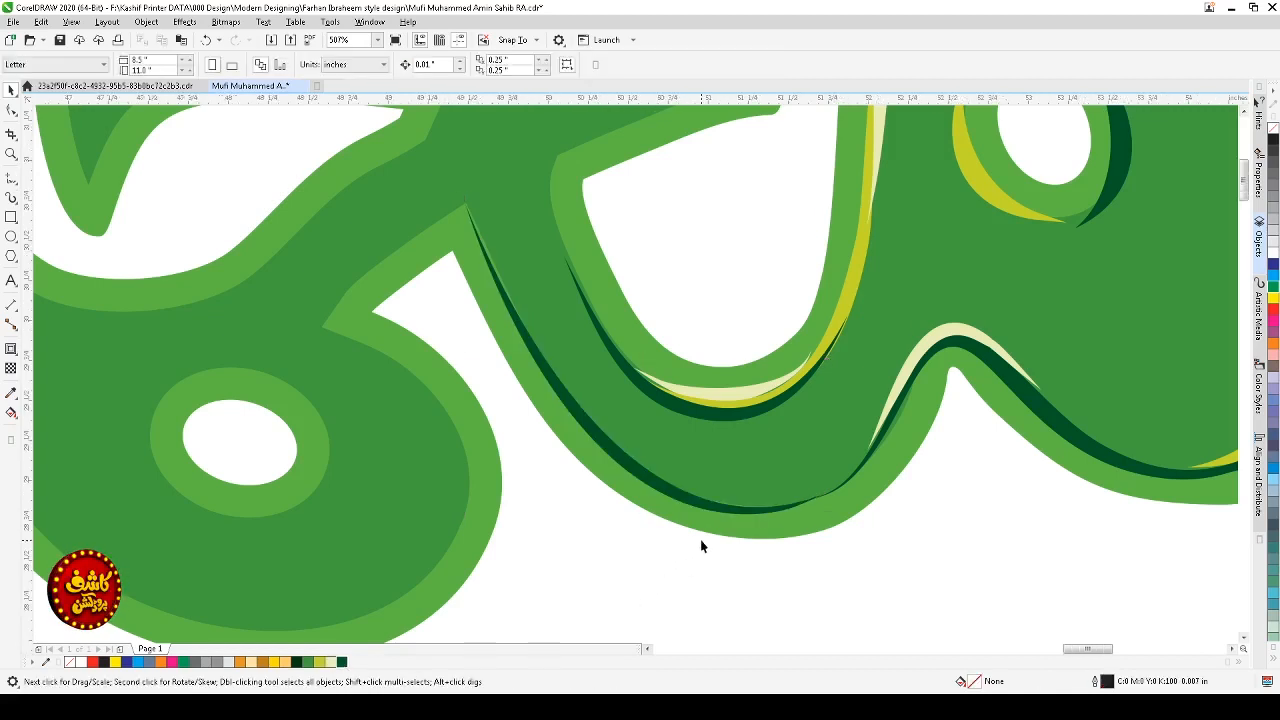
key("F2")
left_click_drag(515, 372, 877, 577)
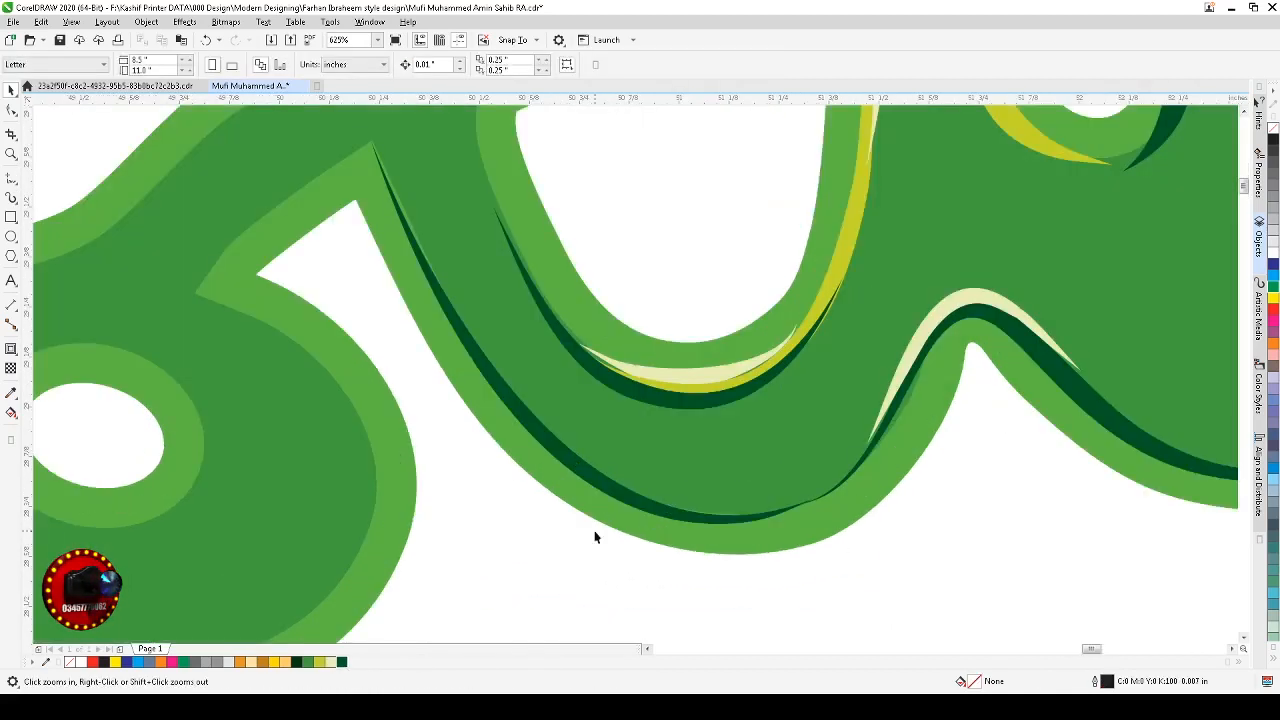
Step: Duplicate the dark green outer-edge stroke and adjust the copy's end nodes to follow the lower curve
left_click(585, 477)
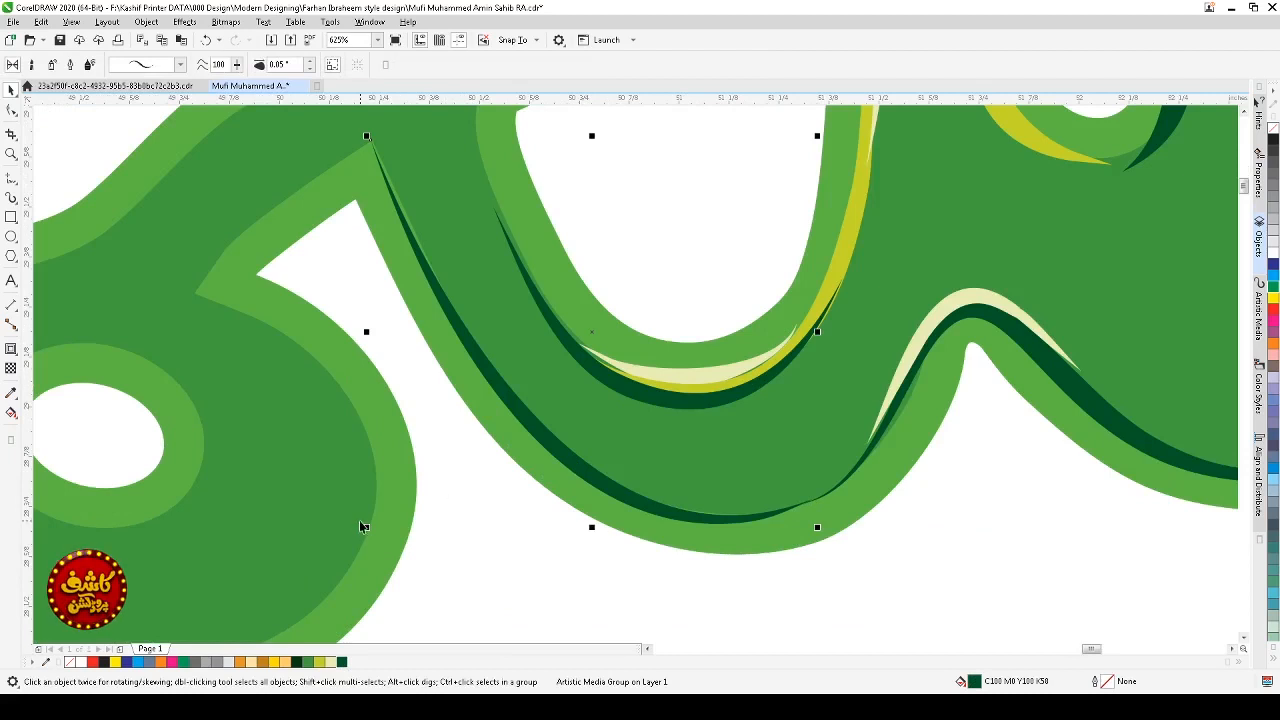
left_click_drag(366, 527, 380, 515)
key("F10")
left_click(390, 154)
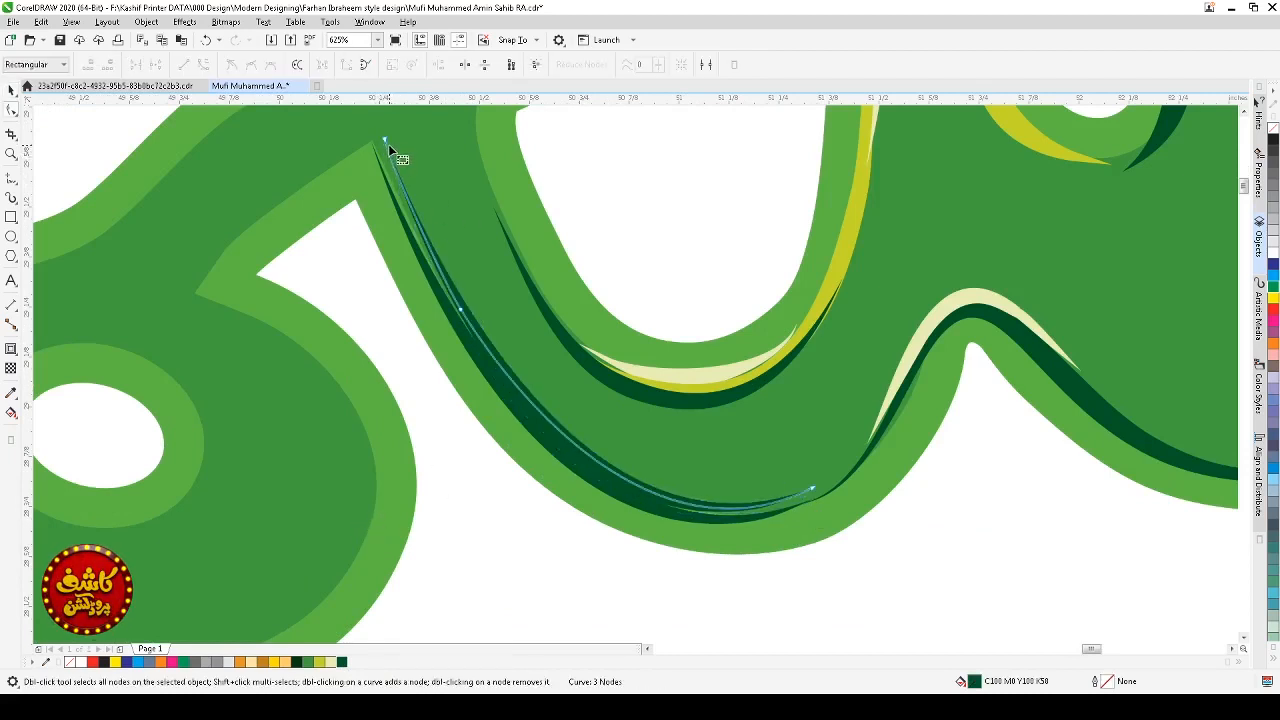
left_click(386, 140)
left_click_drag(387, 139, 386, 166)
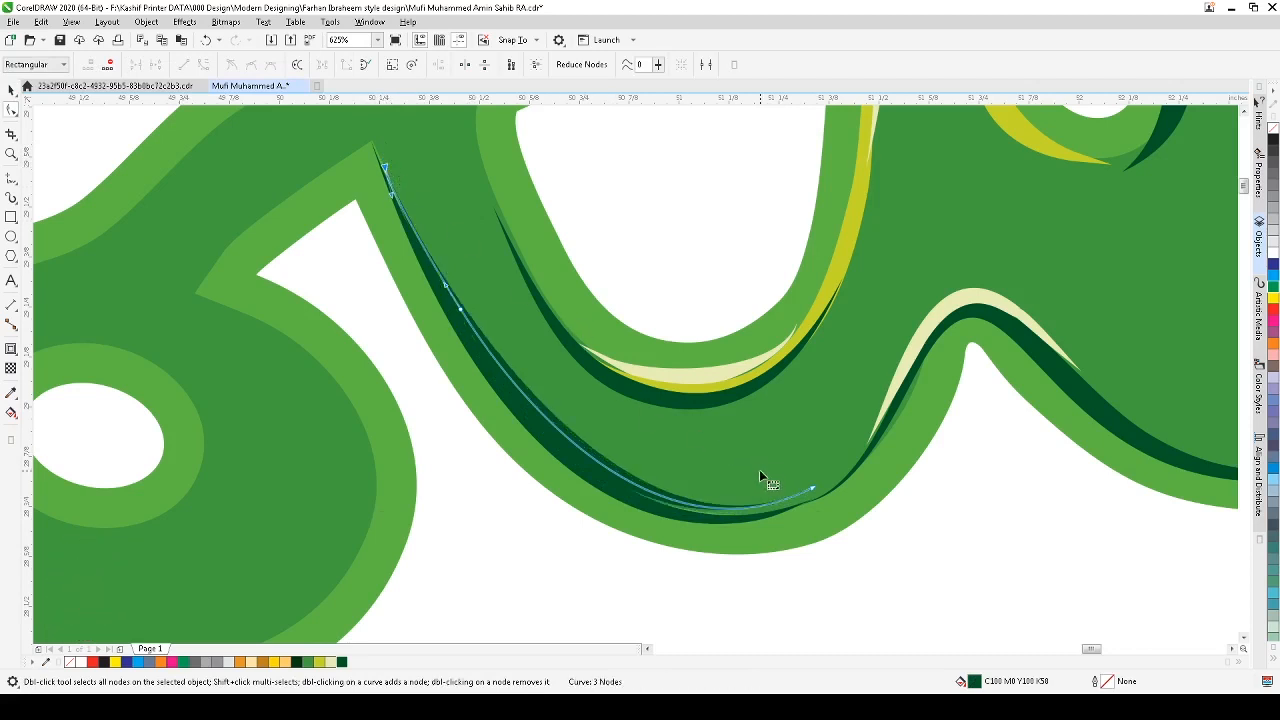
left_click_drag(812, 486, 806, 497)
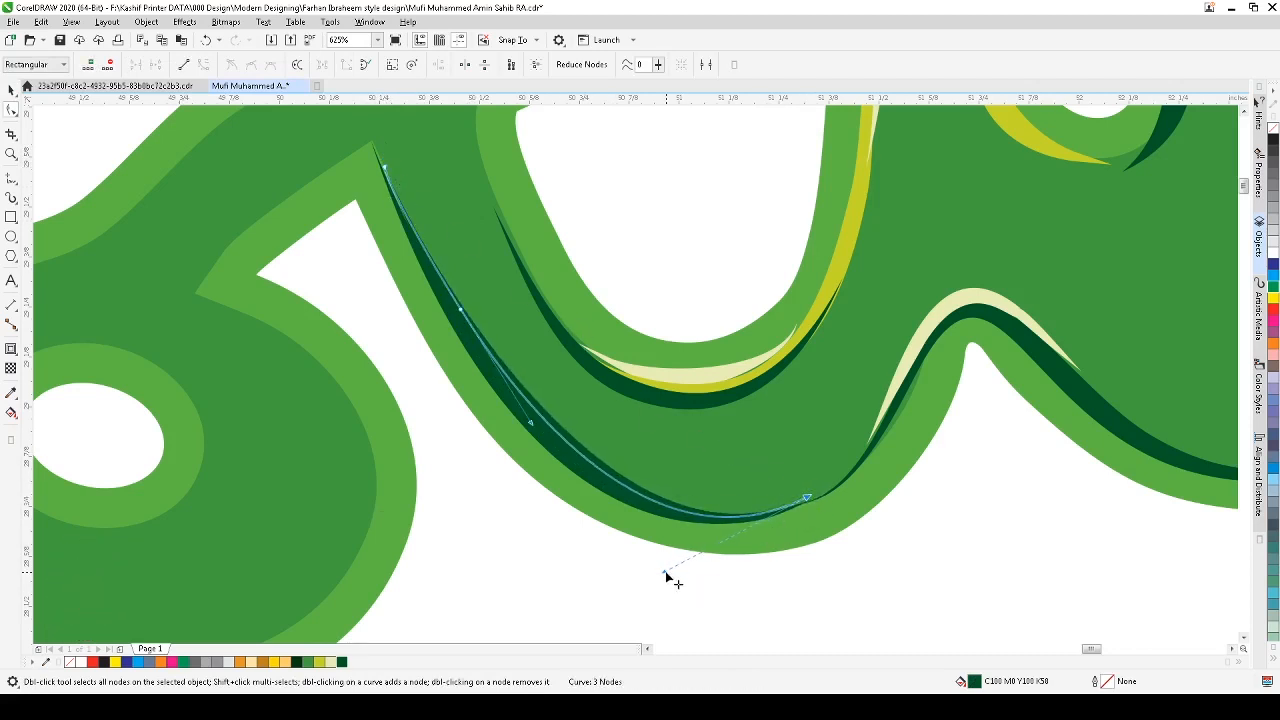
left_click_drag(666, 577, 662, 568)
key("space")
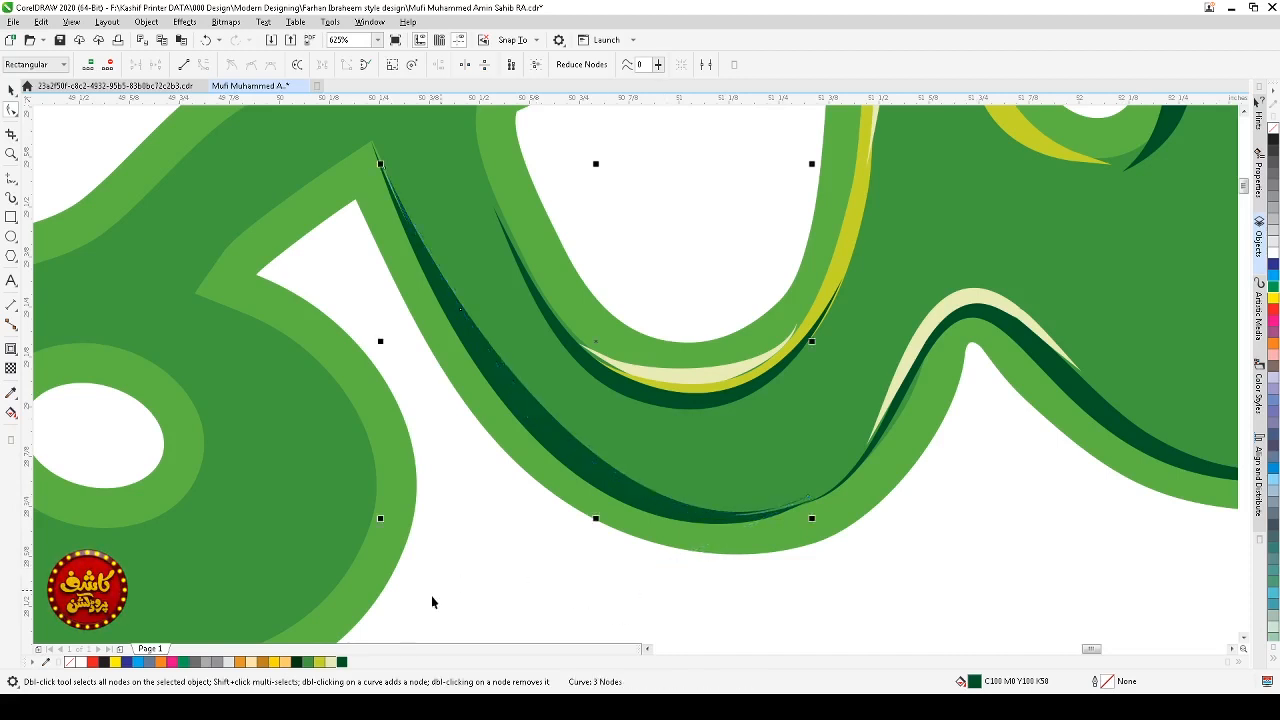
Step: Color the copied stroke lime, then shrink it and shift it inward along the curve
left_click(321, 663)
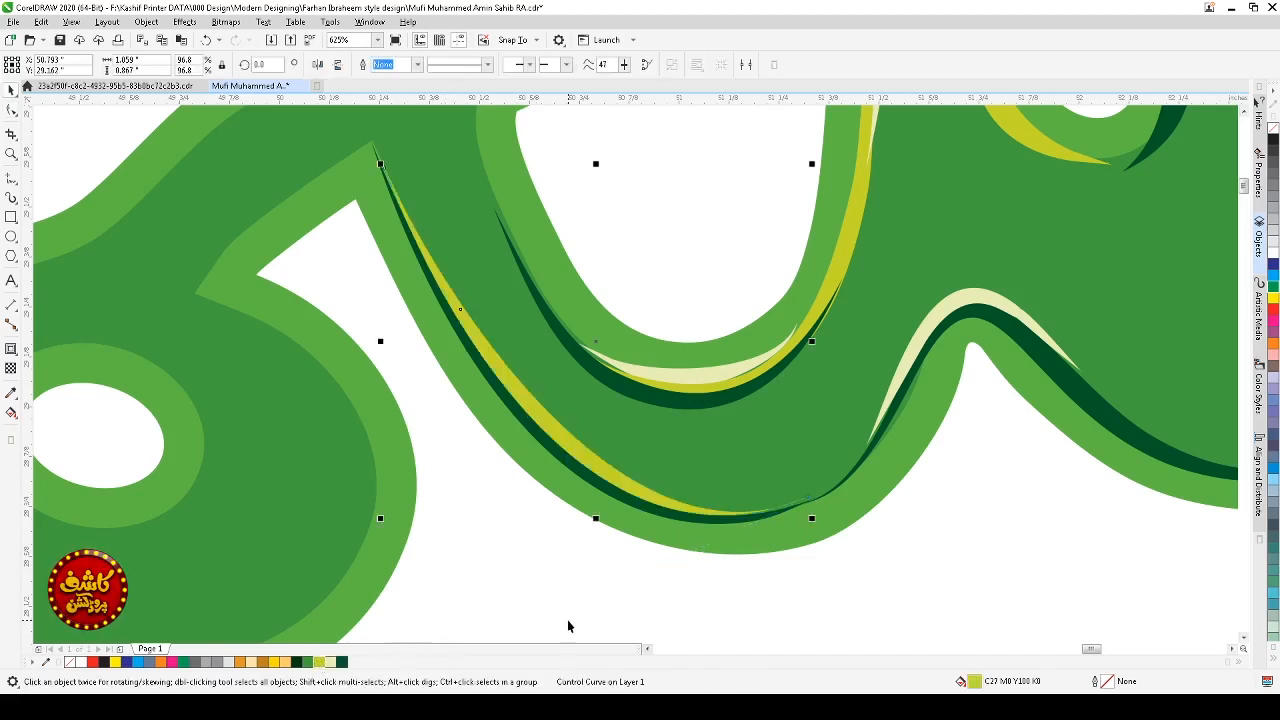
key("ctrl+z")
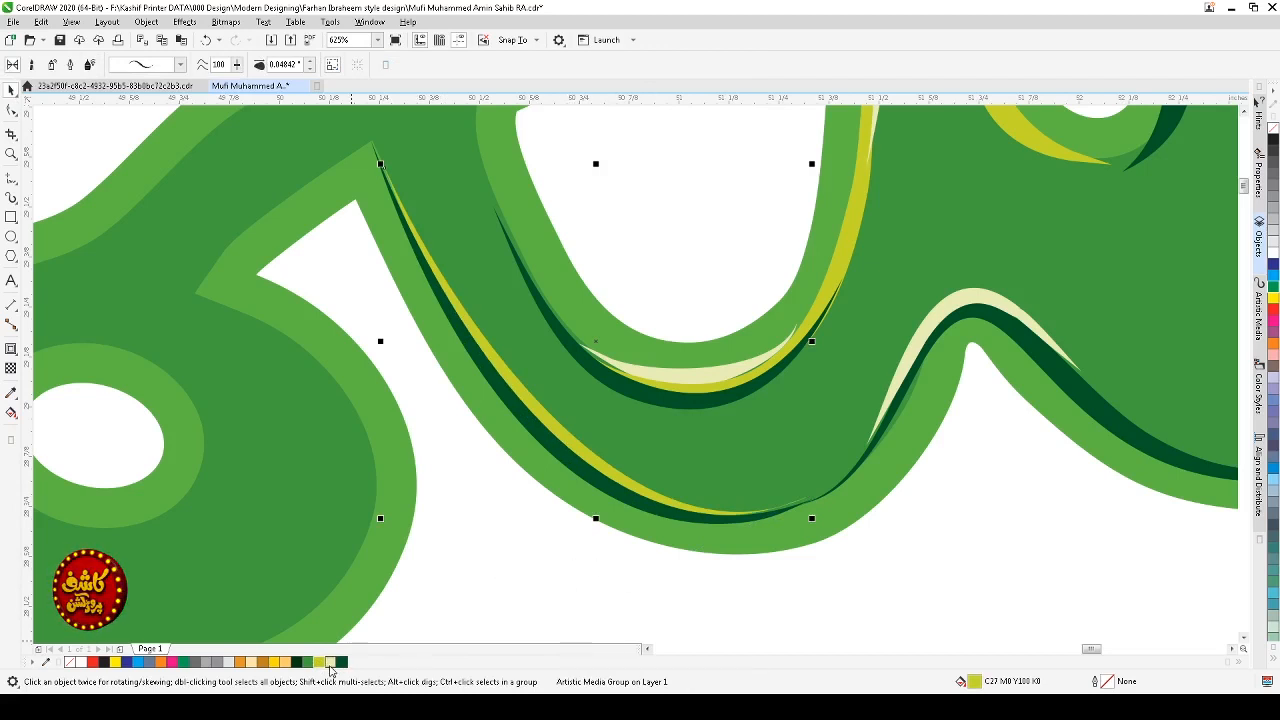
left_click_drag(813, 163, 771, 196)
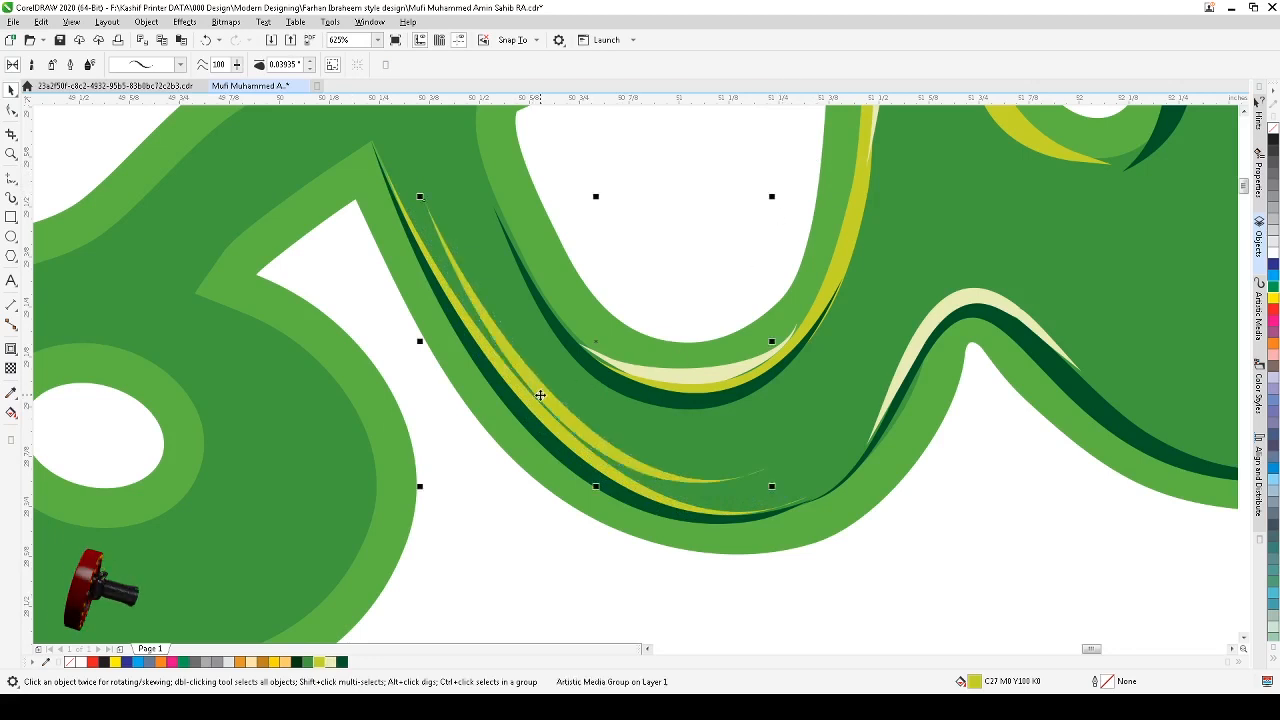
left_click_drag(541, 396, 524, 402)
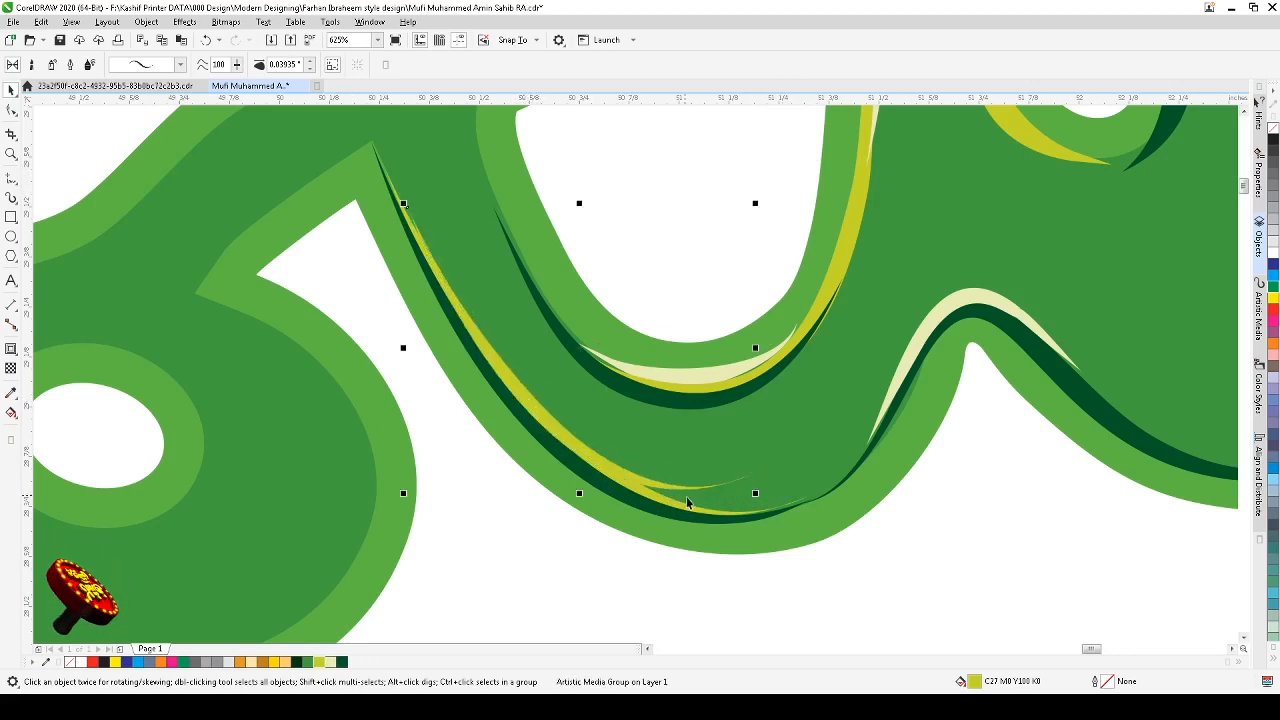
Step: Reshape the lime stroke's lower end node and send the stroke back one level
key("F10")
left_click_drag(752, 475, 762, 515)
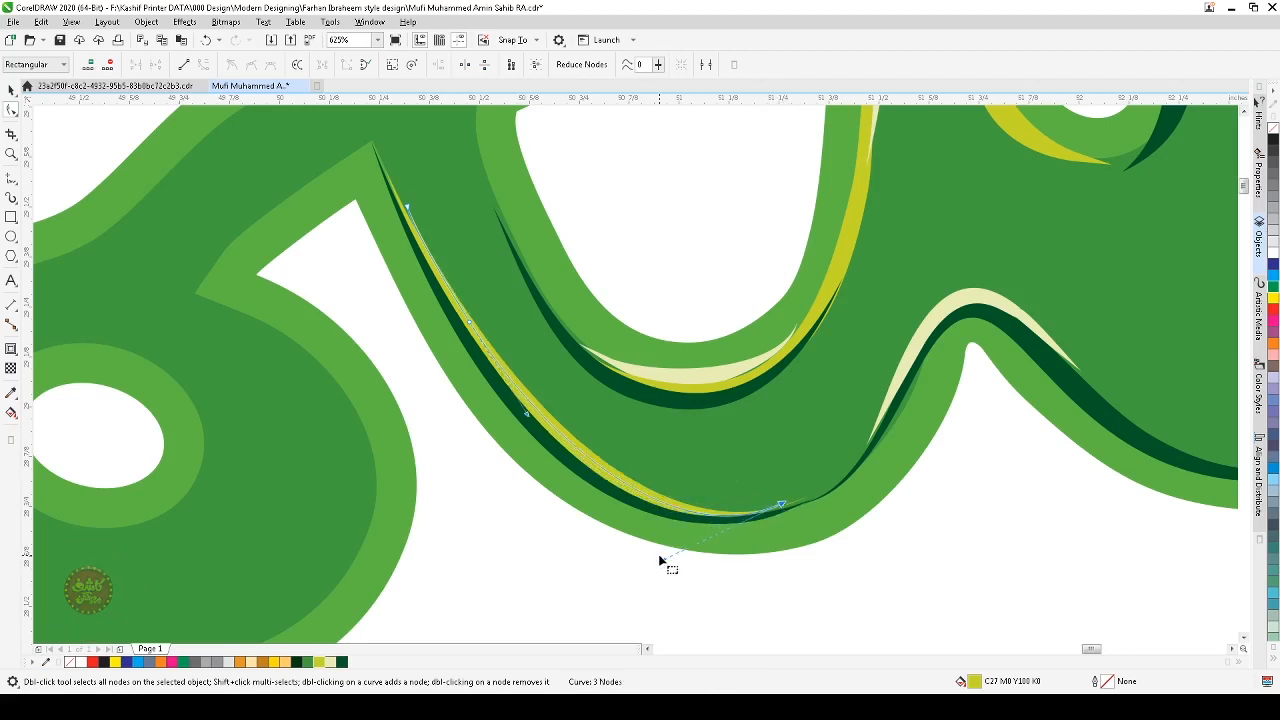
left_click_drag(667, 560, 672, 543)
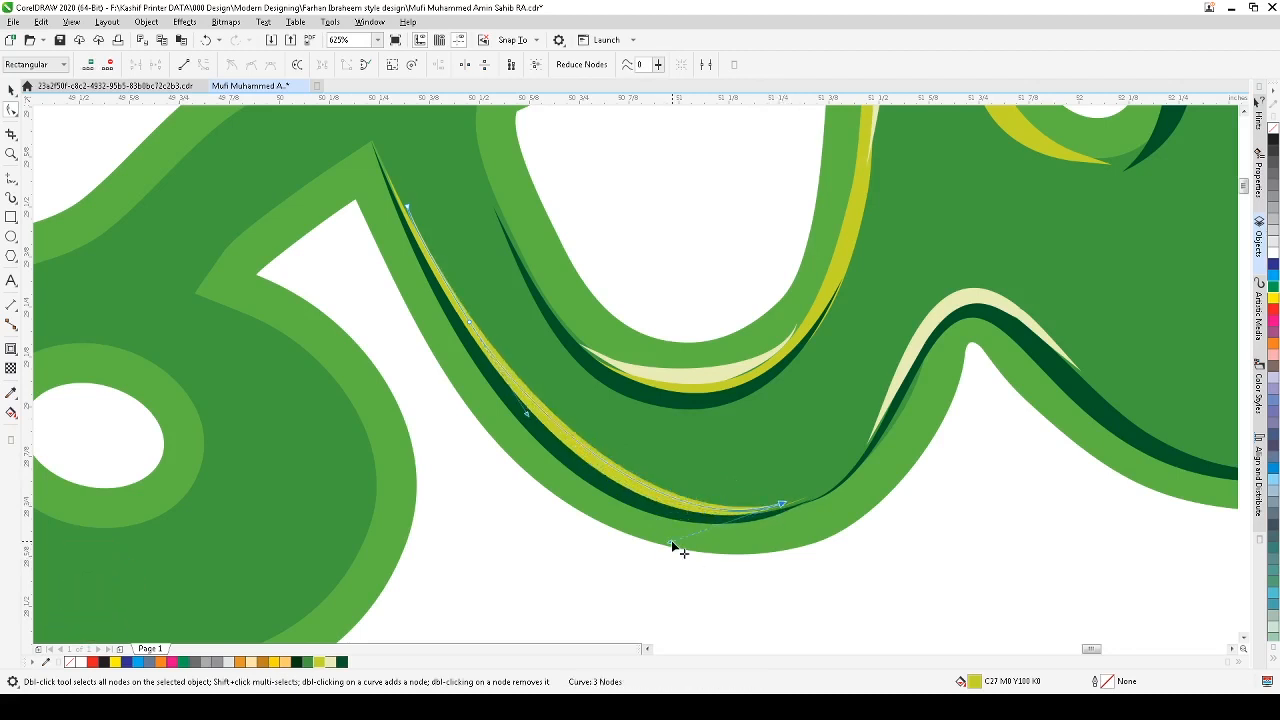
key("space")
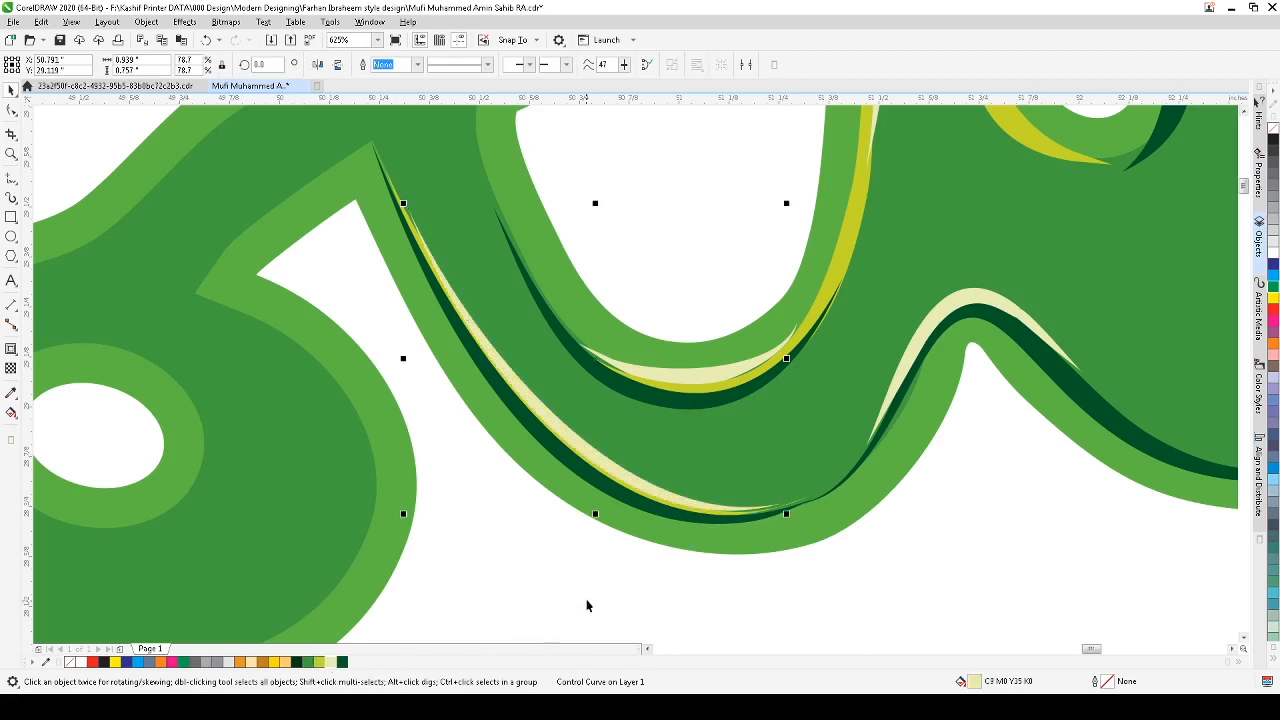
key("ctrl+Page_Down")
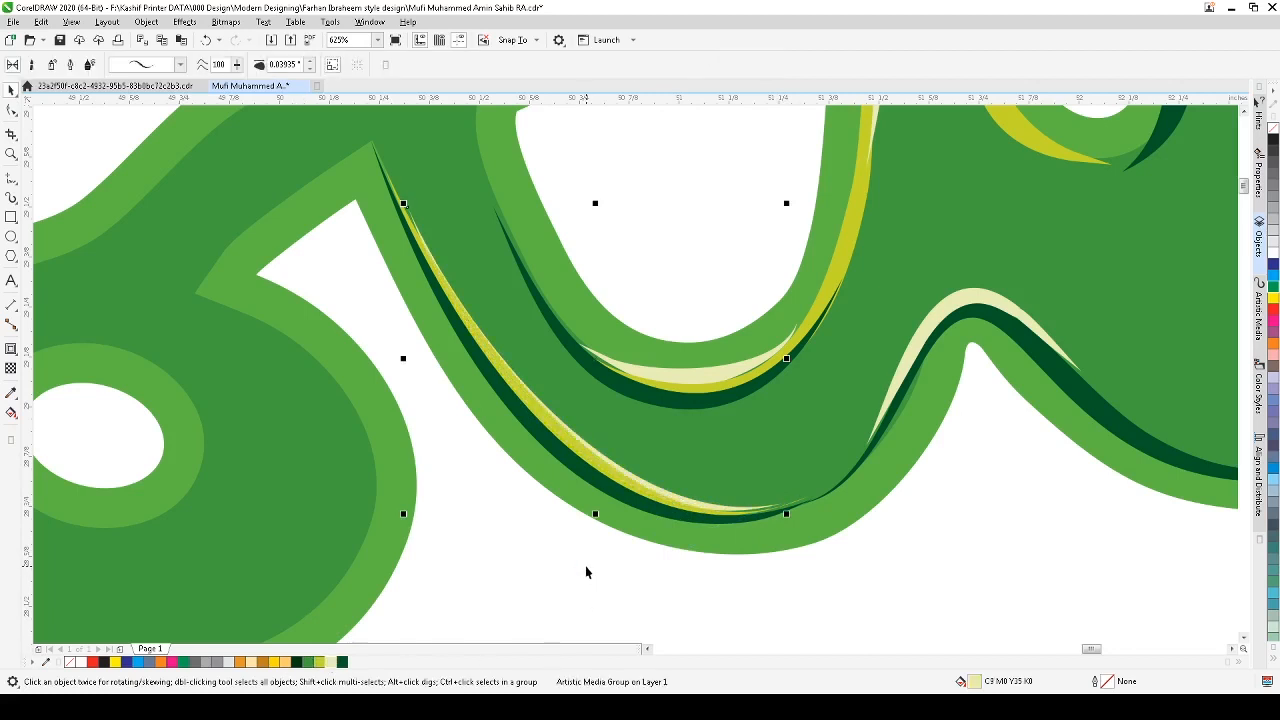
Step: Draw an artistic media stroke about 0.04 in wide along the lower right curve where it rises toward the next stroke
left_click(592, 566)
key("F4")
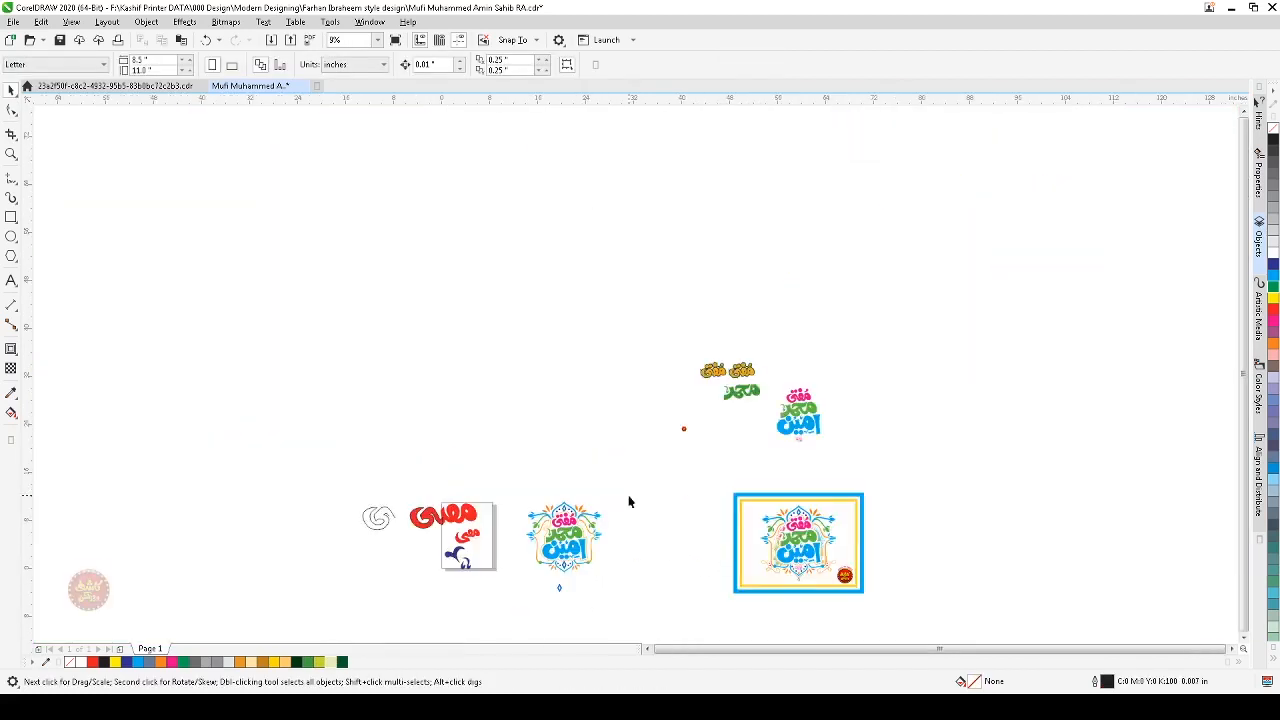
key("F2")
left_click_drag(770, 374, 708, 410)
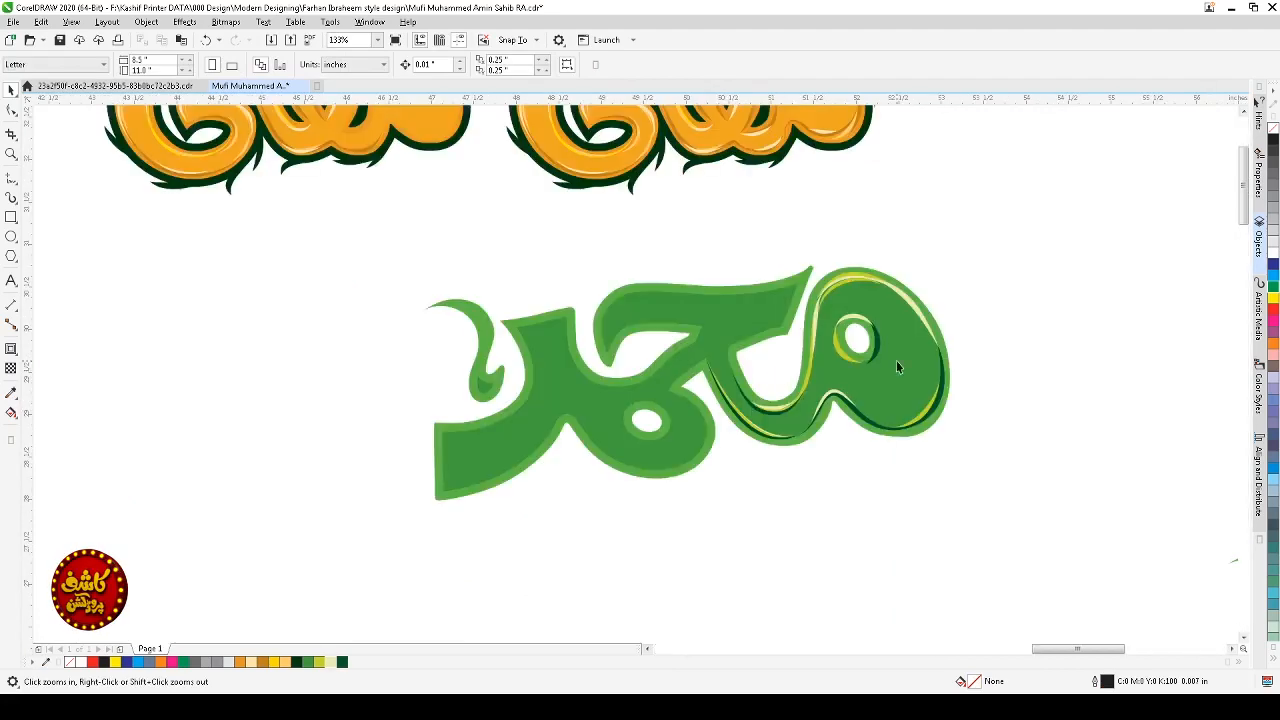
left_click_drag(957, 292, 546, 496)
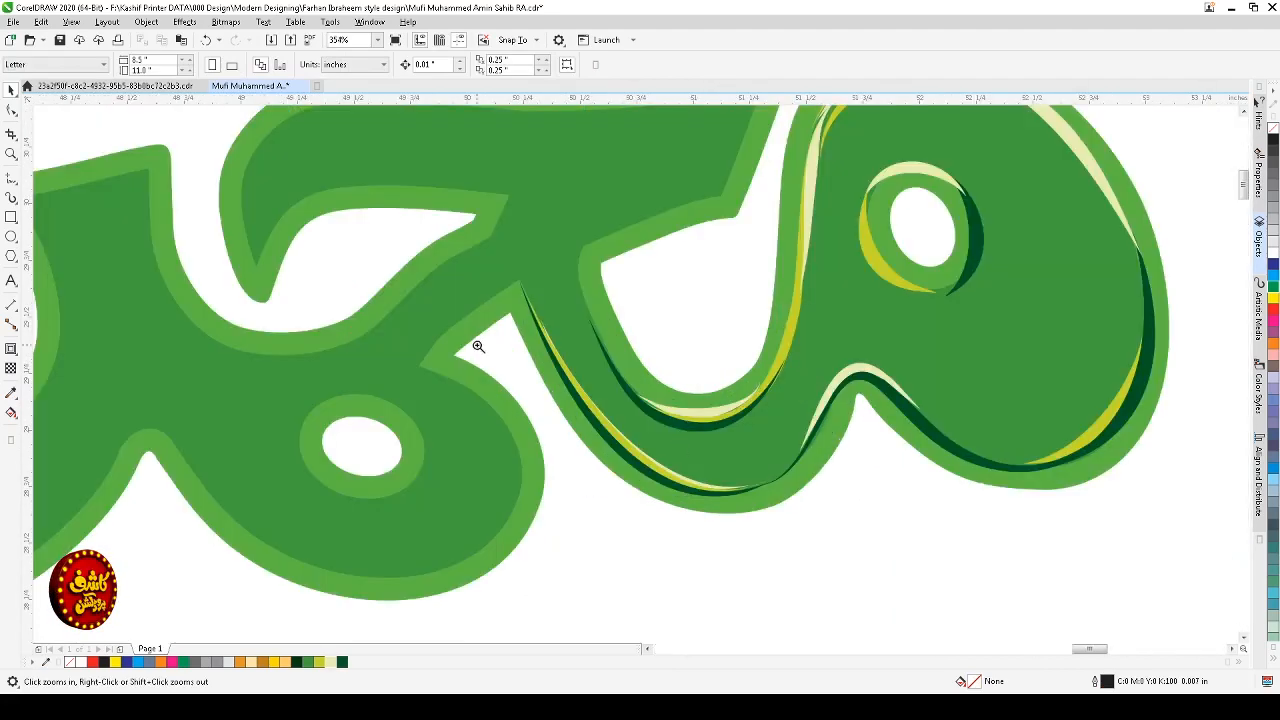
left_click_drag(478, 346, 806, 540)
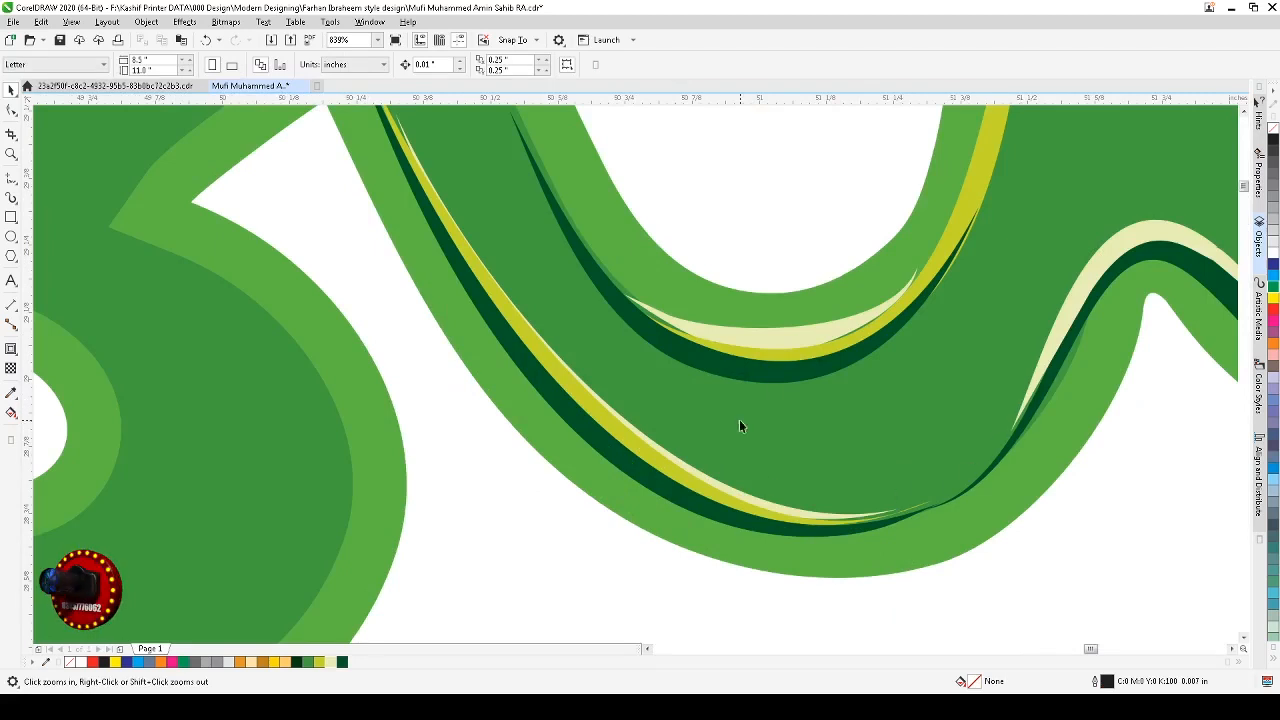
left_click(11, 197)
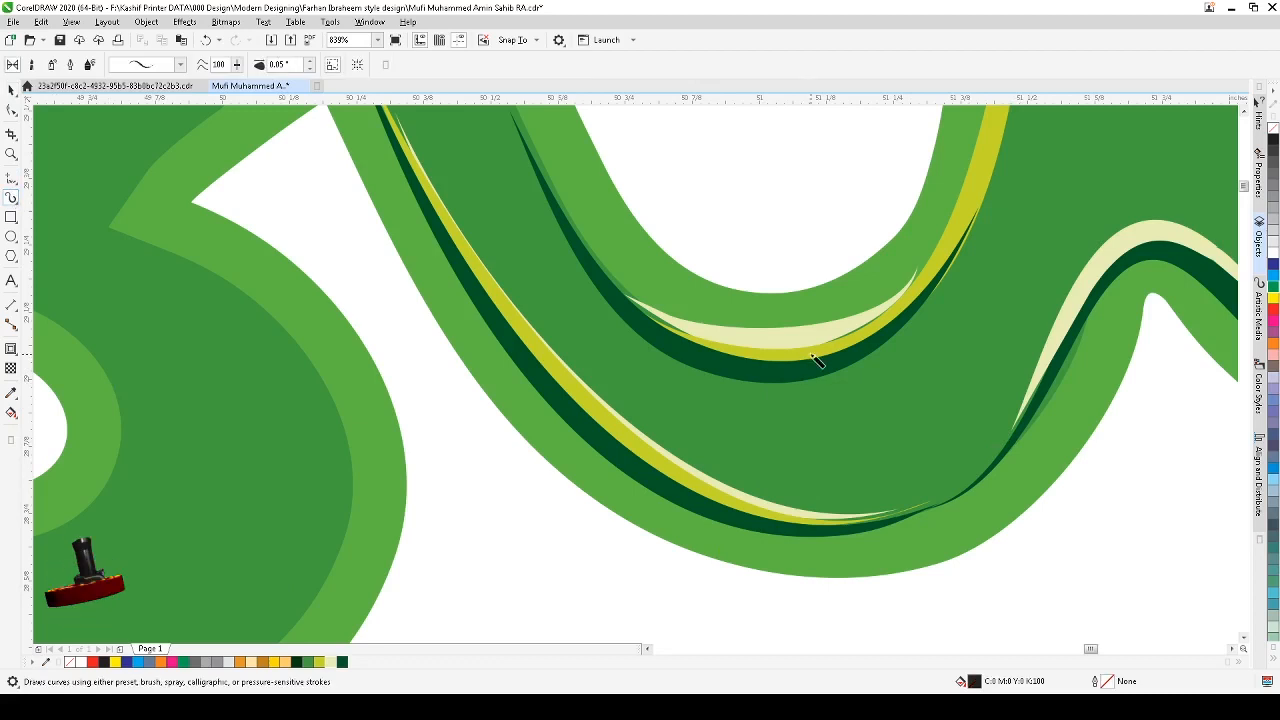
mouse_move(1017, 421)
left_mouse_down()
mouse_move(991, 457)
mouse_move(917, 503)
mouse_move(828, 512)
left_mouse_up()
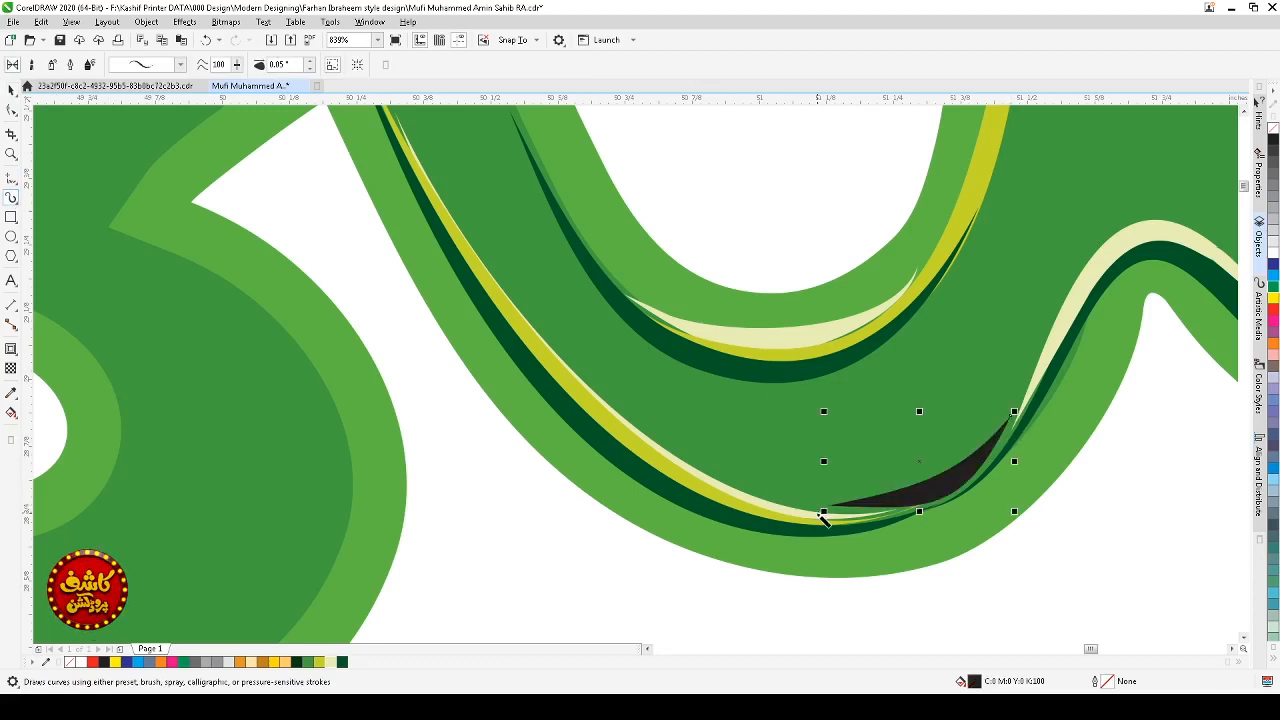
left_click(310, 68)
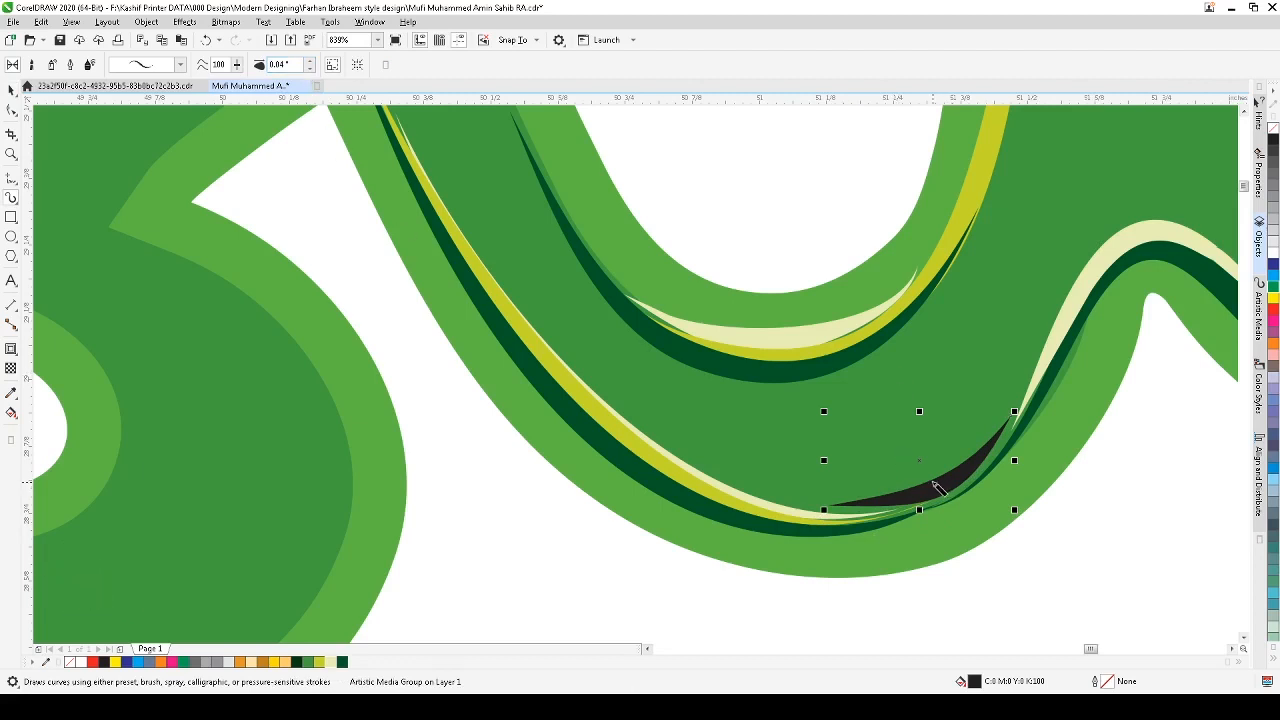
Step: Delete the new stroke's extra nodes and reshape its curve to fit the letter edge
key("space")
left_click(11, 111)
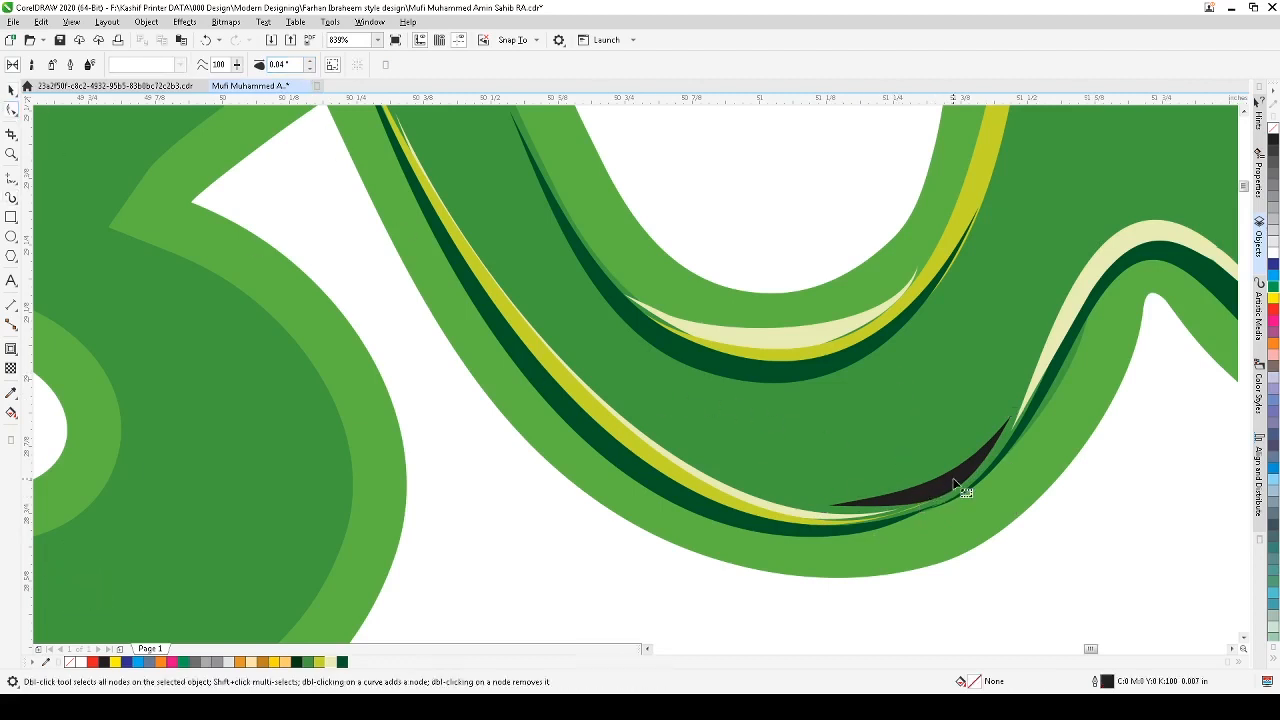
left_click(951, 489)
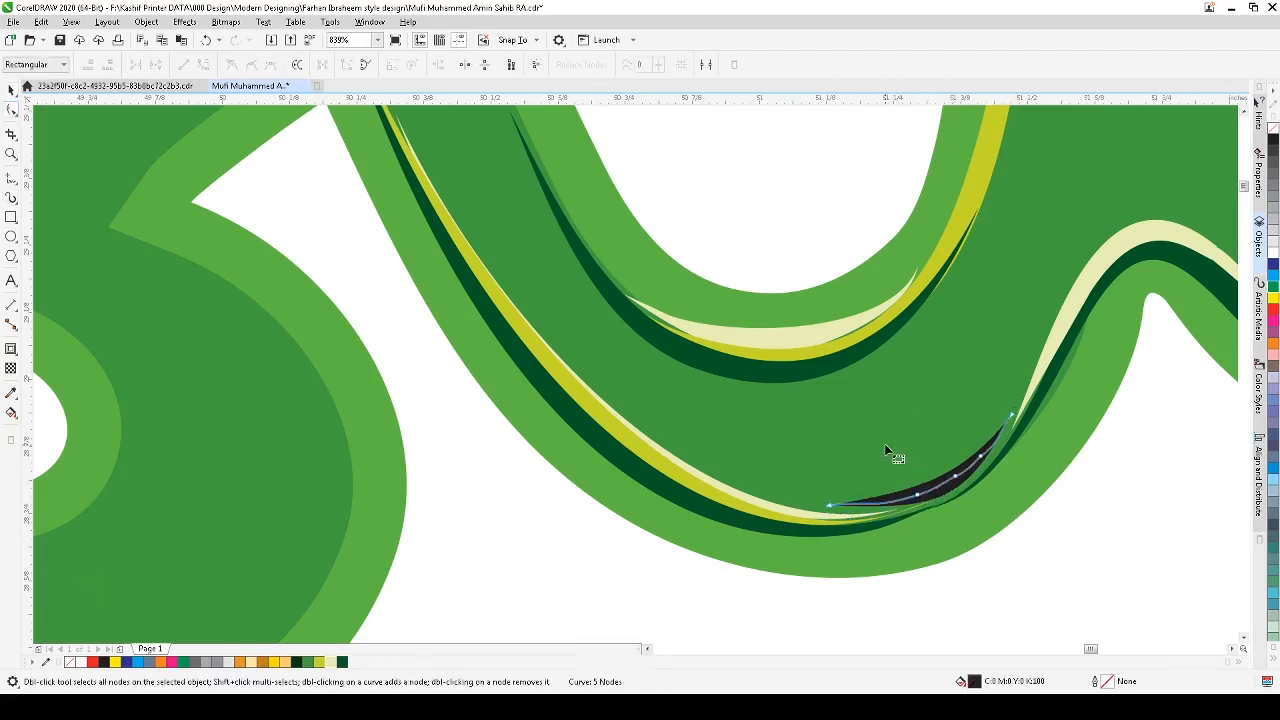
left_click_drag(999, 522, 1008, 533)
key("Delete")
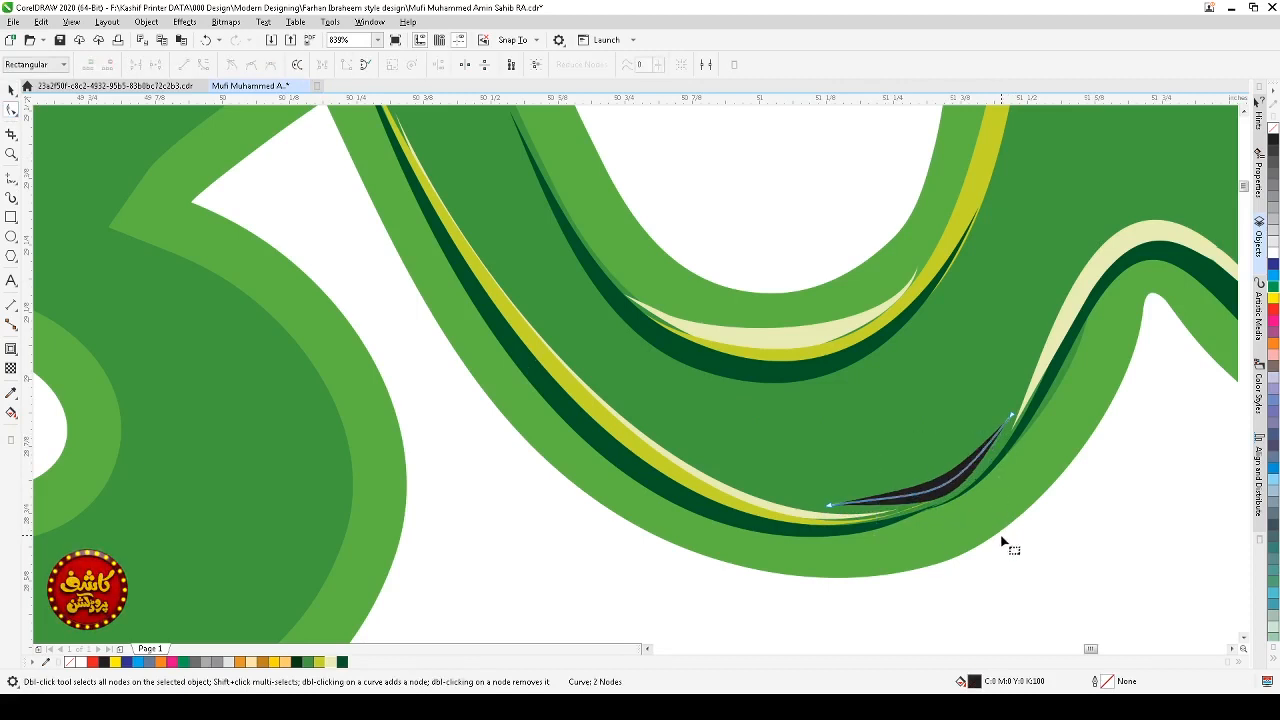
left_click(829, 506)
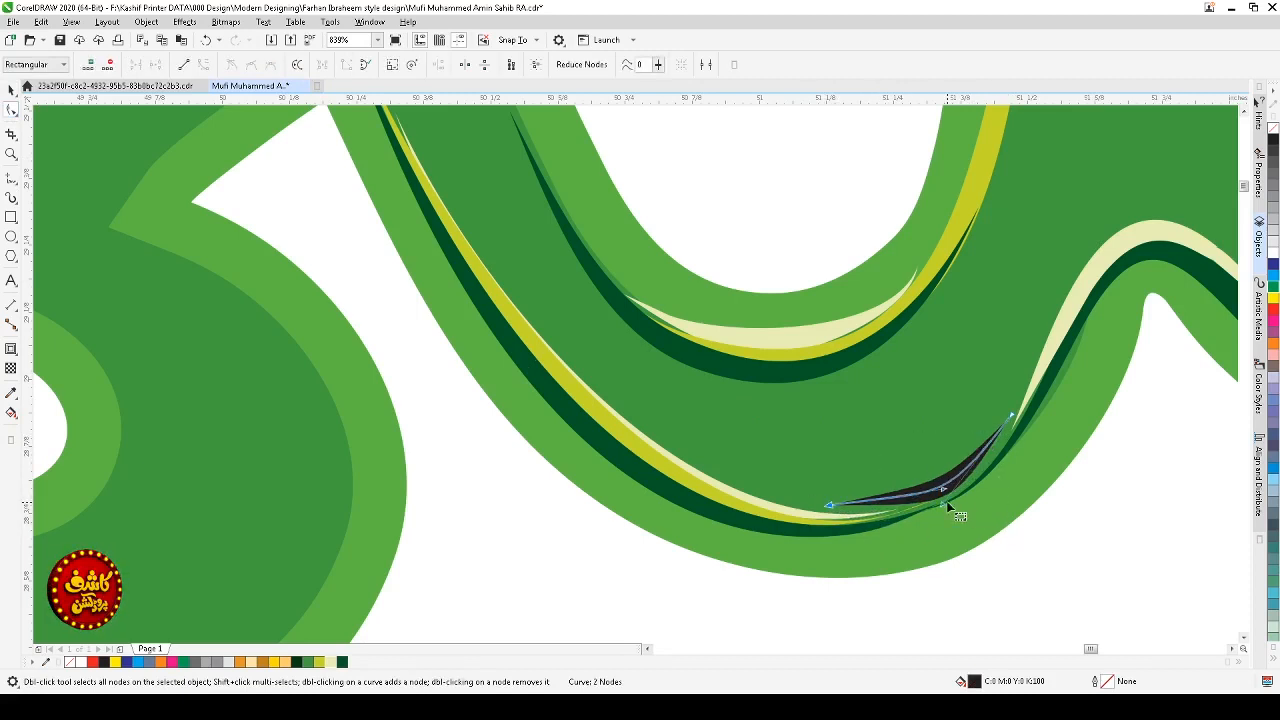
mouse_move(942, 503)
left_mouse_down()
mouse_move(924, 505)
mouse_move(969, 464)
mouse_move(948, 490)
left_mouse_up()
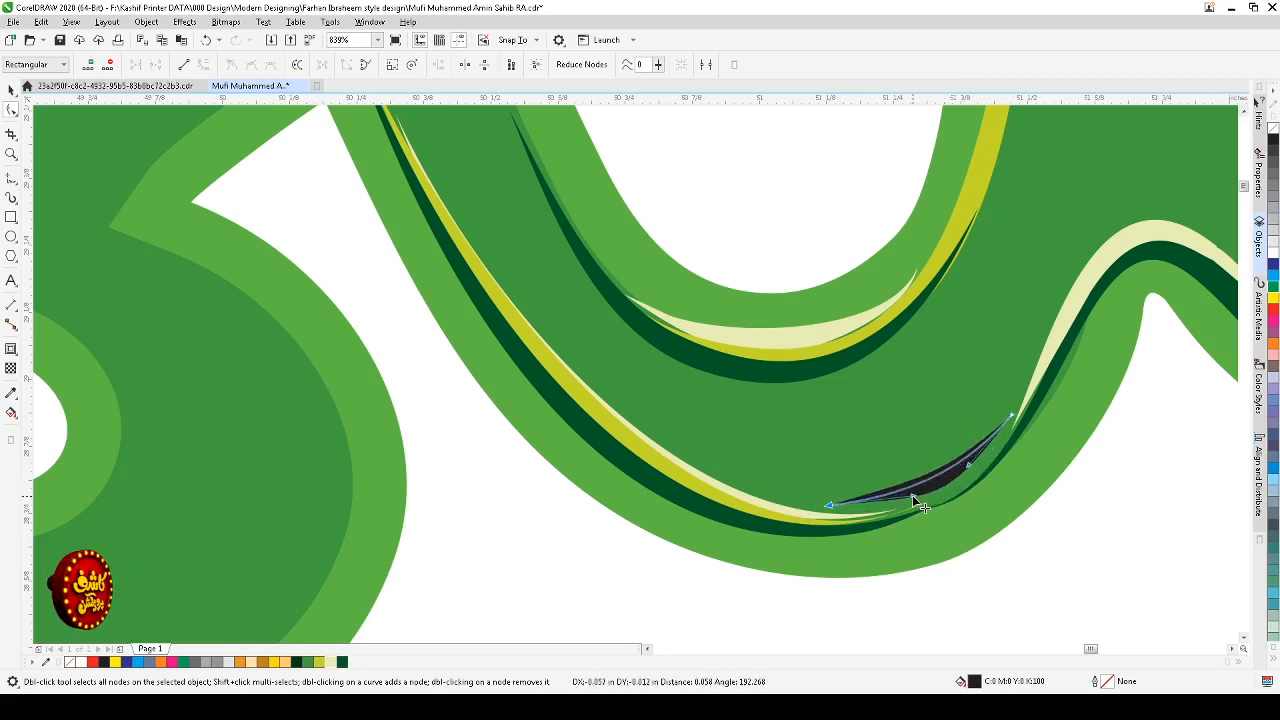
key("space")
Step: Color the new stroke on the lower right curve lime
left_click(931, 485)
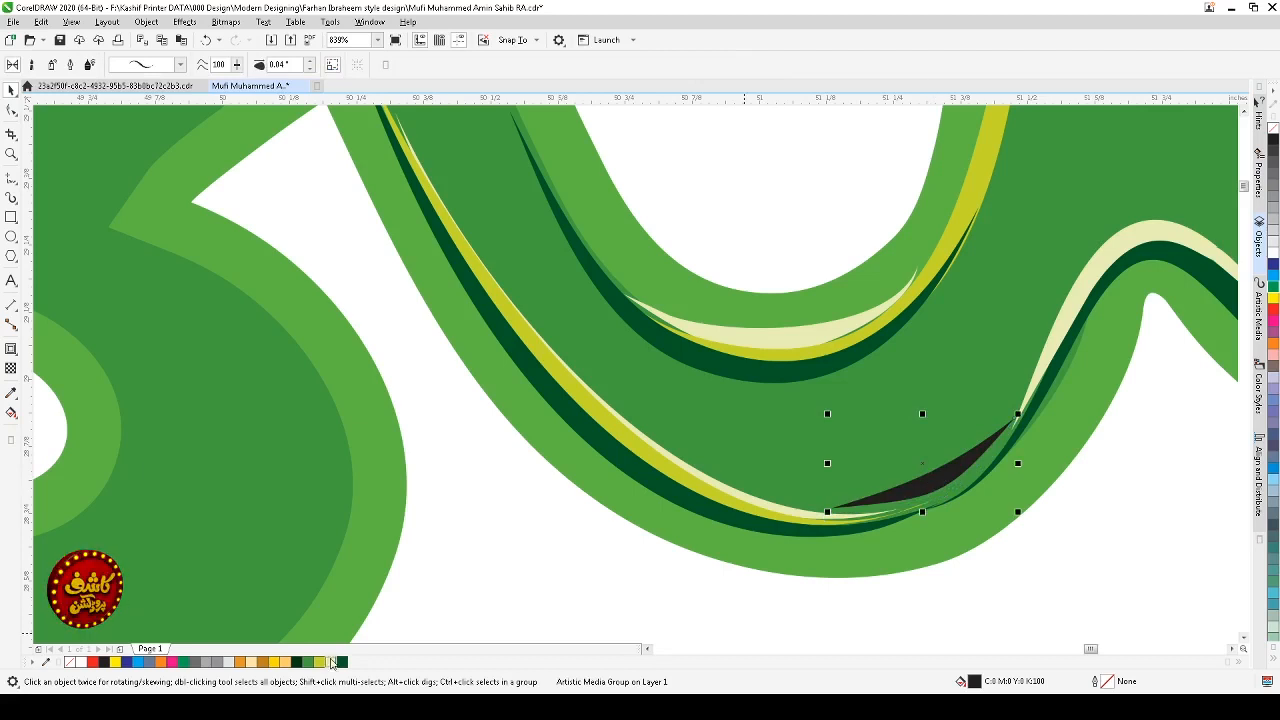
left_click(320, 661)
key("Escape")
left_click(940, 479)
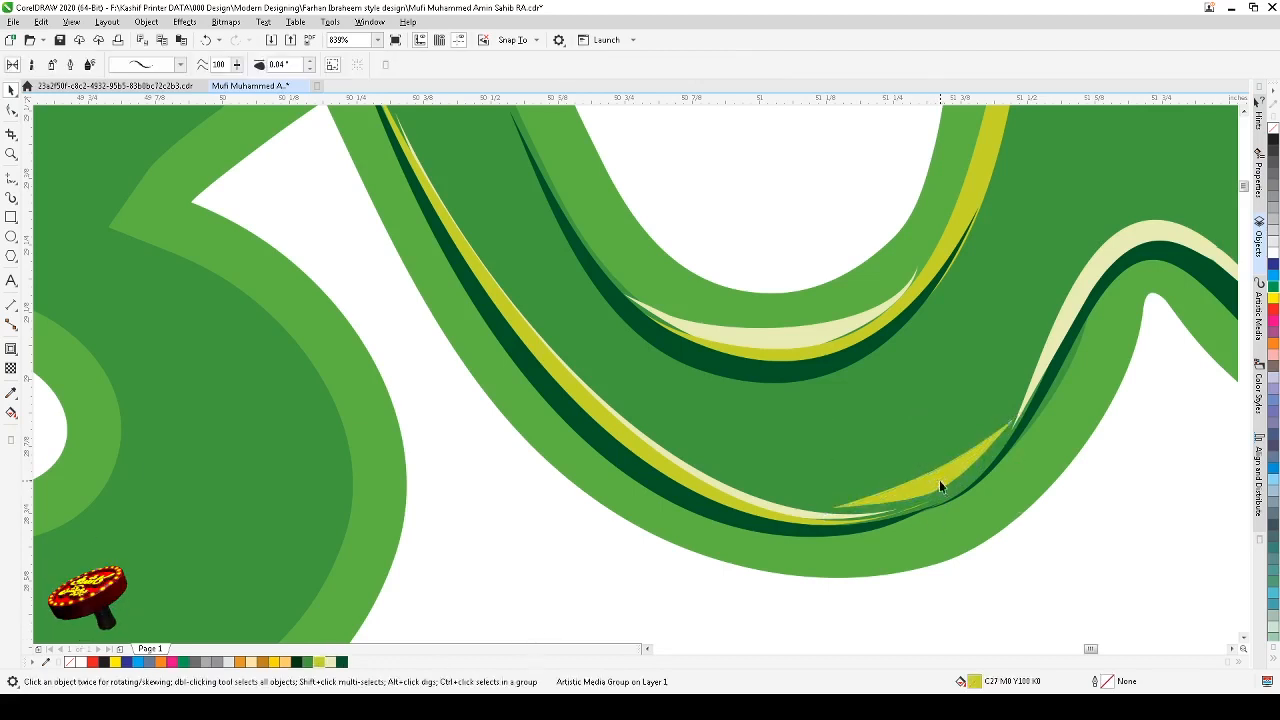
key("Escape")
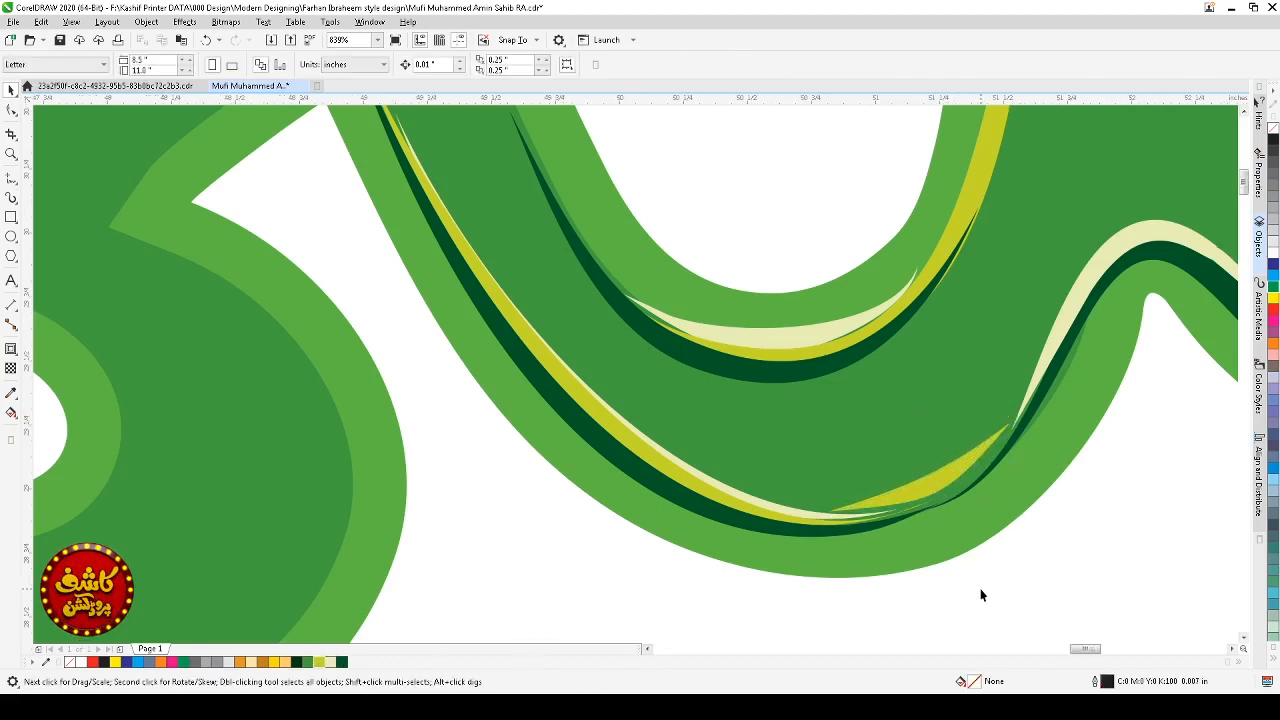
Step: Select the dark green stroke under the new lime stroke and shrink its height slightly
scroll(985, 583, "down", 4)
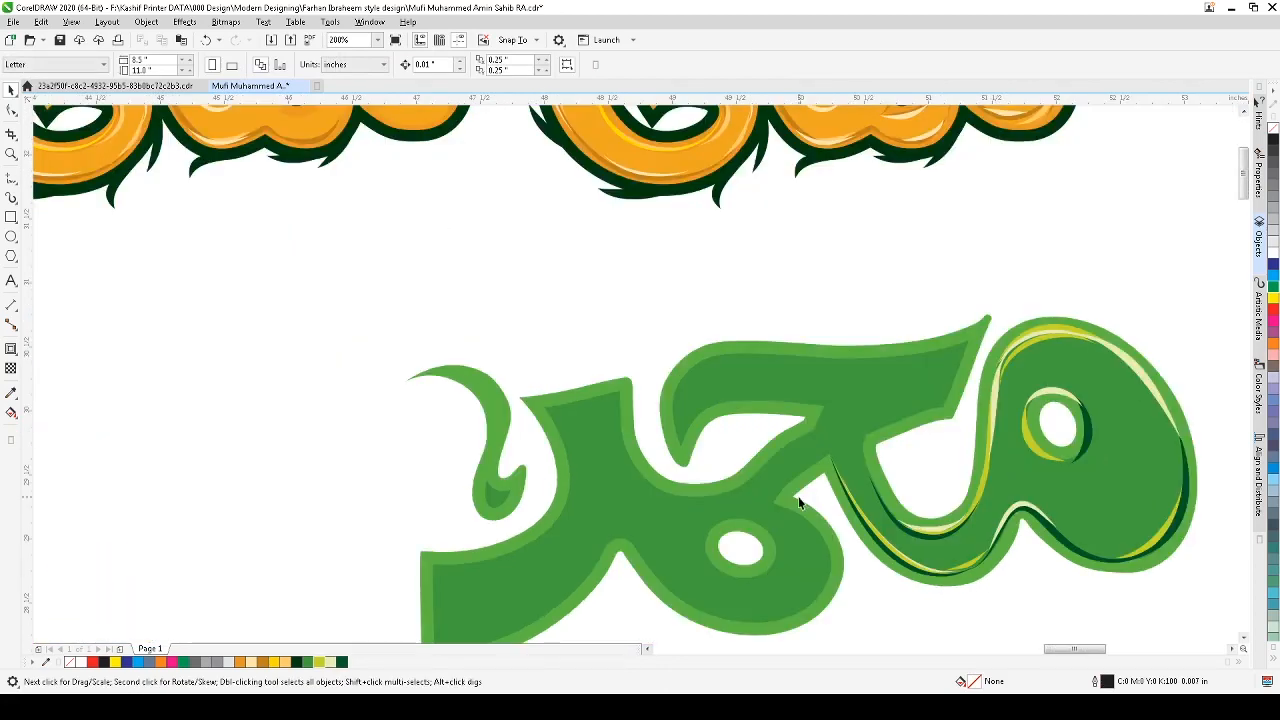
key("F2")
left_click_drag(815, 440, 1040, 608)
key("space")
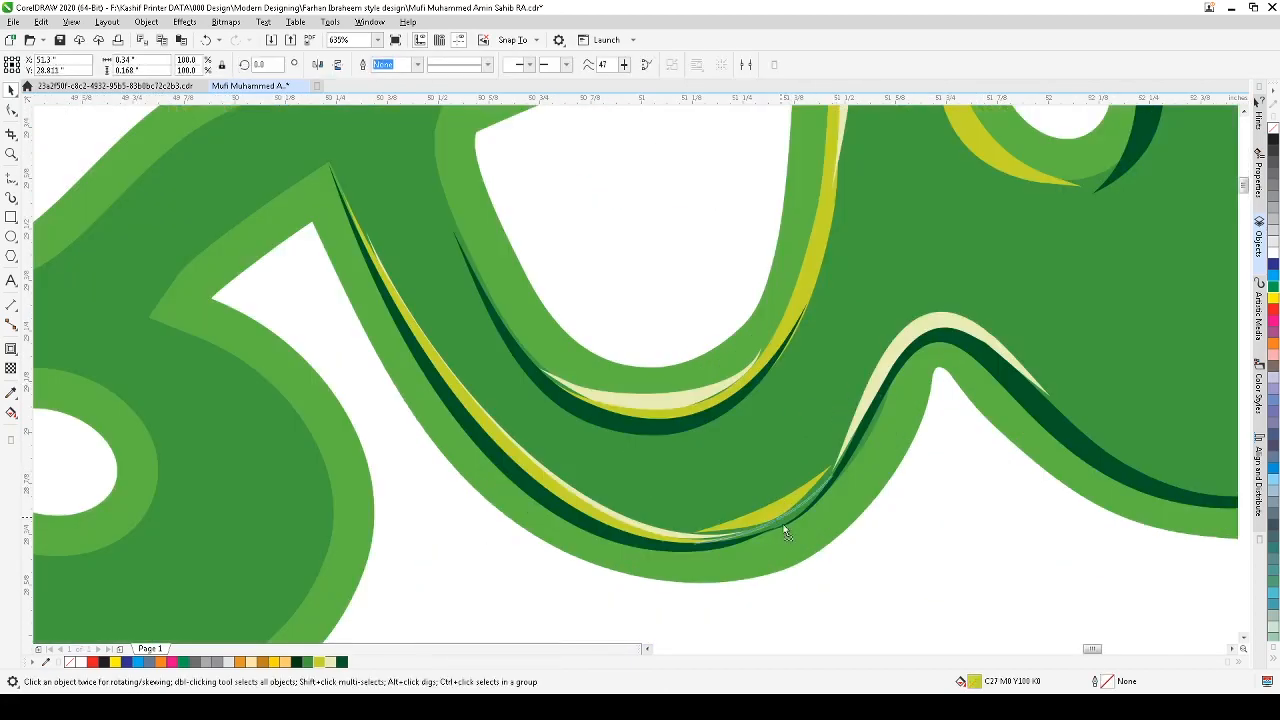
left_click(786, 523)
key("ctrl+z")
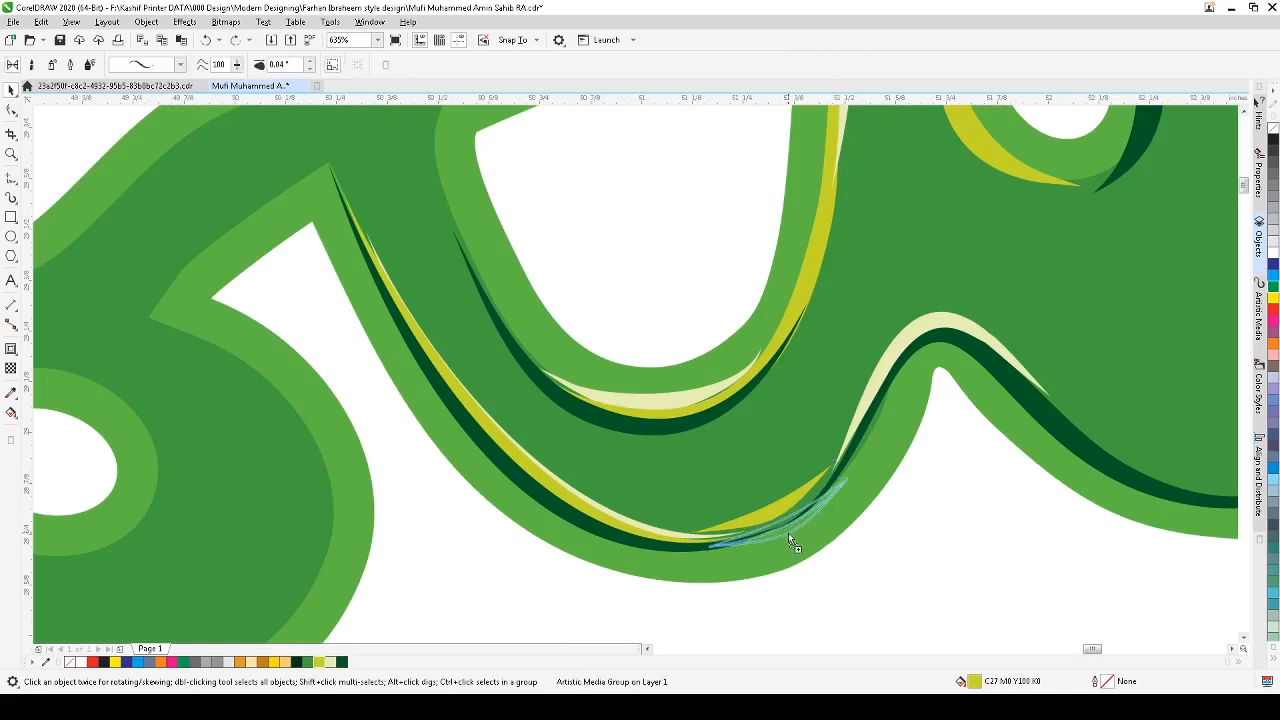
left_click(781, 533)
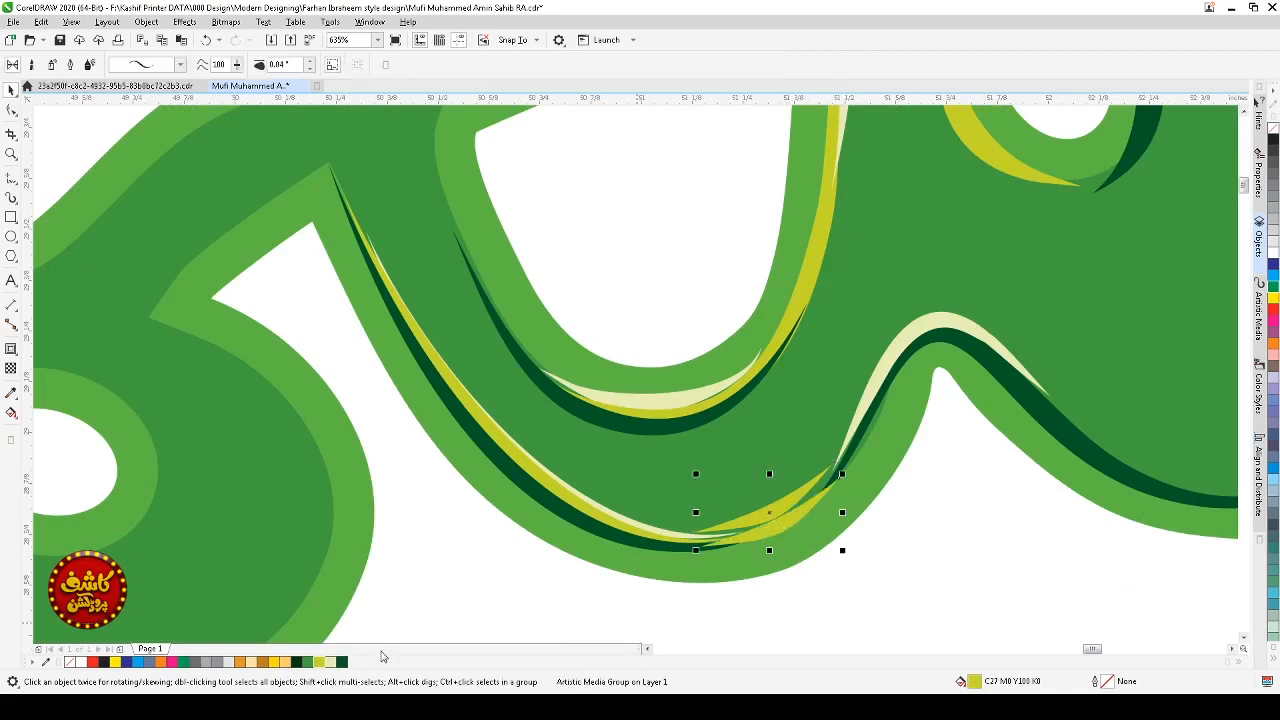
key("Escape")
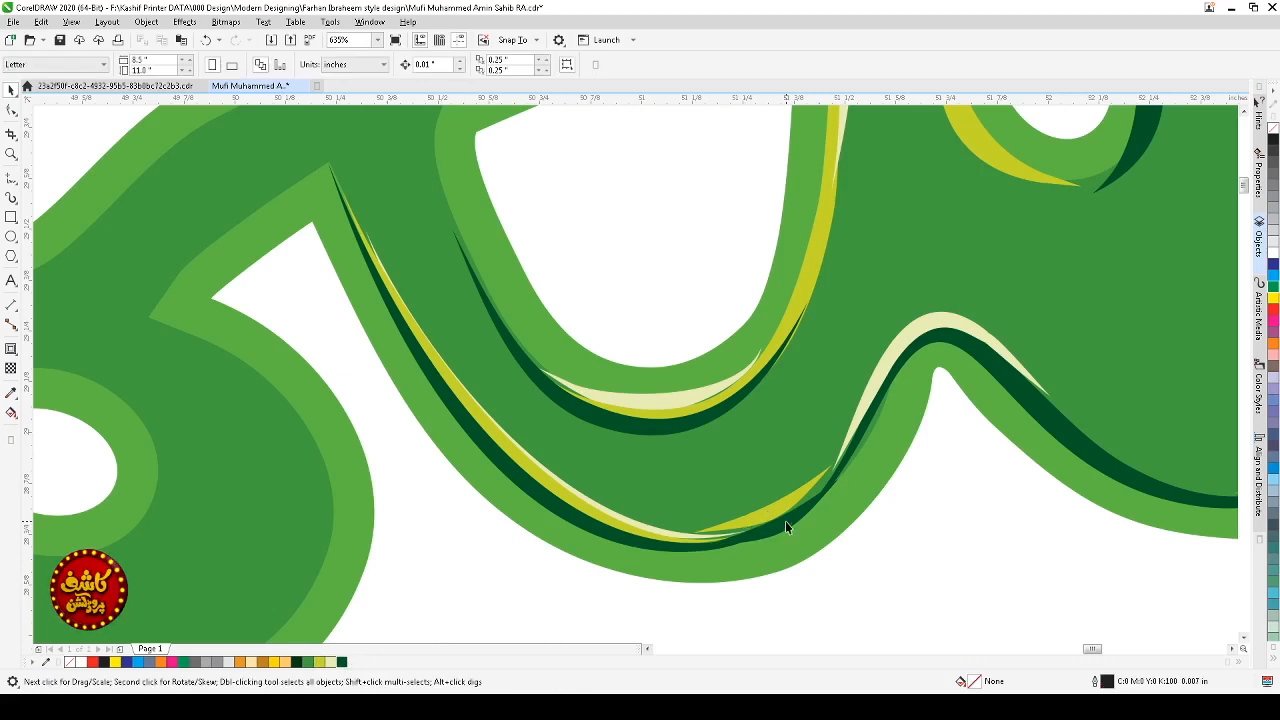
left_click(791, 534)
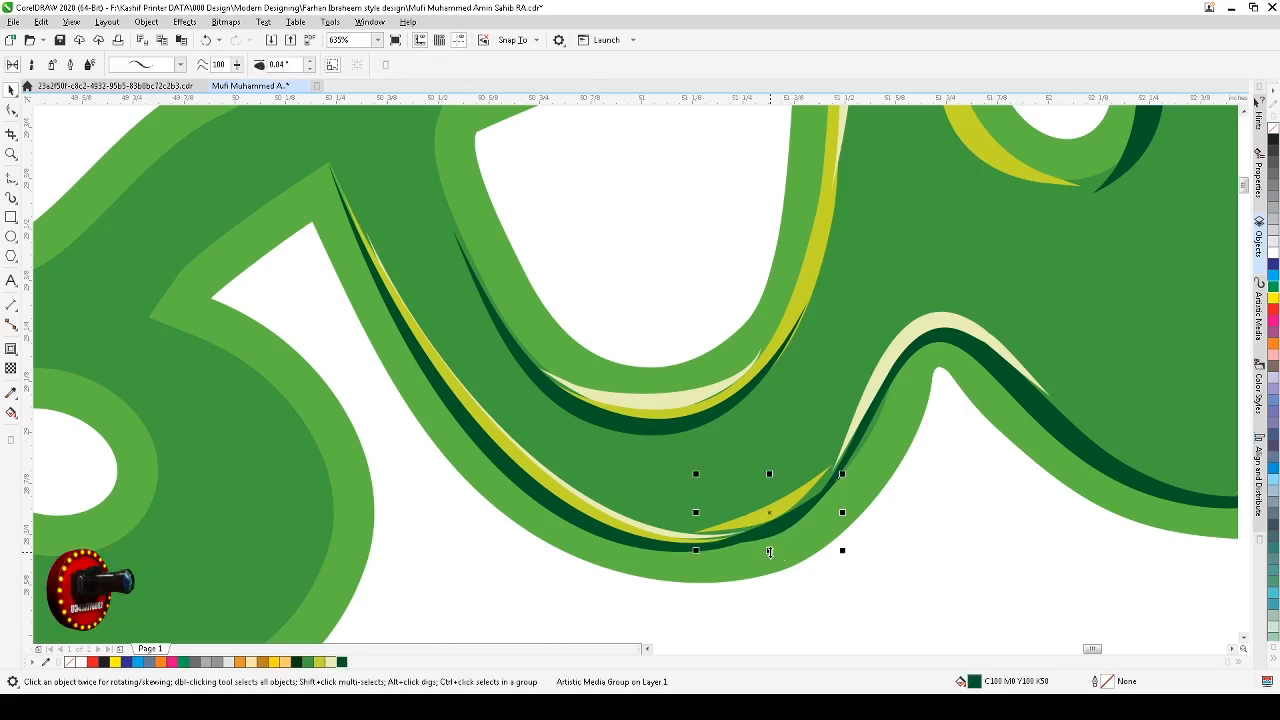
left_click_drag(770, 551, 770, 542)
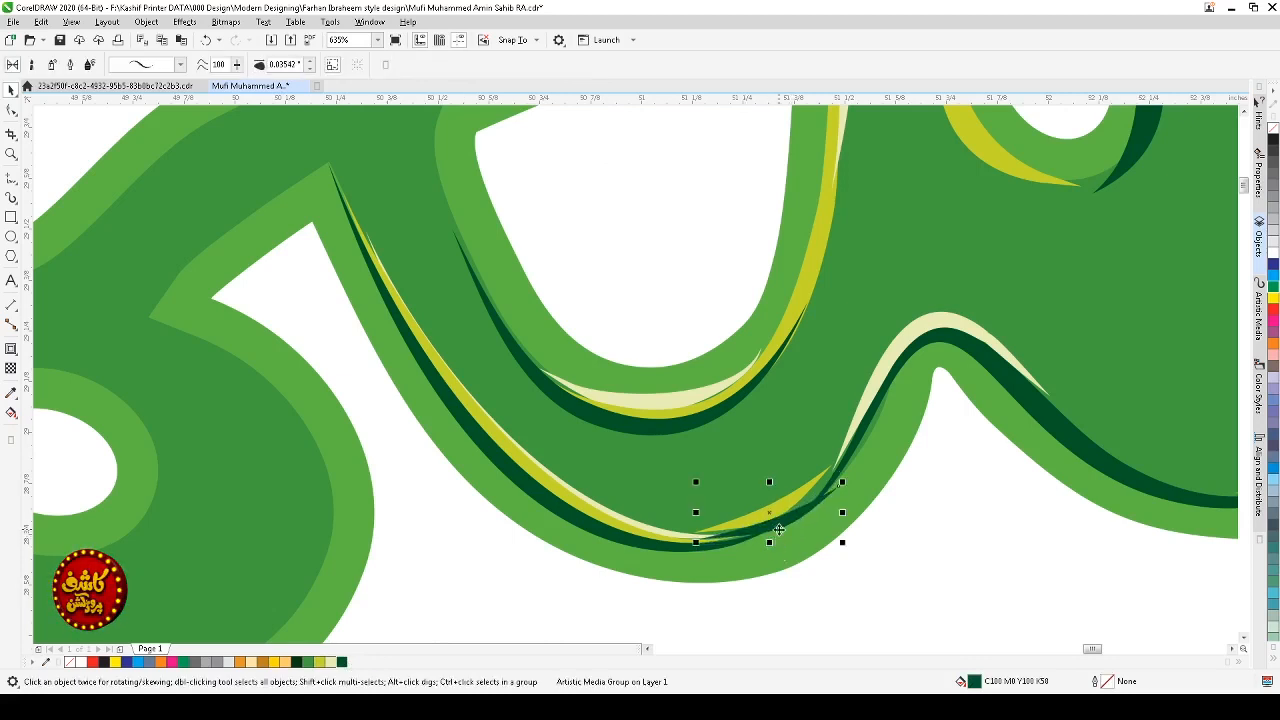
Step: Select the new lime stroke on the lower right curve and inspect its properties
left_click(779, 530)
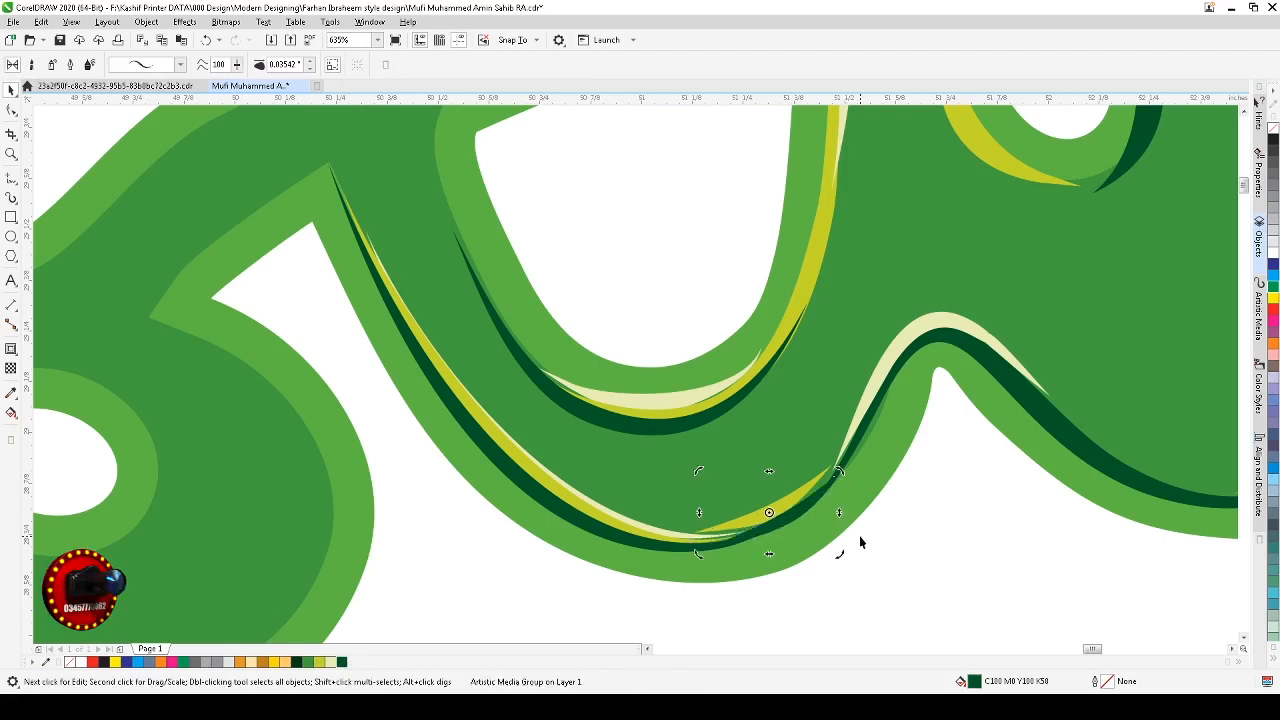
left_click(882, 572)
left_click(777, 508)
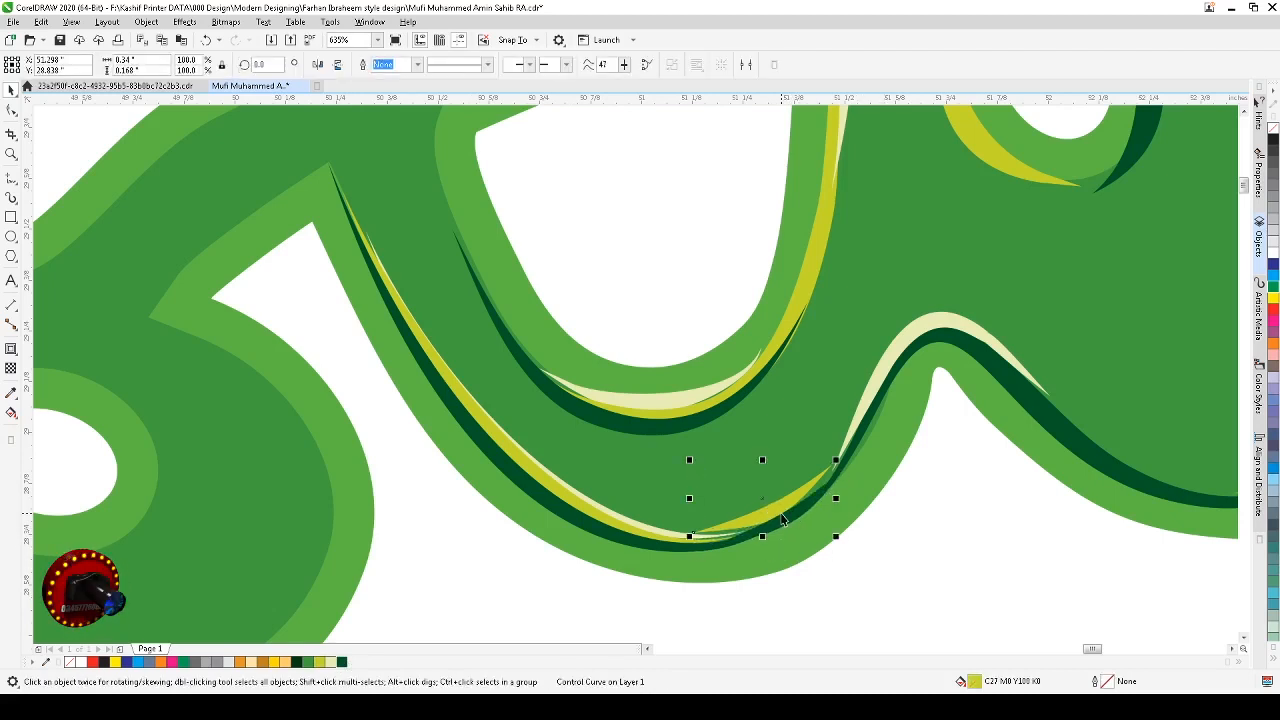
left_click(781, 514)
left_click(781, 514)
left_click(781, 514)
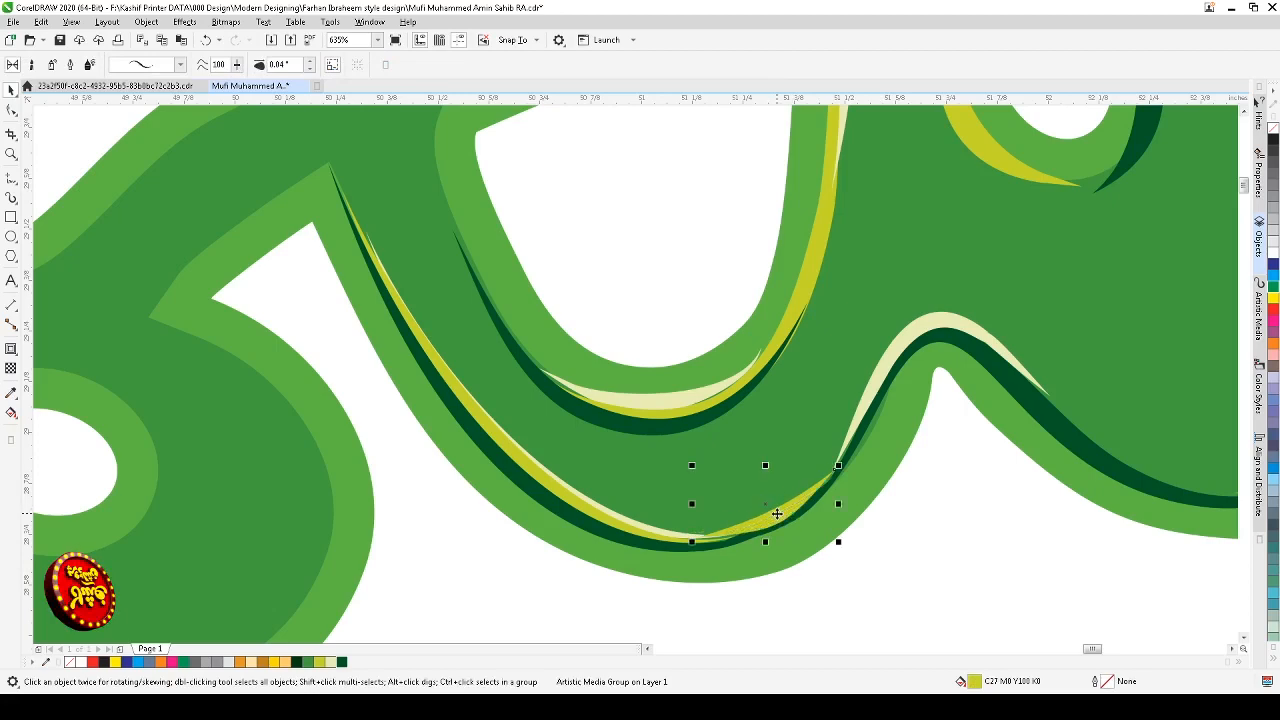
left_click(879, 567)
Step: Save the document
scroll(879, 575, "down", 5)
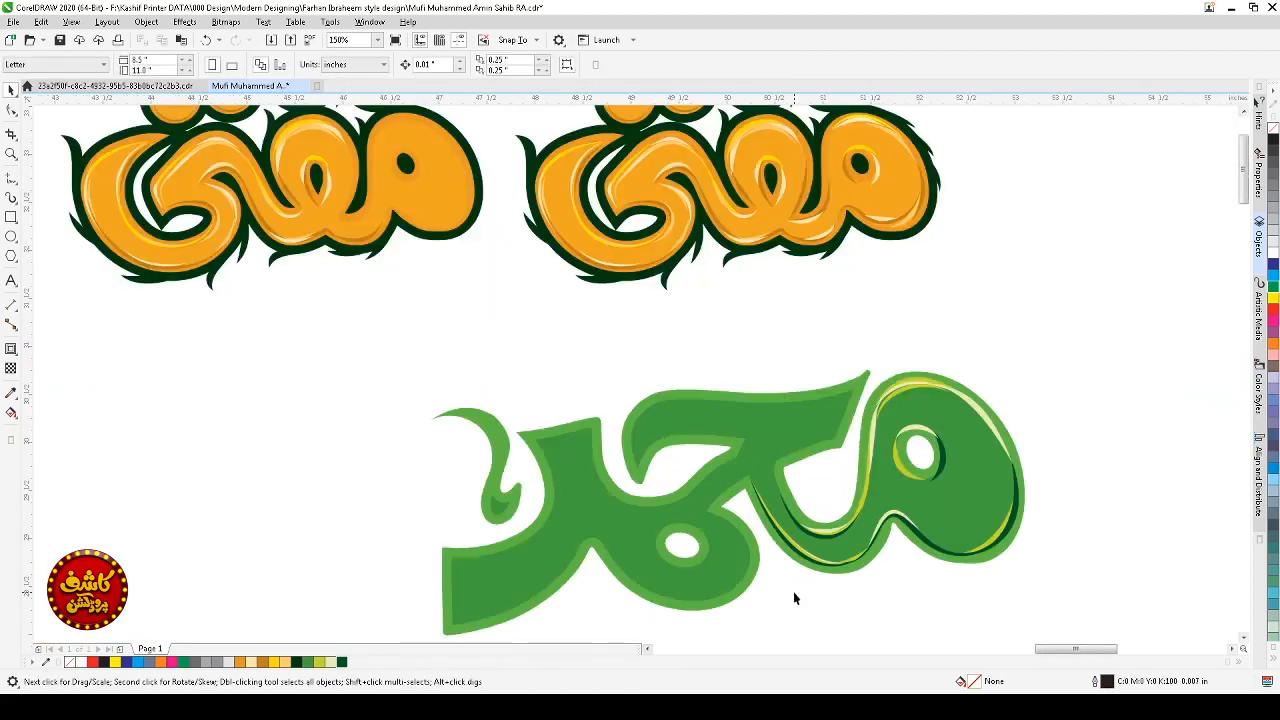
scroll(800, 590, "down", 1)
key("z")
left_click(877, 598)
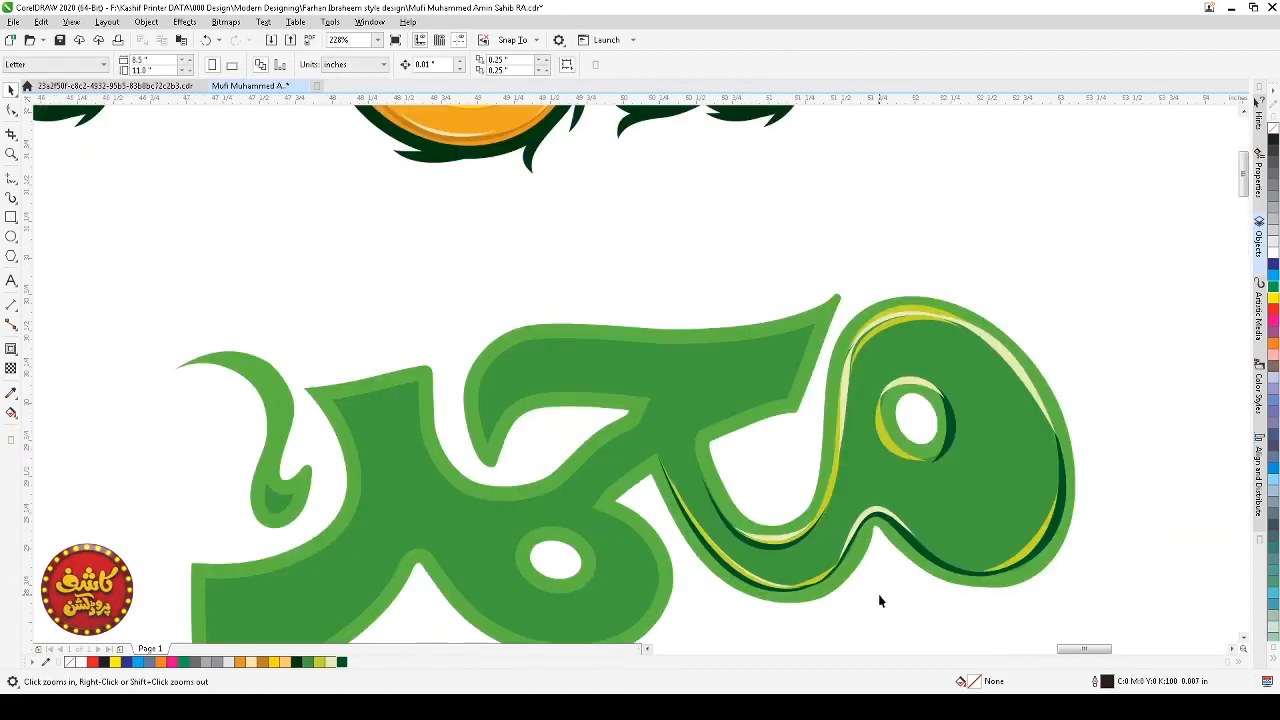
key("ctrl+s")
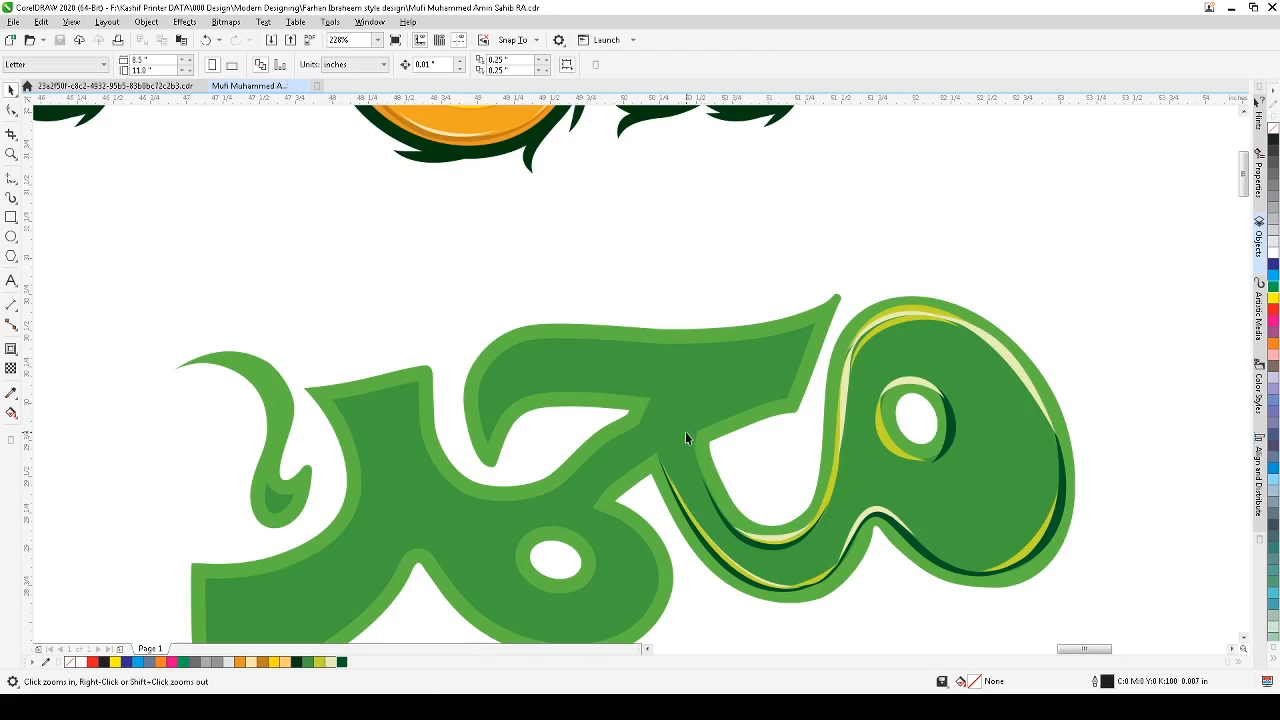
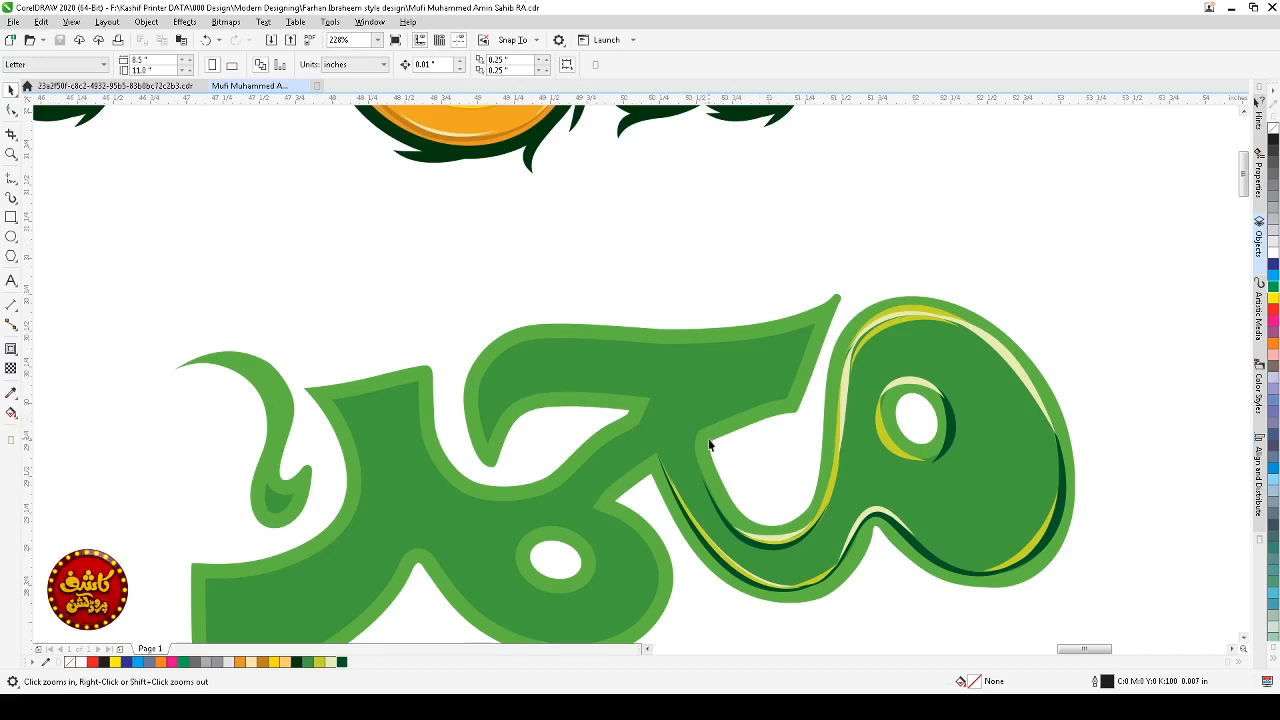
Step: Draw an artistic media stroke along the inner left edge of the lower curve's opening
left_click_drag(949, 270, 645, 598)
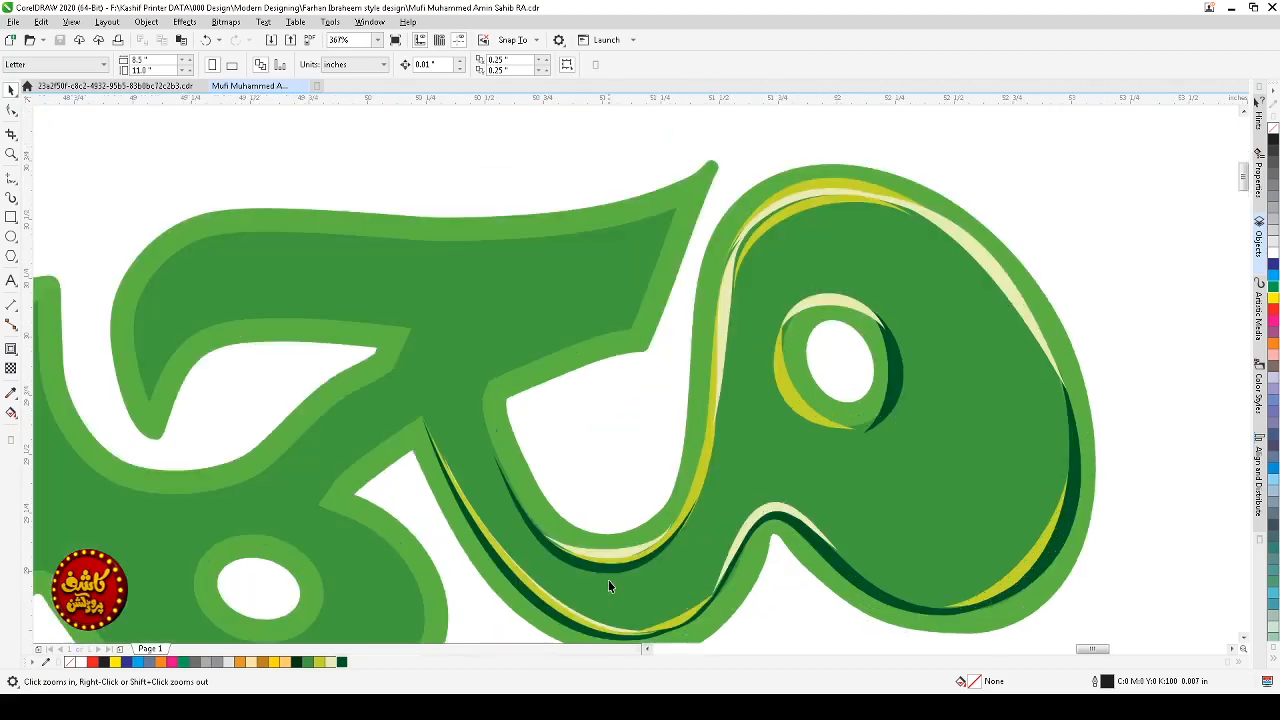
left_click(12, 198)
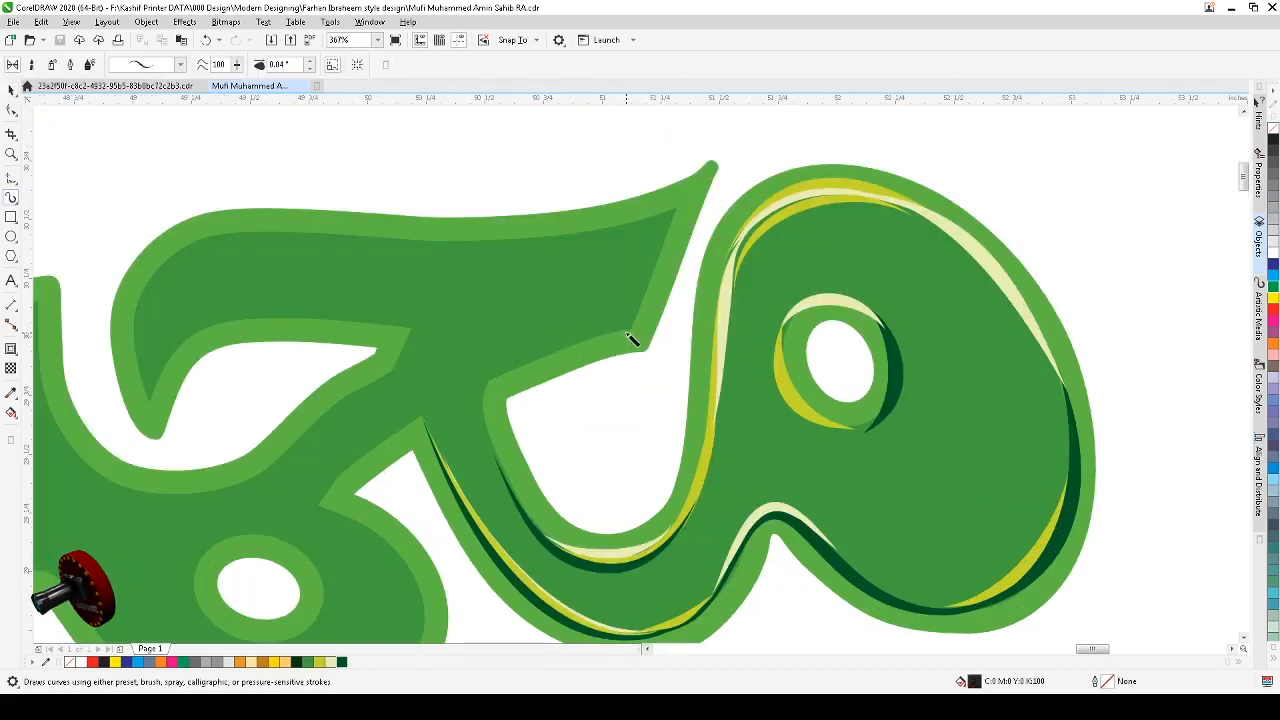
mouse_move(628, 333)
left_mouse_down()
mouse_move(508, 375)
mouse_move(488, 402)
mouse_move(527, 503)
mouse_move(580, 543)
mouse_move(622, 550)
left_mouse_up()
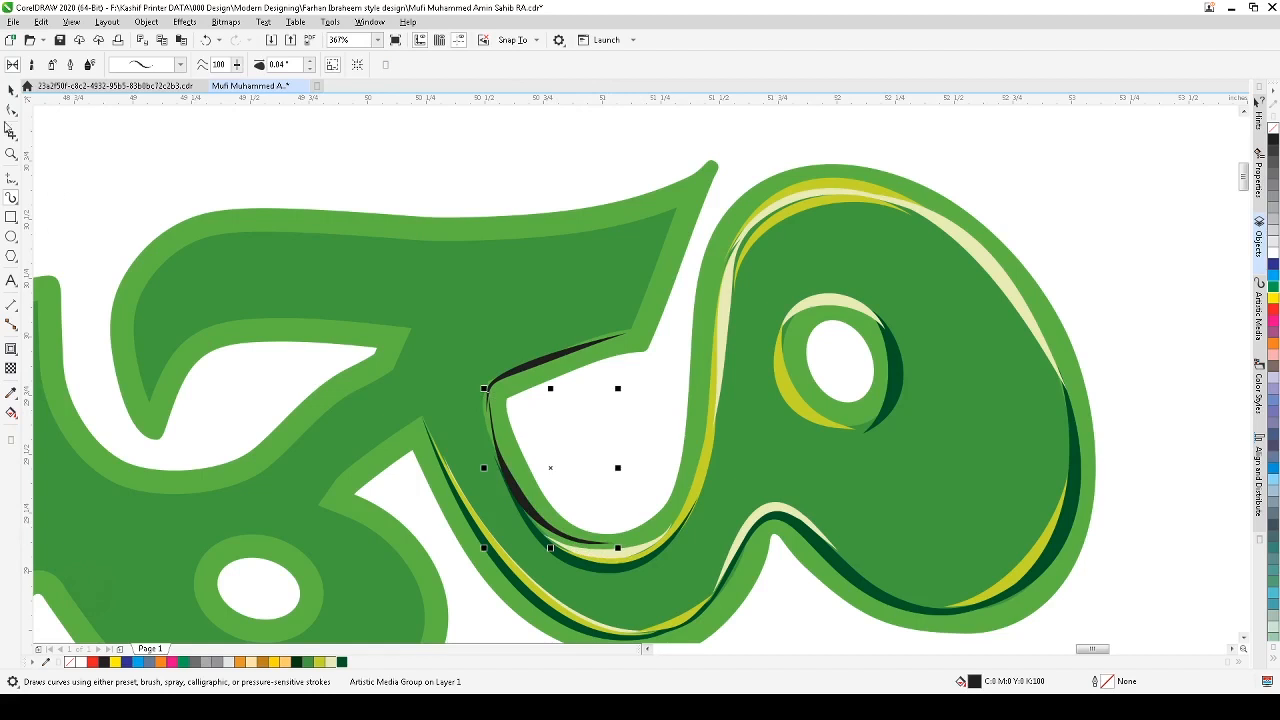
Step: Remove extra nodes from the new stroke and adjust its upper end node
key("F10")
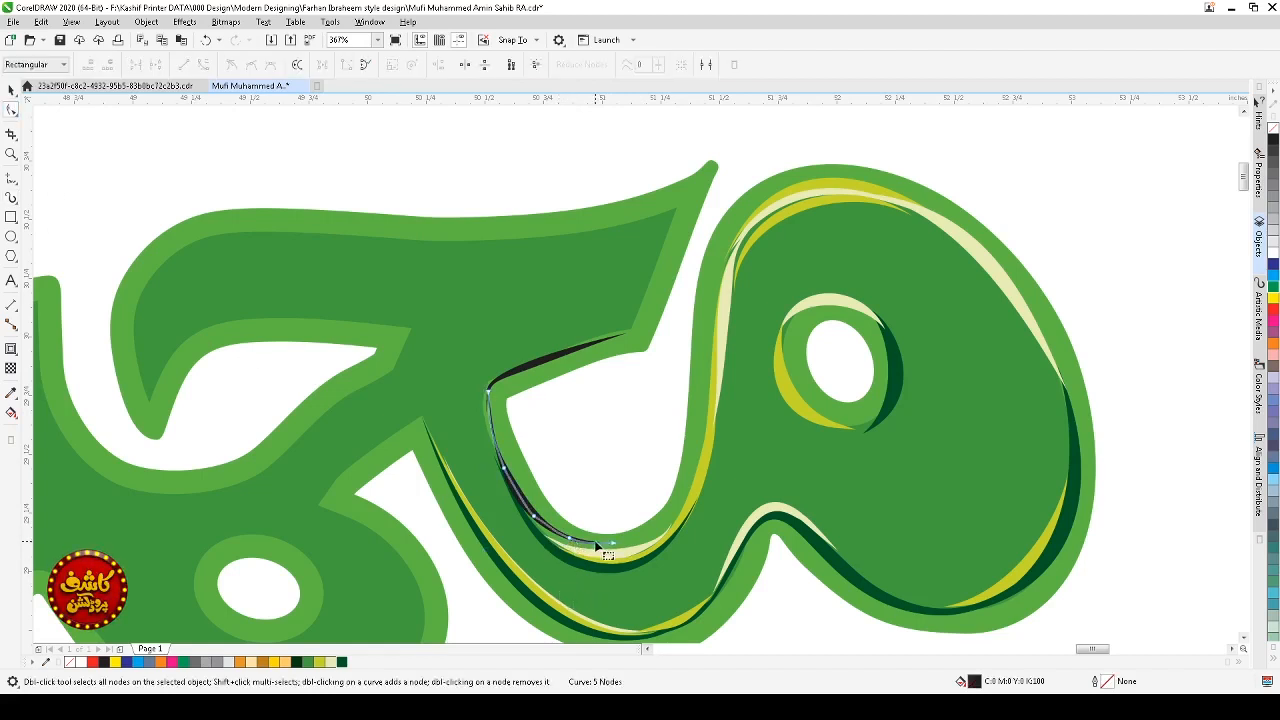
double_click(569, 539)
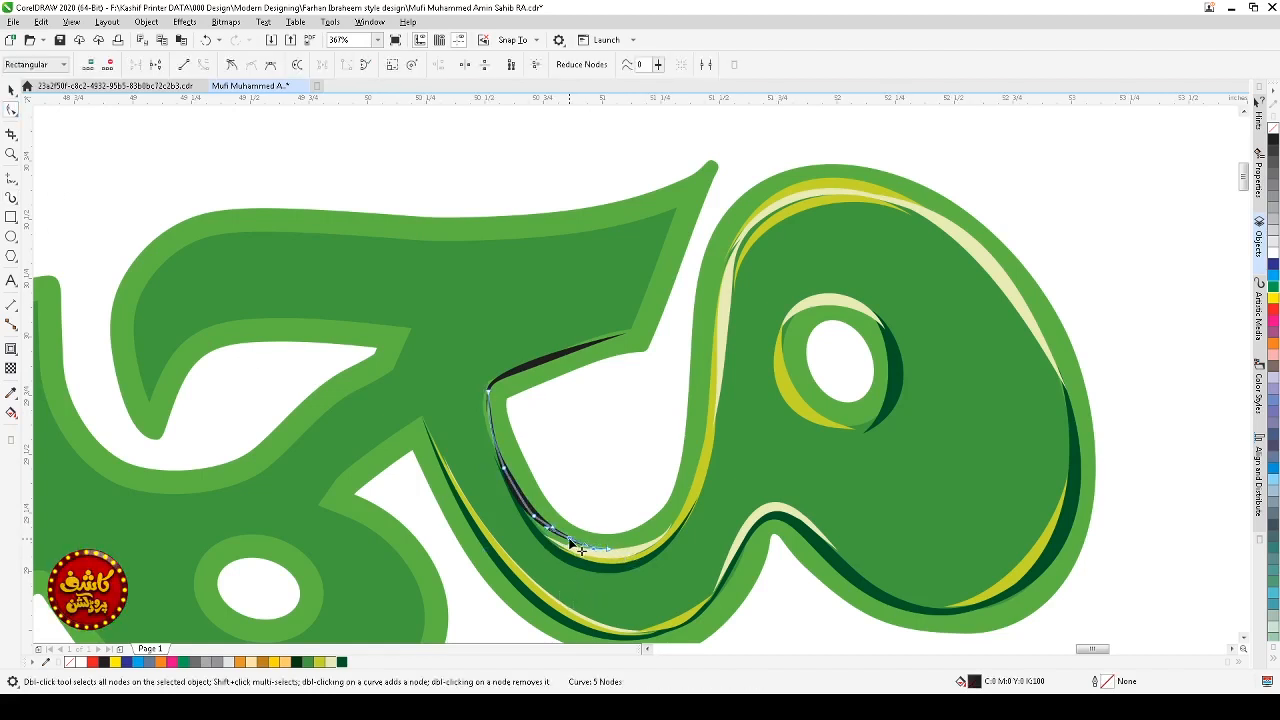
double_click(533, 517)
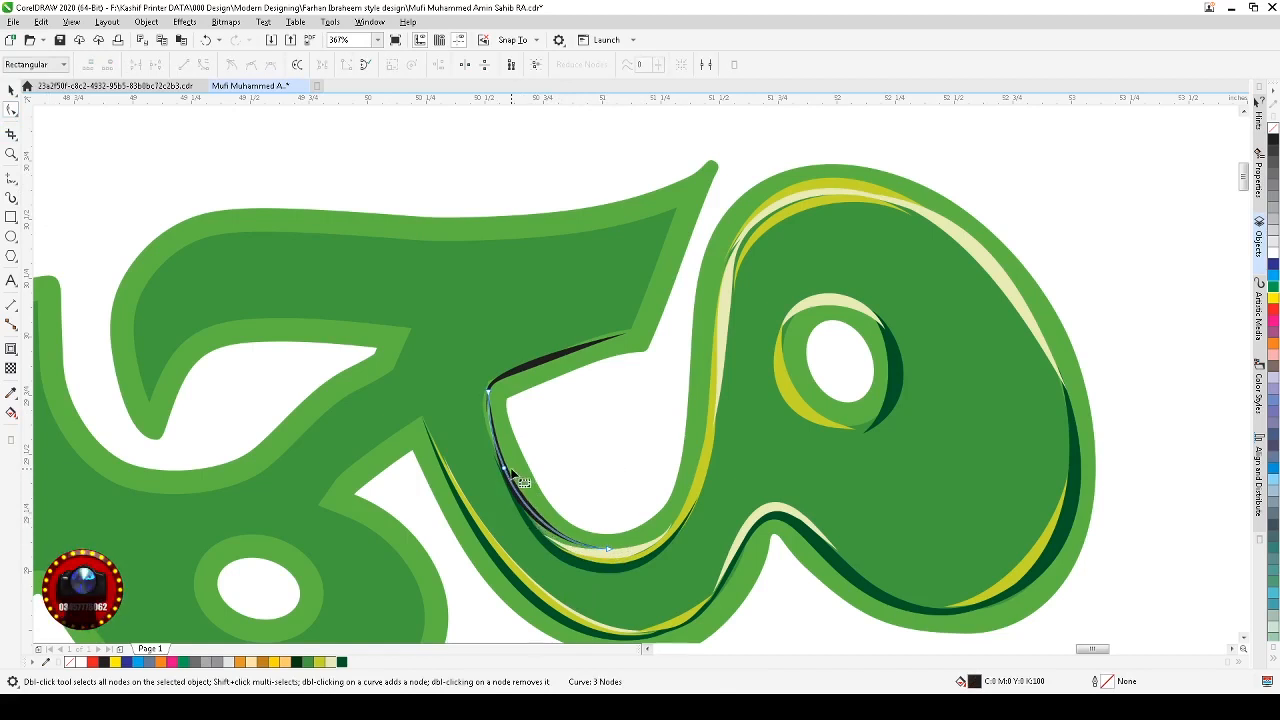
double_click(506, 473)
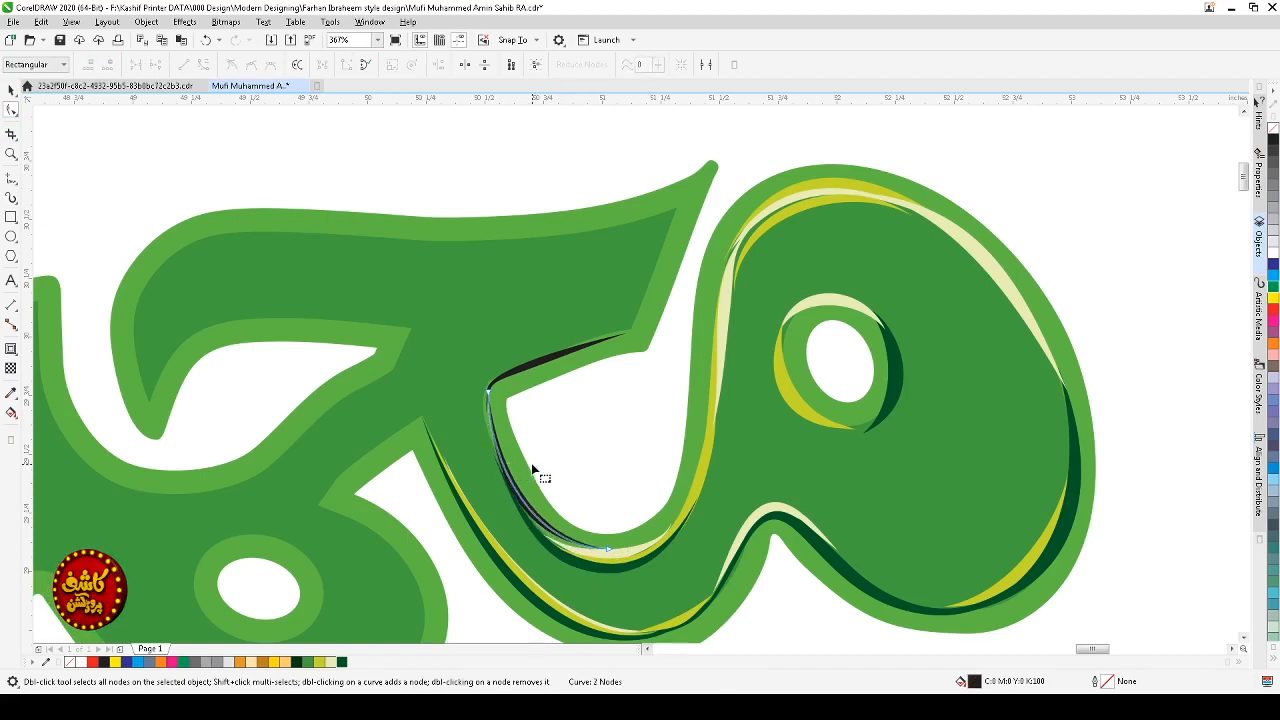
left_click(538, 550)
left_click(519, 557)
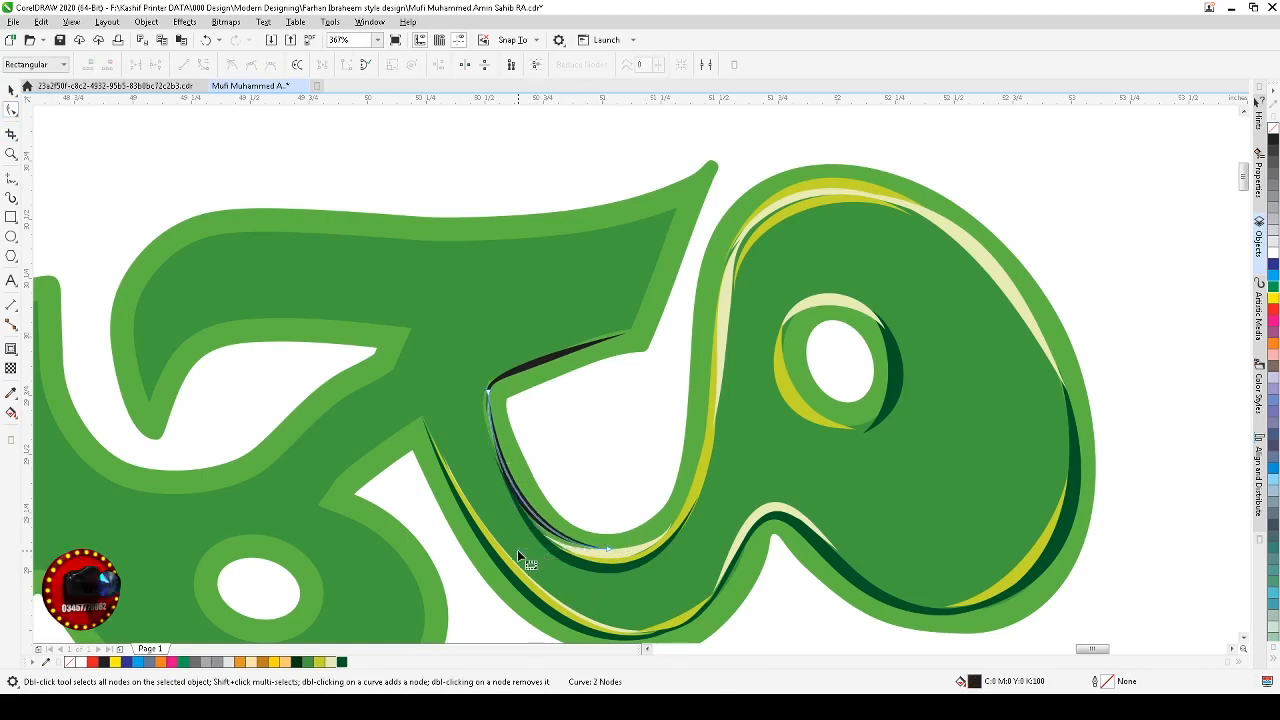
left_click(530, 560)
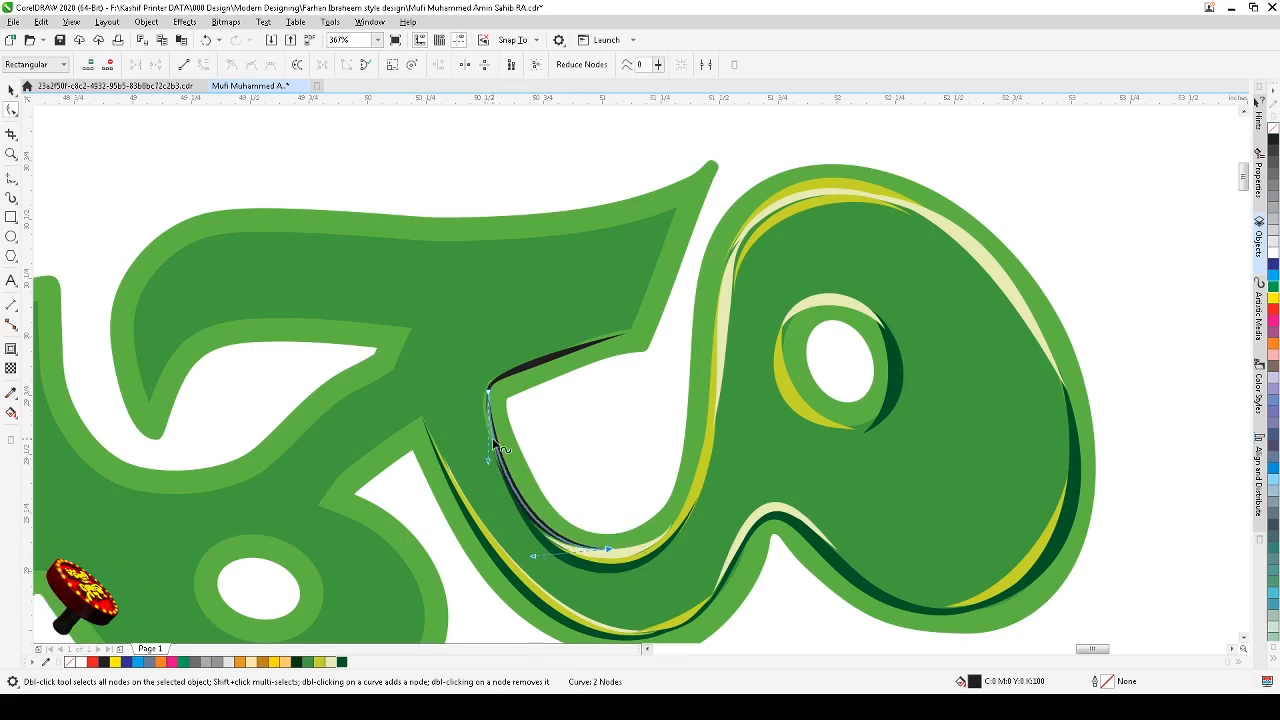
left_click_drag(488, 389, 486, 394)
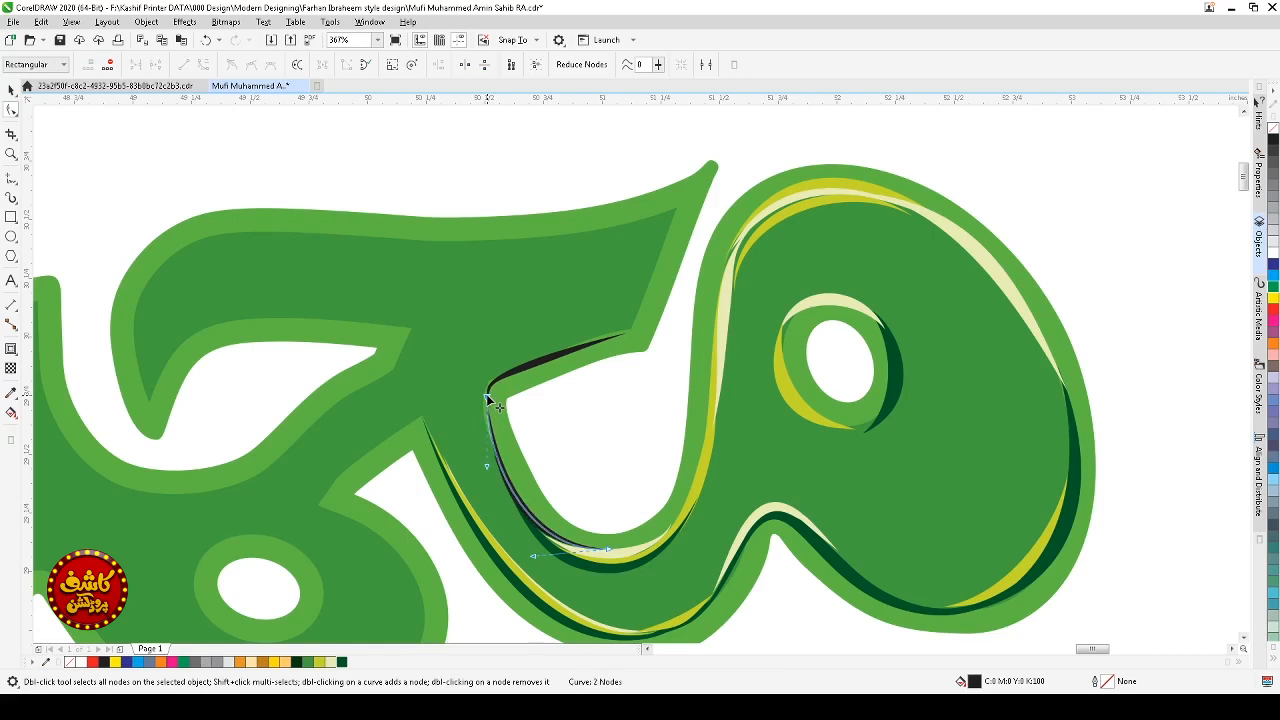
Step: Color the new stroke on the opening's edge lime
key("space")
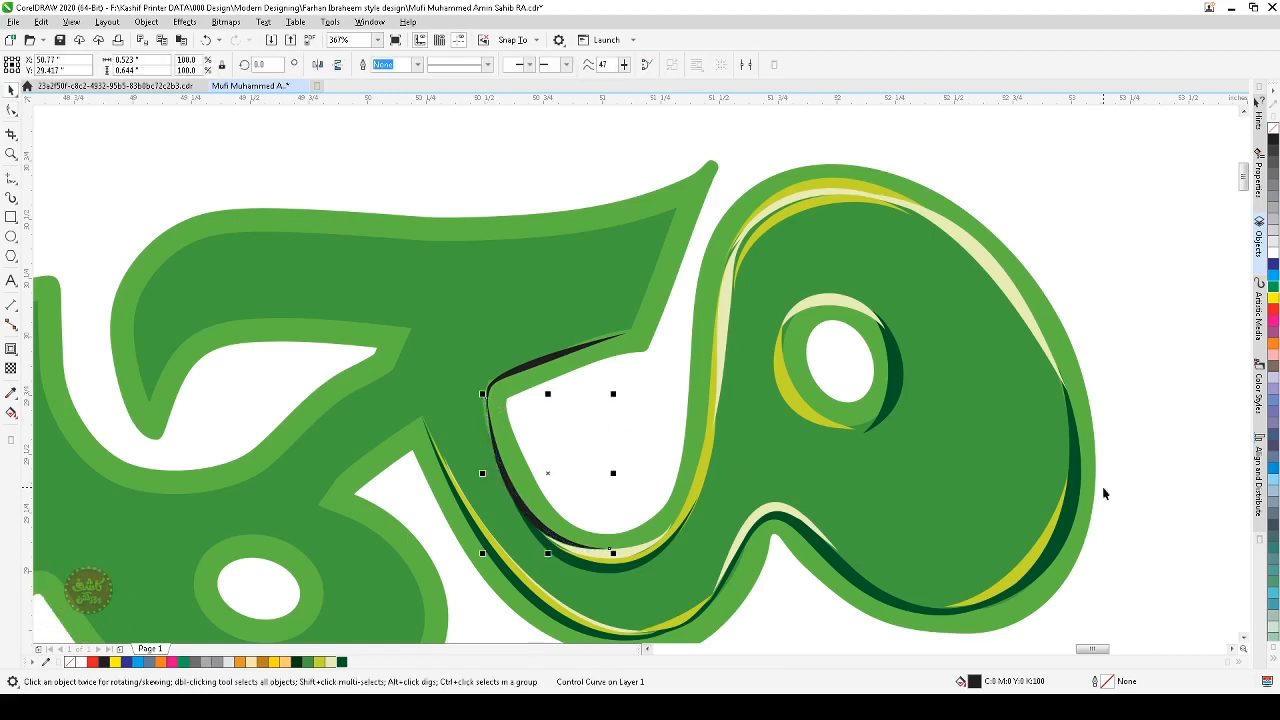
left_click(325, 662)
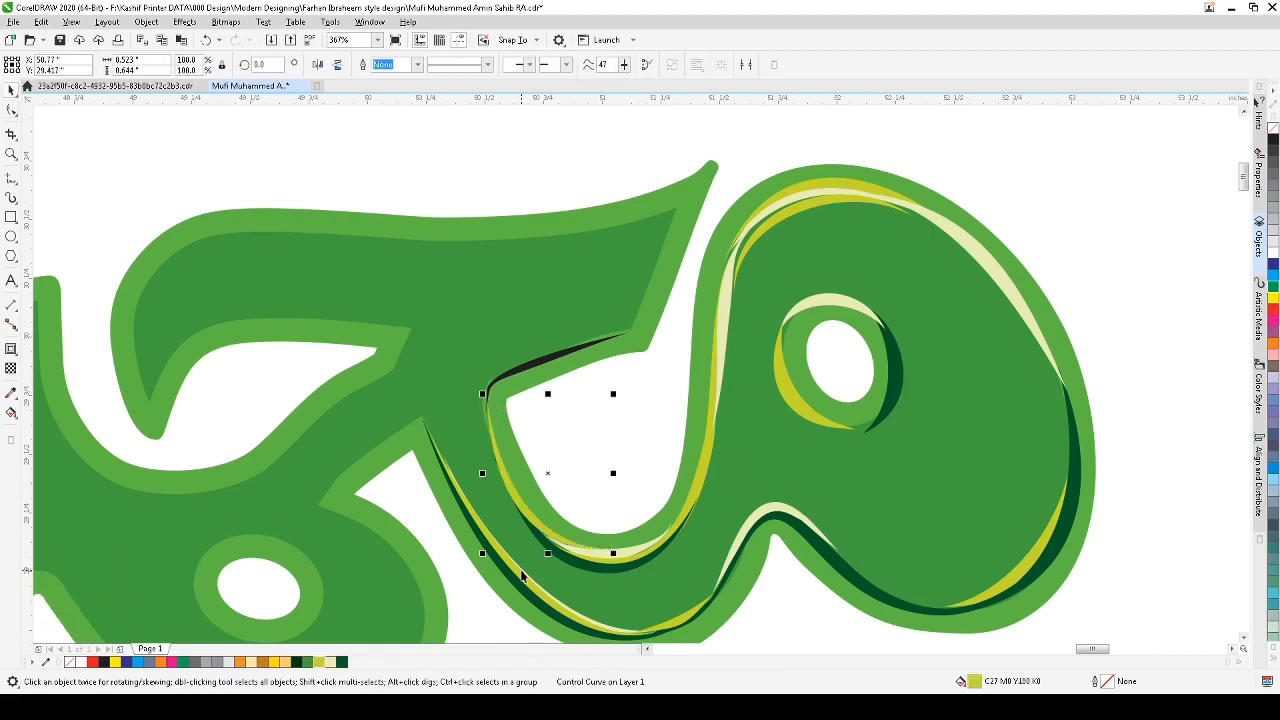
Step: Draw another artistic media stroke just outside the lime stroke along the opening's left edge
key("z")
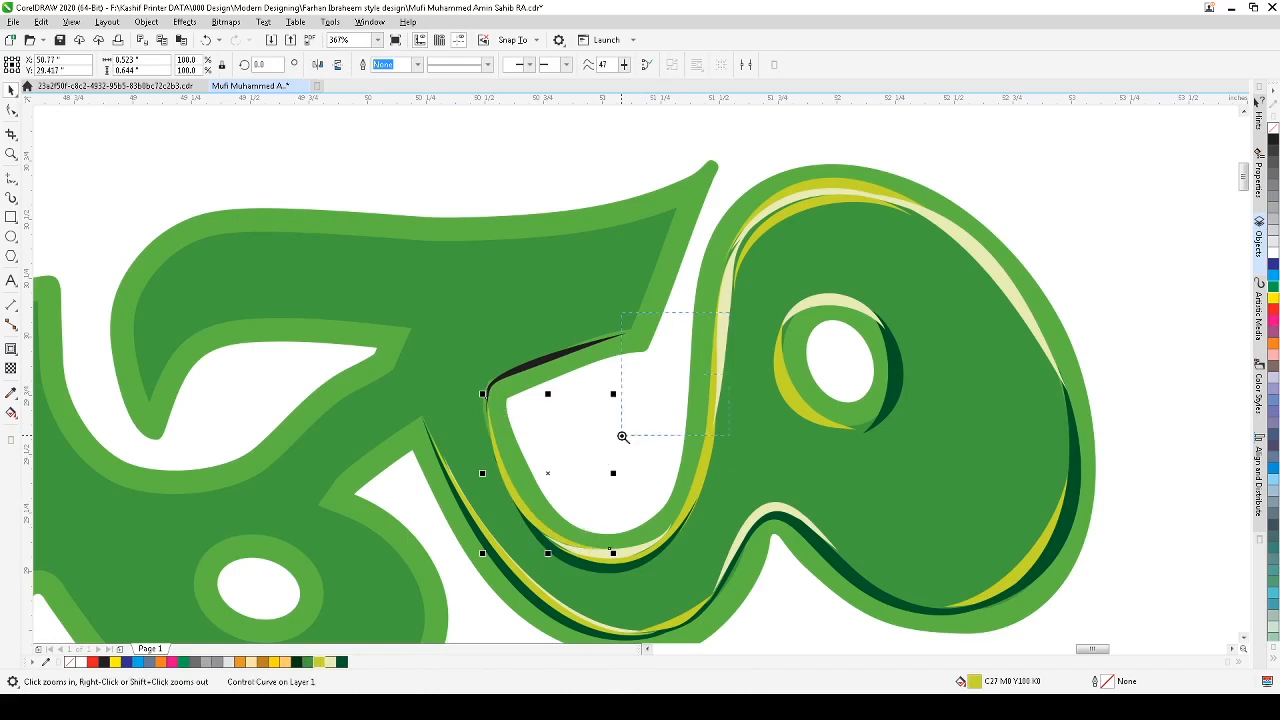
left_click(429, 559)
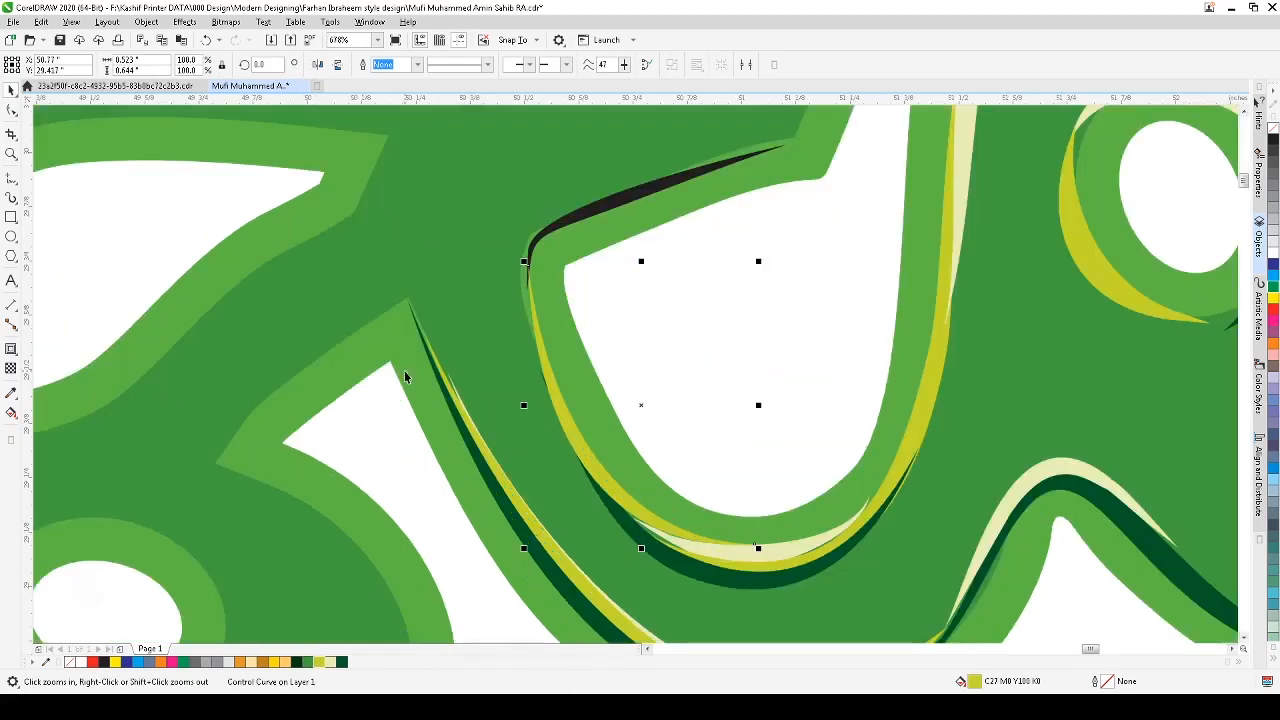
left_click(12, 199)
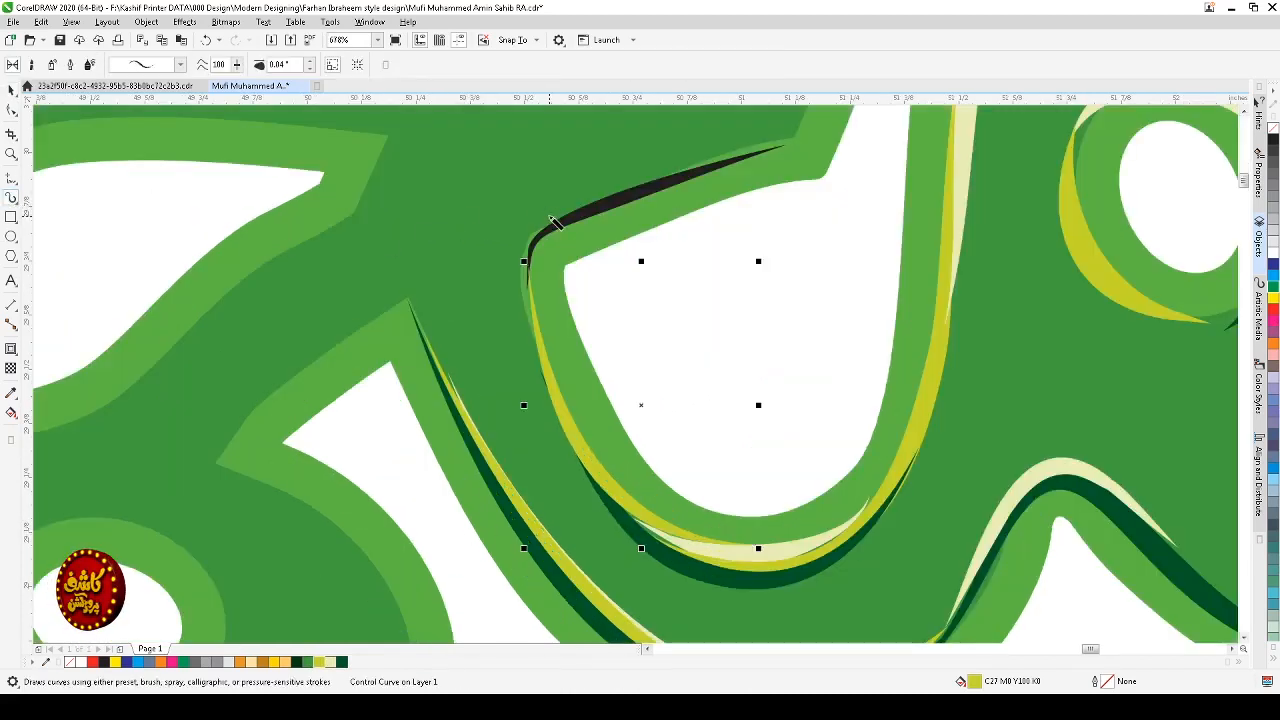
mouse_move(553, 222)
left_mouse_down()
mouse_move(522, 252)
mouse_move(521, 282)
mouse_move(563, 433)
left_mouse_up()
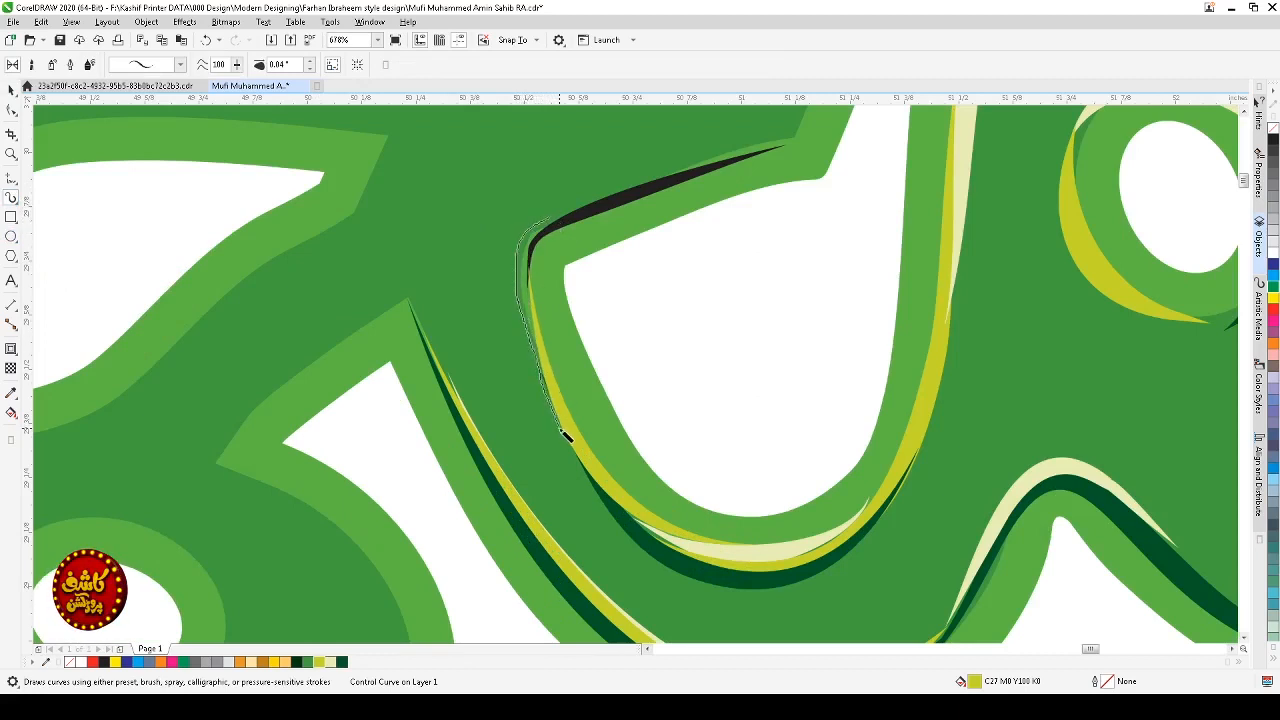
left_click_drag(624, 500, 628, 505)
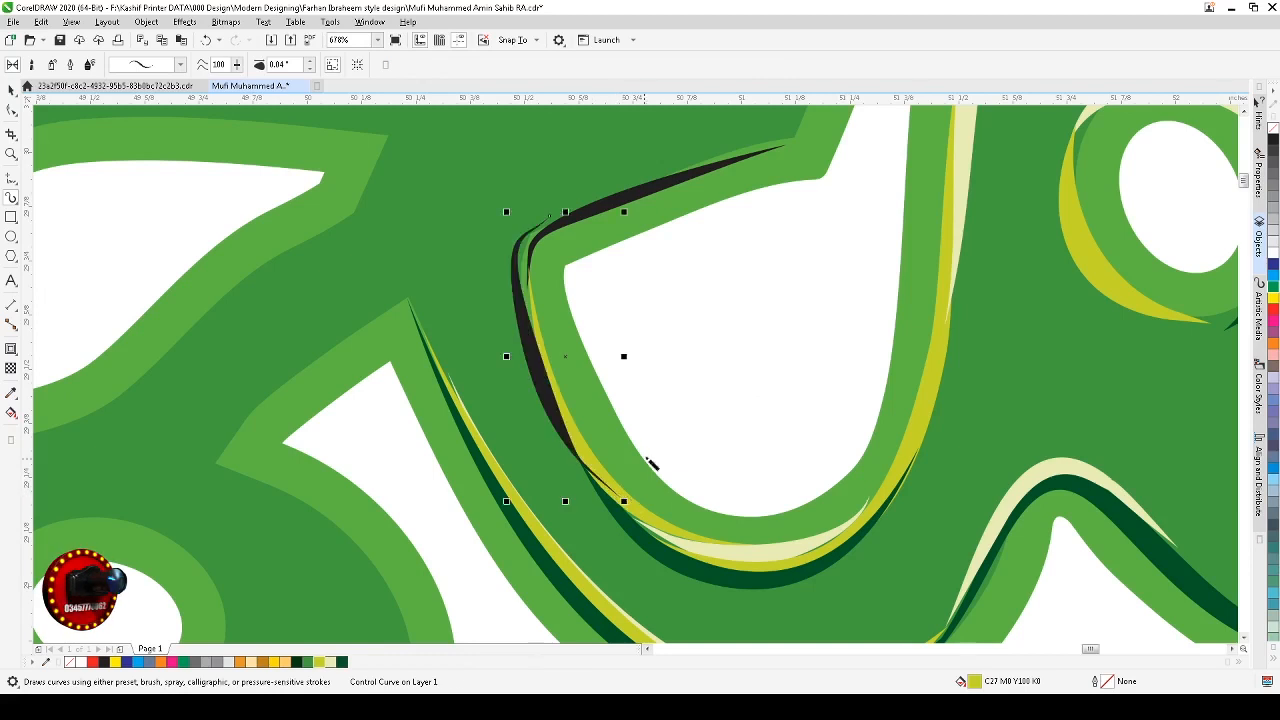
Step: Color the new stroke cream and nudge it slightly into place
key("space")
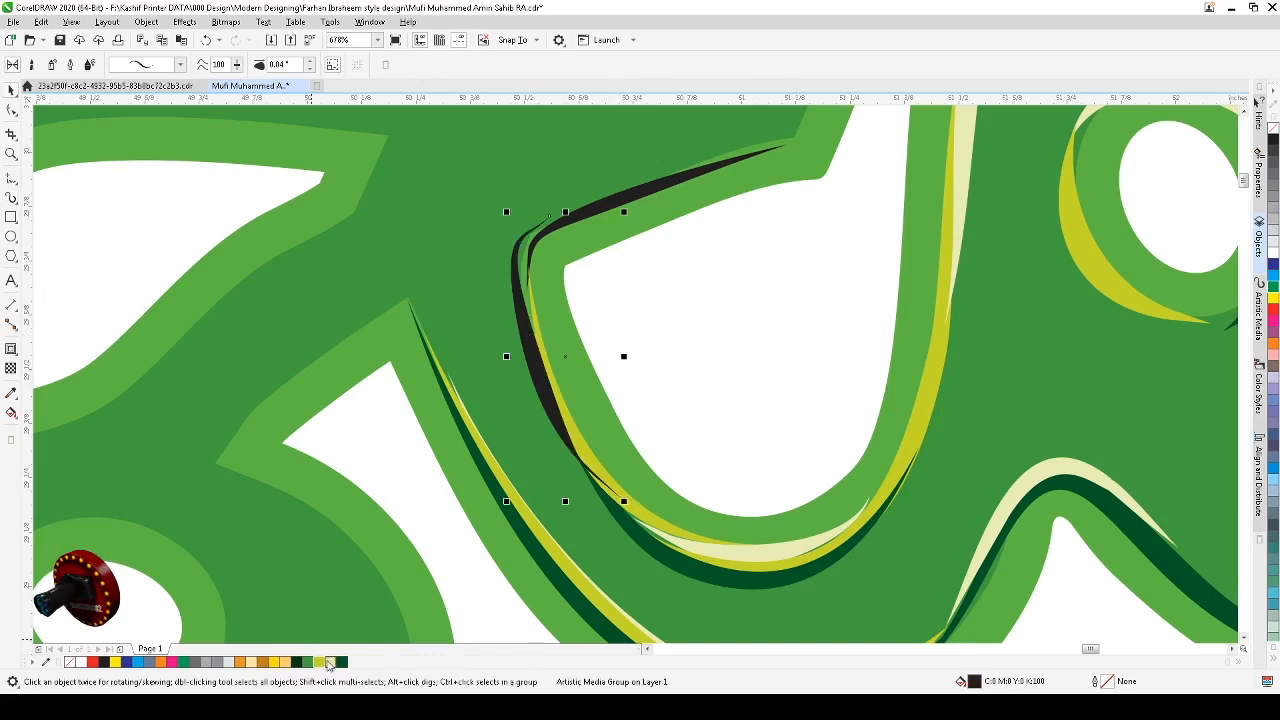
left_click(341, 662)
left_click(332, 662)
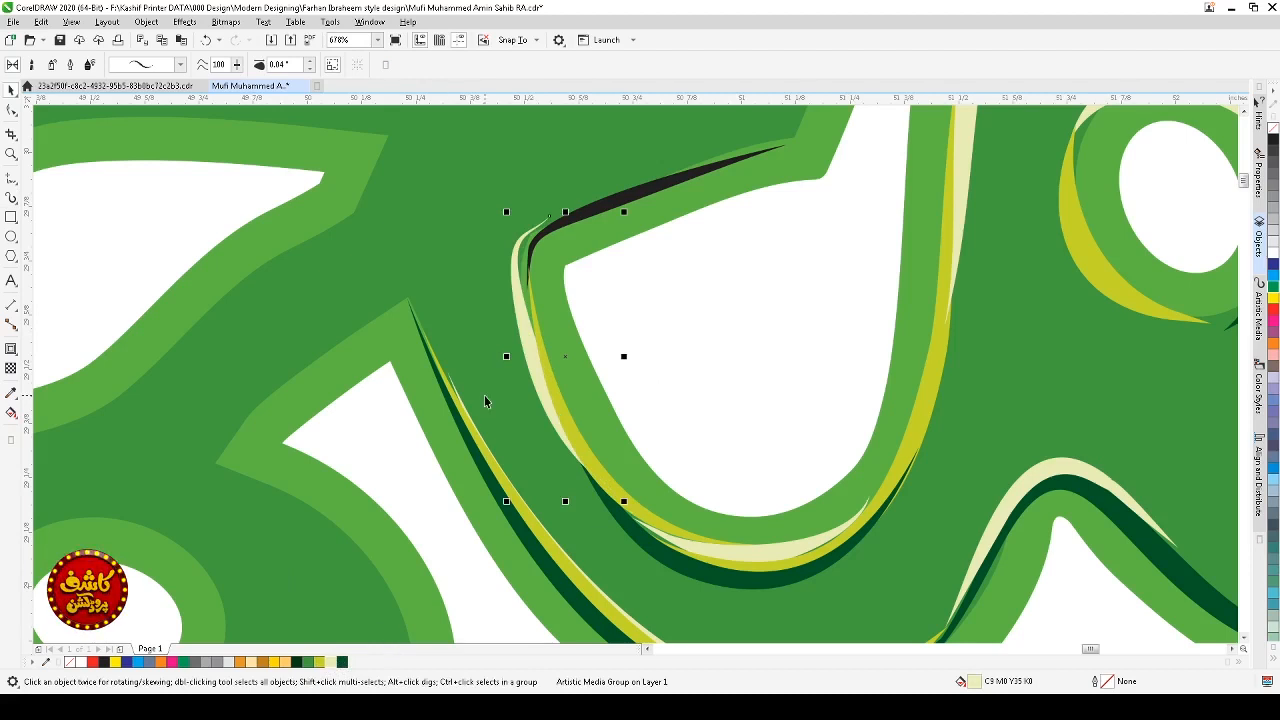
left_click_drag(525, 309, 529, 312)
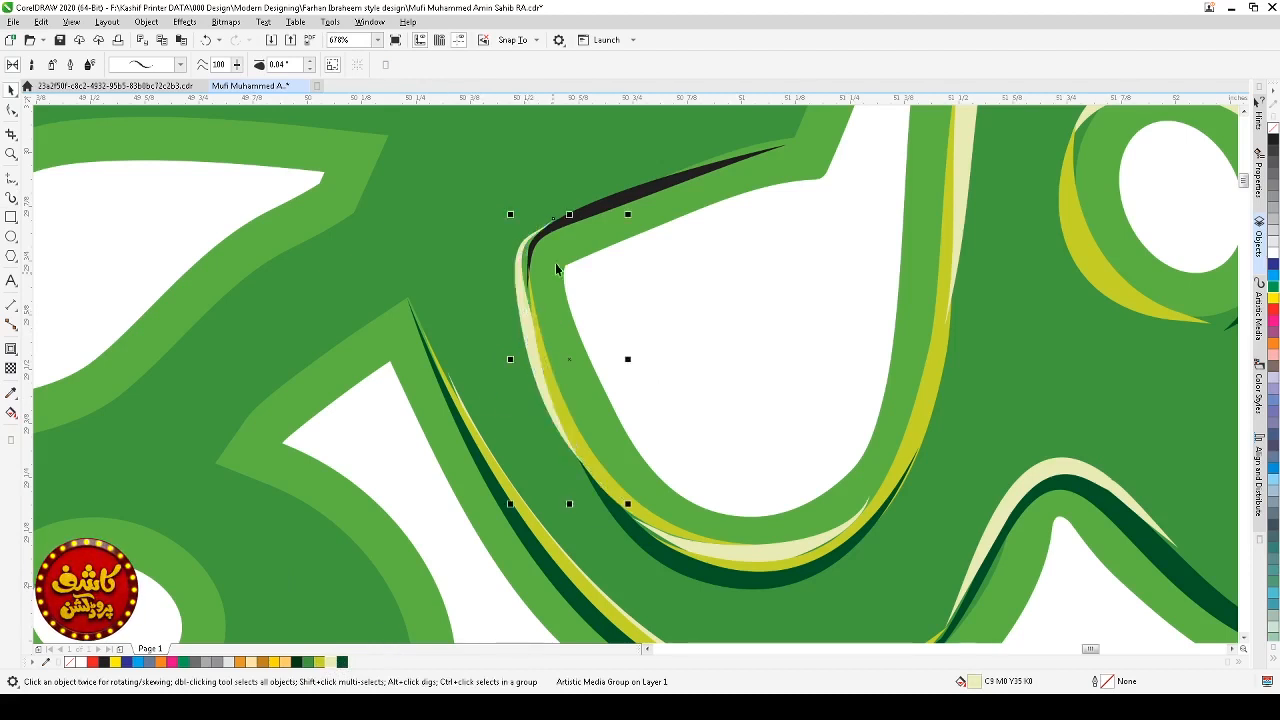
Step: Reshape the black stroke along the opening's upper edge, deleting one node and adjusting its ends and curve
left_click(570, 228)
key("i")
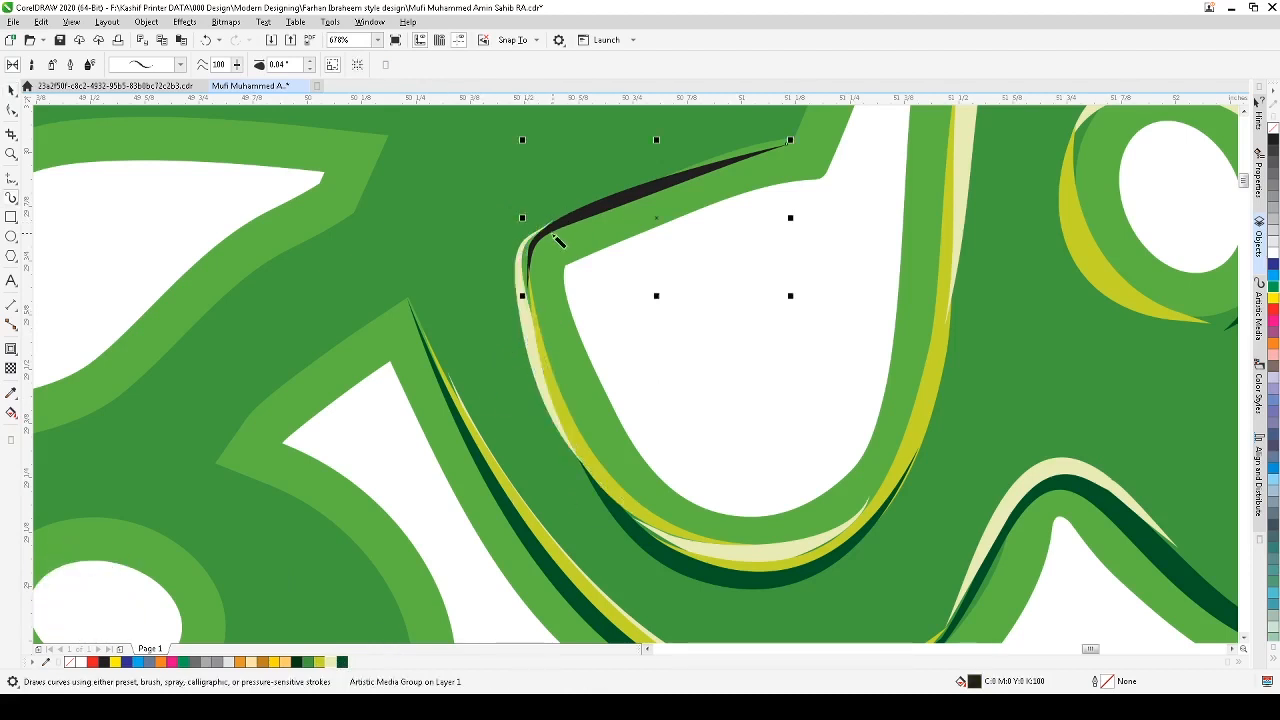
left_click(14, 111)
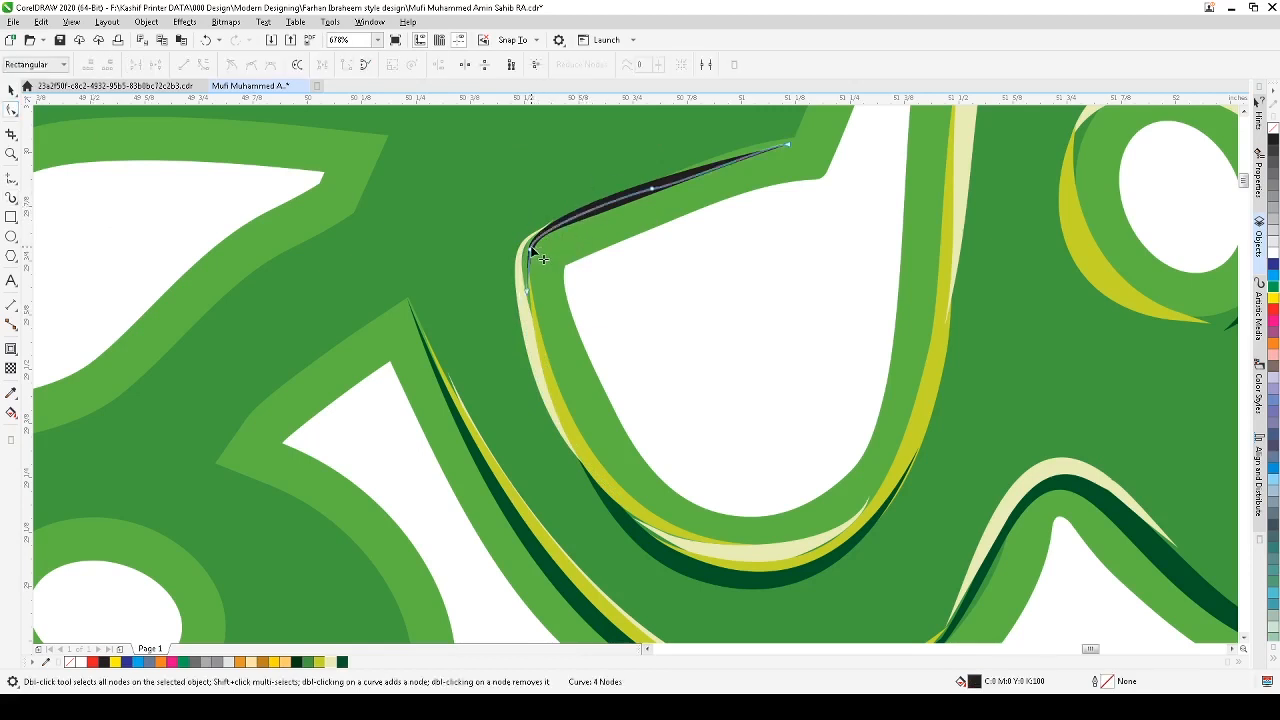
left_click_drag(529, 247, 524, 248)
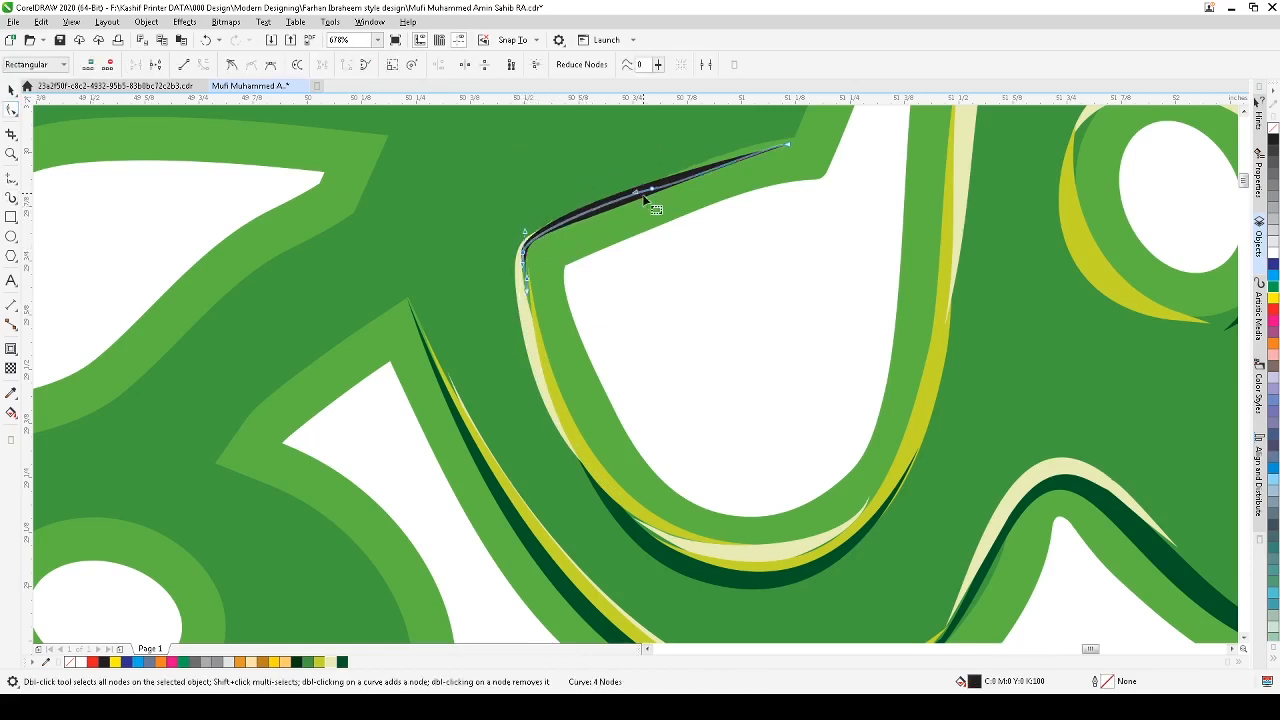
left_click_drag(789, 141, 790, 134)
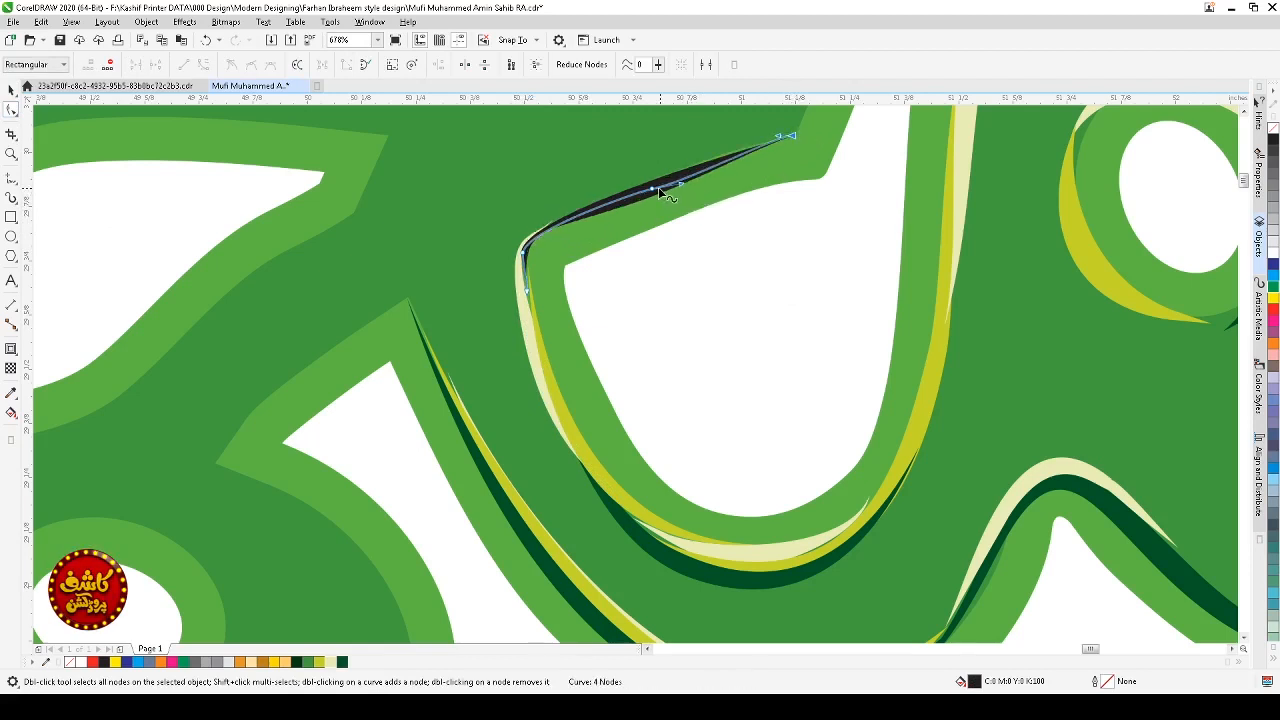
key("Delete")
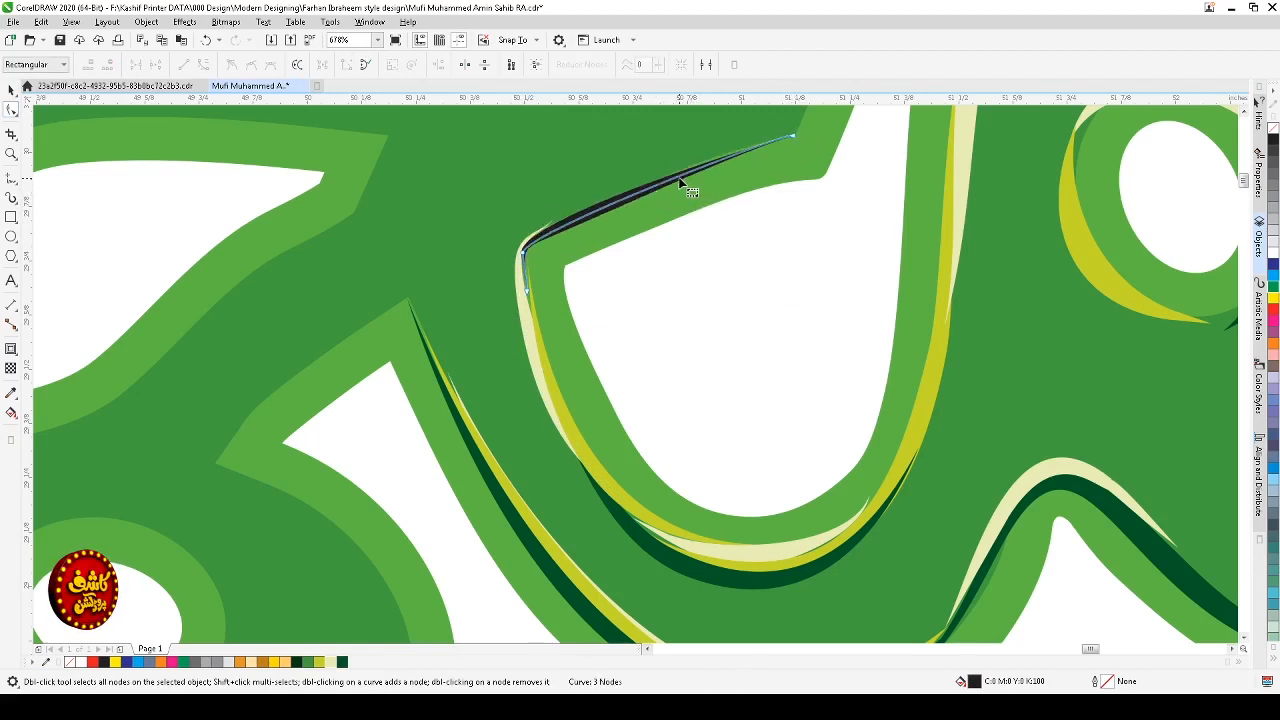
left_click_drag(681, 174, 694, 166)
Step: Color the upper black stroke dark green
key("space")
key("space")
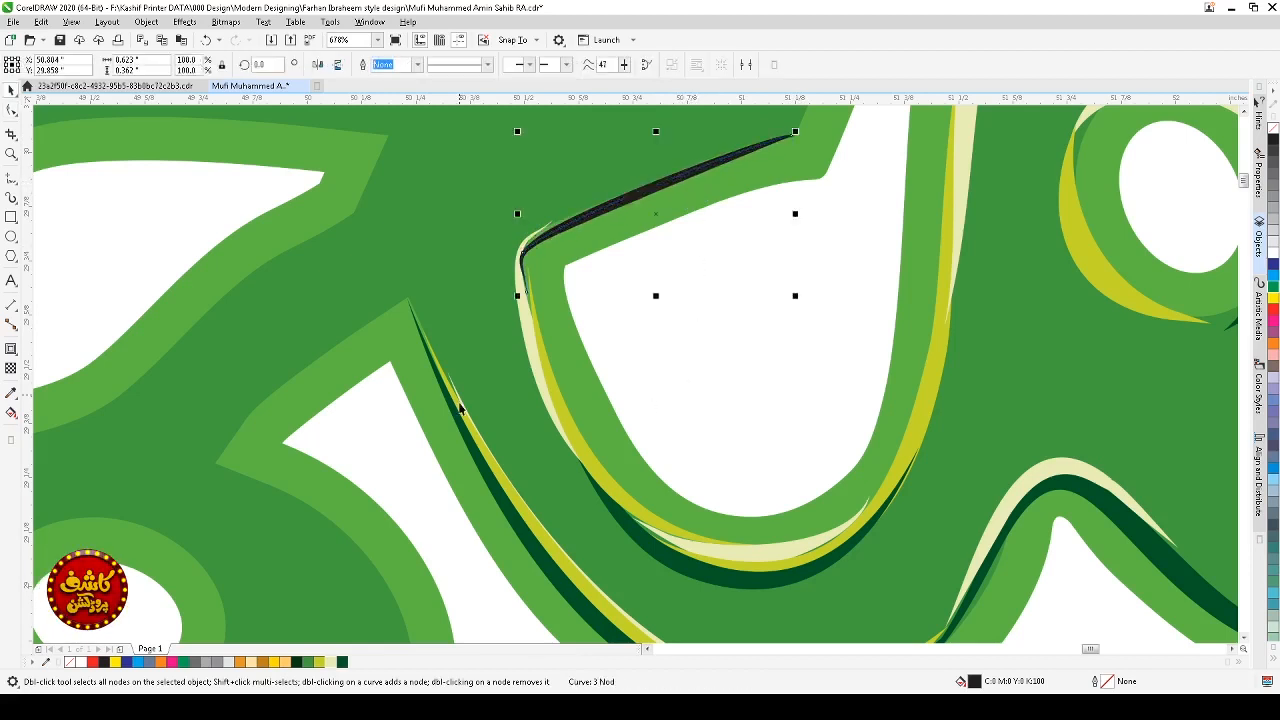
left_click(341, 665)
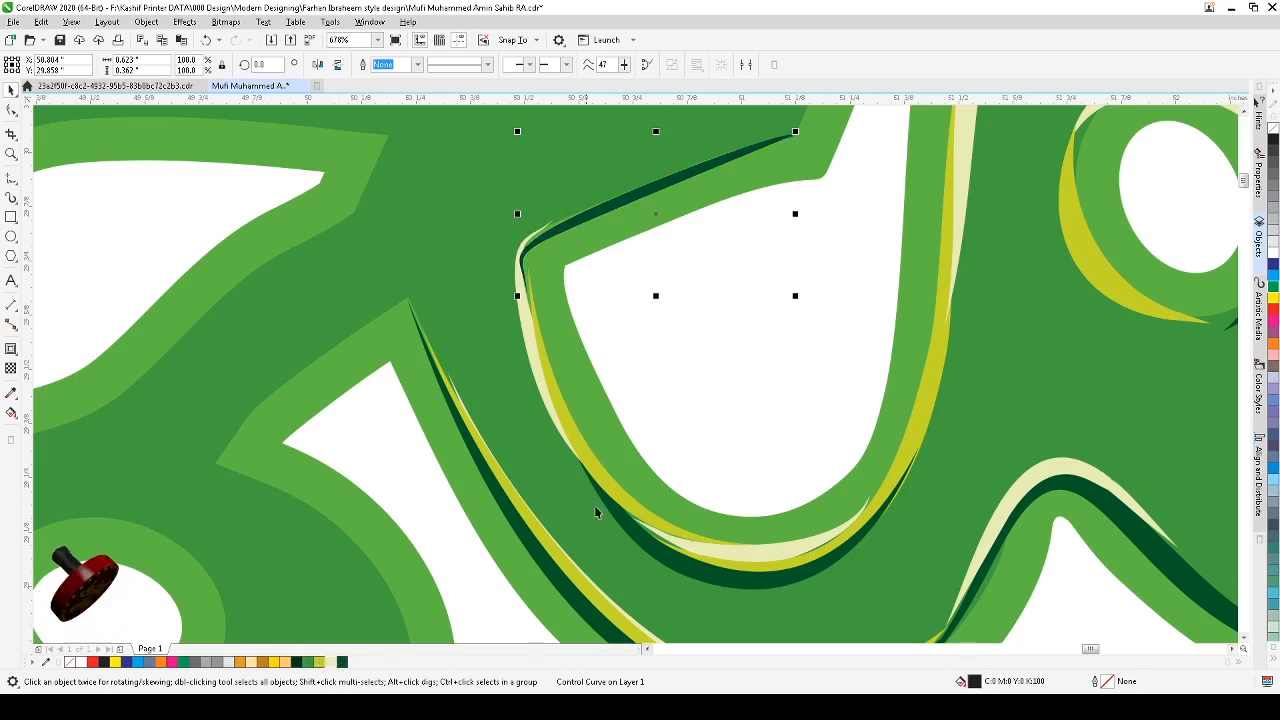
Step: Examine the new highlight strokes across the whole lettering at different zoom levels
scroll(738, 360, "down", 2)
left_click(836, 323)
key("F2")
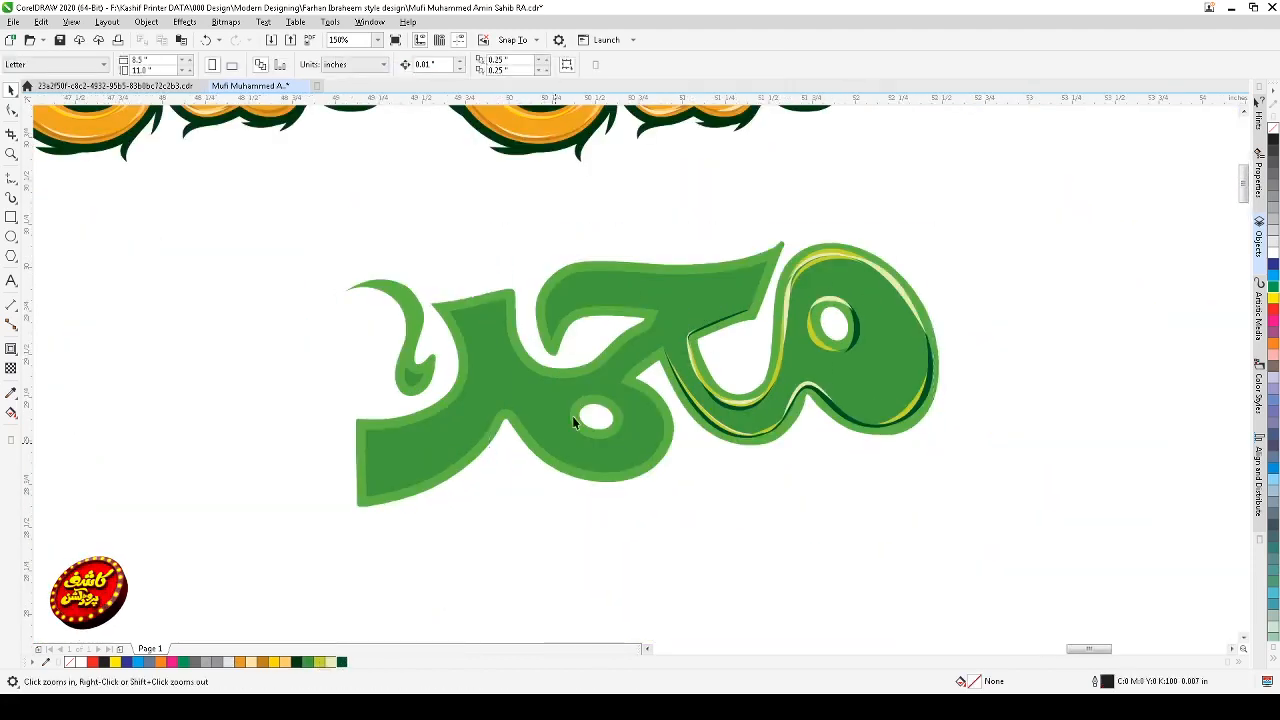
left_click(713, 369)
left_click(655, 277)
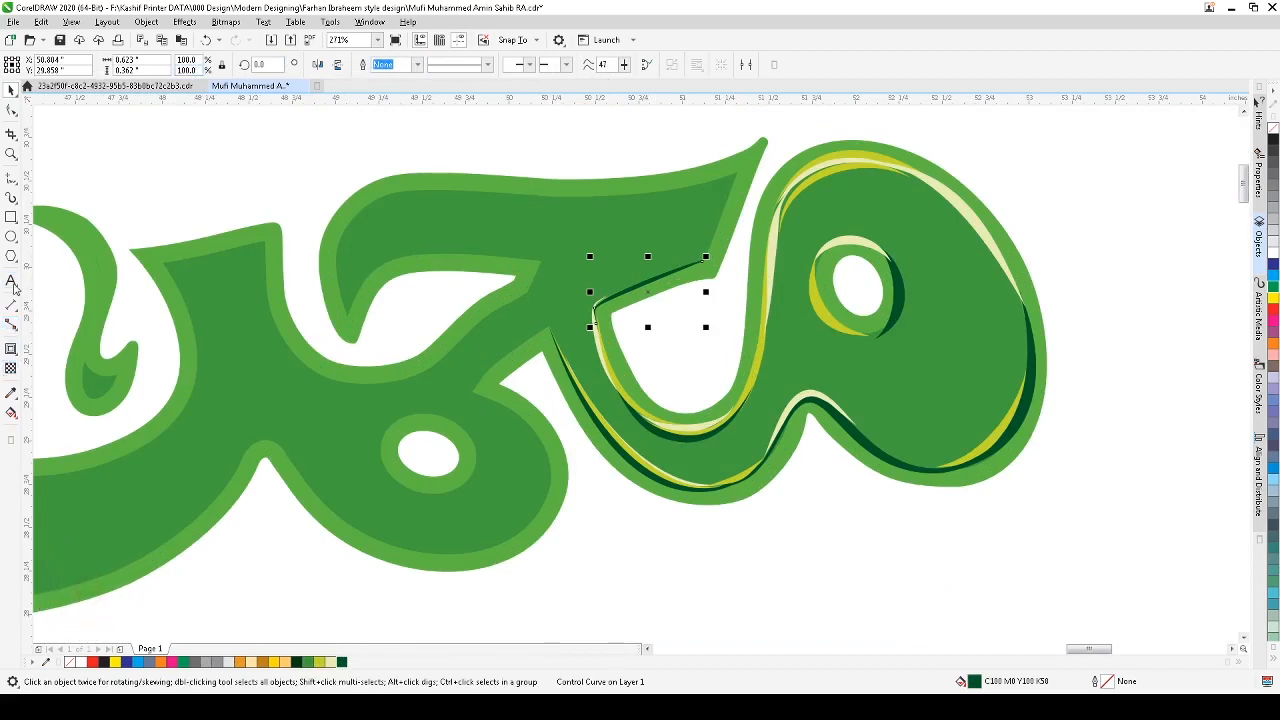
left_click(11, 199)
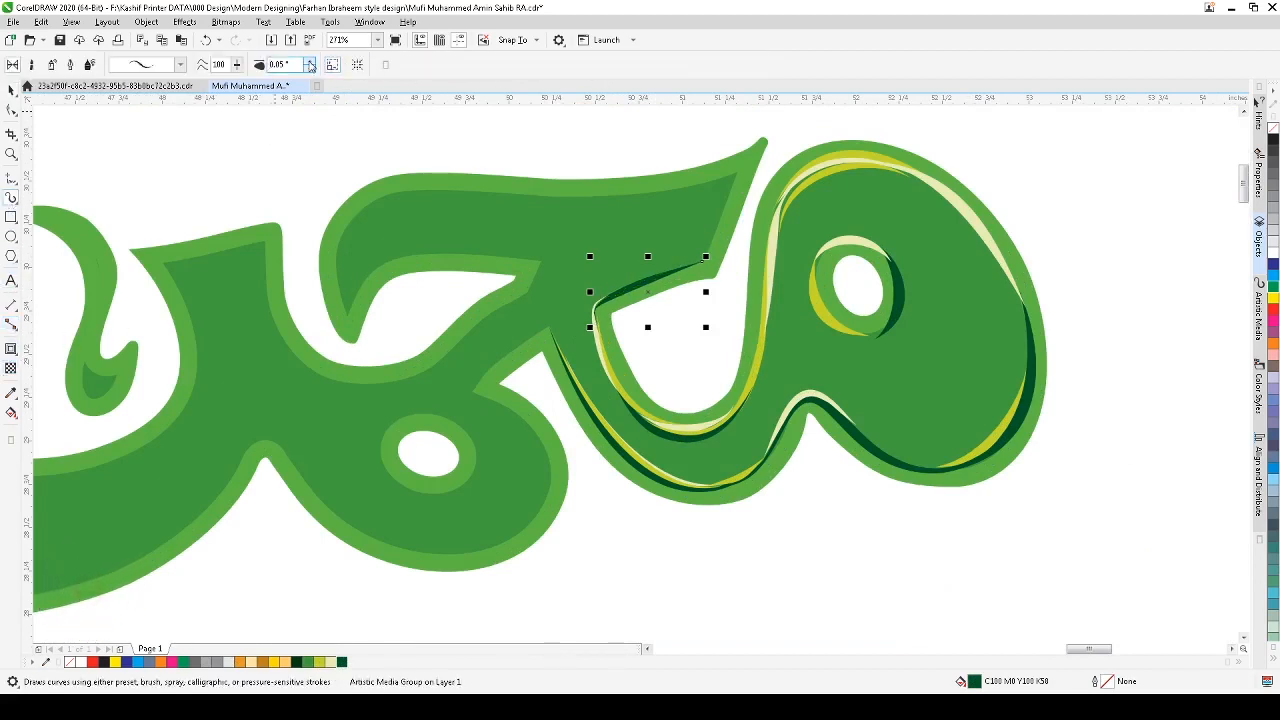
left_click(11, 91)
key("Escape")
Step: Draw an artistic media stroke along the inner edge of the upper arm's tip above the opening
scroll(792, 421, "down", 2)
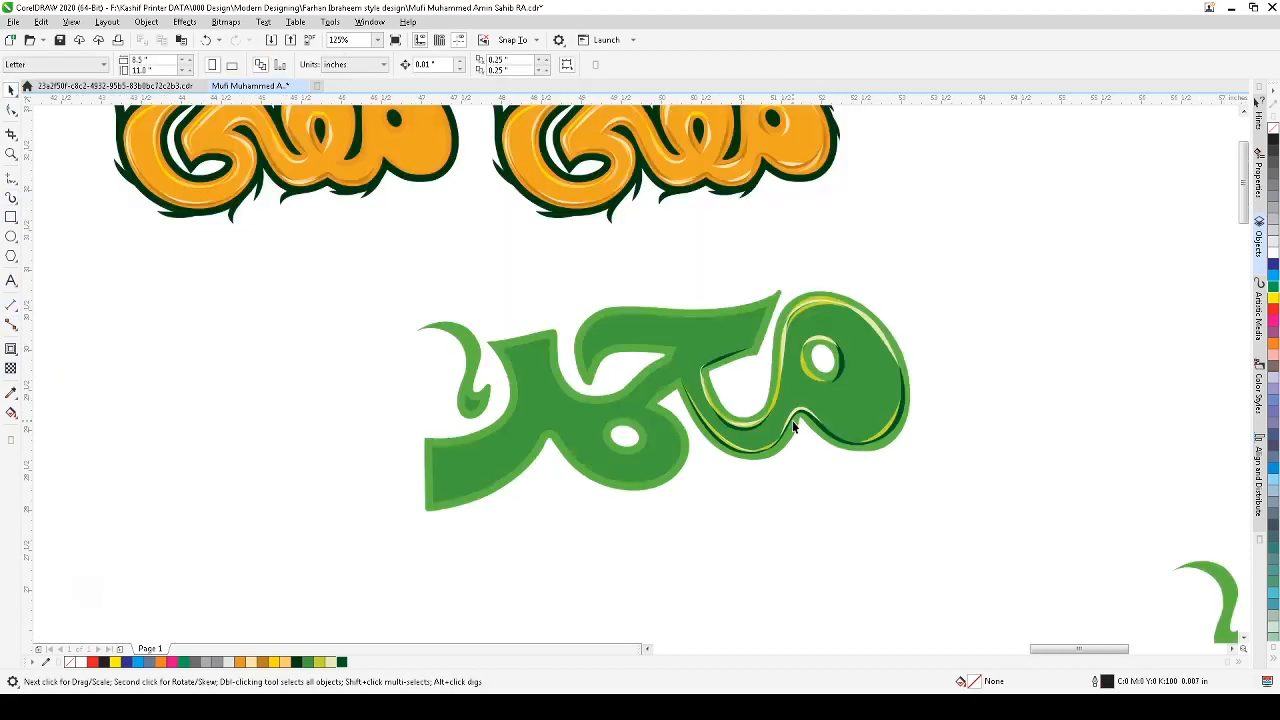
key("F2")
left_click_drag(932, 244, 436, 509)
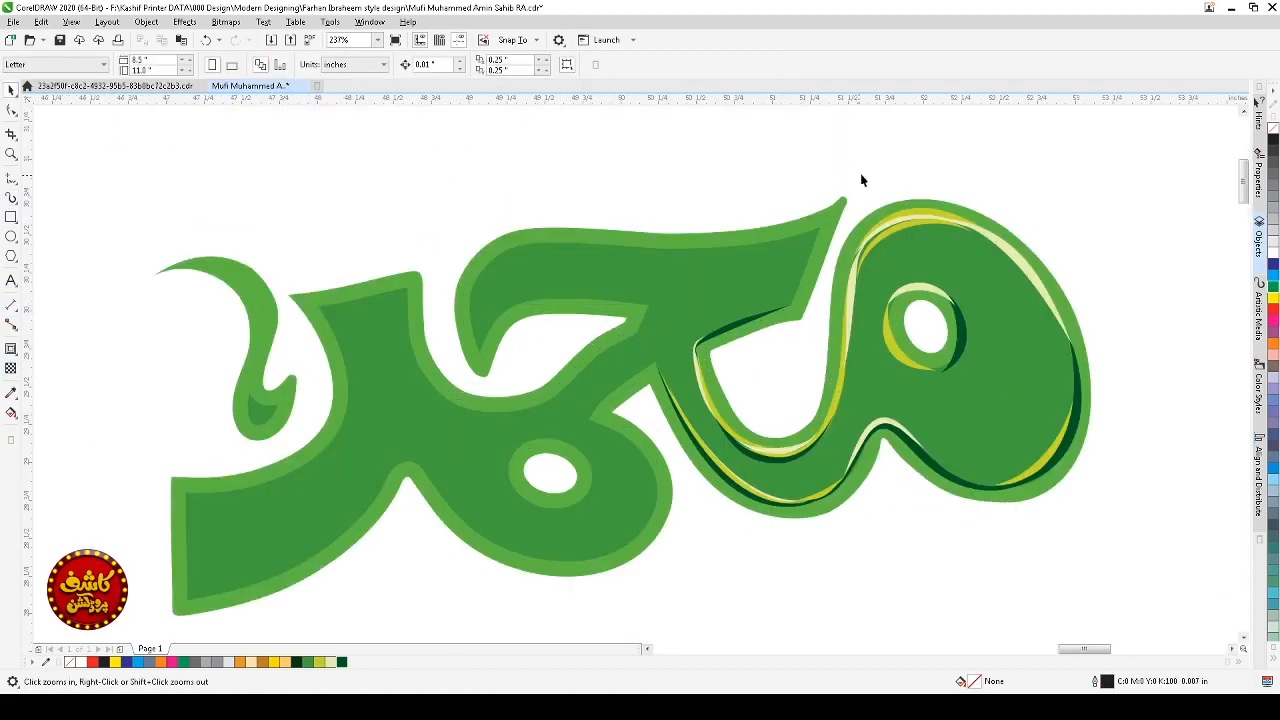
left_click_drag(930, 160, 320, 442)
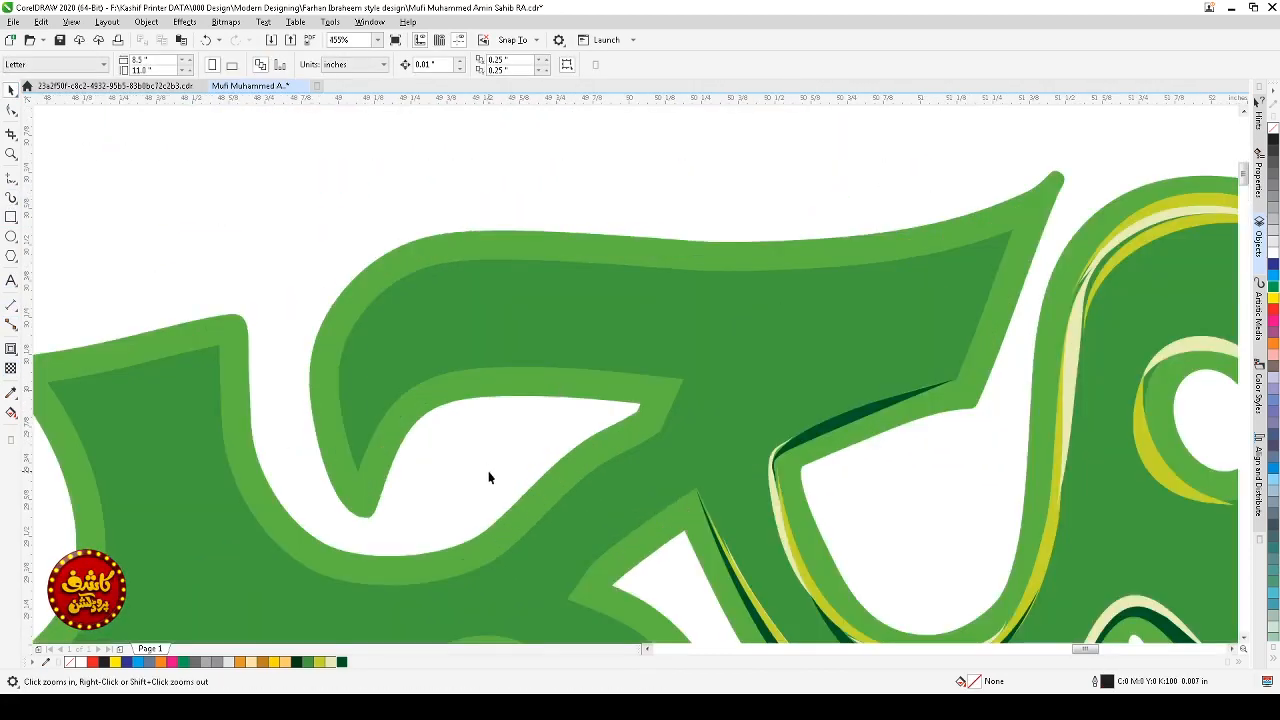
left_click(11, 198)
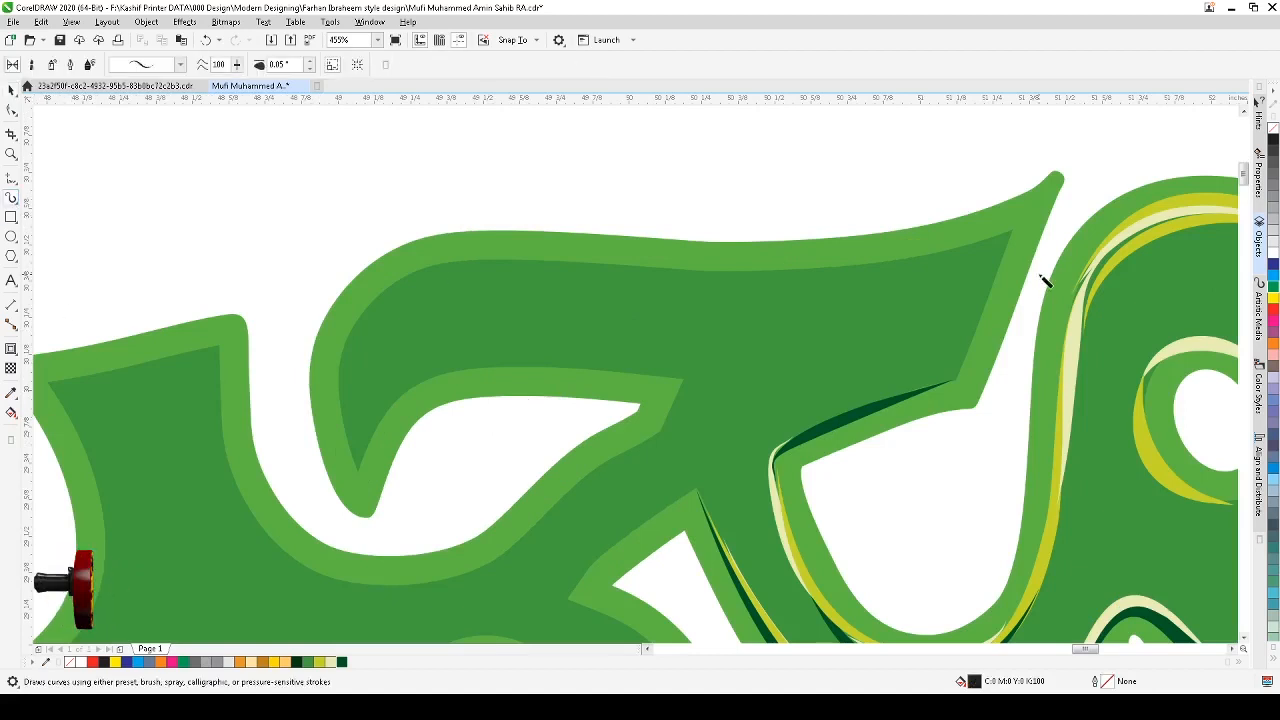
mouse_move(1014, 240)
left_mouse_down()
mouse_move(963, 374)
mouse_move(860, 426)
left_mouse_up()
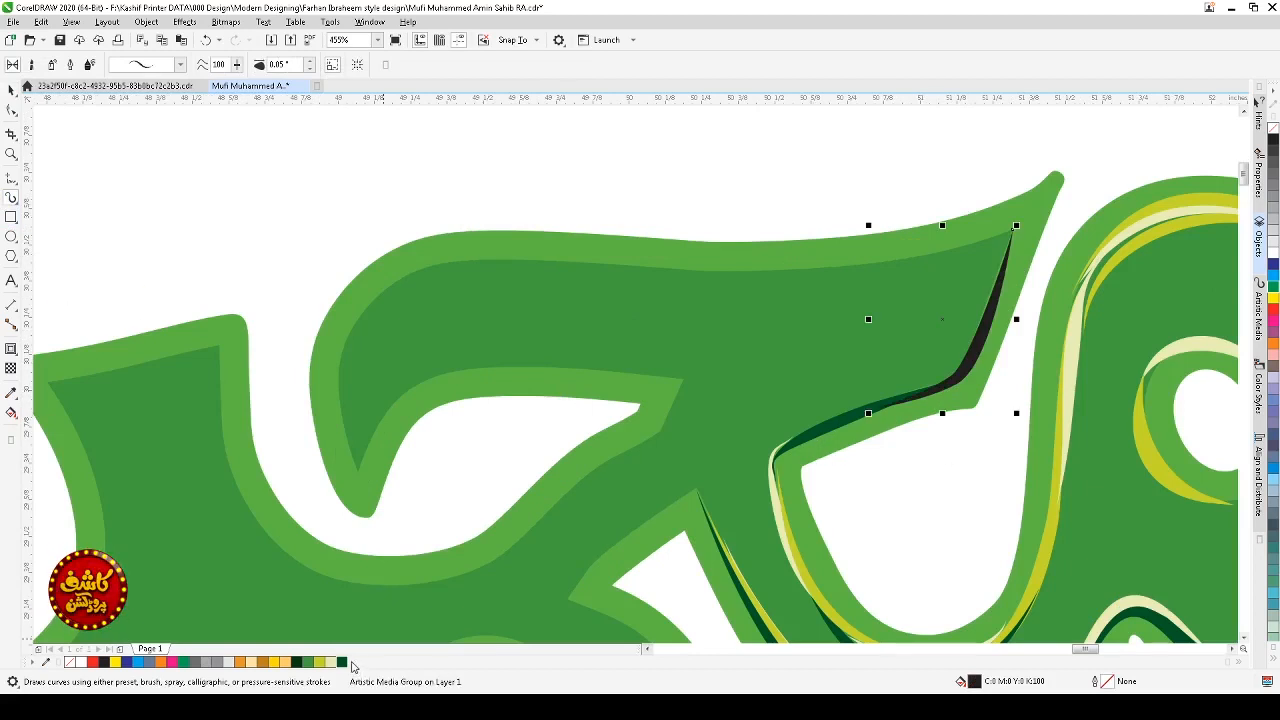
Step: Color the new stroke at the upper arm's tip dark green
left_click(342, 662)
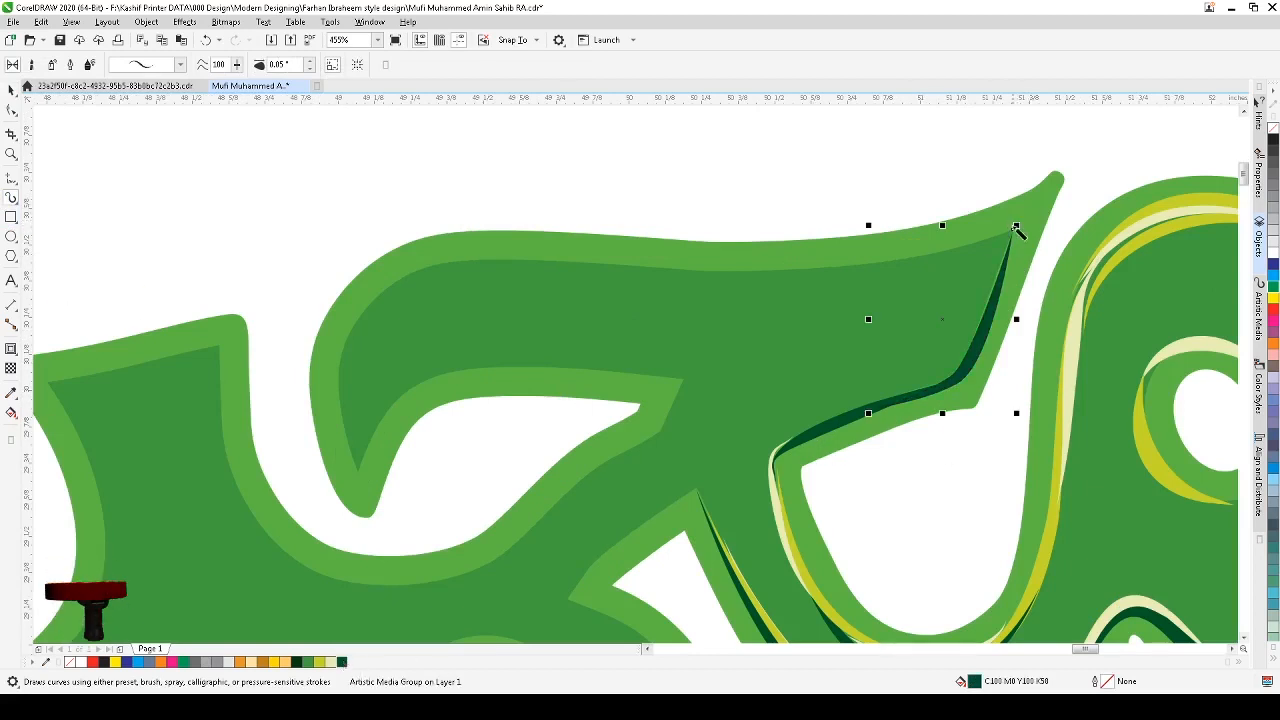
Step: Draw two more artistic media strokes along the inner edge of the upper arm's tip, a short one and a longer one, nudging the longer one into place
left_click_drag(1012, 224, 977, 338)
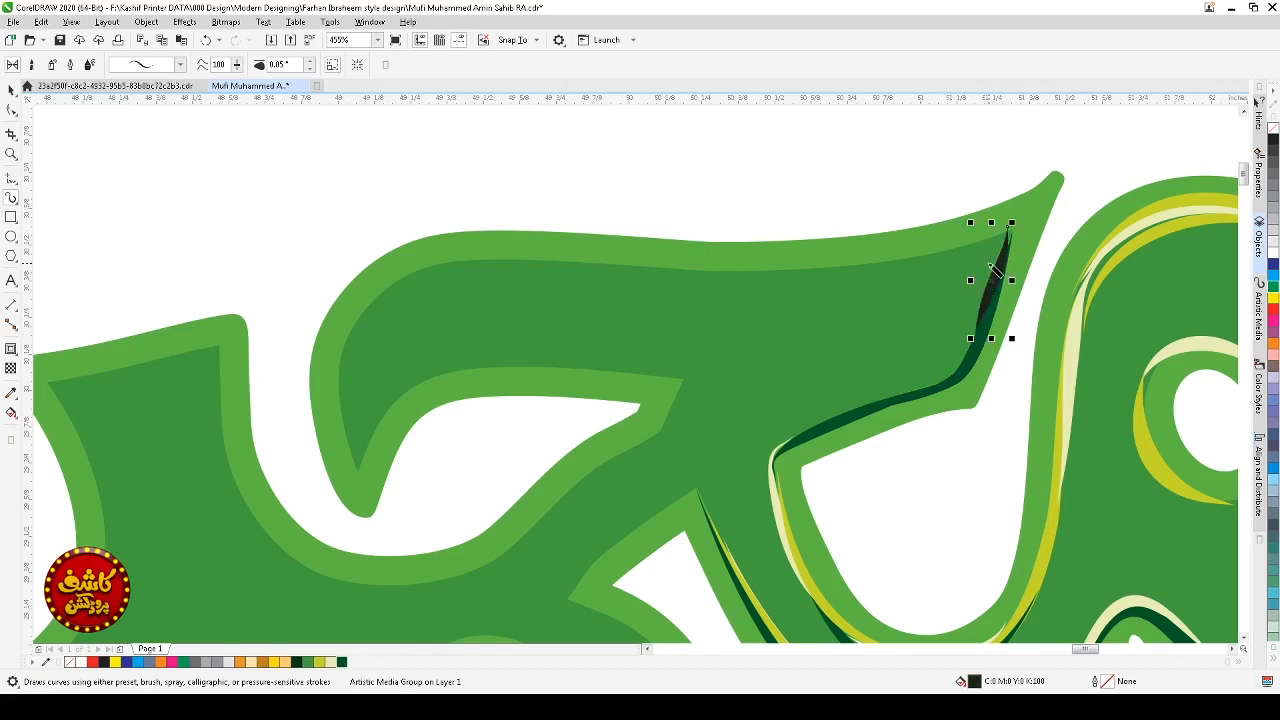
mouse_move(1008, 232)
left_mouse_down()
mouse_move(967, 341)
mouse_move(905, 395)
left_mouse_up()
key("space")
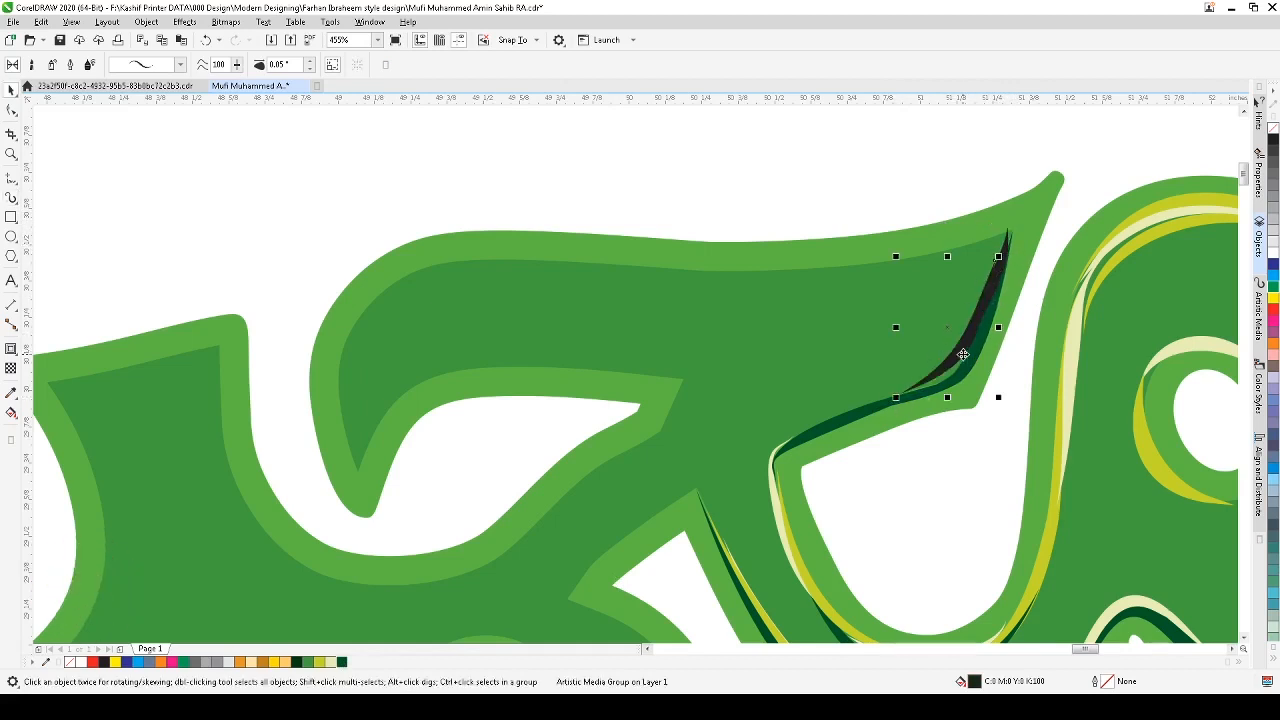
left_click_drag(962, 355, 955, 362)
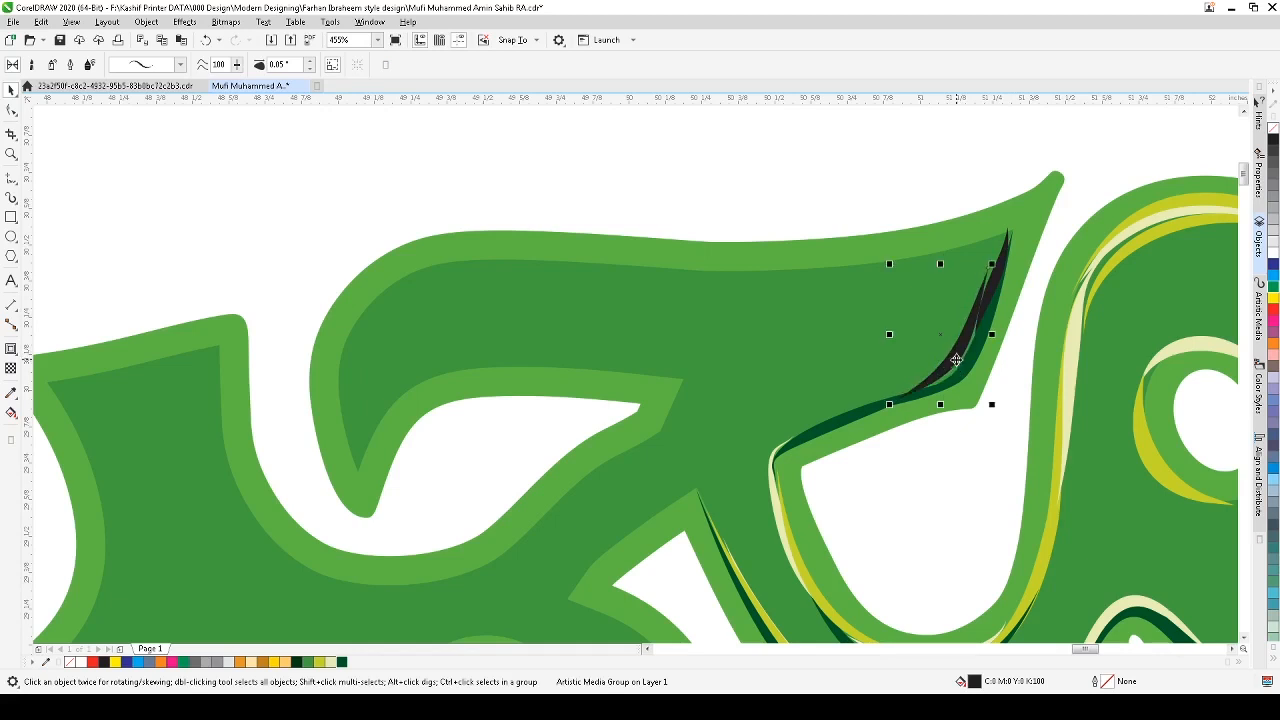
Step: Color the short stroke cream and the longer stroke yellow-green
left_click(1003, 261)
left_click(331, 662)
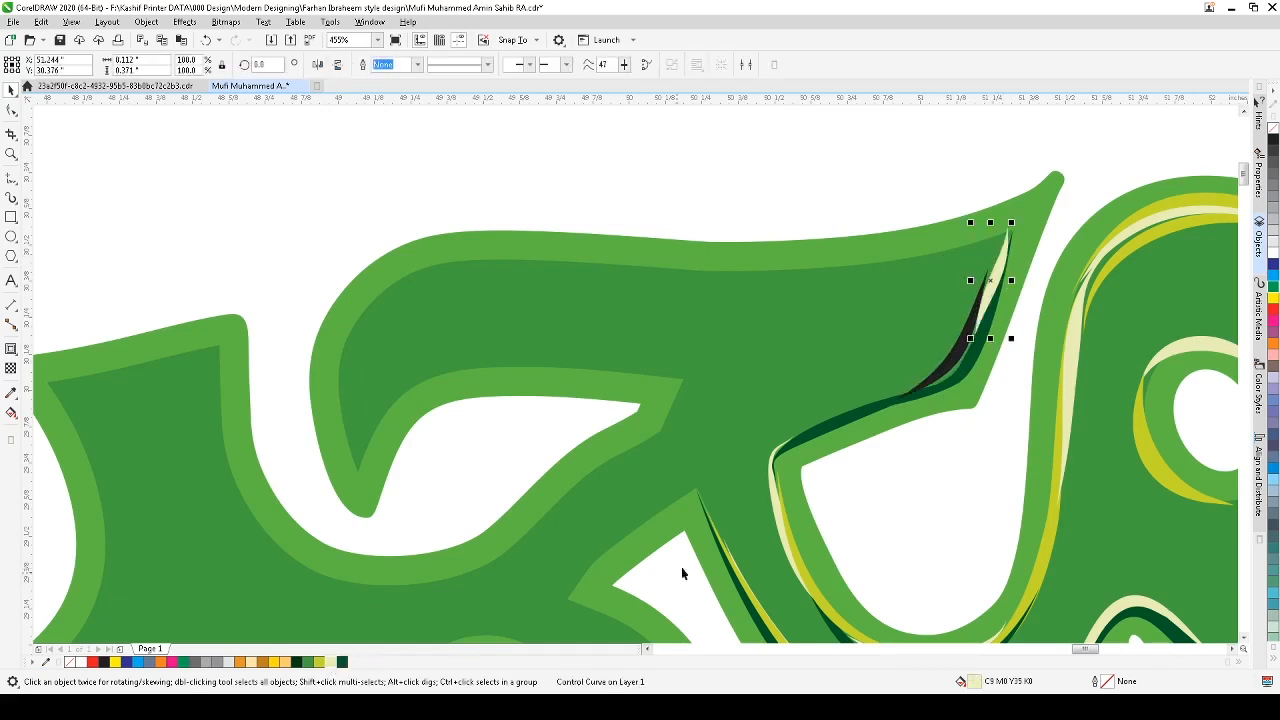
left_click(959, 348)
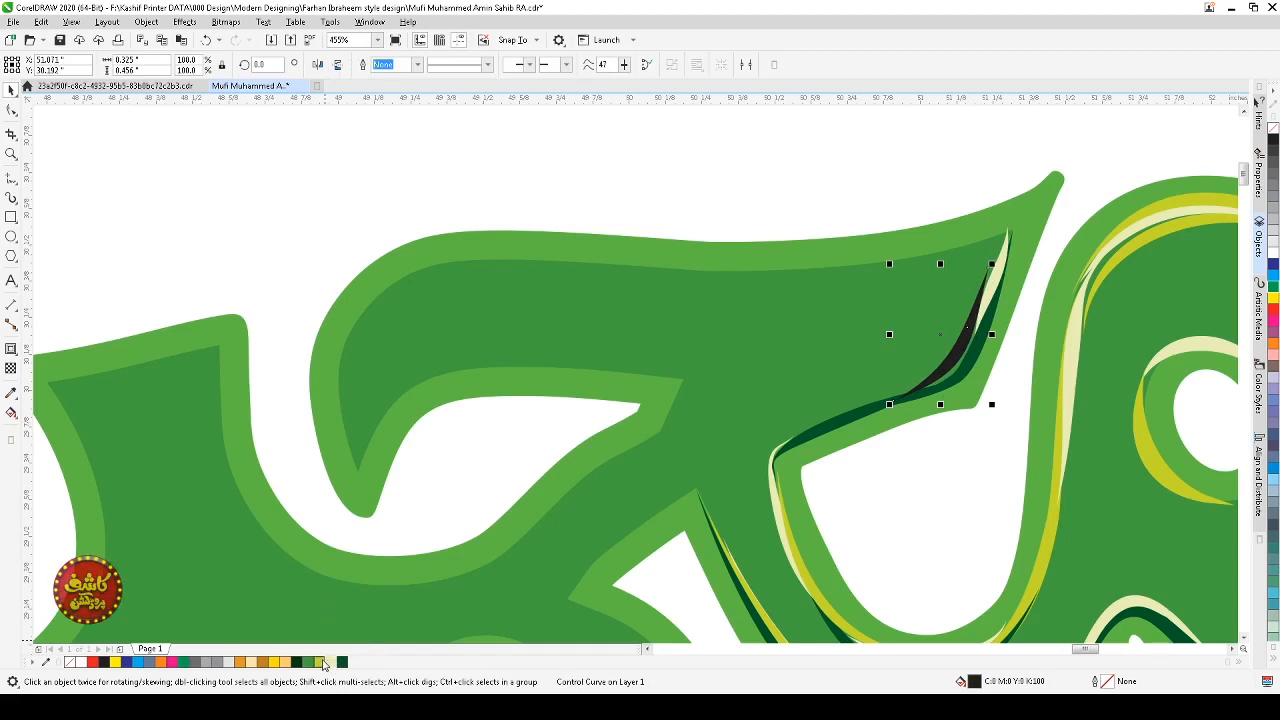
left_click(316, 663)
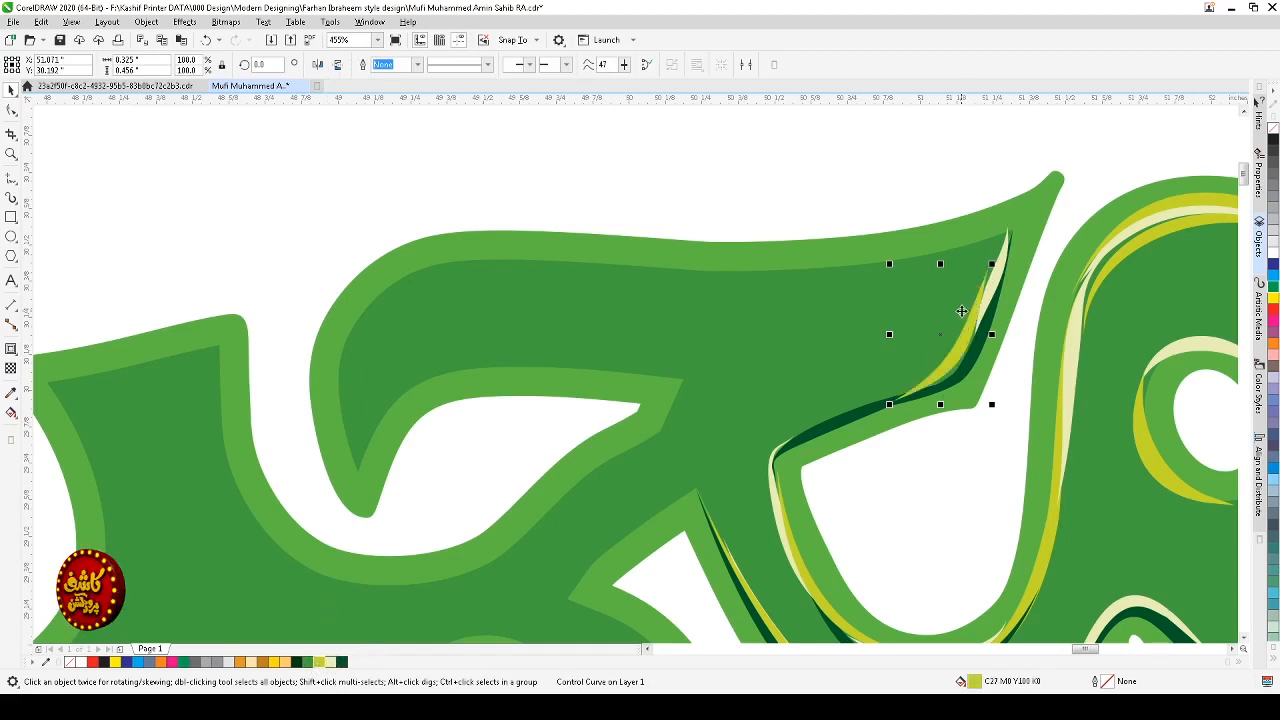
Step: Reshape the yellow-green stroke, adjusting its lower end node and curve along the opening's edge
left_click(958, 364)
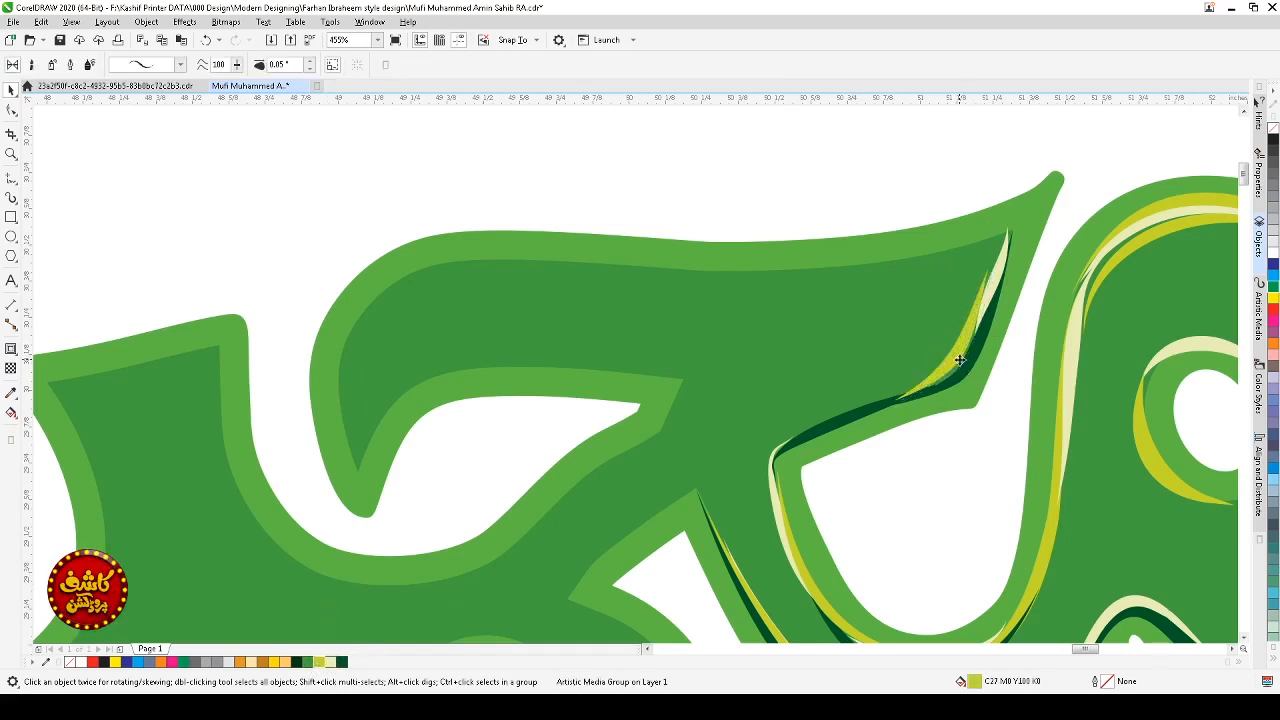
key("i")
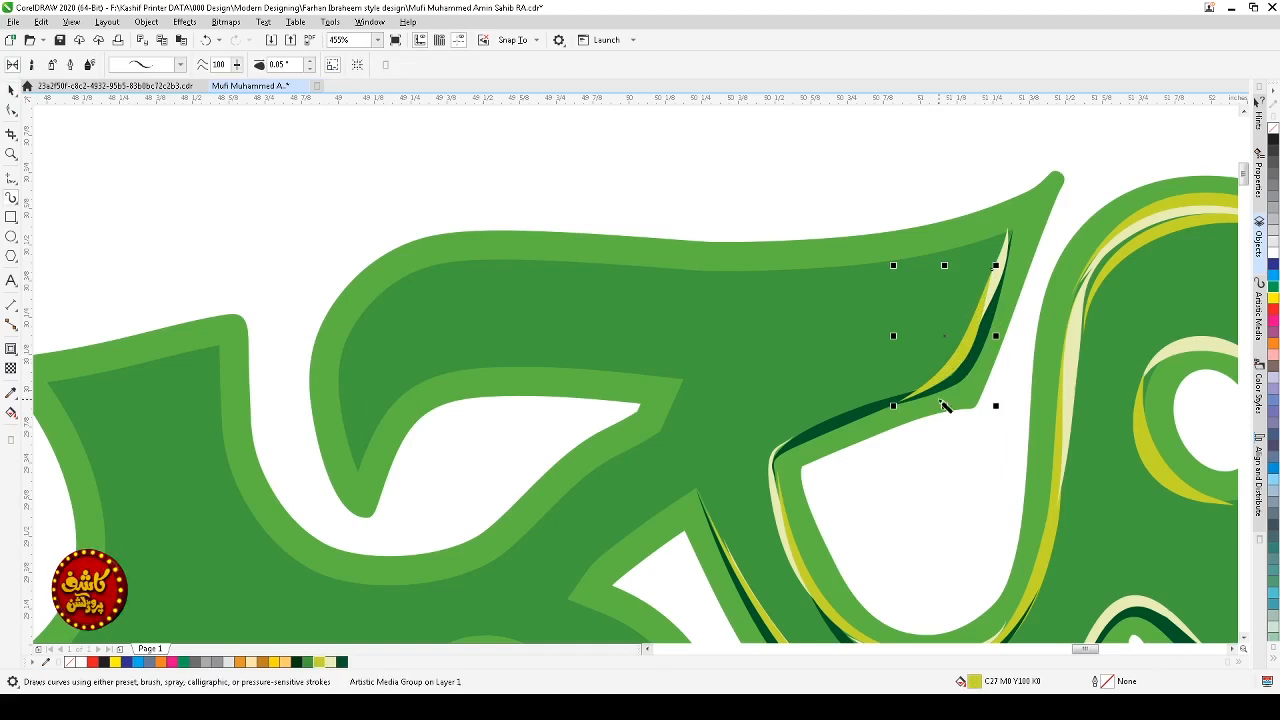
scroll(941, 401, "down", 1)
key("Escape")
key("F2")
left_click_drag(1002, 302, 853, 428)
key("space")
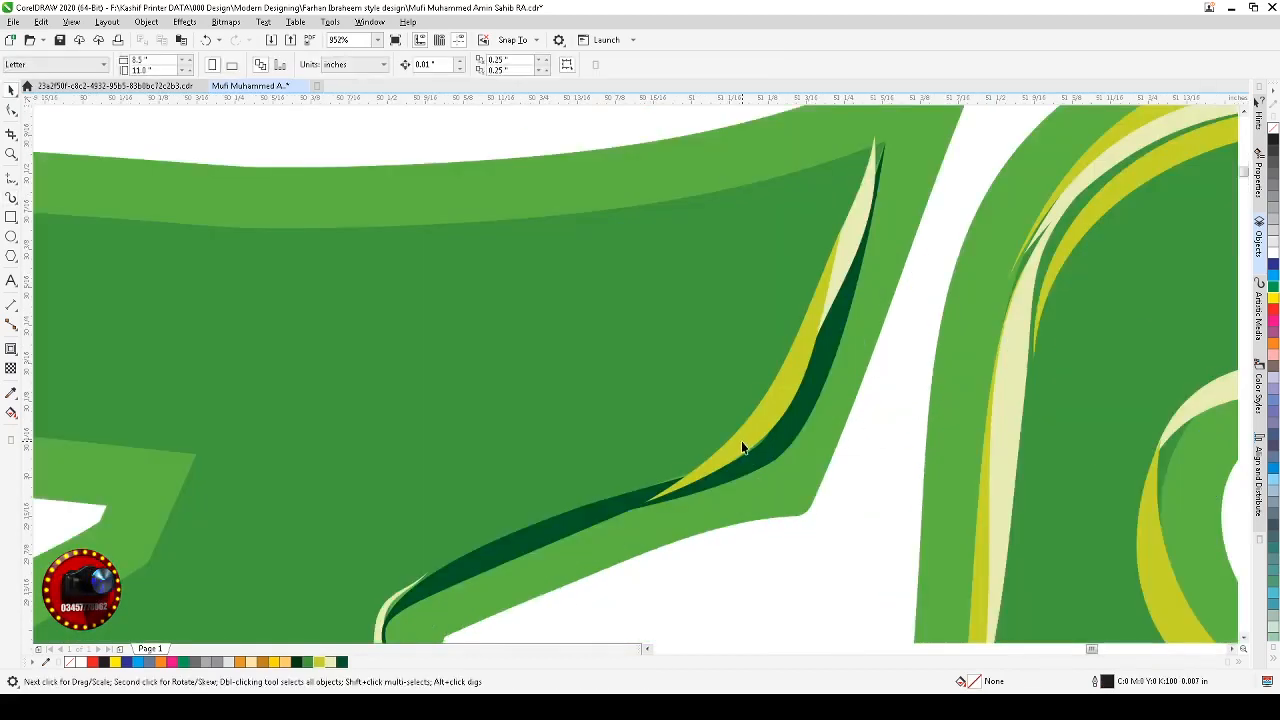
left_click(742, 447)
key("F10")
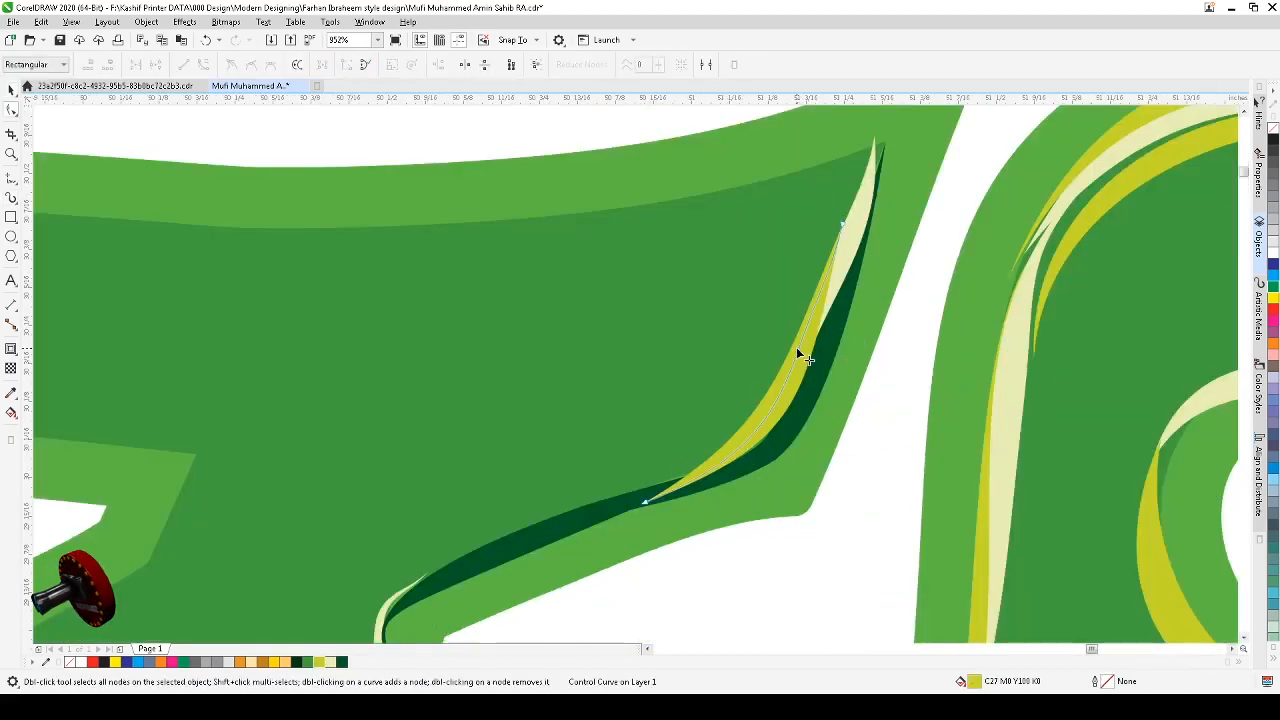
left_click_drag(797, 349, 804, 353)
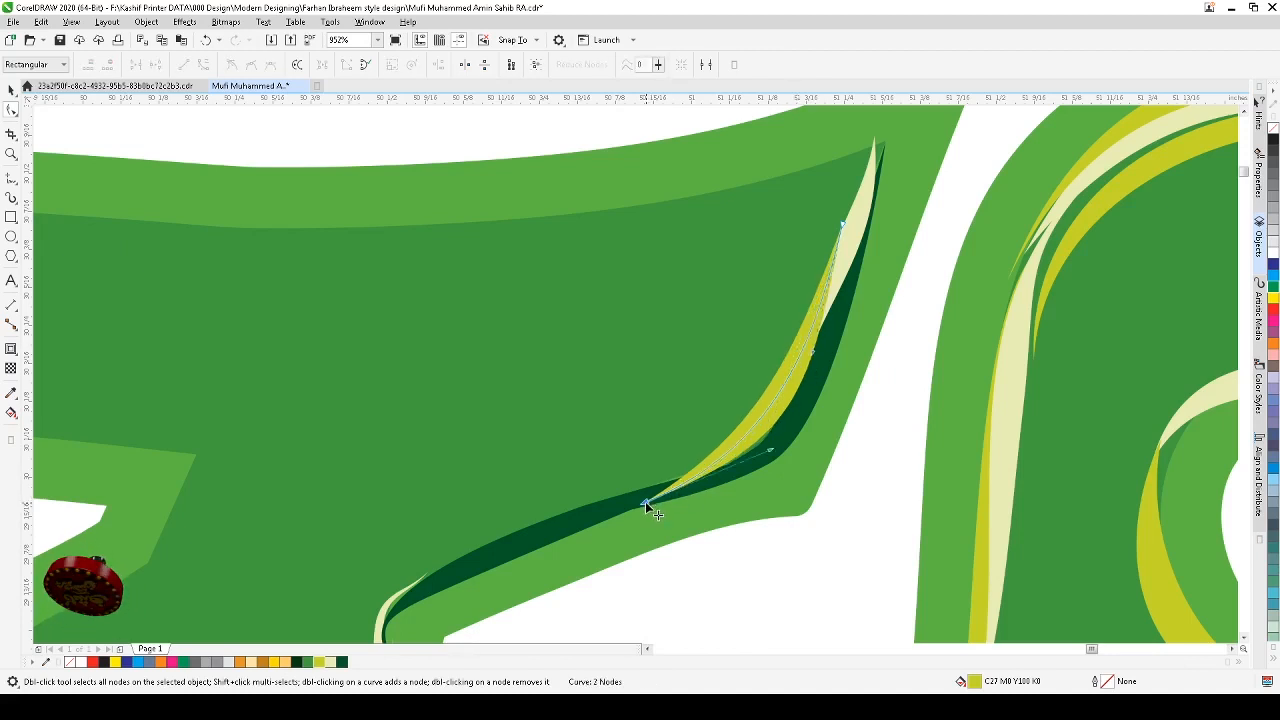
left_click_drag(648, 502, 648, 484)
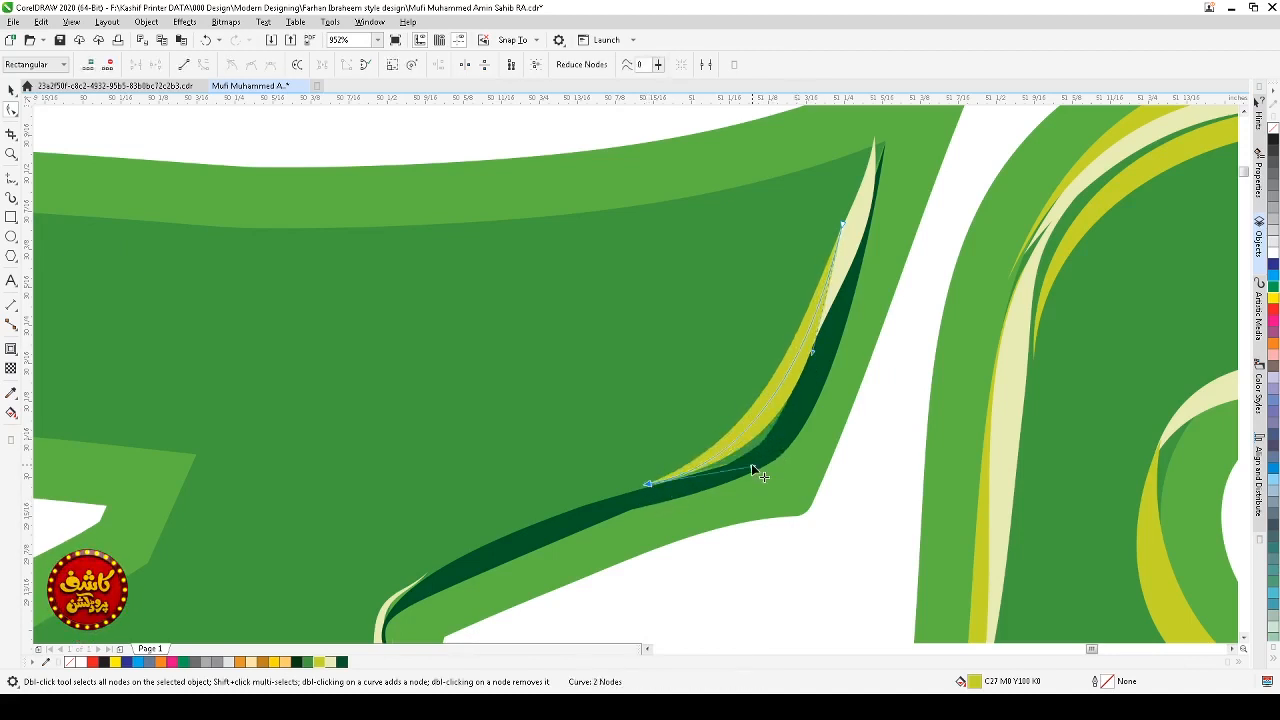
left_click_drag(751, 463, 770, 477)
key("space")
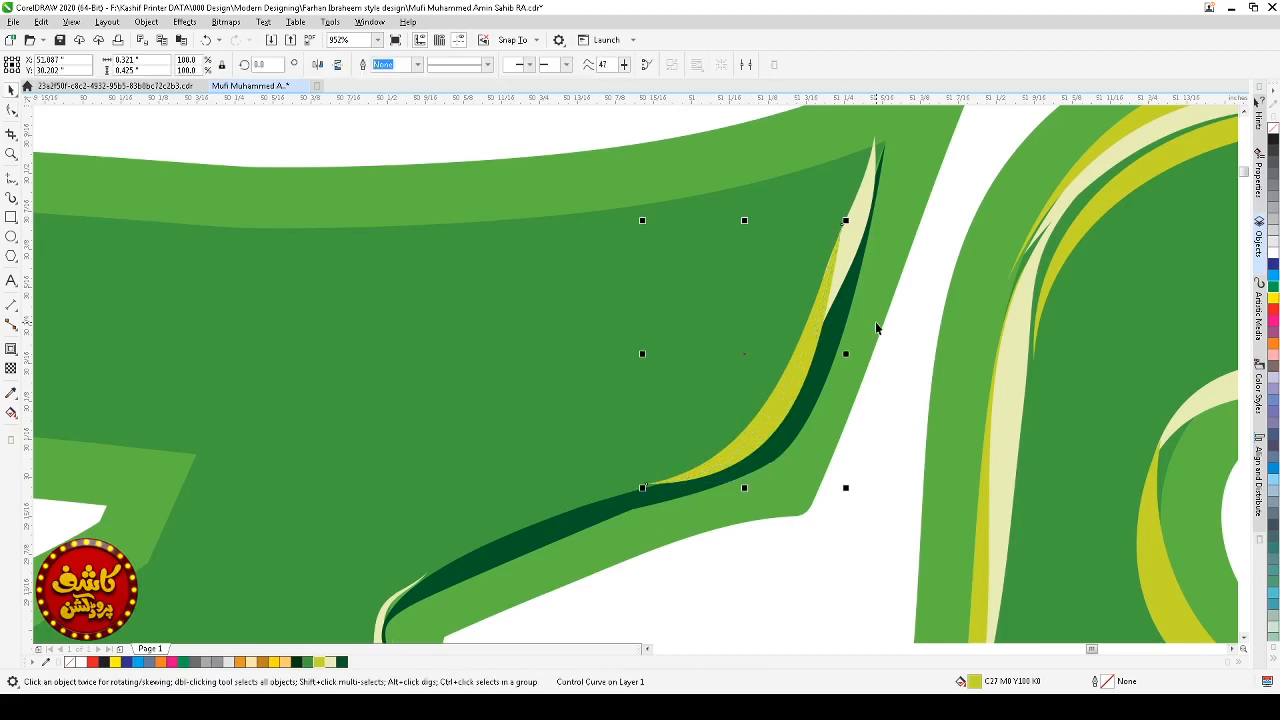
Step: Bring the cream stroke to the front of the other strokes
scroll(875, 321, "down", 2)
left_click(877, 321)
key("shift+Page_Up")
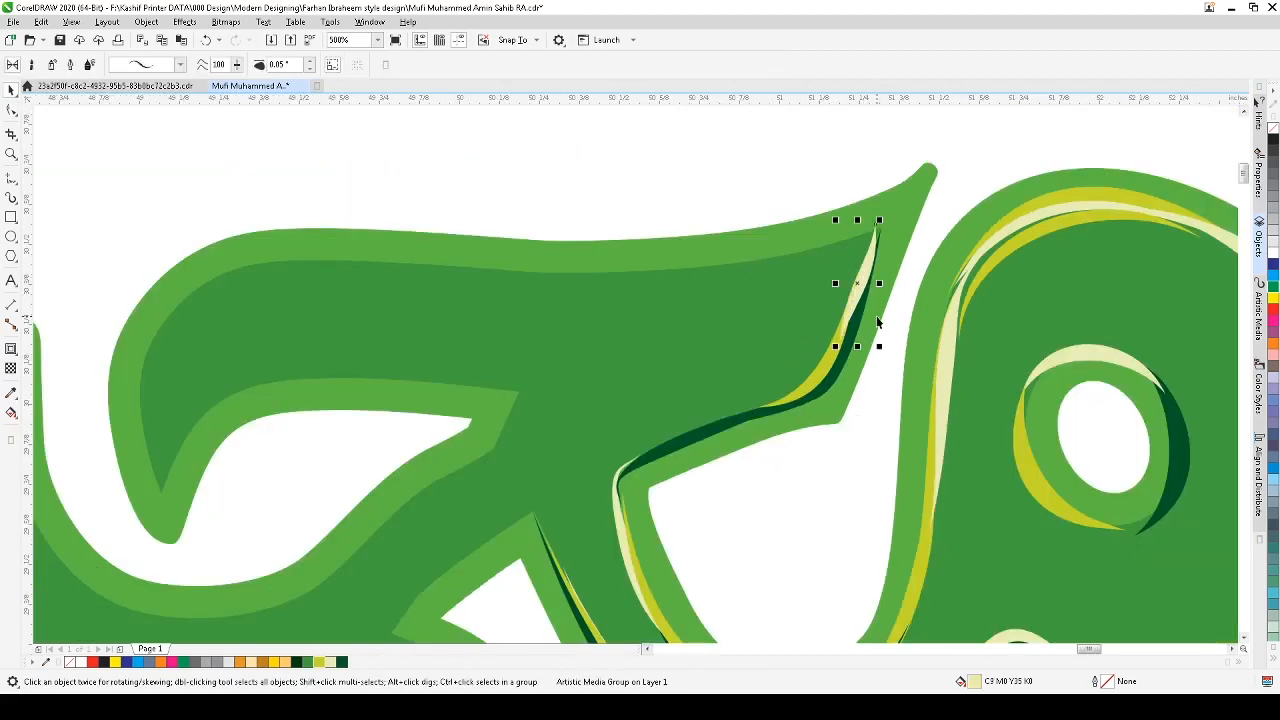
Step: Draw an artistic media stroke along the upper inner edge of the long top arm, curving down to its hooked left end
key("Escape")
scroll(877, 318, "down", 1)
key("F2")
left_click_drag(961, 205, 610, 518)
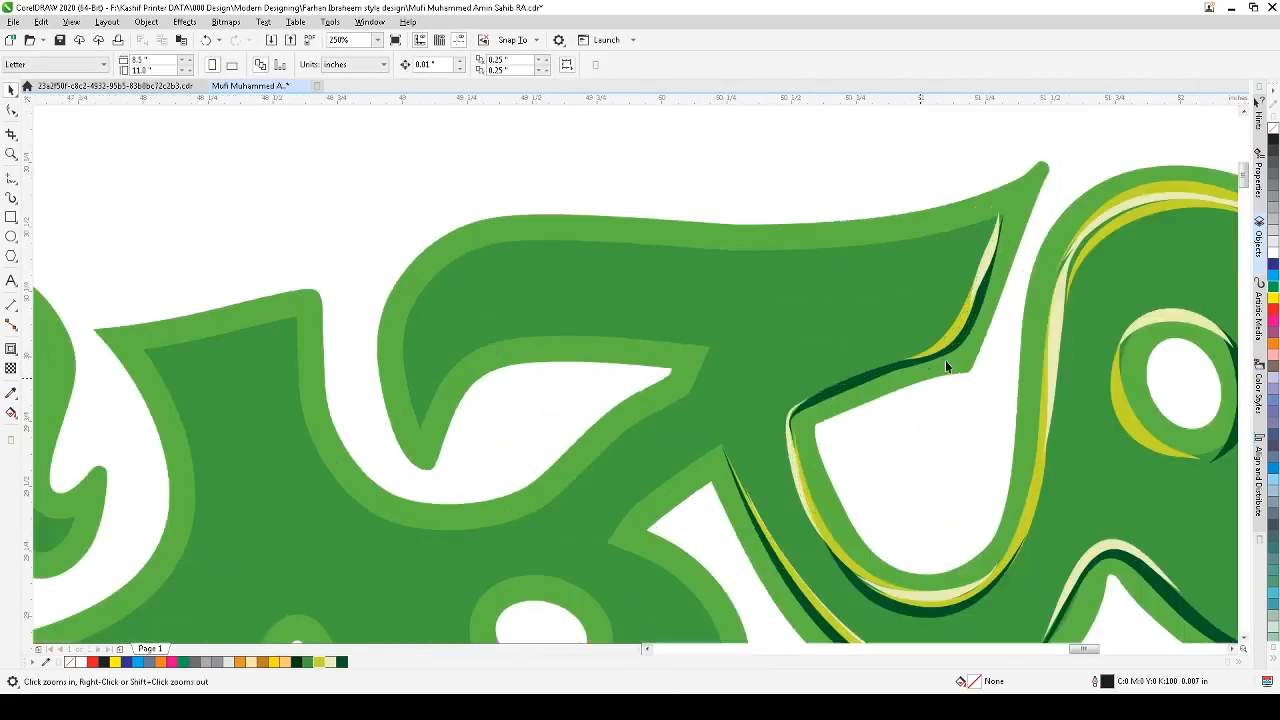
scroll(985, 349, "down", 1)
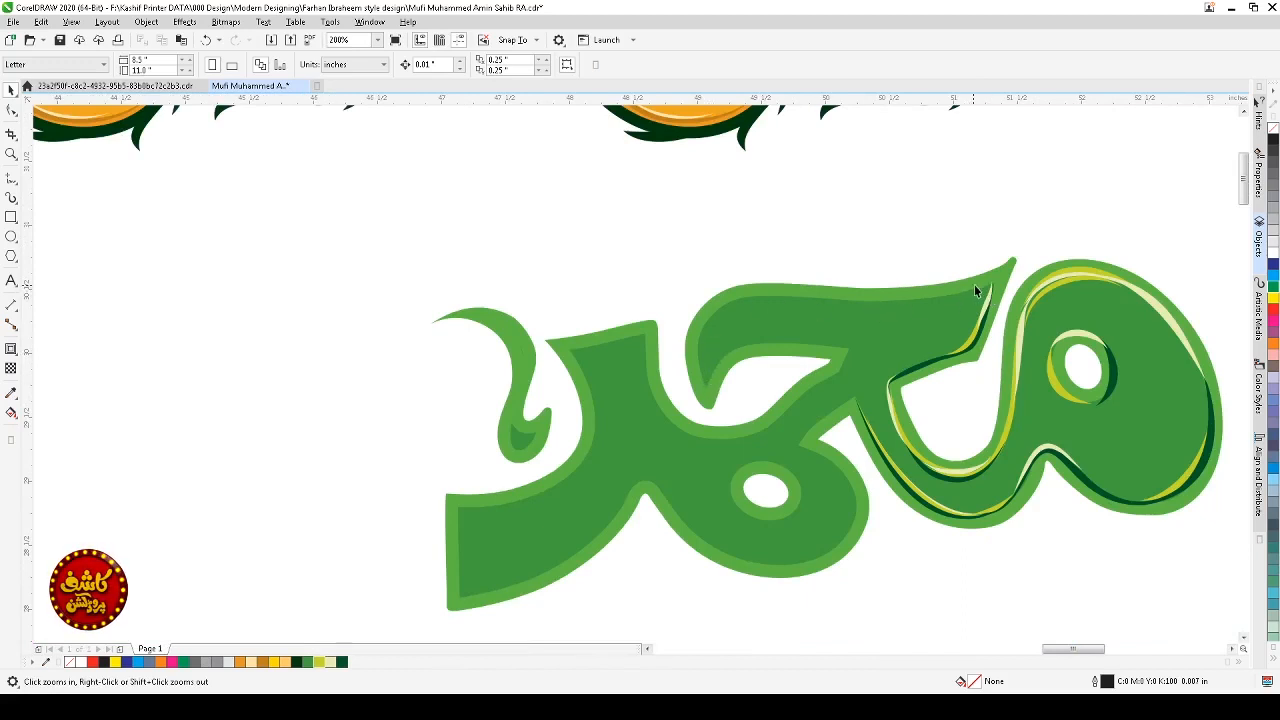
scroll(975, 290, "down", 1)
left_click_drag(1016, 257, 735, 432)
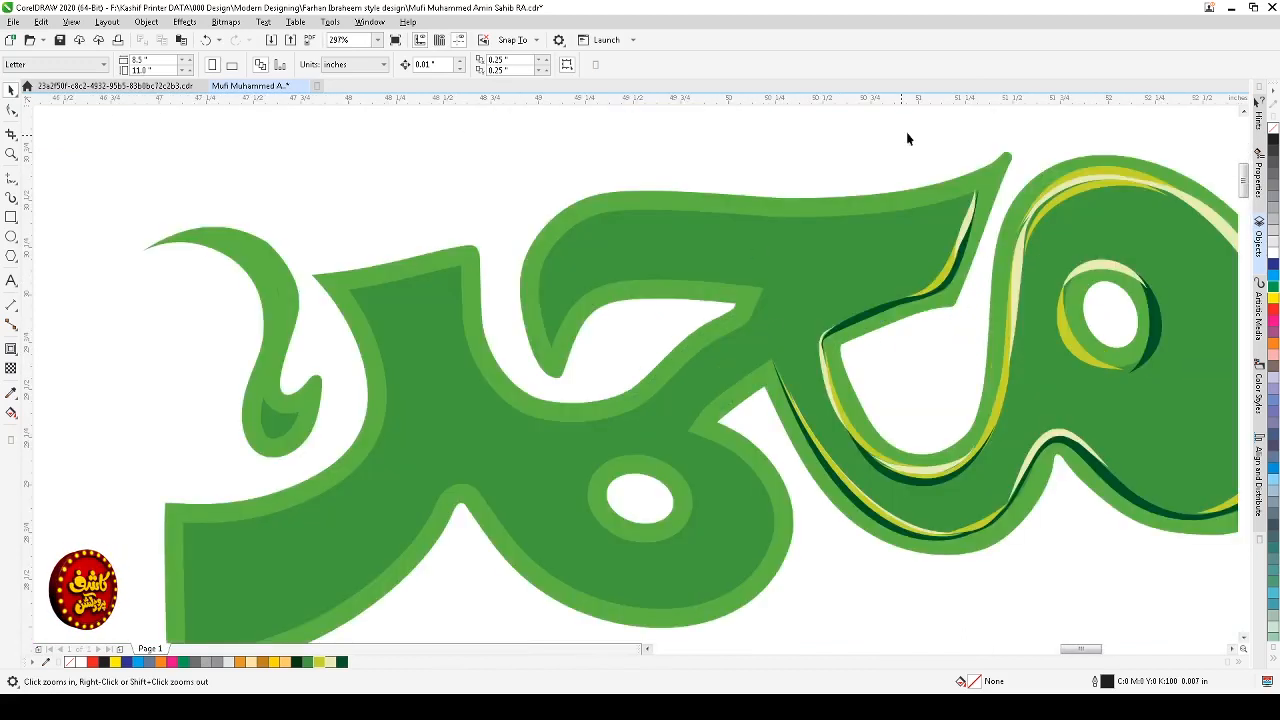
left_click(12, 198)
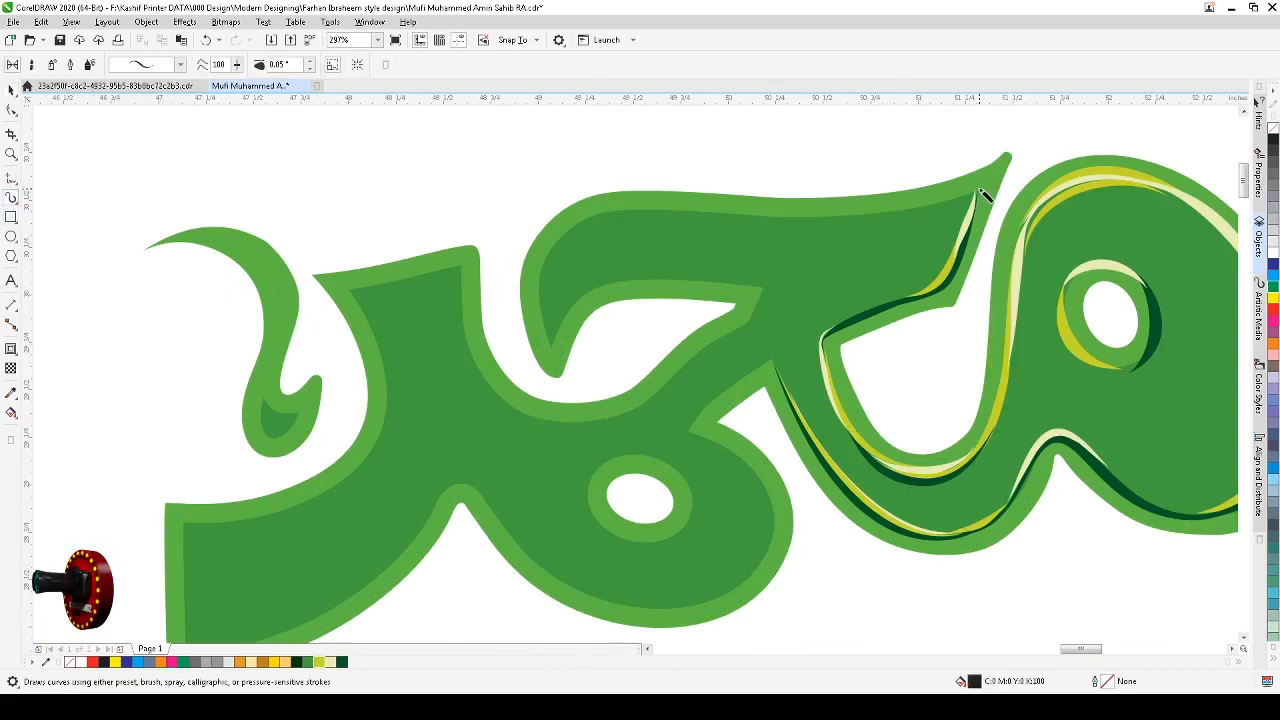
mouse_move(981, 187)
left_mouse_down()
mouse_move(814, 213)
mouse_move(620, 207)
mouse_move(574, 219)
mouse_move(541, 246)
mouse_move(540, 341)
mouse_move(558, 367)
left_mouse_up()
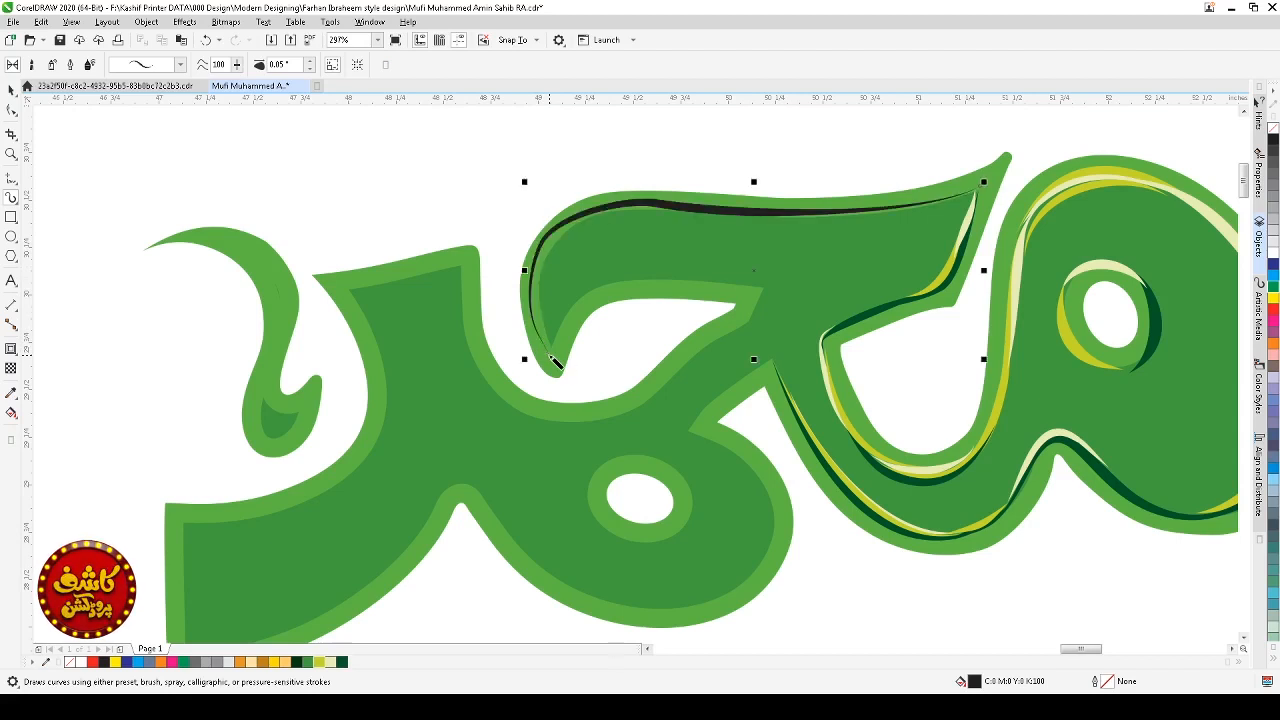
Step: Reshape the top arm stroke, deleting several nodes and adjusting its end and curve handles
left_click(12, 110)
left_click(506, 320)
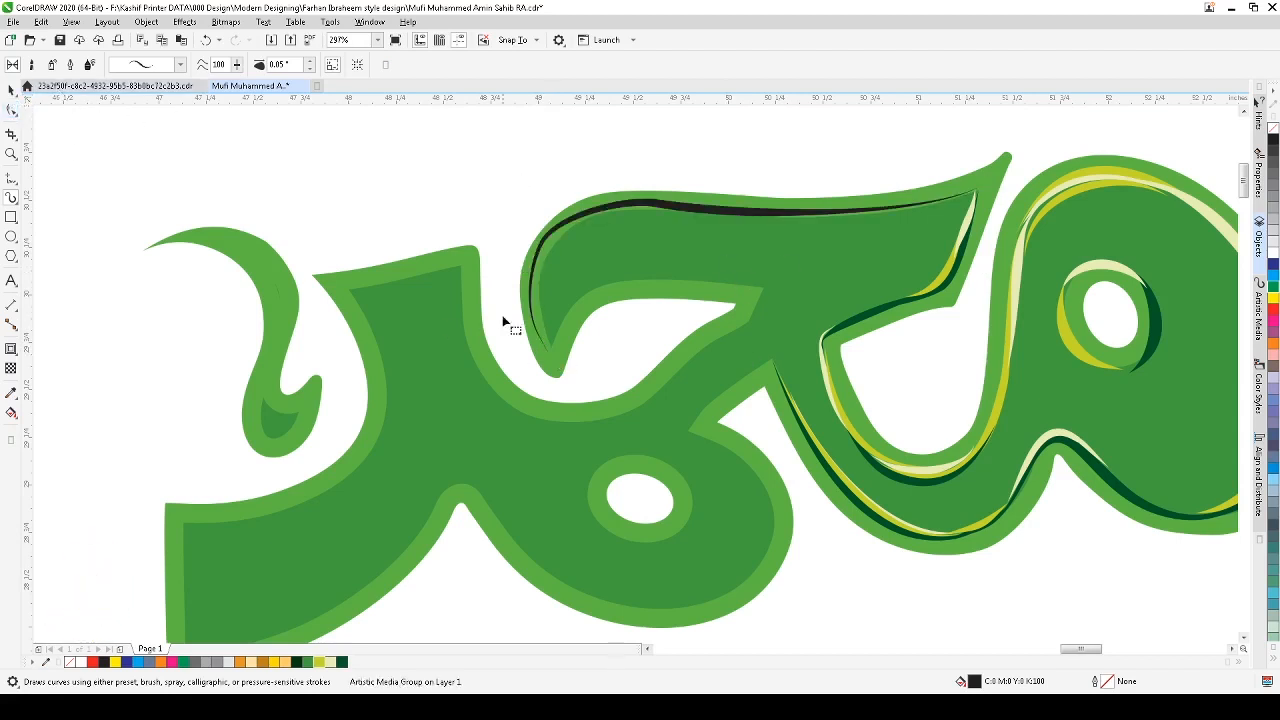
left_click(558, 232)
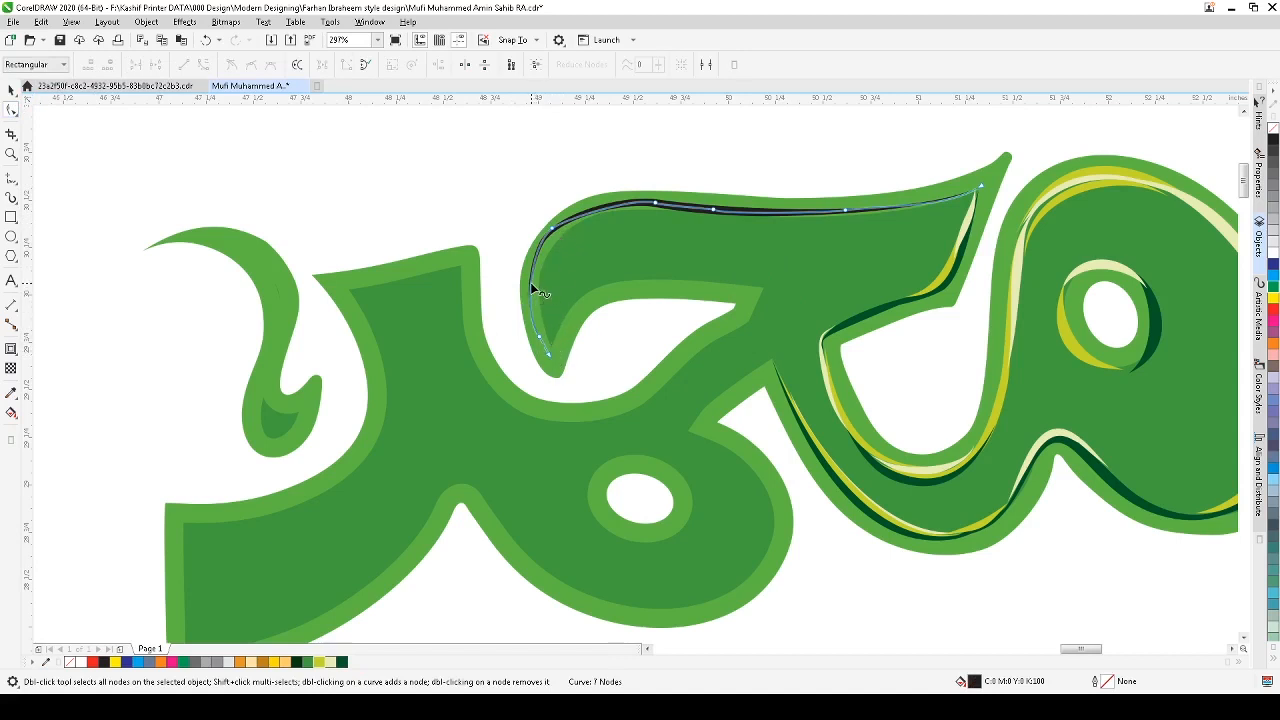
left_click_drag(555, 236, 565, 230)
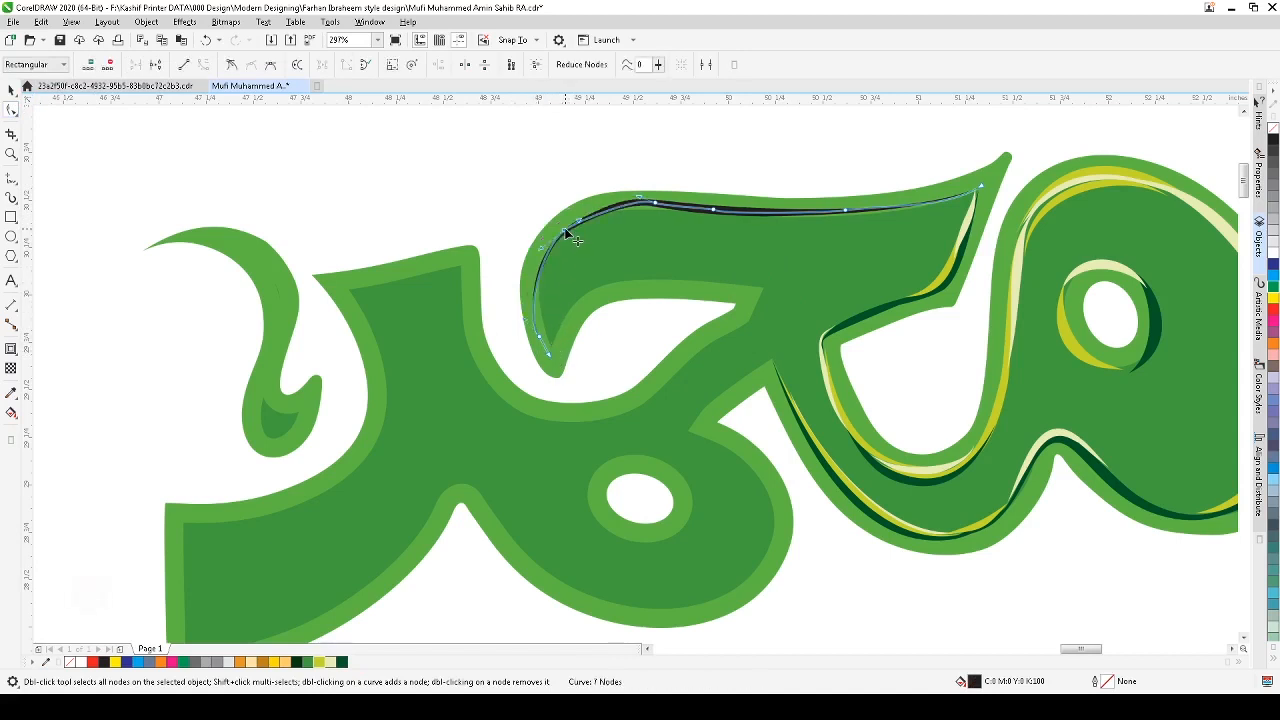
double_click(539, 335)
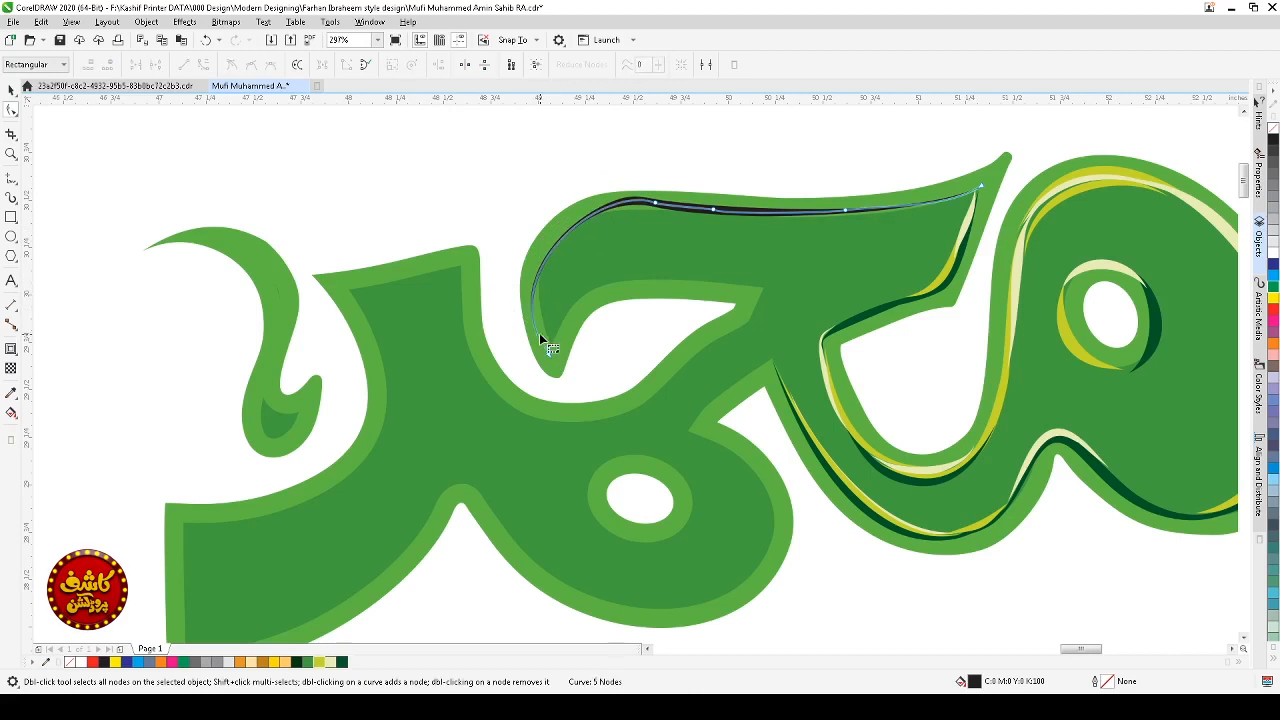
left_click_drag(550, 353, 554, 350)
left_click_drag(492, 273, 499, 240)
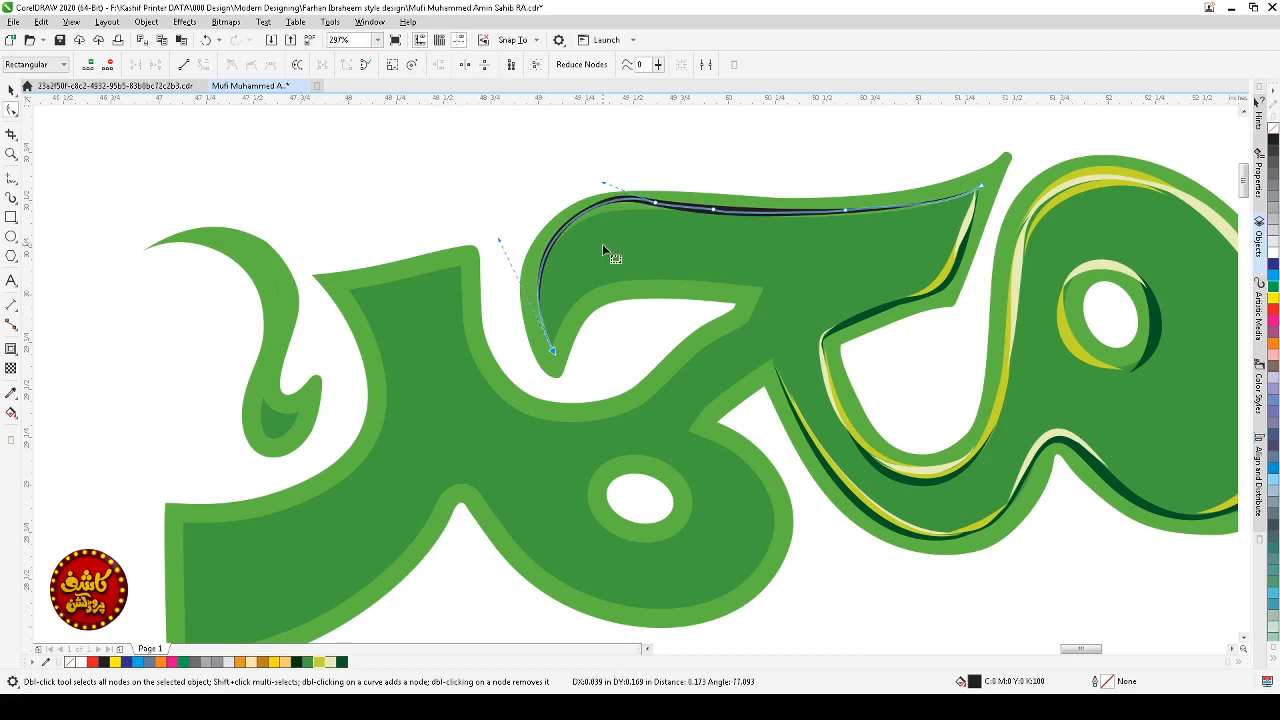
left_click(656, 205)
left_click_drag(601, 185, 593, 198)
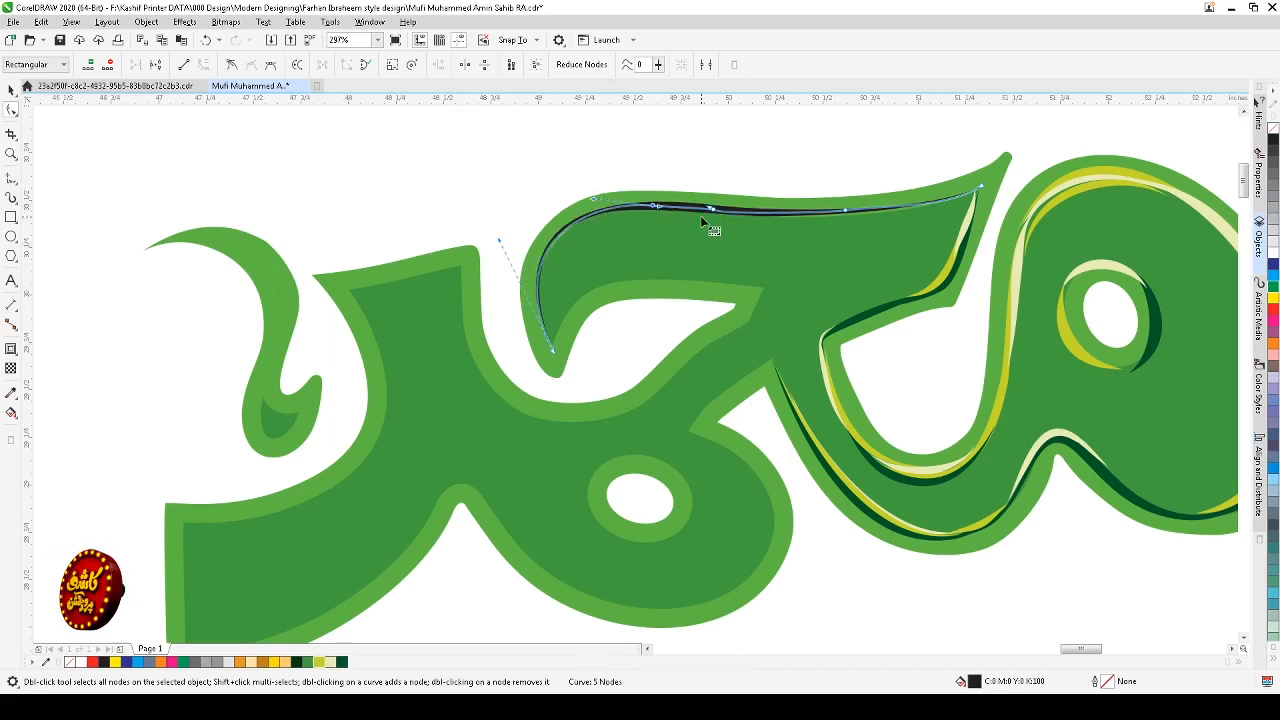
left_click_drag(683, 184, 849, 257)
key("Delete")
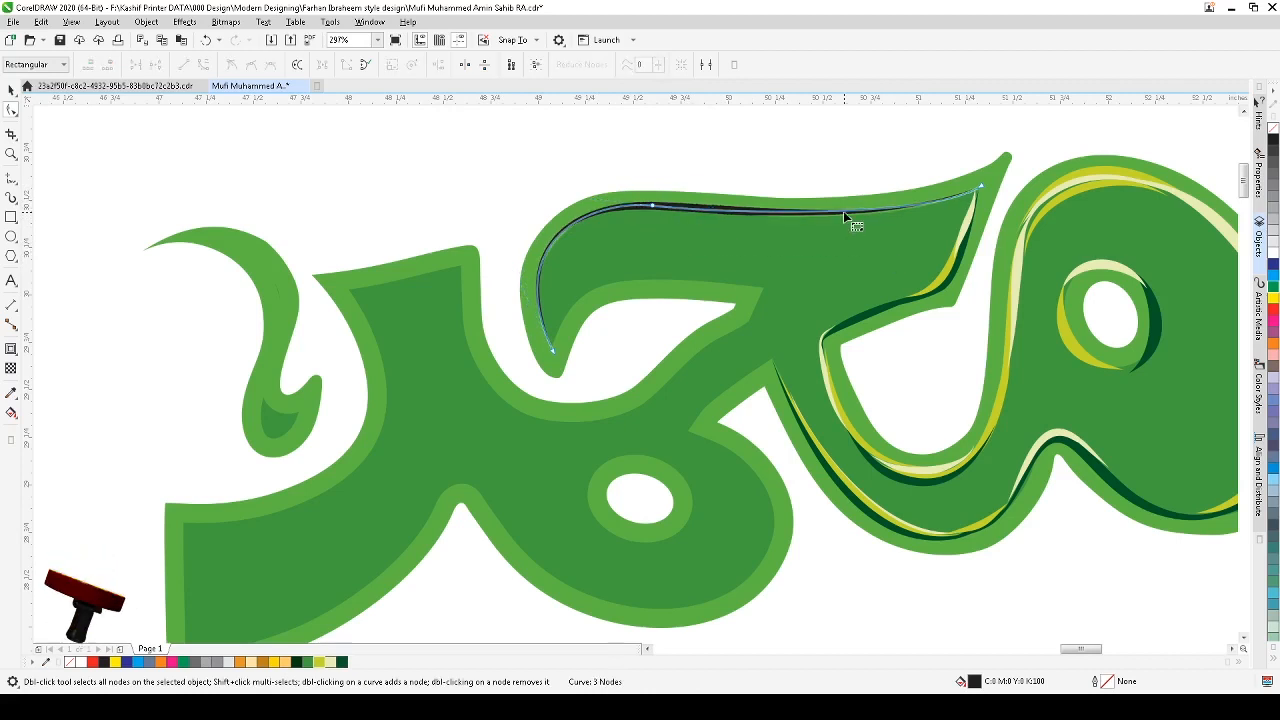
Step: Color the top arm stroke yellow-green
key("space")
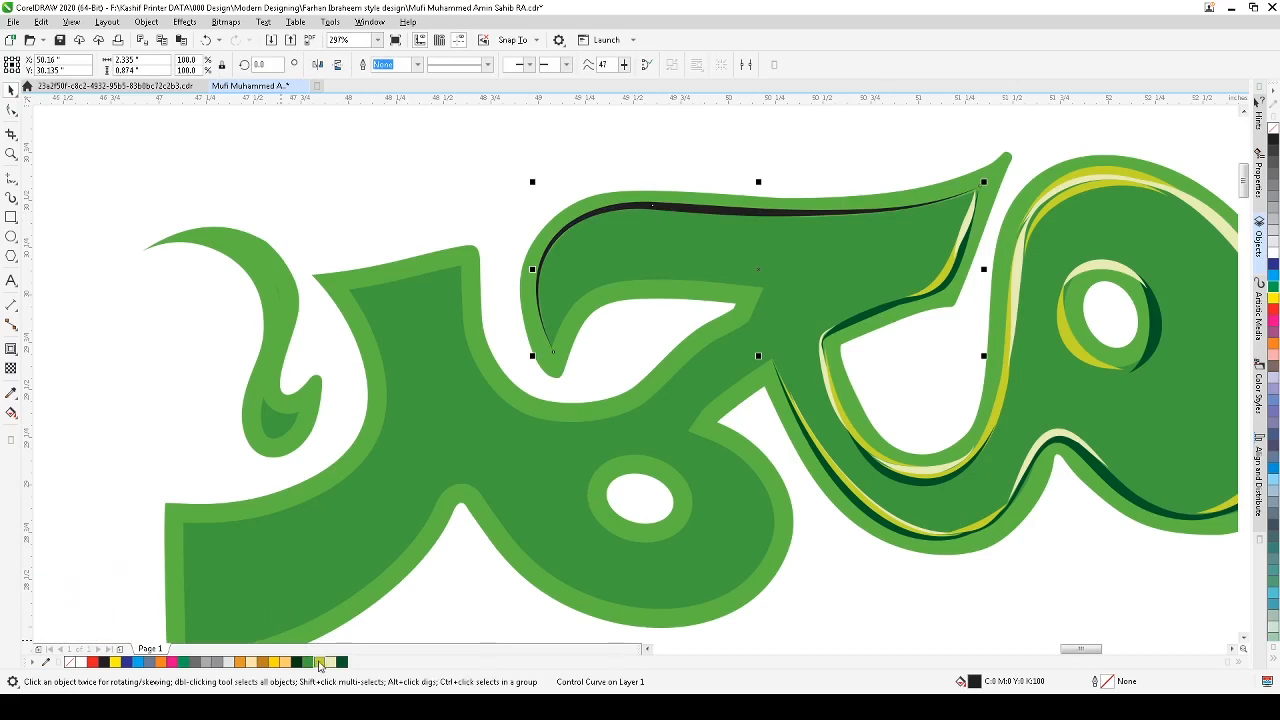
left_click(319, 663)
left_click(852, 143)
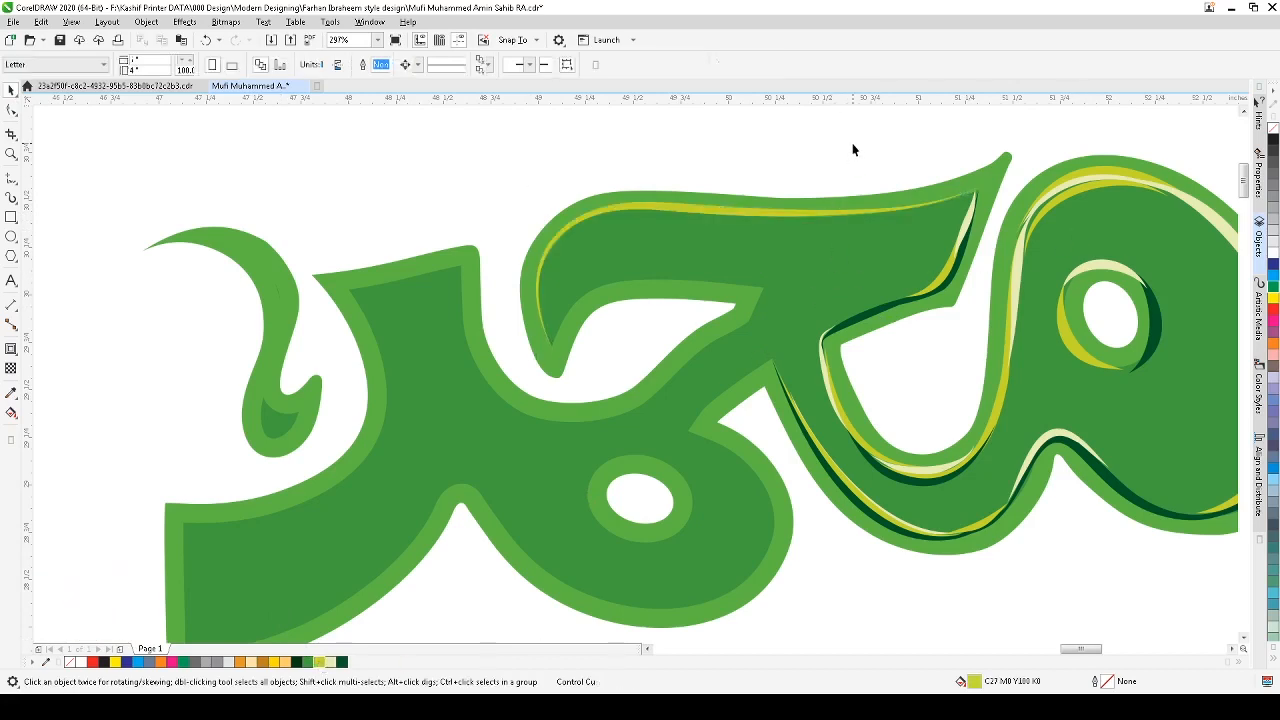
Step: Draw a shorter artistic media stroke along the curved left end of the top arm, inside the yellow-green stroke
scroll(852, 143, "down", 1)
key("F2")
left_click_drag(971, 123, 528, 384)
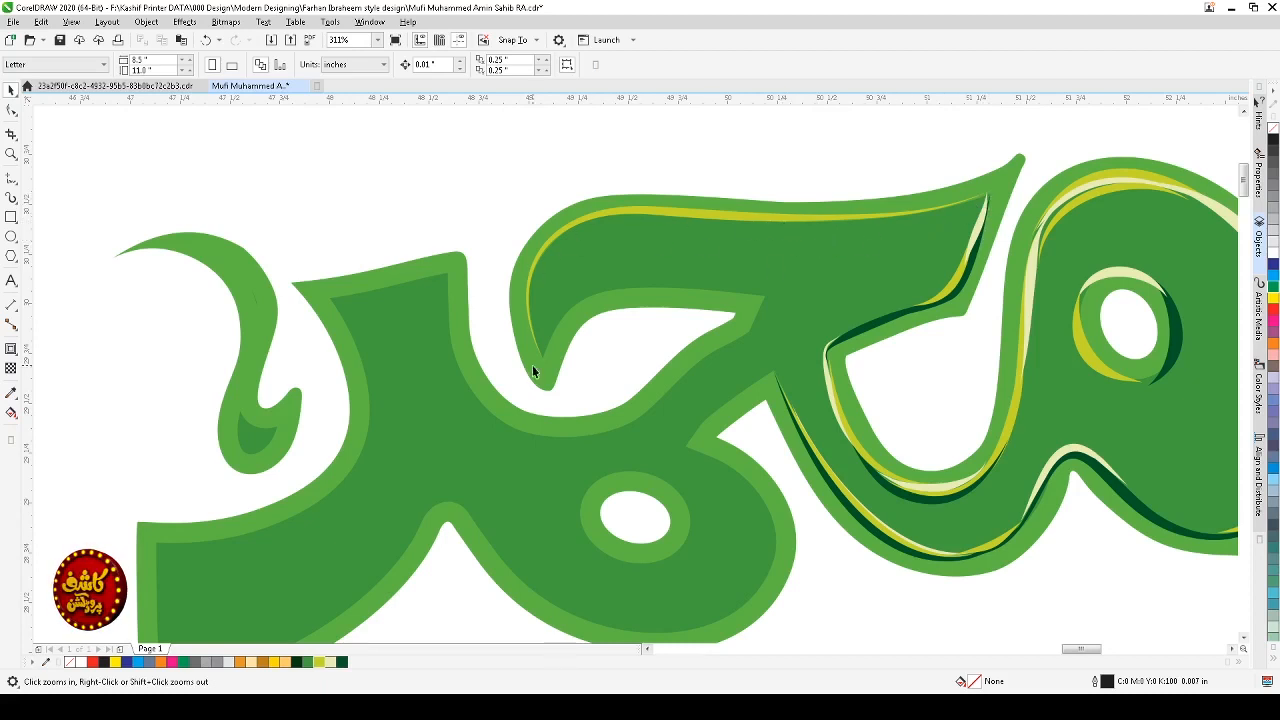
left_click(12, 197)
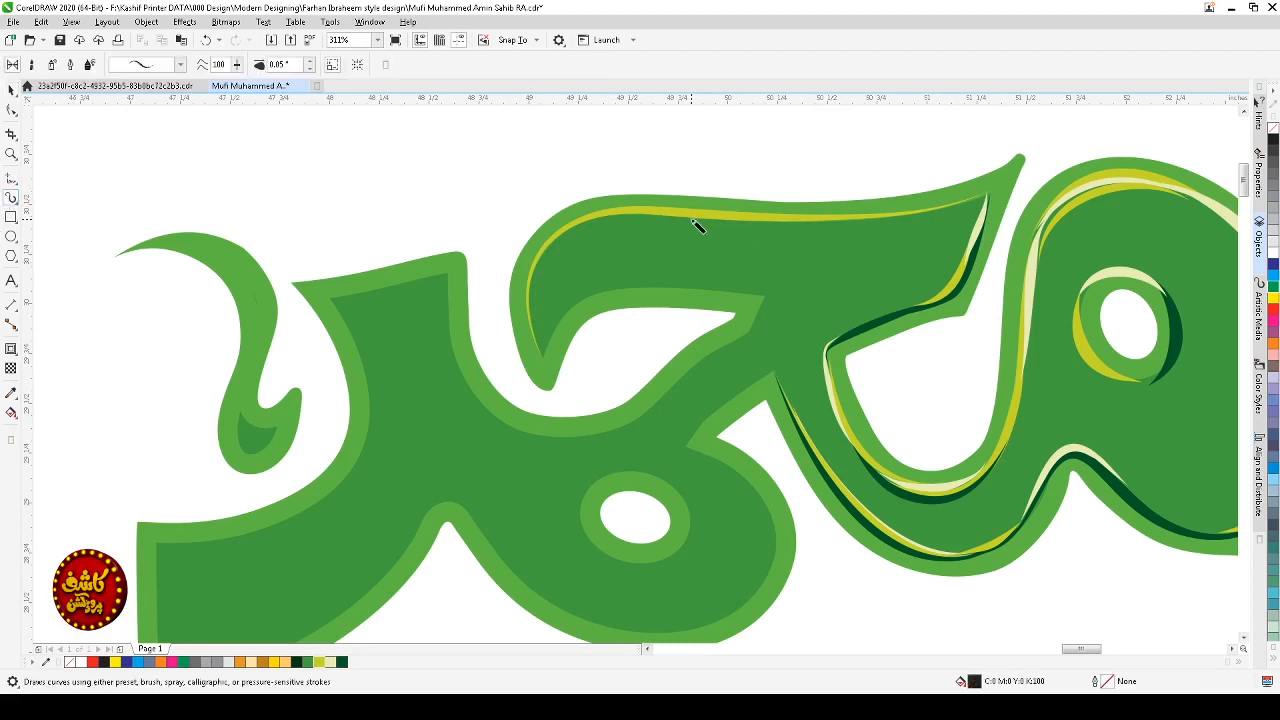
mouse_move(697, 226)
left_mouse_down()
mouse_move(598, 221)
mouse_move(559, 238)
mouse_move(531, 289)
mouse_move(551, 353)
left_mouse_up()
Step: Reshape the short stroke, moving its lower end node and deleting two nodes
left_click(11, 110)
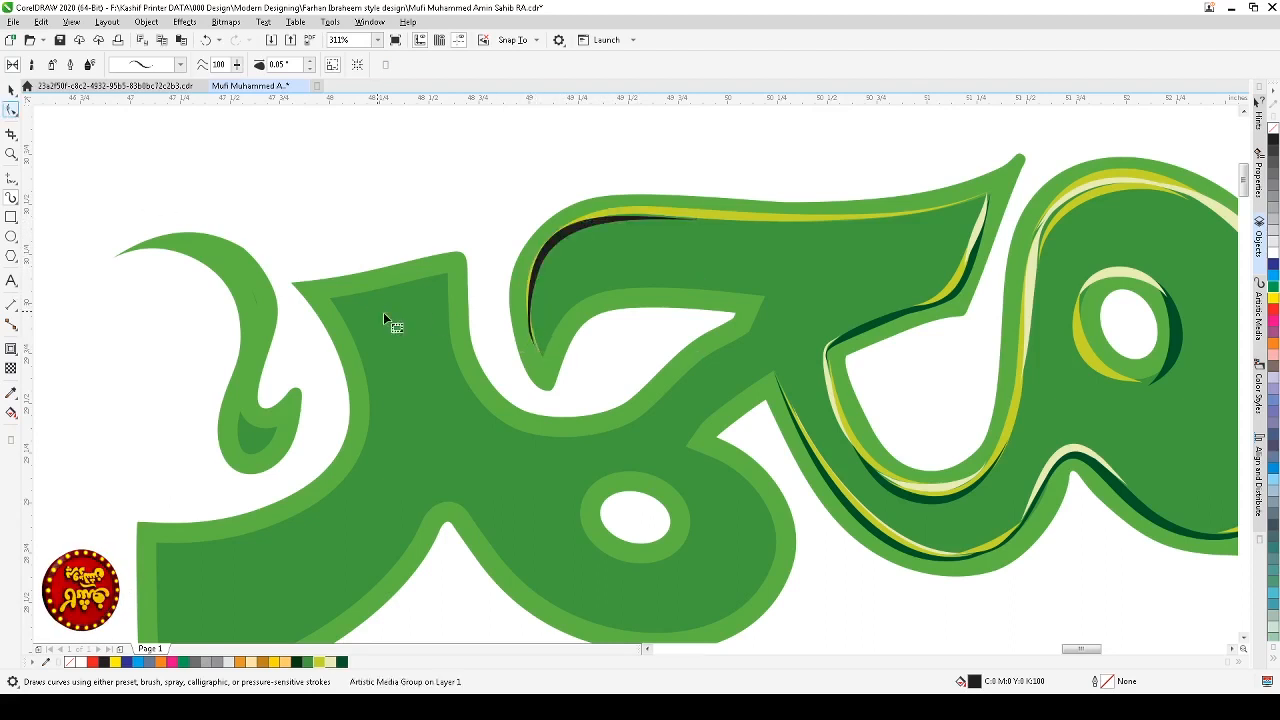
left_click(533, 346)
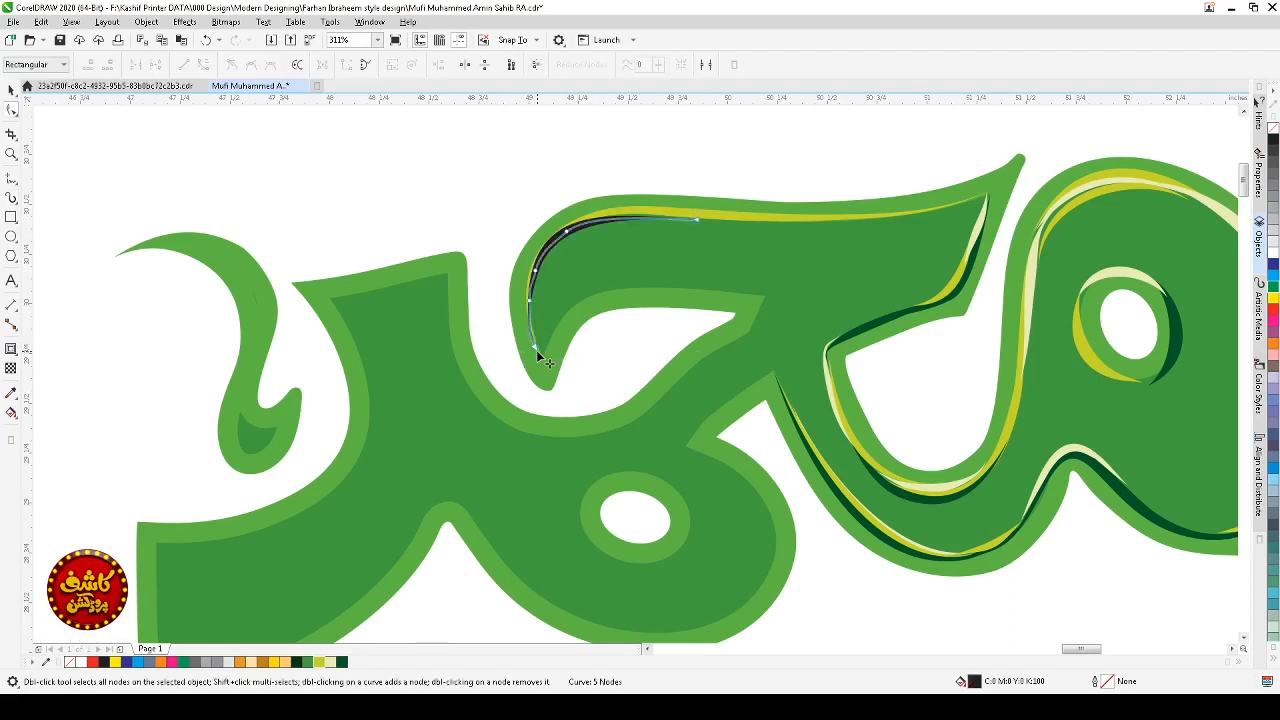
left_click_drag(536, 350, 527, 321)
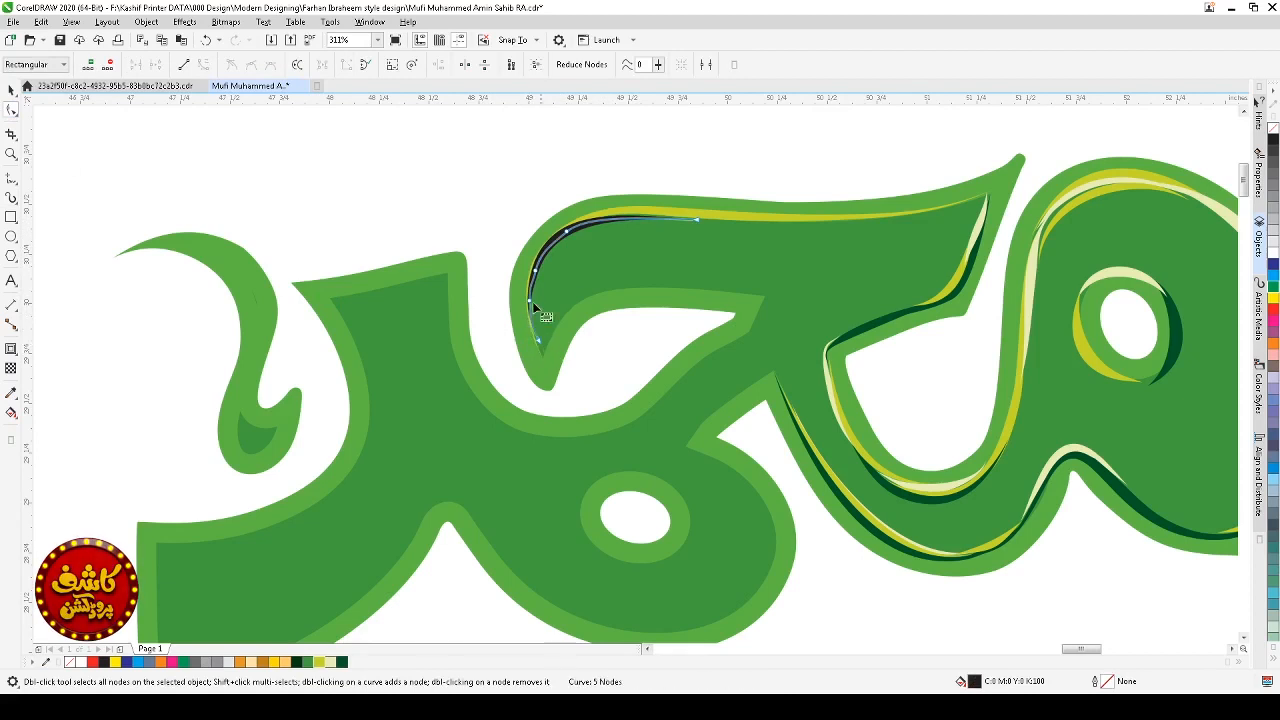
double_click(530, 300)
double_click(535, 270)
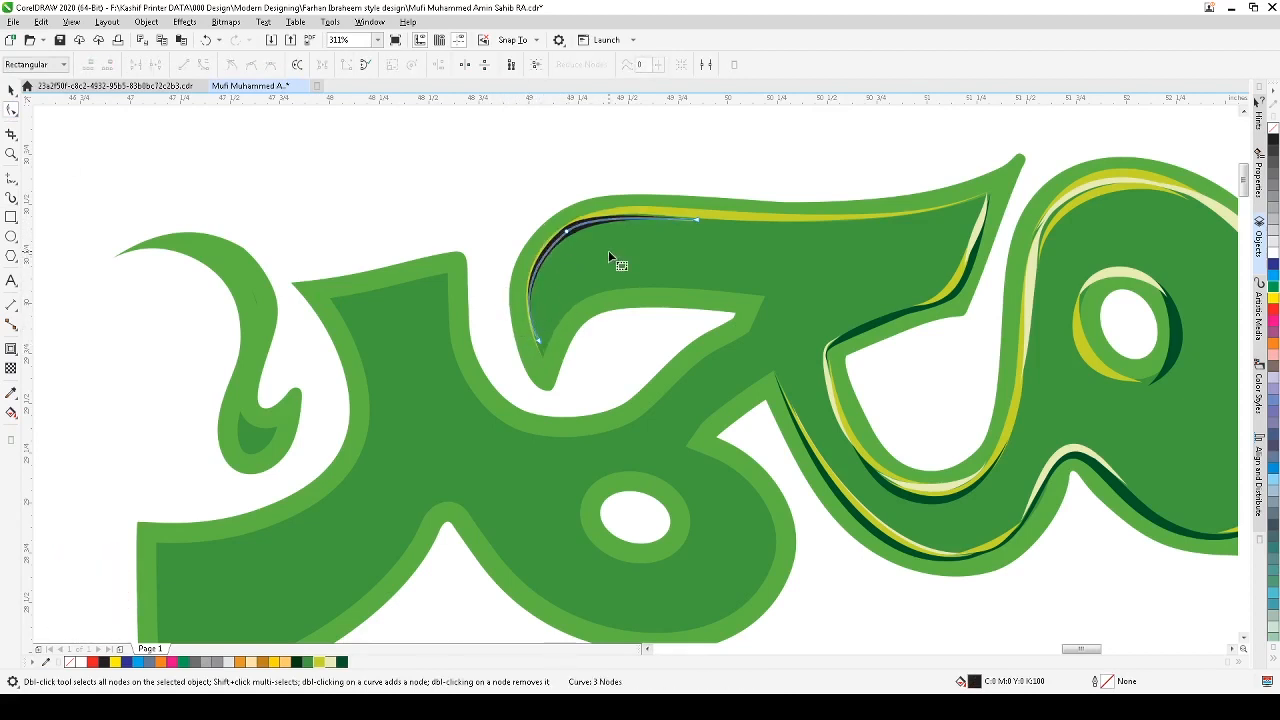
Step: Reshape the short stroke by deleting a middle node and adjusting its curve handles, then color it pale cream
key("space")
key("space")
double_click(566, 232)
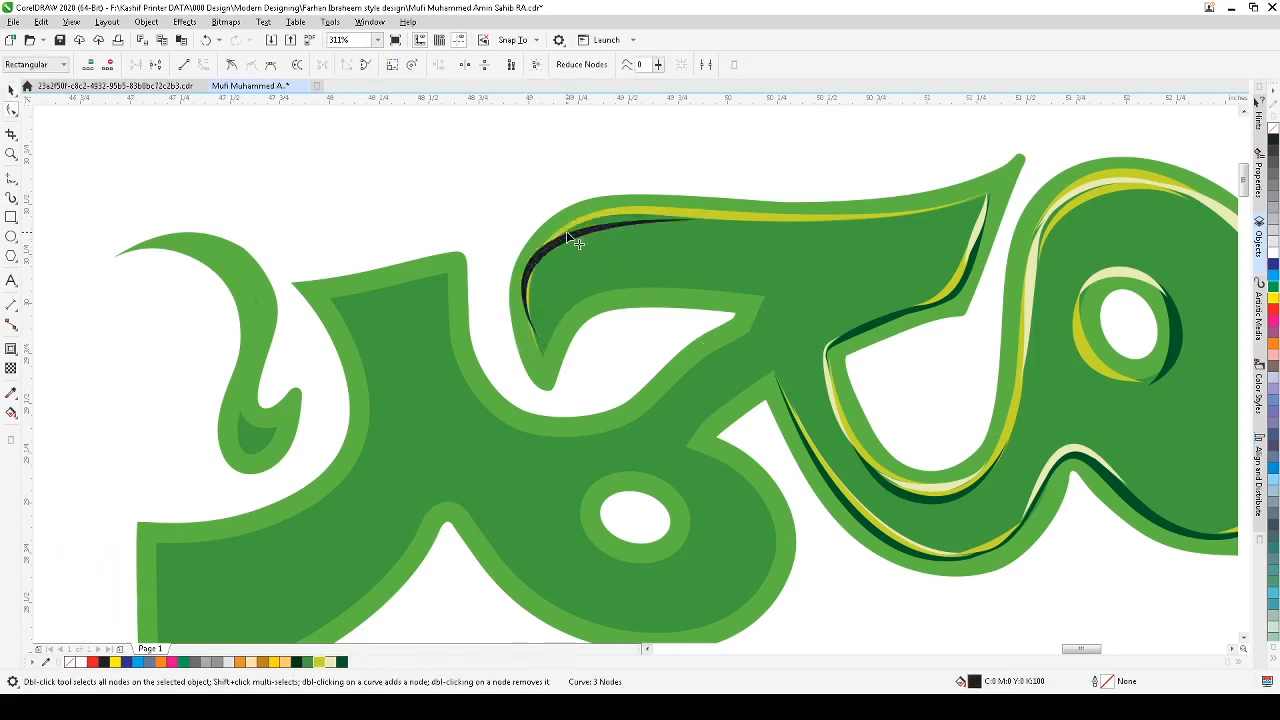
left_click(539, 341)
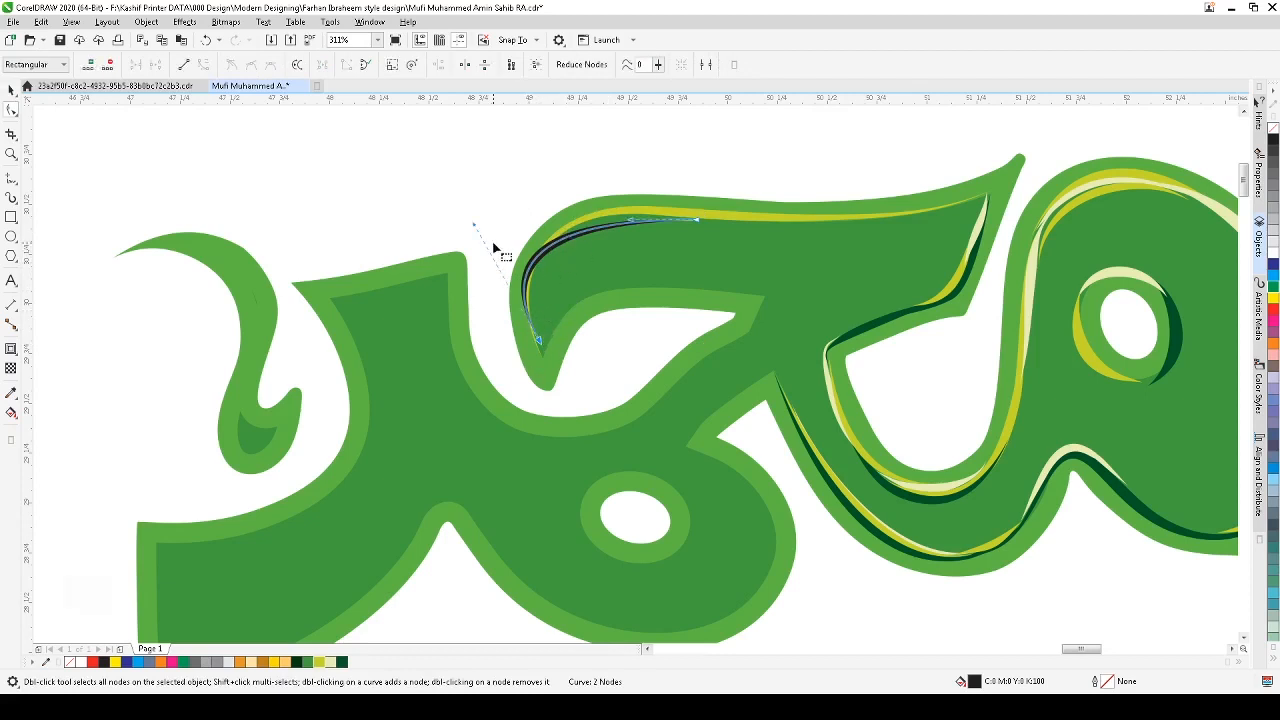
left_click_drag(474, 225, 511, 203)
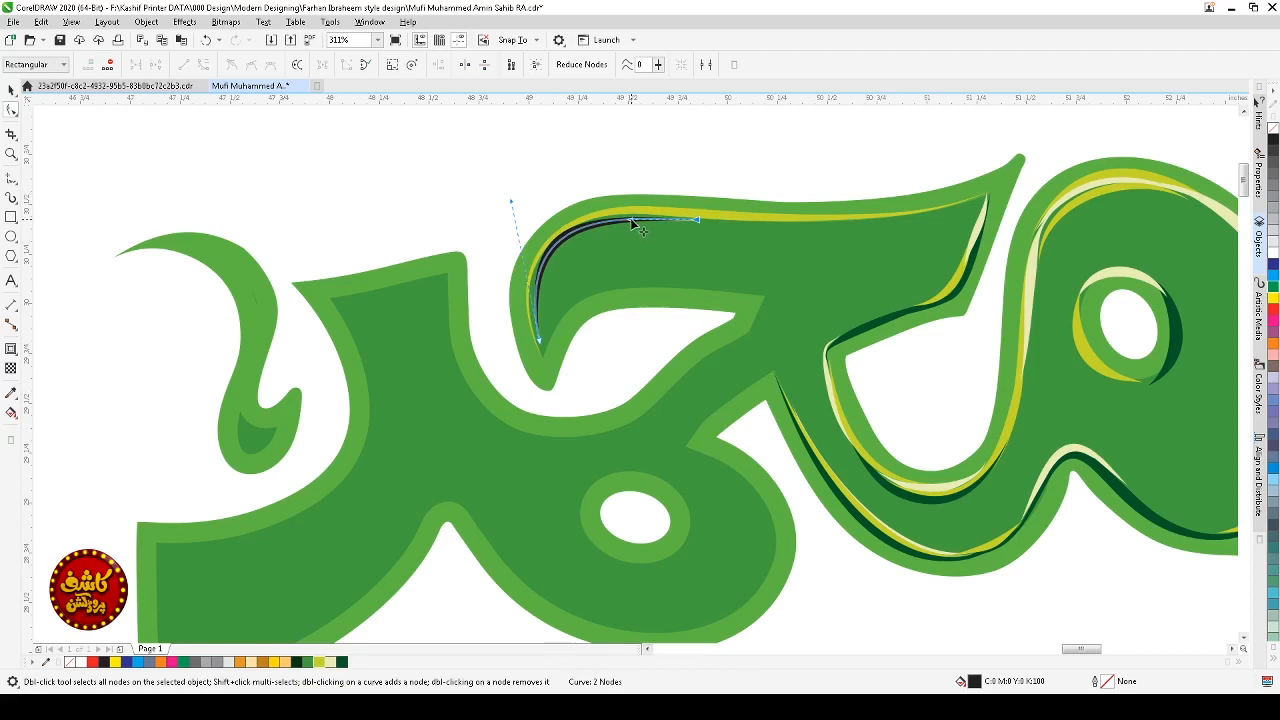
key("space")
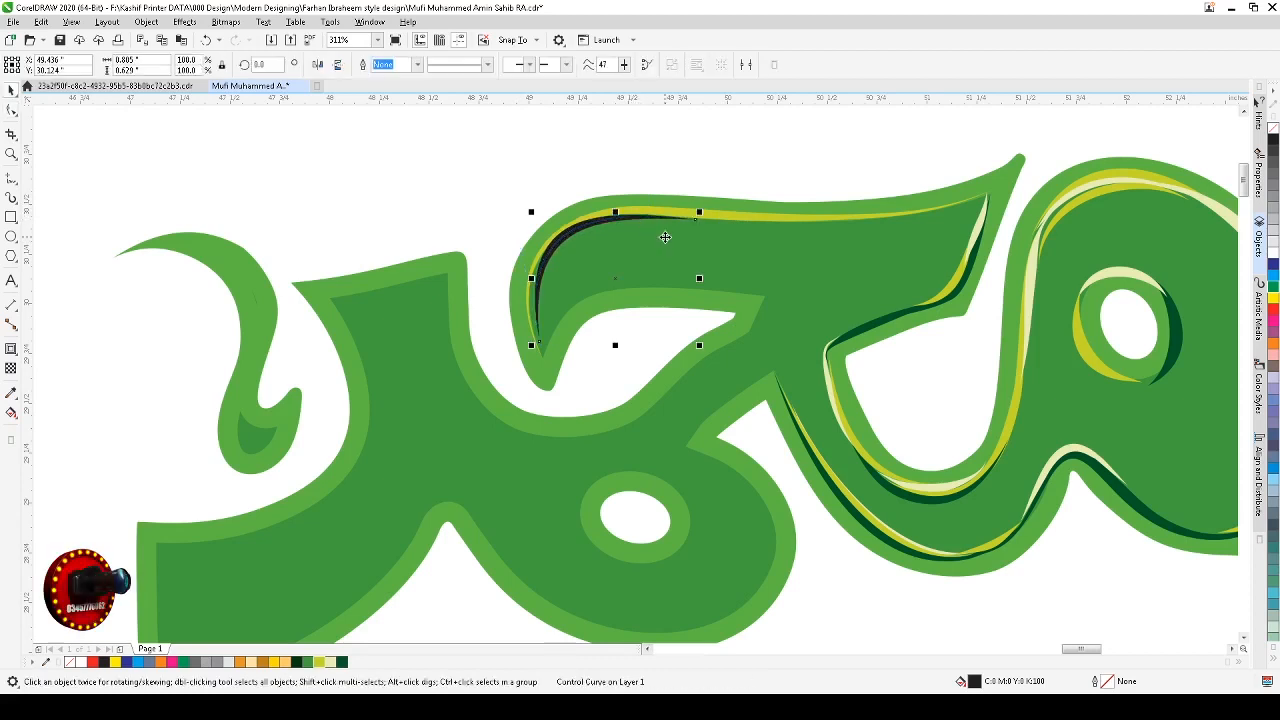
key("space")
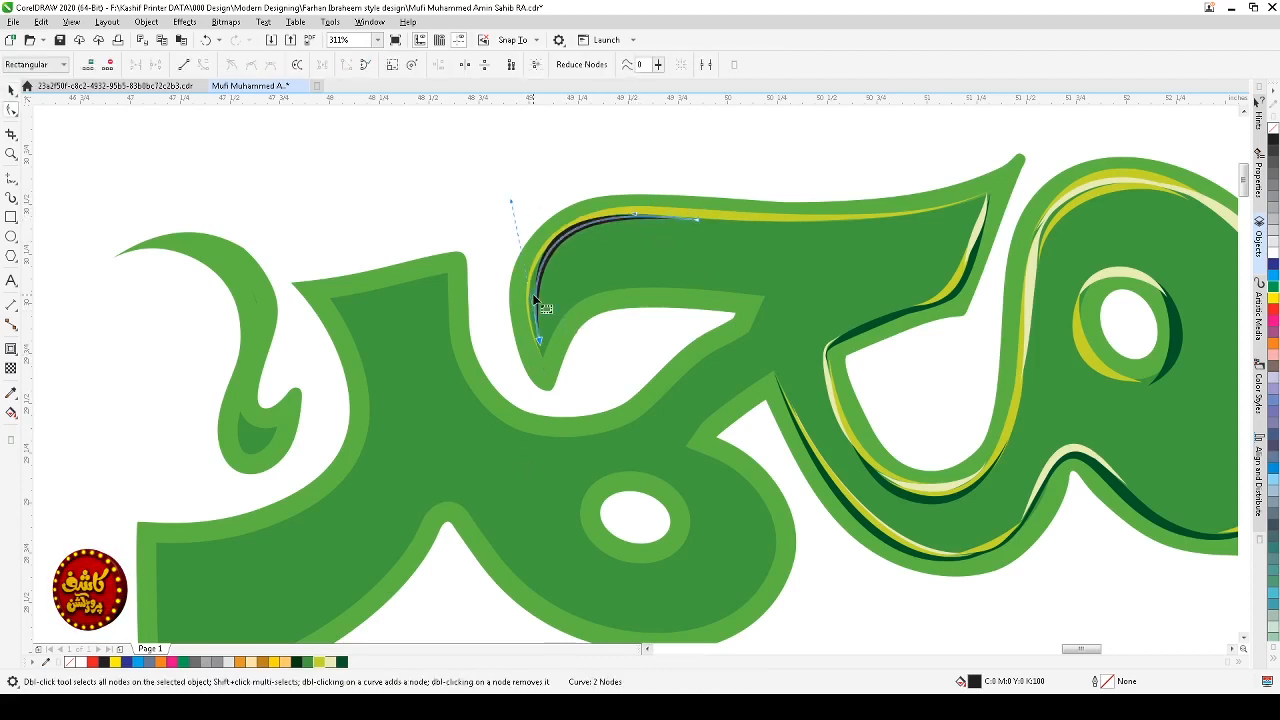
left_click_drag(510, 205, 503, 210)
right_click(331, 663)
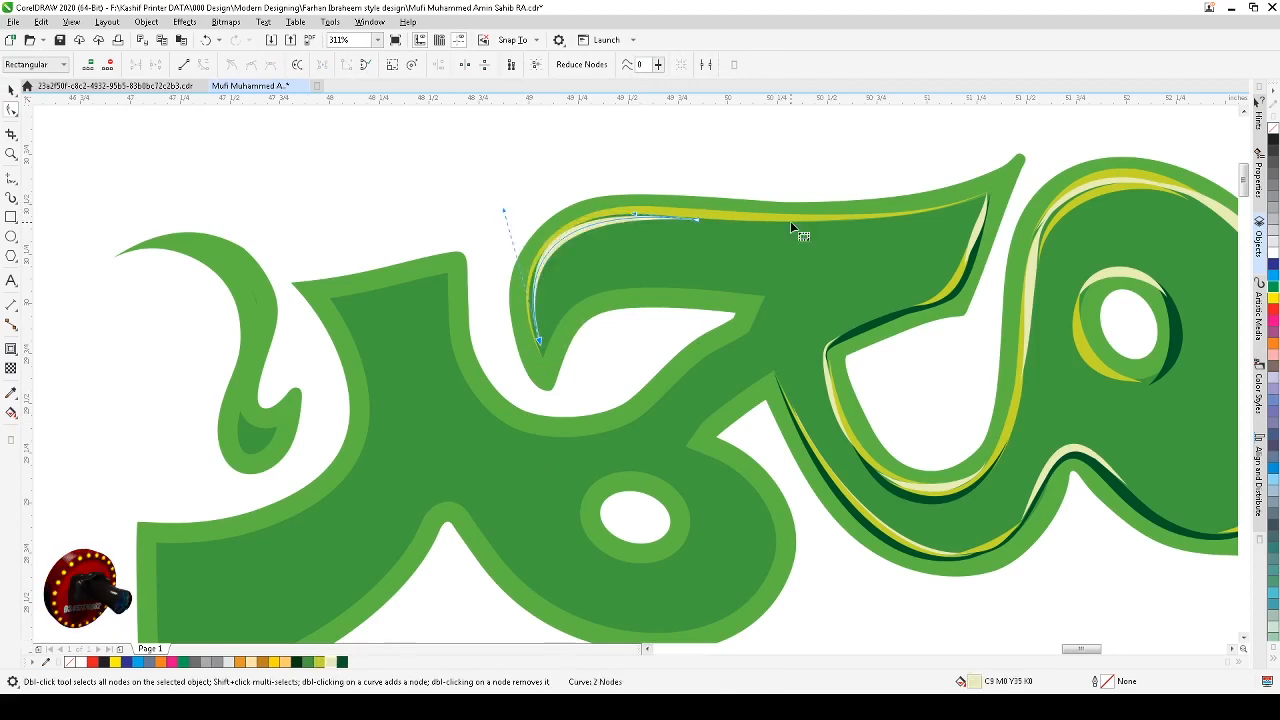
Step: Draw a new artistic media stroke along the inner edge of the top arm's curved left end
key("space")
left_click(598, 226)
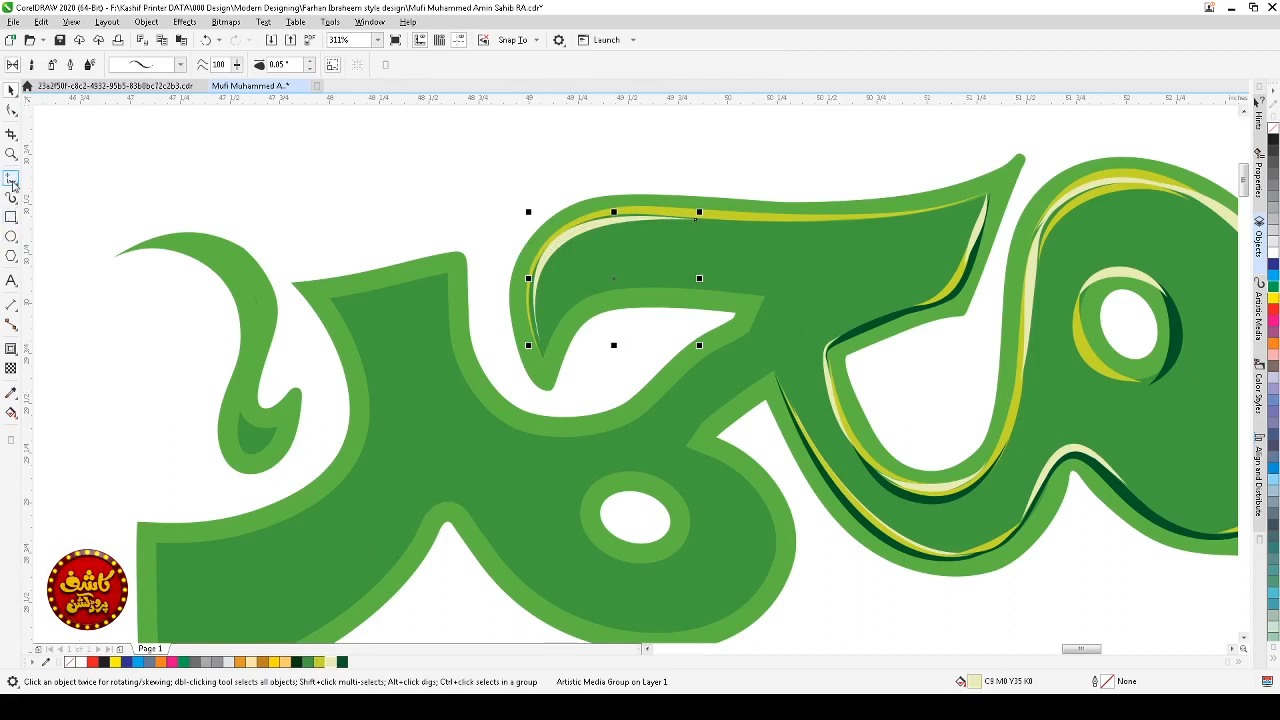
left_click(11, 180)
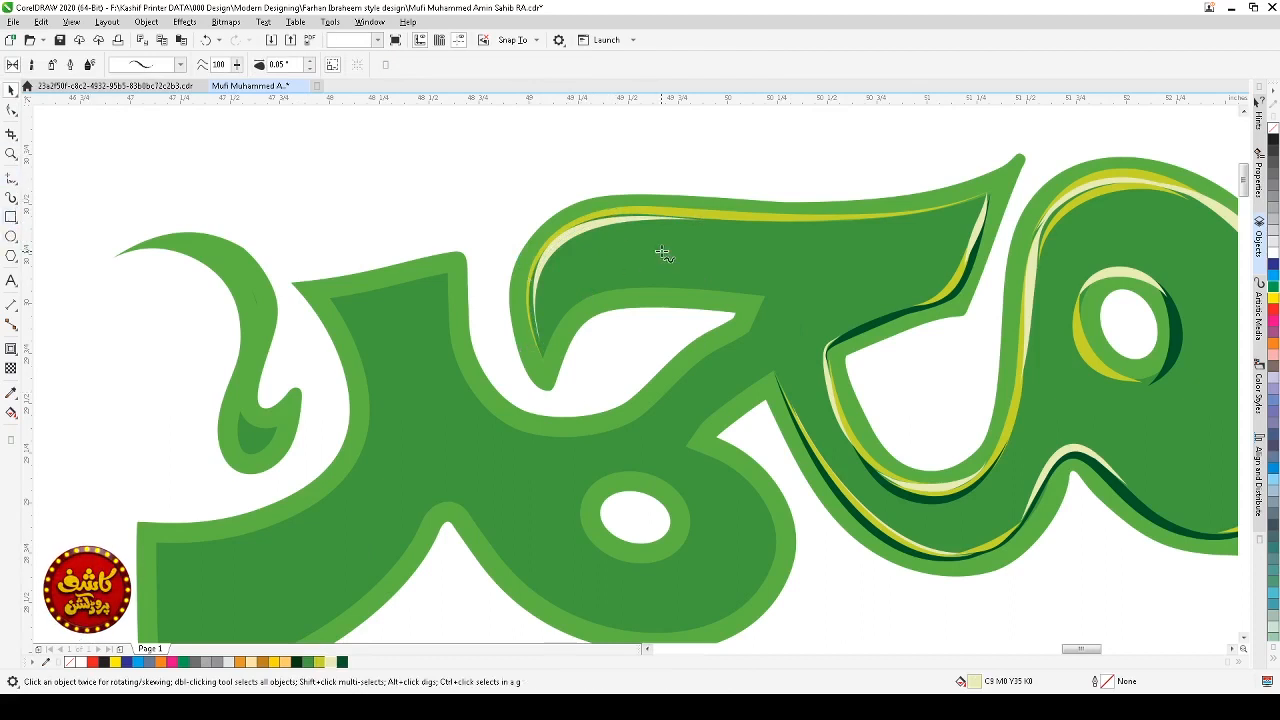
left_click(11, 197)
mouse_move(581, 239)
left_mouse_down()
mouse_move(543, 296)
mouse_move(544, 366)
mouse_move(582, 312)
left_mouse_up()
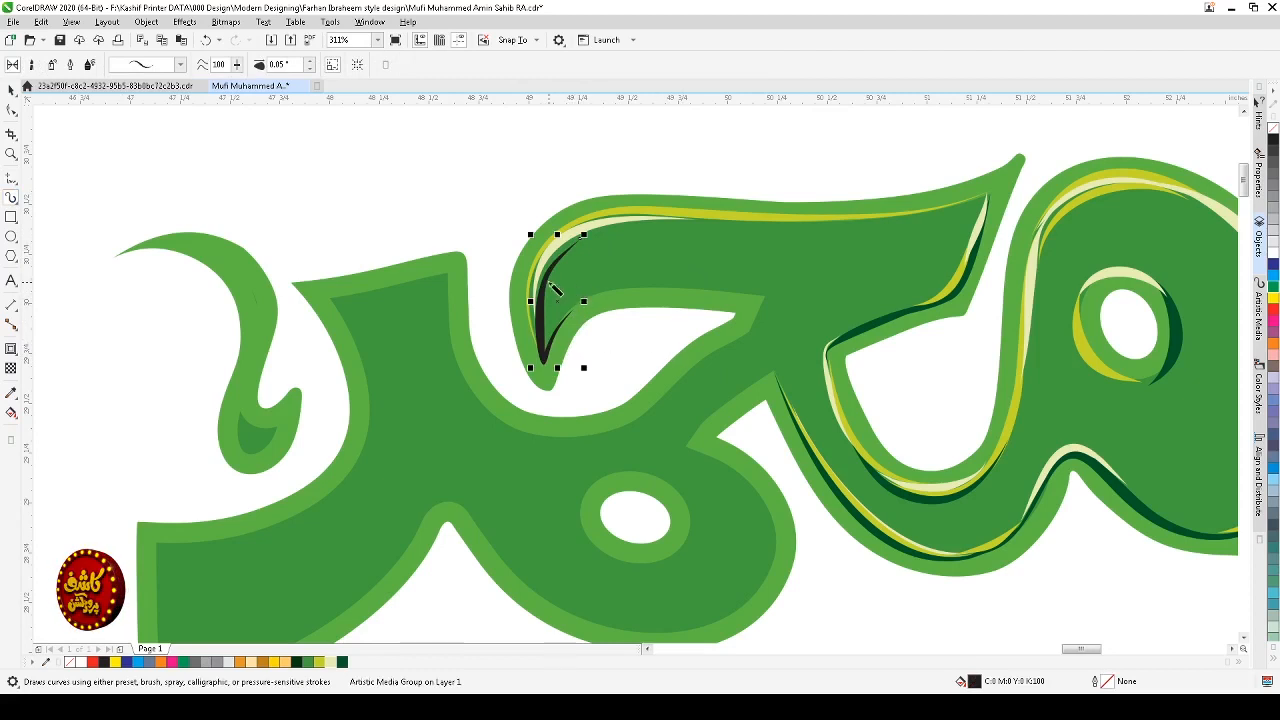
Step: Reshape the new inner stroke by deleting a node and adjusting its curve, then color it white
left_click(11, 110)
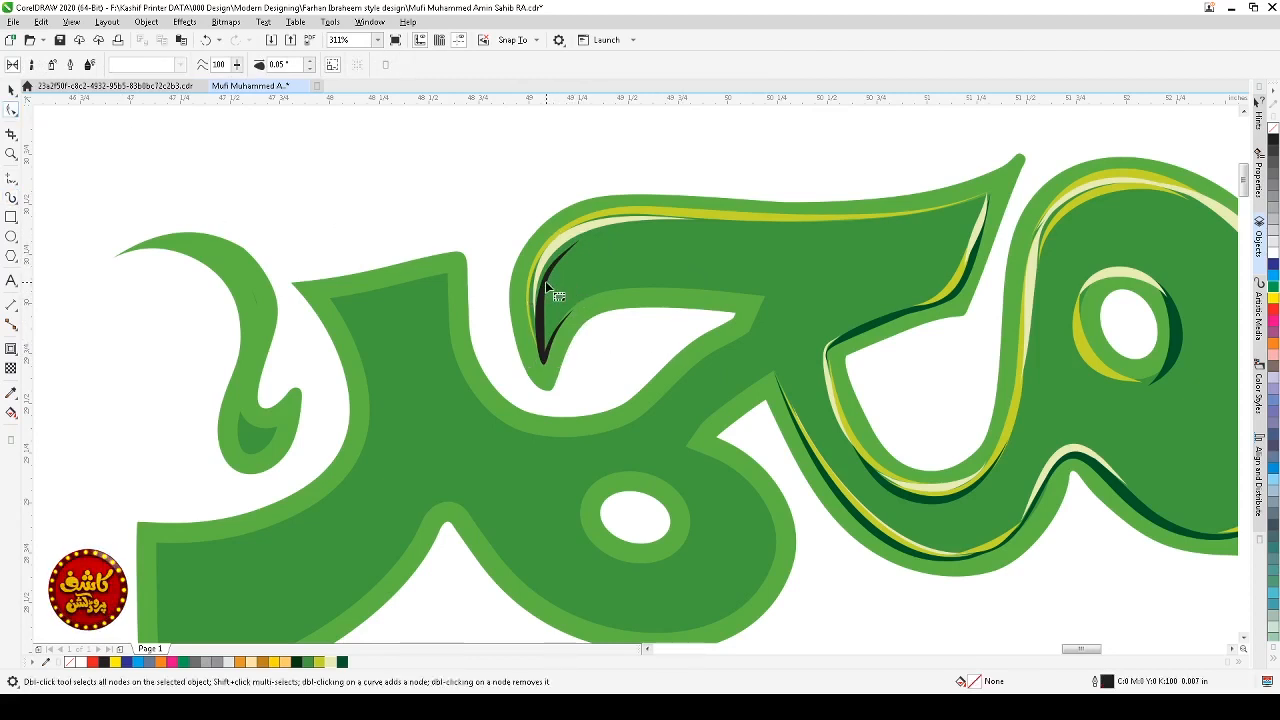
left_click(546, 284)
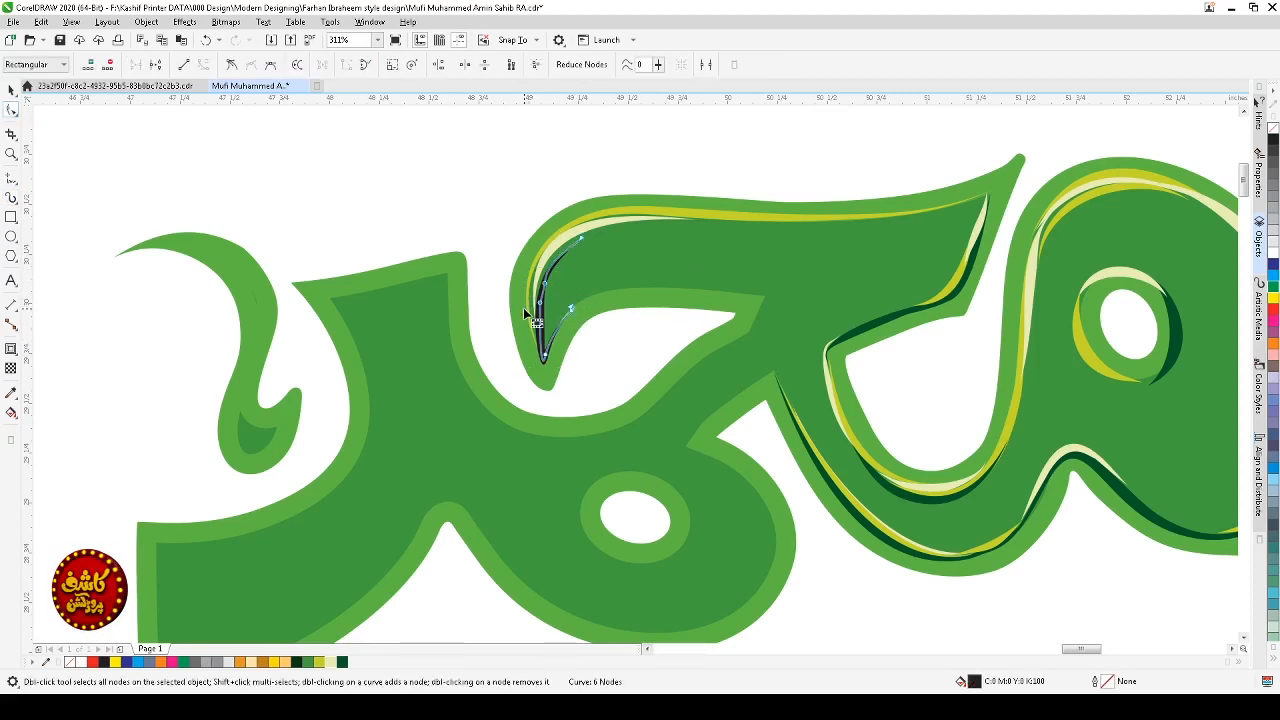
key("Delete")
left_click_drag(557, 349, 520, 265)
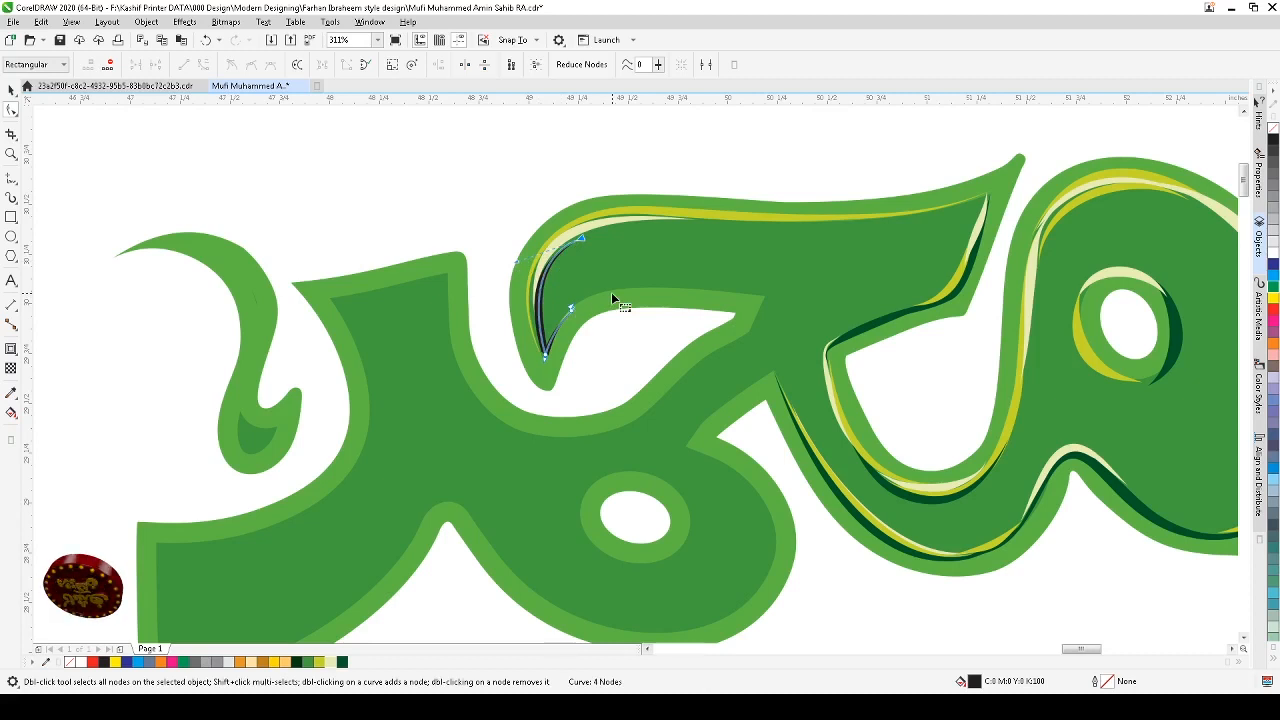
key("space")
left_click(1273, 254)
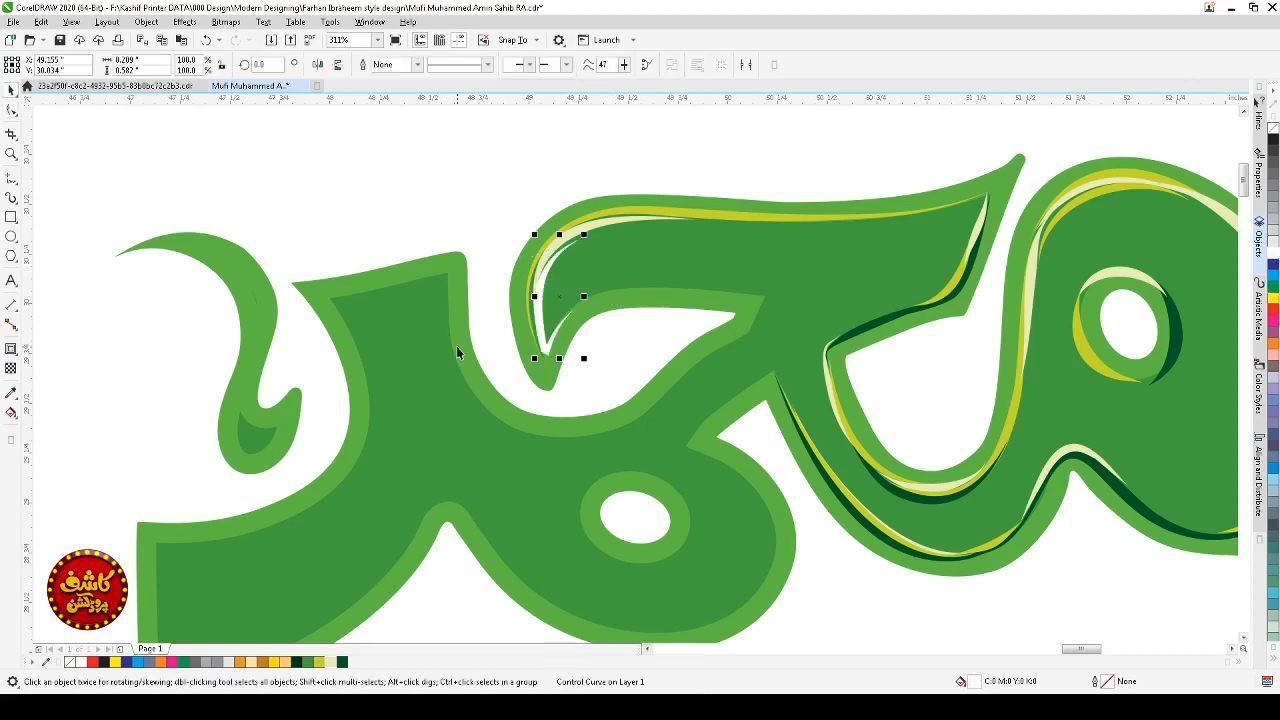
left_click(331, 662)
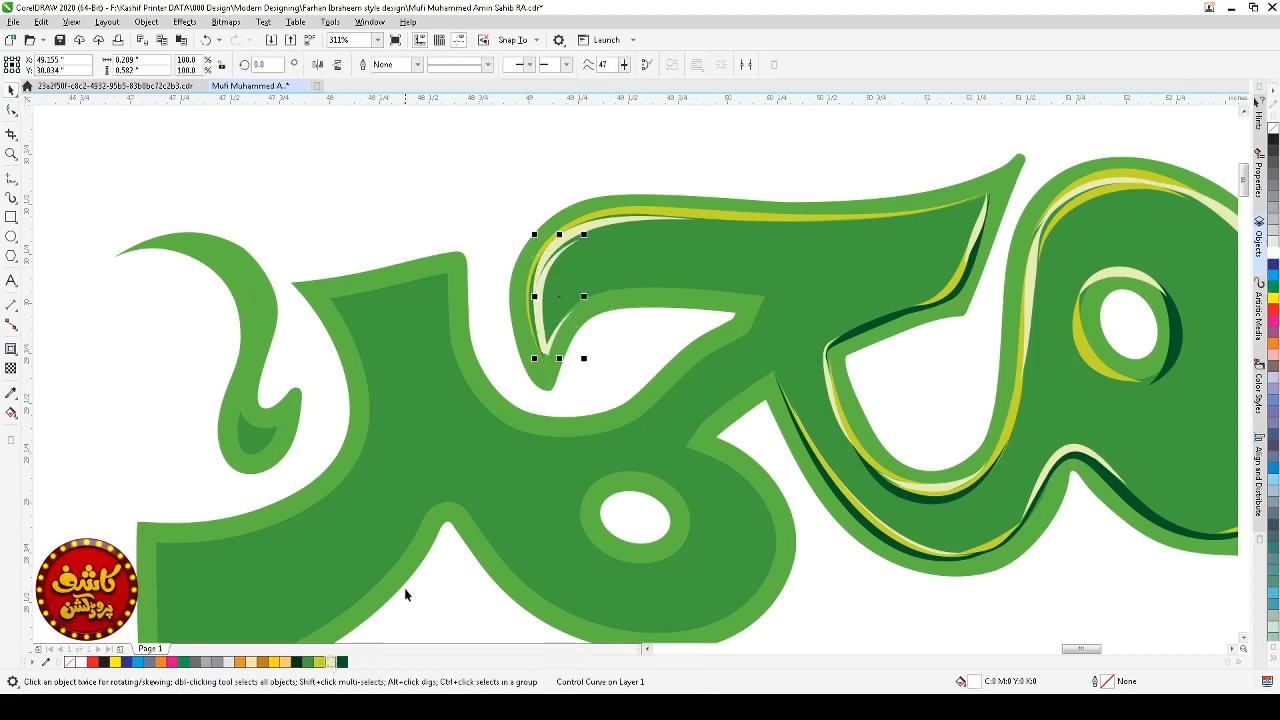
Step: Fine-tune the end node of the cream stroke and a node of the inner white stroke
left_click(463, 226)
left_click(549, 258)
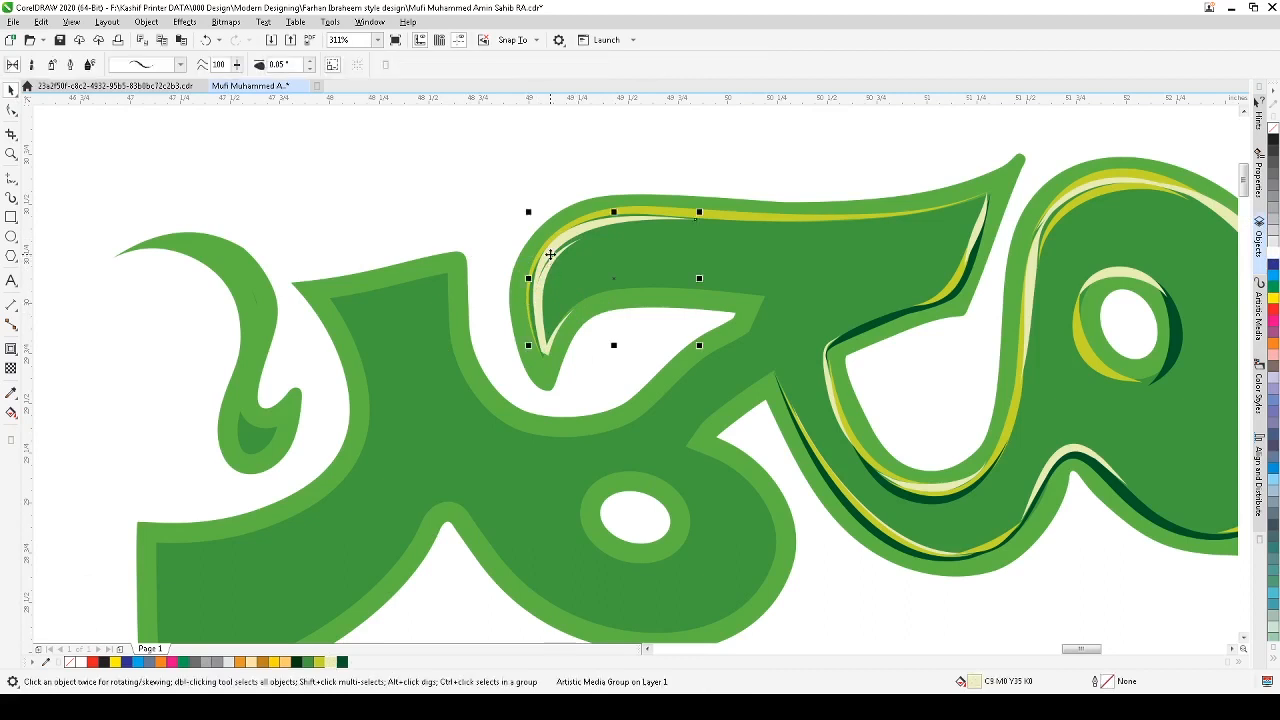
key("space")
left_click_drag(541, 344, 537, 344)
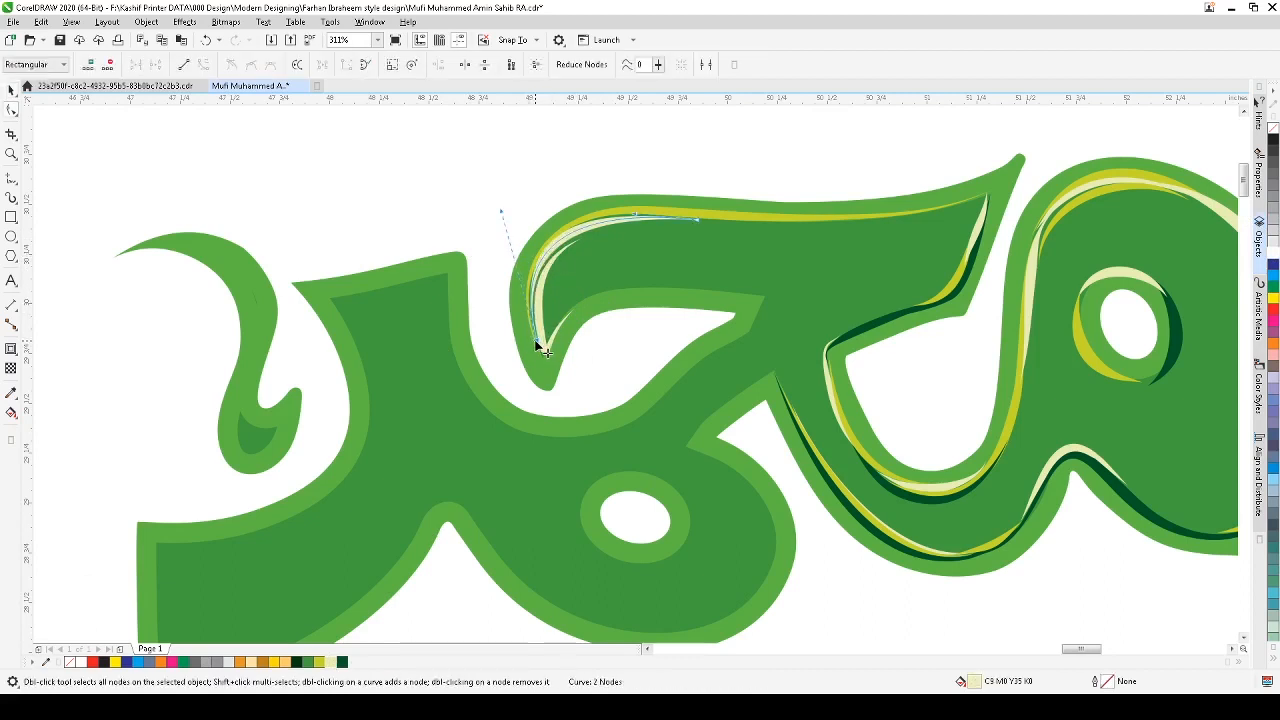
key("space")
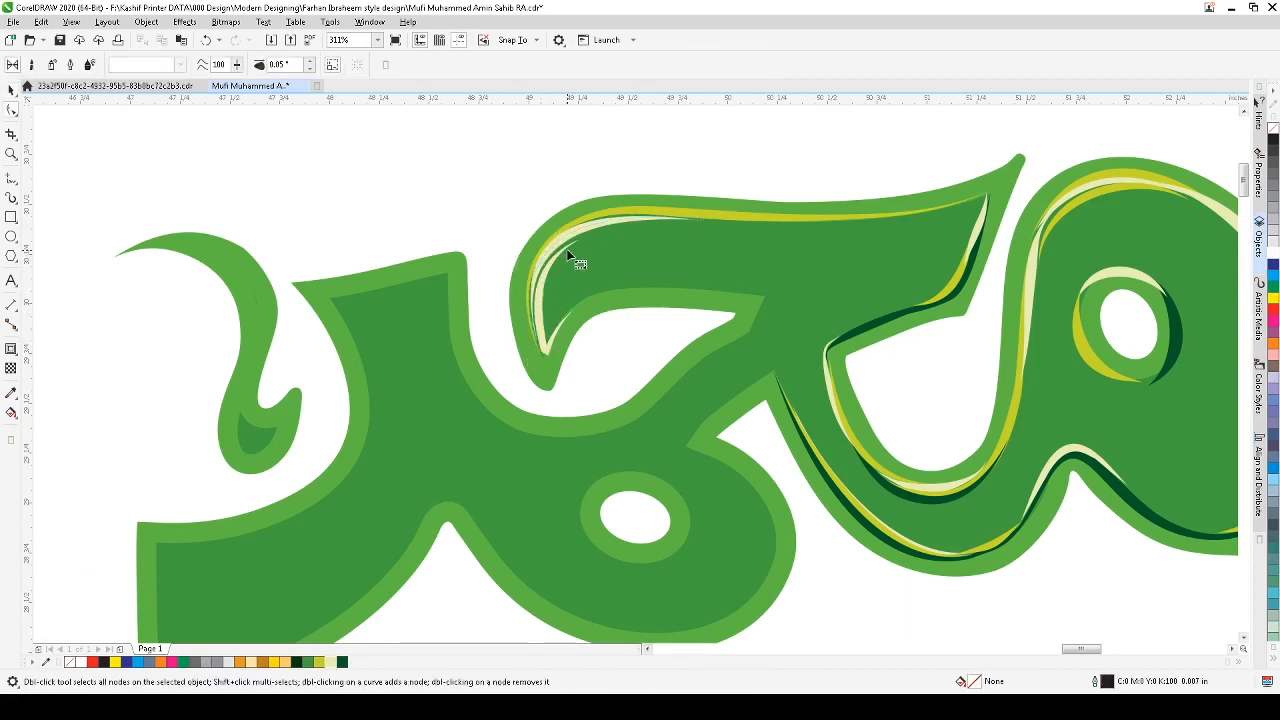
key("space")
left_click_drag(578, 238, 582, 239)
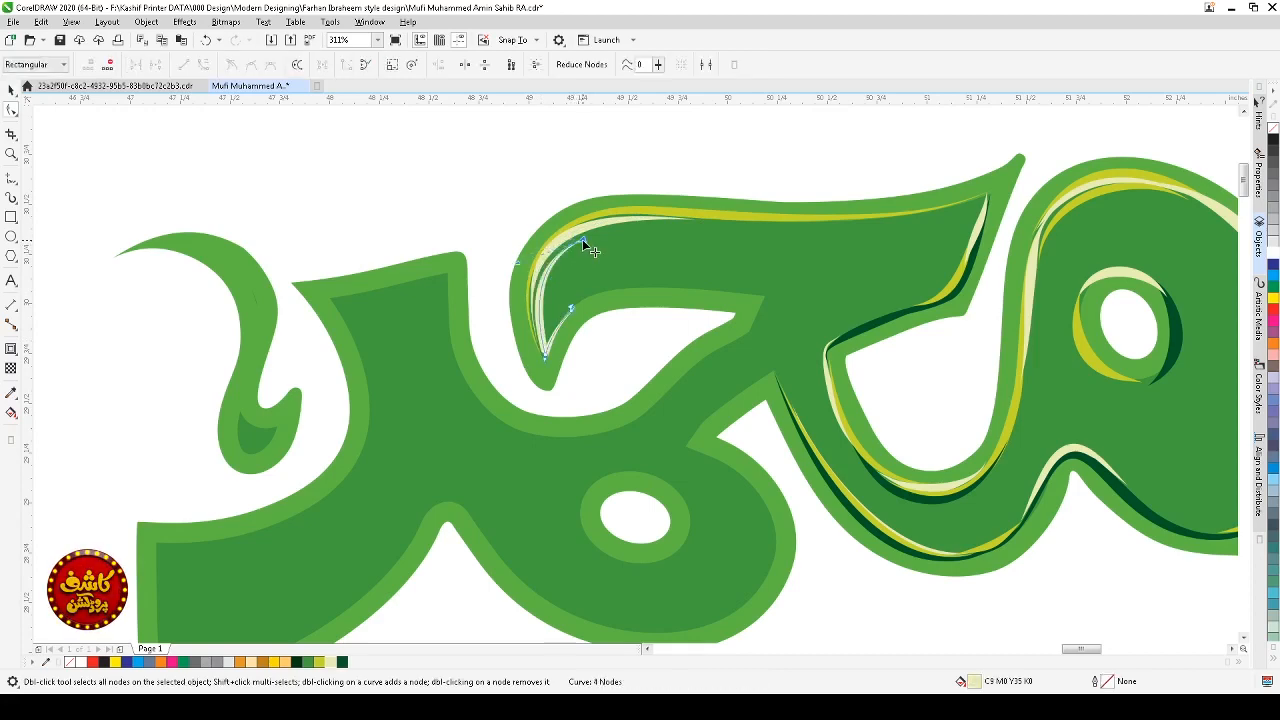
key("space")
Step: Draw a freehand curve along the underside of the top arm's pointed right tip
left_click(547, 177)
scroll(636, 208, "down", 2)
key("F2")
left_click_drag(510, 163, 871, 326)
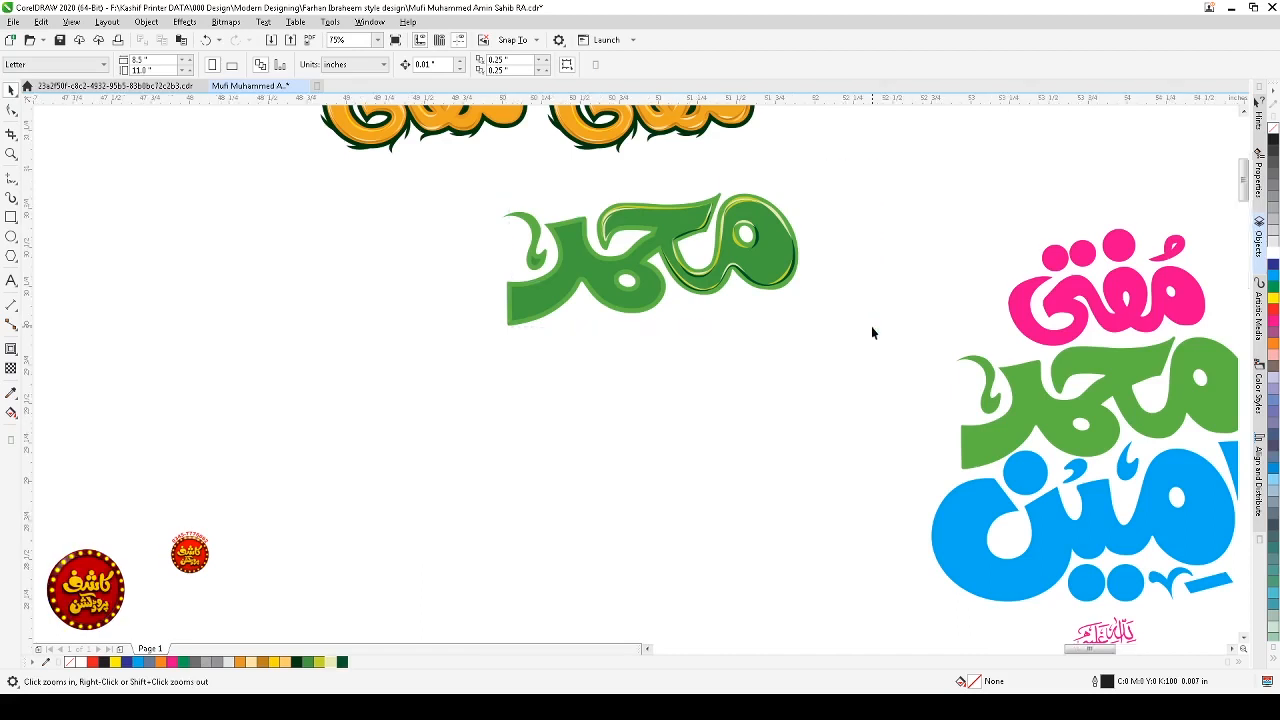
key("F2")
left_click_drag(876, 180, 256, 484)
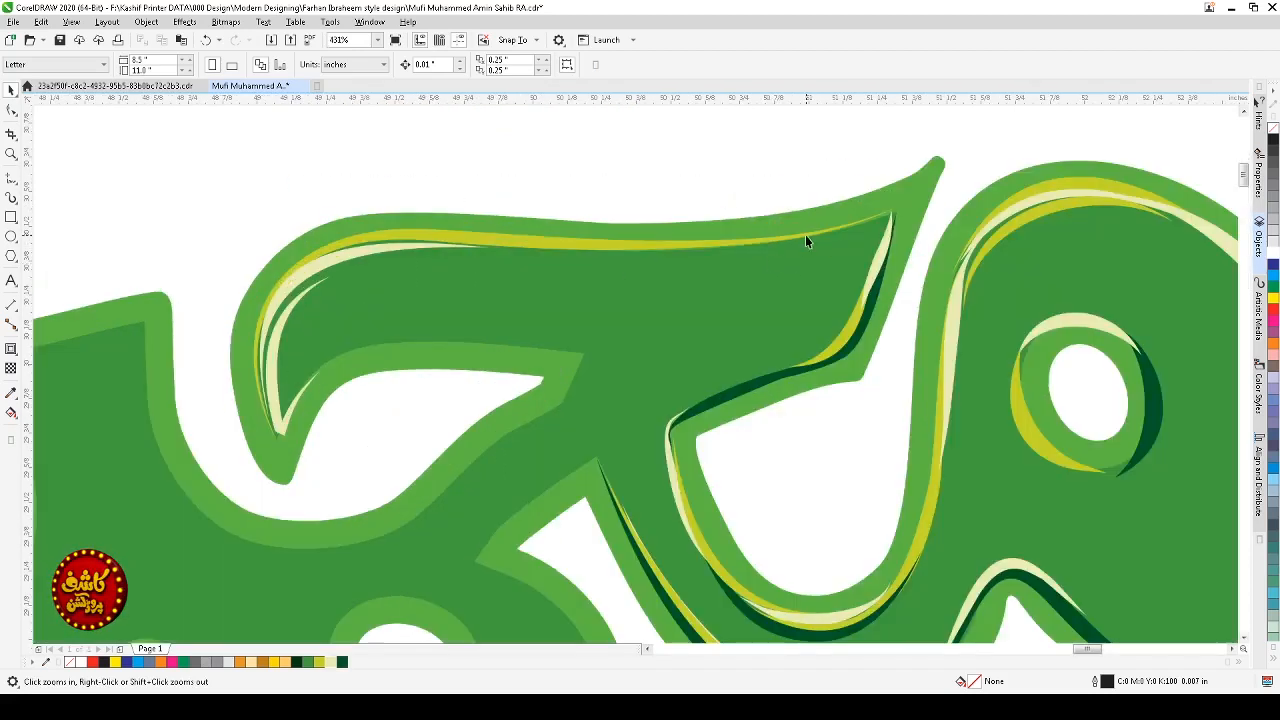
left_click(11, 177)
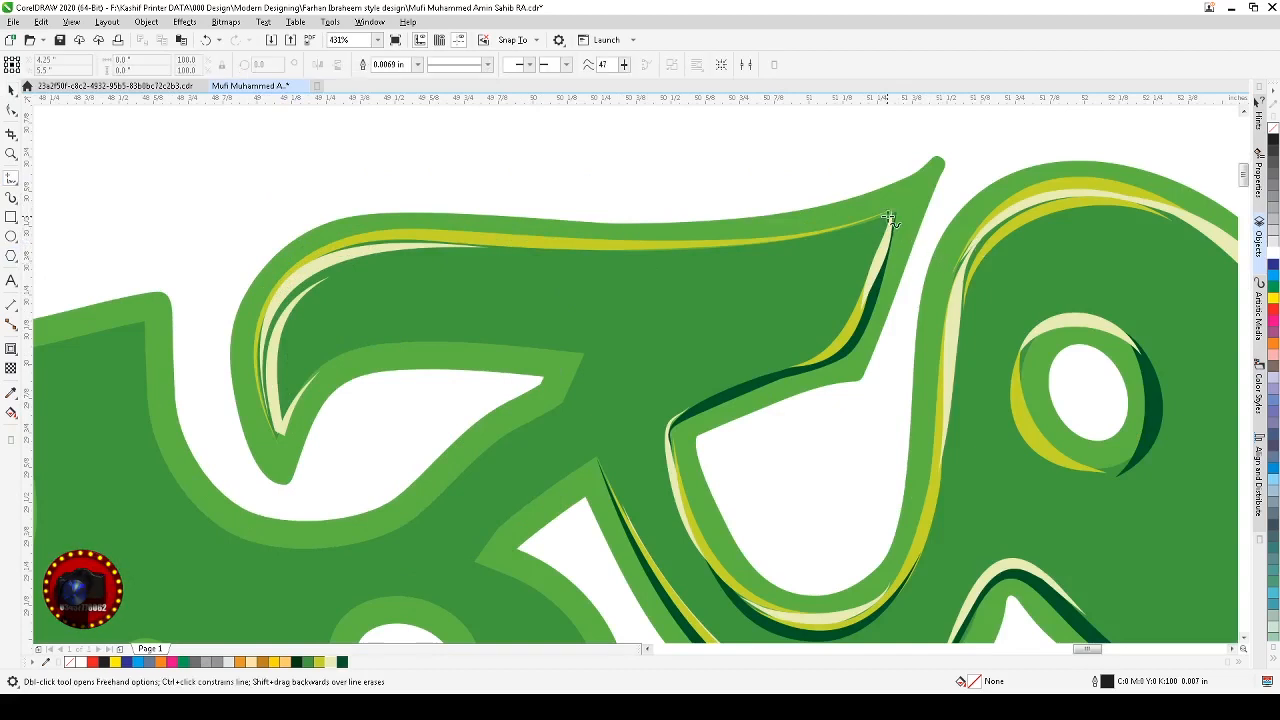
mouse_move(889, 216)
left_mouse_down()
mouse_move(803, 245)
mouse_move(748, 241)
left_mouse_up()
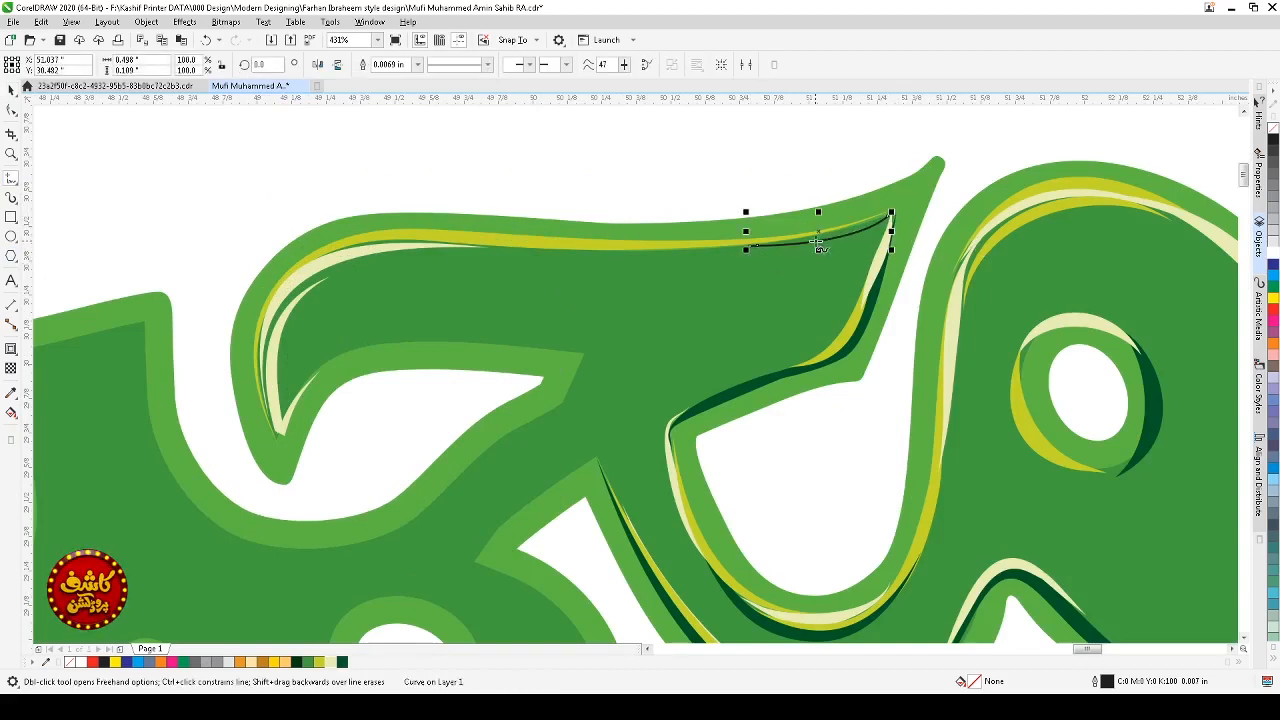
key("ctrl+z")
key("ctrl+shift+z")
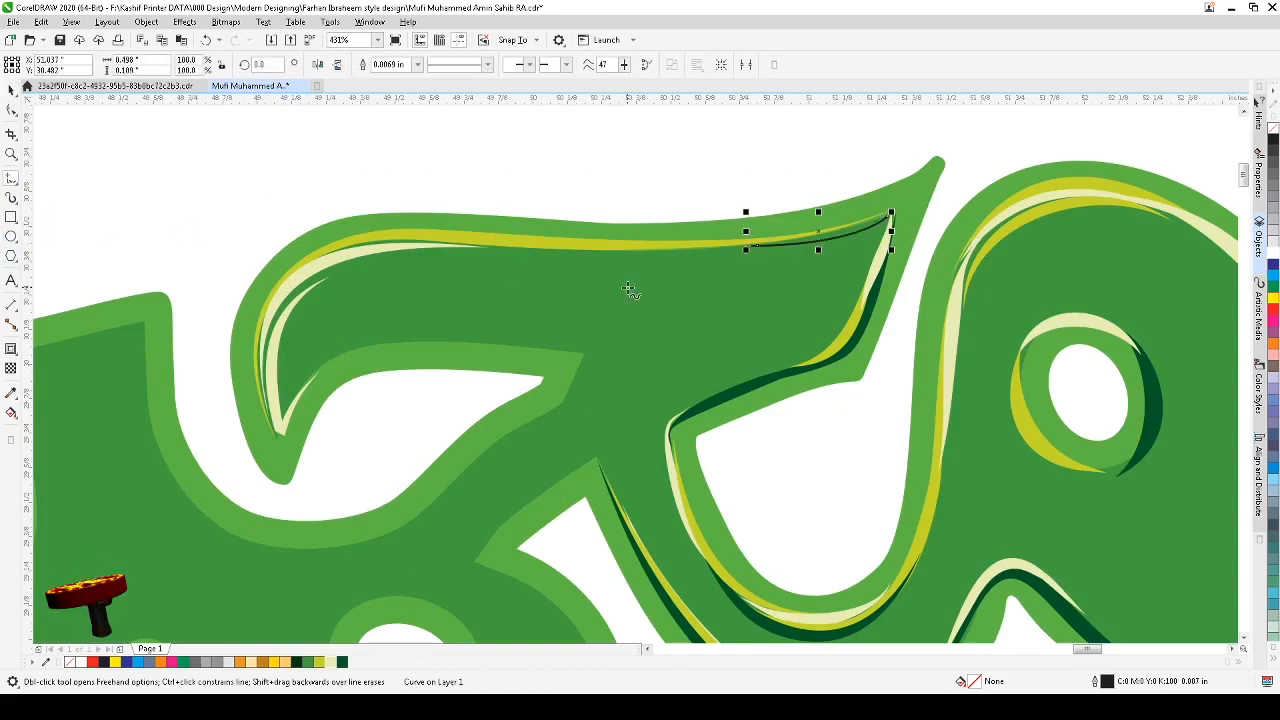
Step: Reshape the tip curve by deleting its middle node and bending the remaining segment
left_click(12, 110)
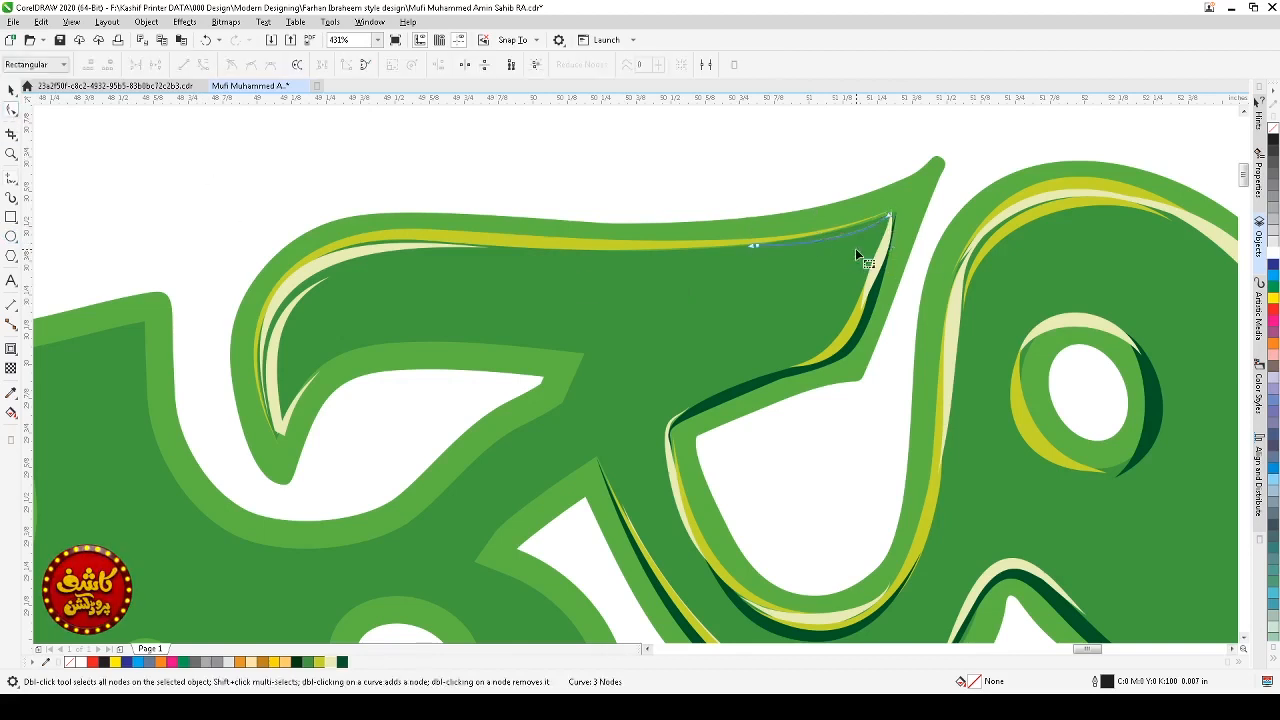
double_click(757, 246)
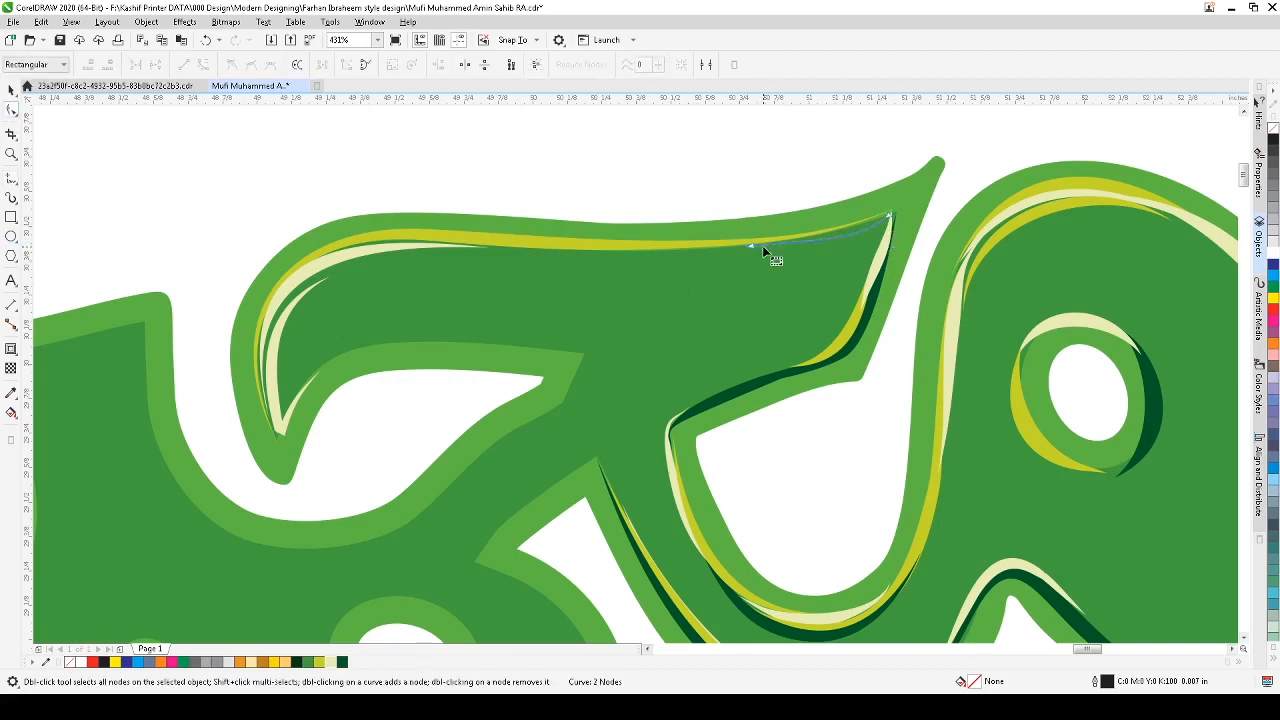
left_click(821, 237)
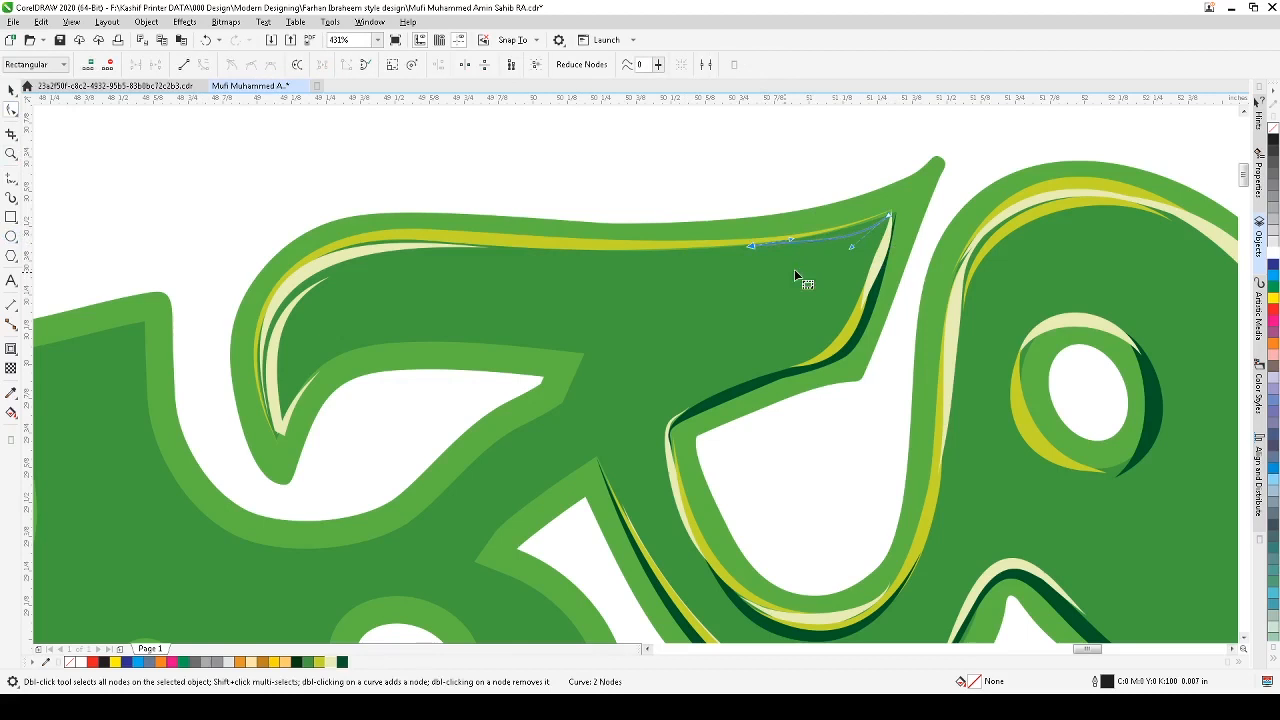
left_click(852, 247)
left_click_drag(853, 249, 790, 241)
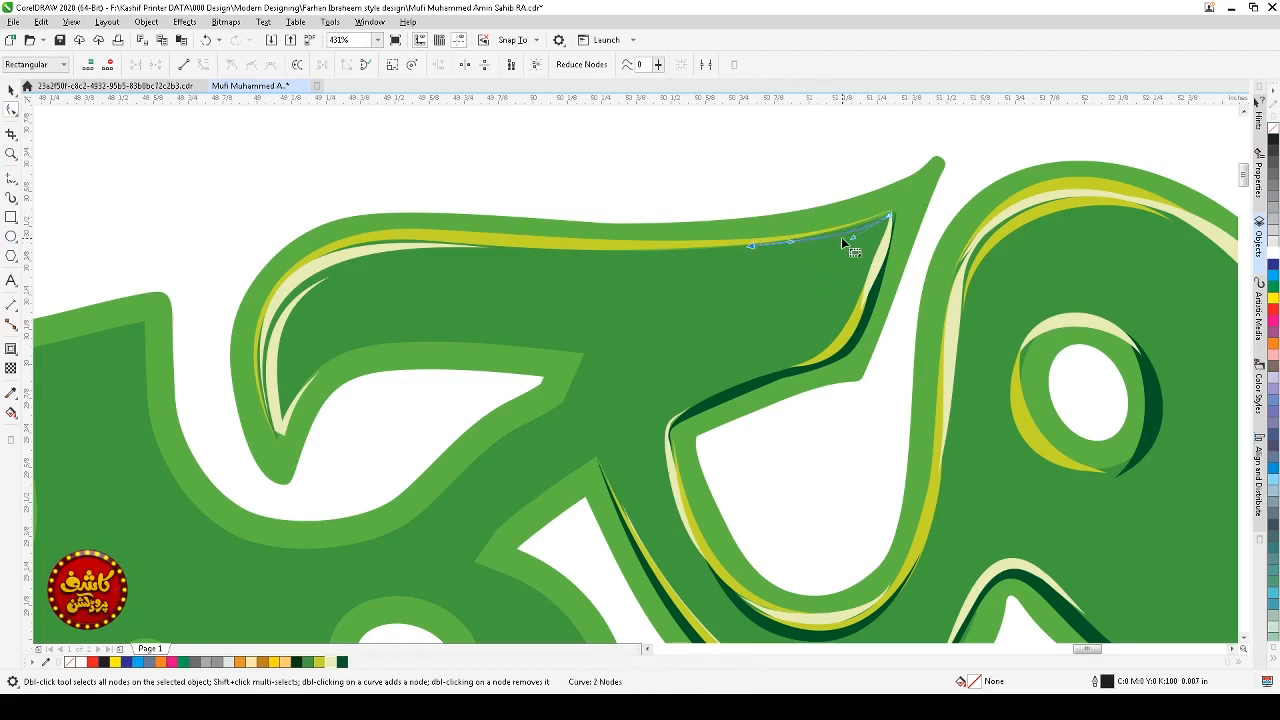
Step: Apply a tapered artistic media brush preset to the tip curve
left_click(11, 89)
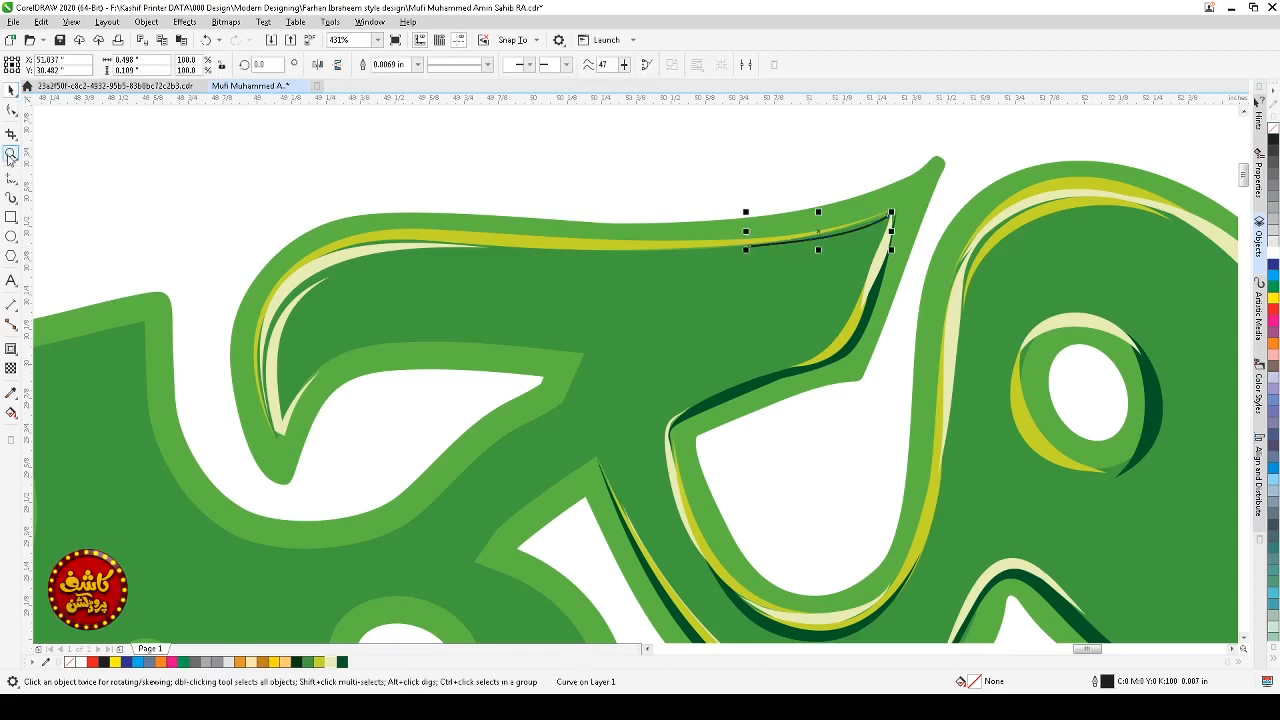
left_click(11, 197)
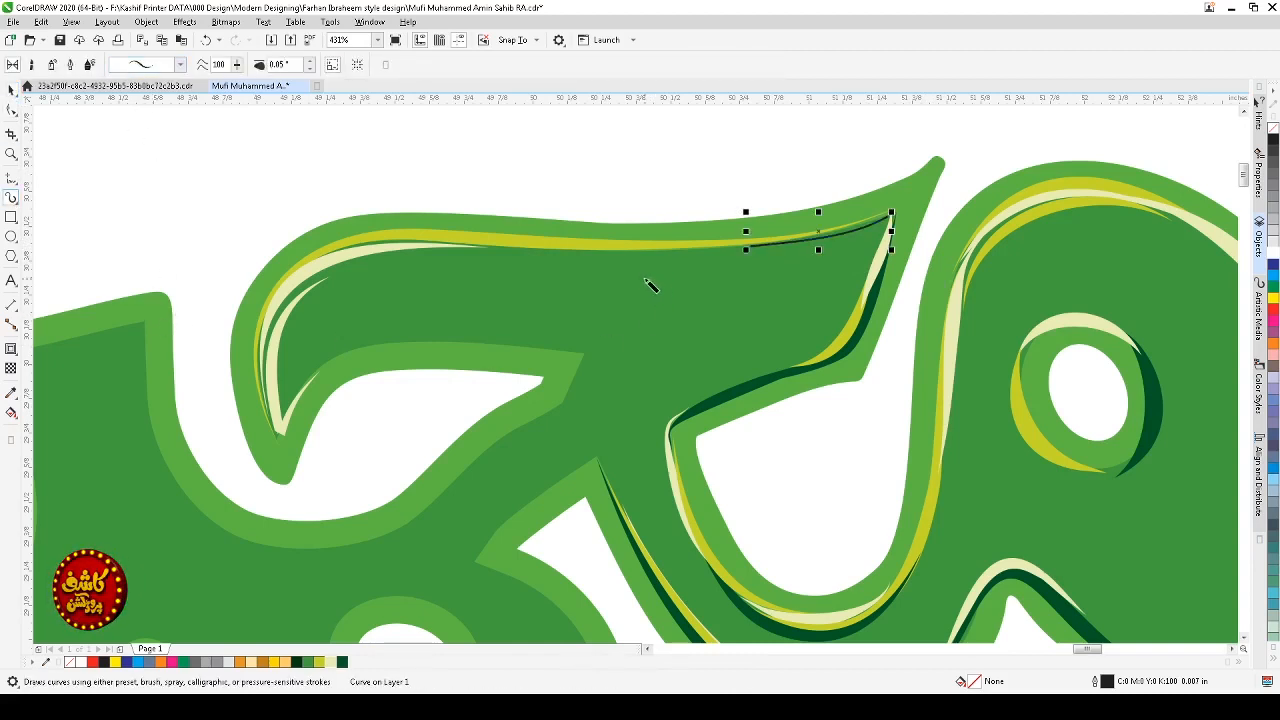
key("space")
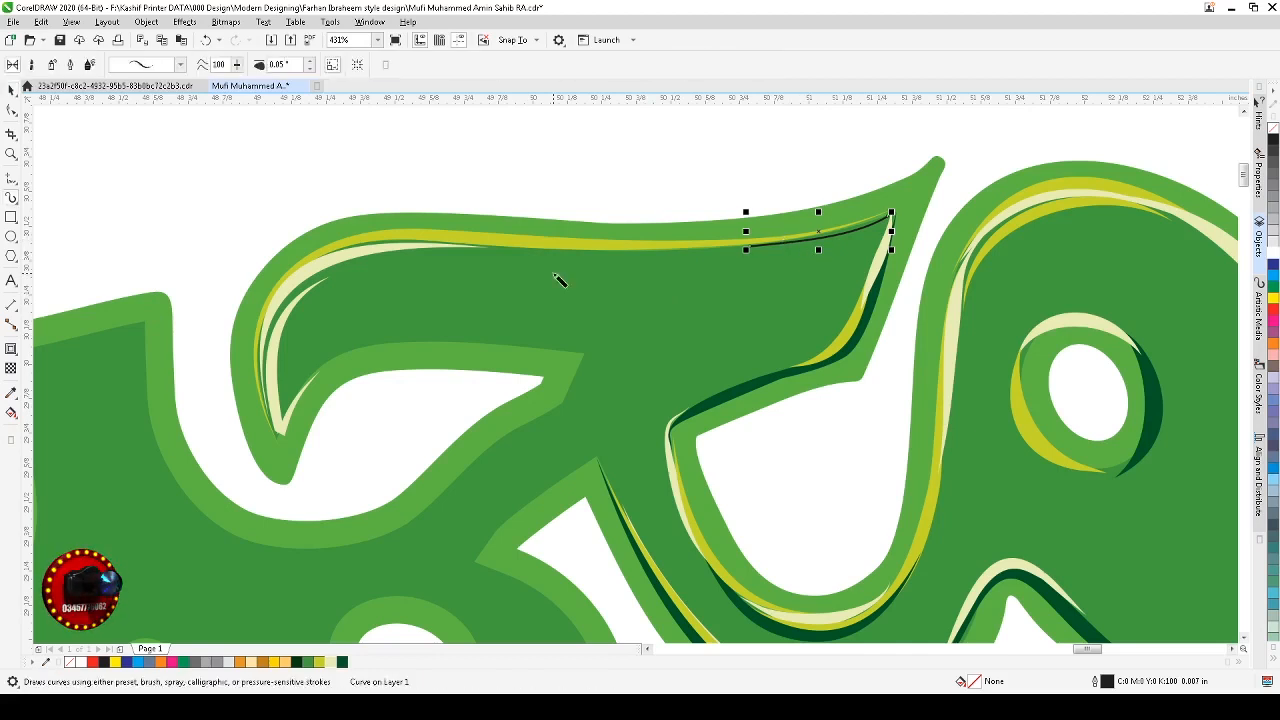
left_click(11, 197)
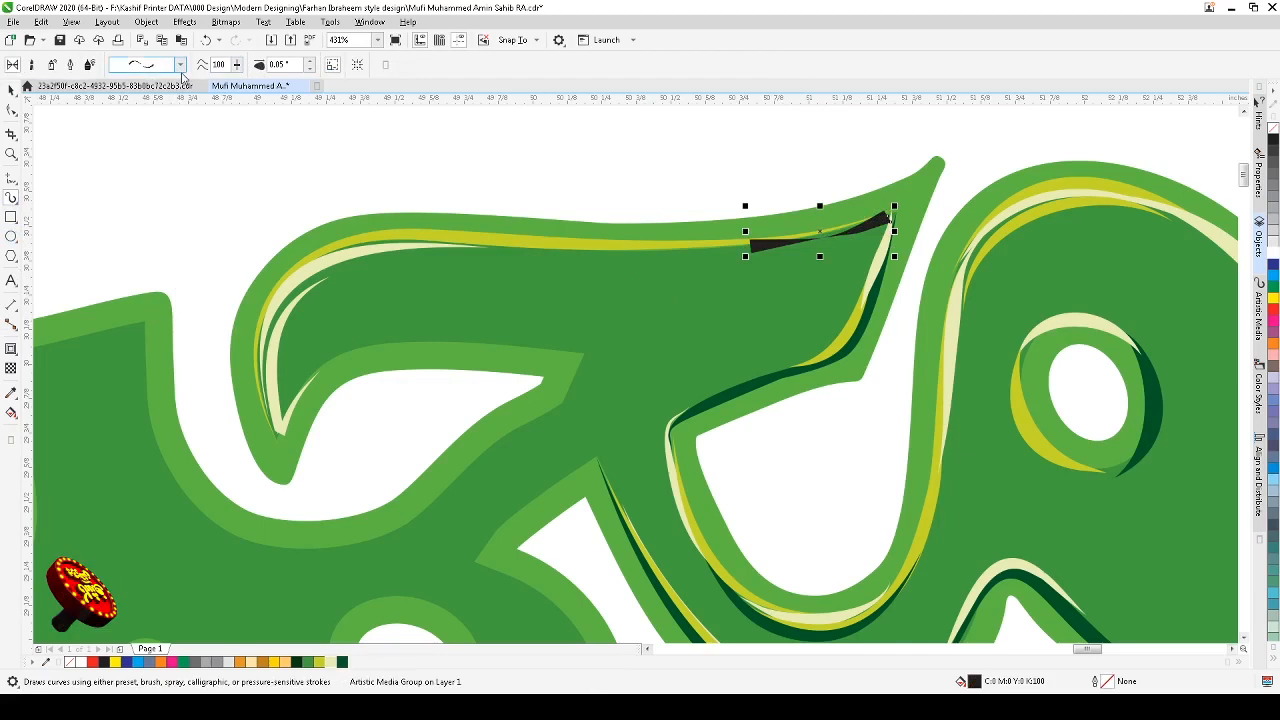
left_click(153, 323)
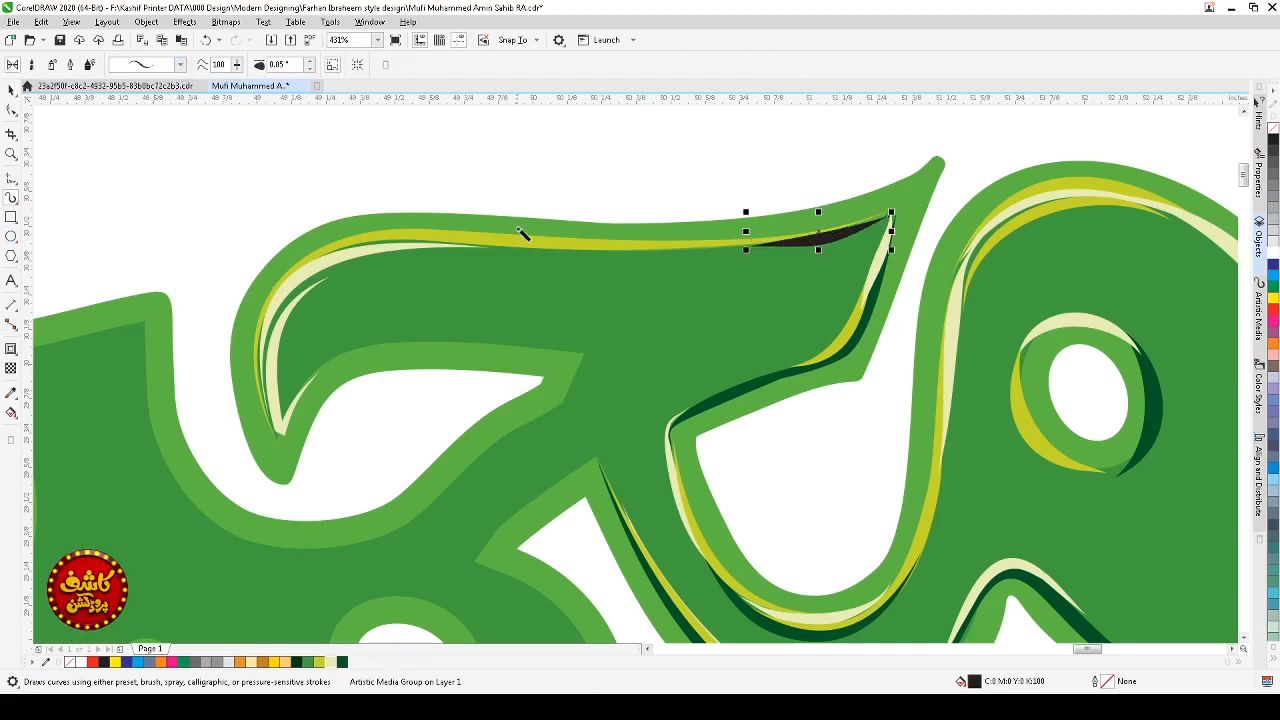
left_click(578, 148)
key("space")
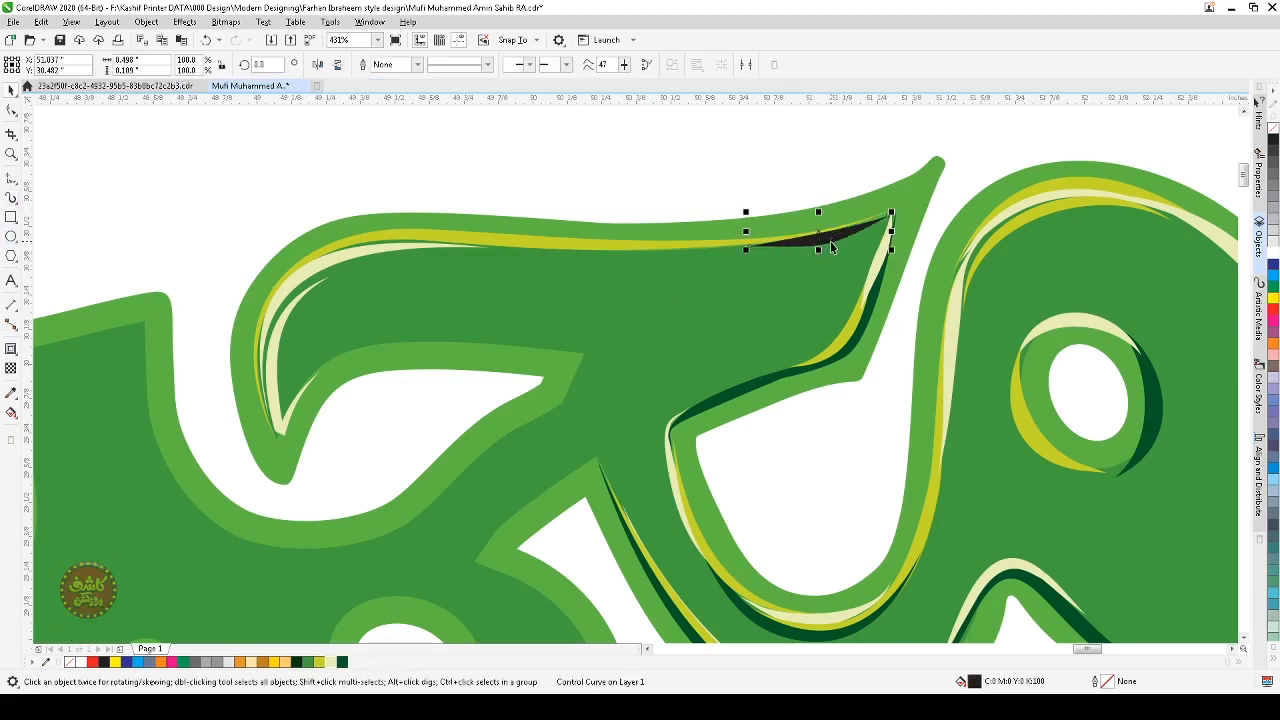
Step: Adjust the tip stroke's curve near its left end with the Shape tool
left_click(830, 238)
key("F10")
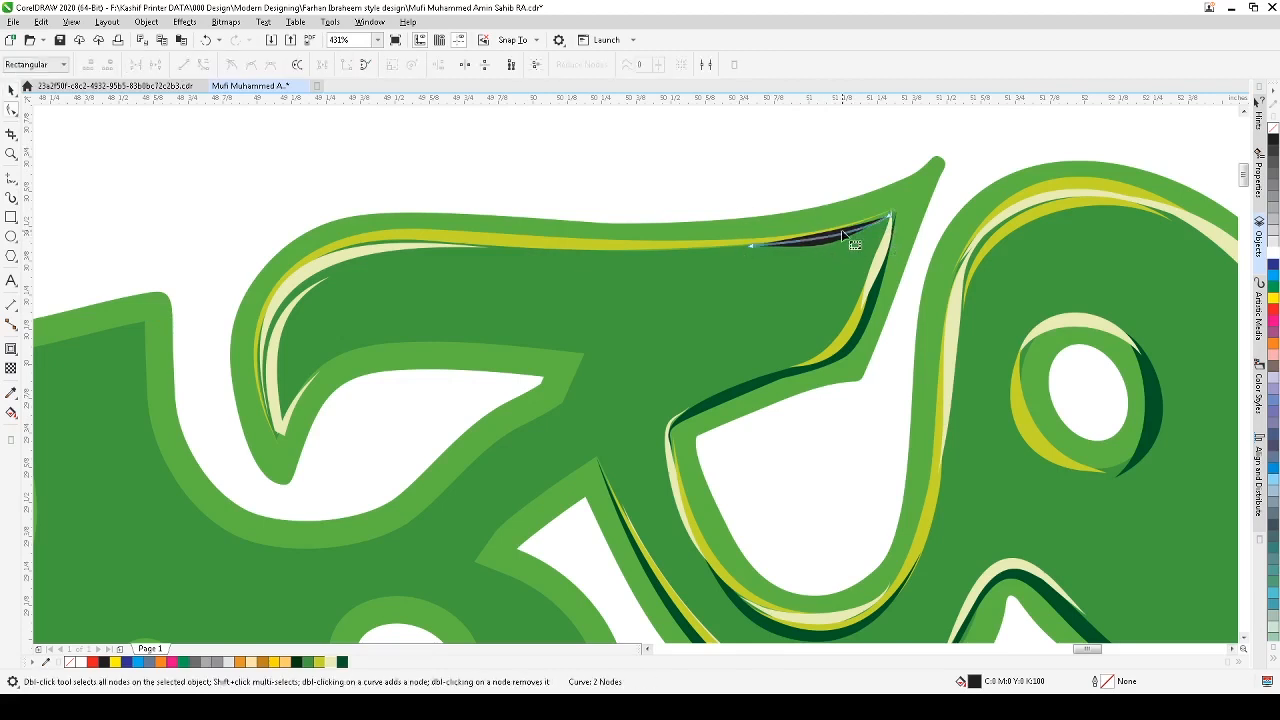
left_click(772, 240)
left_click_drag(792, 241, 786, 246)
key("space")
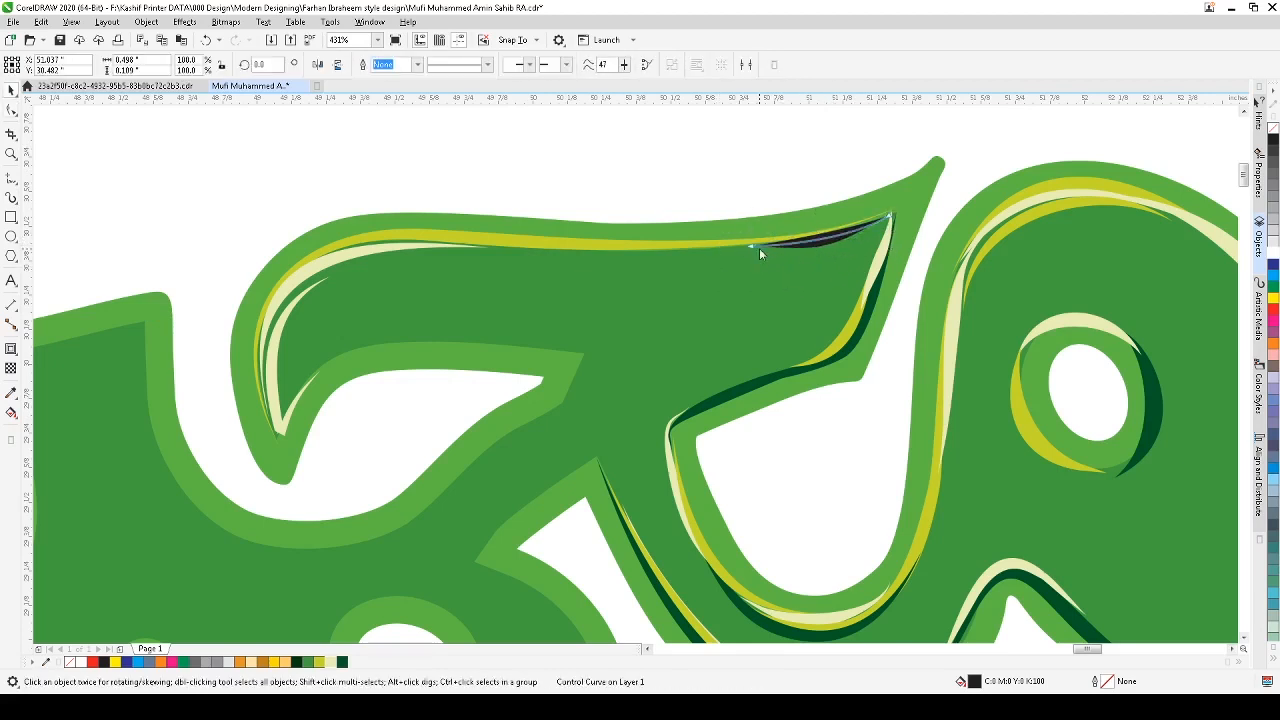
Step: Extend the tip stroke's left end further along the top arm's underside with the Shape tool
key("space")
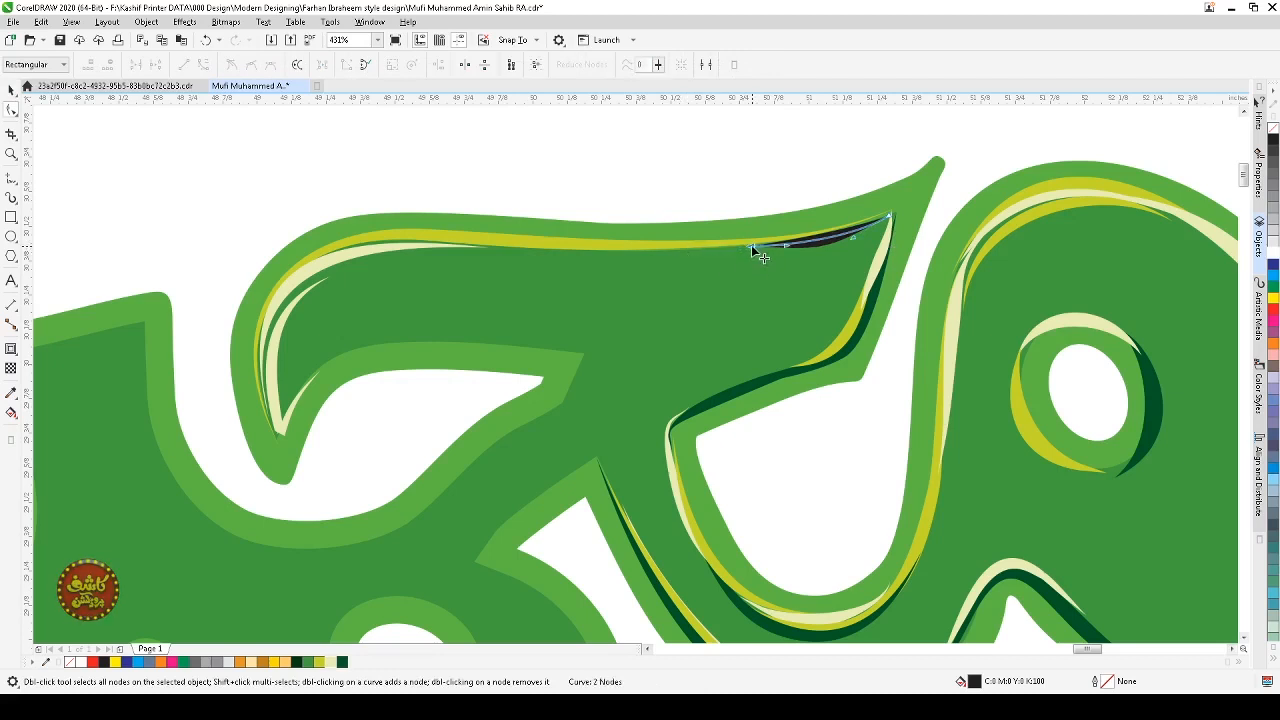
left_click_drag(751, 245, 680, 251)
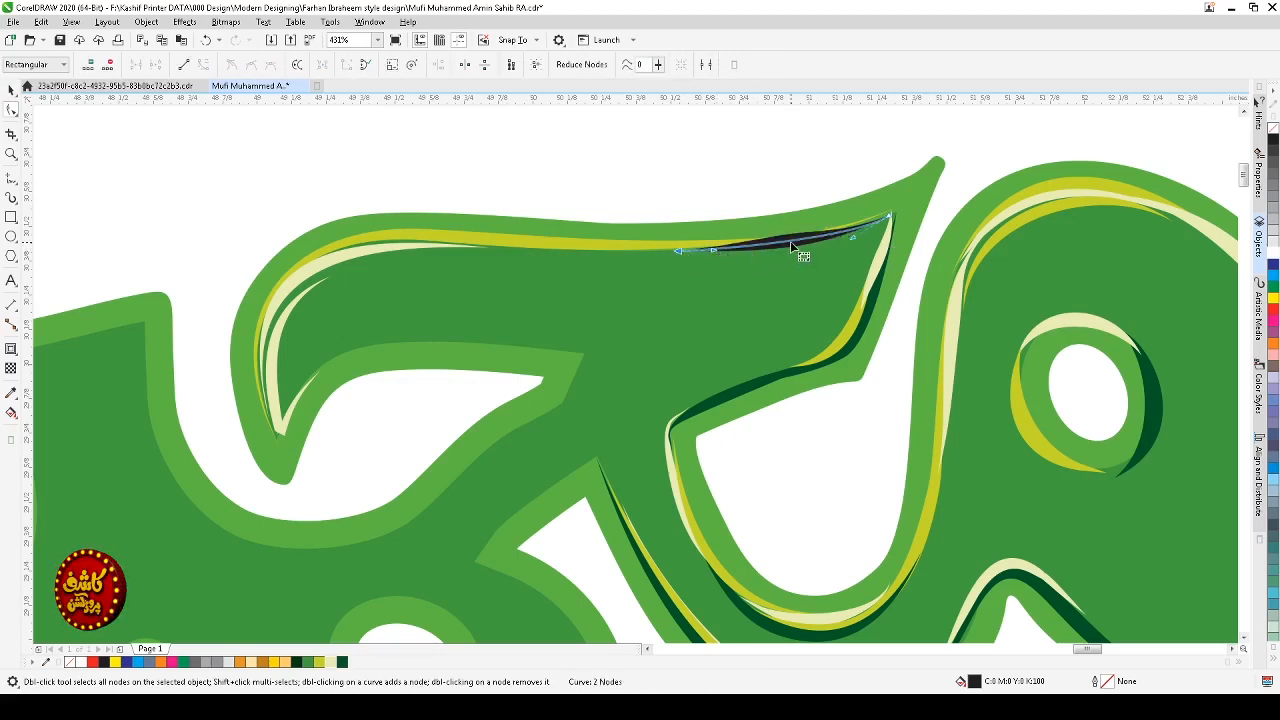
left_click_drag(790, 245, 789, 249)
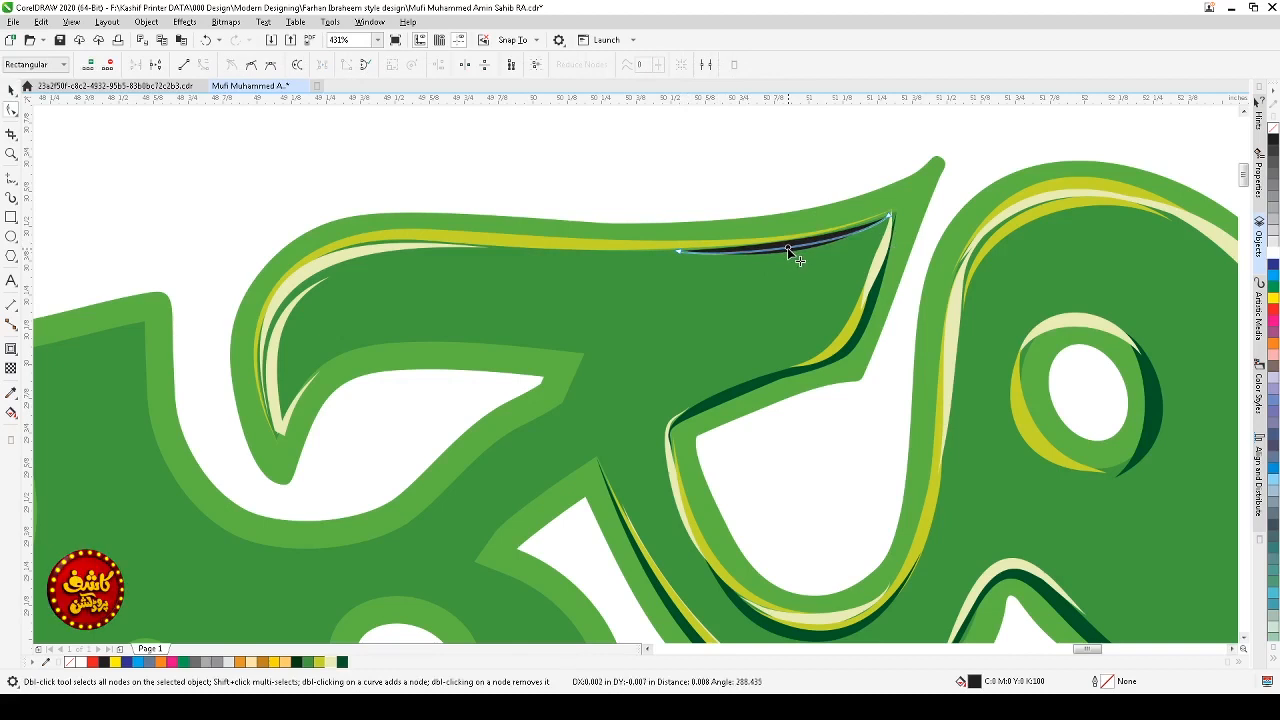
key("space")
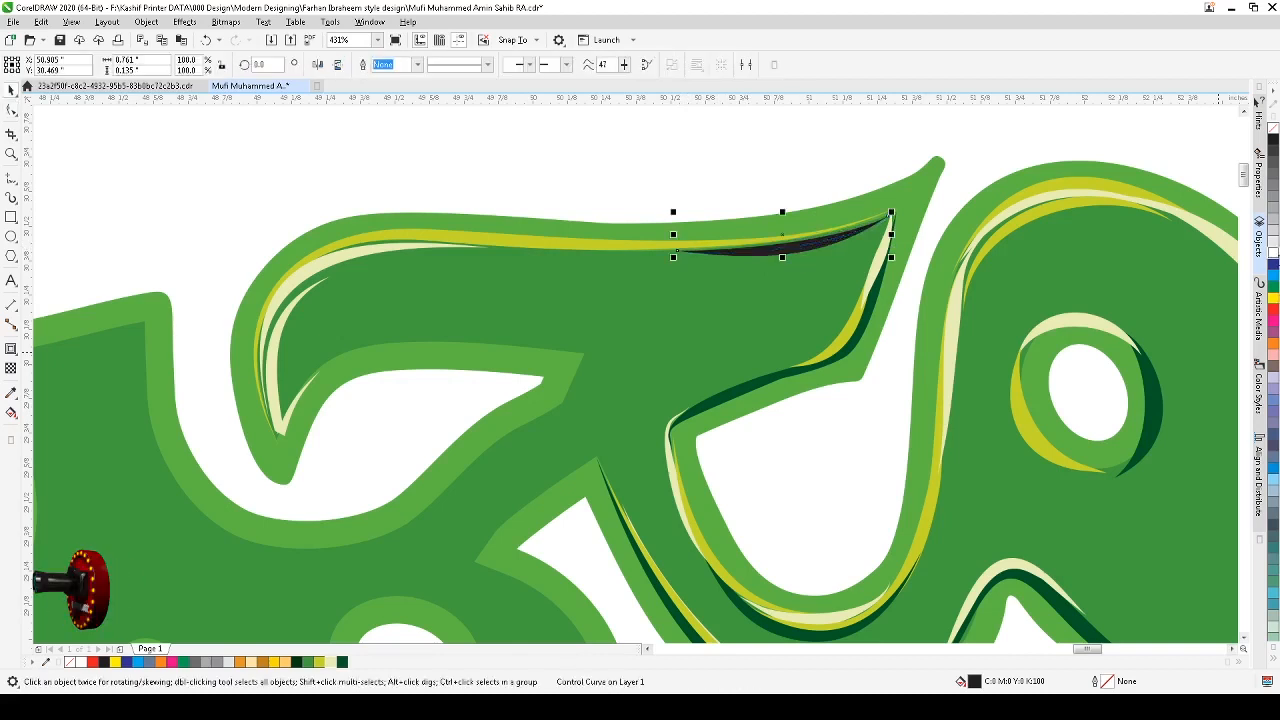
Step: Color the tip stroke cream and deselect it
left_click(331, 662)
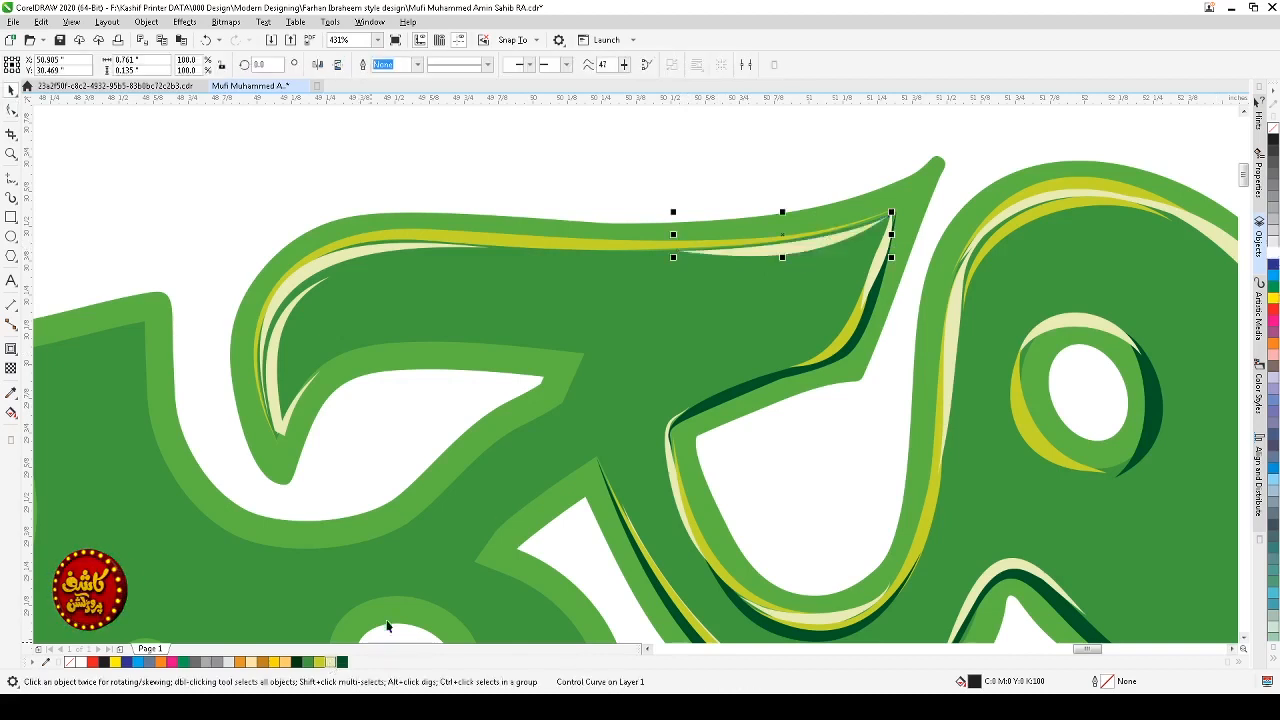
left_click(792, 252)
left_click_drag(797, 247, 795, 245)
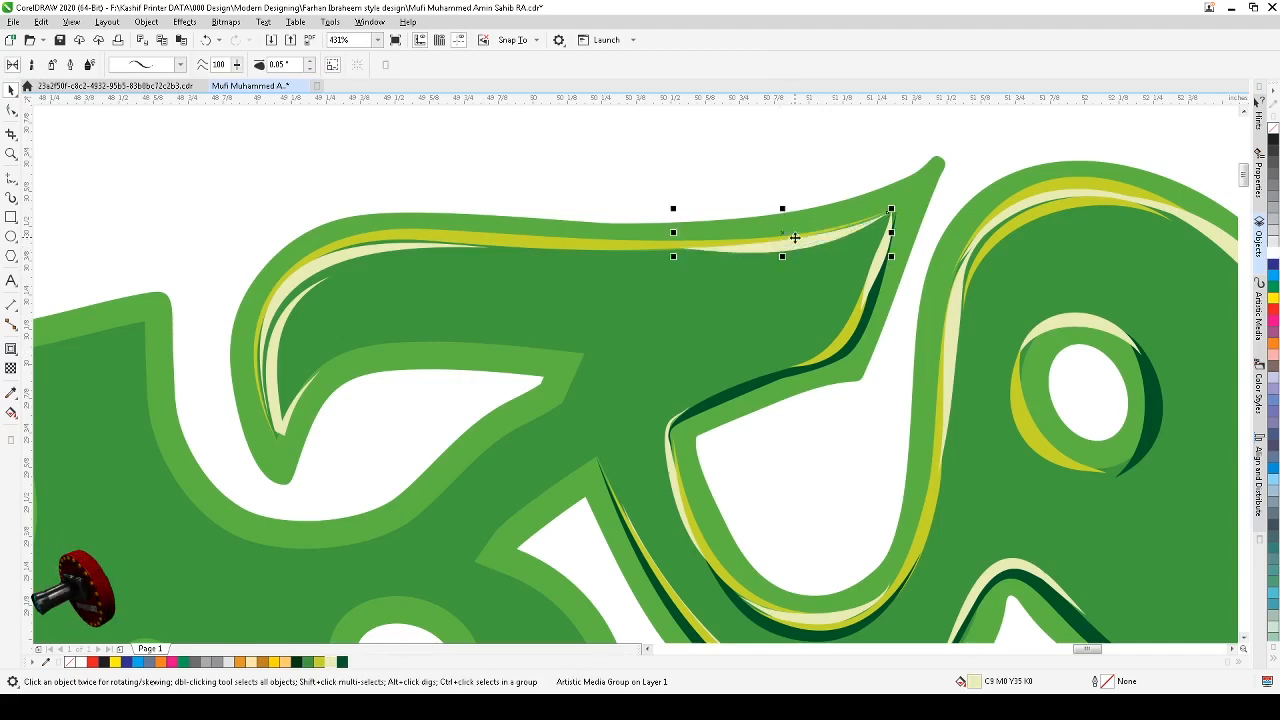
left_click(797, 189)
Step: Draw an artistic media stroke along the underside of the upper-left arm and color it dark green
scroll(880, 241, "down", 4)
key("F2")
left_click_drag(946, 202, 606, 420)
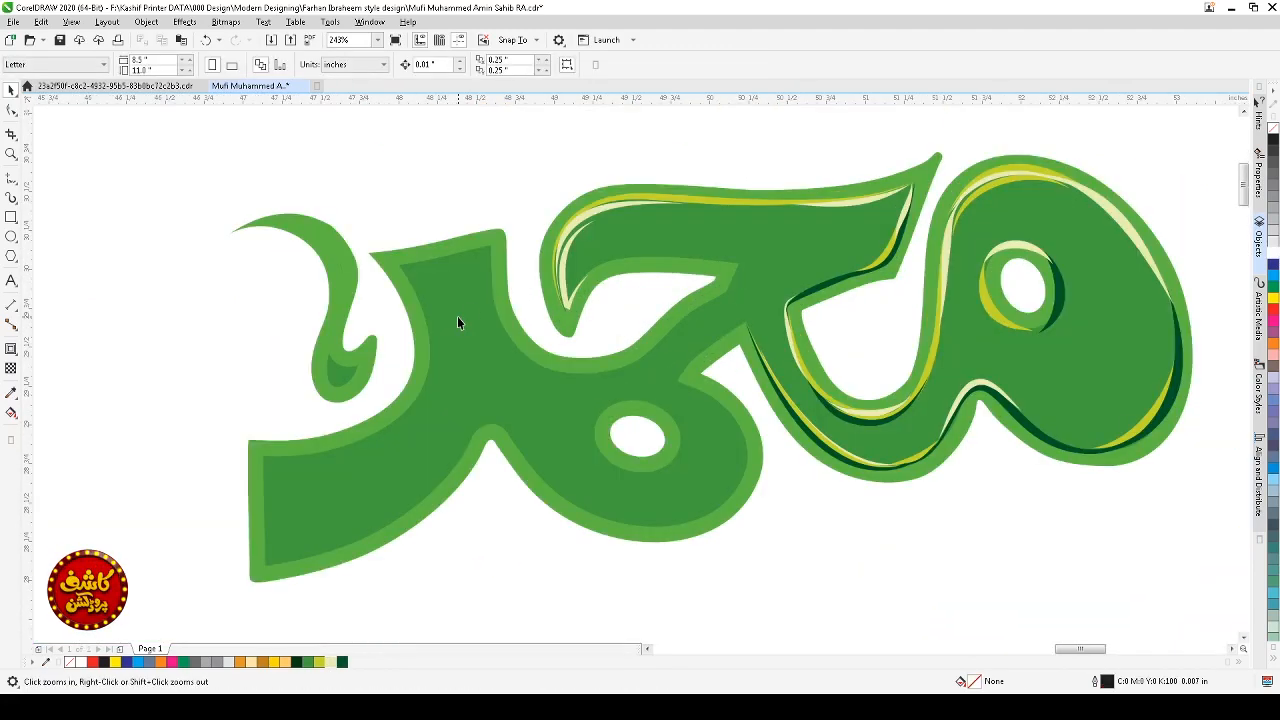
scroll(545, 276, "down", 2)
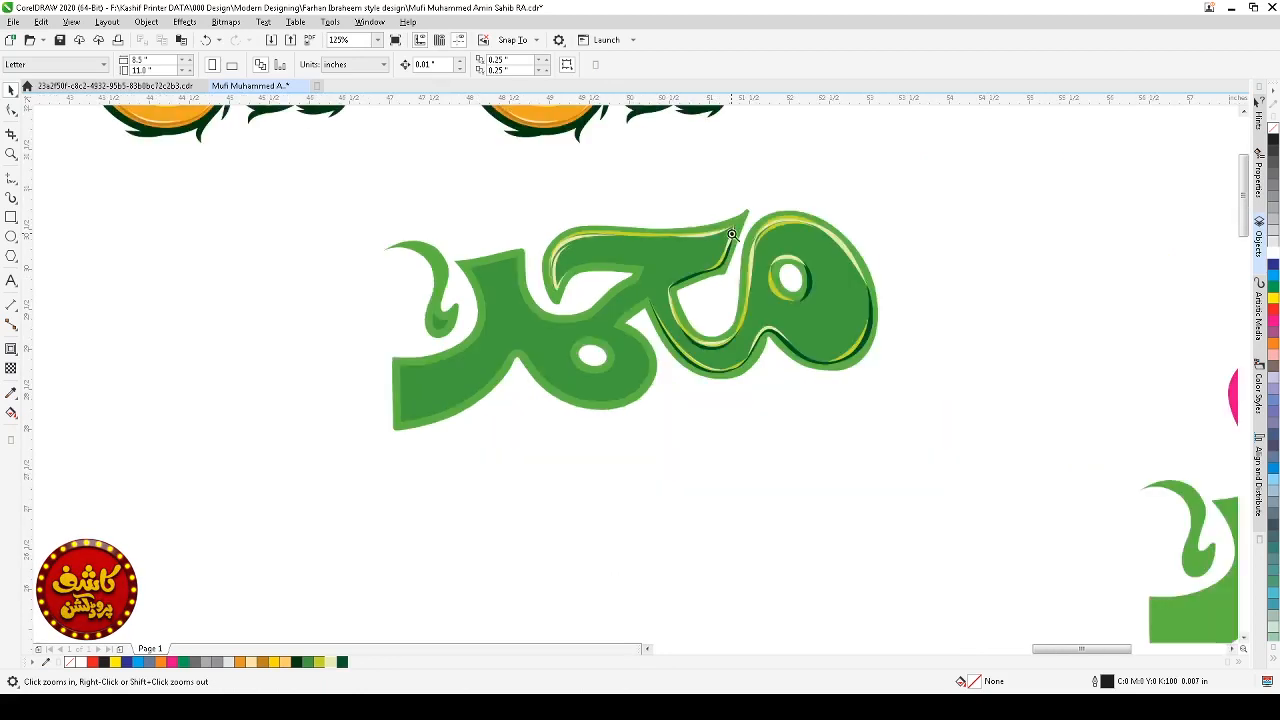
key("F2")
left_click_drag(766, 185, 520, 451)
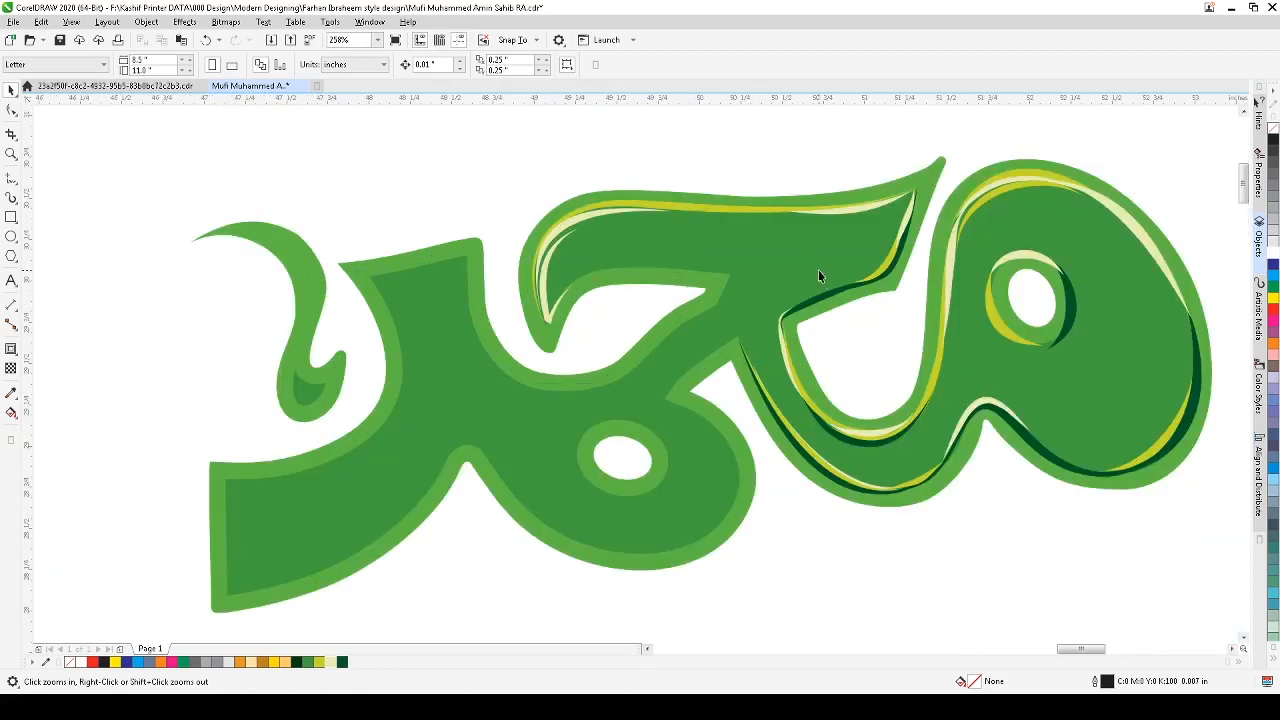
left_click(11, 197)
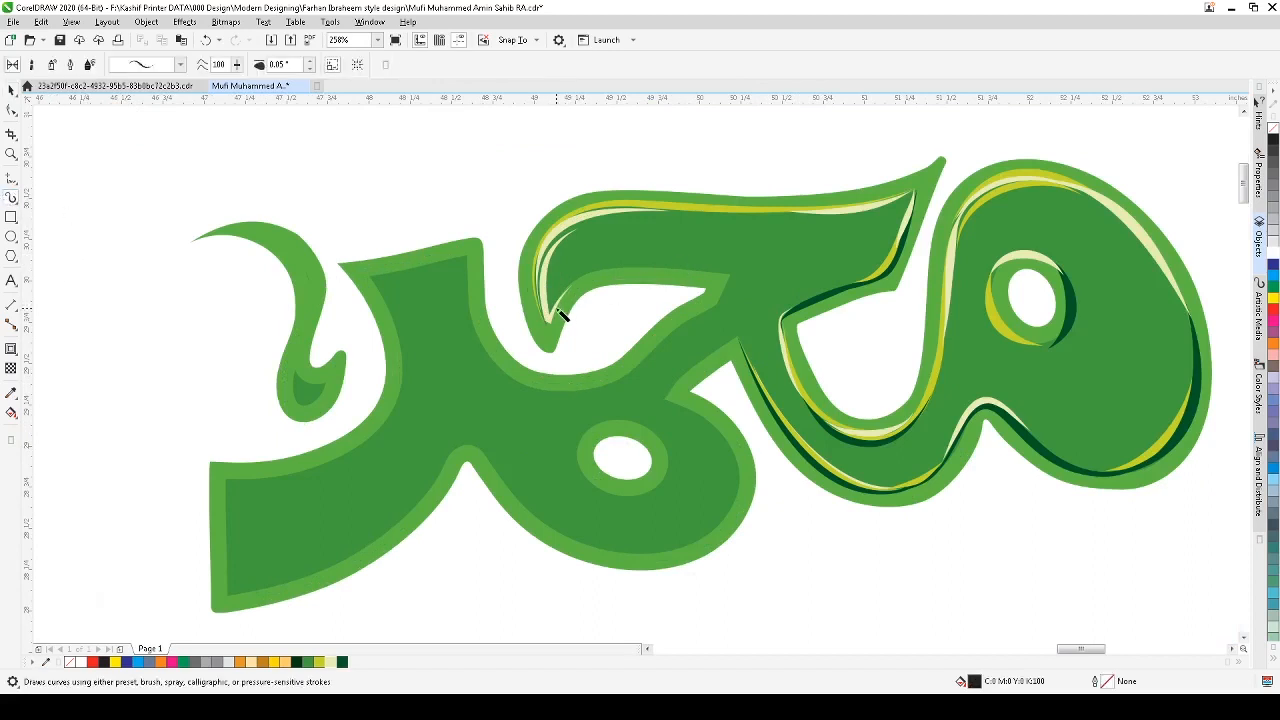
mouse_move(557, 320)
left_mouse_down()
mouse_move(597, 271)
mouse_move(640, 265)
mouse_move(716, 314)
left_mouse_up()
left_click(11, 89)
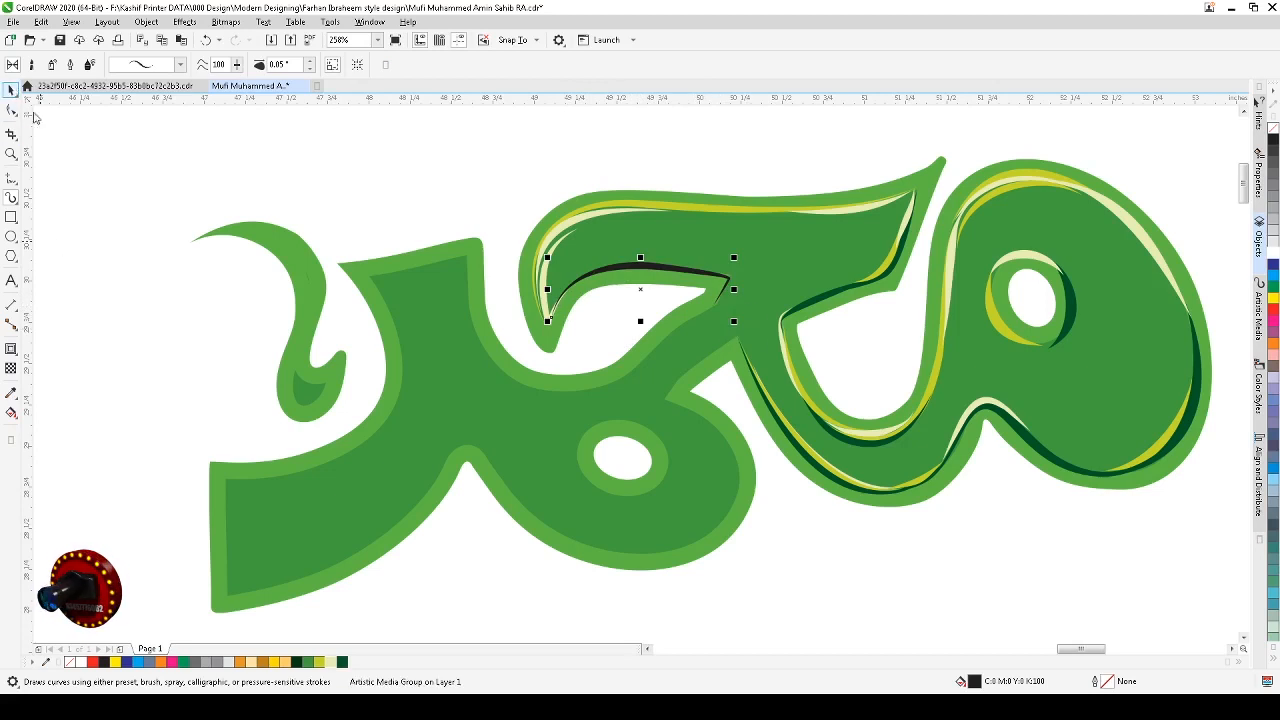
left_click(342, 661)
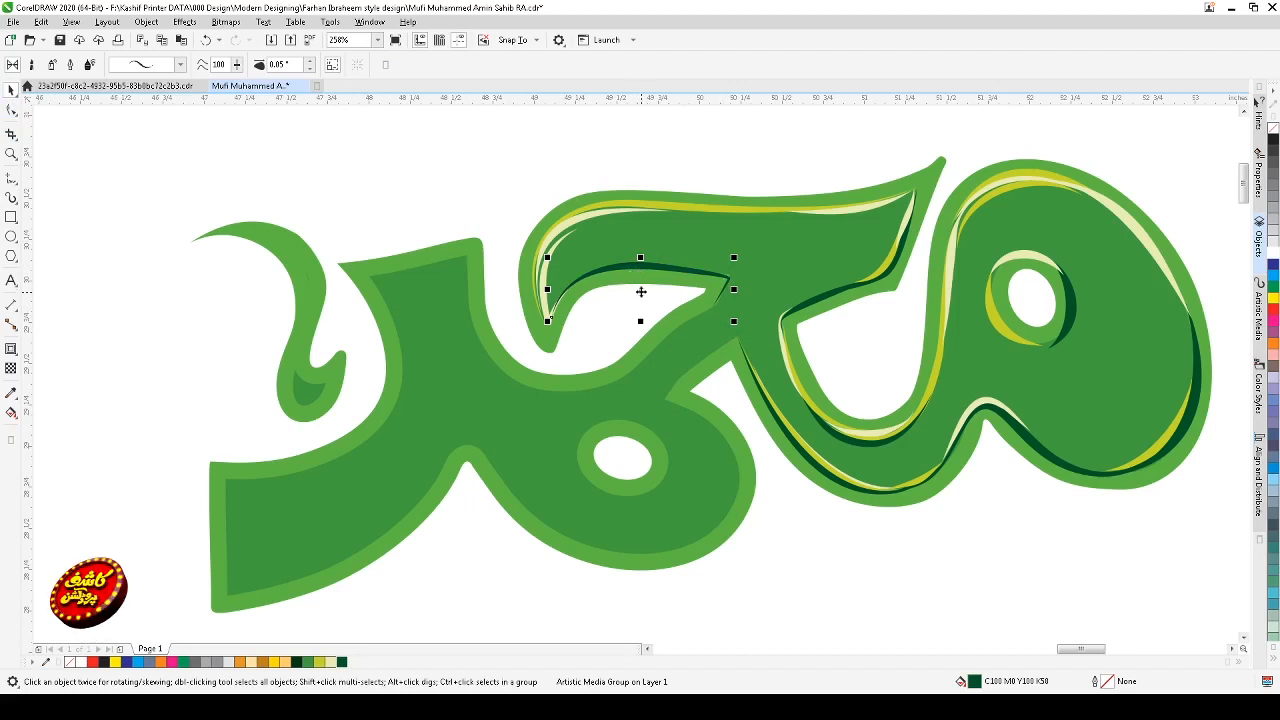
Step: Draw a second artistic media stroke along the same arm edge, just above the dark green one
left_click(12, 199)
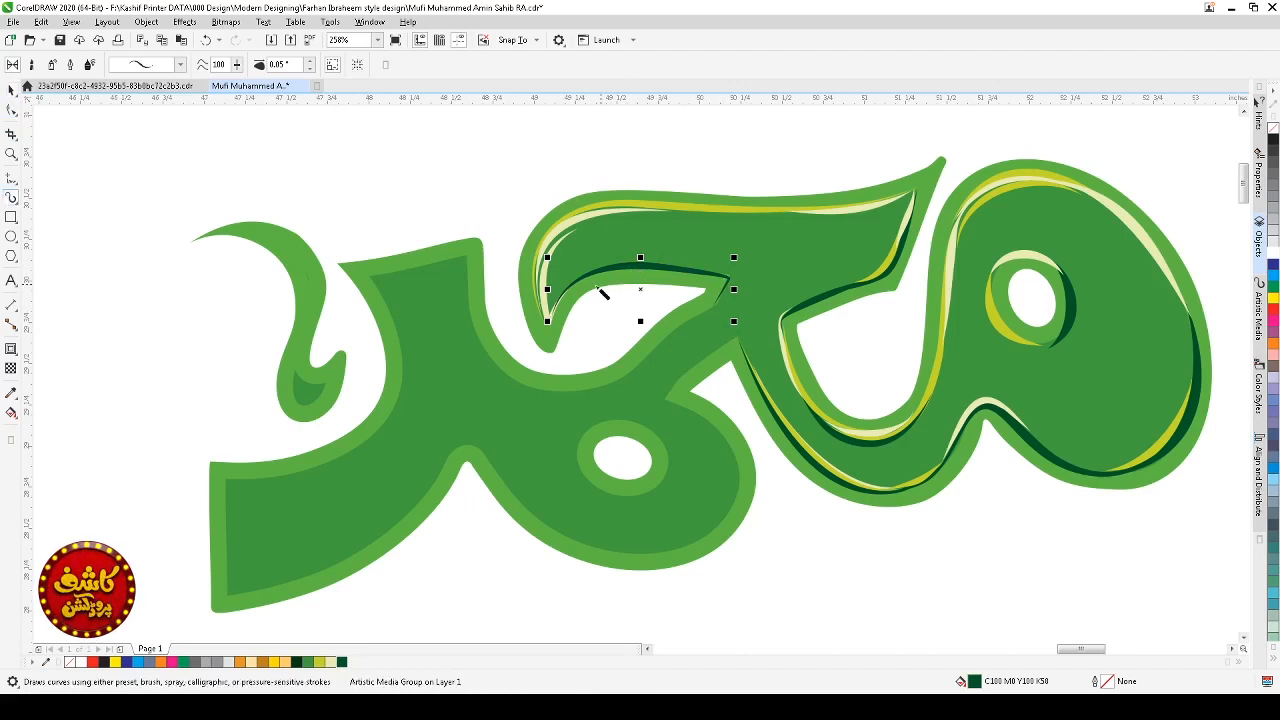
mouse_move(554, 315)
left_mouse_down()
mouse_move(623, 263)
mouse_move(705, 260)
mouse_move(728, 277)
left_mouse_up()
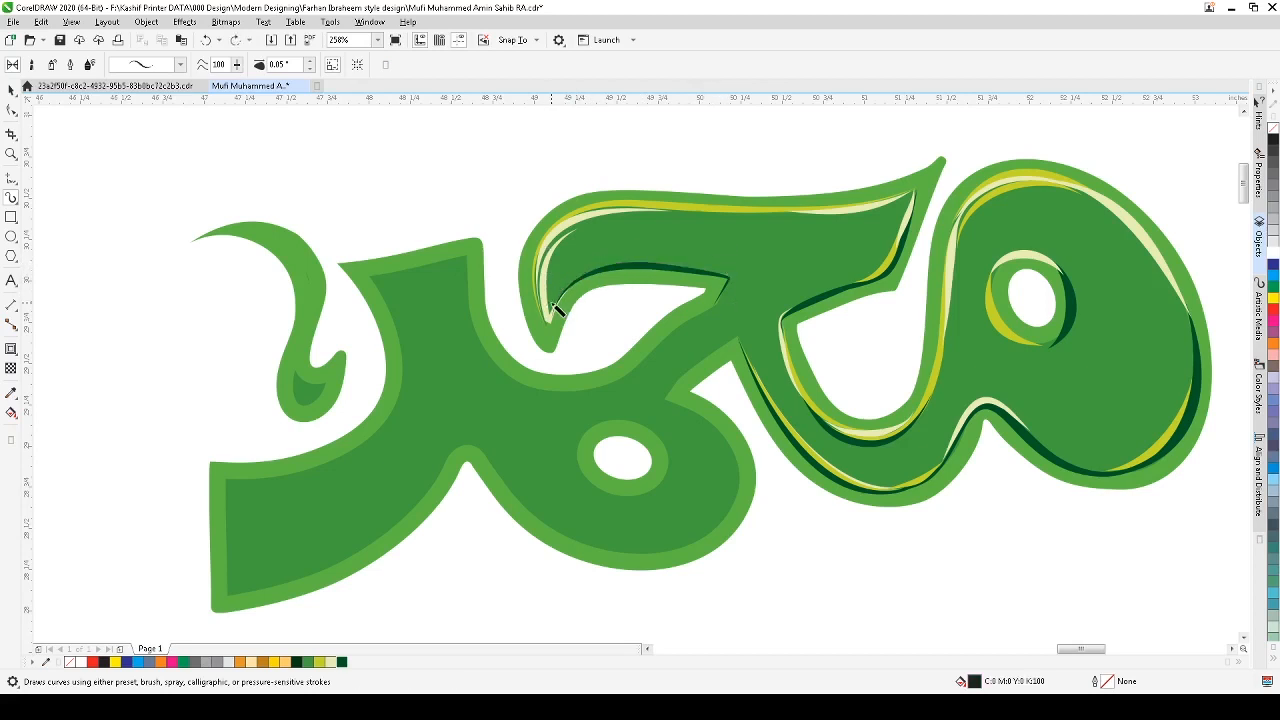
mouse_move(563, 297)
left_mouse_down()
mouse_move(642, 261)
mouse_move(728, 280)
left_mouse_up()
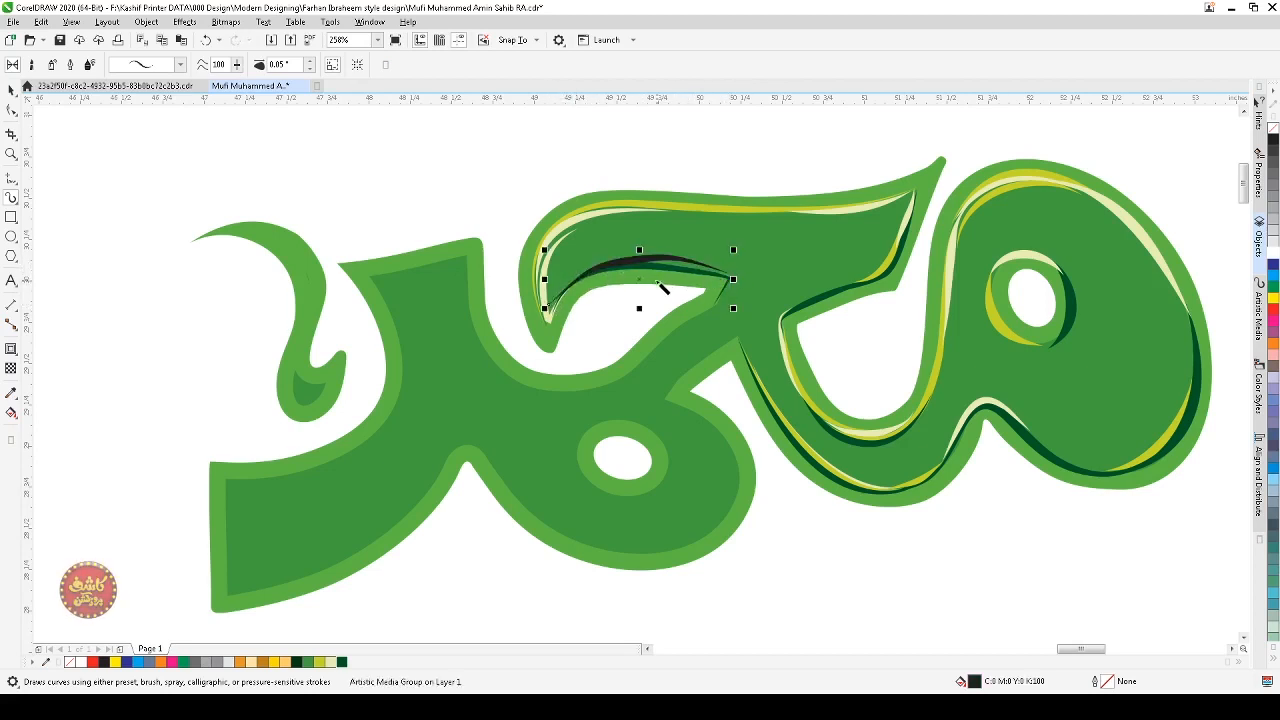
Step: Reshape the second stroke by deleting a middle node and bending its remaining segments with the Shape tool
left_click(11, 110)
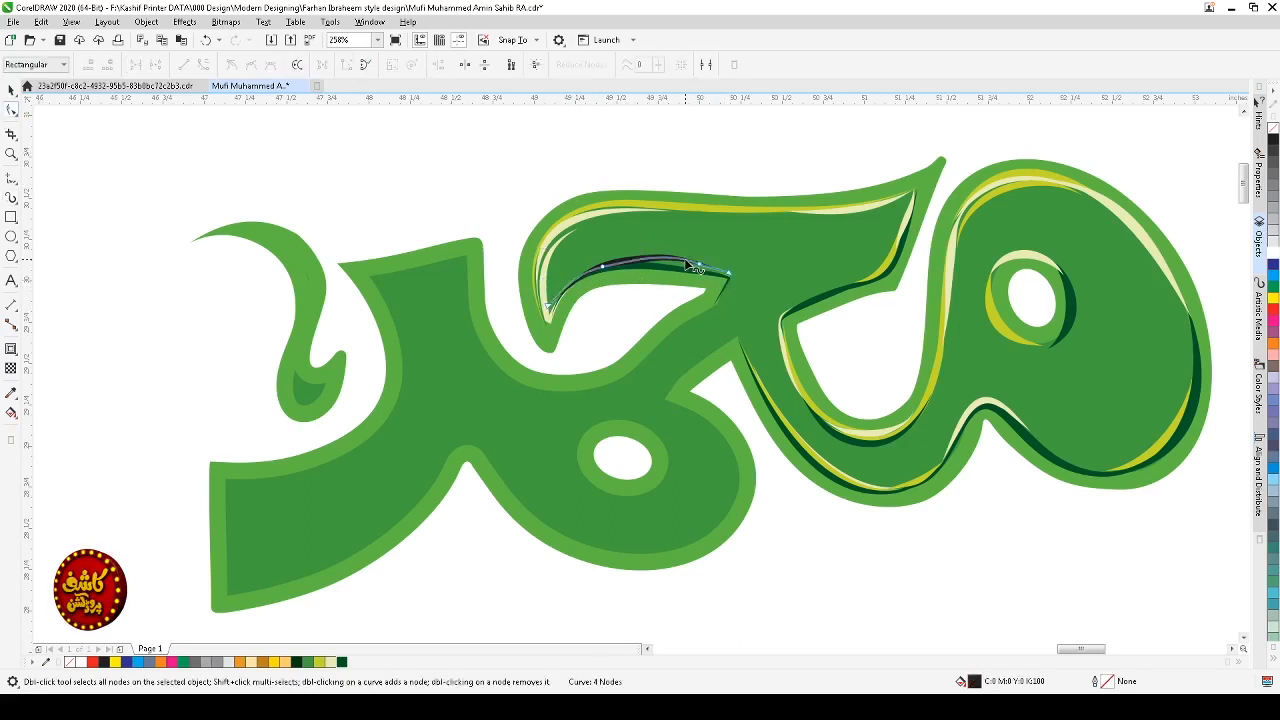
left_click_drag(702, 255, 653, 285)
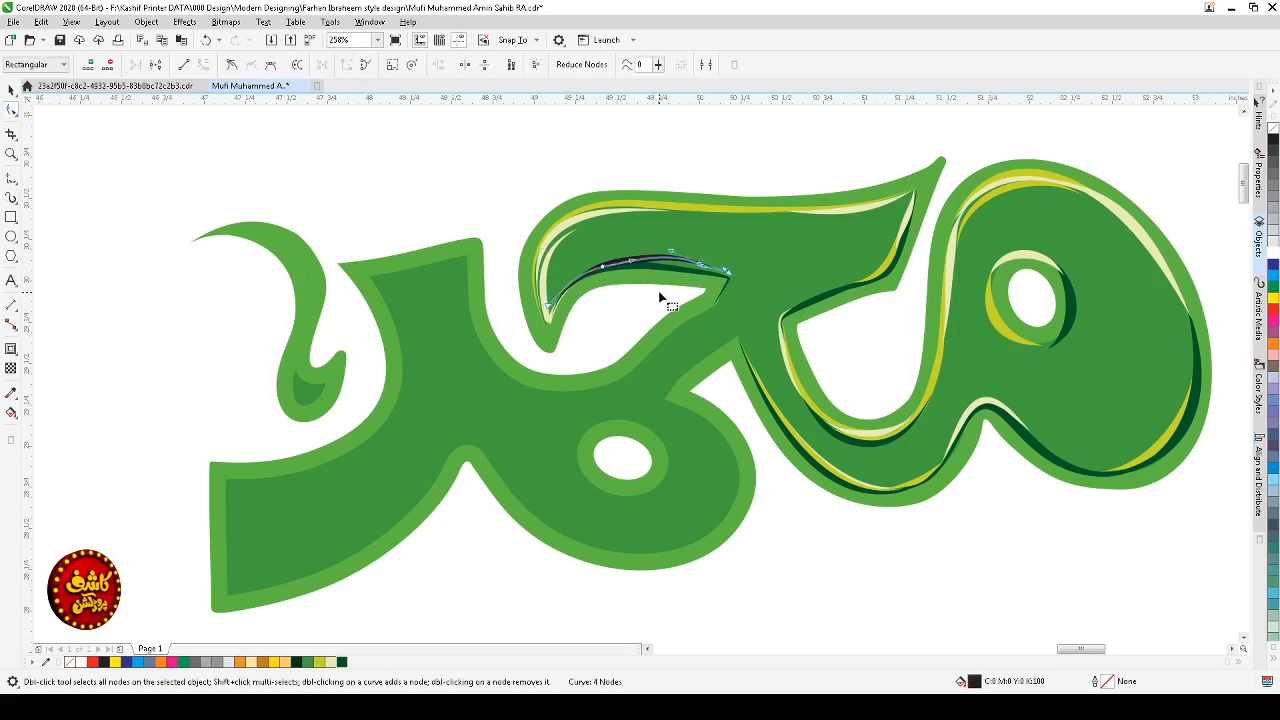
key("Delete")
left_click(727, 270)
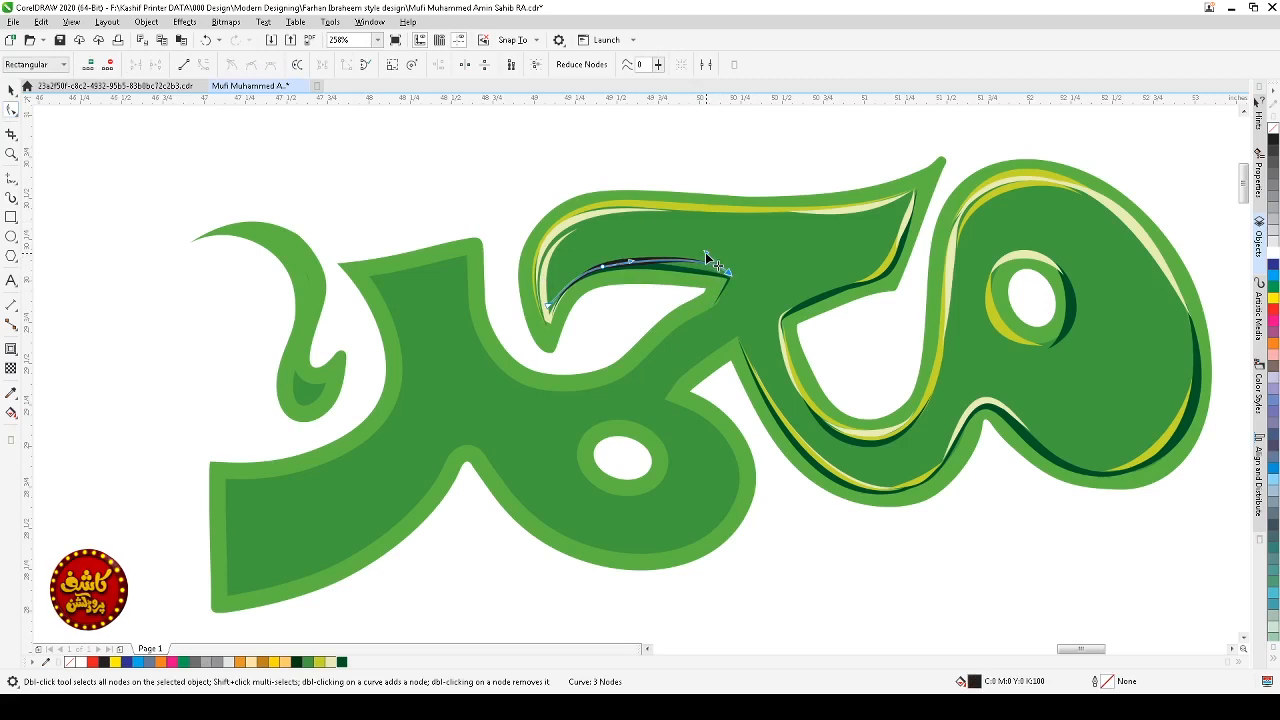
left_click_drag(705, 253, 648, 262)
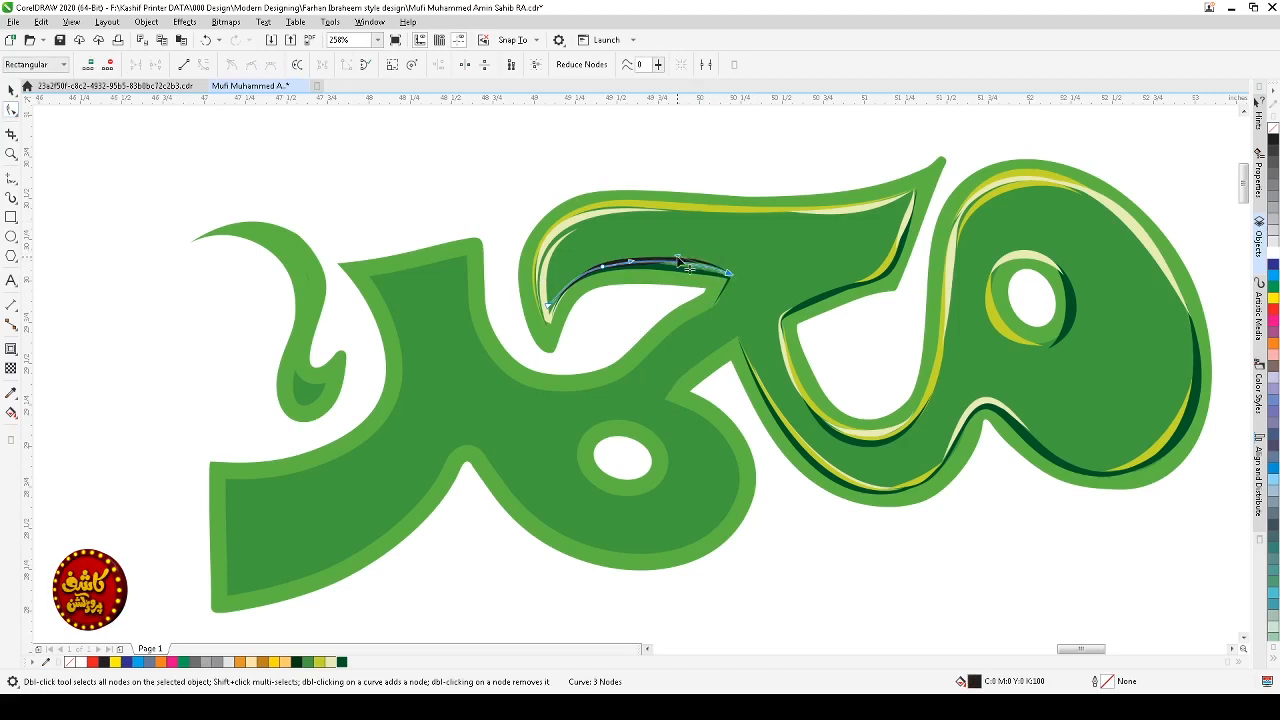
double_click(603, 267)
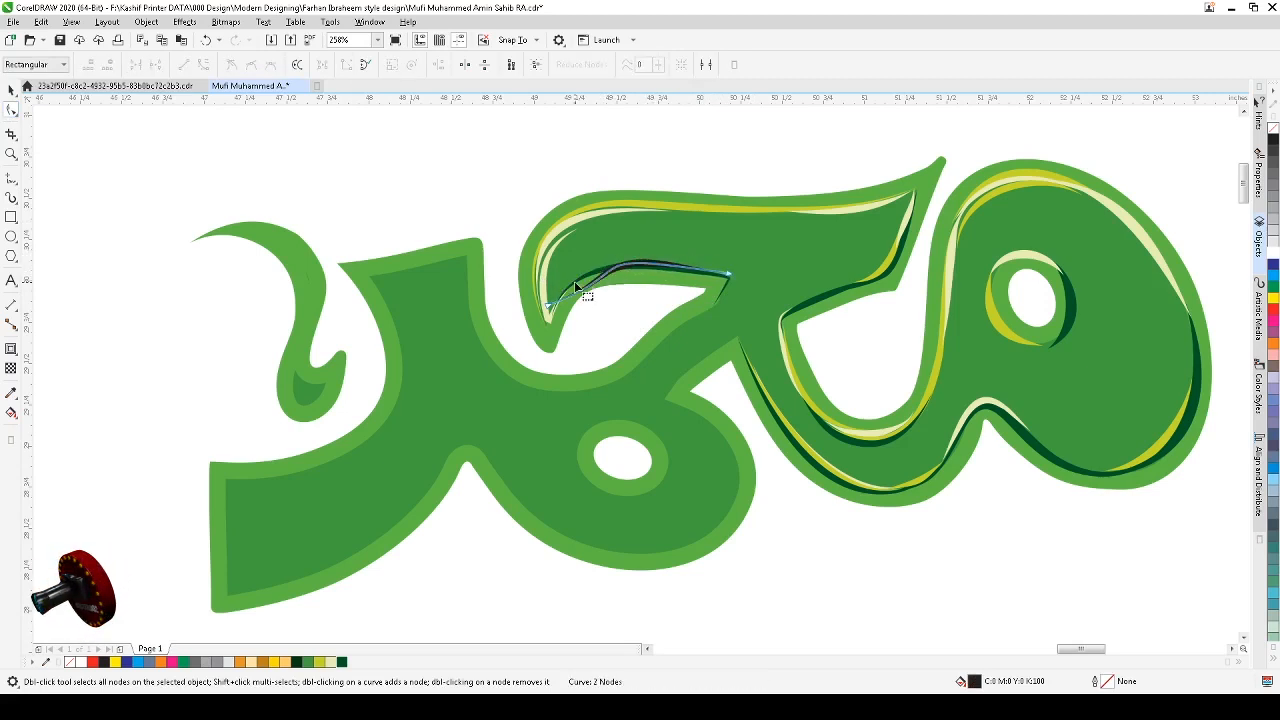
left_click_drag(573, 281, 525, 342)
left_click_drag(628, 268, 596, 252)
Step: Color the second stroke yellow-green, then deselect it
key("space")
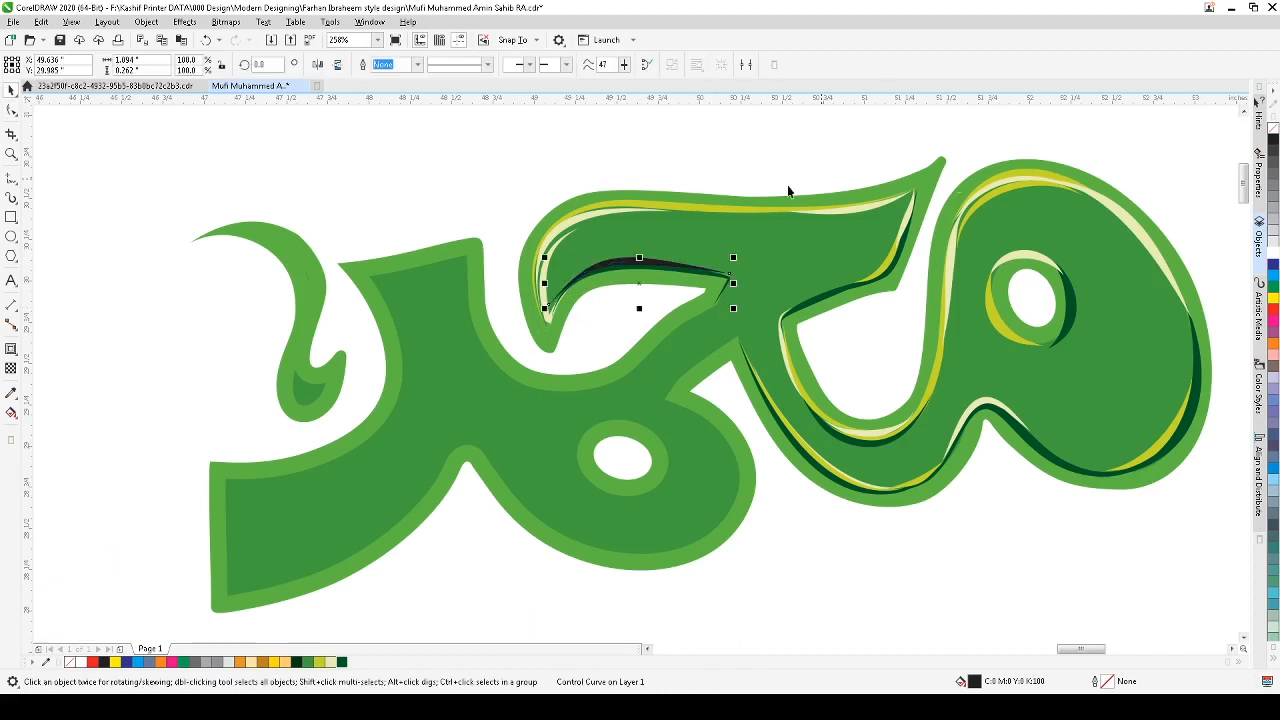
left_click(331, 662)
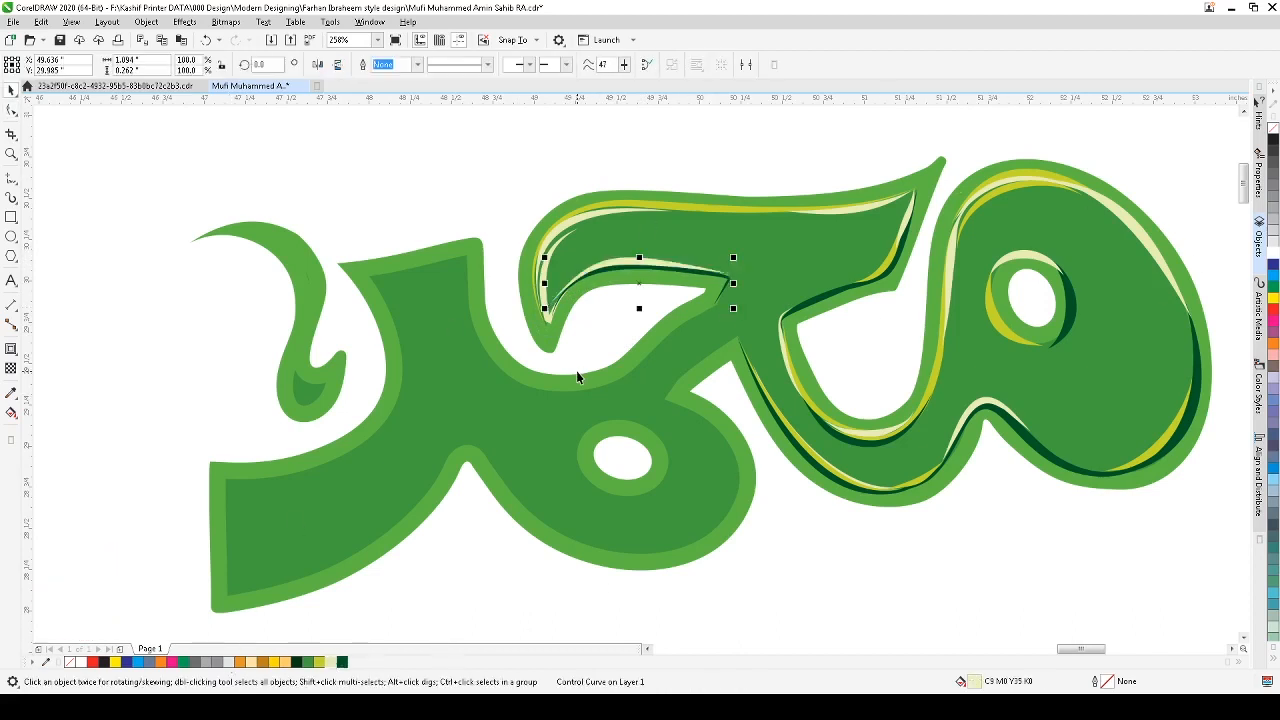
left_click(319, 662)
left_click(530, 578)
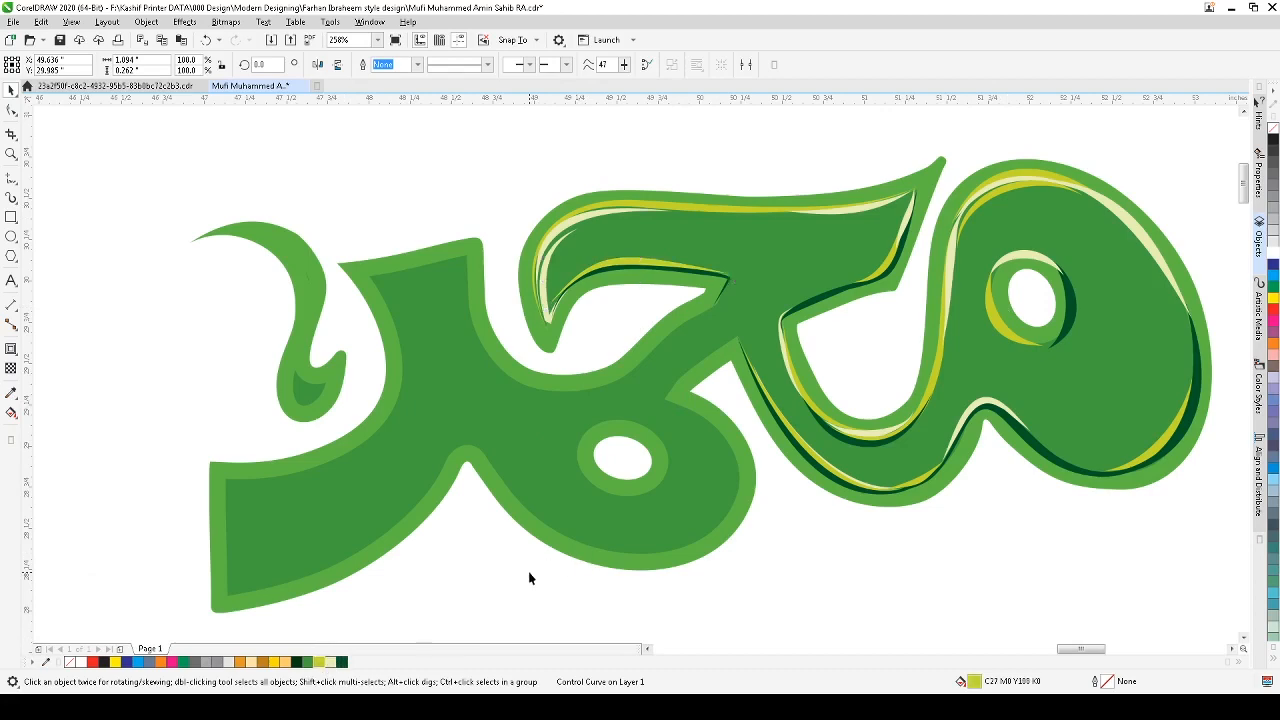
Step: Select the lettering's outer dark green shape and add an outside contour with a 0.11 inch offset
scroll(550, 555, "down", 4)
key("z")
left_click_drag(937, 286, 420, 575)
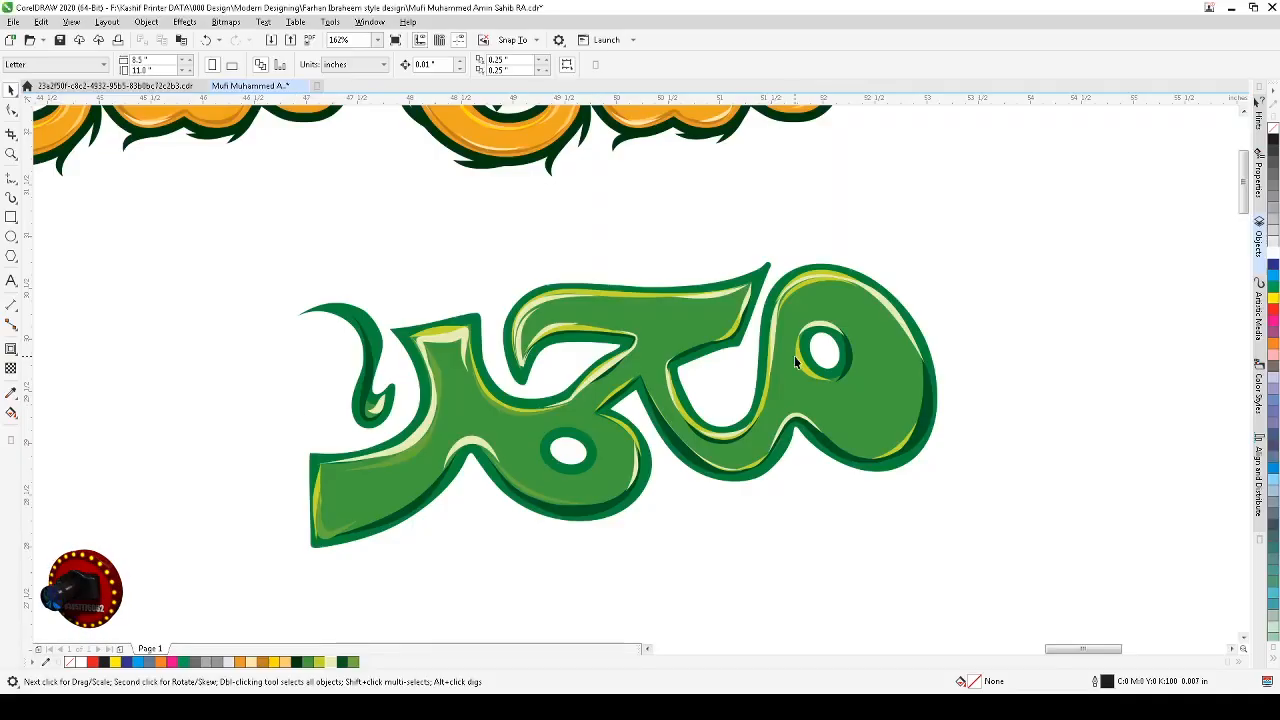
left_click_drag(420, 425, 218, 566)
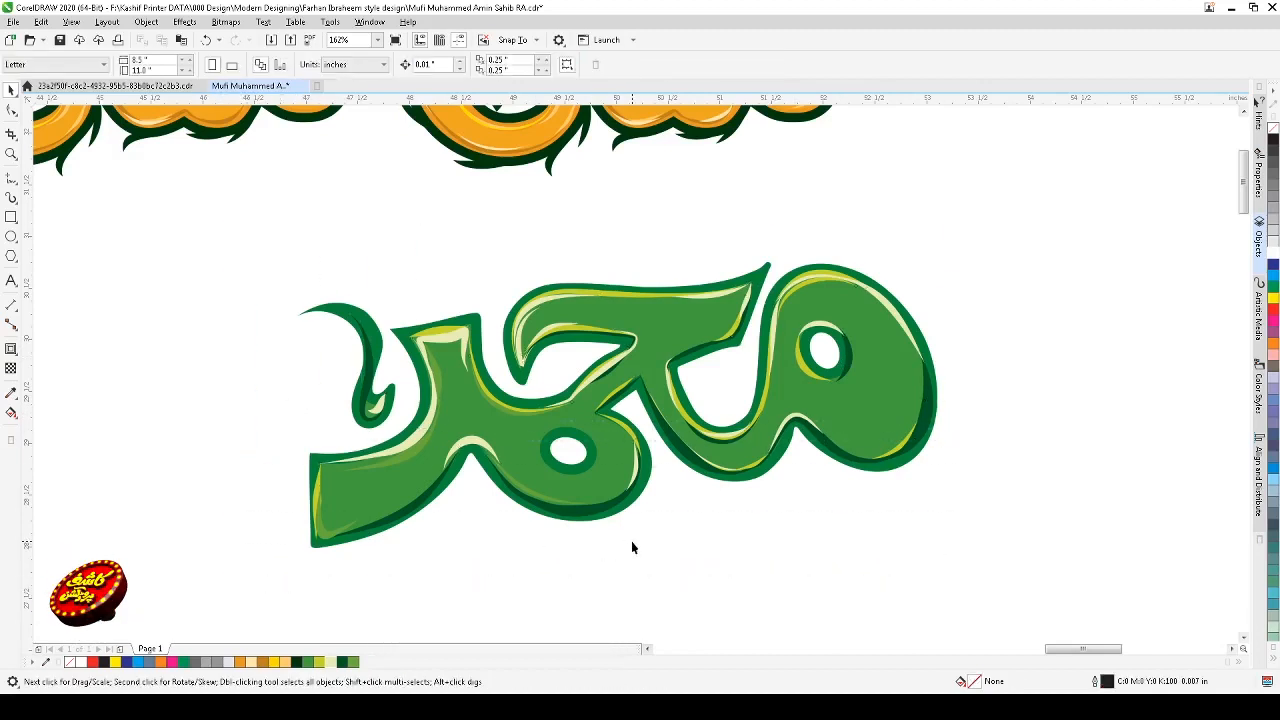
left_click_drag(861, 468, 869, 505)
key("ctrl+z")
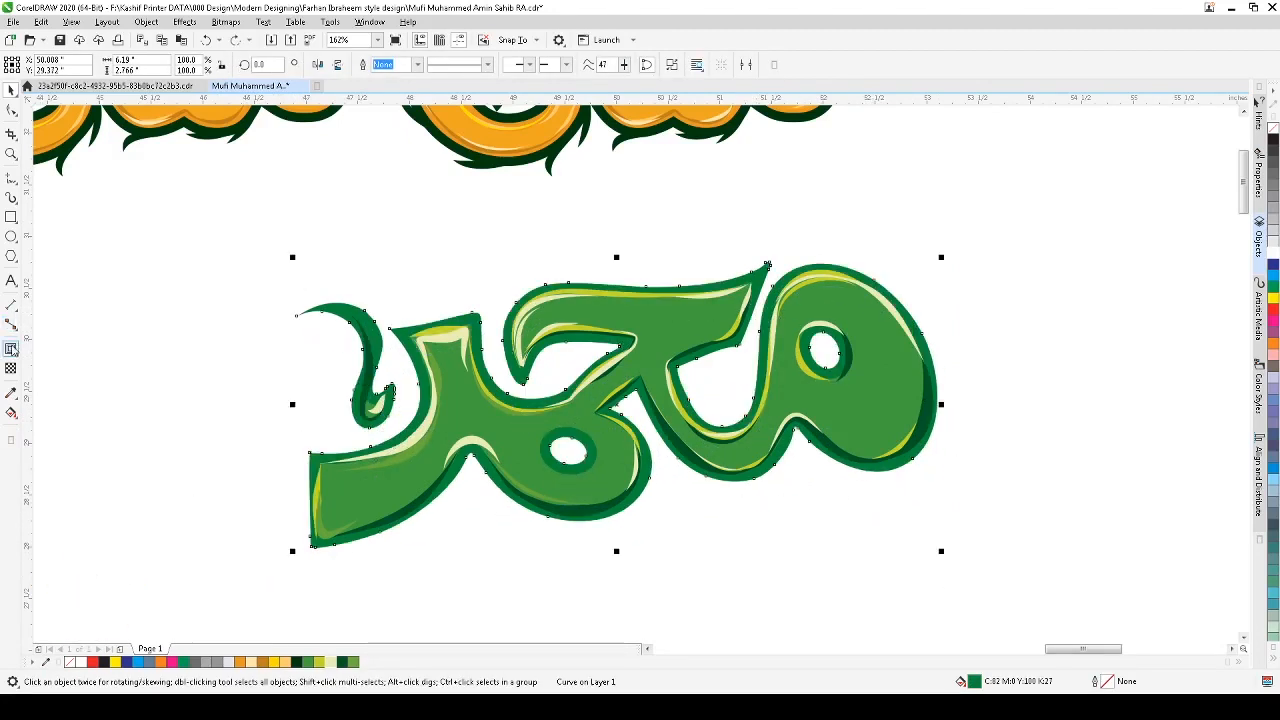
left_click(11, 348)
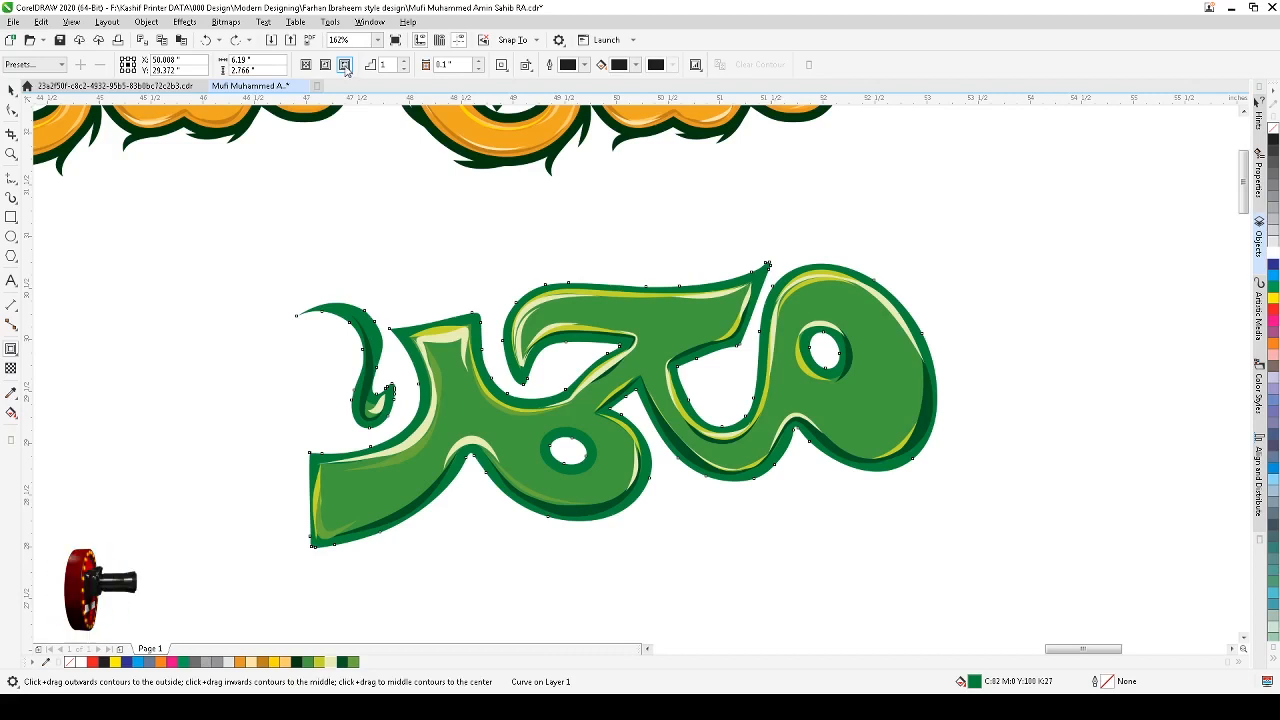
left_click(344, 65)
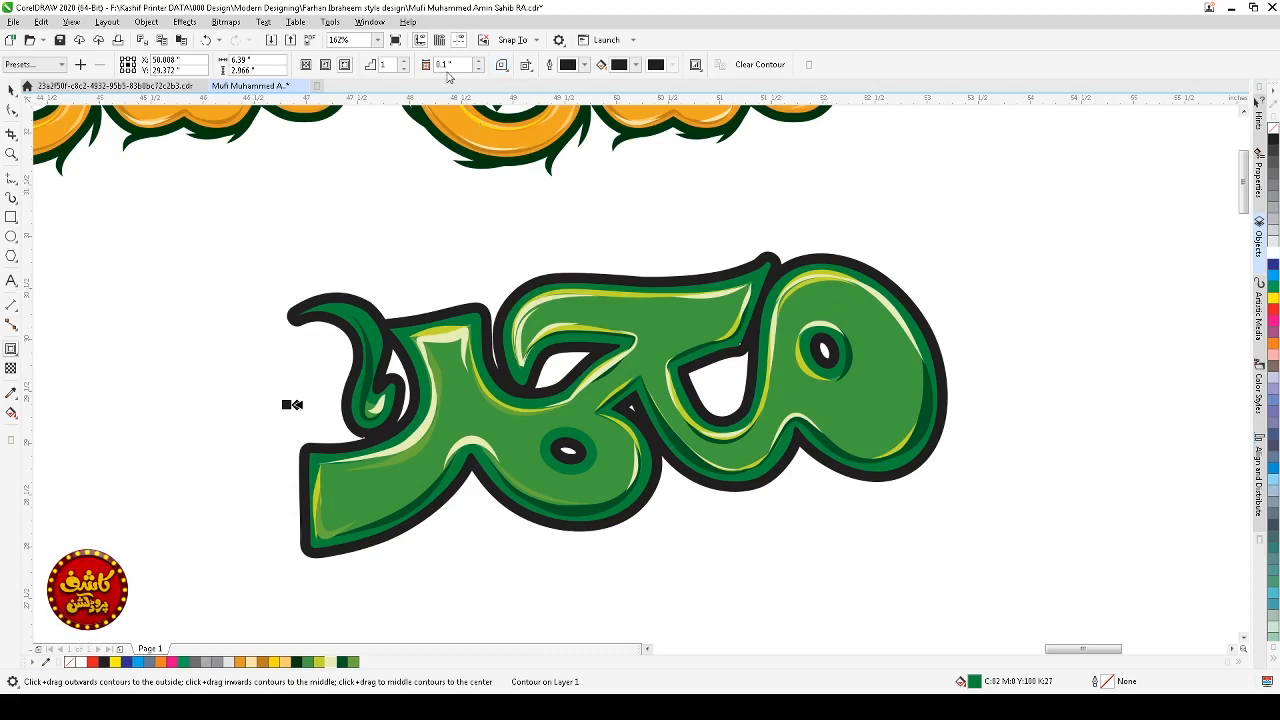
left_click(480, 62)
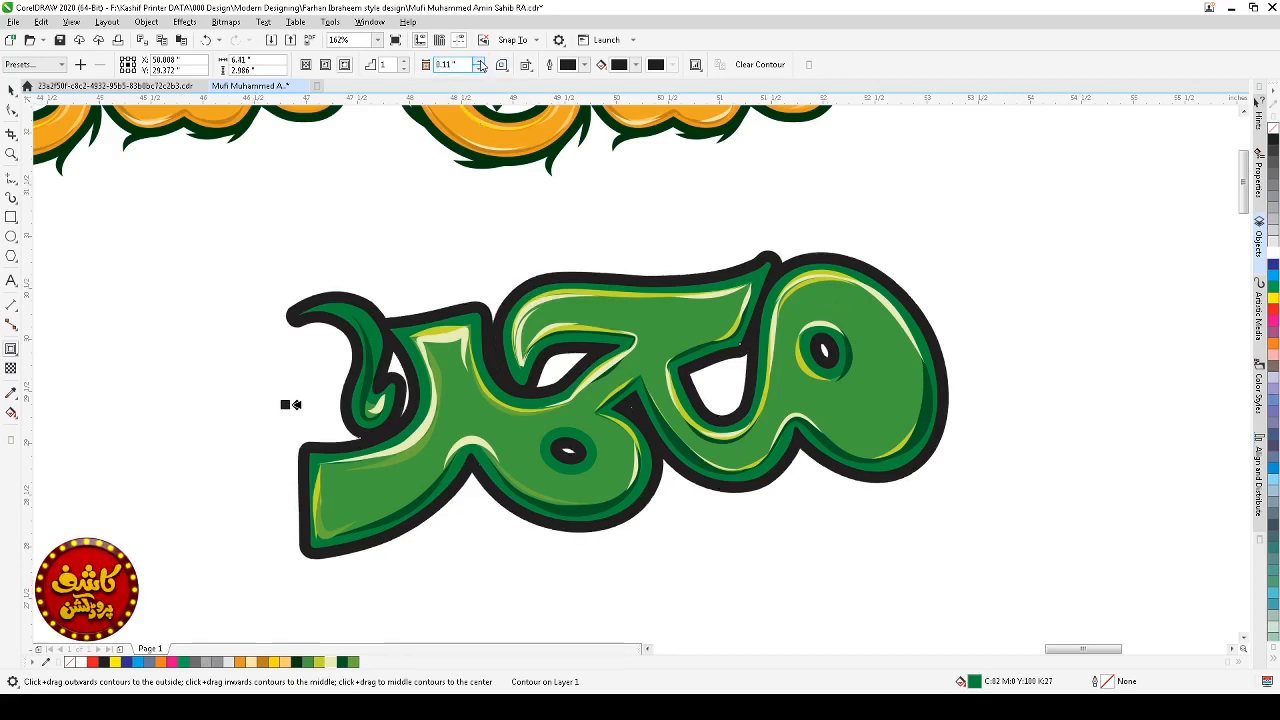
left_click(480, 62)
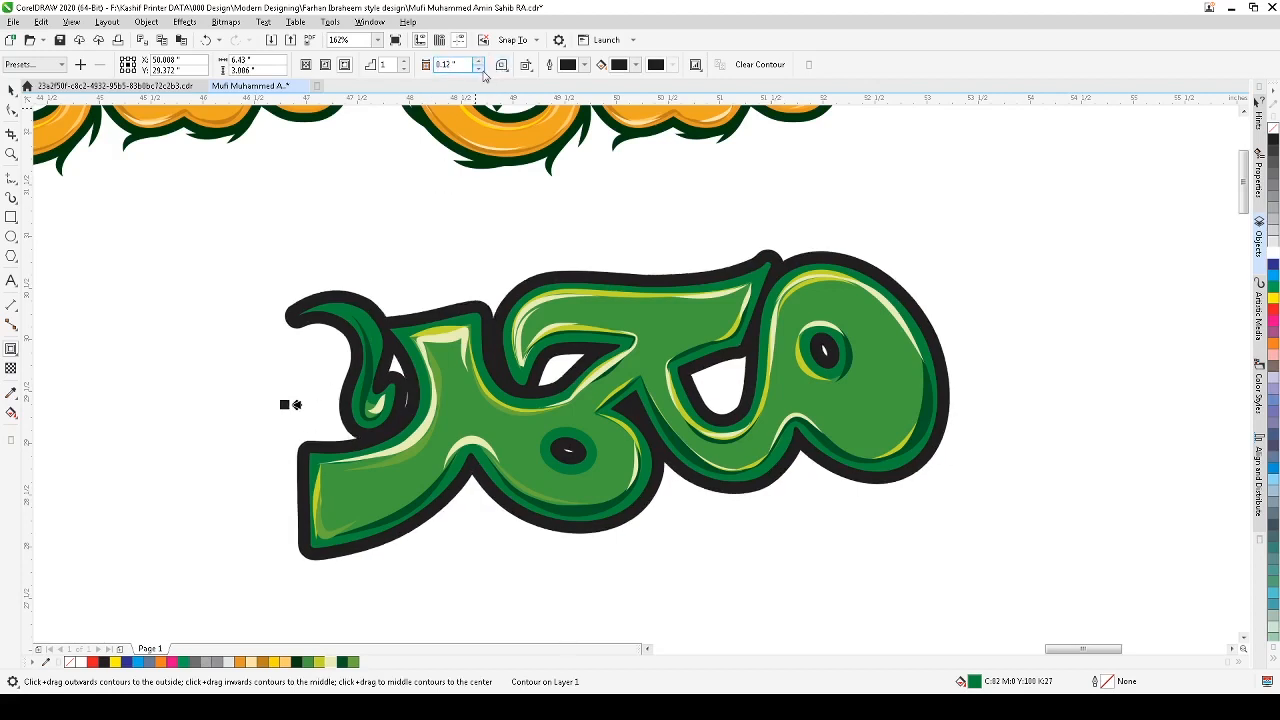
left_click(479, 68)
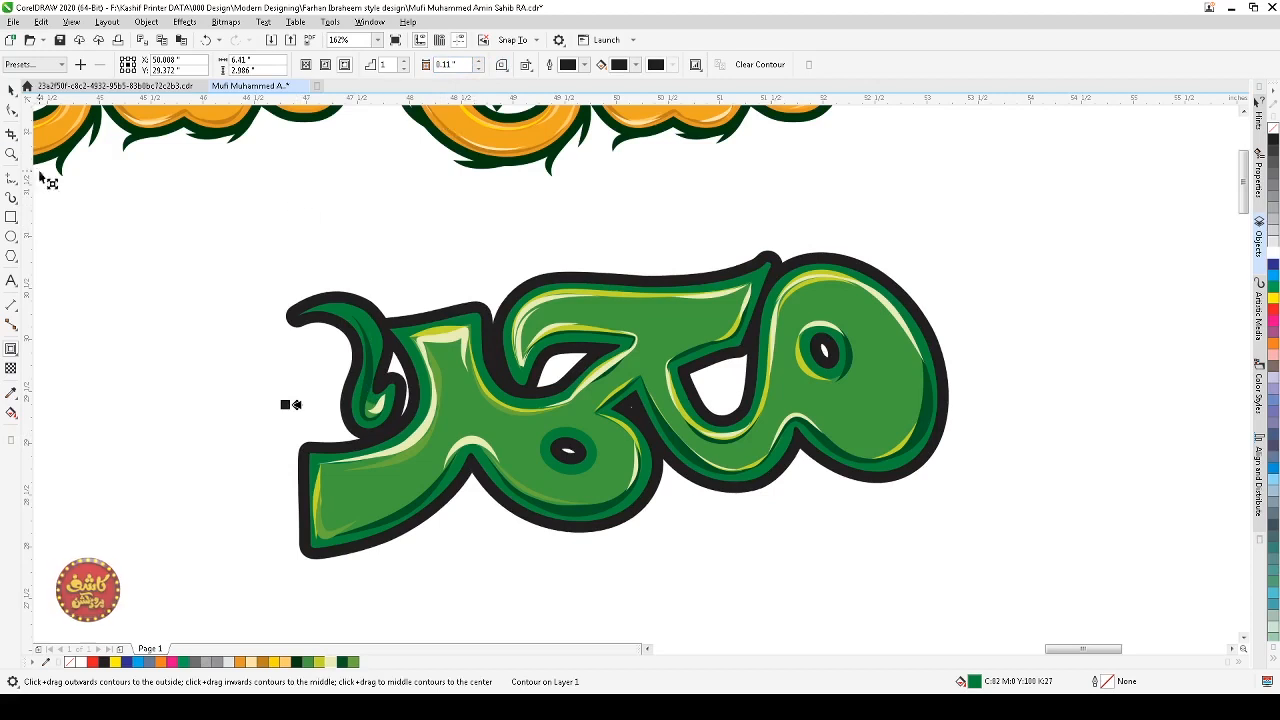
Step: Break the outside contour apart from the lettering's outer shape, undoing an accidental nudge
left_click(11, 89)
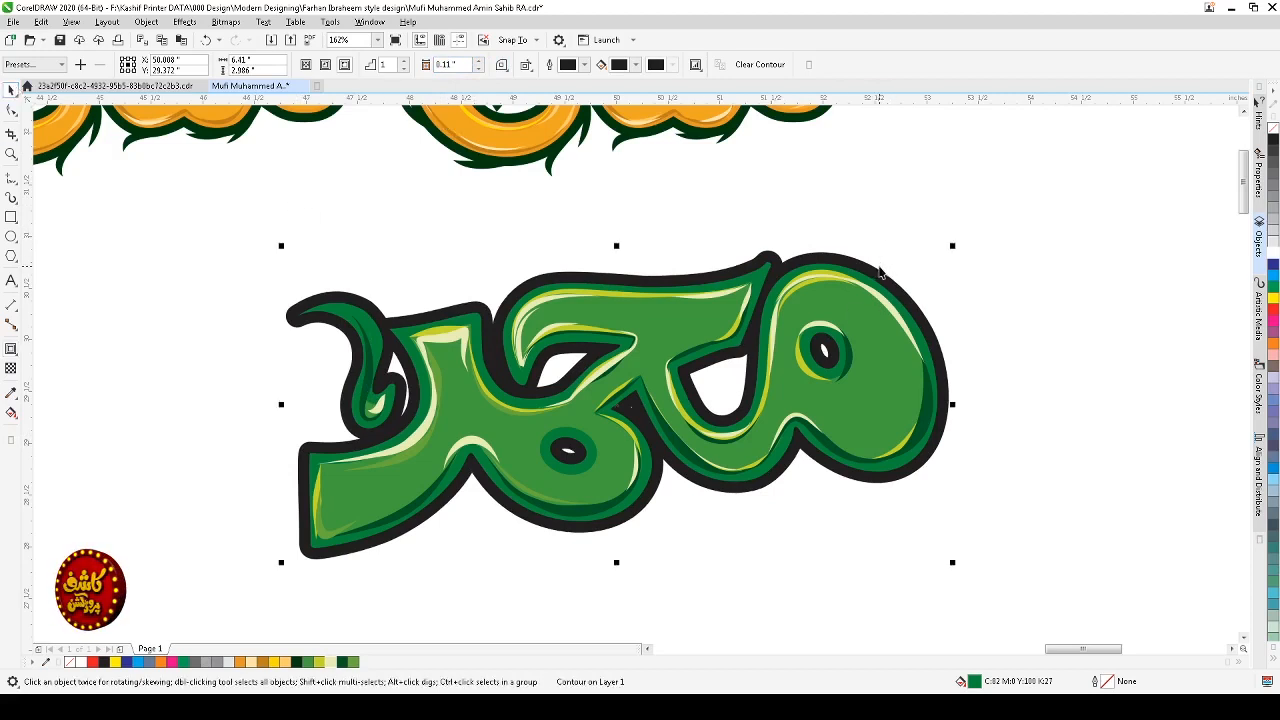
key("ctrl+k")
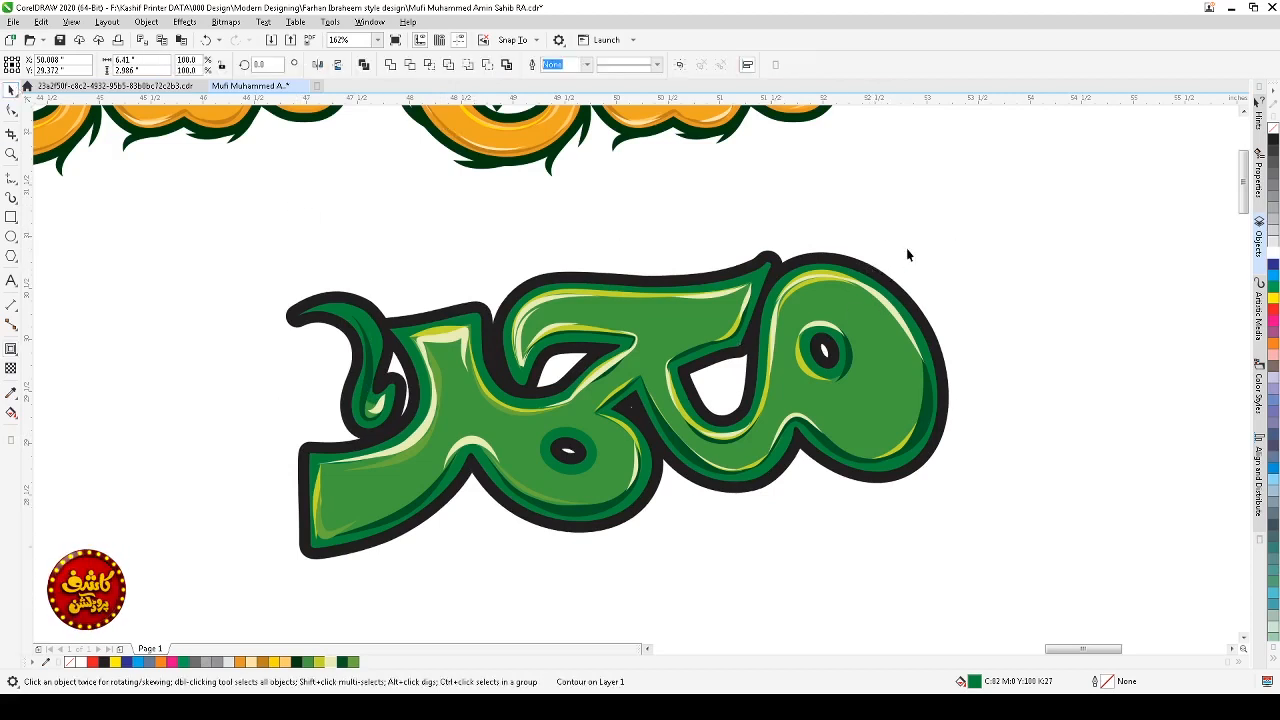
left_click(907, 250)
left_click_drag(869, 268, 888, 267)
key("ctrl+z")
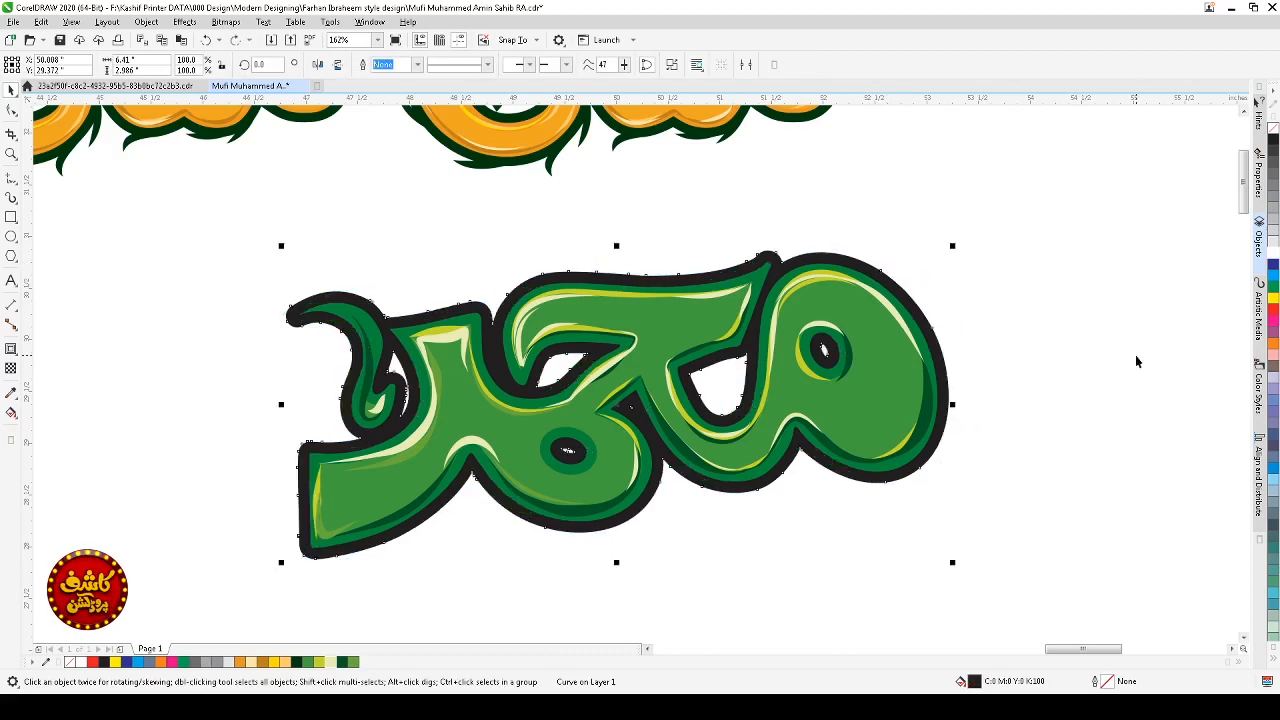
Step: Fill the separated outer contour shape with dark purple
double_click(976, 684)
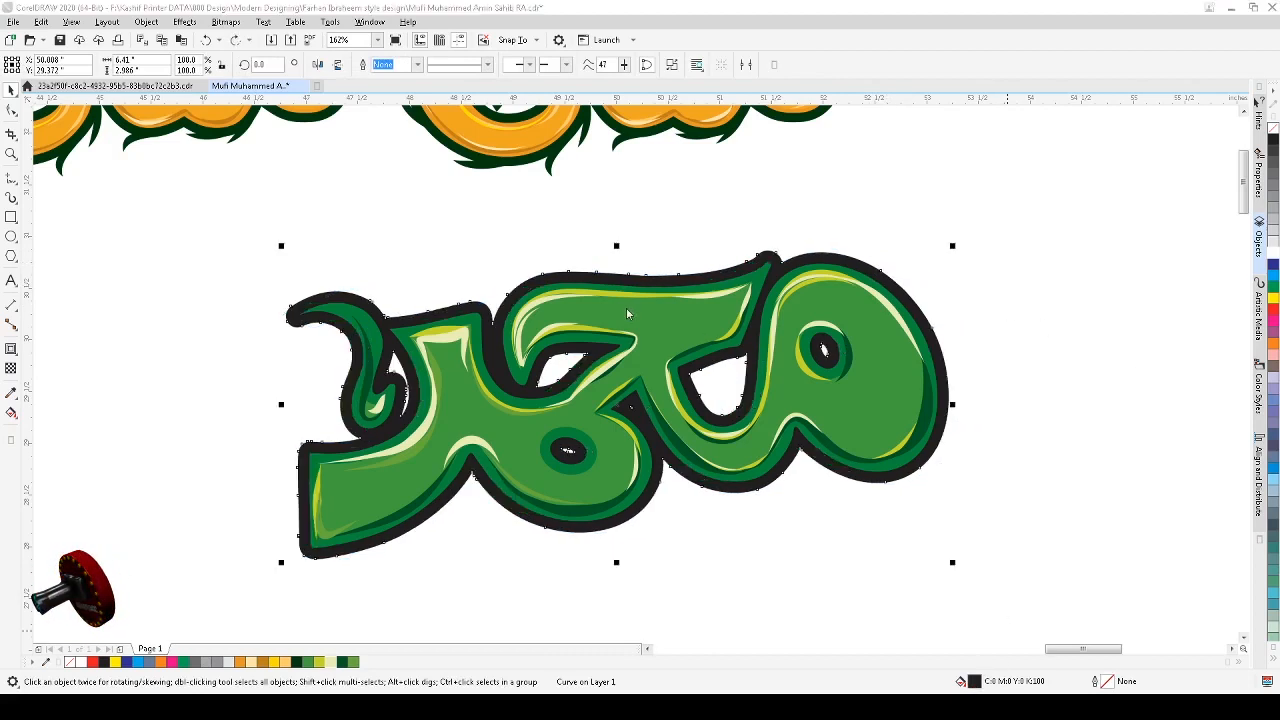
key("Tab")
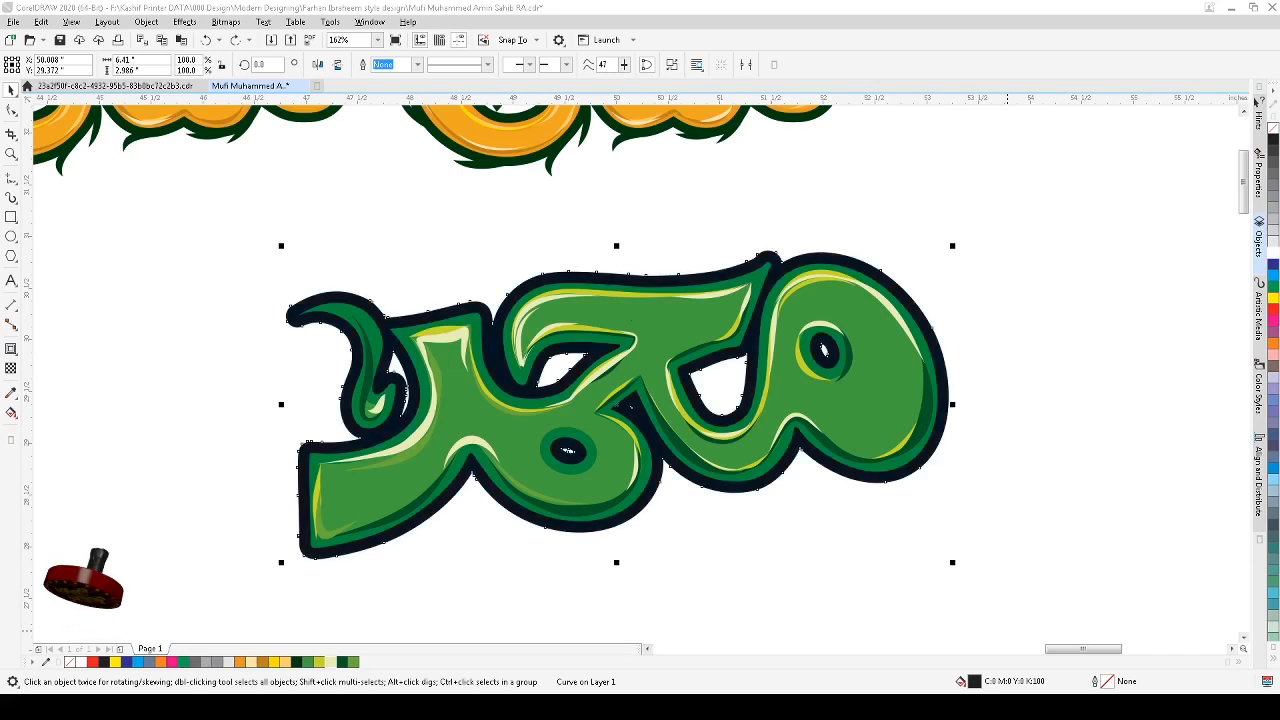
key("Tab")
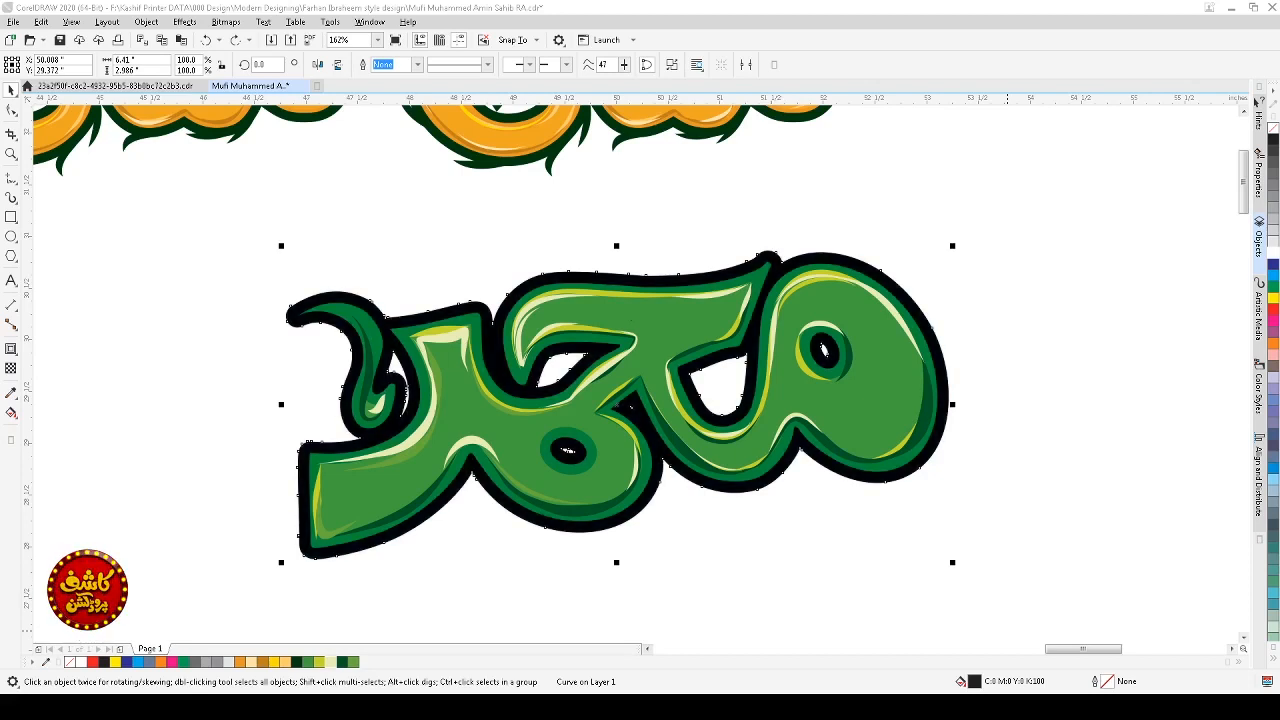
key("Tab")
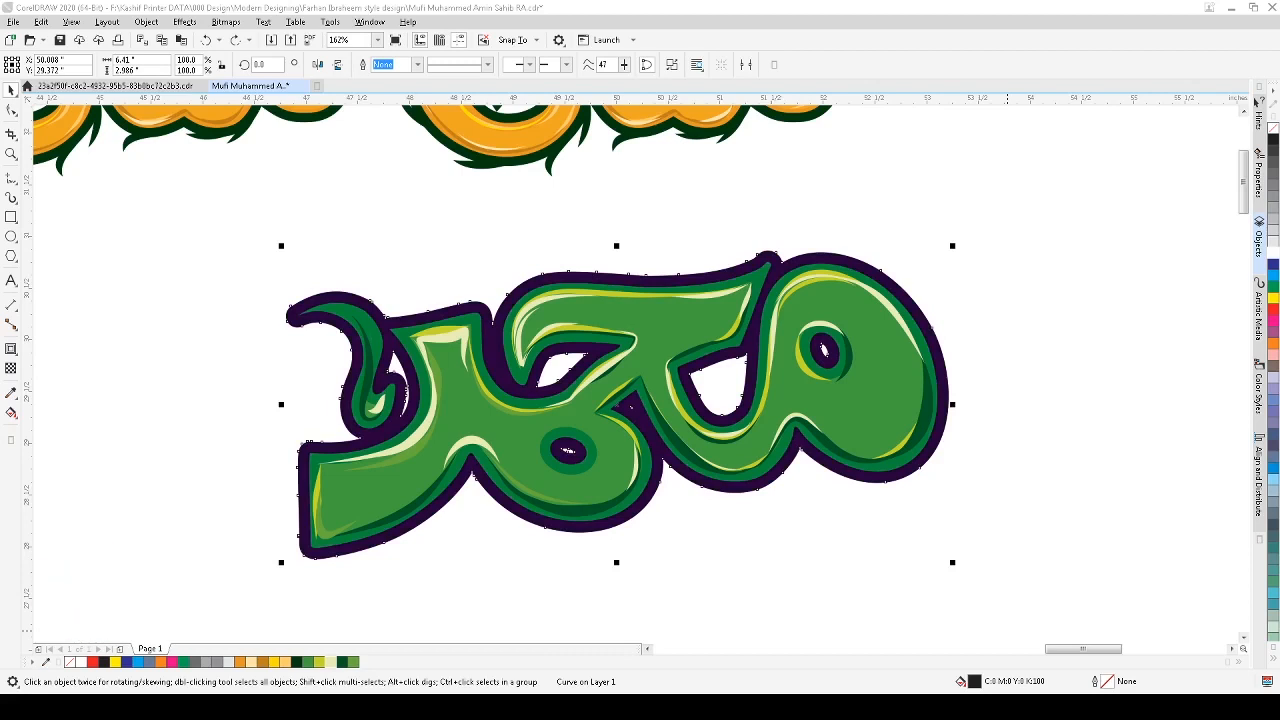
key("Return")
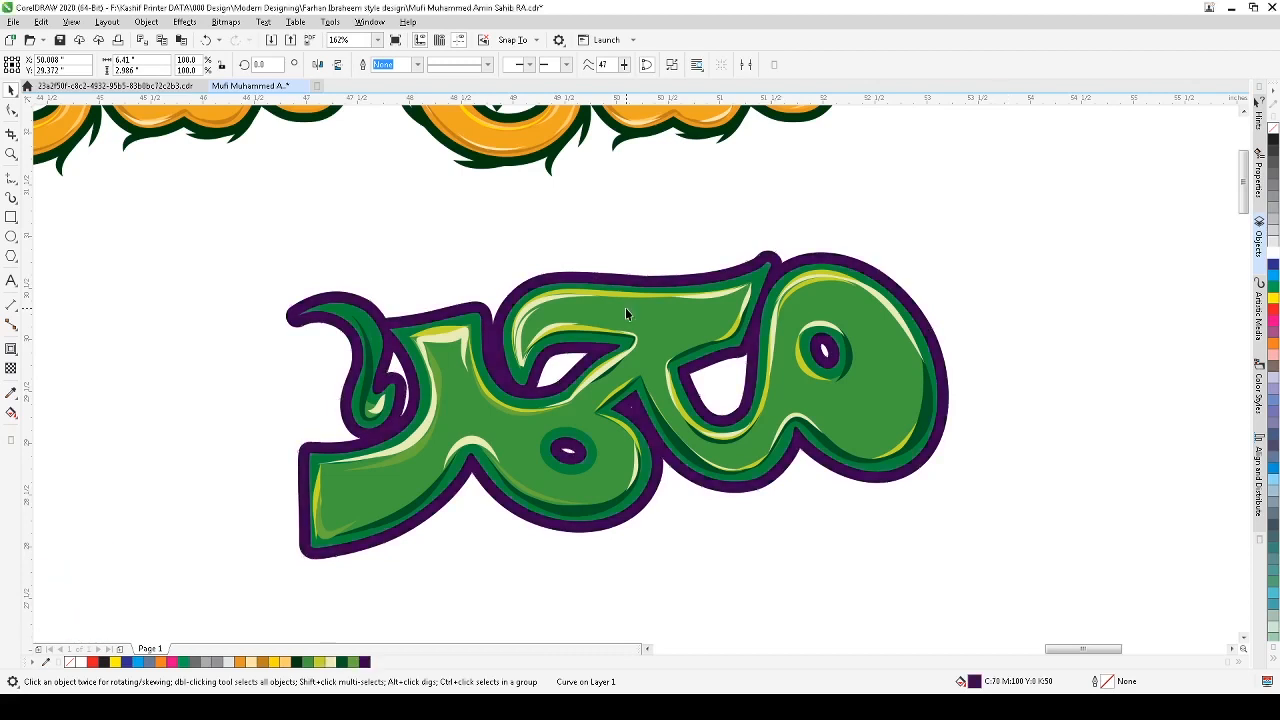
Step: Save the document
left_click(986, 234)
scroll(986, 257, "down", 2)
key("z")
left_click_drag(1023, 177, 634, 371)
left_click(1023, 289)
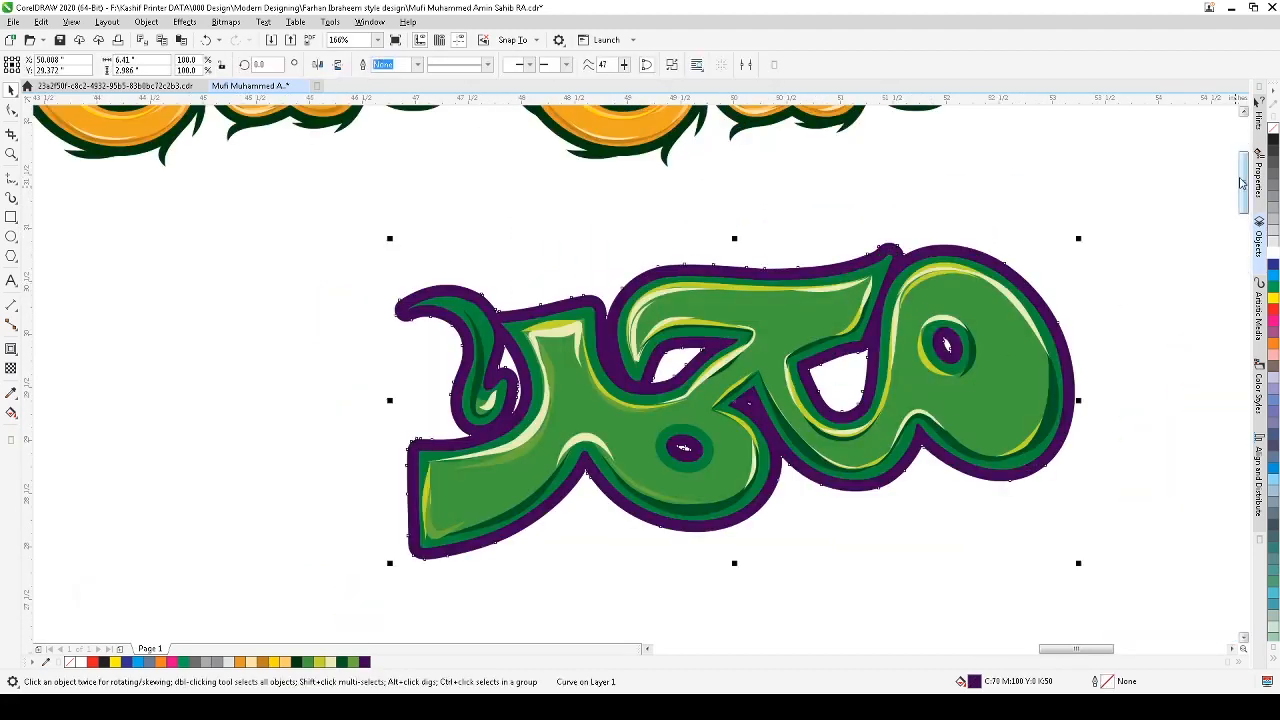
left_click(1157, 187)
scroll(1157, 187, "down", 2)
key("z")
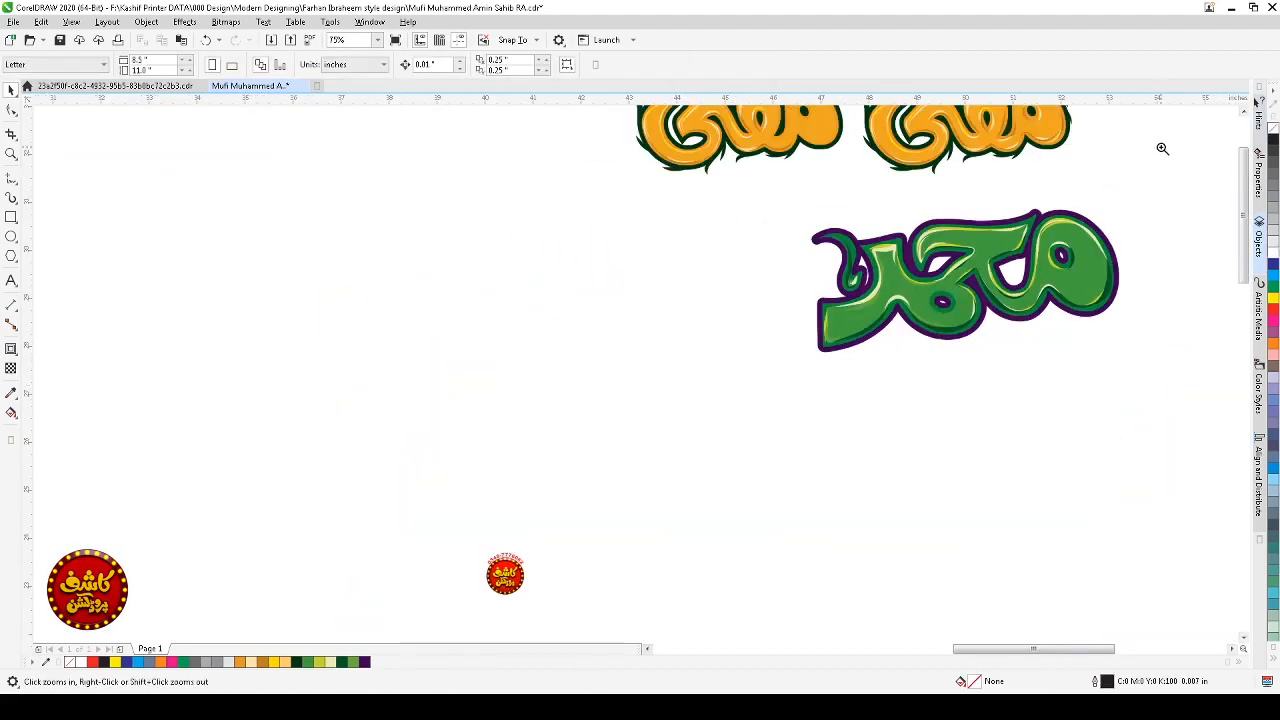
left_click_drag(1160, 146, 700, 380)
right_click(715, 488)
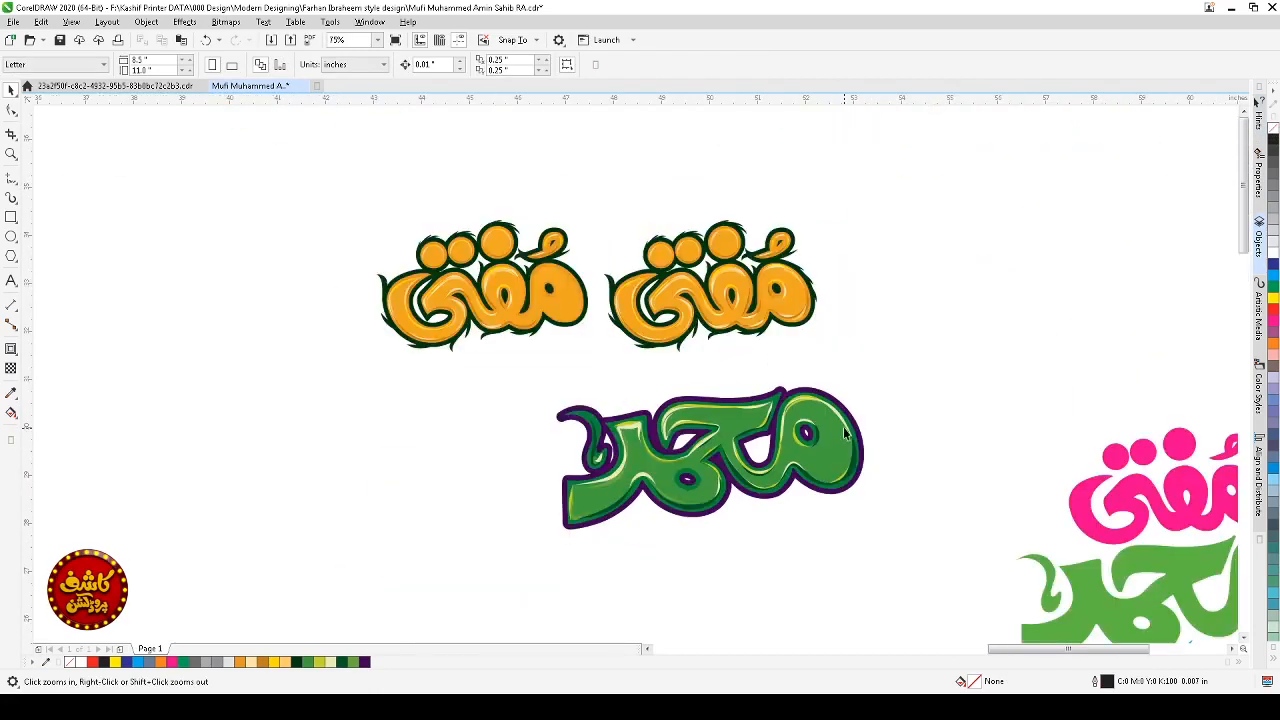
left_click(902, 310)
right_click(455, 326)
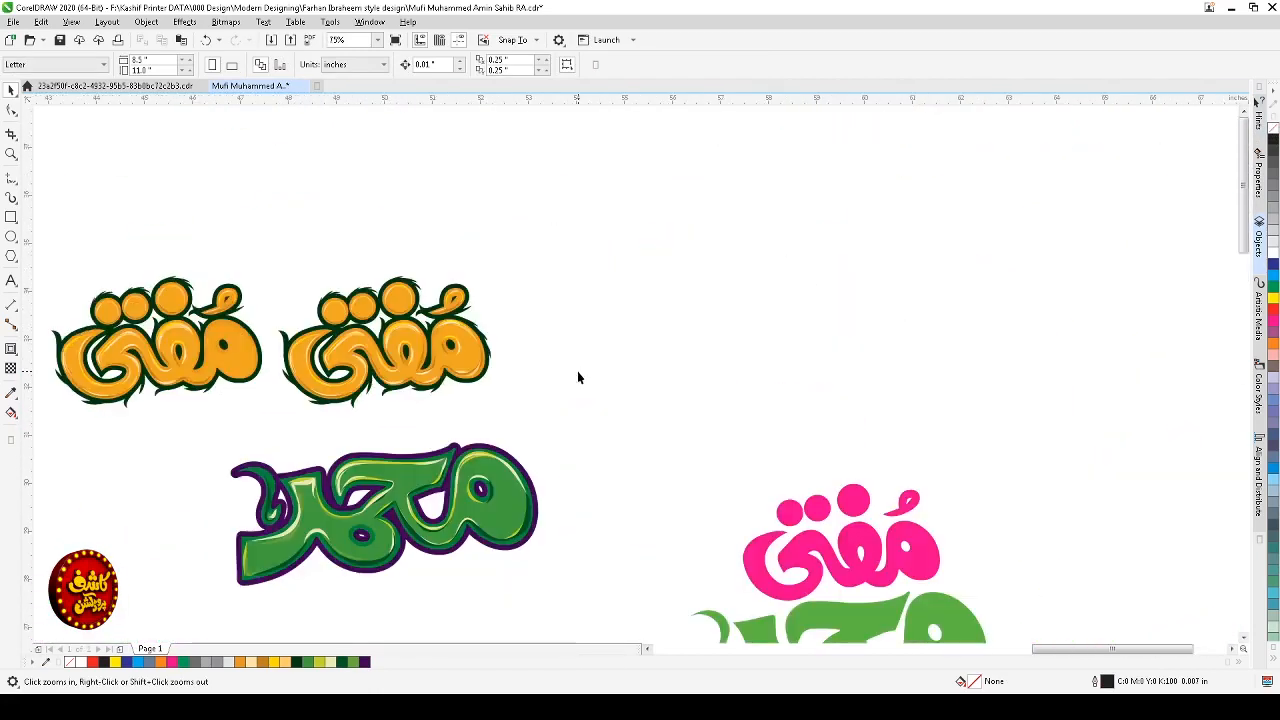
right_click(580, 368)
left_click_drag(591, 351, 457, 503)
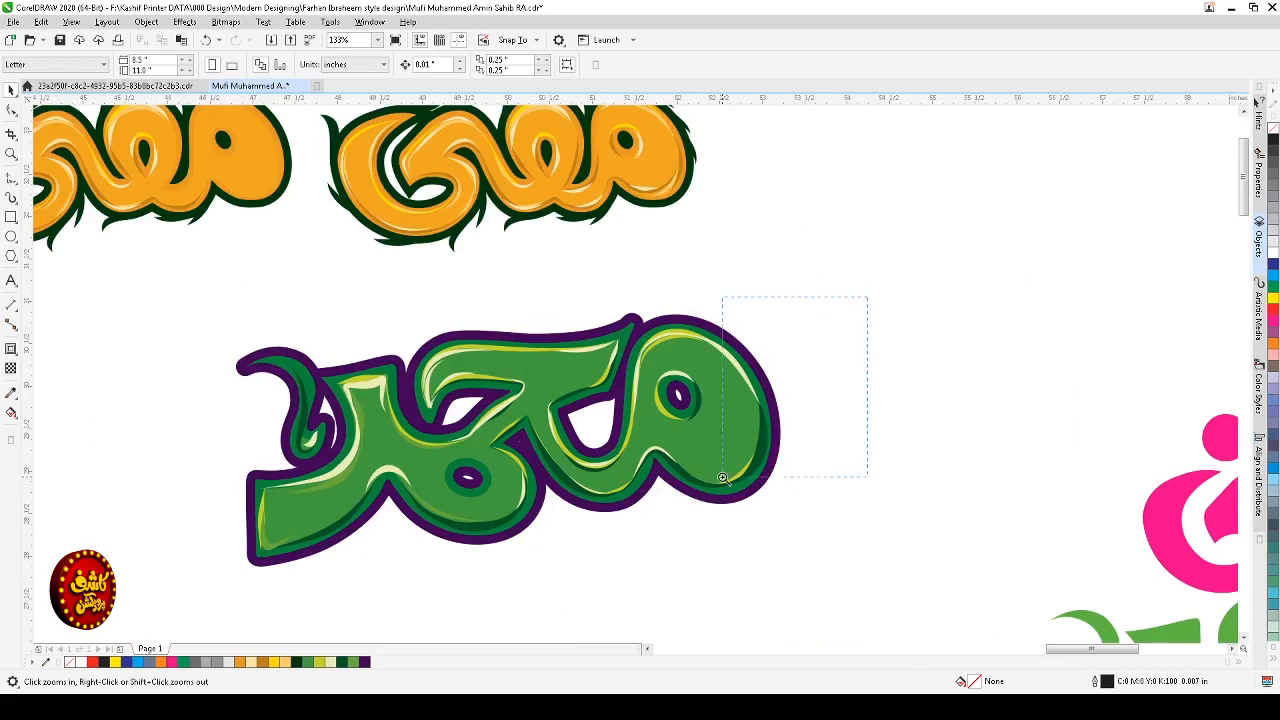
left_click_drag(722, 478, 505, 513)
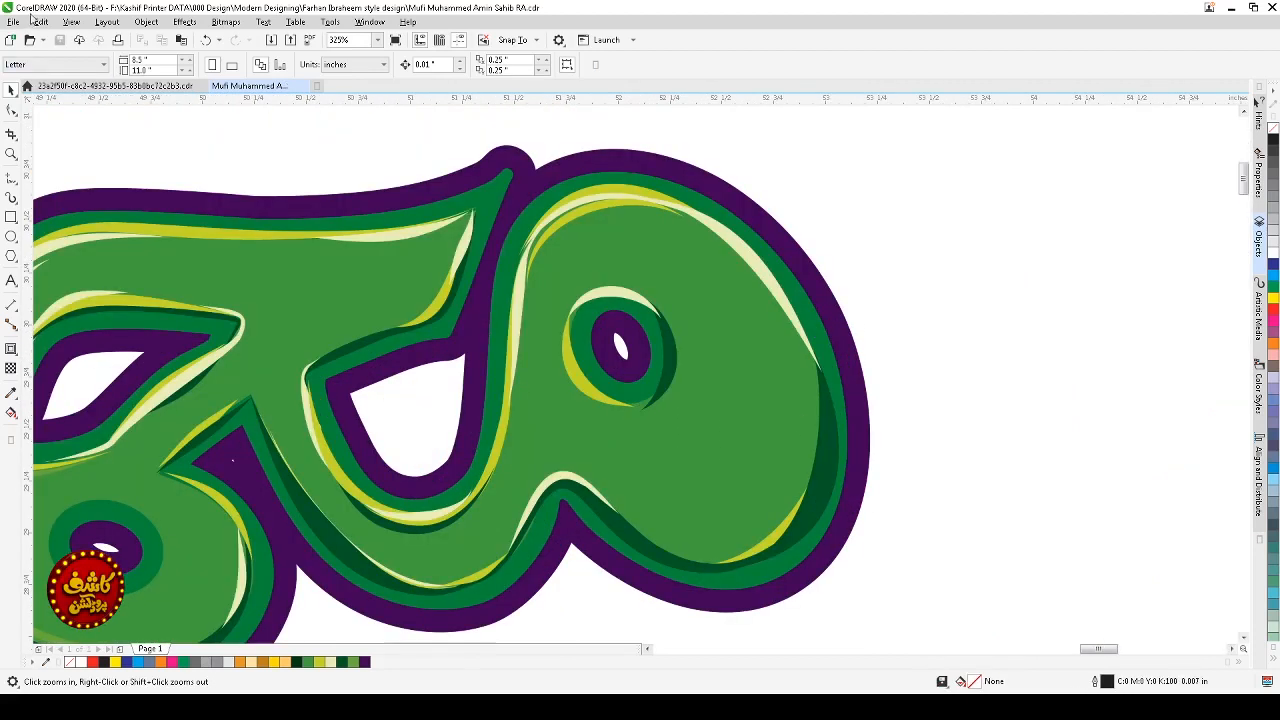
left_click(59, 42)
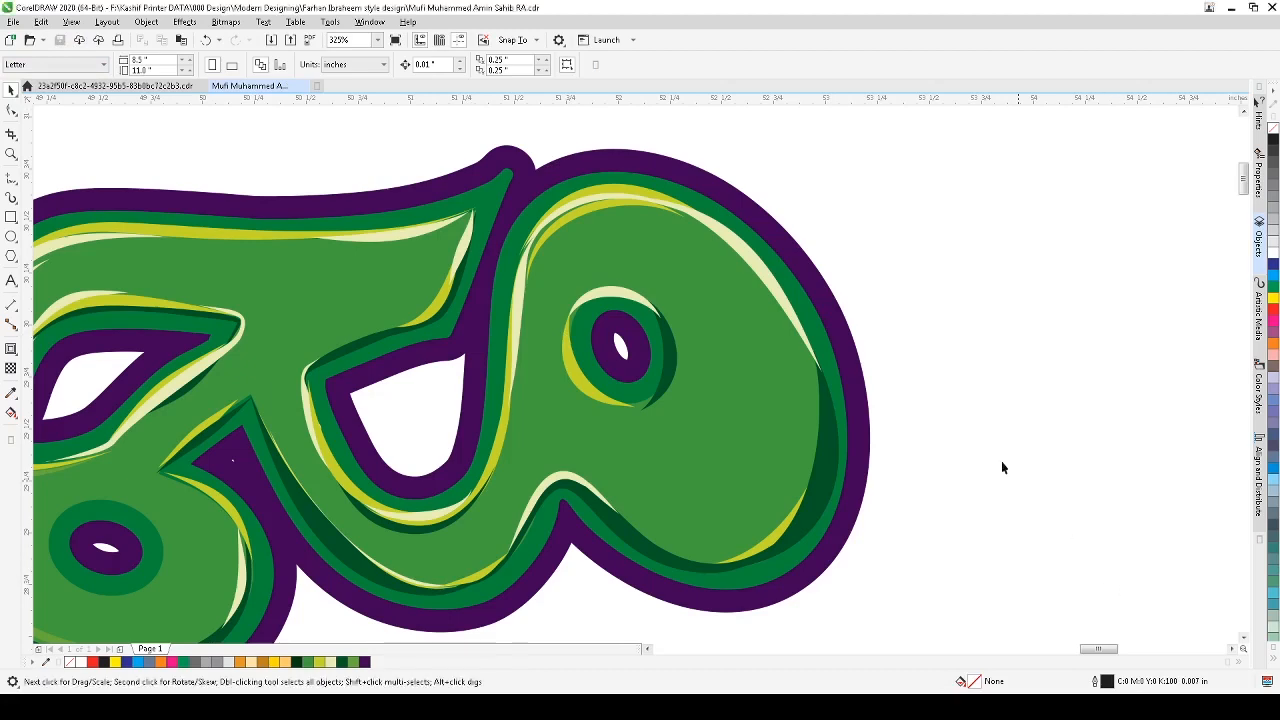
Step: Draw a hooked curve with the 3-Point Curve tool extending outward from the lettering's upper-right outline
scroll(819, 285, "down", 1)
key("F2")
left_click_drag(678, 166, 858, 490)
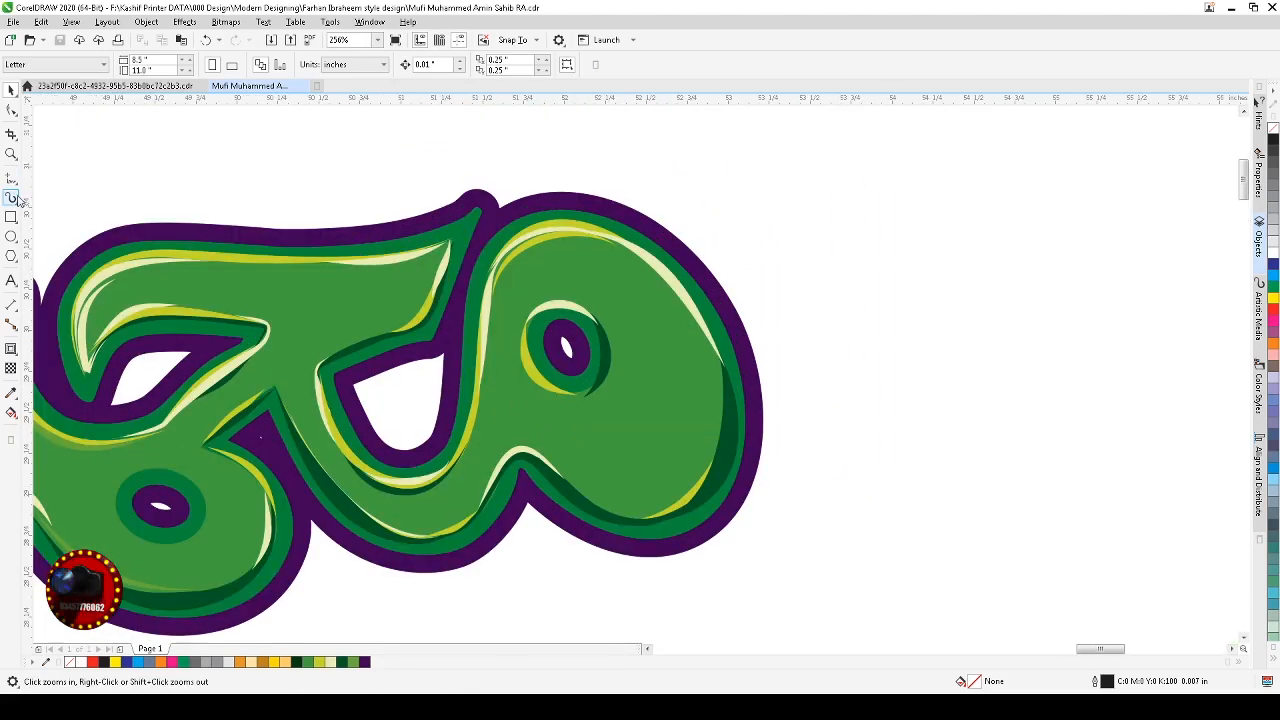
left_click(69, 272)
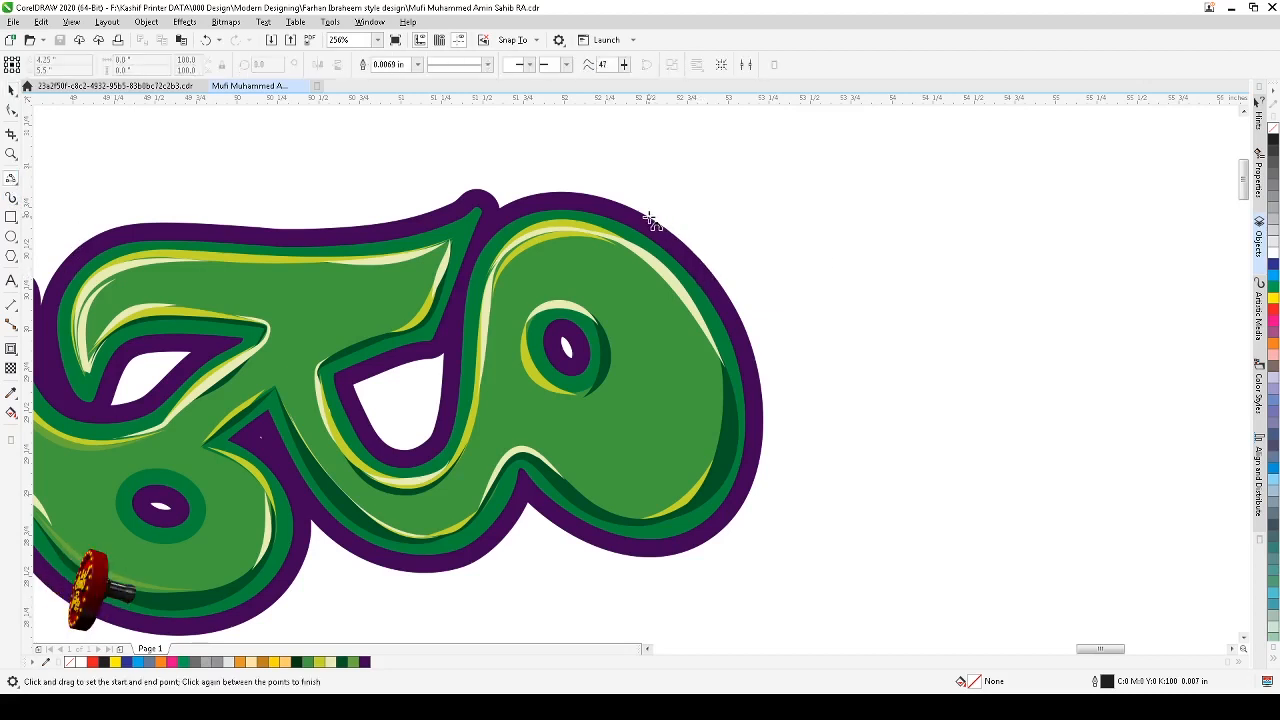
left_click_drag(637, 217, 718, 233)
left_click(727, 264)
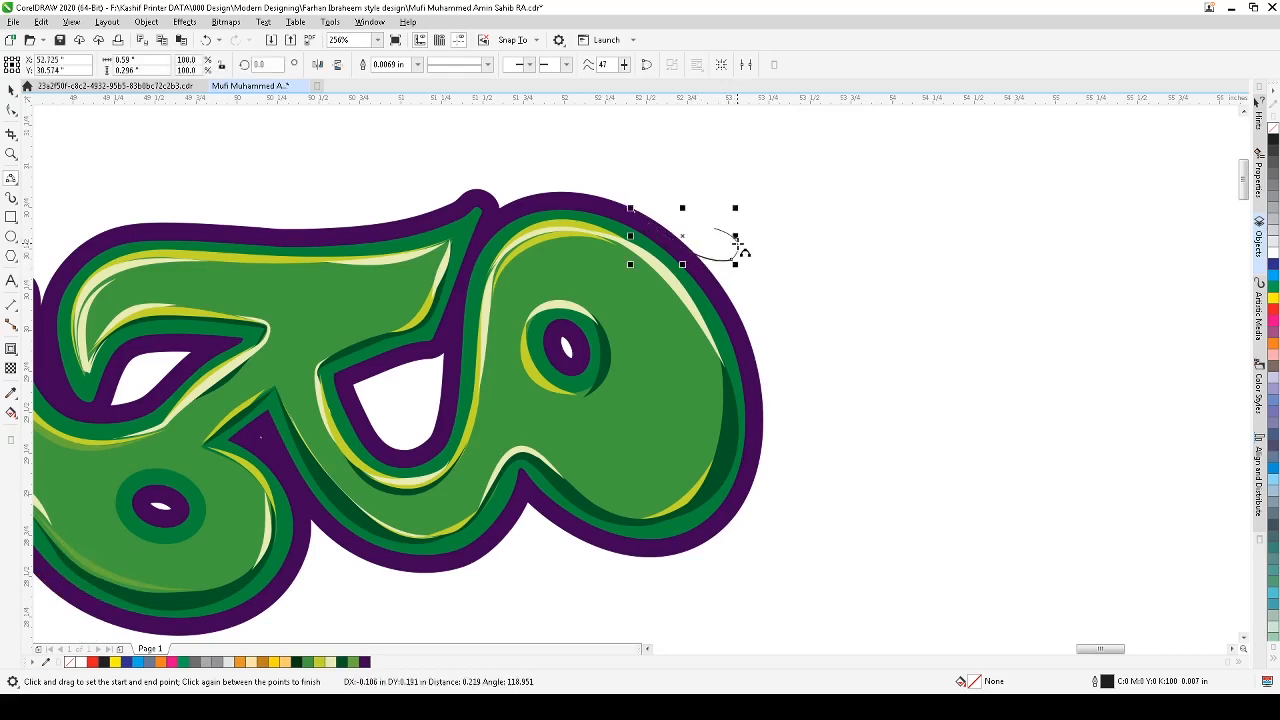
key("ctrl+z")
left_click_drag(735, 264, 735, 238)
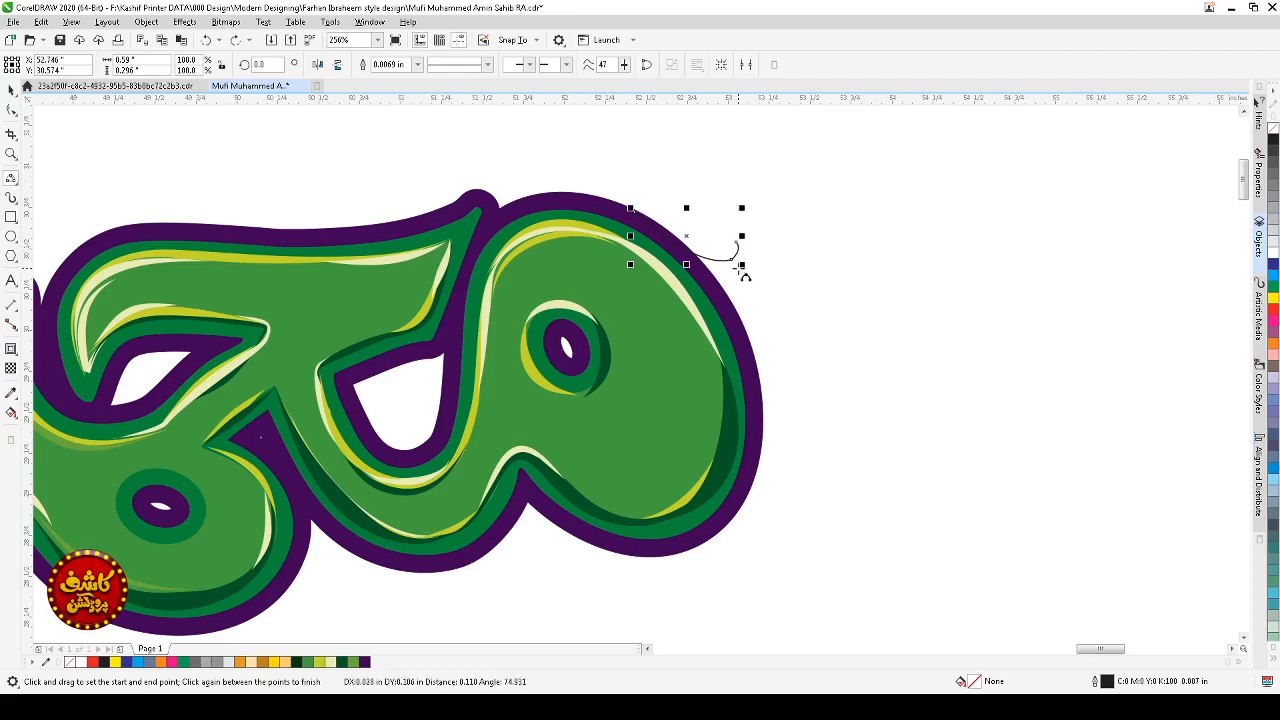
left_click(740, 258)
Step: Reshape the hooked curve with the Shape tool, deleting a middle node and bending its handles, then reposition it
left_click(11, 111)
left_click_drag(758, 252, 715, 286)
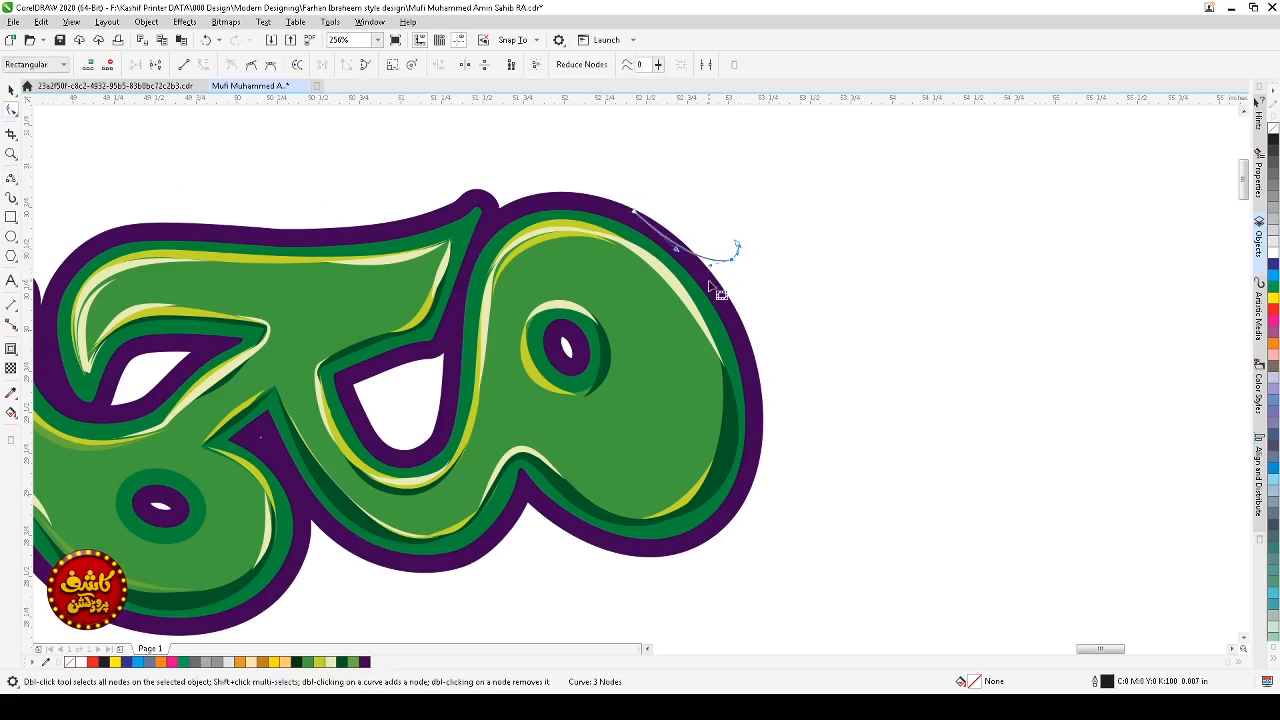
key("Delete")
left_click_drag(660, 199, 652, 256)
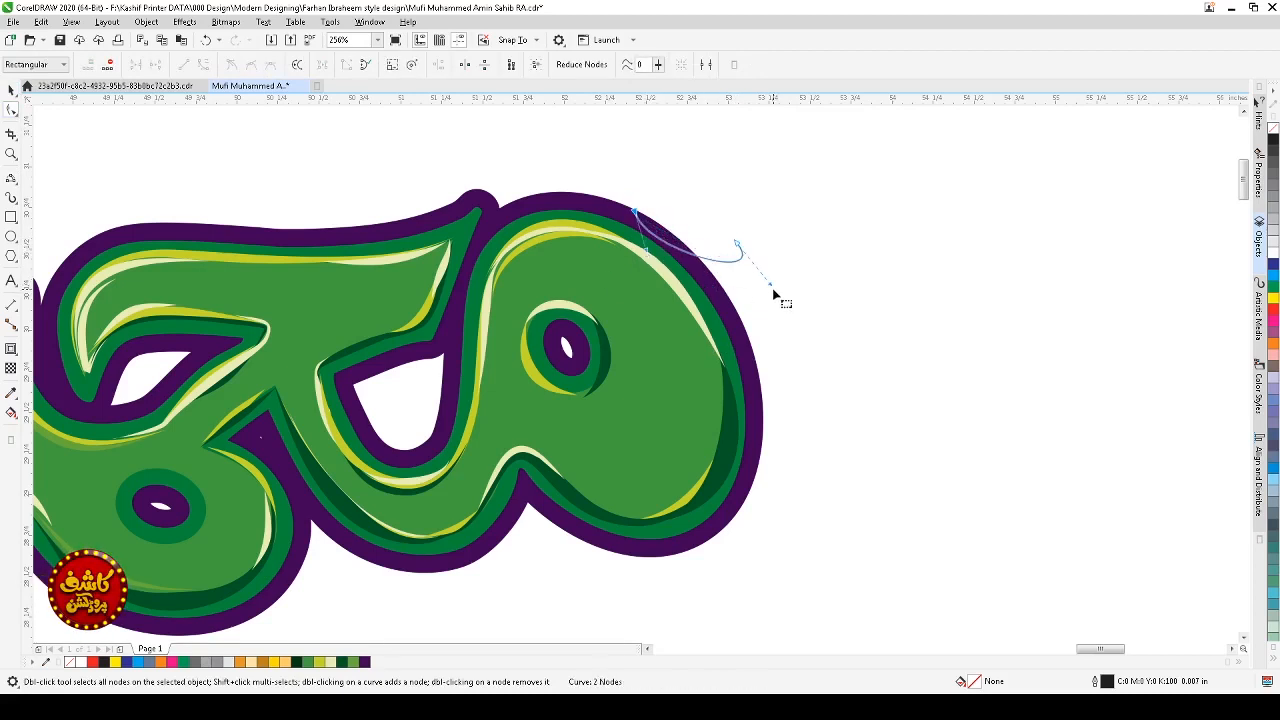
left_click_drag(770, 290, 737, 283)
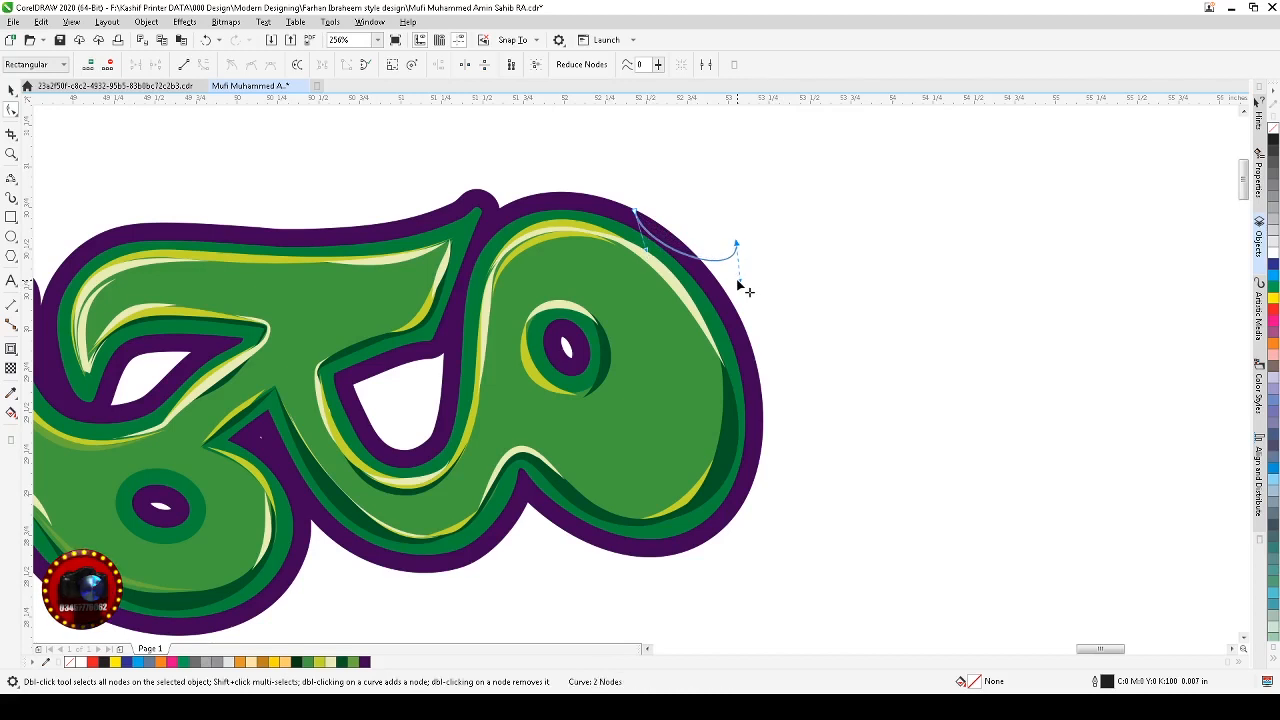
left_click_drag(646, 251, 654, 250)
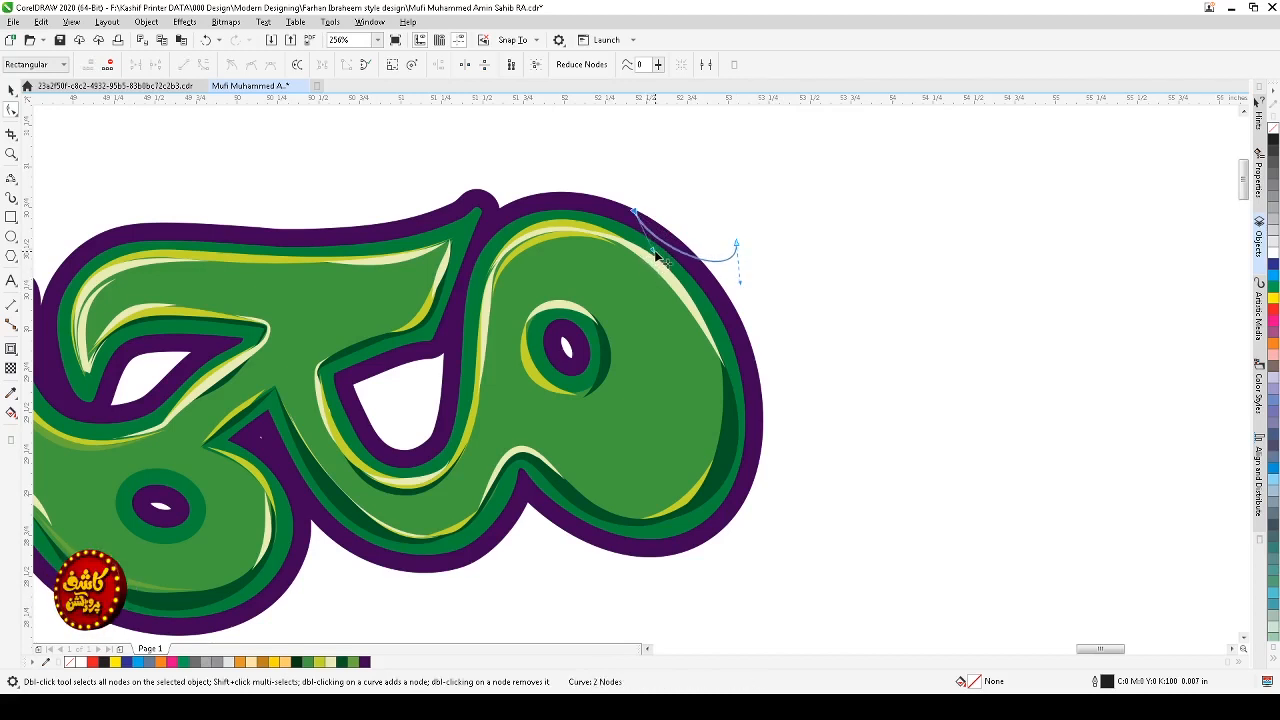
key("space")
left_click(720, 261)
left_click_drag(741, 268, 703, 246)
left_click(731, 279)
left_click(733, 238)
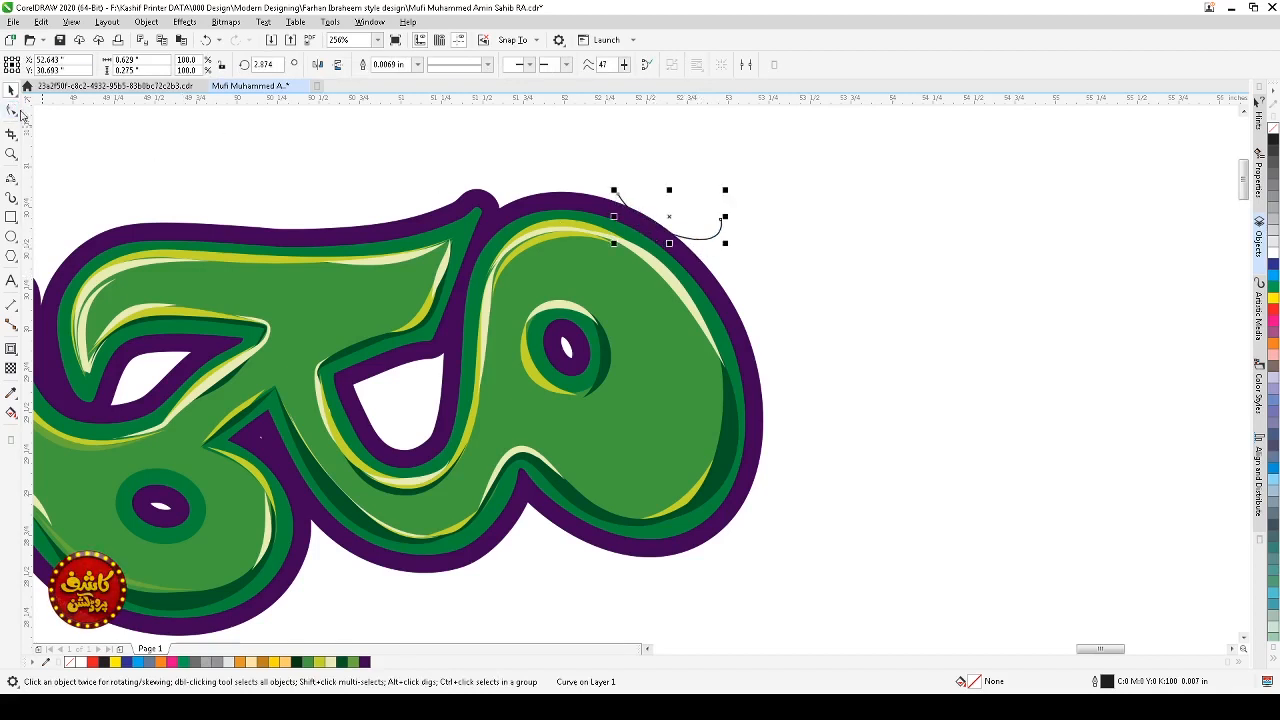
Step: Shorten the hooked curve by removing its starting node with the Shape tool
left_click(18, 112)
double_click(655, 230)
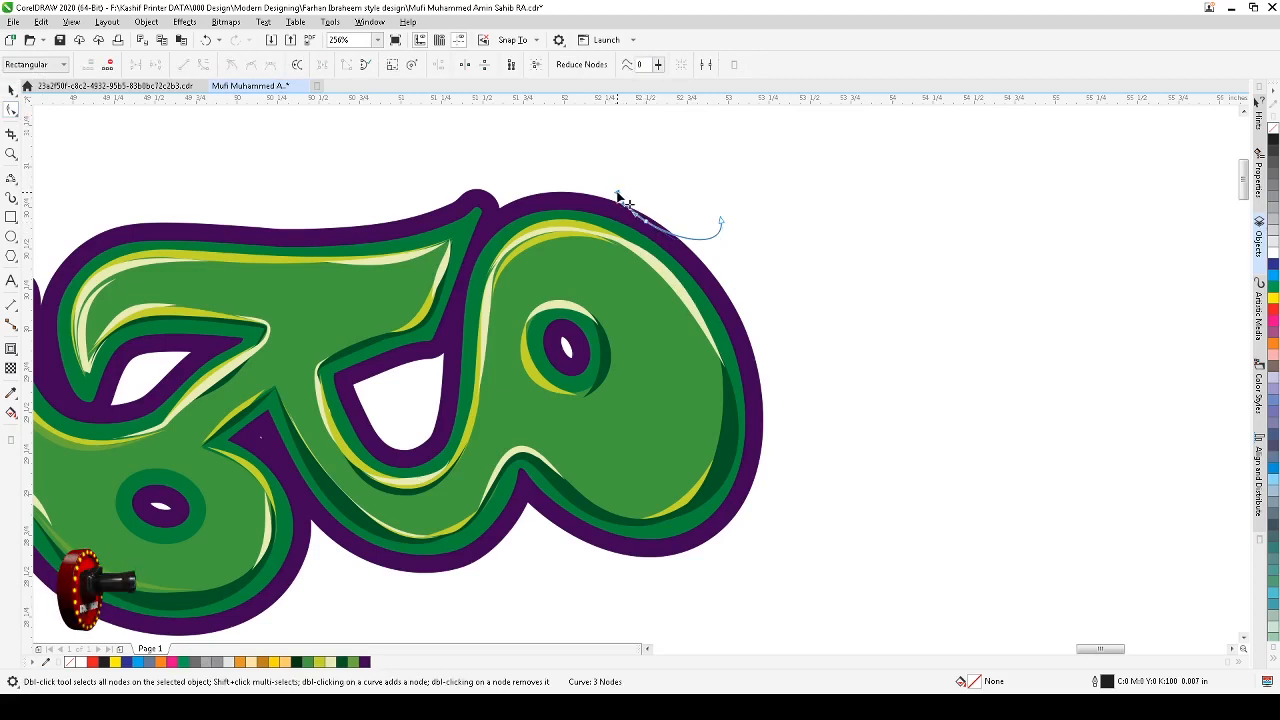
double_click(618, 196)
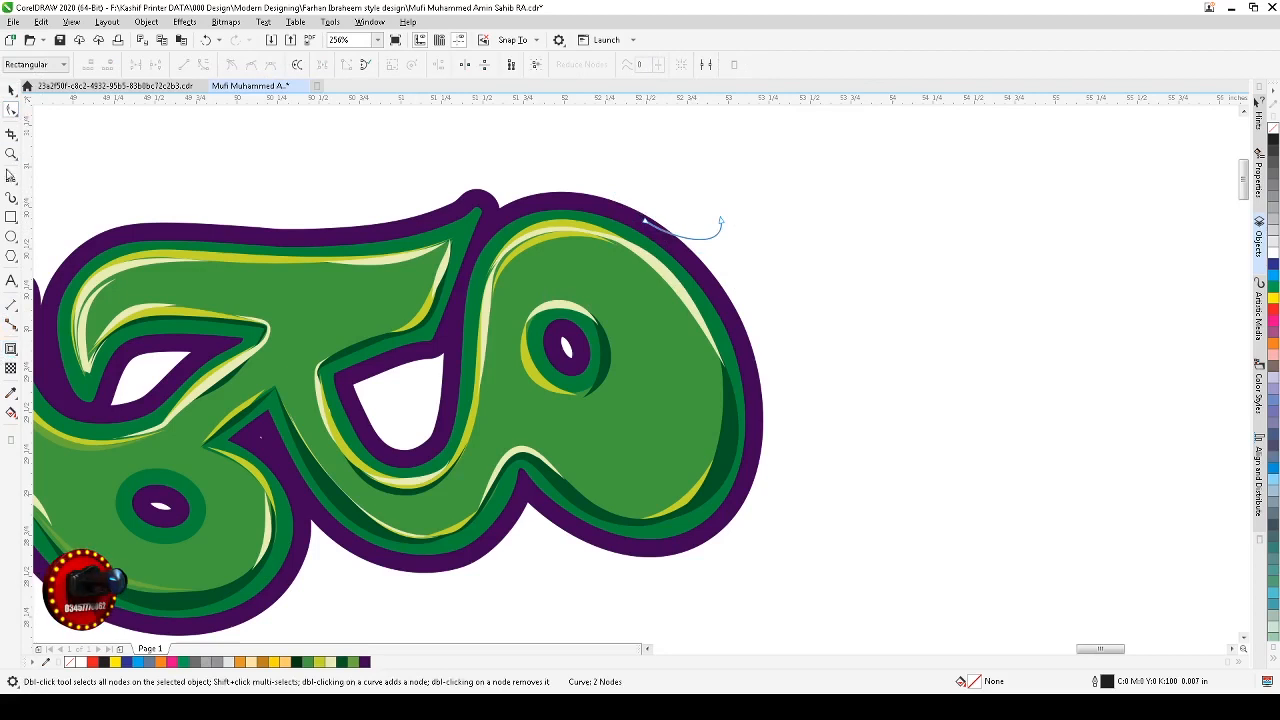
Step: Draw a second 3-Point curve from the hook's tip back toward the outline, below the first curve
left_click(9, 174)
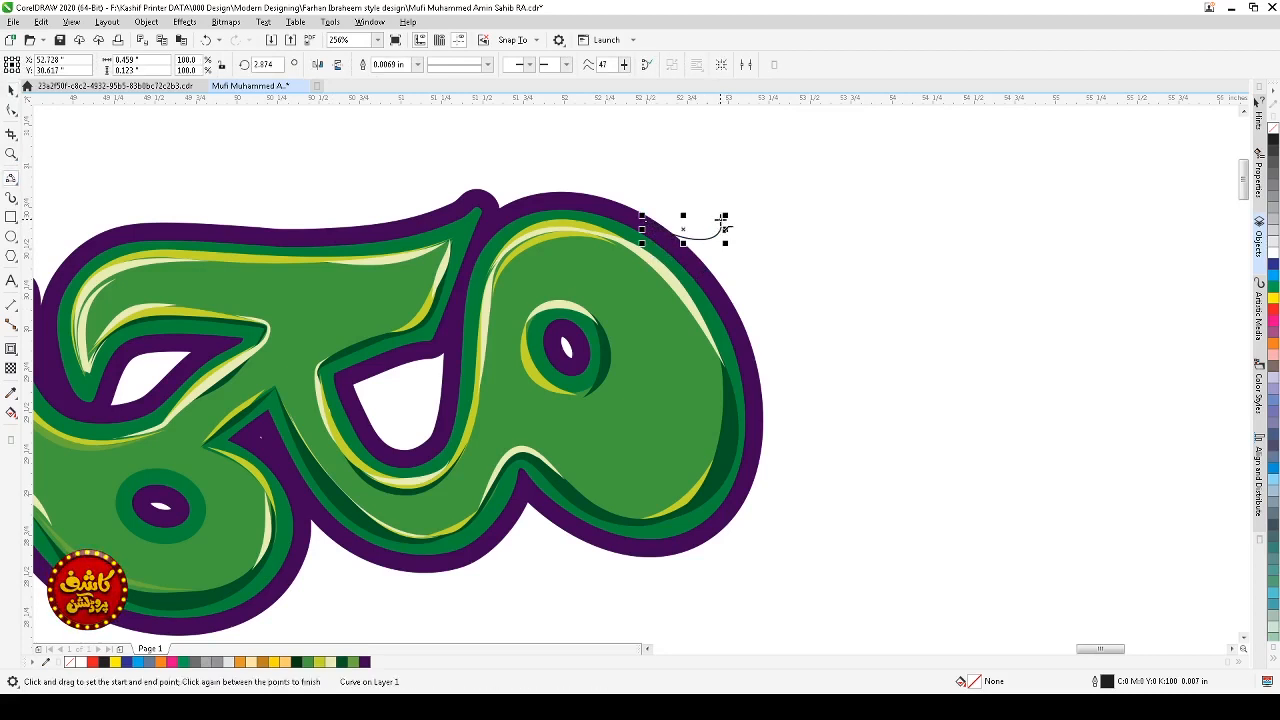
left_click_drag(723, 225, 652, 237)
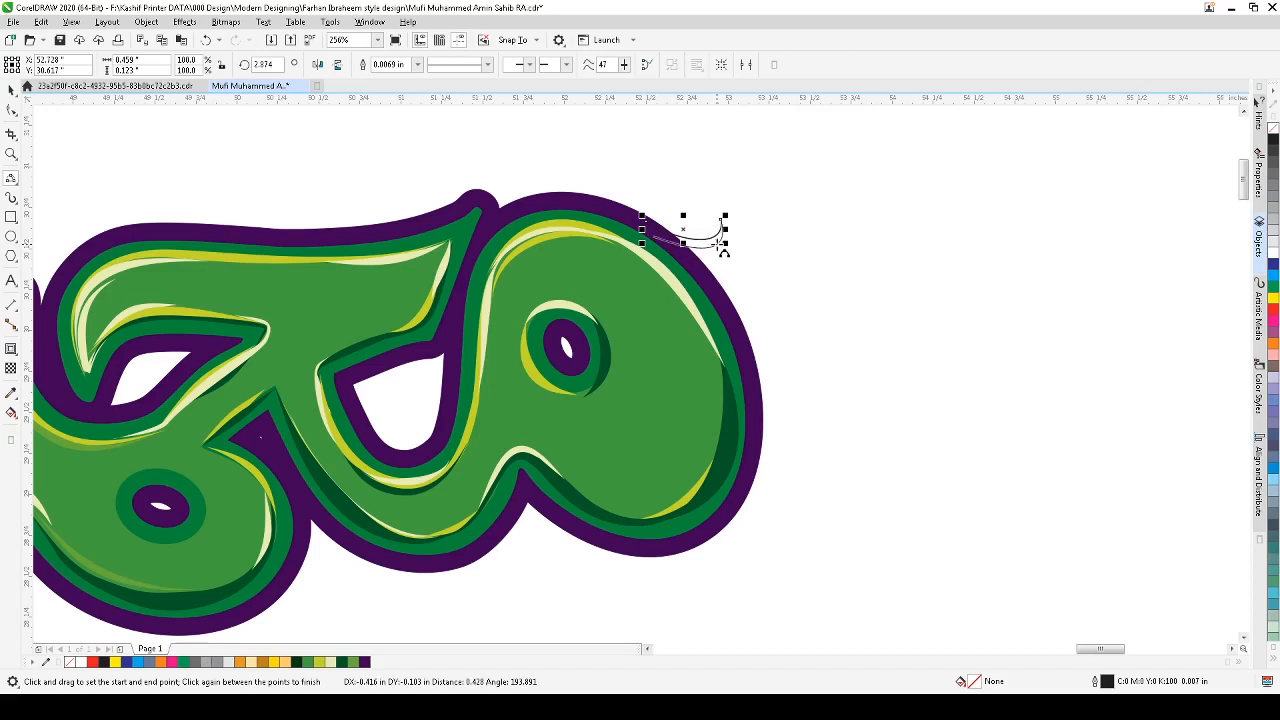
left_click(721, 246)
key("space")
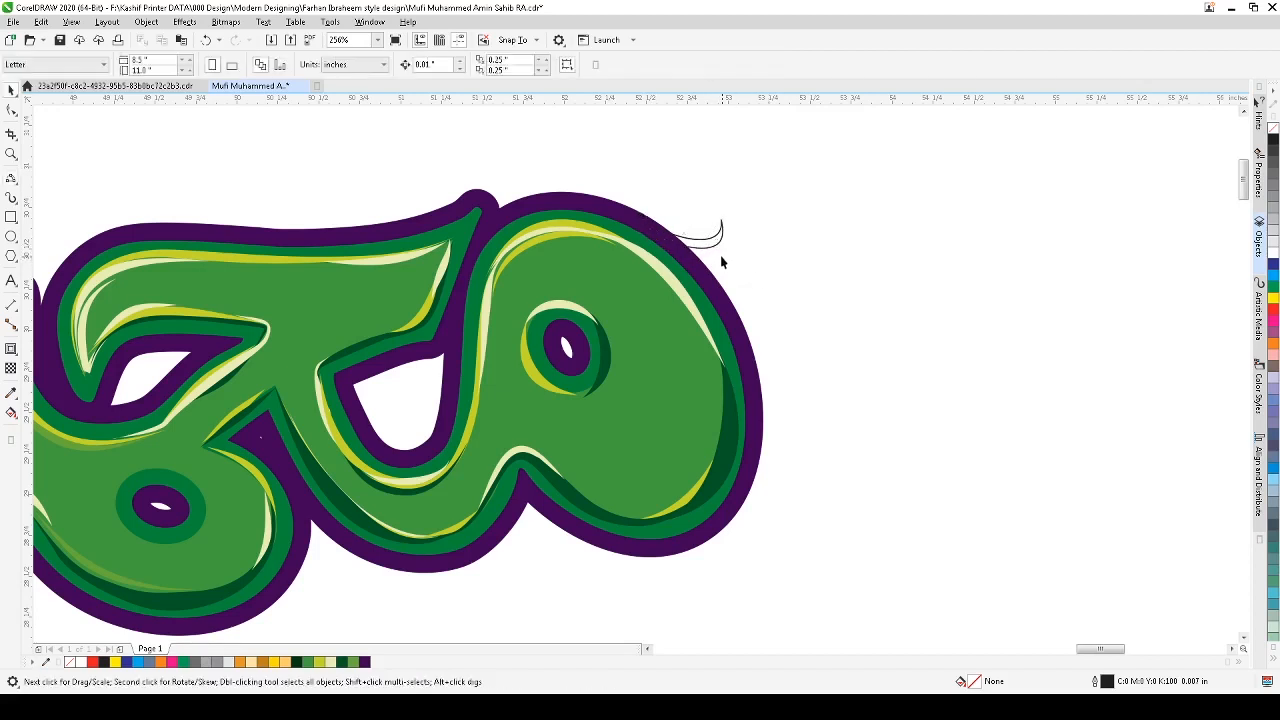
left_click(718, 251)
Step: Bend the second curve's handles with the Shape tool to widen the crescent-shaped swash
key("z")
left_click_drag(800, 206, 495, 348)
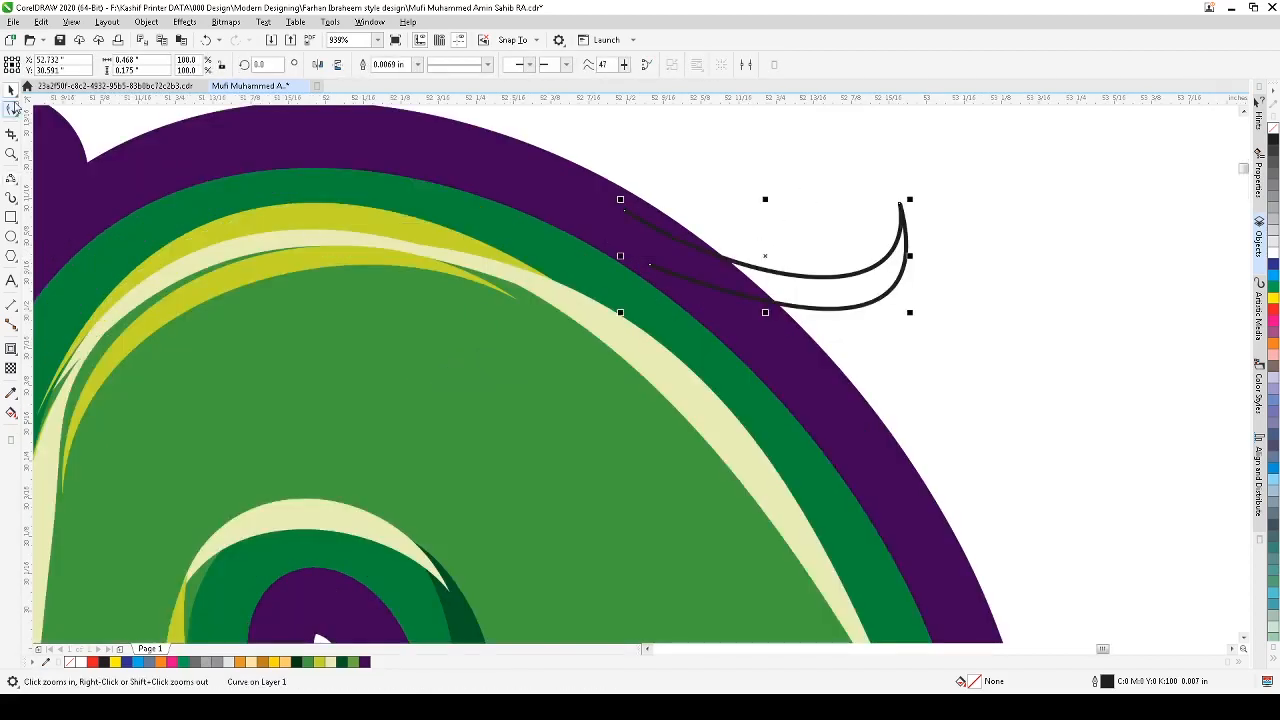
left_click(12, 108)
left_click(900, 205)
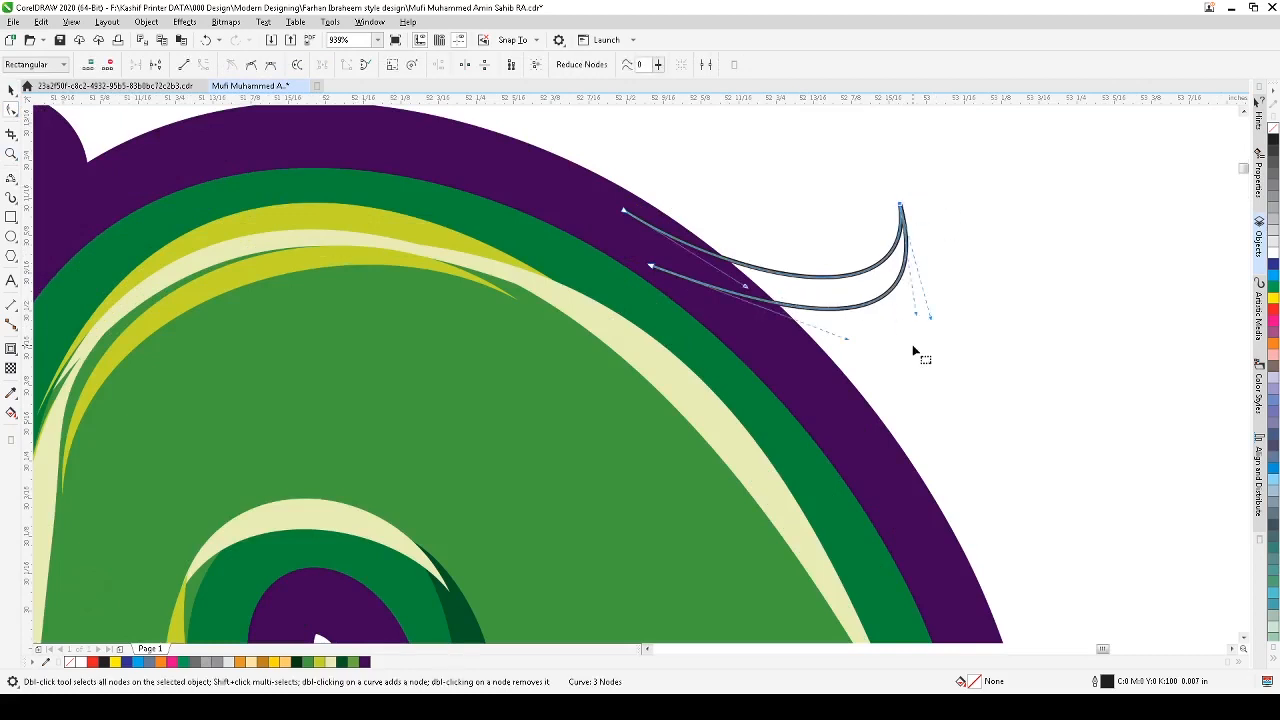
left_click_drag(930, 321, 978, 338)
left_click_drag(845, 345, 797, 381)
Step: Select the swash curves, adjust their position and rotate them slightly along the purple outline
key("space")
left_click(994, 335)
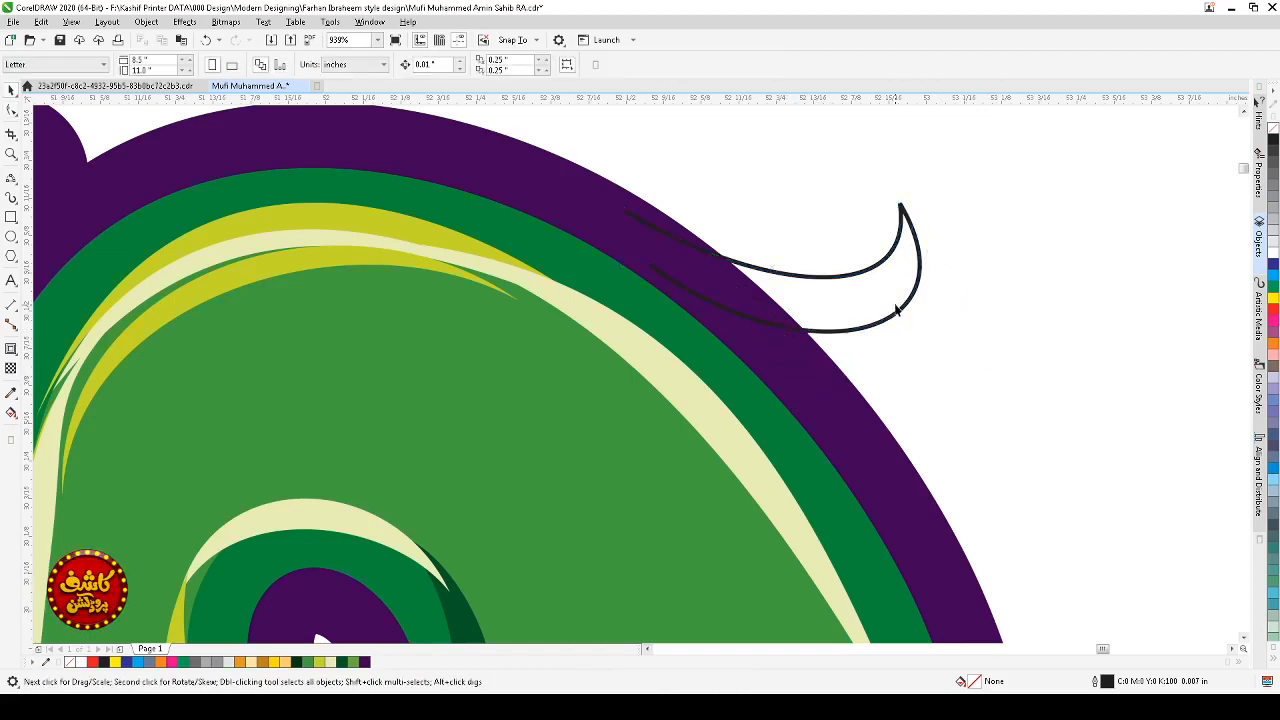
left_click(902, 305)
left_click(908, 297)
left_click_drag(927, 199, 934, 223)
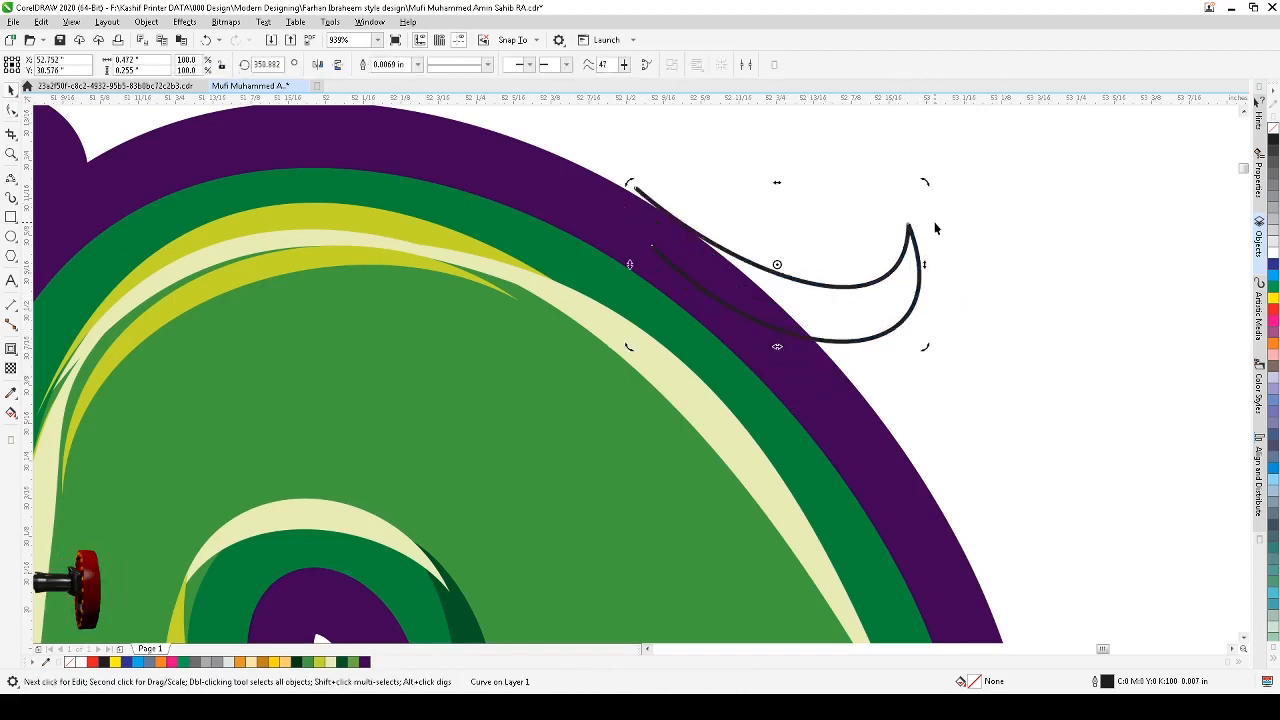
left_click(934, 224)
left_click(916, 257)
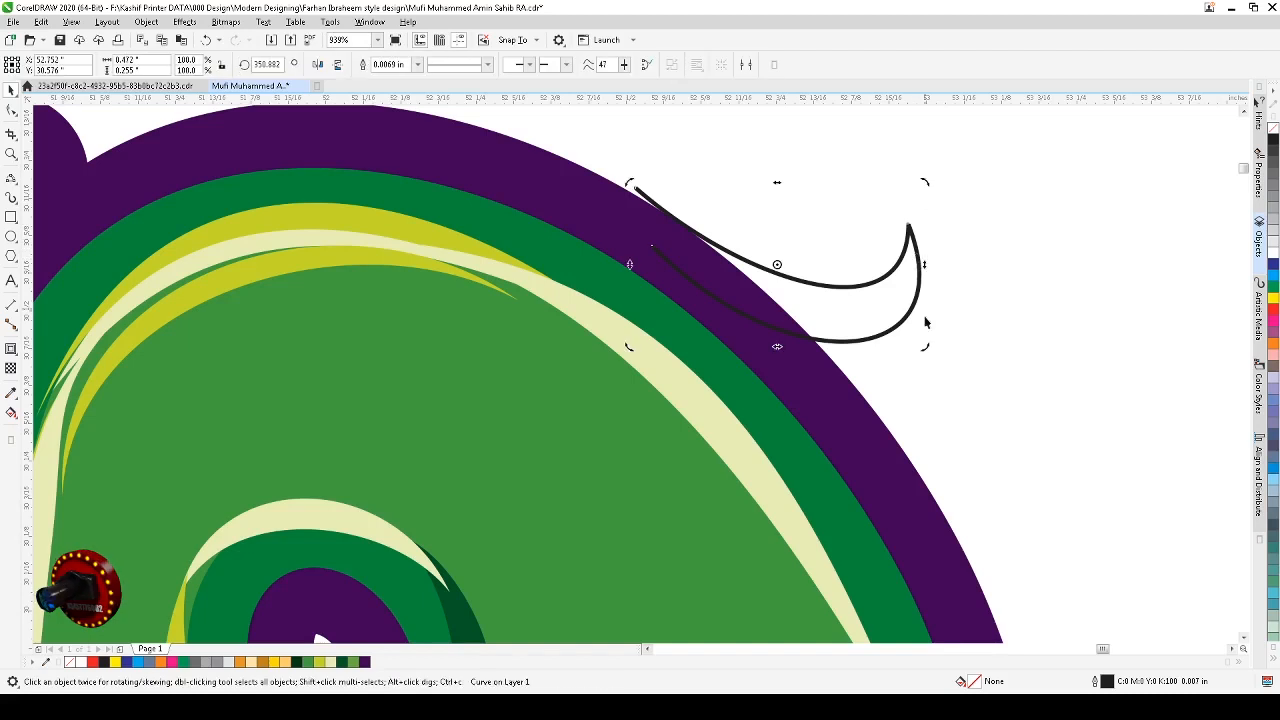
left_click(916, 257)
left_click_drag(922, 342, 937, 336)
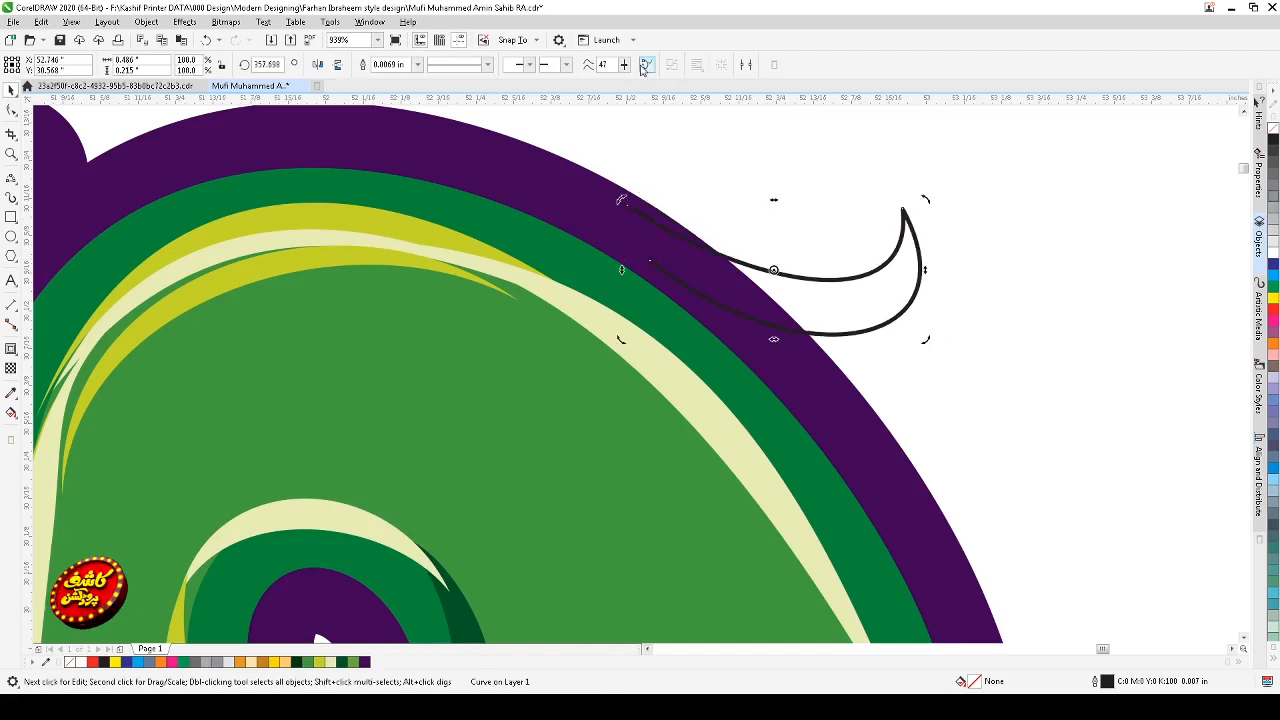
Step: Fill the crescent swash with the dark purple swatch and remove its outline
key("F10")
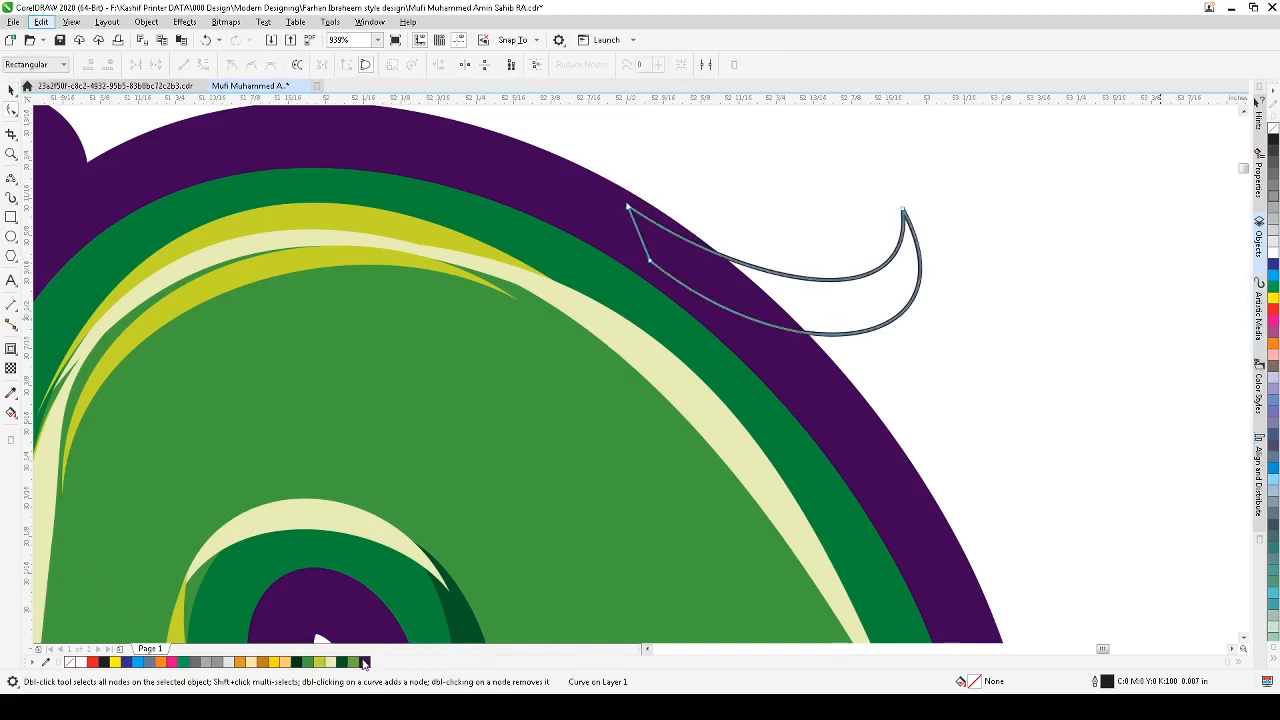
left_click(365, 663)
right_click(1273, 129)
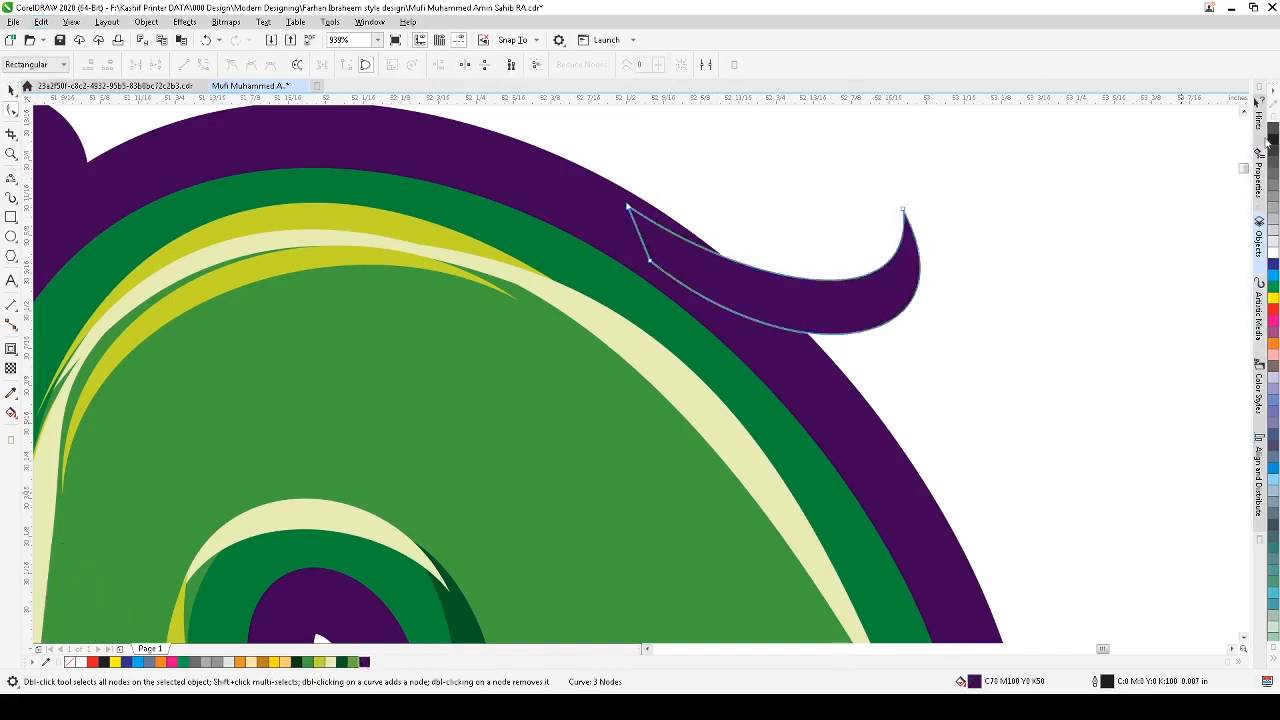
Step: Rotate the purple swash slightly so it sits along the outer contour
key("space")
left_click(1059, 264)
scroll(1059, 272, "down", 3)
key("F2")
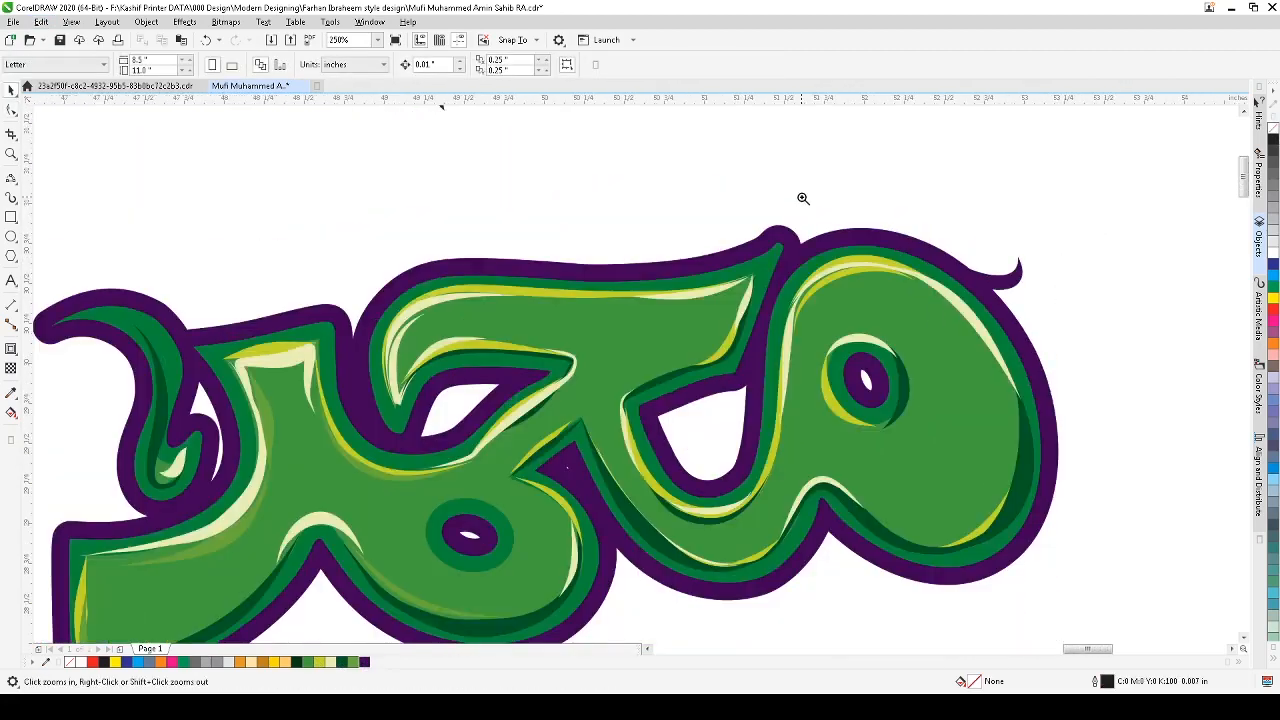
left_click_drag(803, 197, 1095, 398)
key("space")
left_click(745, 326)
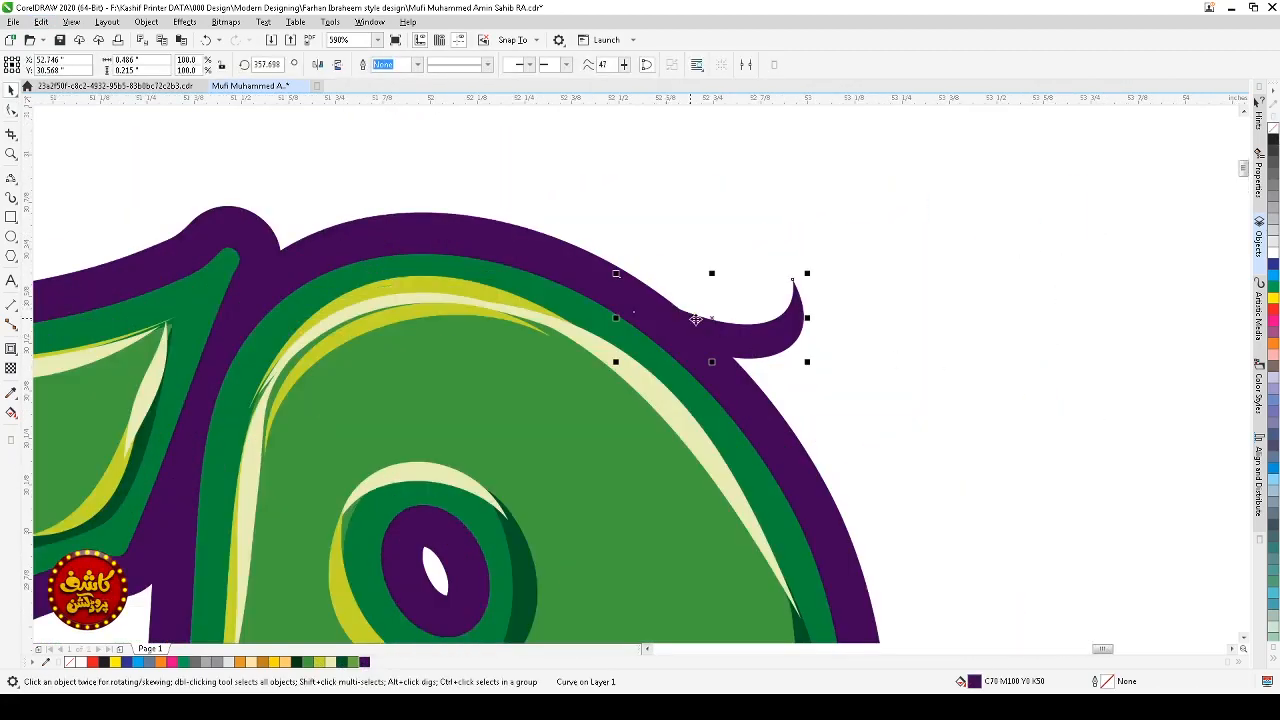
key("F2")
left_click_drag(866, 257, 603, 403)
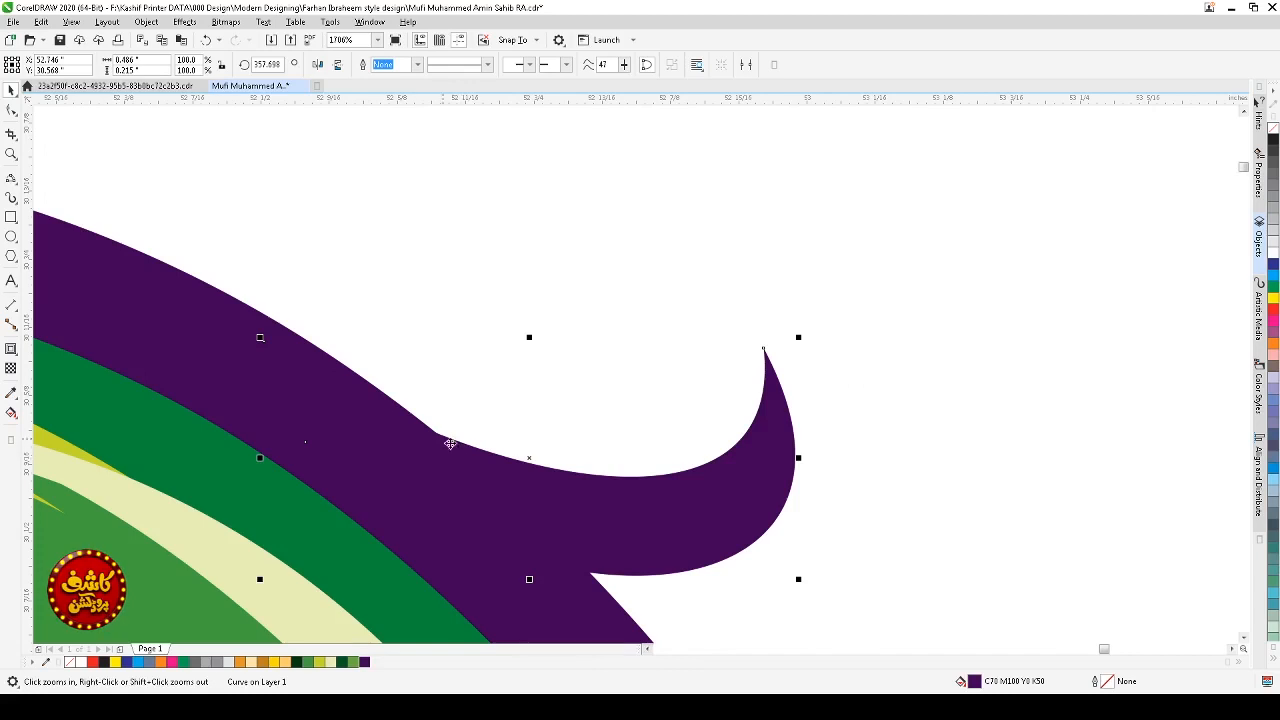
key("space")
left_click(706, 491)
left_click_drag(801, 333, 808, 348)
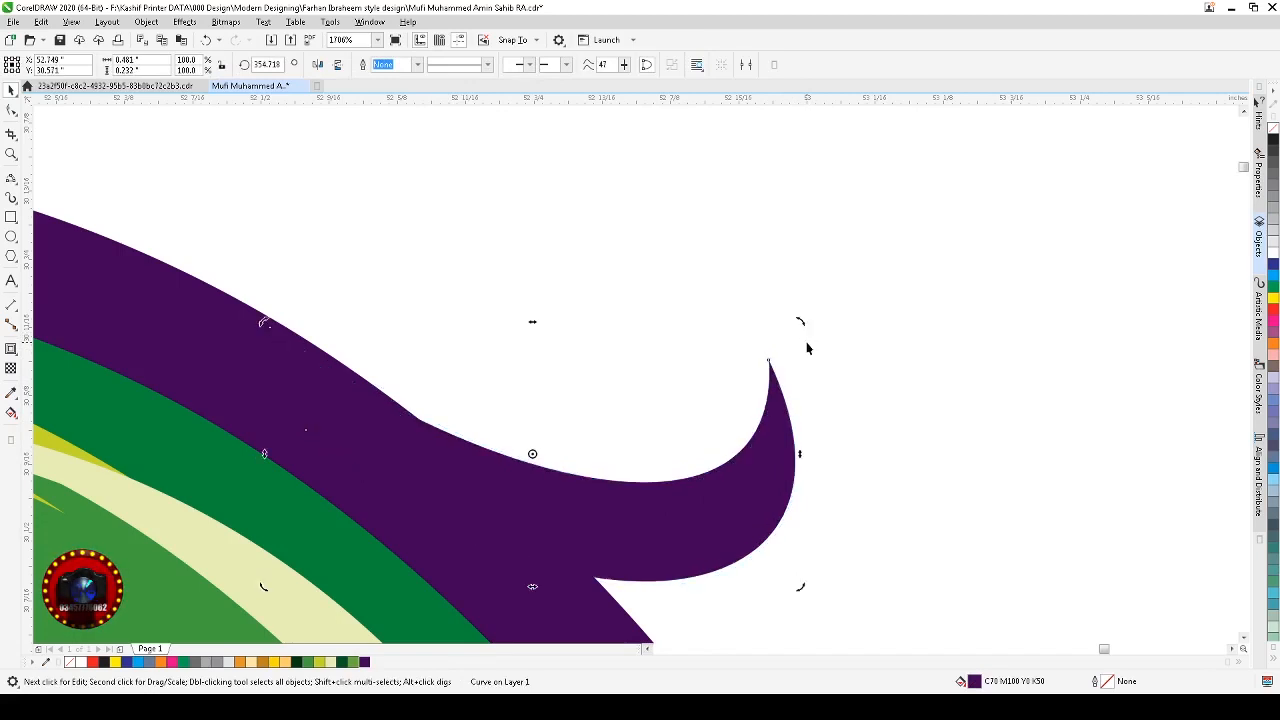
left_click(758, 468)
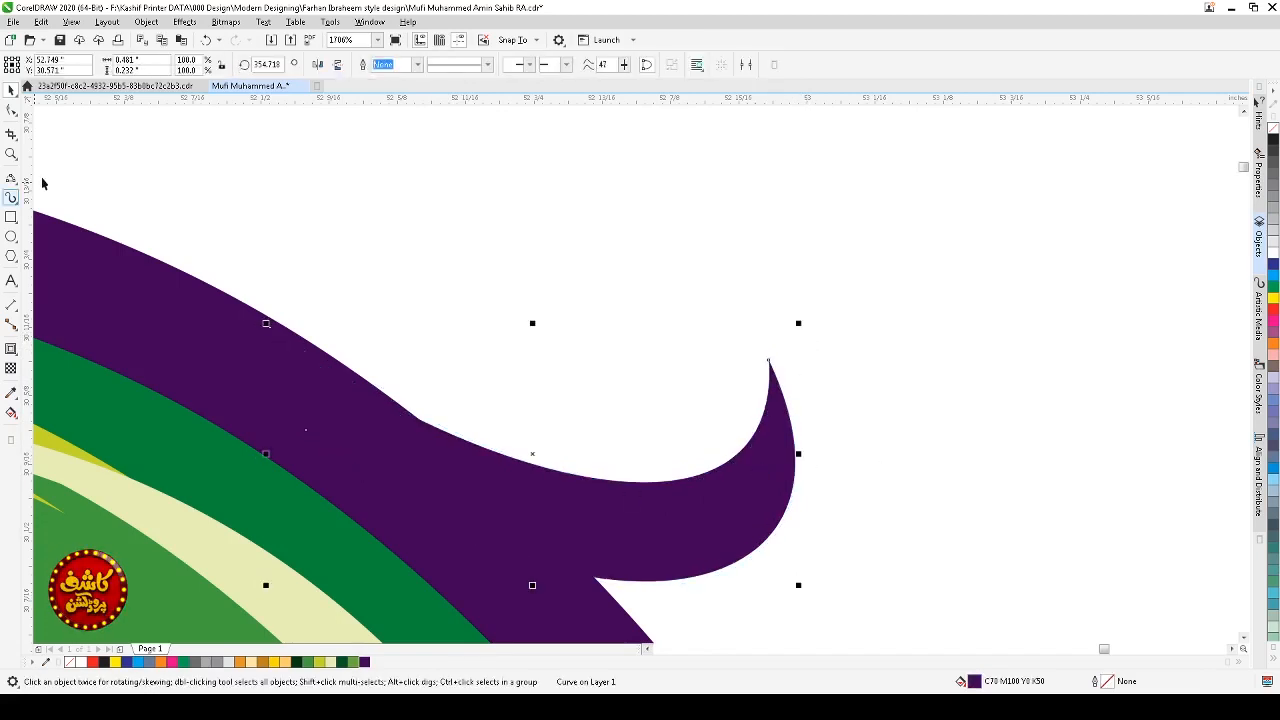
Step: Add a node on the swash's lower curve with the Shape tool and nudge it to smooth the join
left_click(10, 111)
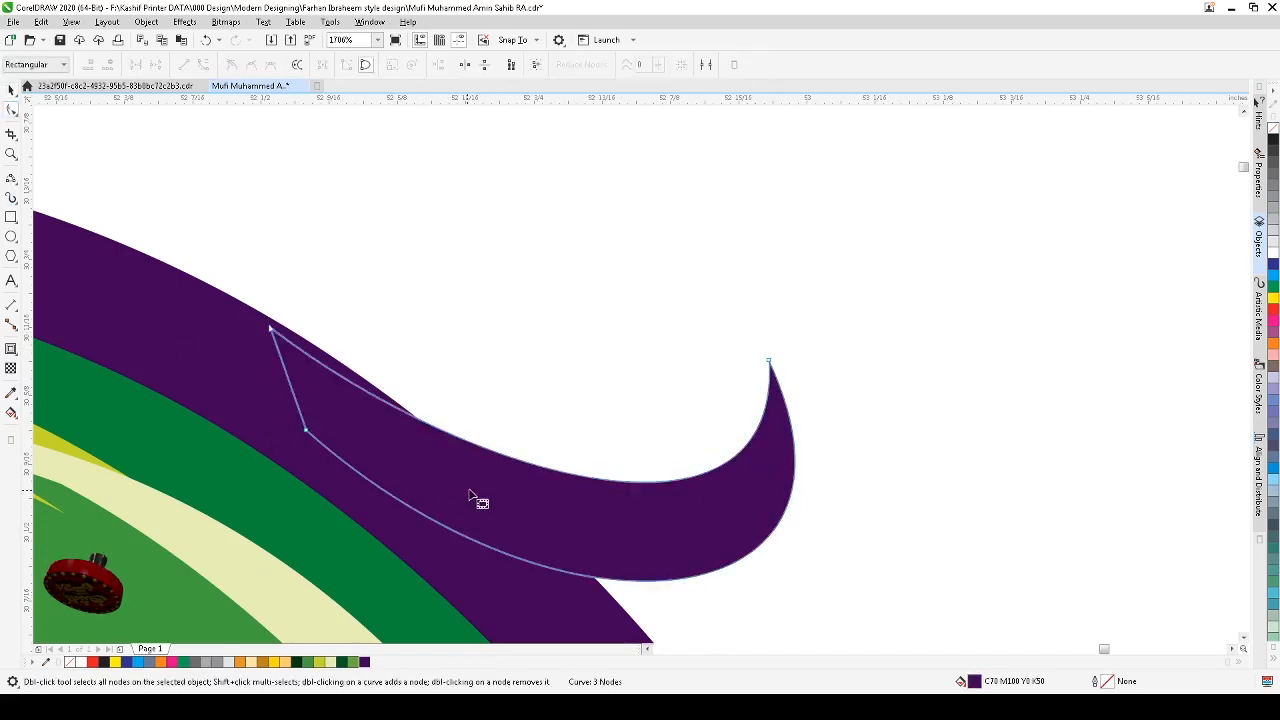
double_click(452, 437)
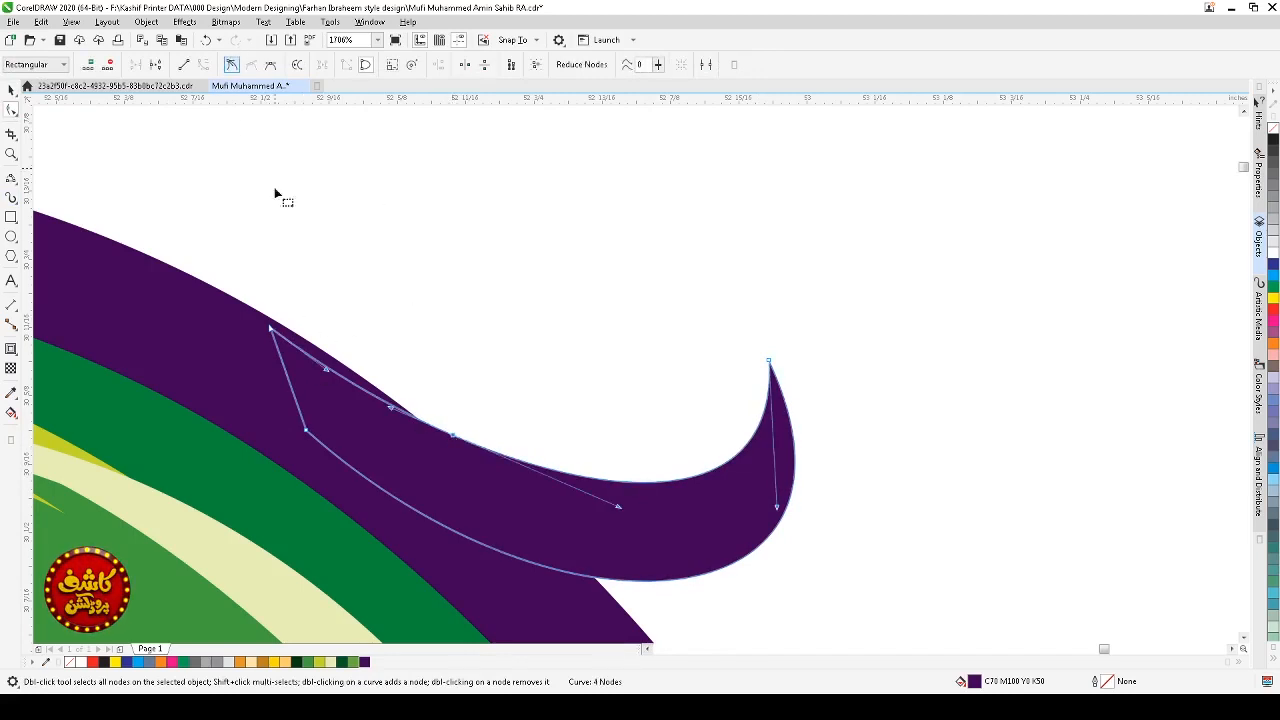
left_click_drag(391, 409, 413, 409)
Step: Zoom out and back in to review the swash on the purple outer contour
key("space")
left_click(640, 311)
scroll(640, 311, "down", 2)
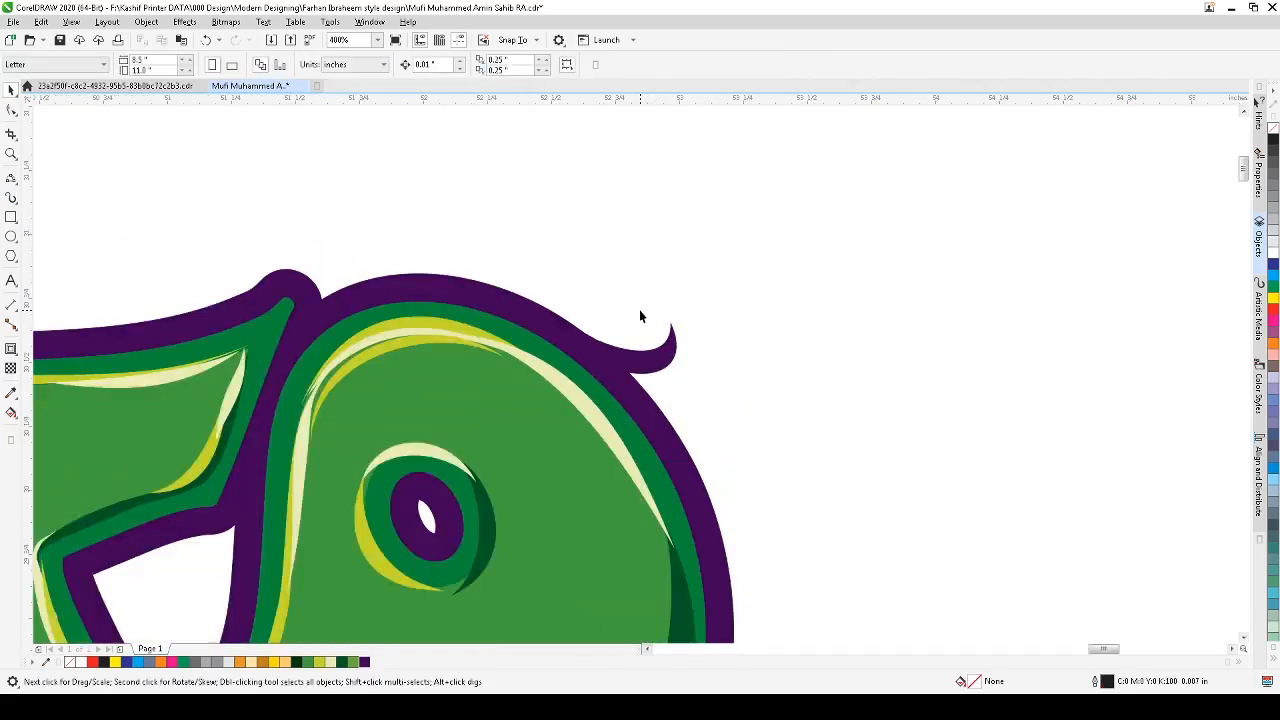
scroll(780, 320, "down", 1)
key("z")
left_click_drag(811, 271, 554, 517)
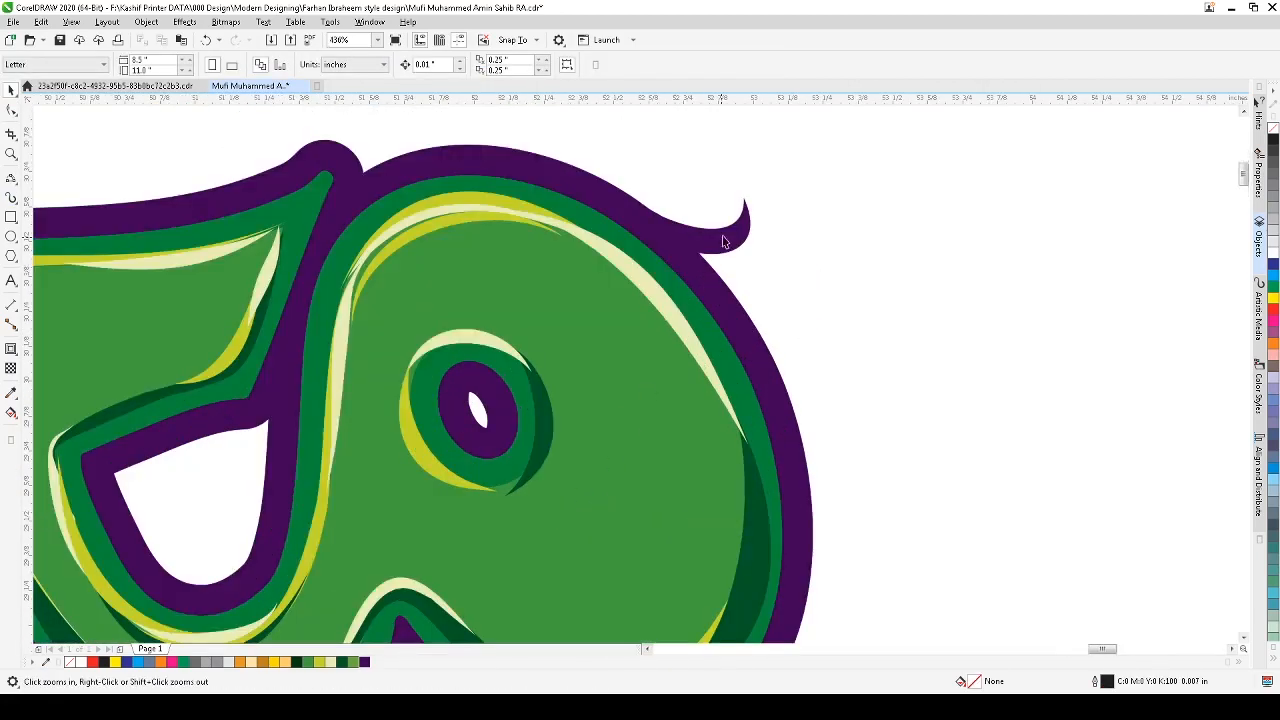
left_click(713, 237)
left_click_drag(712, 236, 715, 235)
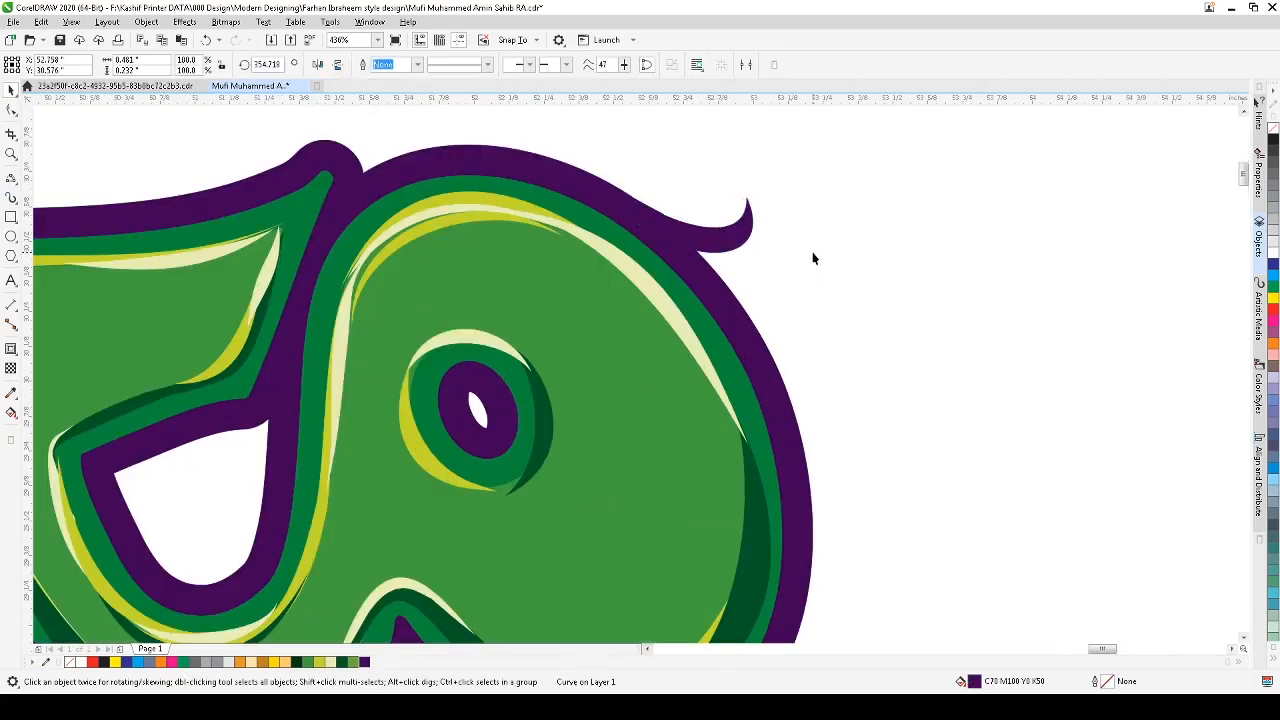
left_click(812, 259)
scroll(811, 260, "down", 3)
key("z")
left_click(689, 297)
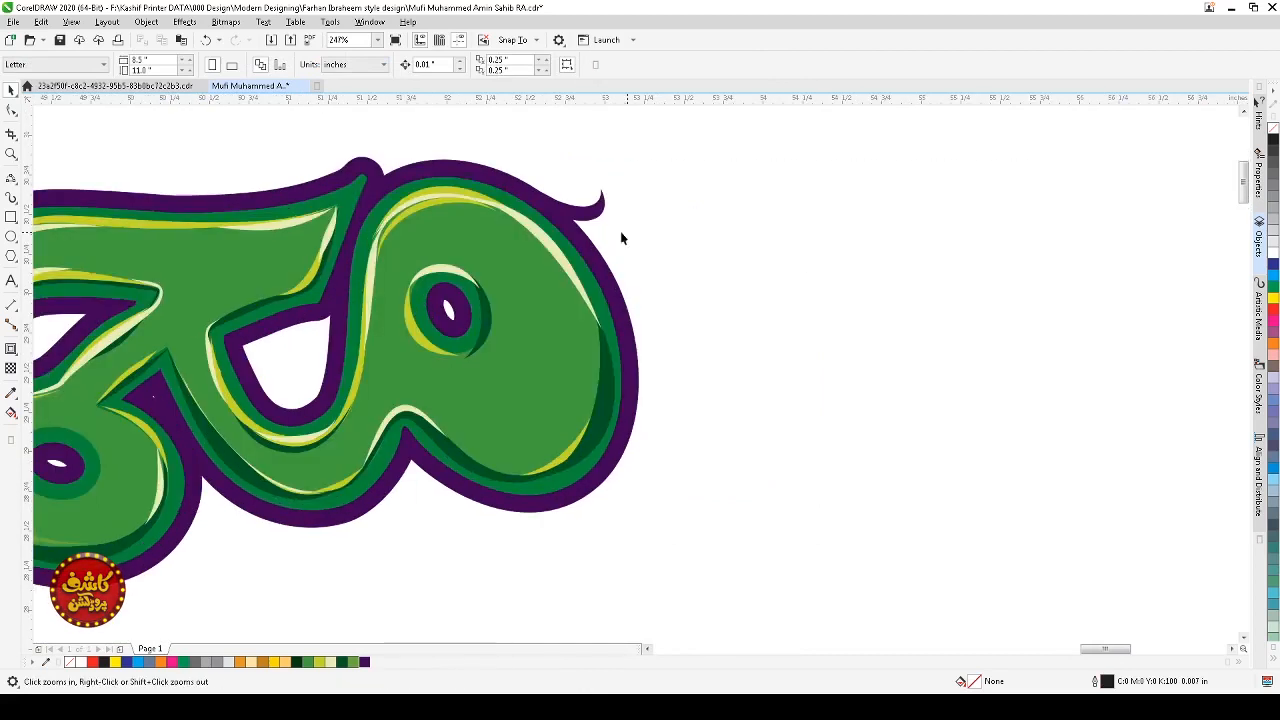
left_click(594, 215)
key("z")
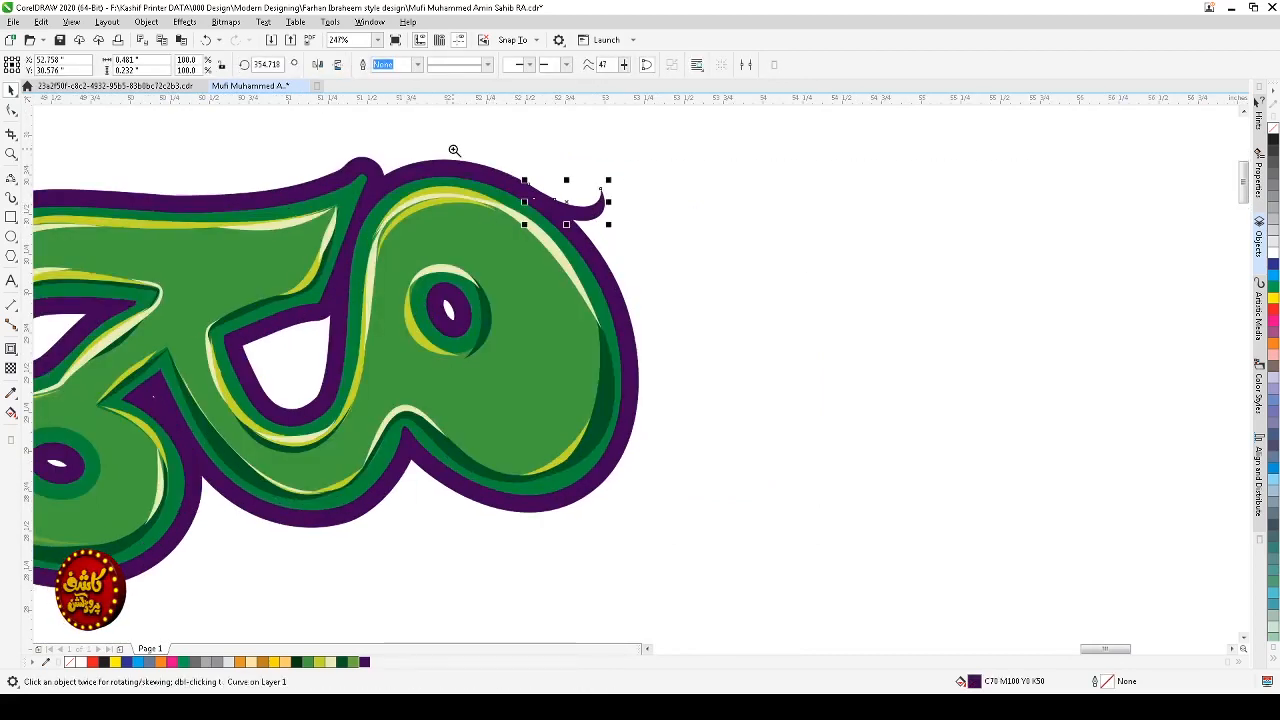
left_click_drag(451, 149, 723, 443)
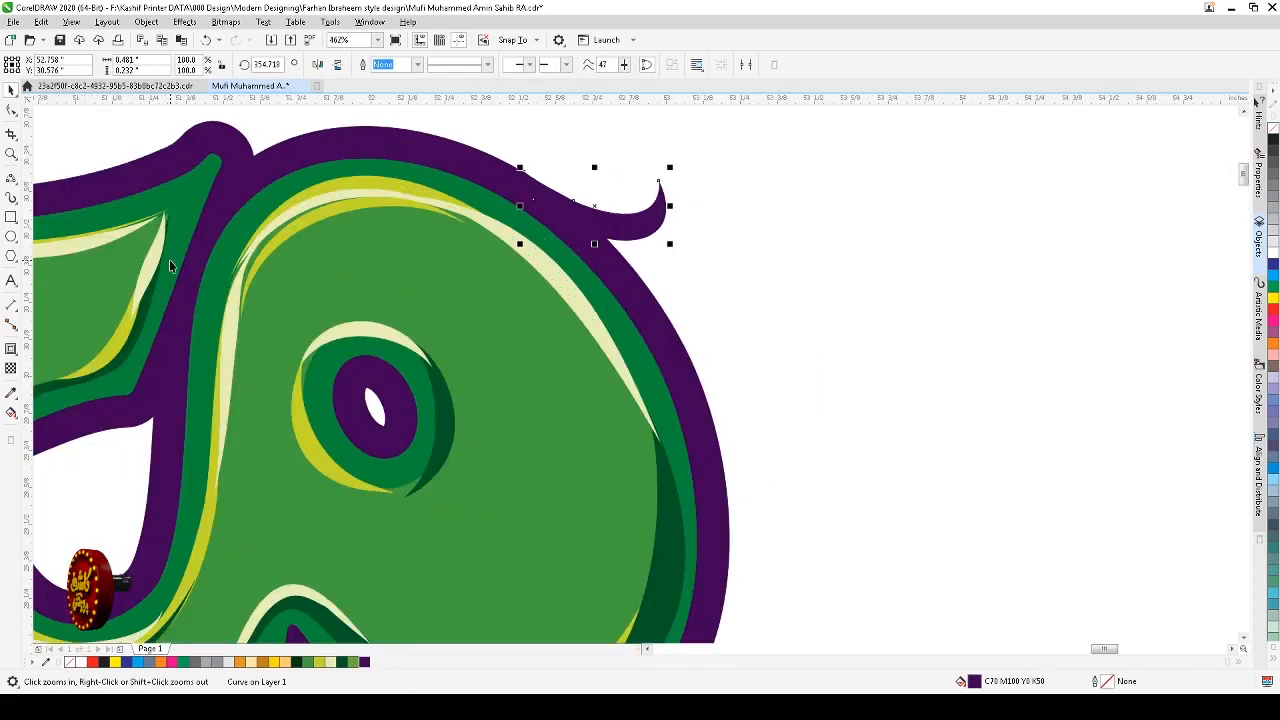
Step: Draw a 3-Point curve from the outer contour down along the lettering's right edge
left_click(11, 178)
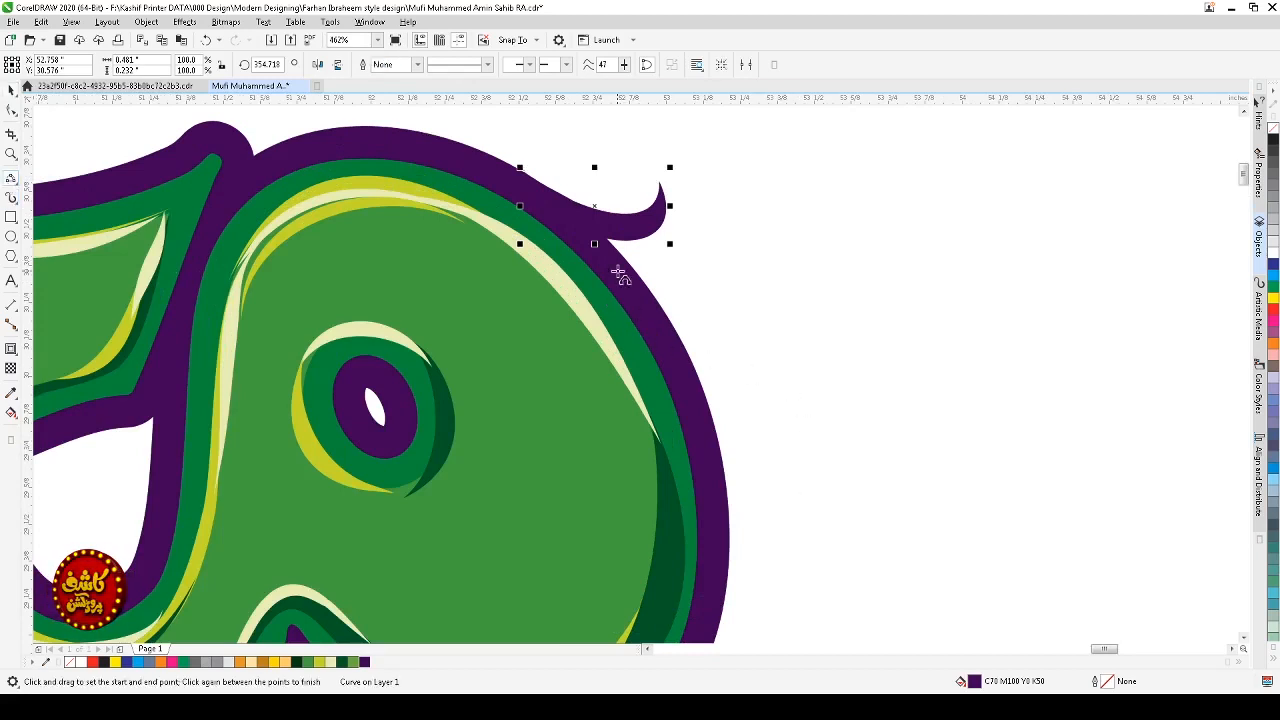
left_click_drag(619, 272, 758, 462)
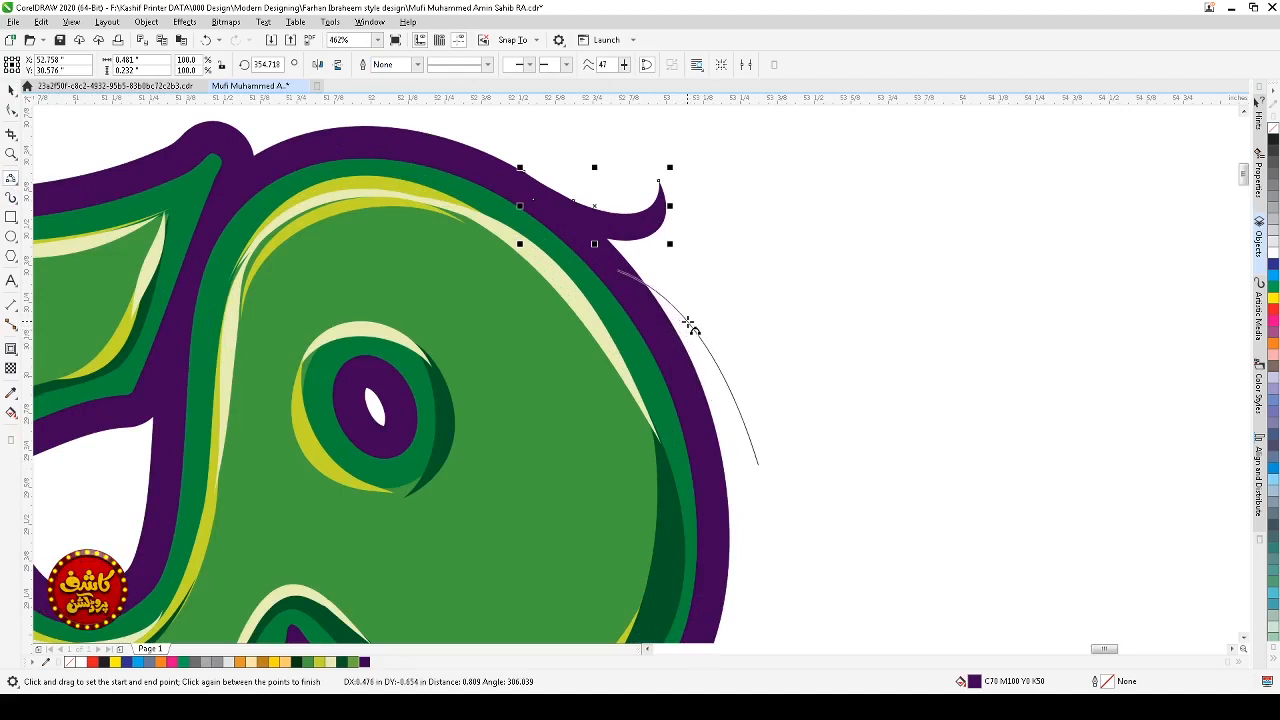
left_click(760, 476)
Step: Move the curve's lower end node slightly outward with the Shape tool
key("F10")
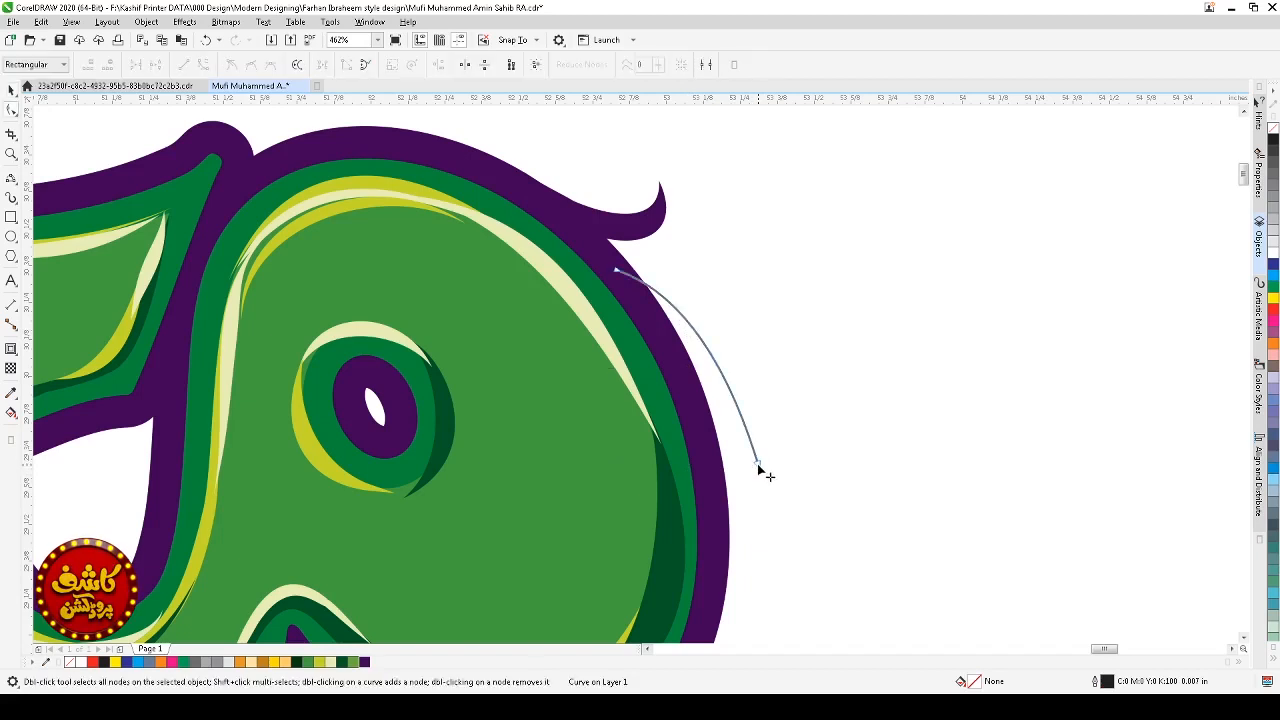
left_click_drag(759, 468, 775, 461)
key("space")
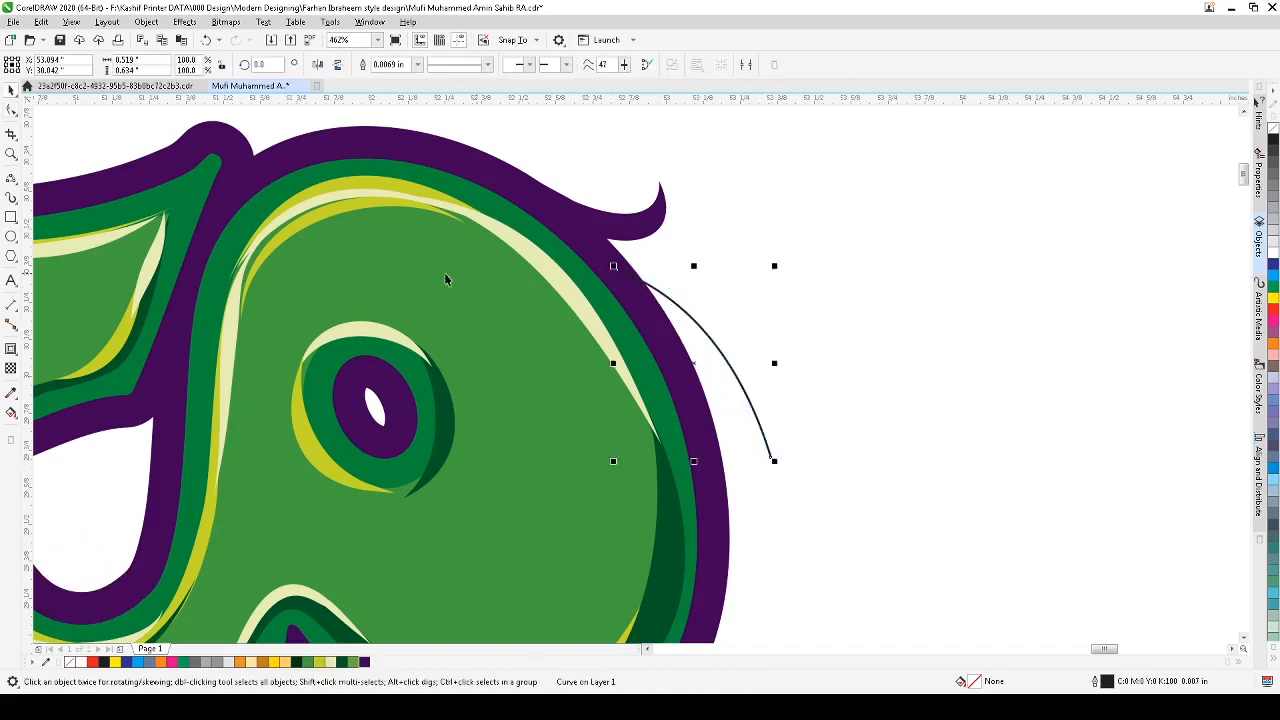
Step: Draw a second 3-Point curve from that end back up to the outline to form a spike
left_click(11, 178)
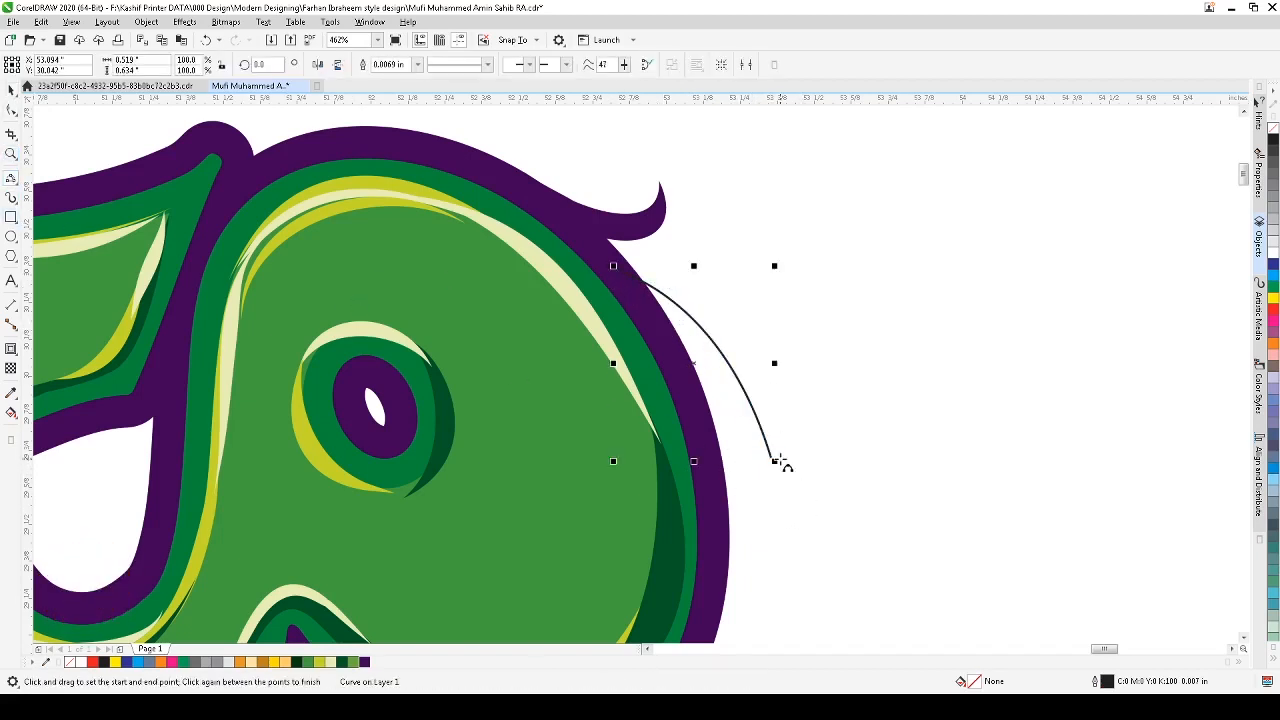
left_click_drag(774, 461, 640, 325)
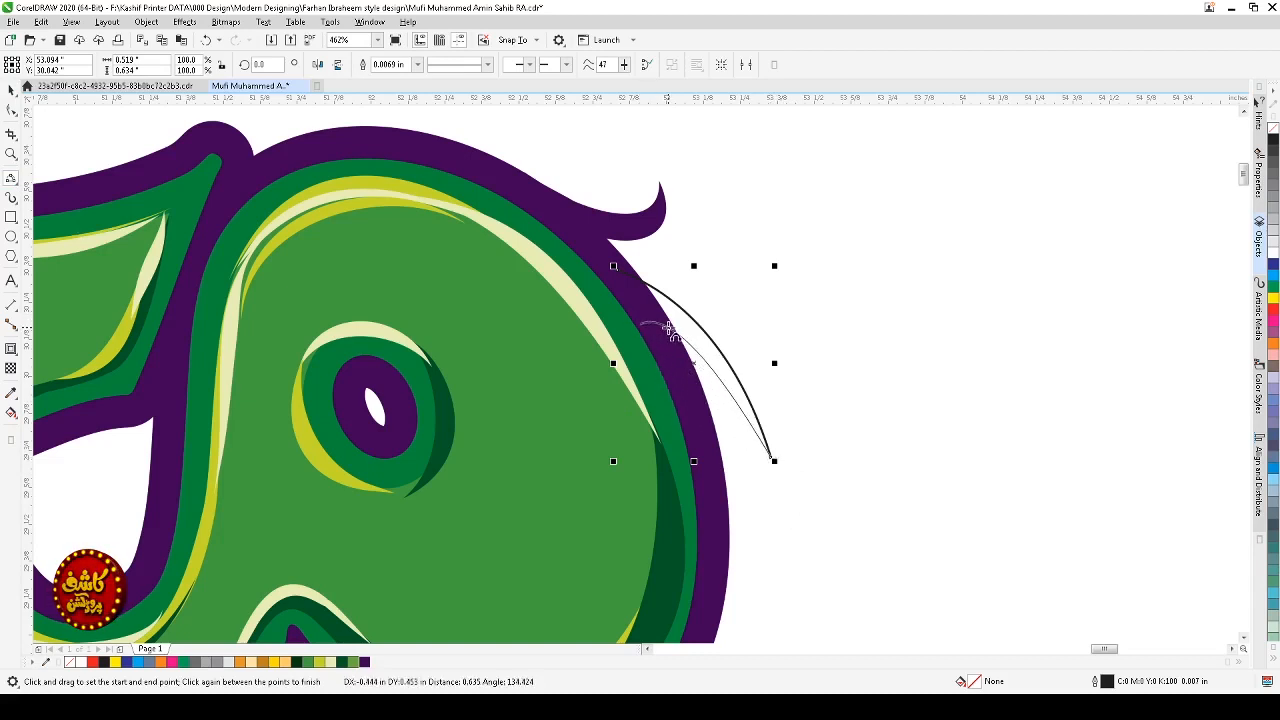
left_click(686, 366)
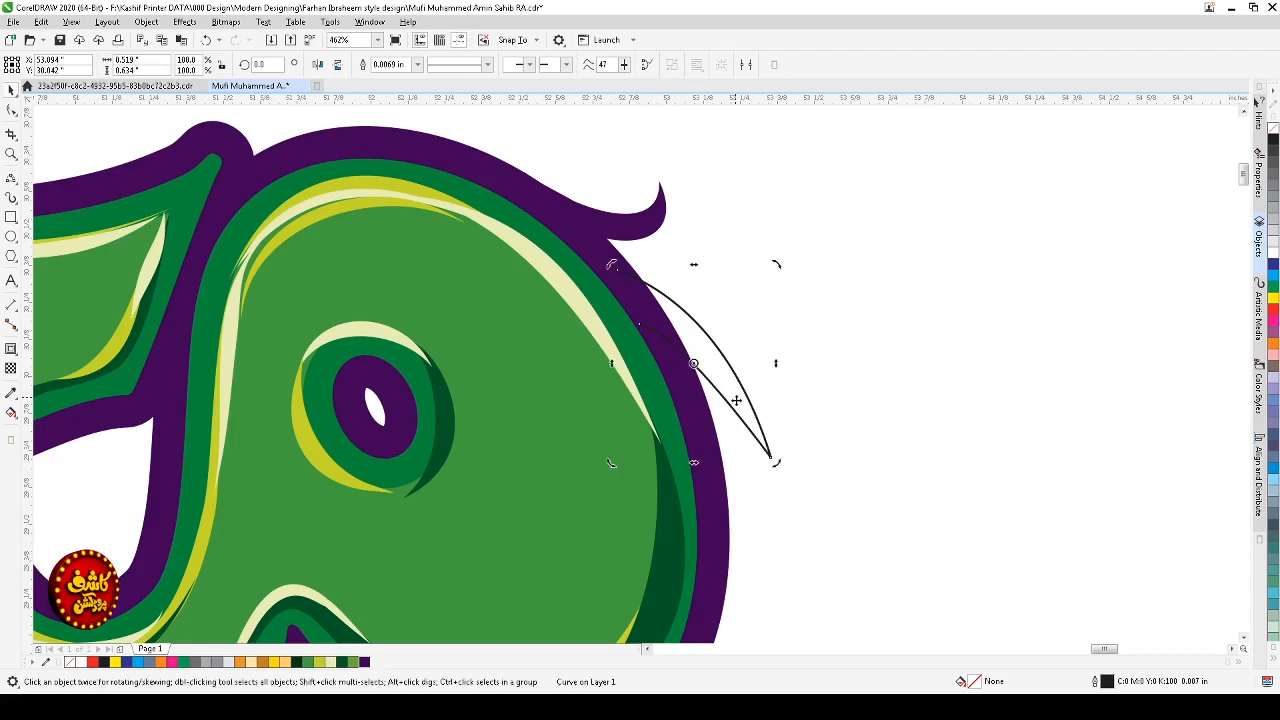
Step: Rotate, scale and move the spike curves onto the contour, then fill them purple
left_click_drag(777, 464, 766, 470)
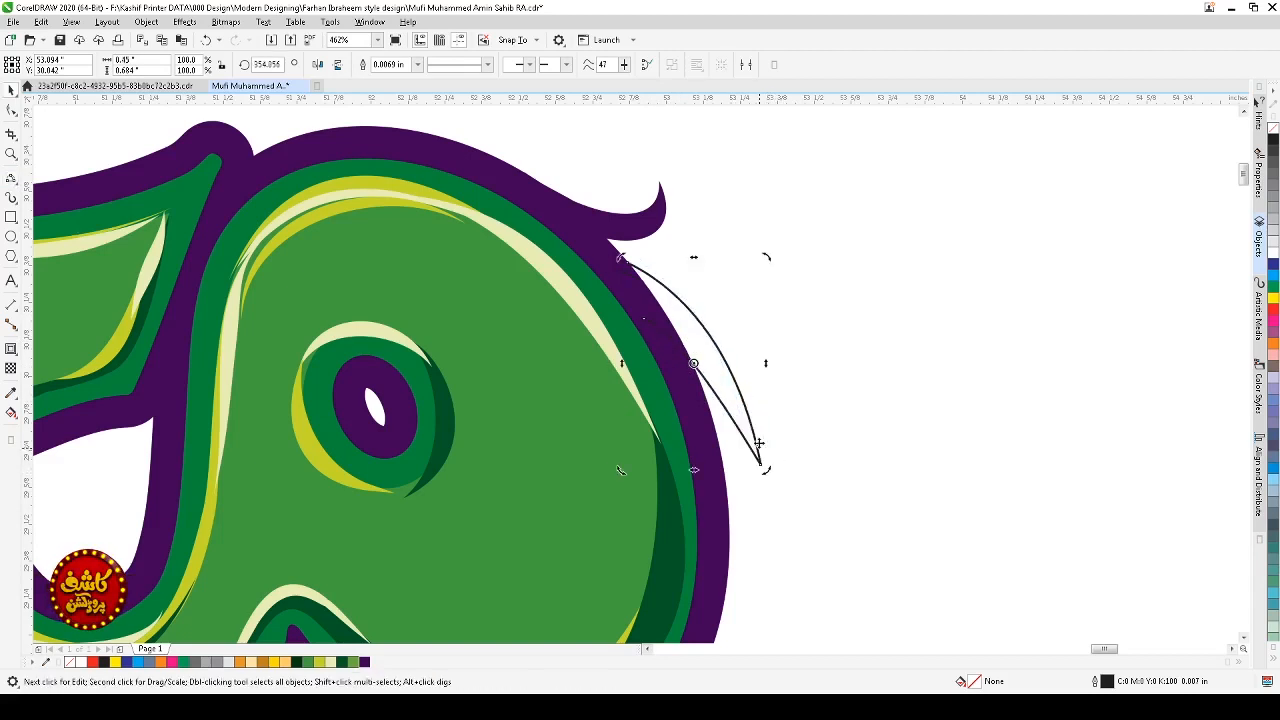
left_click_drag(766, 257, 750, 280)
left_click_drag(727, 387, 706, 362)
left_click(706, 362)
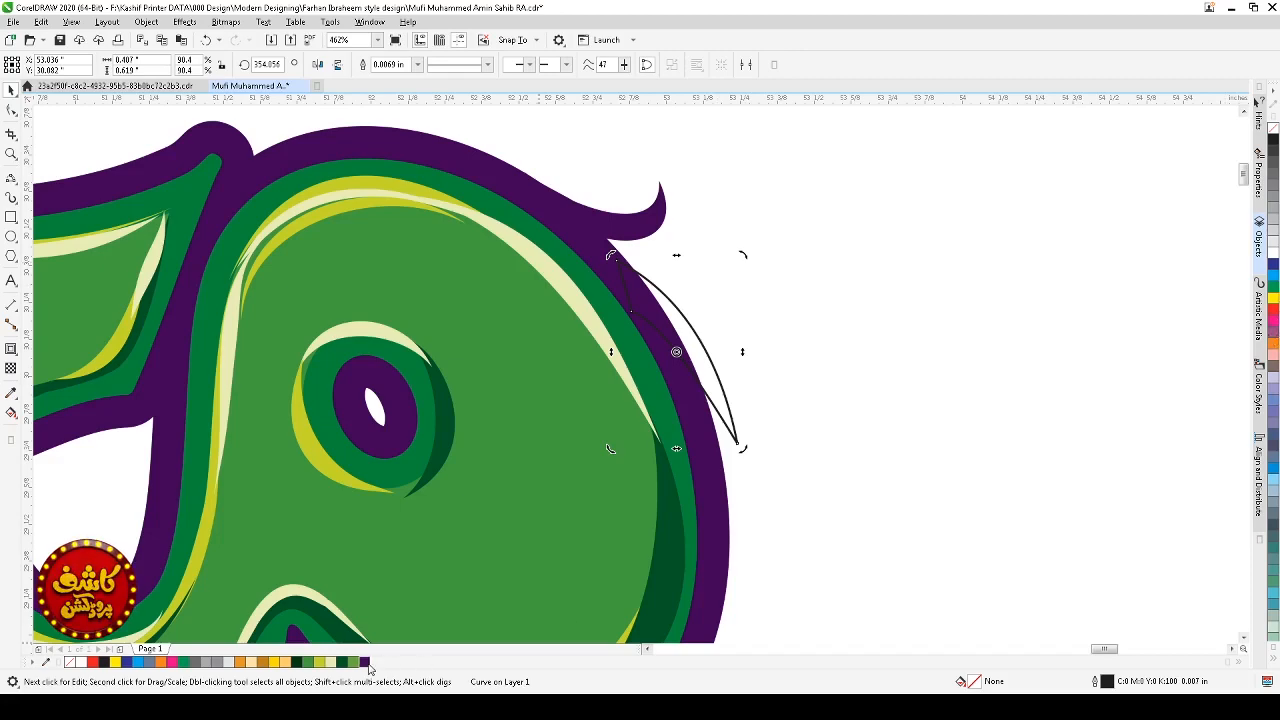
left_click(365, 663)
left_click(1008, 388)
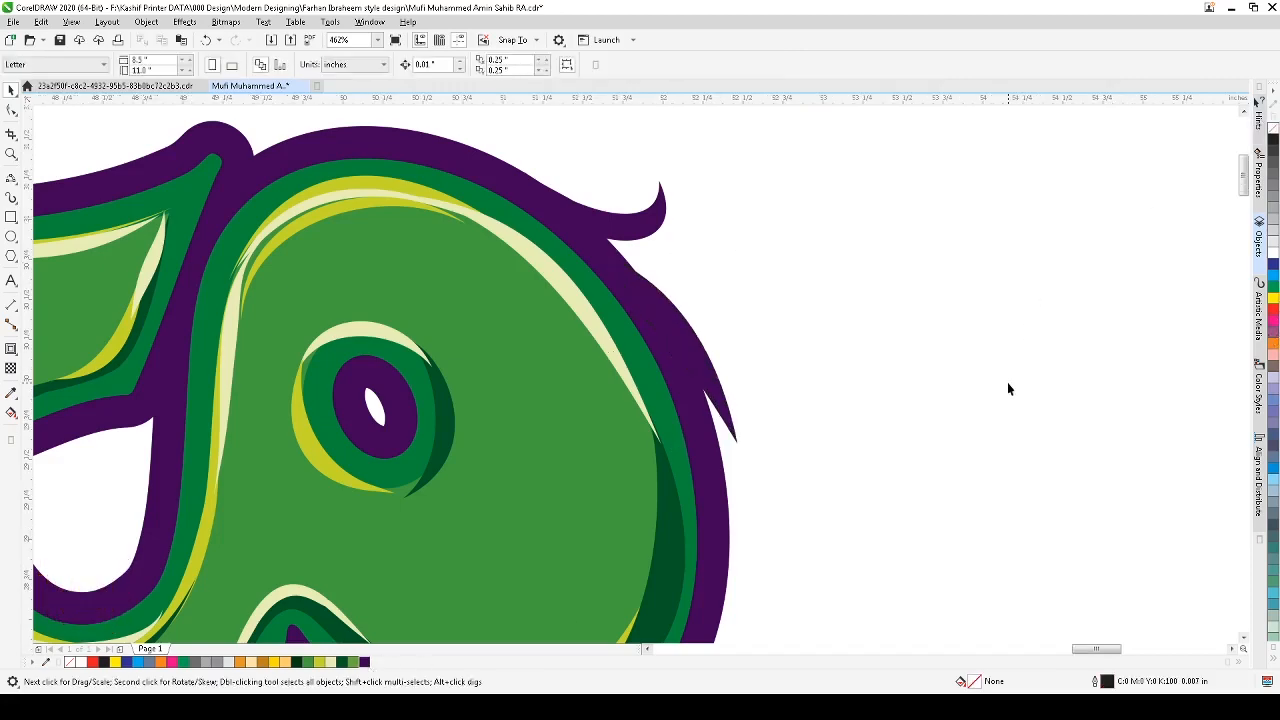
Step: Place a copy of the purple spike lower along the right side of the contour
scroll(1008, 383, "down", 2)
key("F2")
left_click_drag(1037, 277, 837, 521)
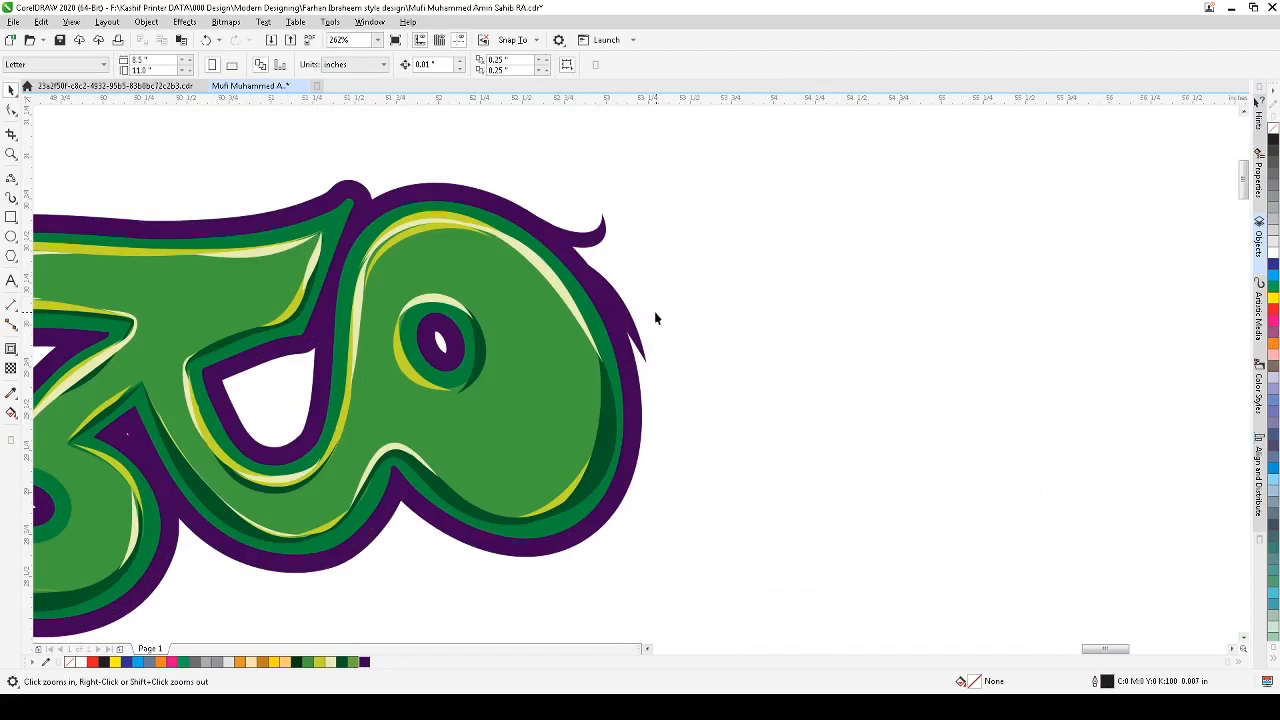
left_click_drag(628, 315, 668, 432)
left_click(666, 435)
left_click_drag(691, 483, 647, 443)
left_click(747, 438)
scroll(748, 439, "down", 2)
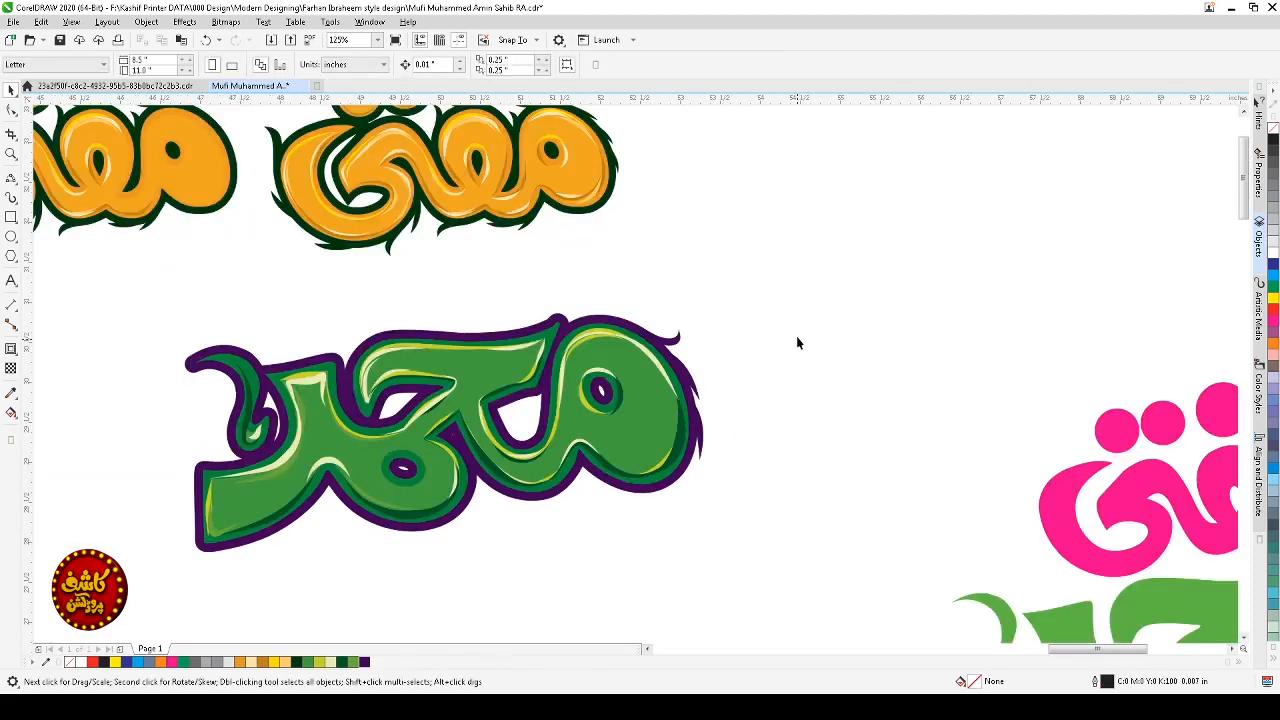
Step: Drop another copy of the purple spike further down the contour's right edge
key("F2")
left_click_drag(820, 273, 577, 545)
left_click_drag(673, 415, 641, 515)
right_click(641, 515)
left_click(636, 513)
left_click_drag(646, 455, 640, 514)
scroll(706, 515, "down", 2)
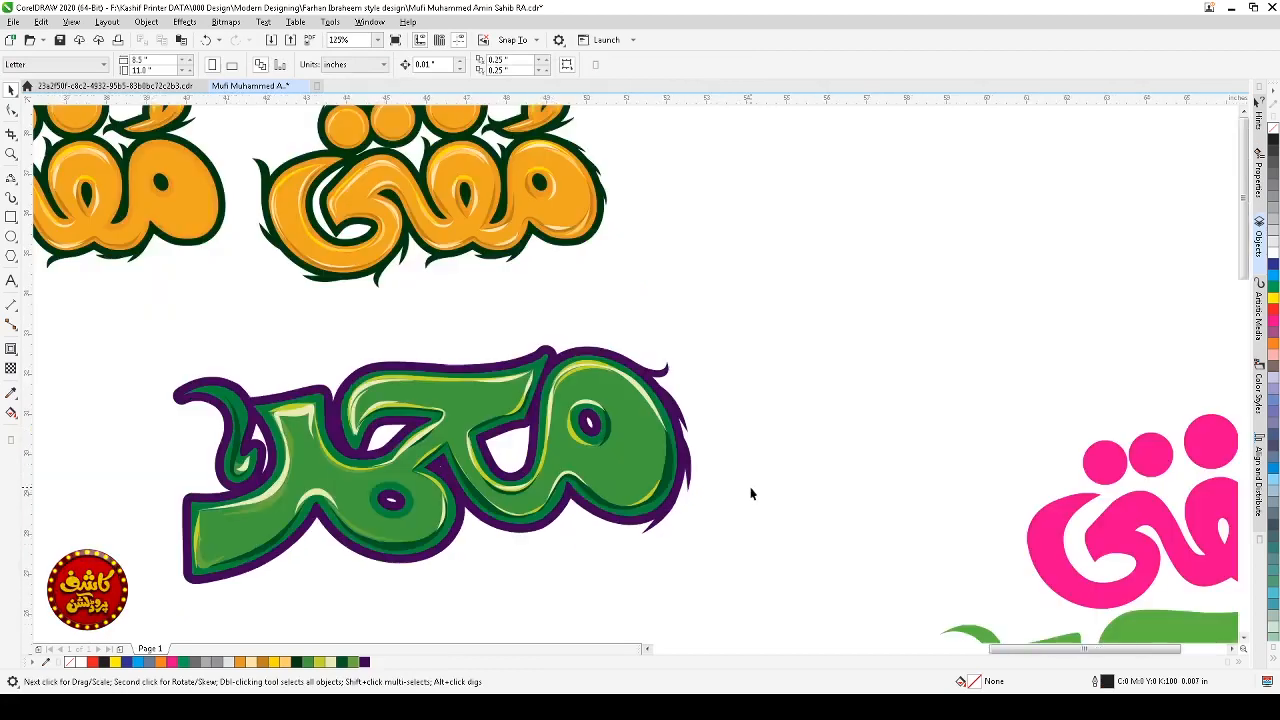
Step: Reposition a purple spike at the bottom-right corner of the outer contour
key("F2")
left_click_drag(806, 391, 468, 540)
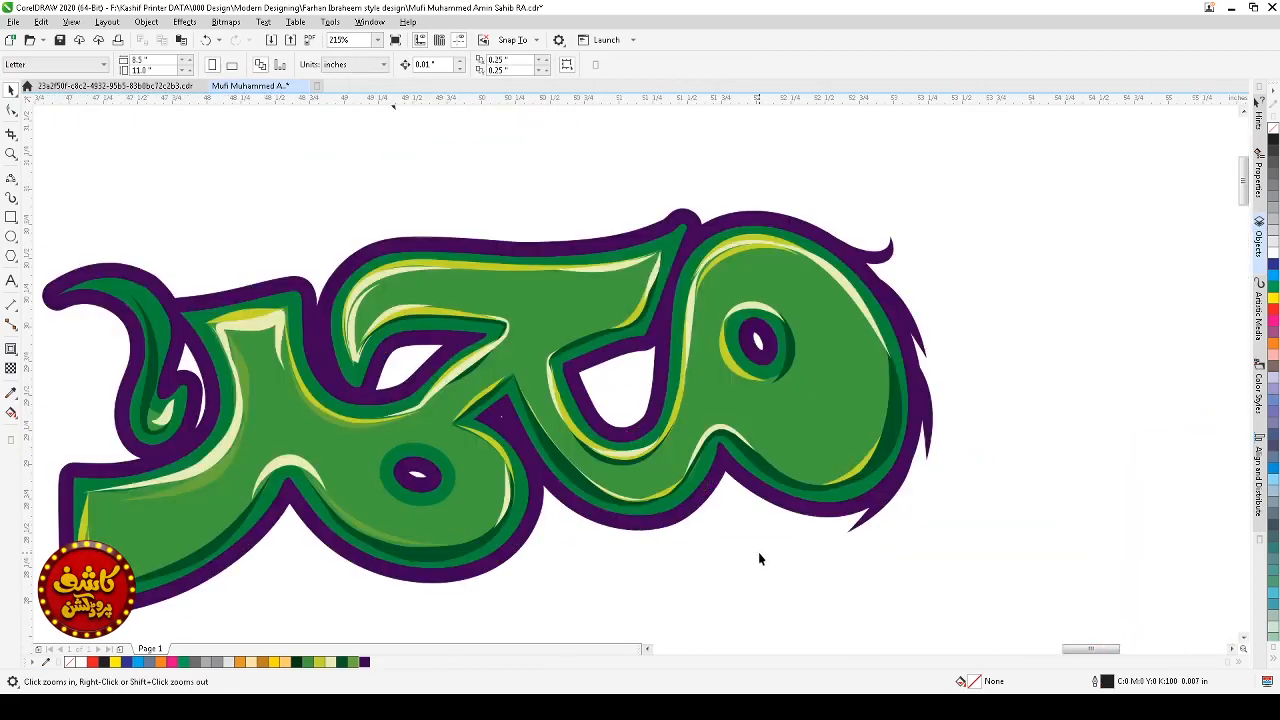
left_click(866, 527)
left_click(866, 527)
left_click_drag(921, 538, 871, 517)
left_click(976, 521)
scroll(998, 503, "down", 1)
scroll(998, 510, "down", 1)
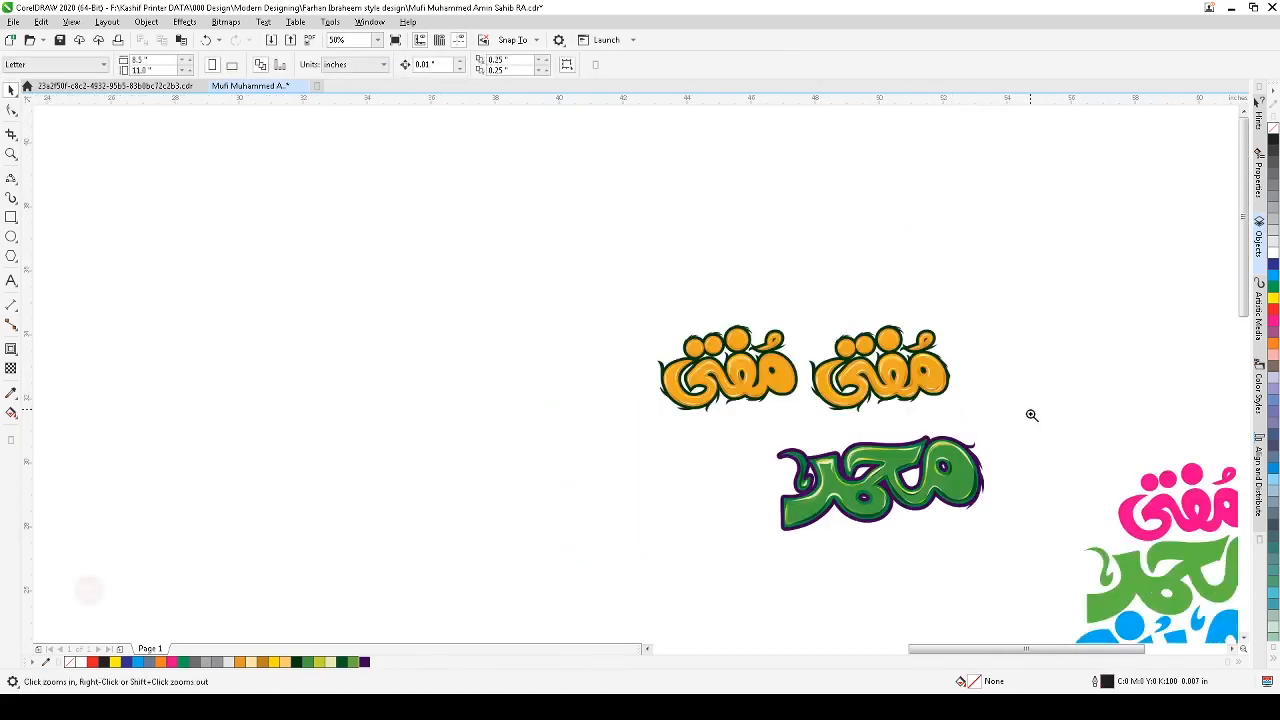
Step: Copy the top curled swash to the bottom-right of the contour and adjust its position
scroll(775, 548, "up", 2)
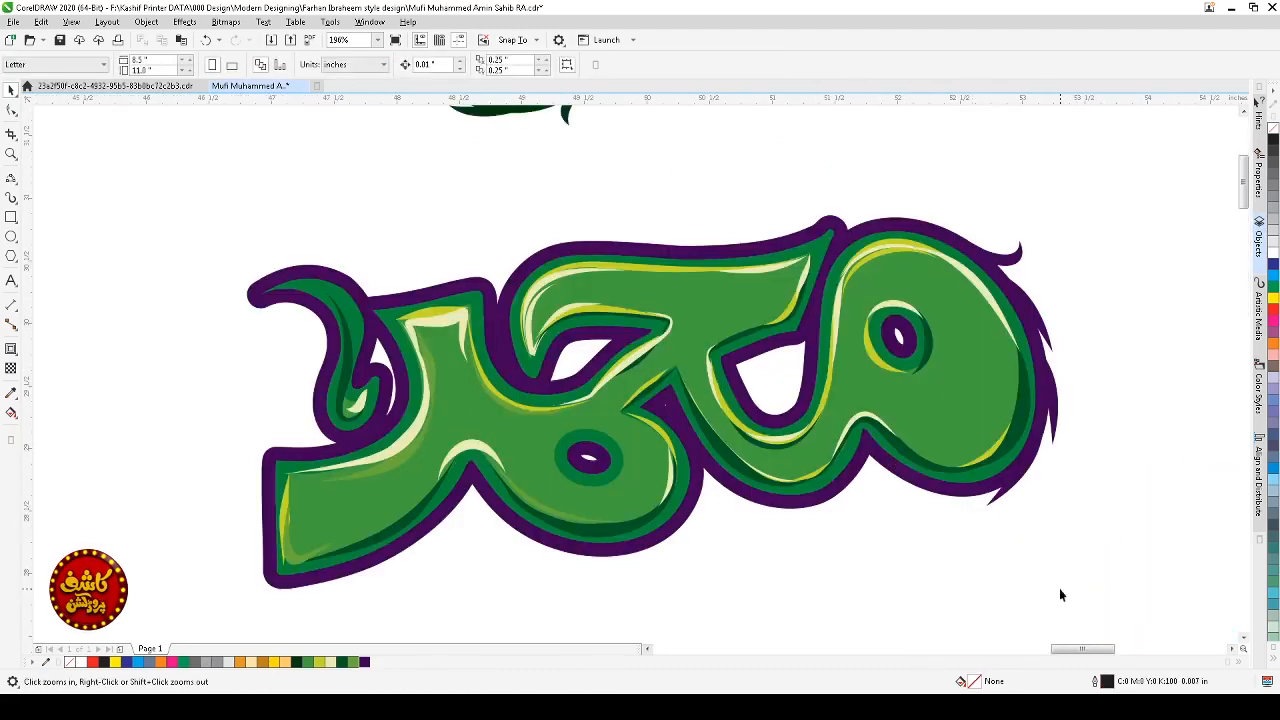
scroll(1097, 262, "down", 1)
key("F2")
left_click_drag(1131, 197, 780, 409)
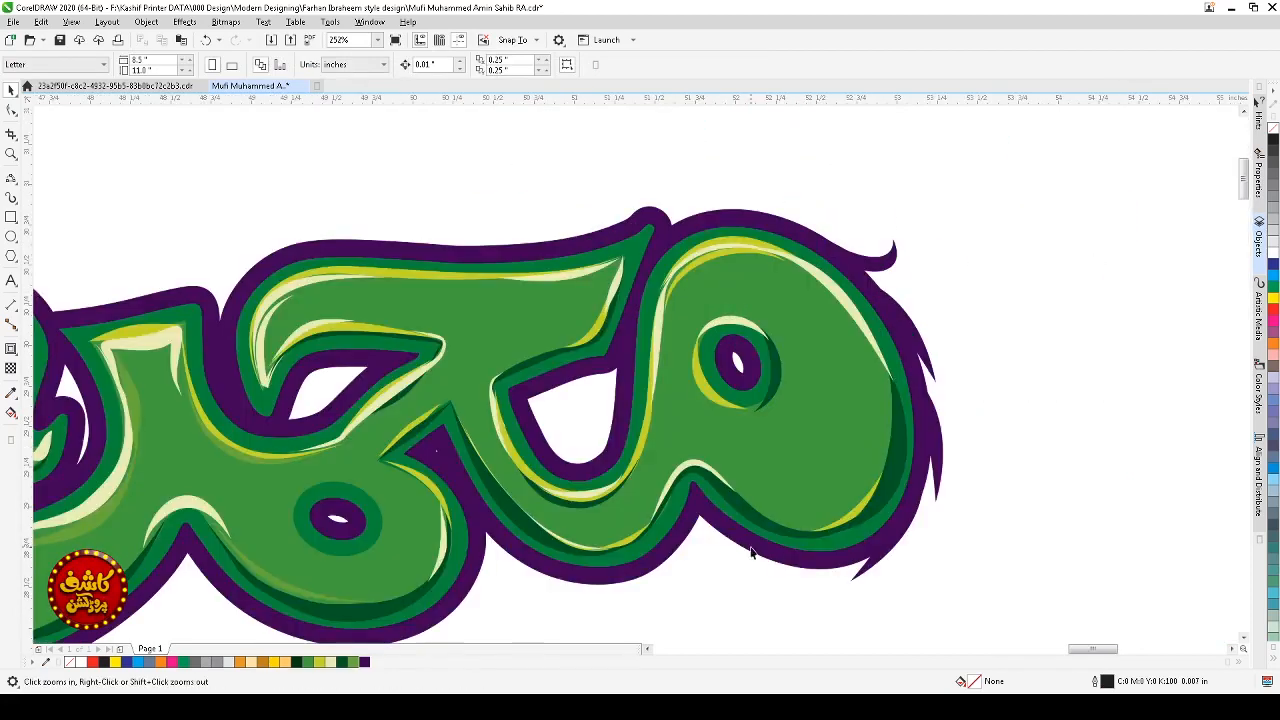
left_click(885, 265)
left_click_drag(885, 266, 671, 608)
left_click(777, 583)
left_click_drag(760, 601, 752, 548)
left_click(769, 577)
left_click(793, 589)
Step: Zoom out and in to review the purple contour's swashes and spikes
scroll(799, 584, "down", 1)
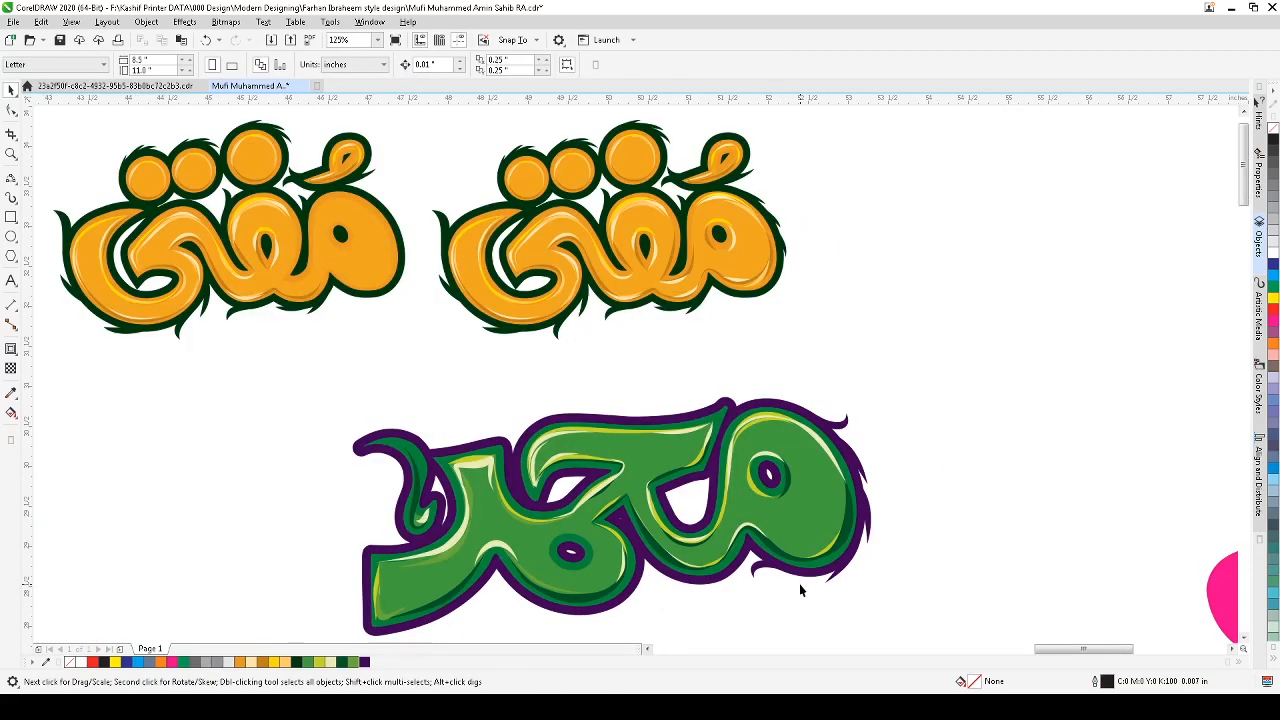
scroll(915, 503, "down", 1)
key("F2")
left_click_drag(937, 415, 527, 597)
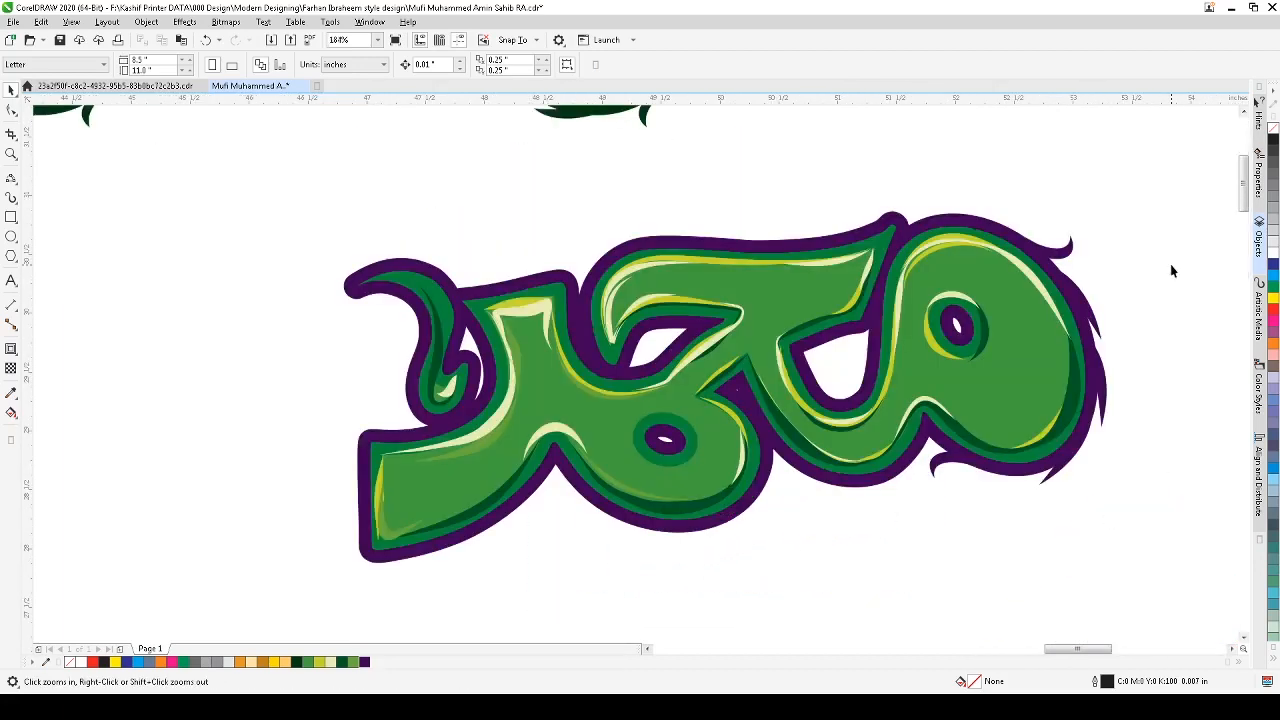
scroll(929, 341, "down", 1)
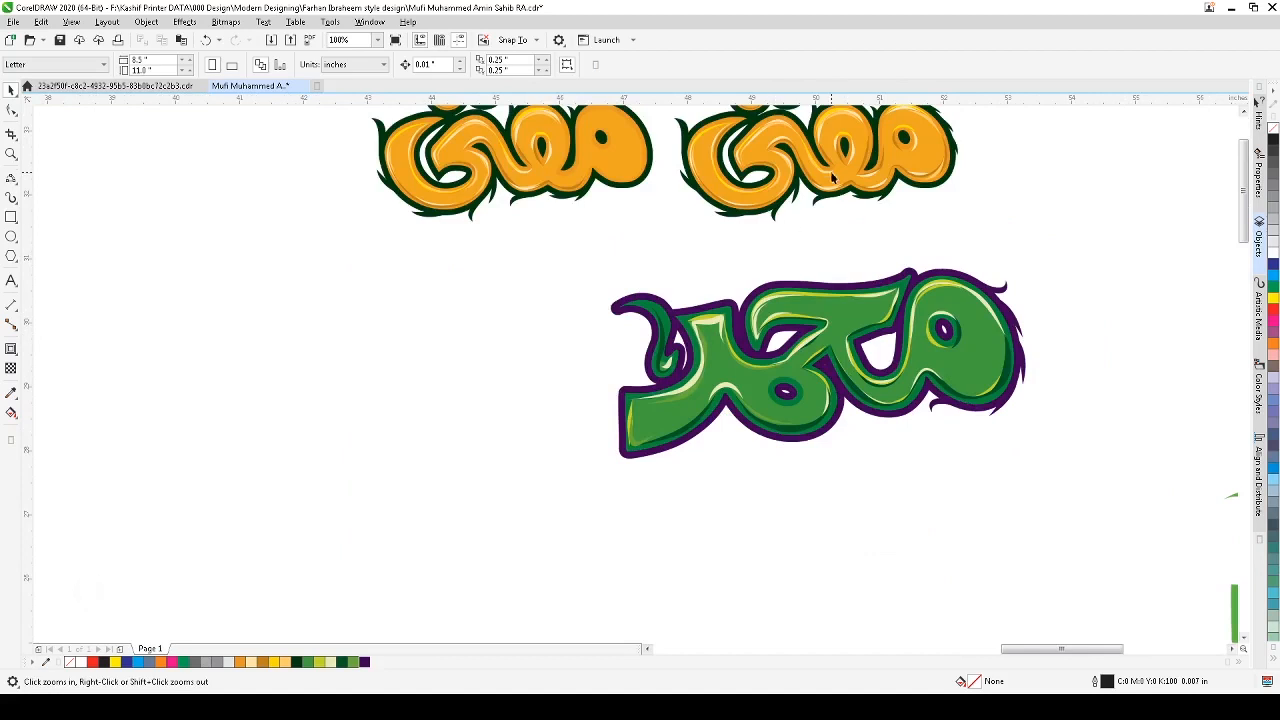
Step: Draw a curved freehand stroke rising from the purple contour's top edge near the upper-right letter and adjust its angle
left_click_drag(1054, 332, 686, 451)
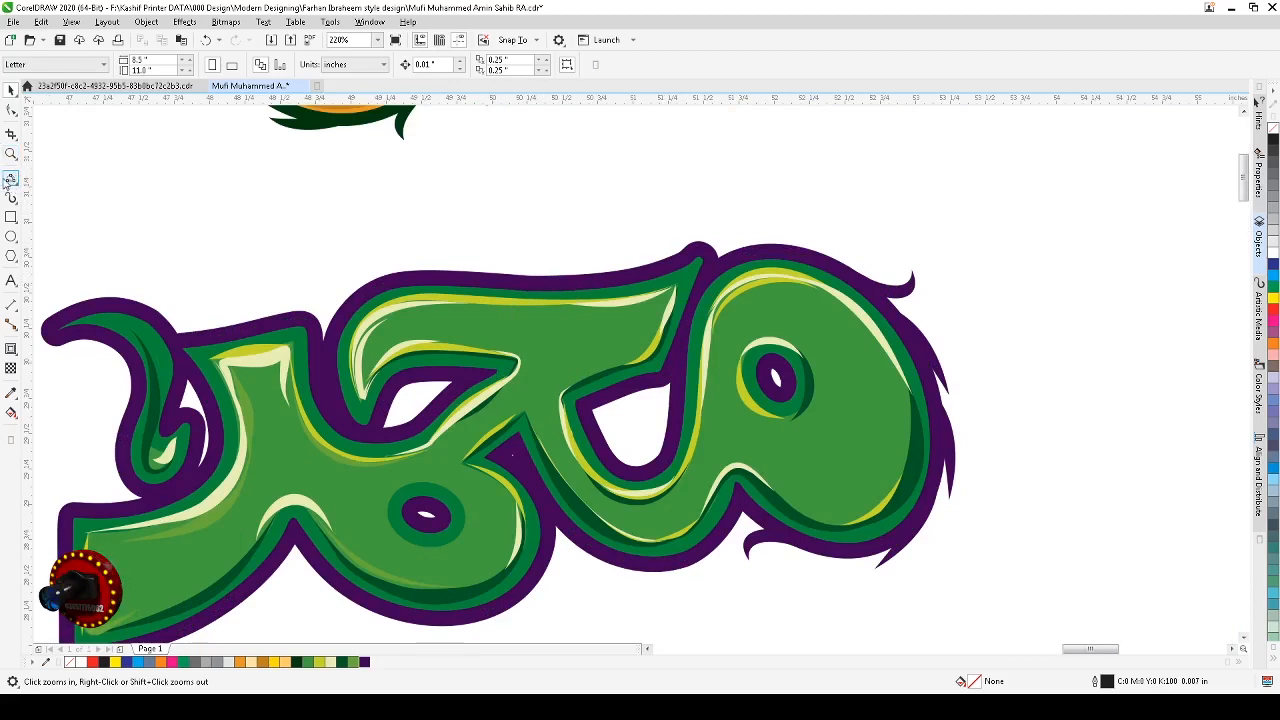
key("F5")
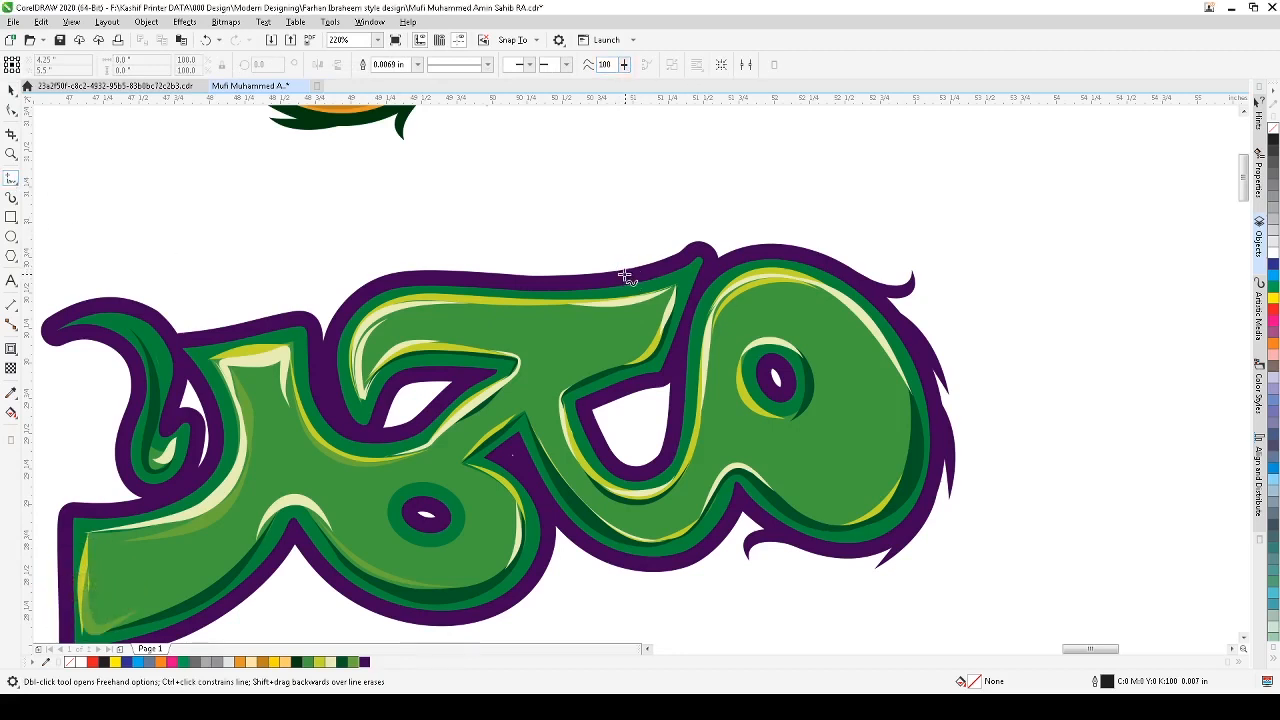
mouse_move(612, 275)
left_mouse_down()
mouse_move(688, 232)
mouse_move(703, 198)
left_mouse_up()
key("space")
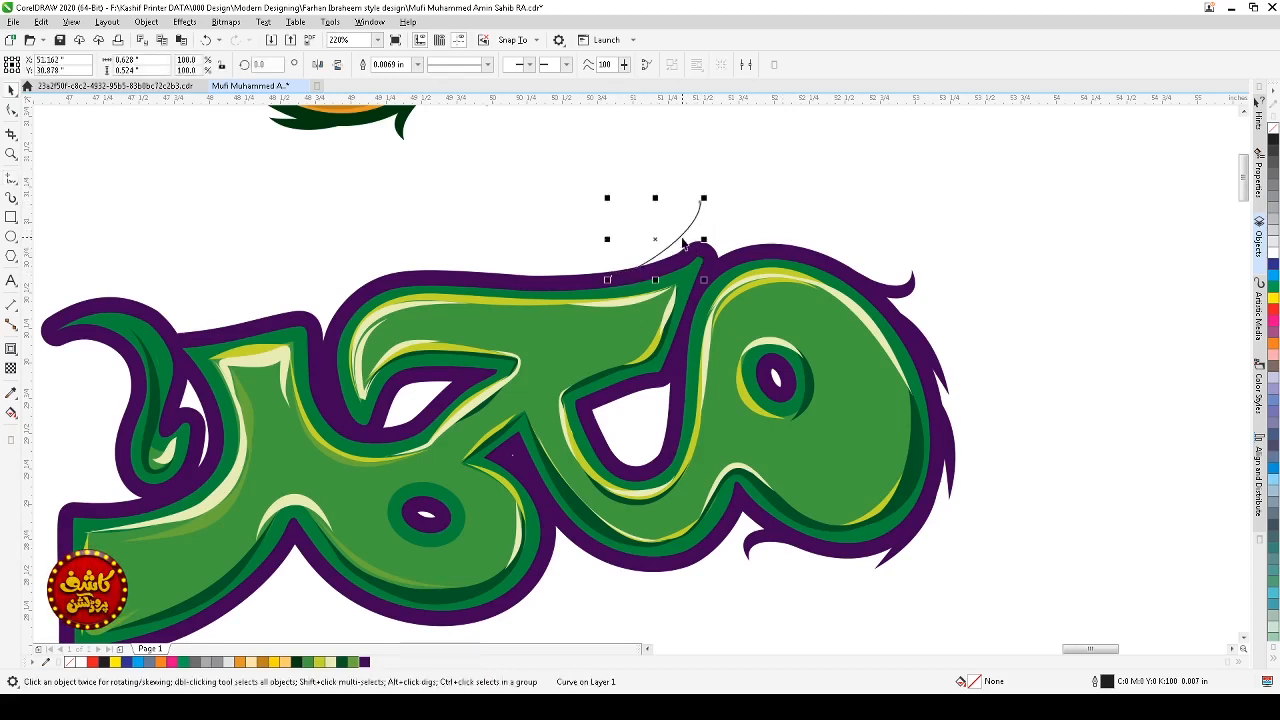
key("F10")
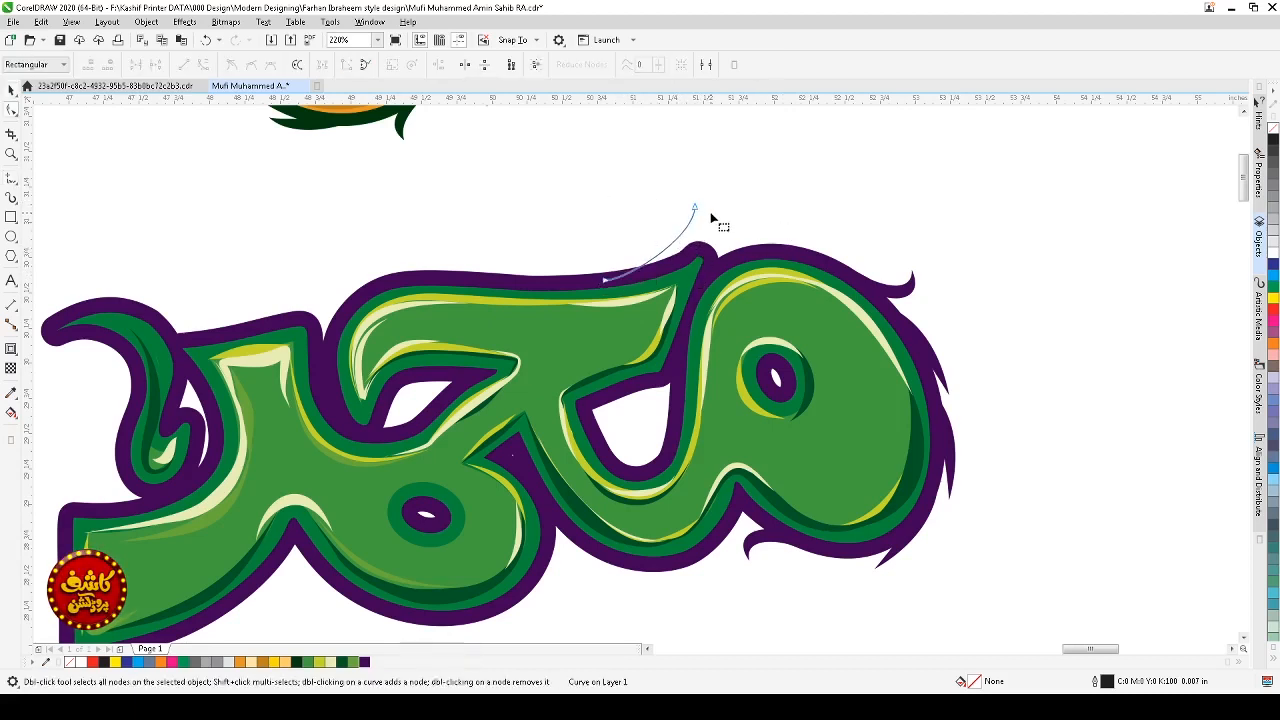
left_click(697, 238)
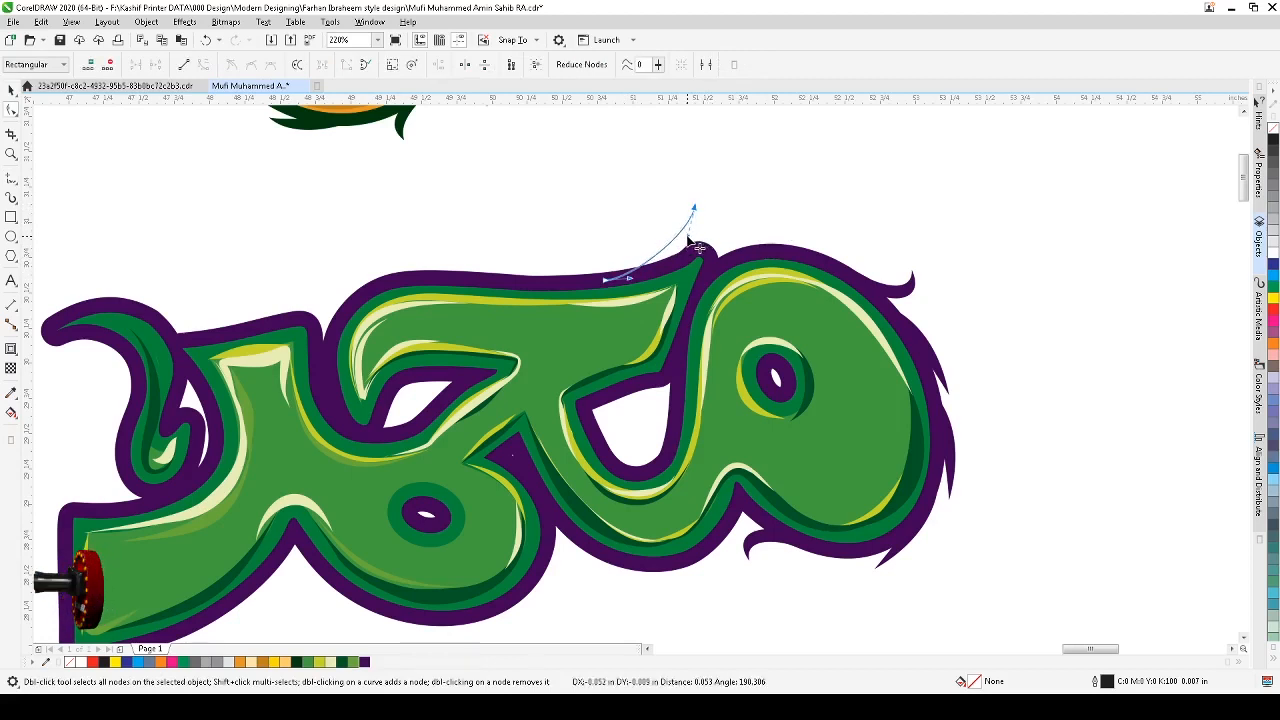
key("space")
key("space")
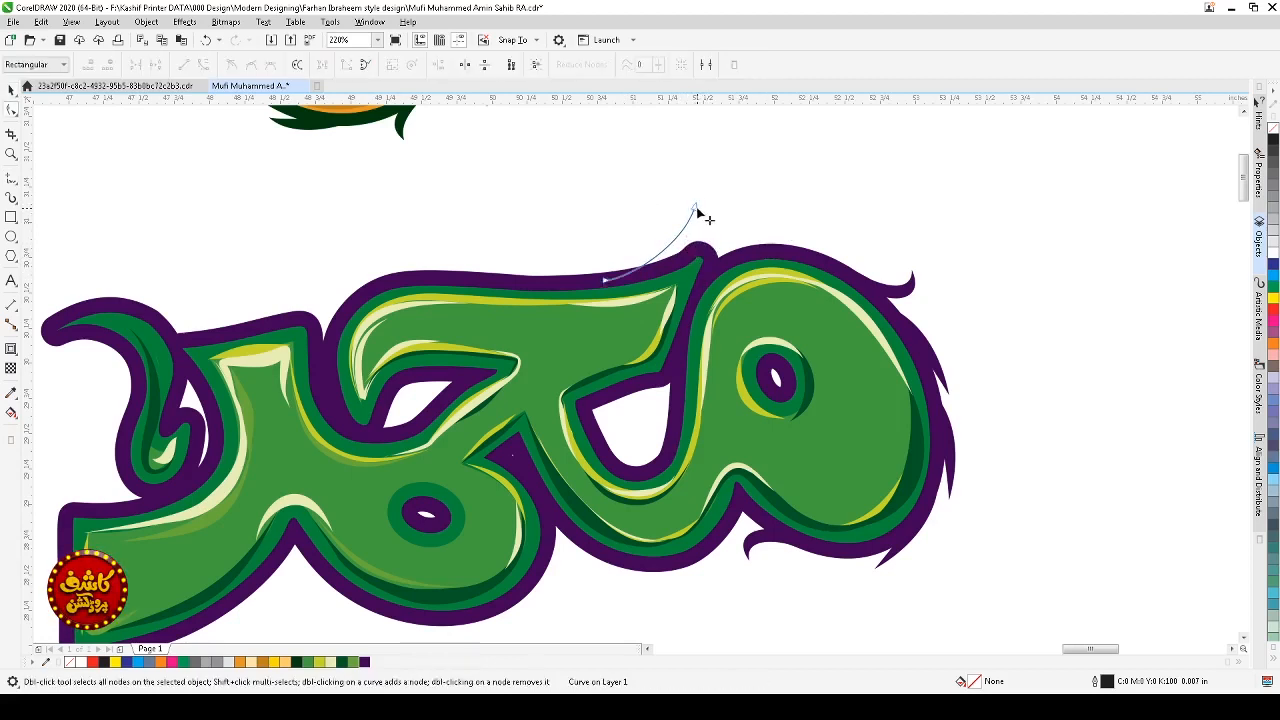
key("space")
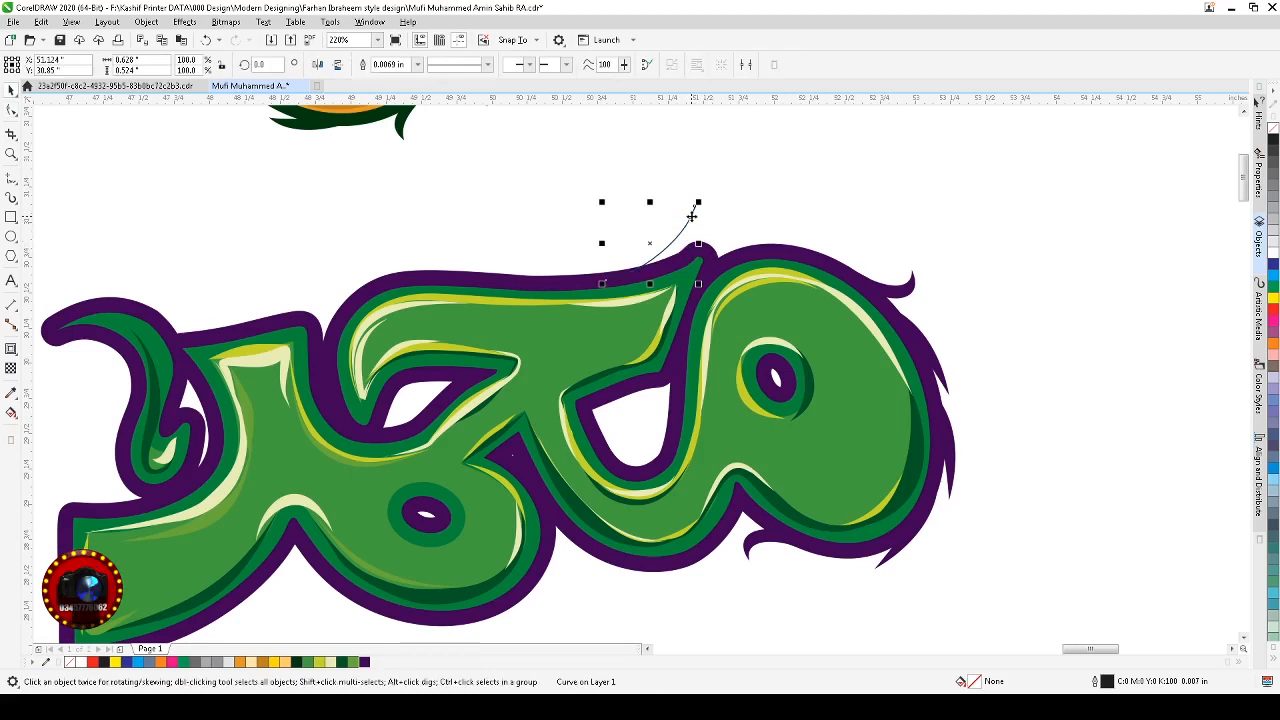
left_click(697, 236)
left_click_drag(693, 221, 682, 227)
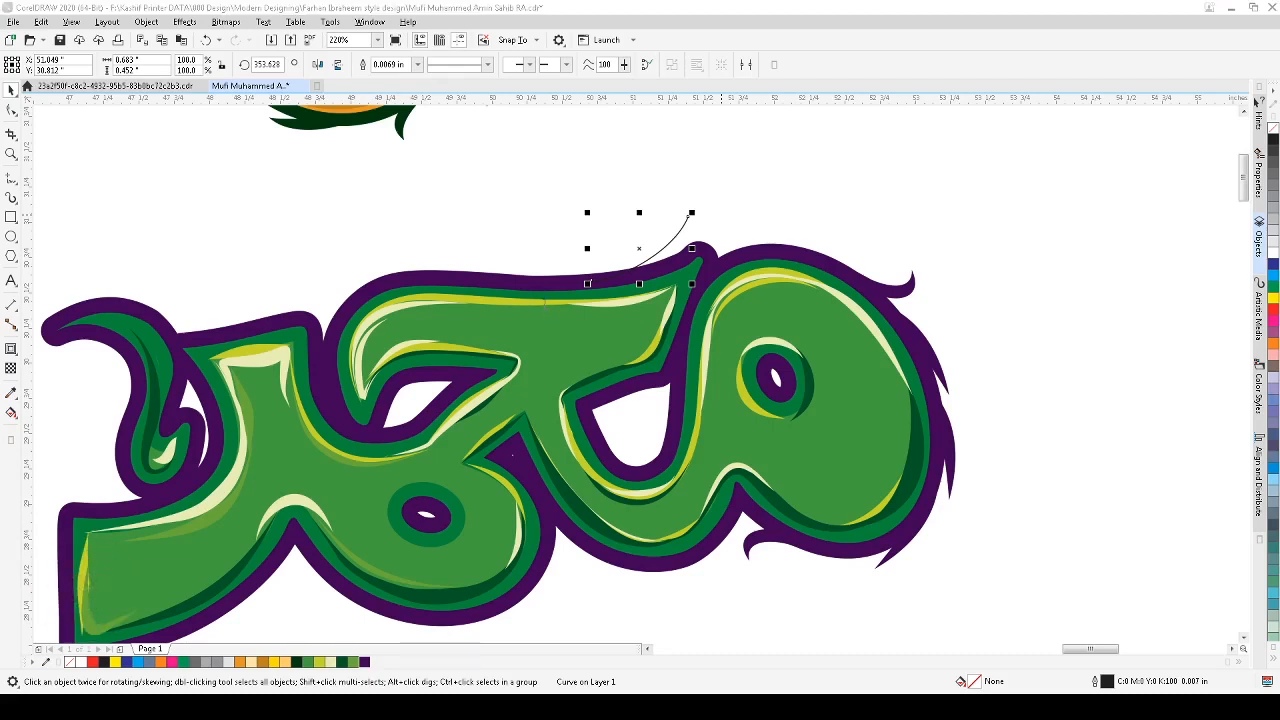
left_click(392, 305)
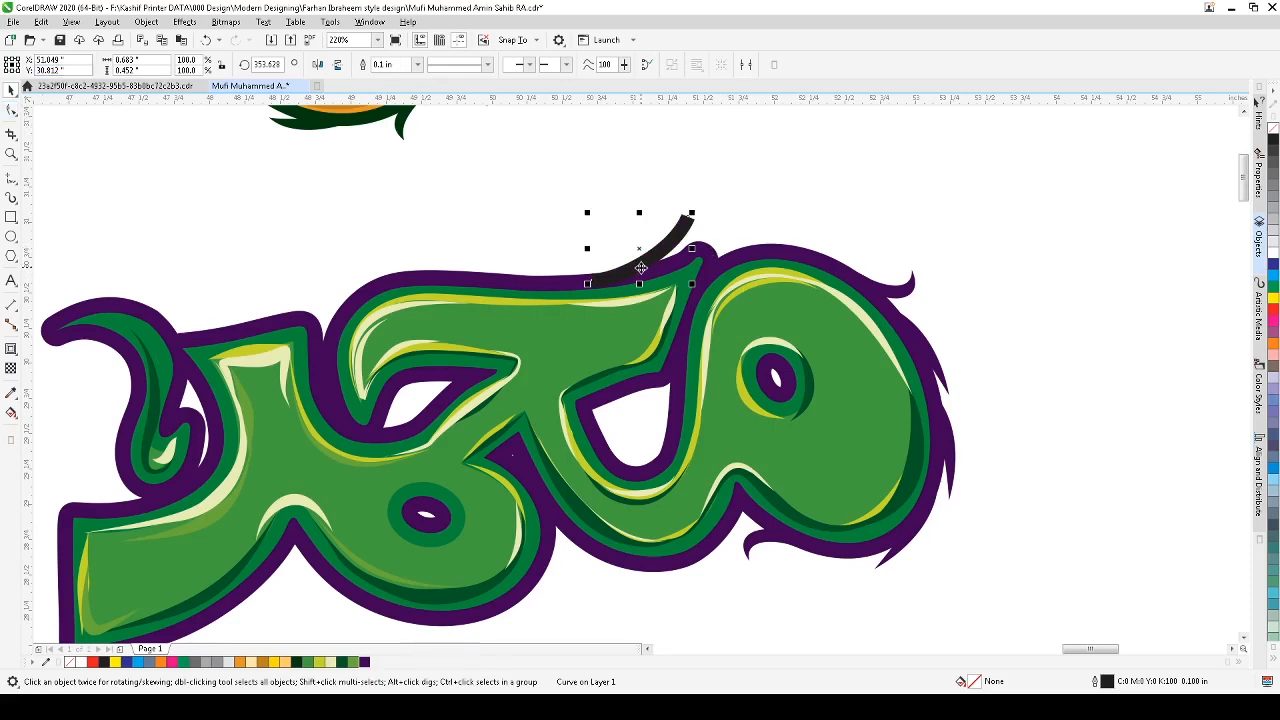
Step: Convert the stroke's outline to an object and reshape it into a tapered spike by deleting and moving nodes
key("ctrl+shift+q")
key("F2")
left_click_drag(810, 190, 428, 325)
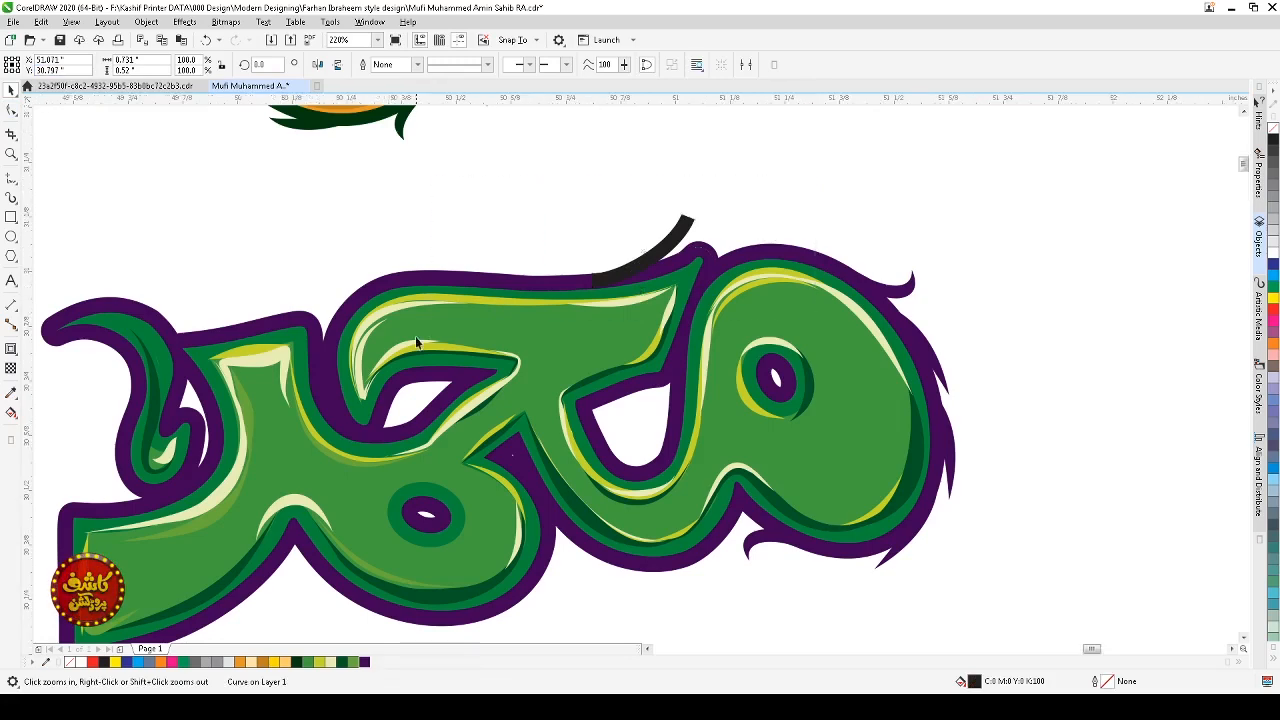
left_click(12, 111)
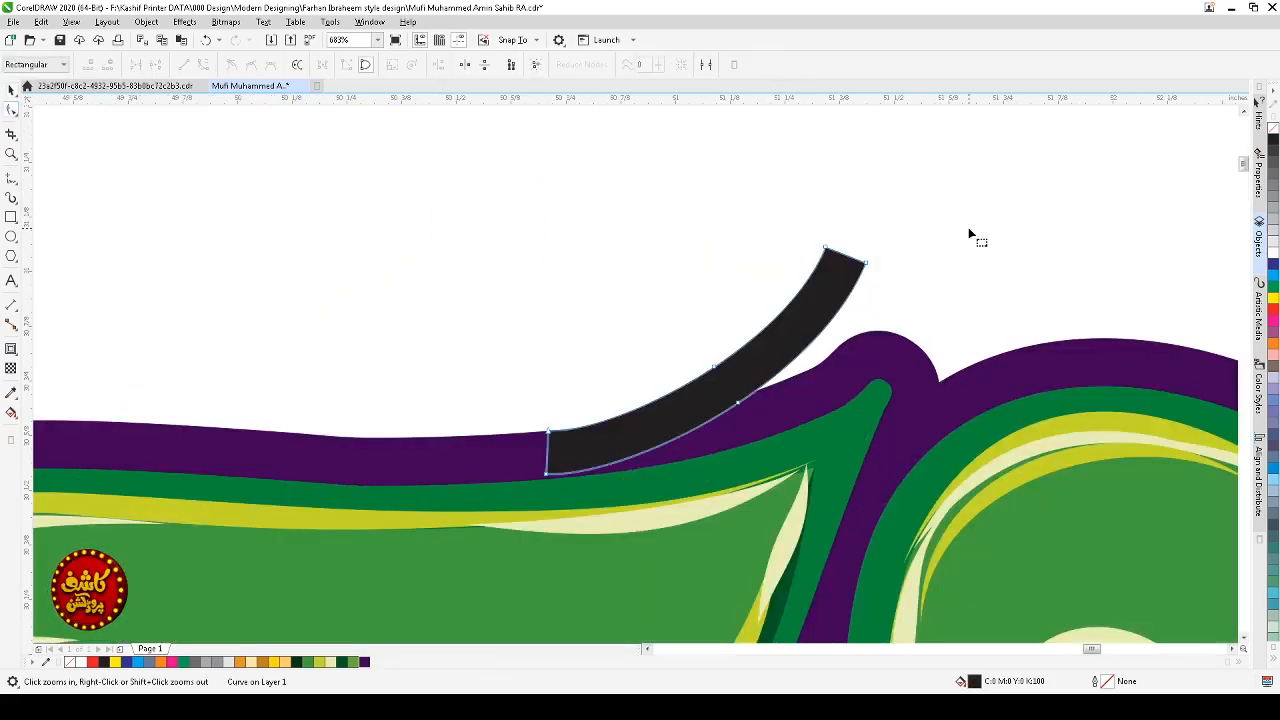
double_click(865, 261)
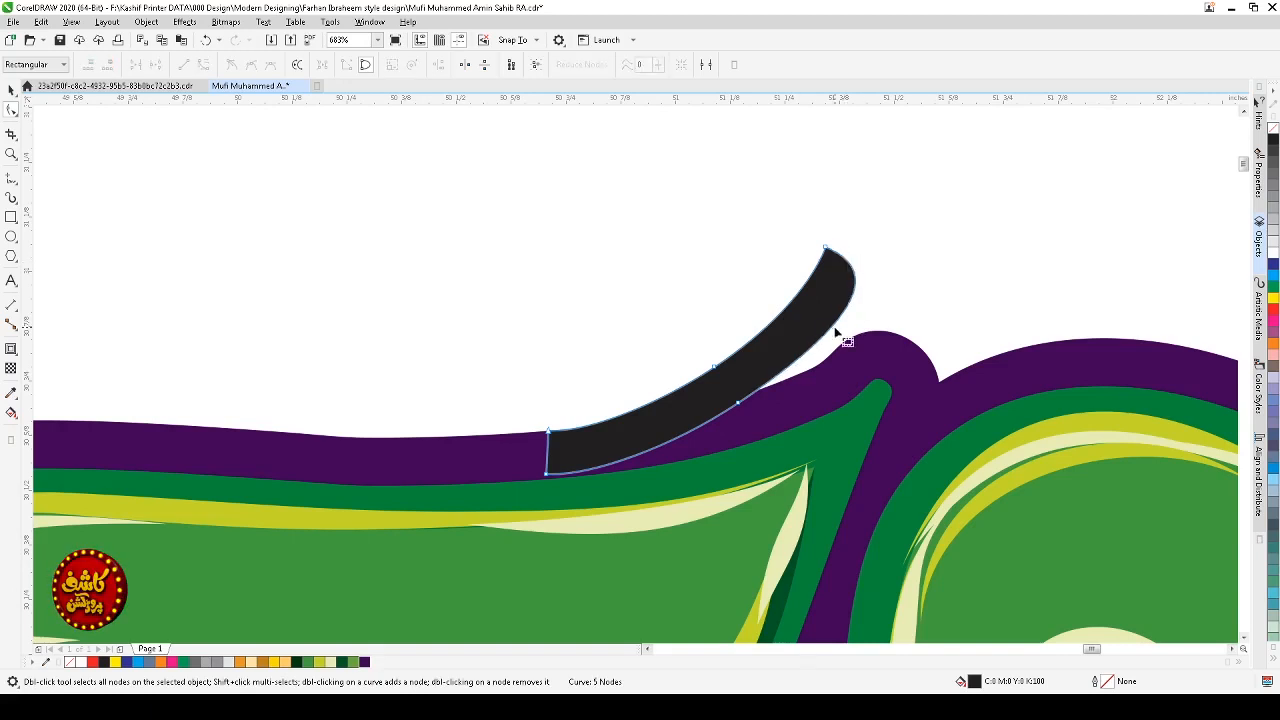
double_click(738, 404)
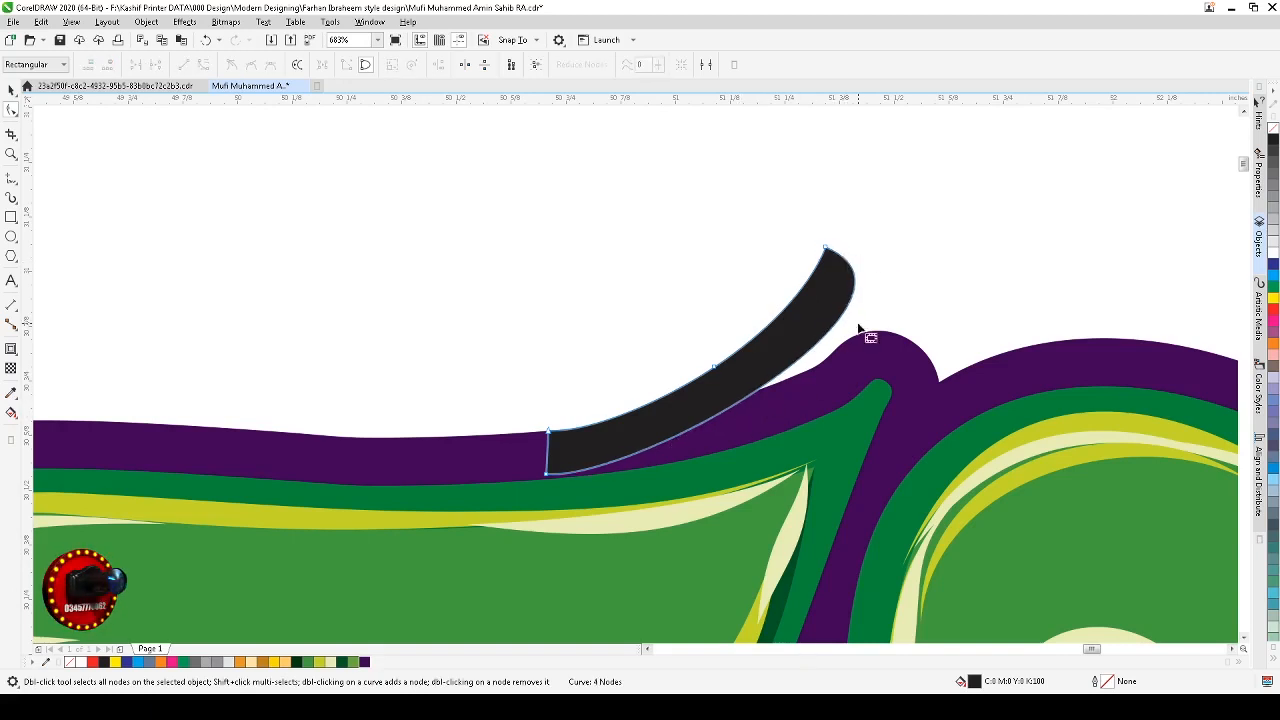
left_click_drag(857, 220, 795, 288)
left_click_drag(951, 298, 831, 386)
key("space")
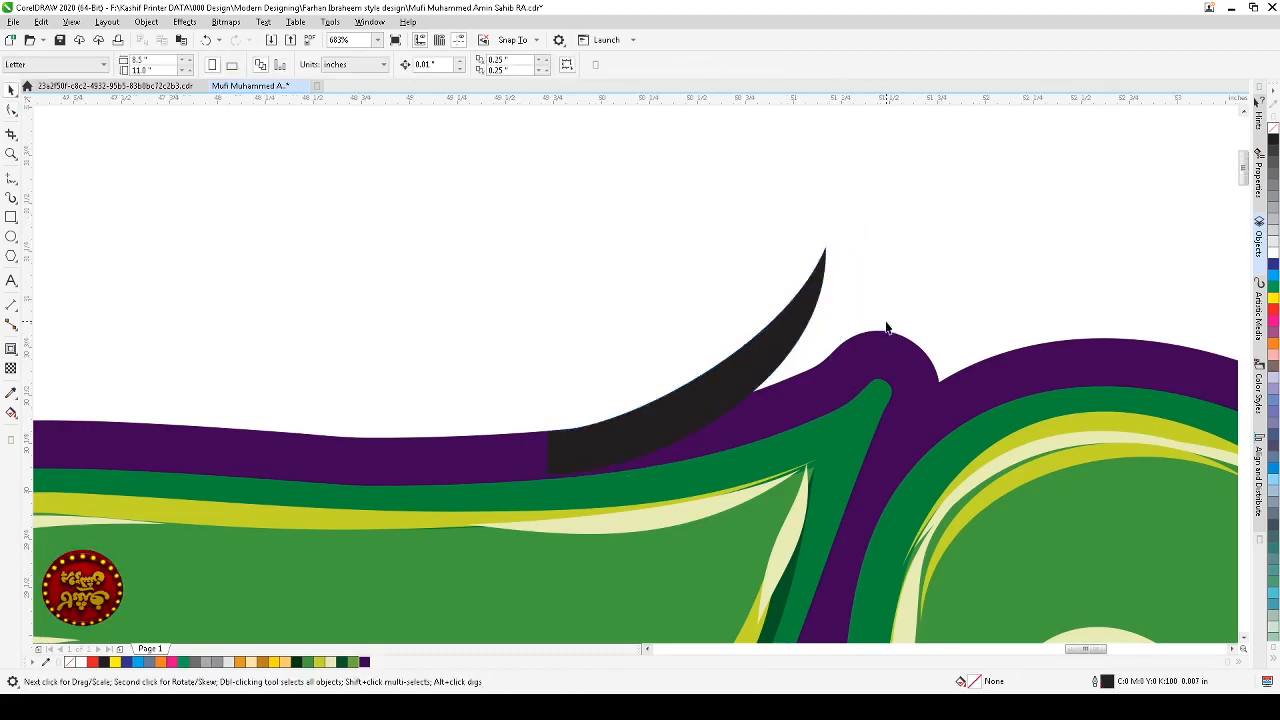
Step: Duplicate the new spike leftward along the top edge of the purple contour
scroll(887, 338, "down", 5)
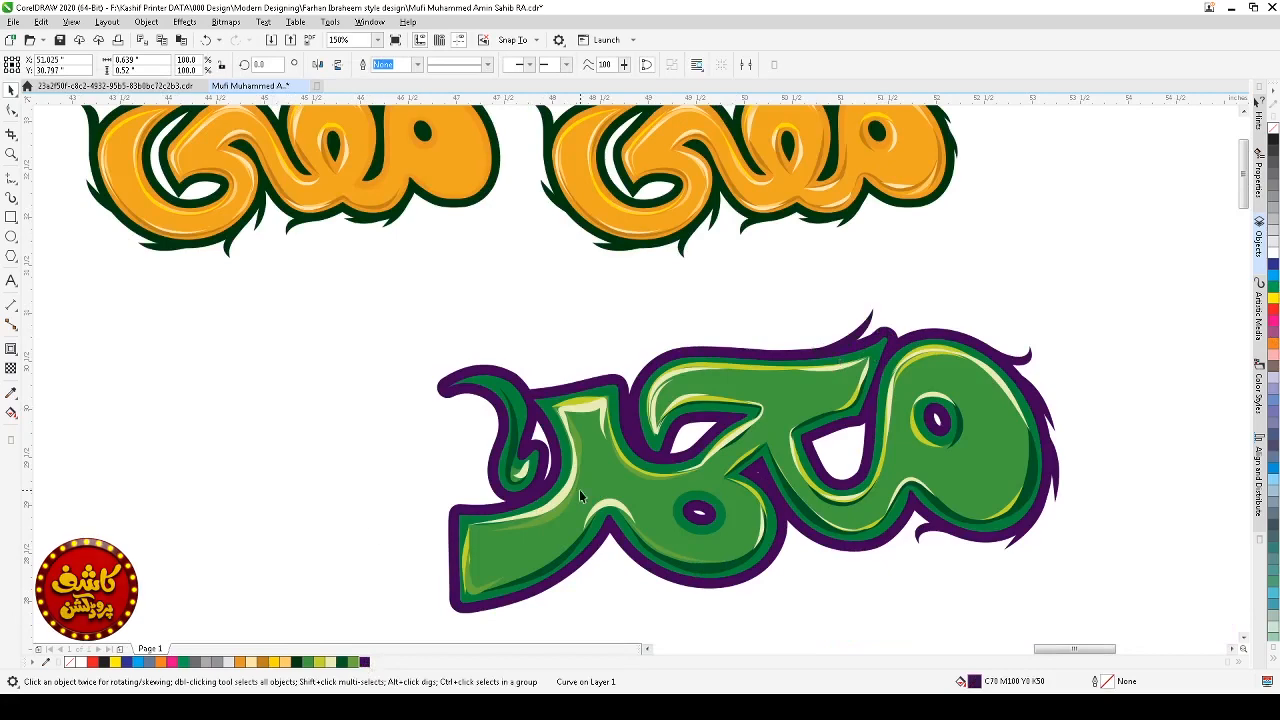
left_click(929, 277)
scroll(960, 285, "down", 3)
key("z")
left_click_drag(1000, 277, 614, 434)
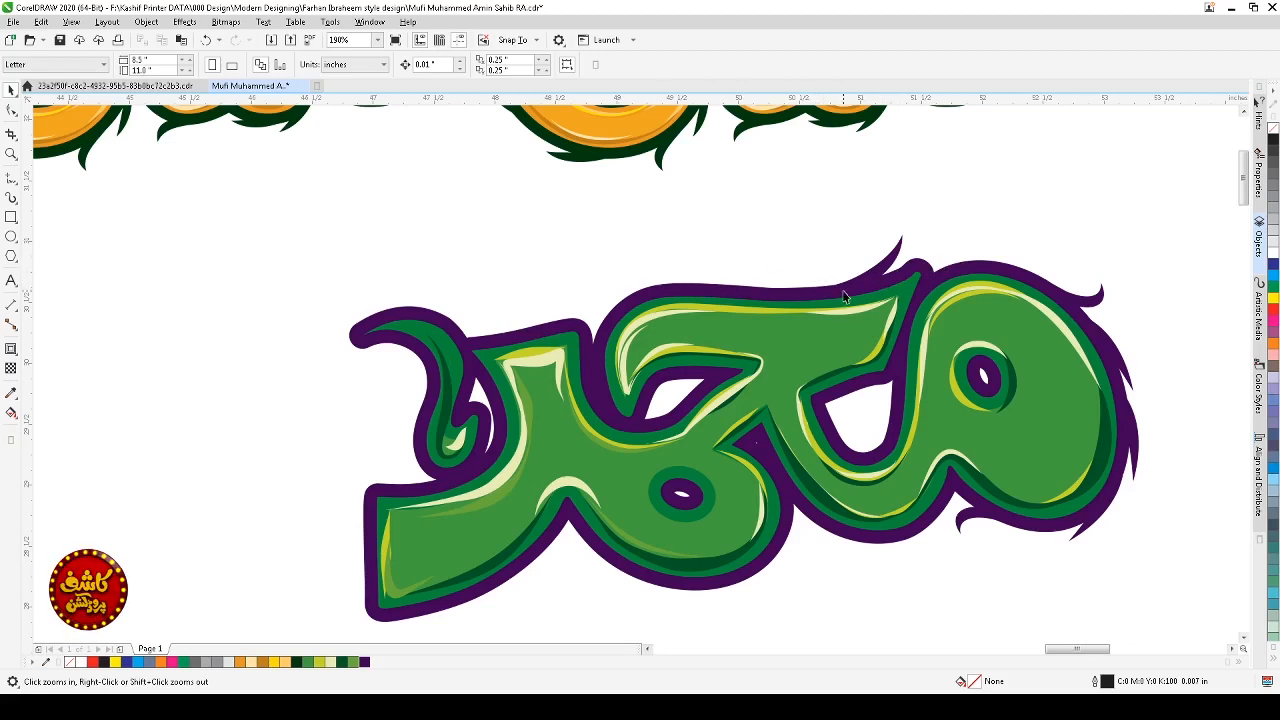
left_click(889, 263)
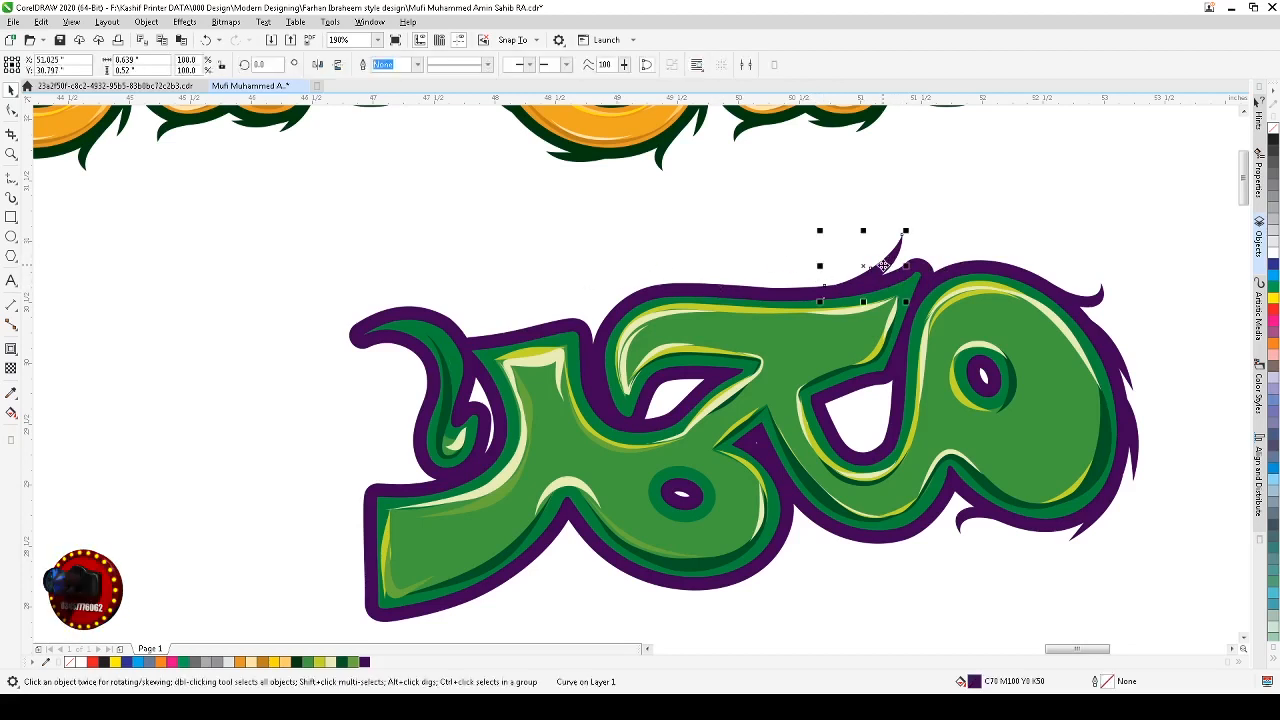
left_click_drag(905, 267, 764, 271)
right_click(764, 271)
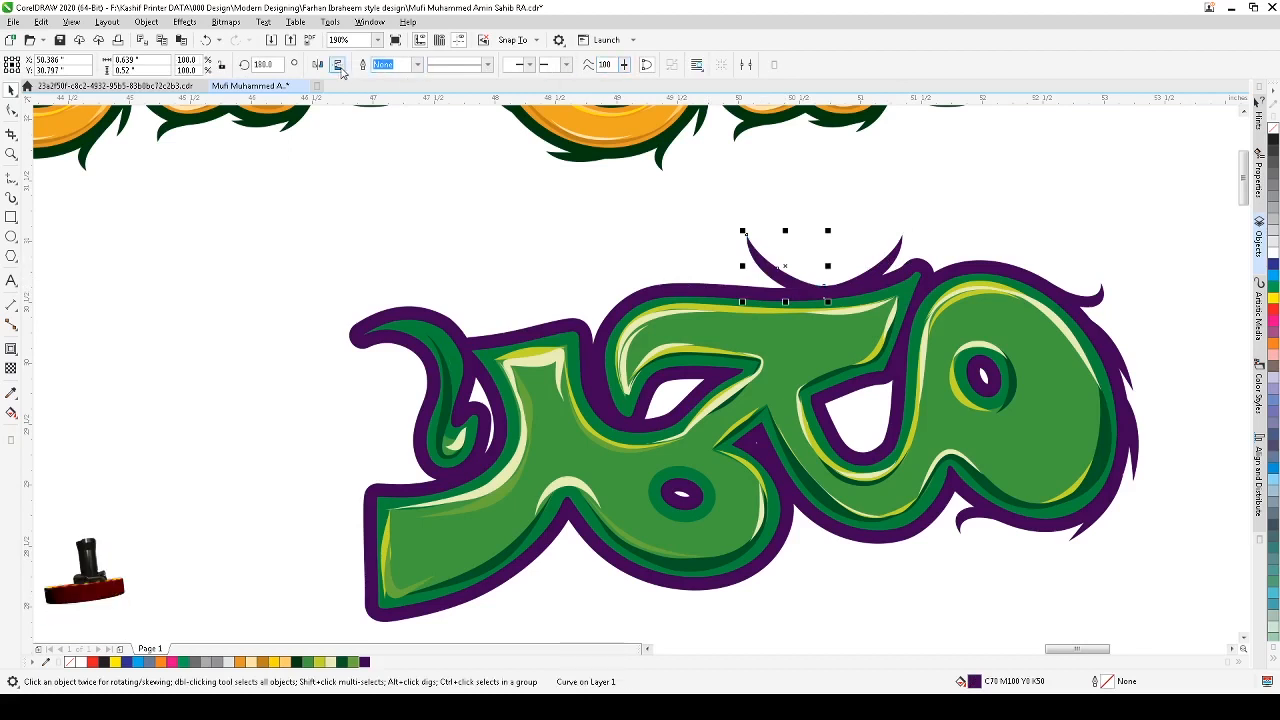
Step: Mirror the copied spike horizontally, rotate it, and place further spike copies along the contour's top edge
left_click(341, 69)
left_click(824, 255)
left_click(827, 241)
left_click(828, 239)
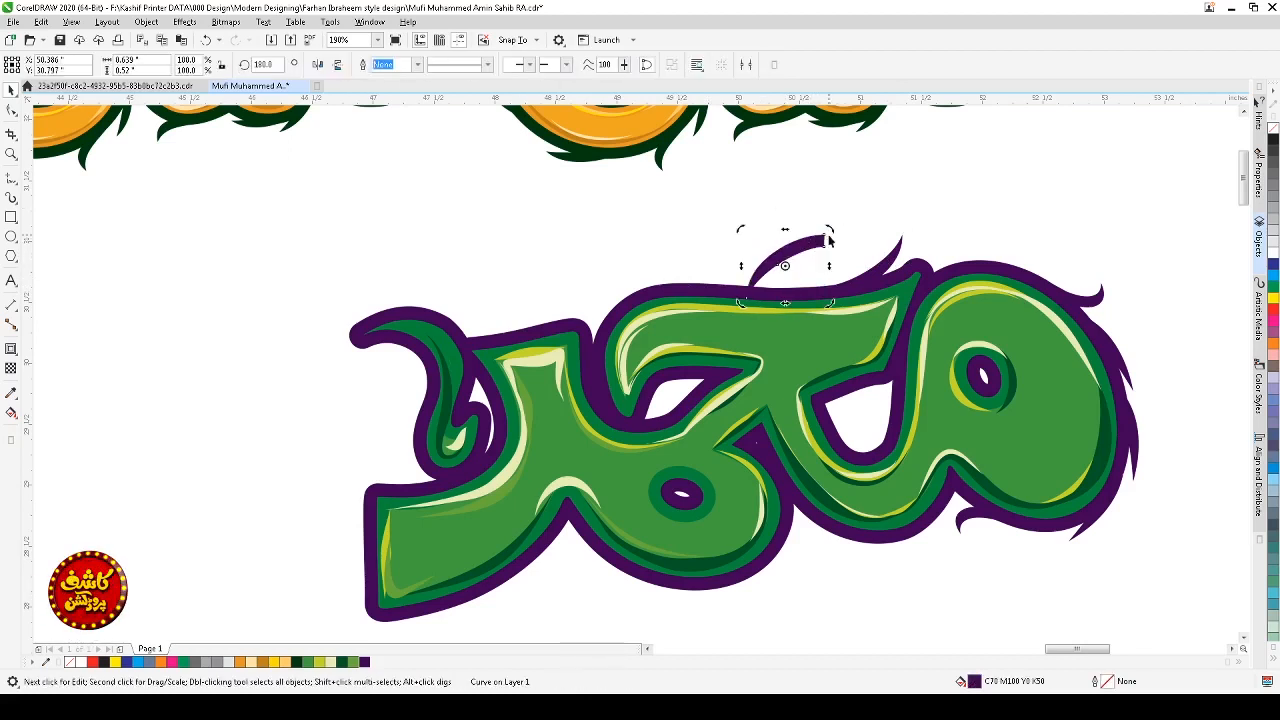
left_click_drag(828, 240, 797, 285)
left_click(727, 299)
left_click(691, 316)
left_click(688, 296)
left_click(692, 270, "shift")
left_click(708, 250)
left_click(814, 294)
left_click_drag(846, 321, 848, 316)
left_click(794, 290)
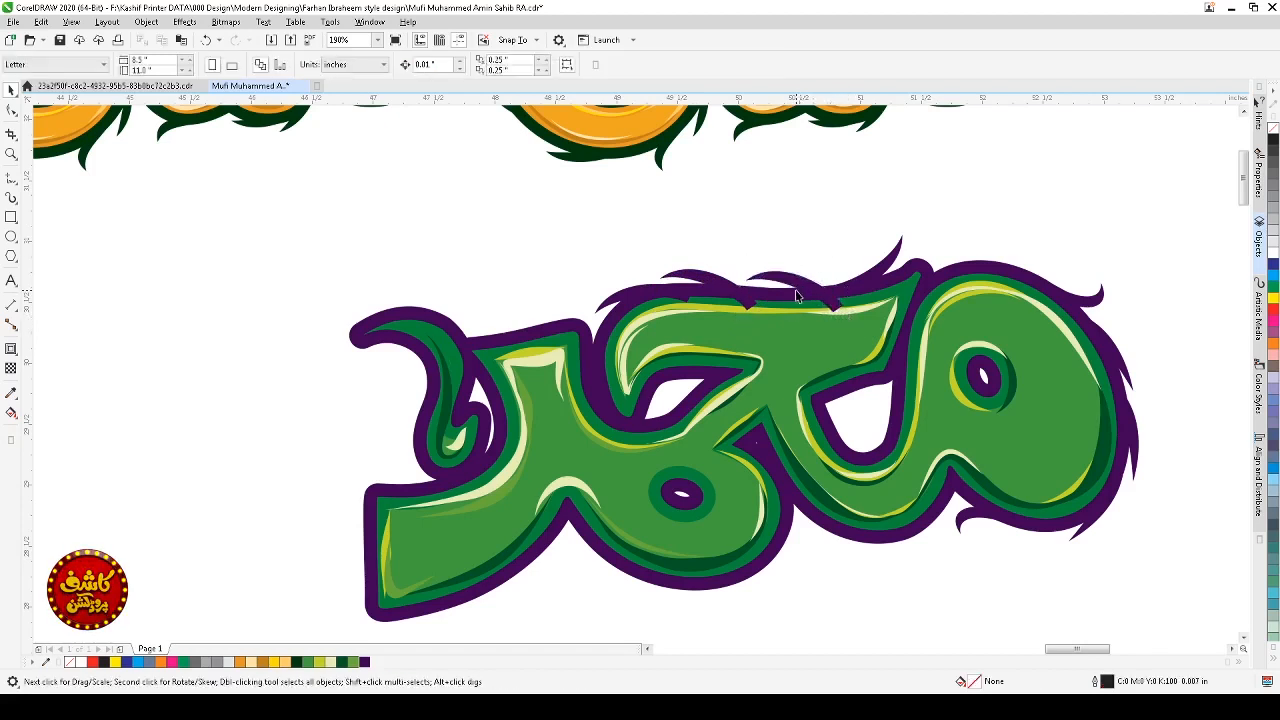
left_click(705, 281, "shift")
left_click(631, 295, "shift")
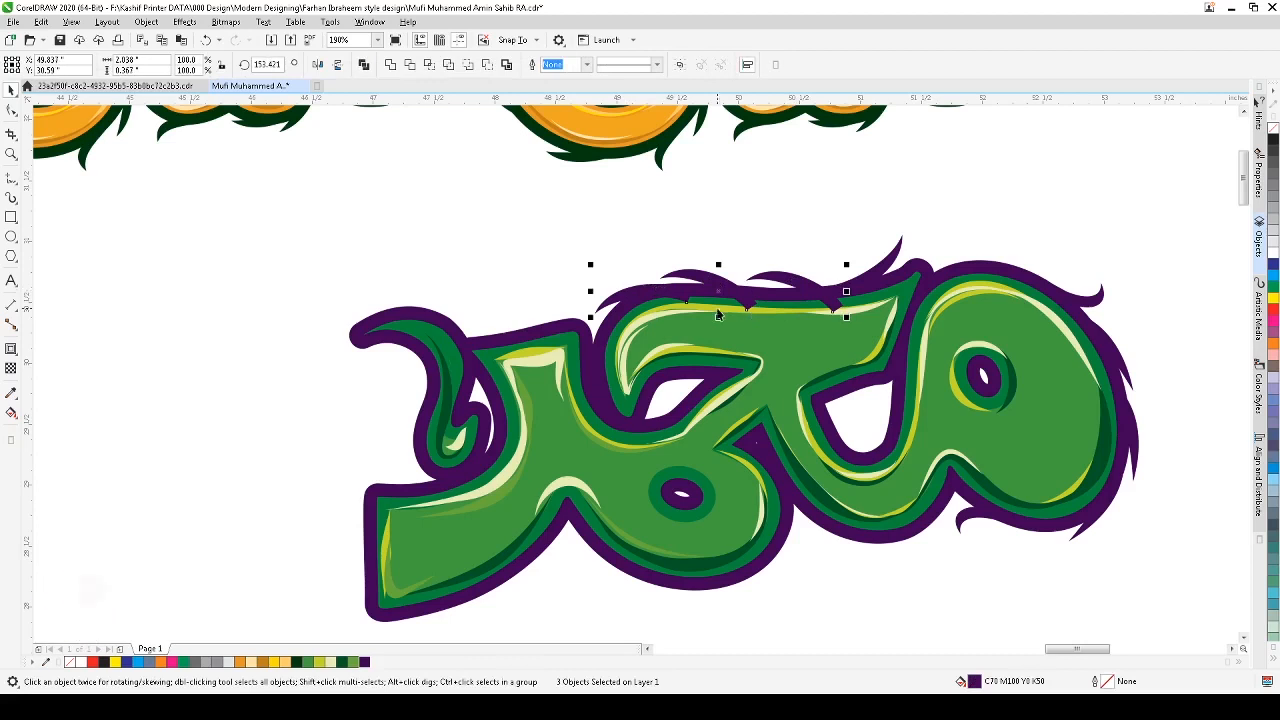
left_click(851, 305)
left_click(851, 305)
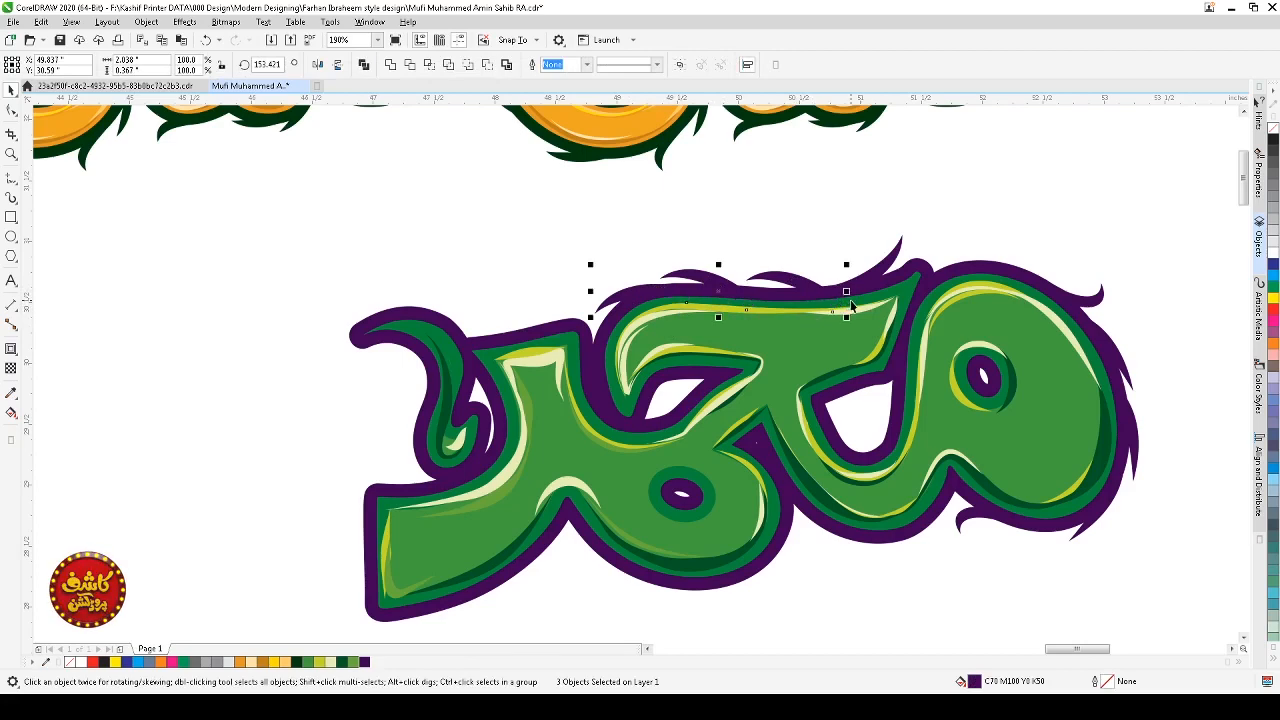
key("Escape")
Step: Zoom out and in to review the spikes along the purple contour
scroll(851, 305, "down", 3)
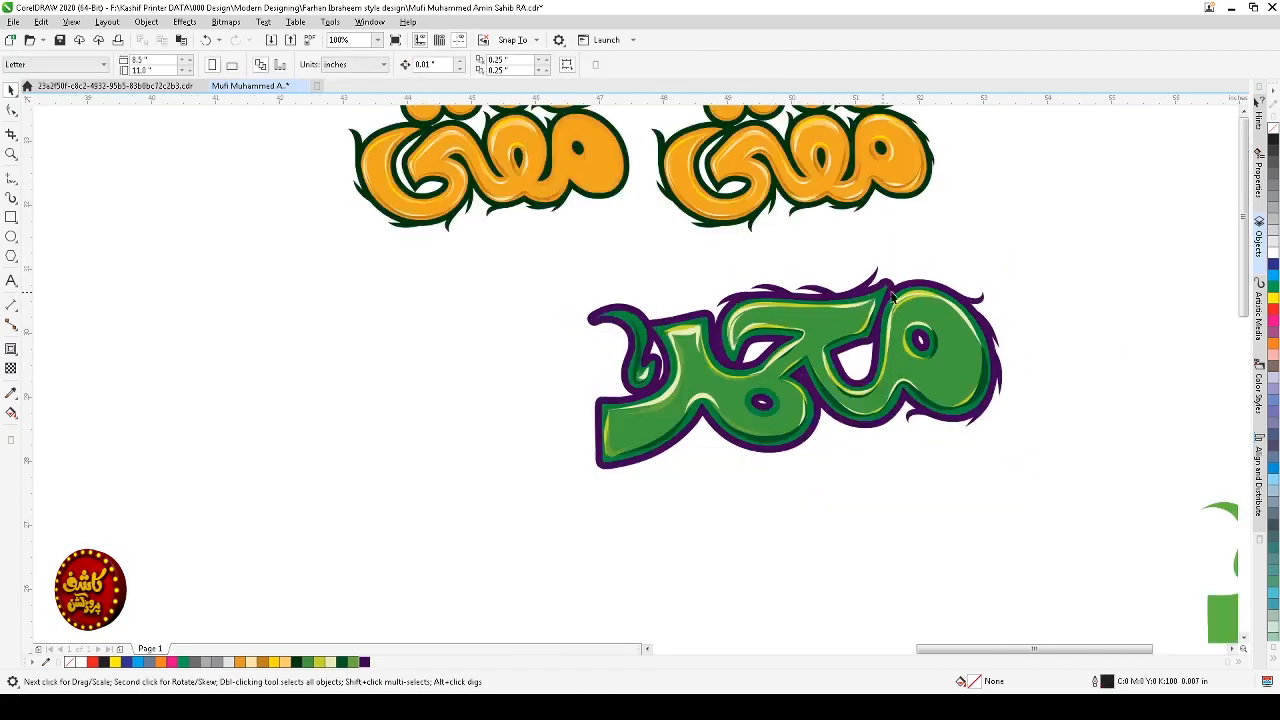
key("z")
left_click_drag(989, 249, 597, 410)
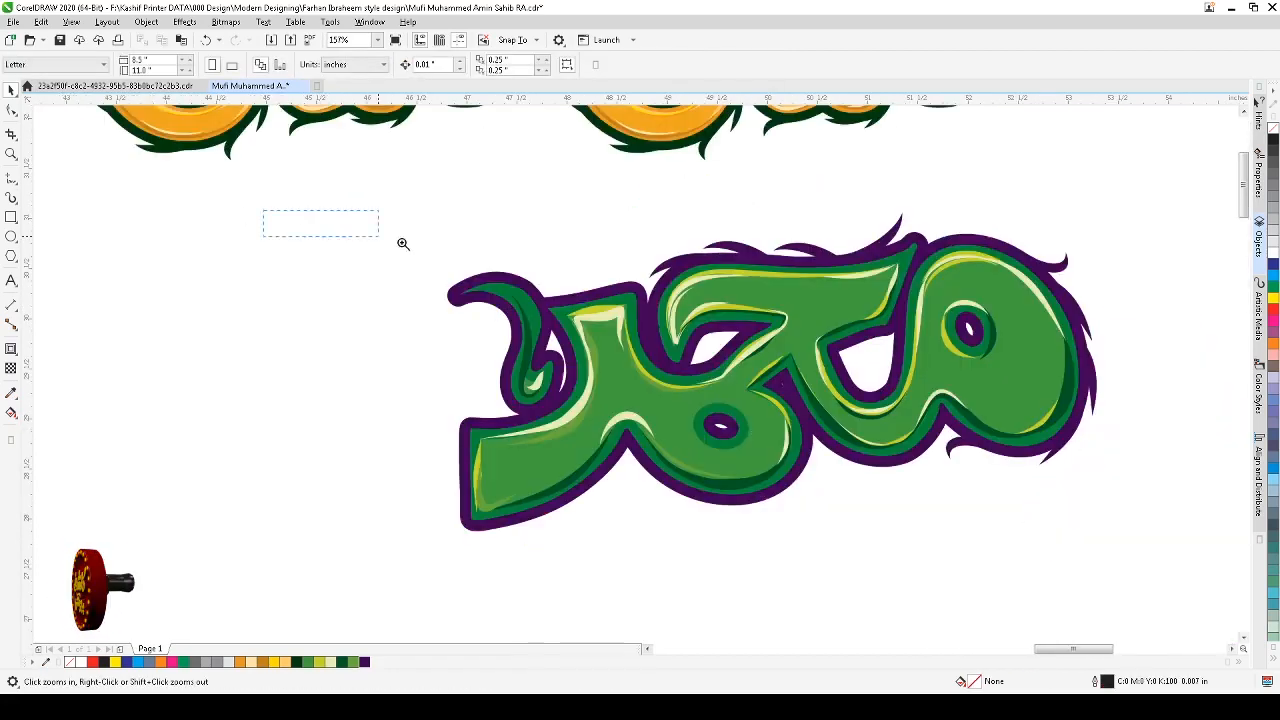
left_click_drag(403, 243, 1117, 531)
key("space")
scroll(889, 523, "down", 4)
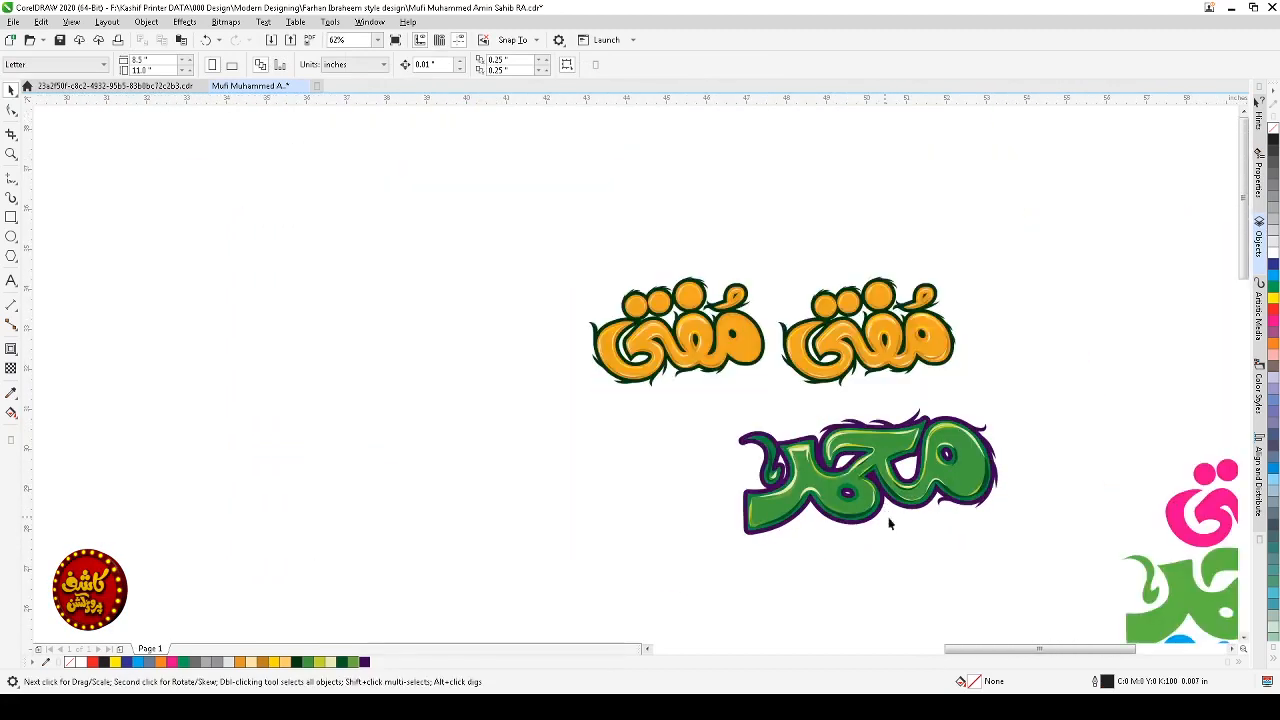
key("z")
left_click_drag(737, 409, 1091, 508)
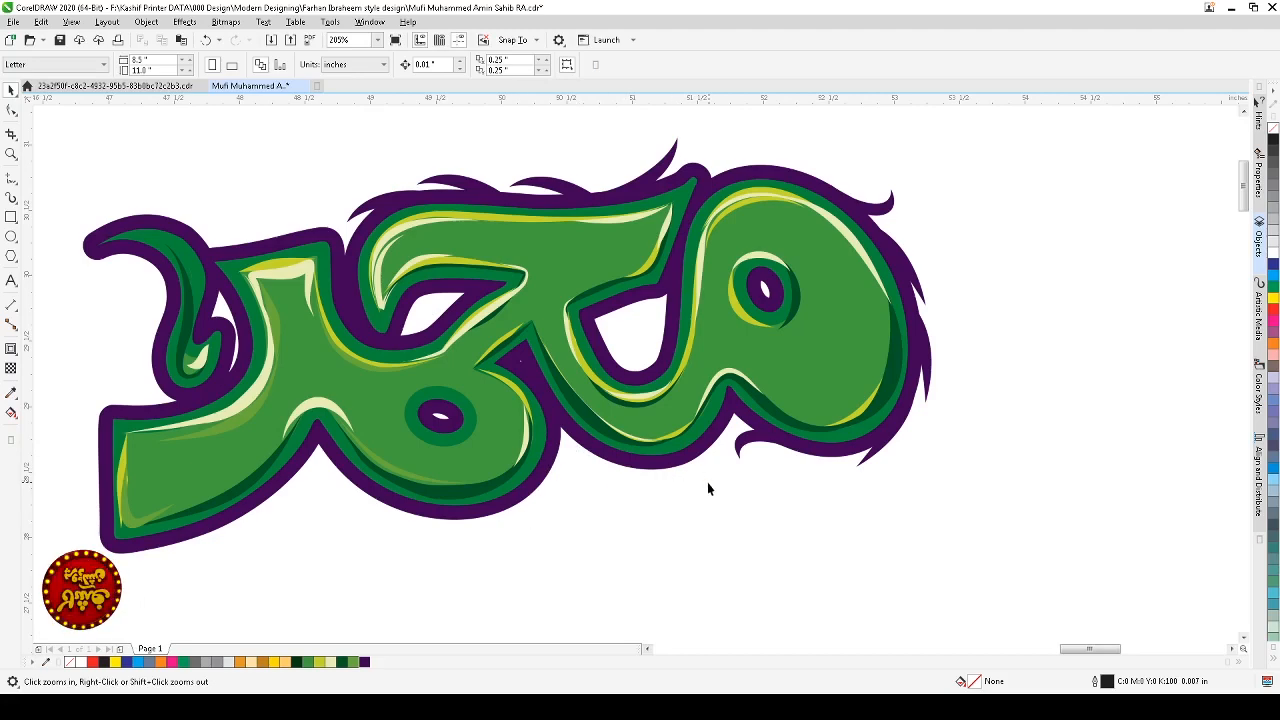
Step: Draw two curved freehand strokes below the bottom contour near the middle letter junction and give them thick outlines
scroll(536, 468, "down", 4)
left_click_drag(488, 416, 680, 509)
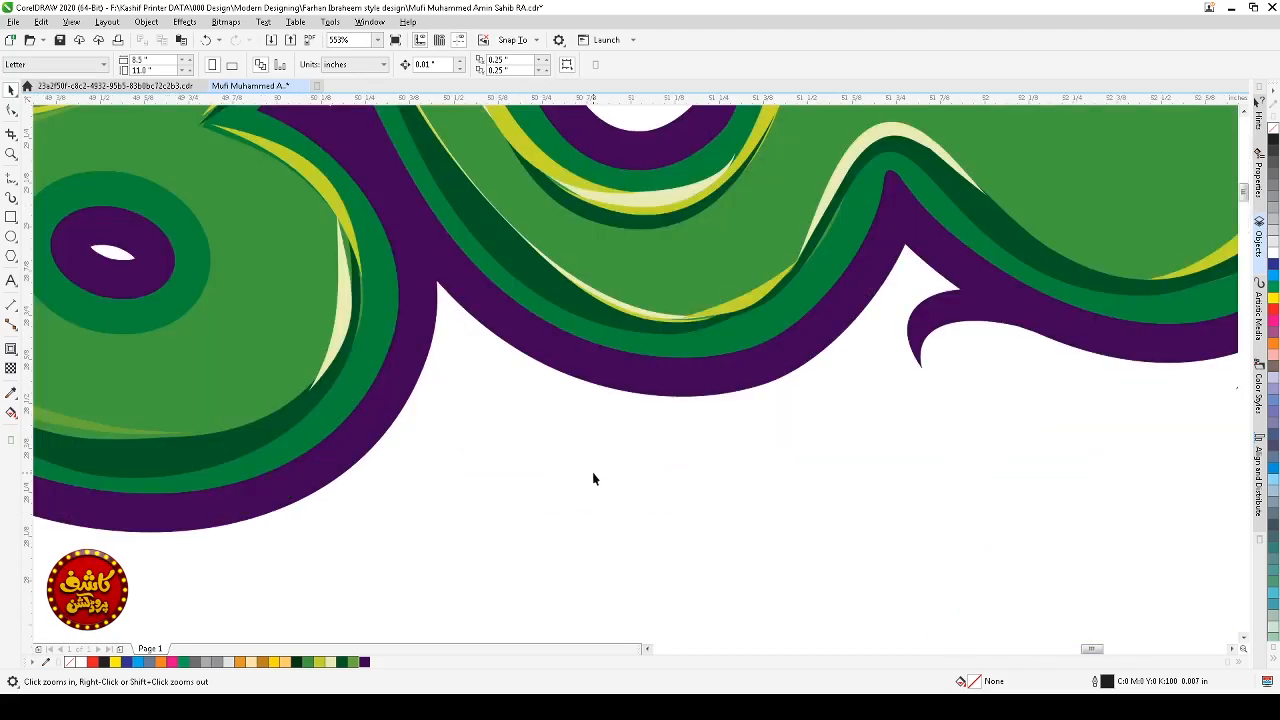
left_click(10, 198)
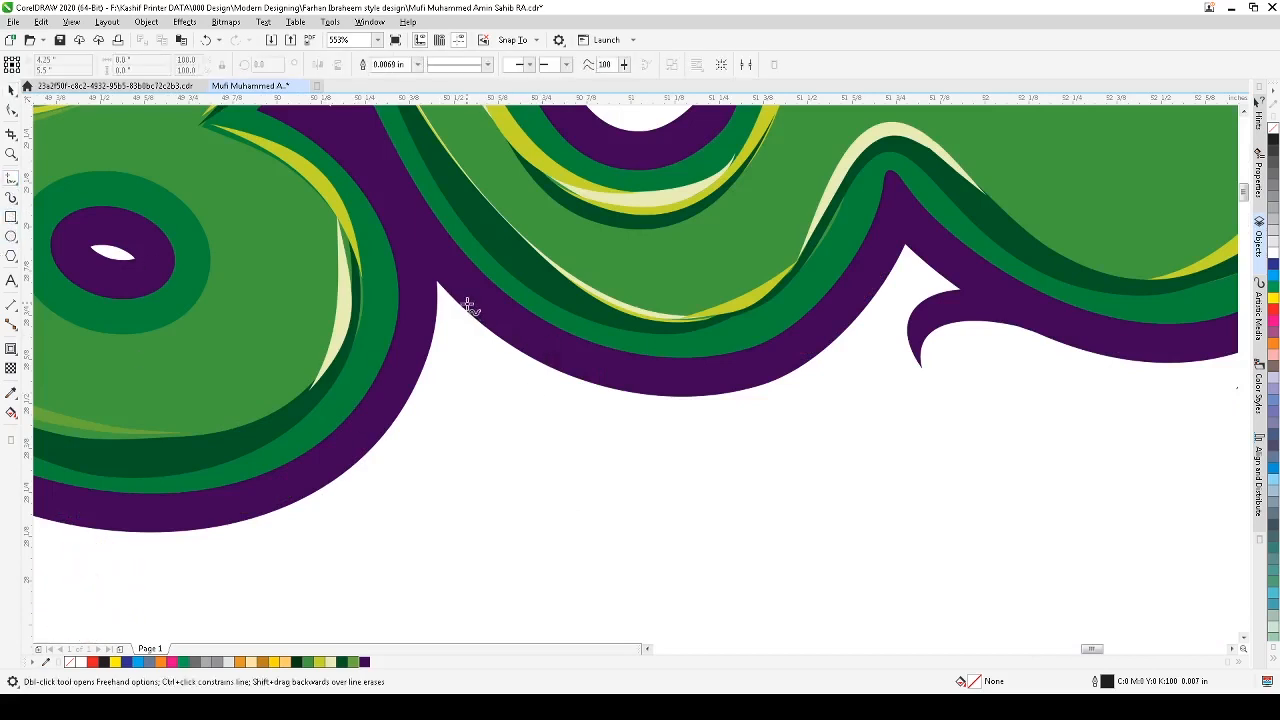
mouse_move(466, 303)
left_mouse_down()
mouse_move(573, 418)
mouse_move(658, 446)
left_mouse_up()
left_click_drag(426, 321, 331, 519)
left_click(11, 89)
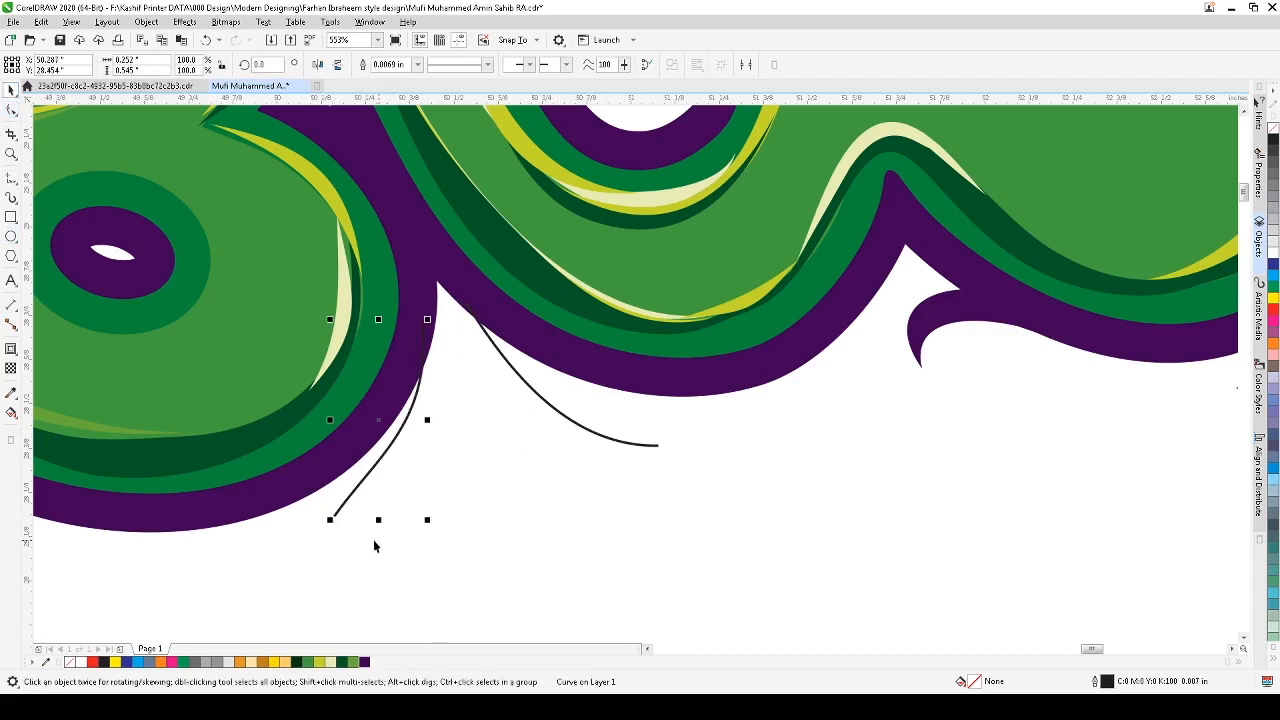
mouse_move(305, 560)
left_mouse_down()
mouse_move(567, 482)
mouse_move(726, 260)
mouse_move(690, 285)
left_mouse_up()
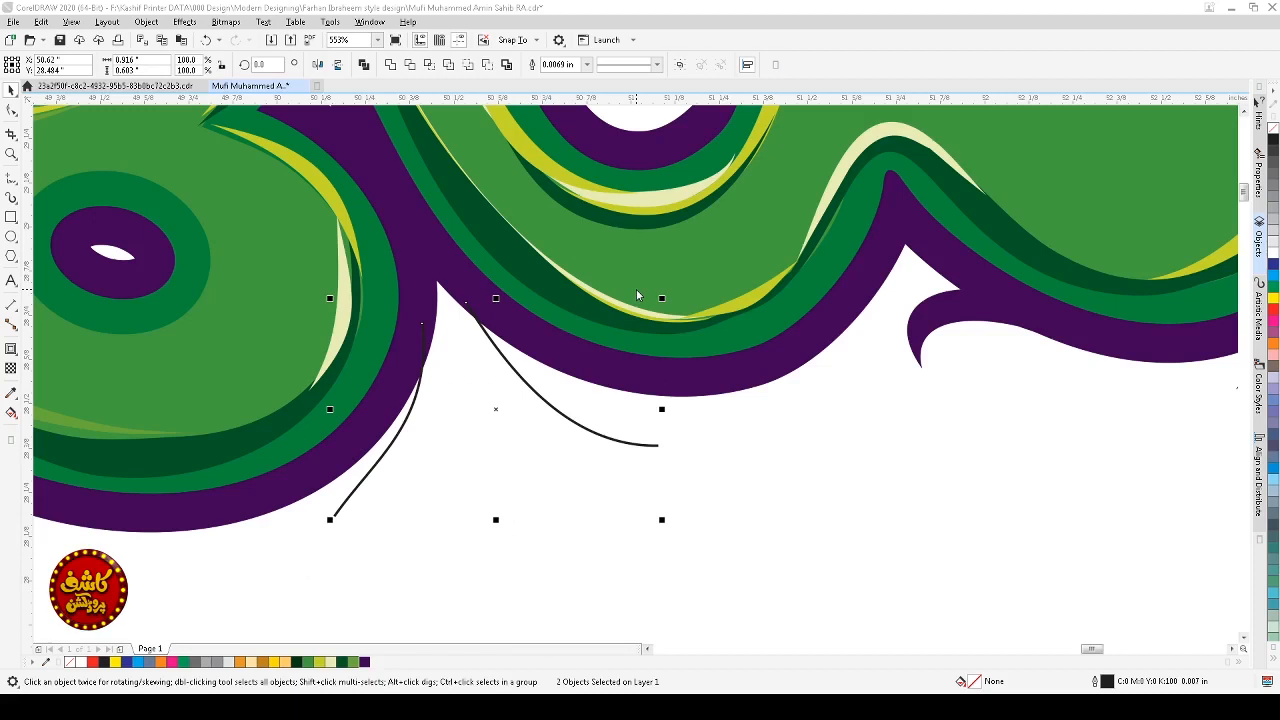
key("Return")
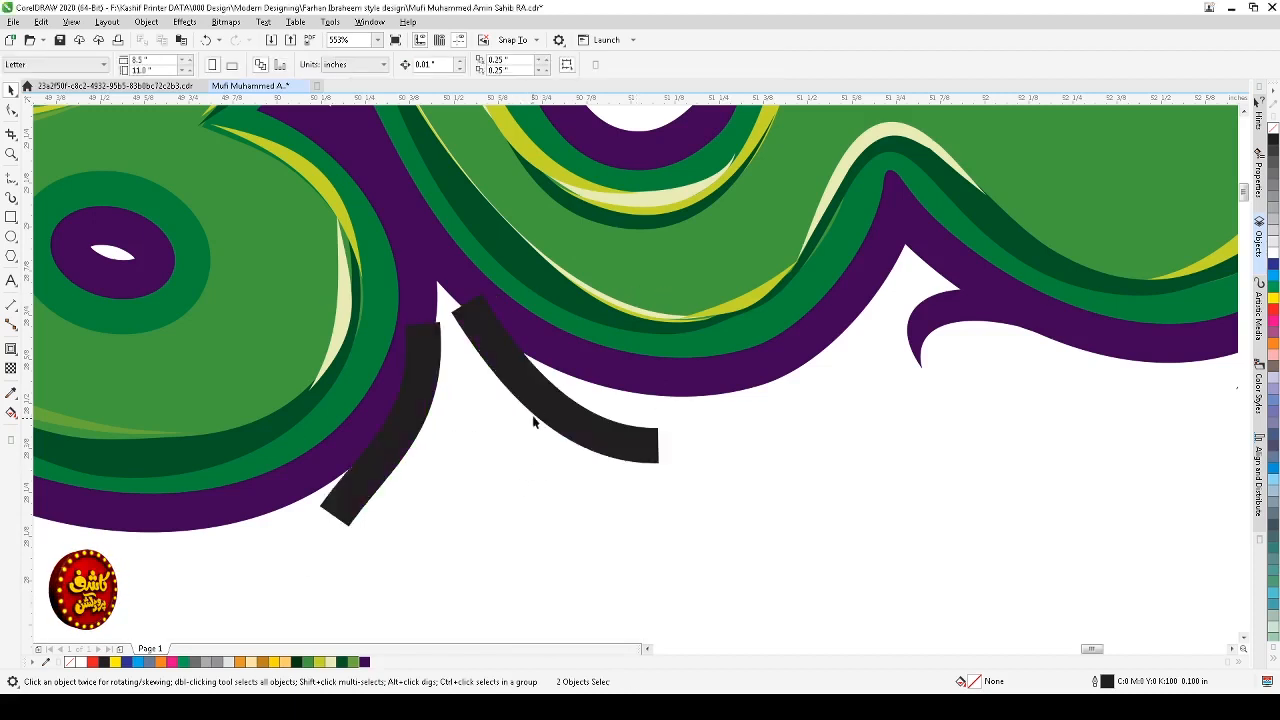
Step: Reshape the left freehand stroke below the contour by shifting it and bending its curve
left_click(541, 404)
left_click(421, 433)
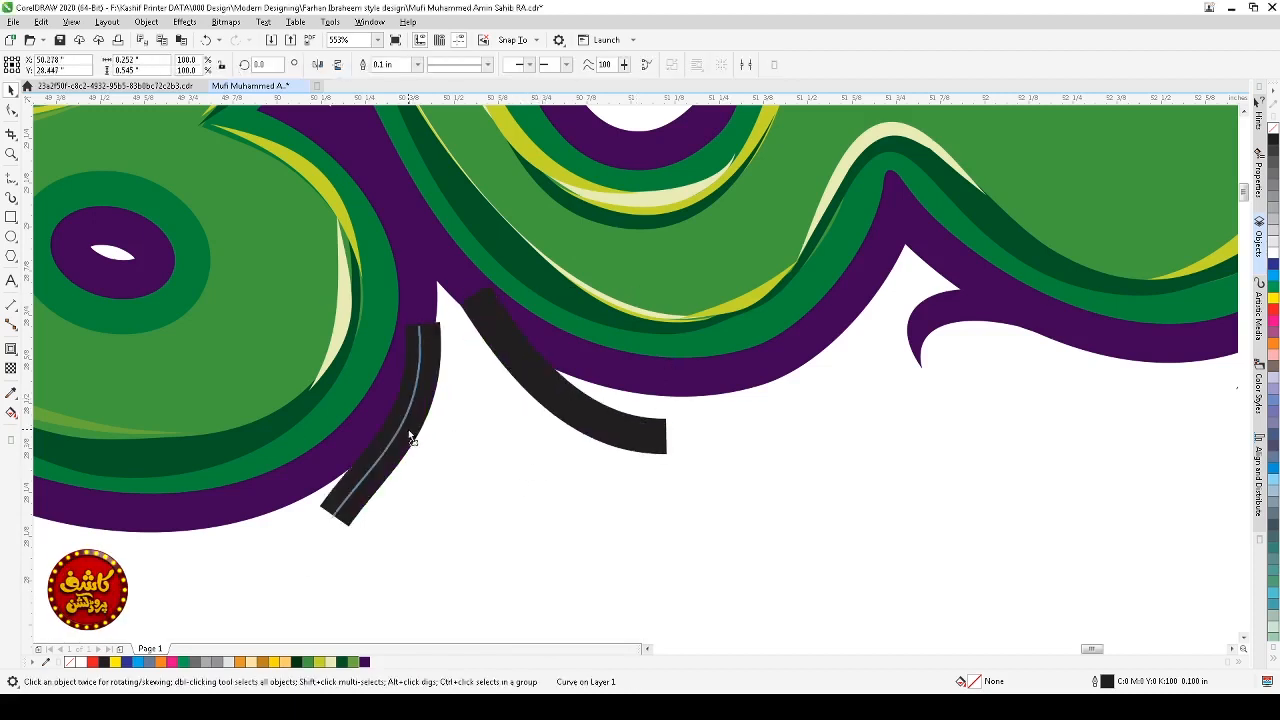
left_click(415, 440)
left_click_drag(424, 523, 387, 496)
key("F10")
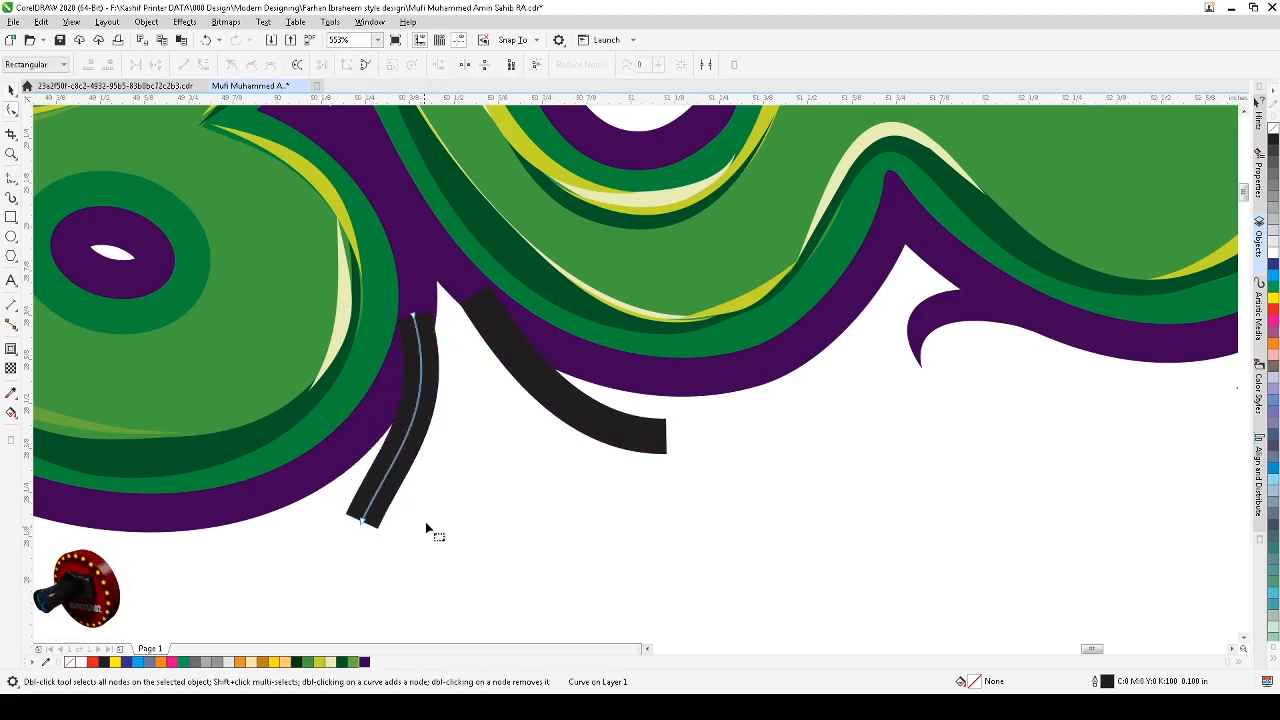
left_click(397, 462)
left_click_drag(399, 463, 417, 481)
key("space")
left_click(643, 441)
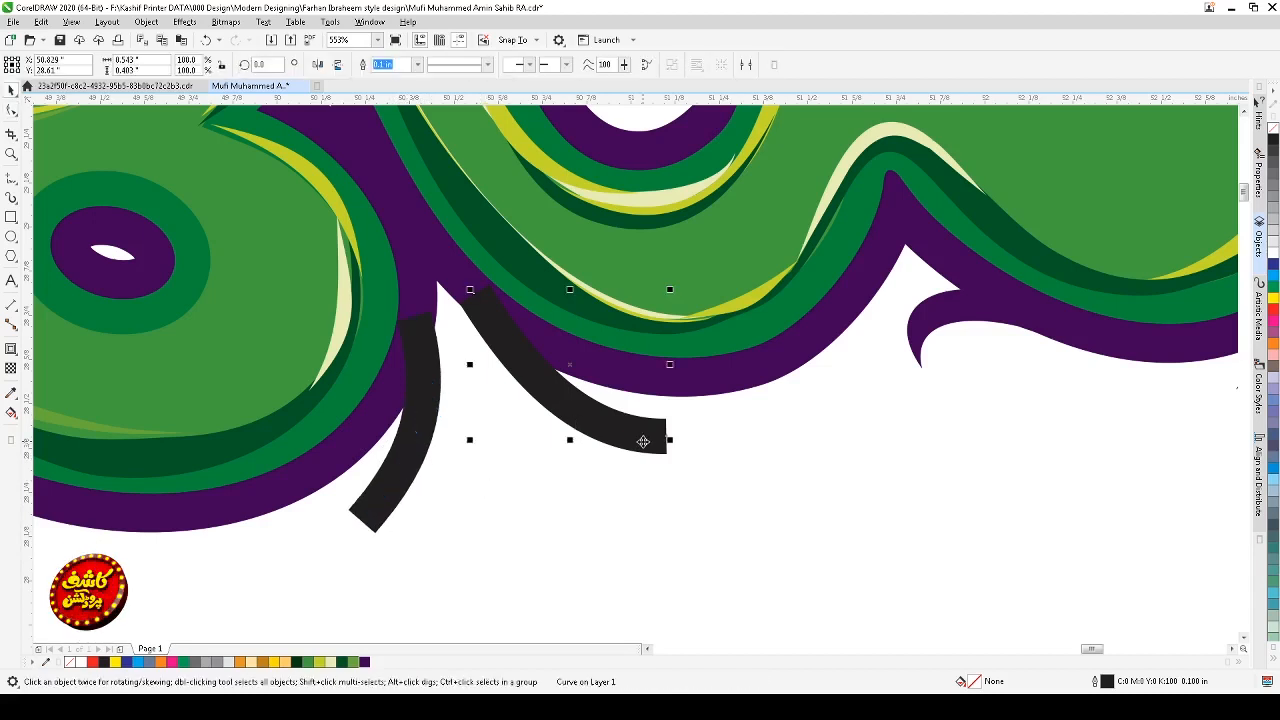
Step: Convert both black strokes into filled shapes
key("space")
key("space")
left_click(568, 409)
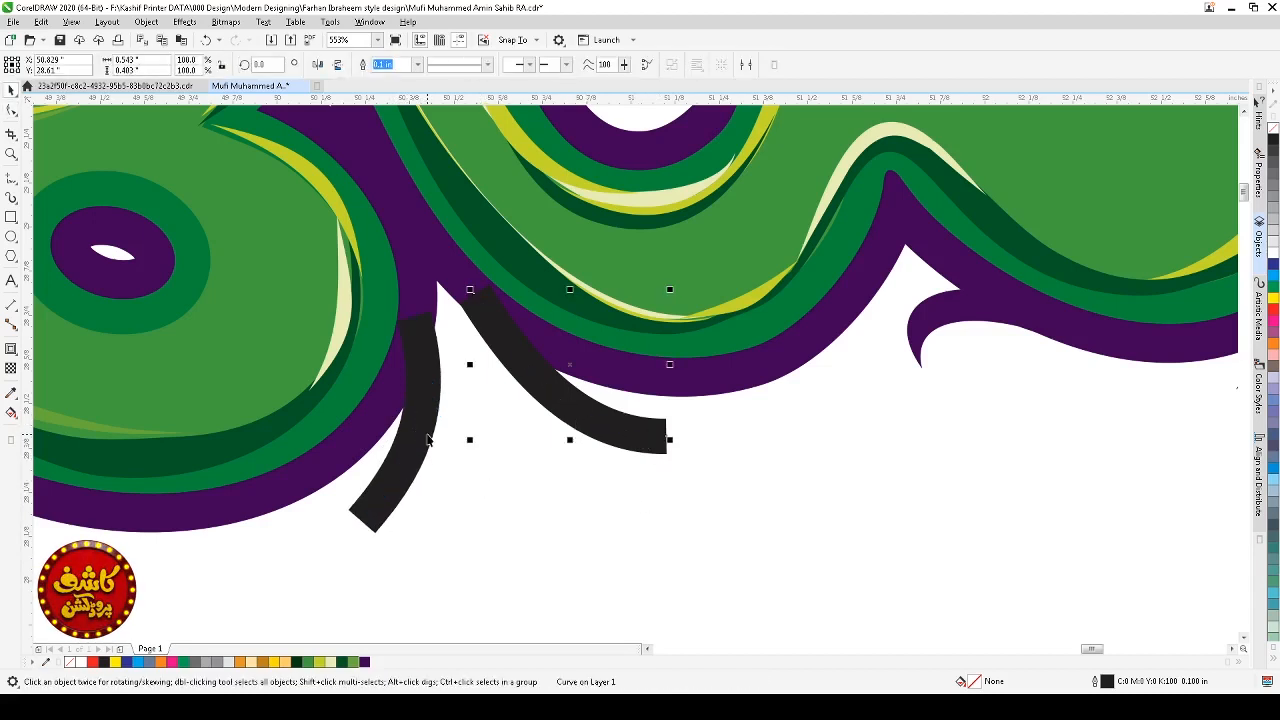
left_click(427, 440, "shift")
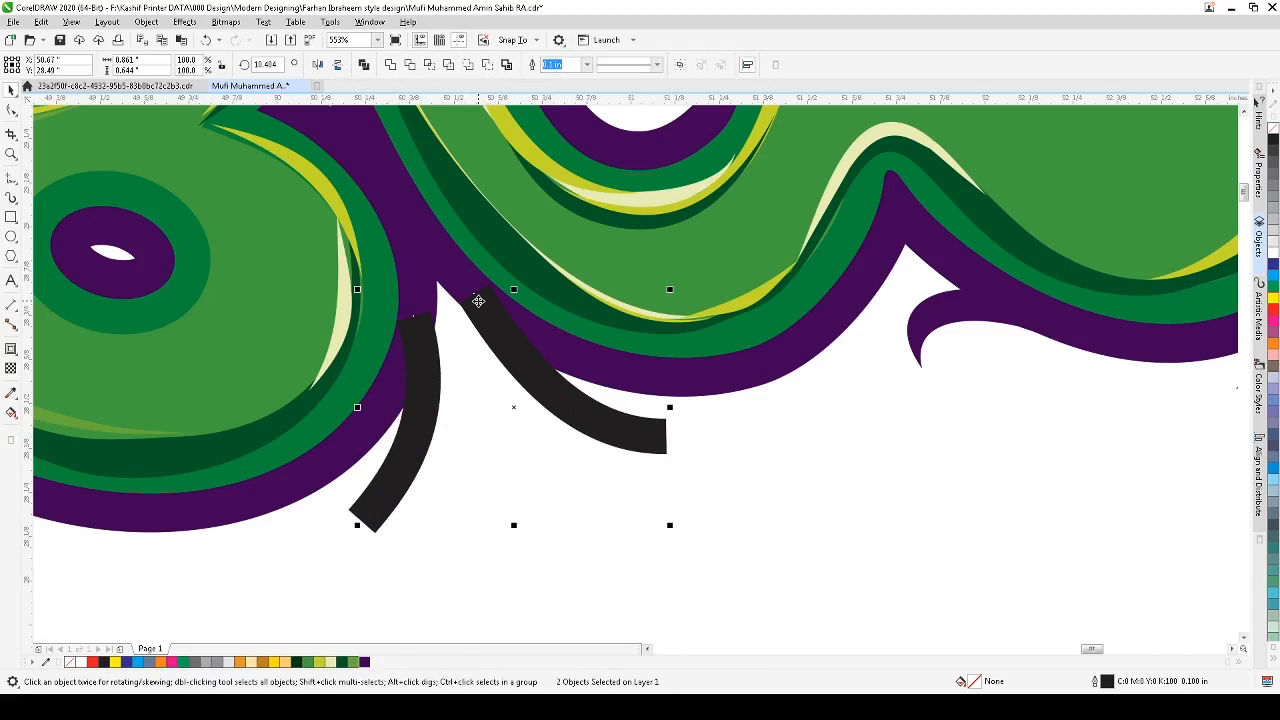
left_click(609, 447)
left_click(623, 437)
key("space")
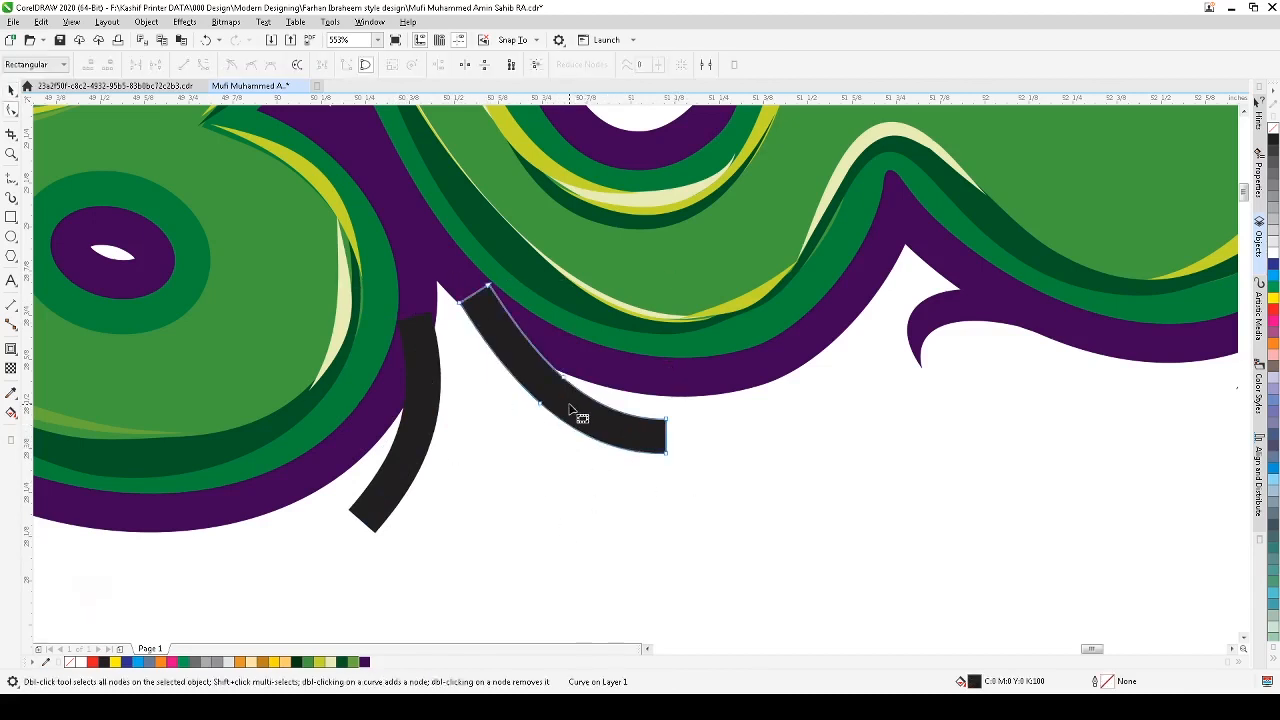
Step: Simplify the nodes of both strokes, removing the extra end nodes
key("ctrl+a")
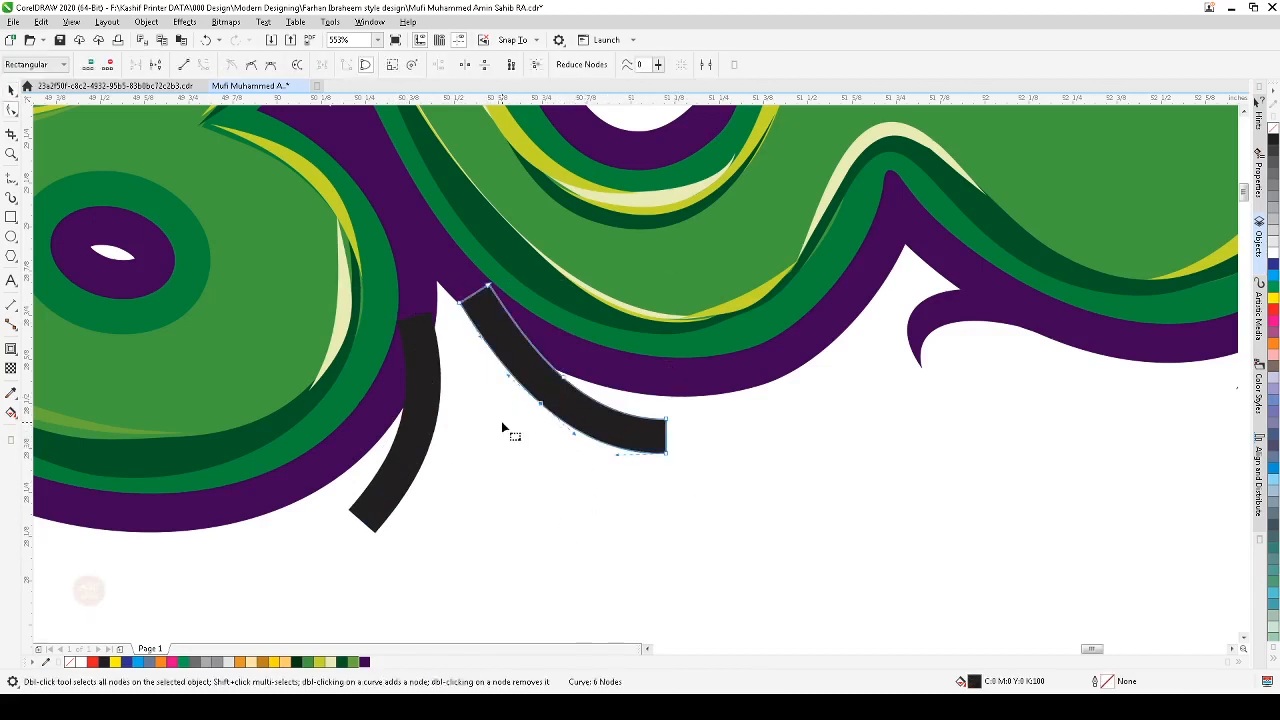
left_click(605, 443)
left_click(184, 66)
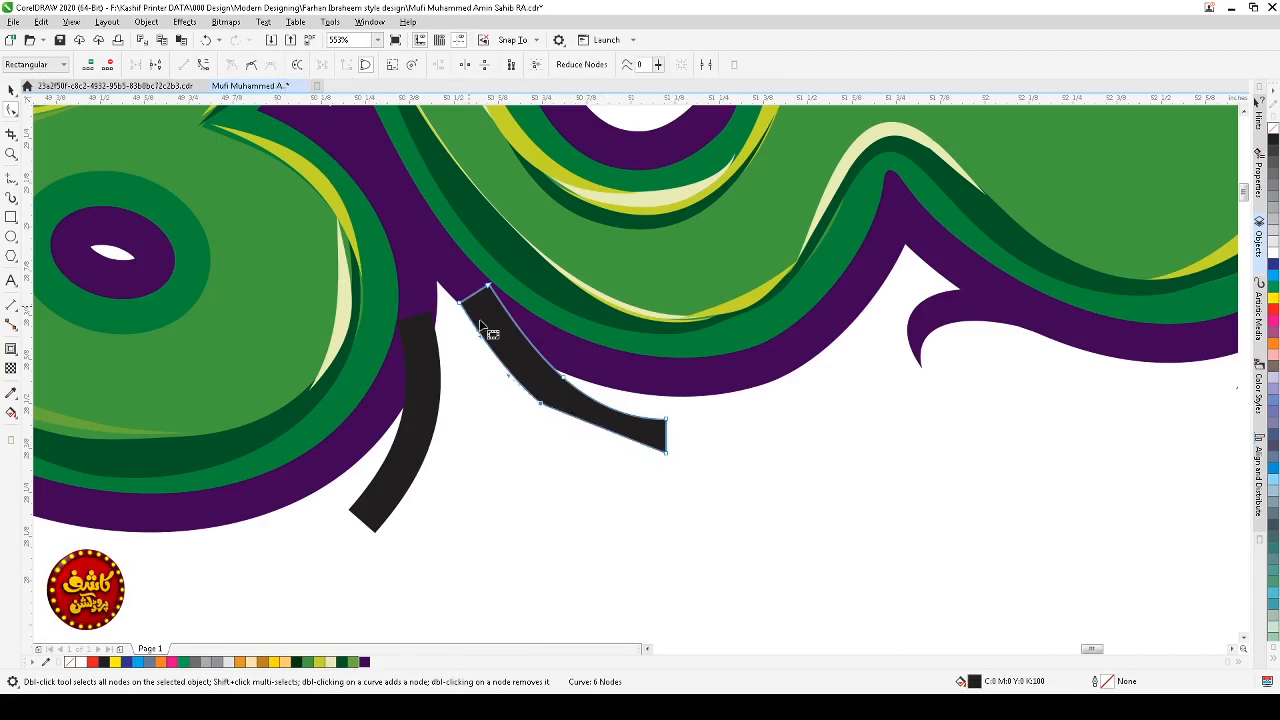
left_click(416, 483)
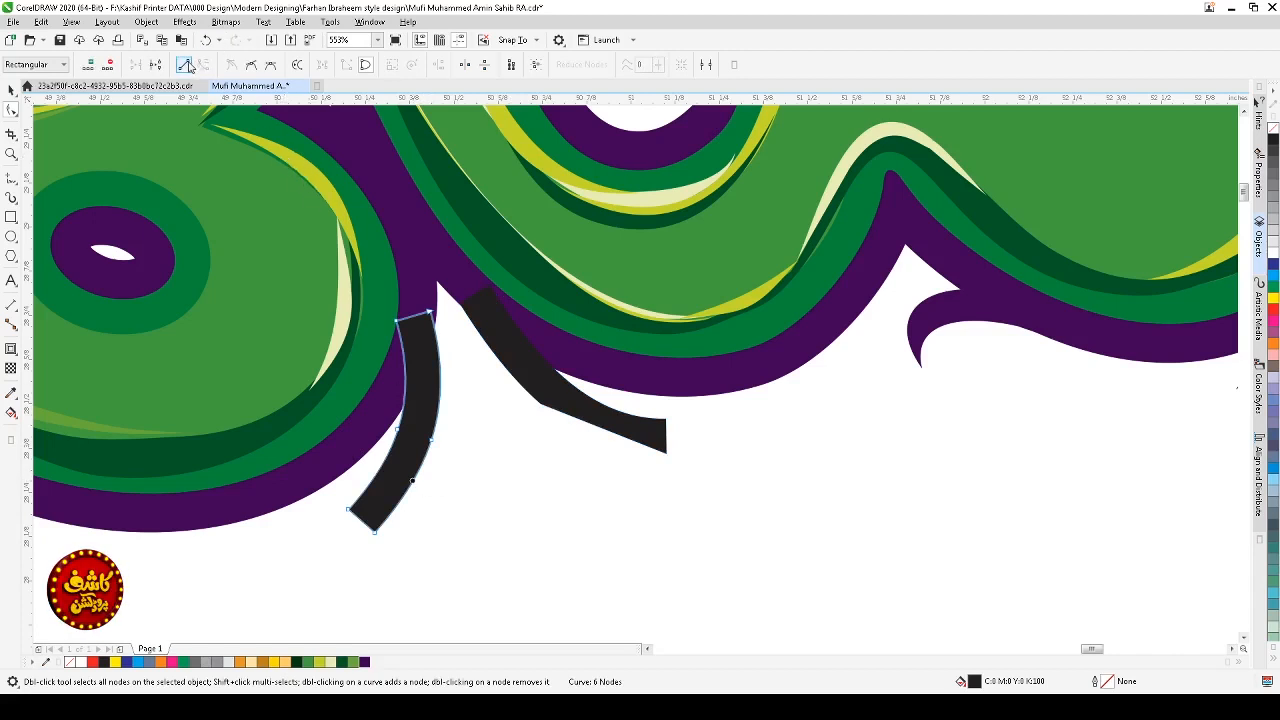
double_click(431, 440)
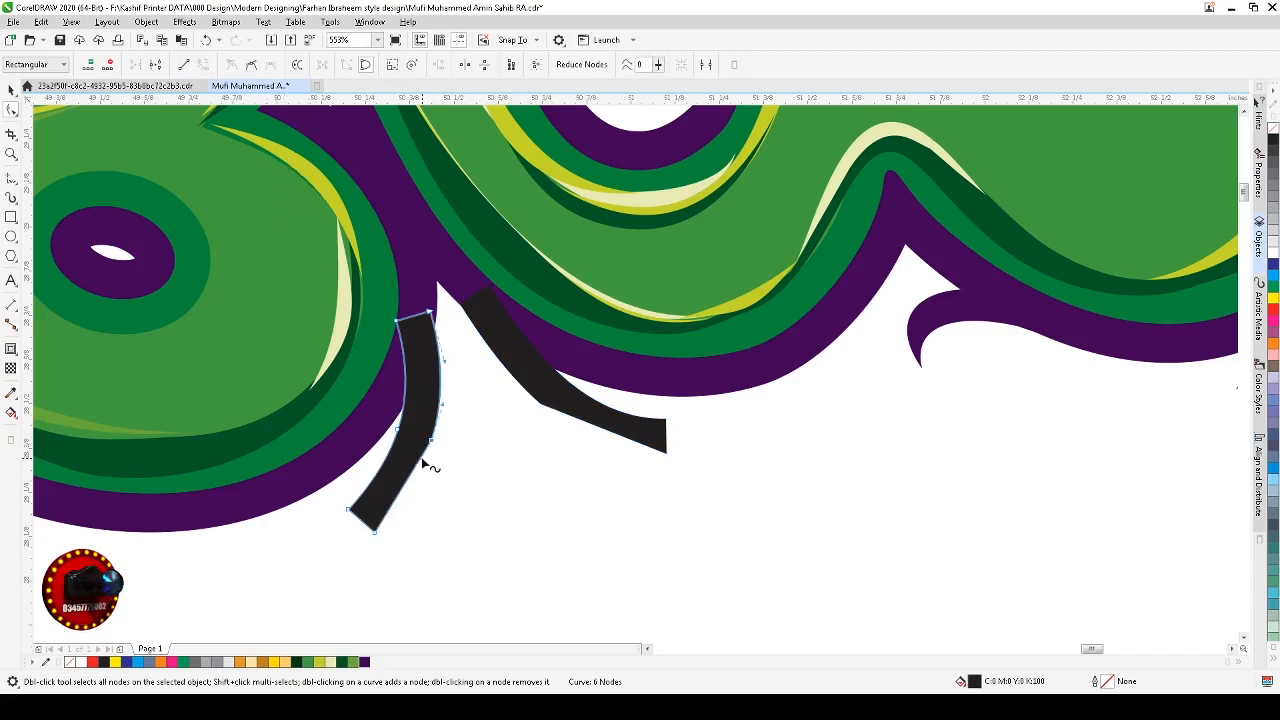
left_click(557, 410)
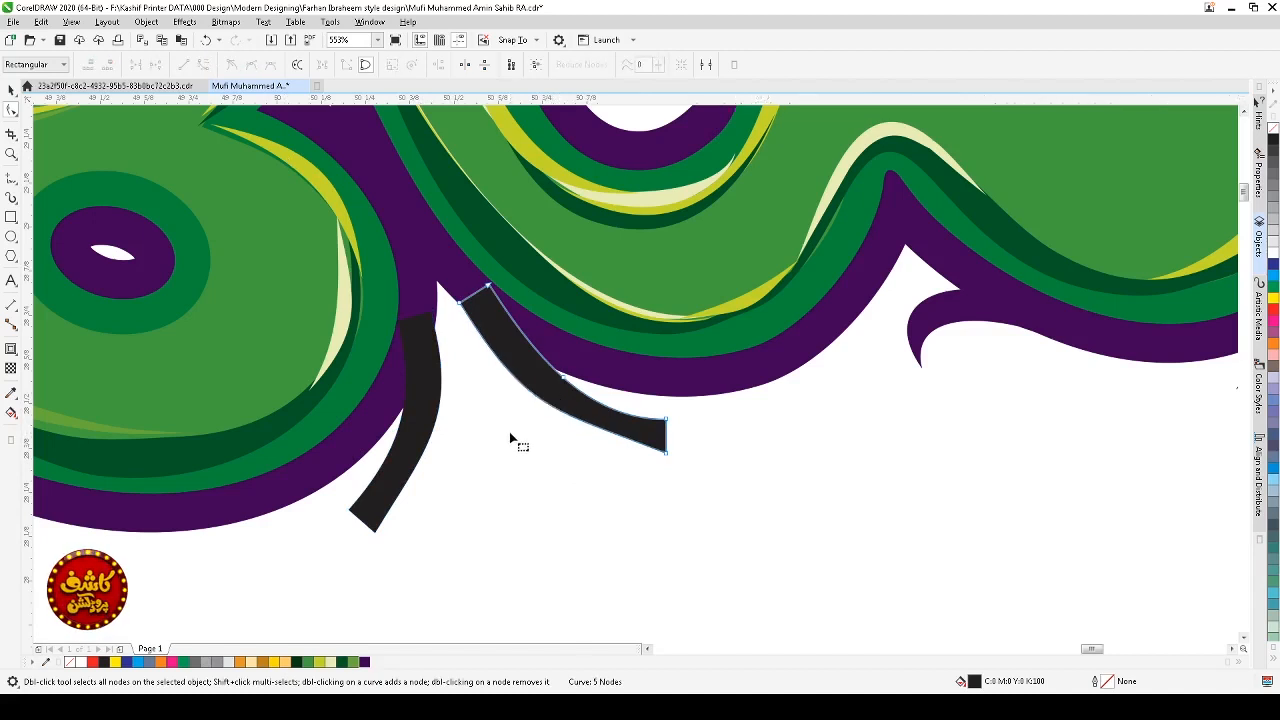
left_click(667, 453)
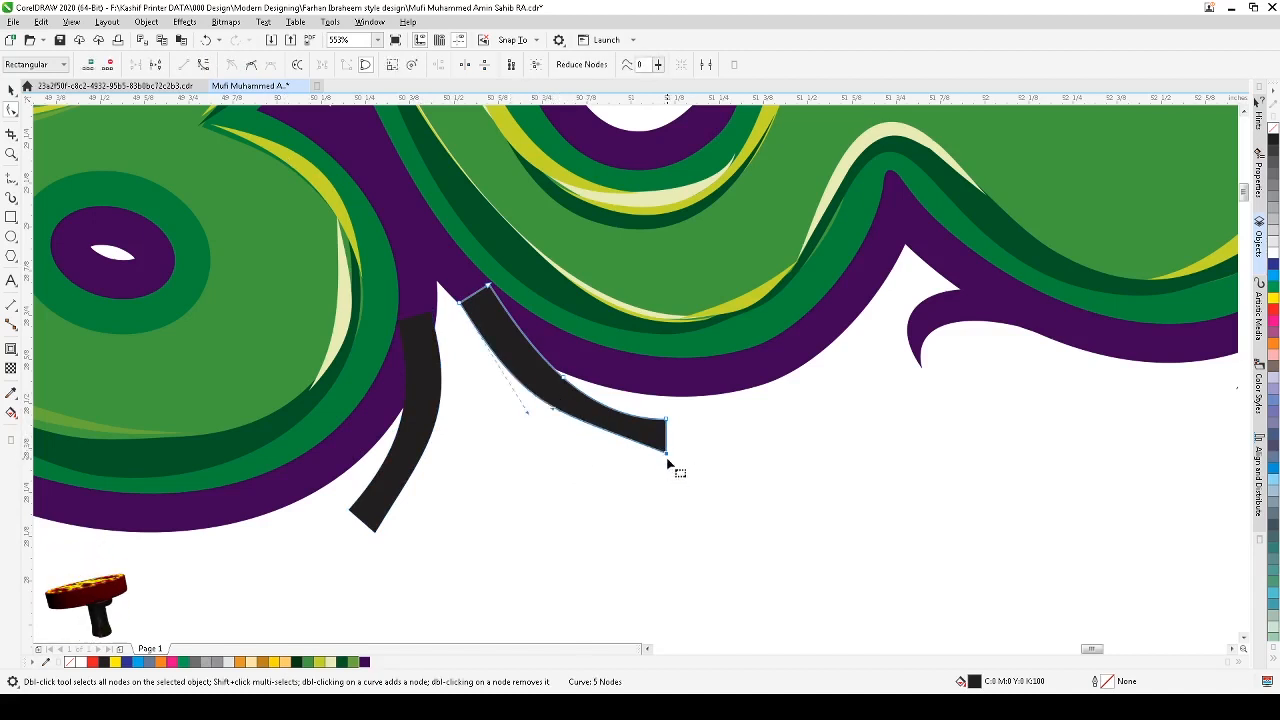
double_click(666, 454)
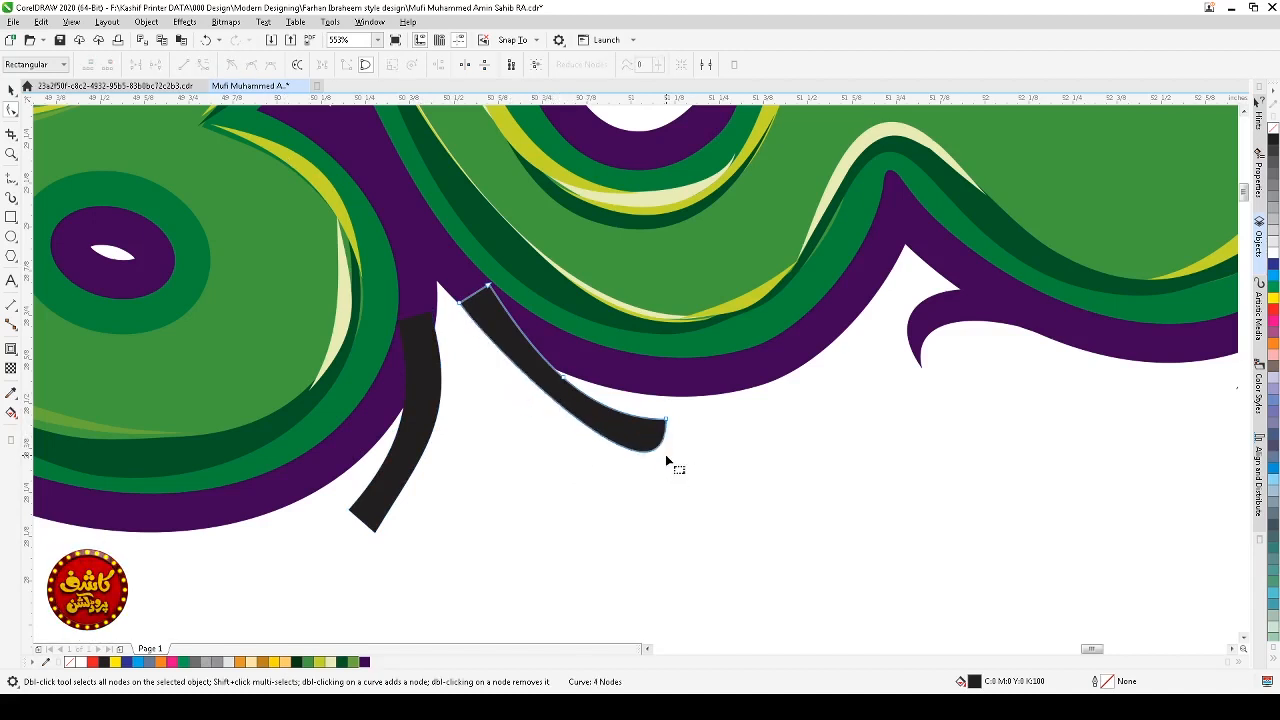
Step: Taper the lower end of the left stroke into a sharp point
left_click(373, 535)
double_click(377, 536)
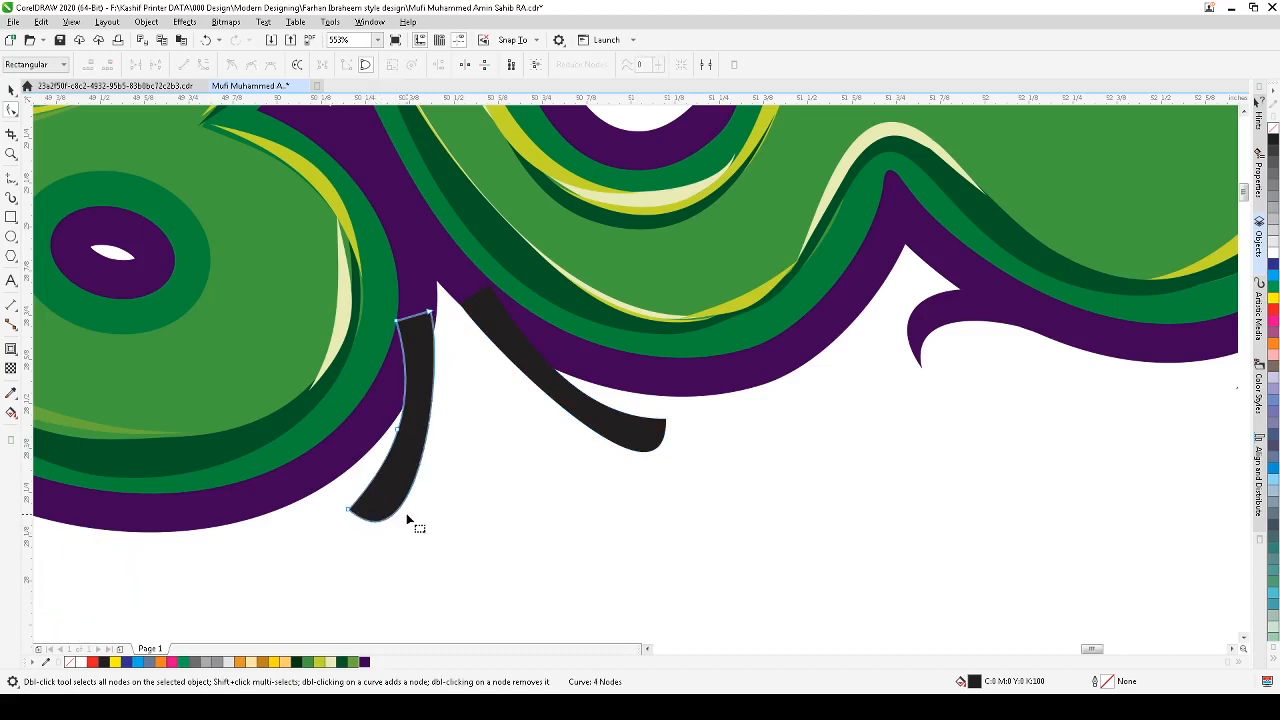
left_click_drag(333, 491, 405, 522)
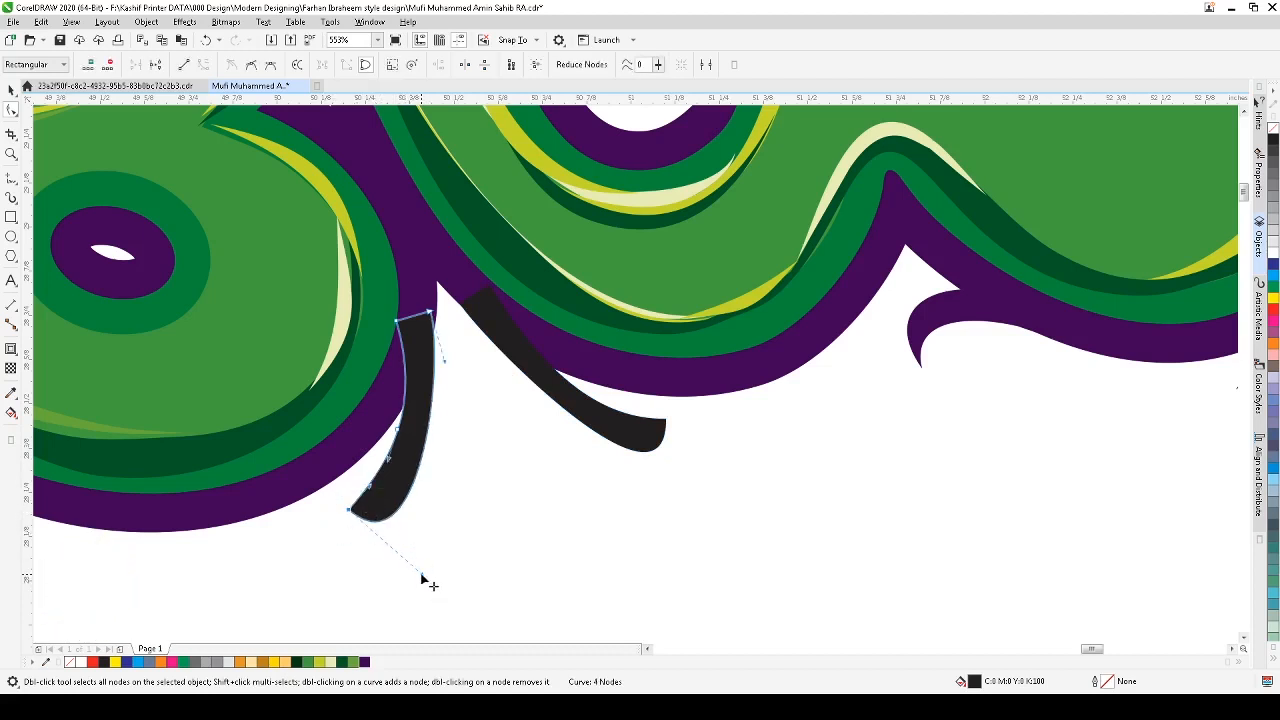
left_click_drag(421, 578, 455, 464)
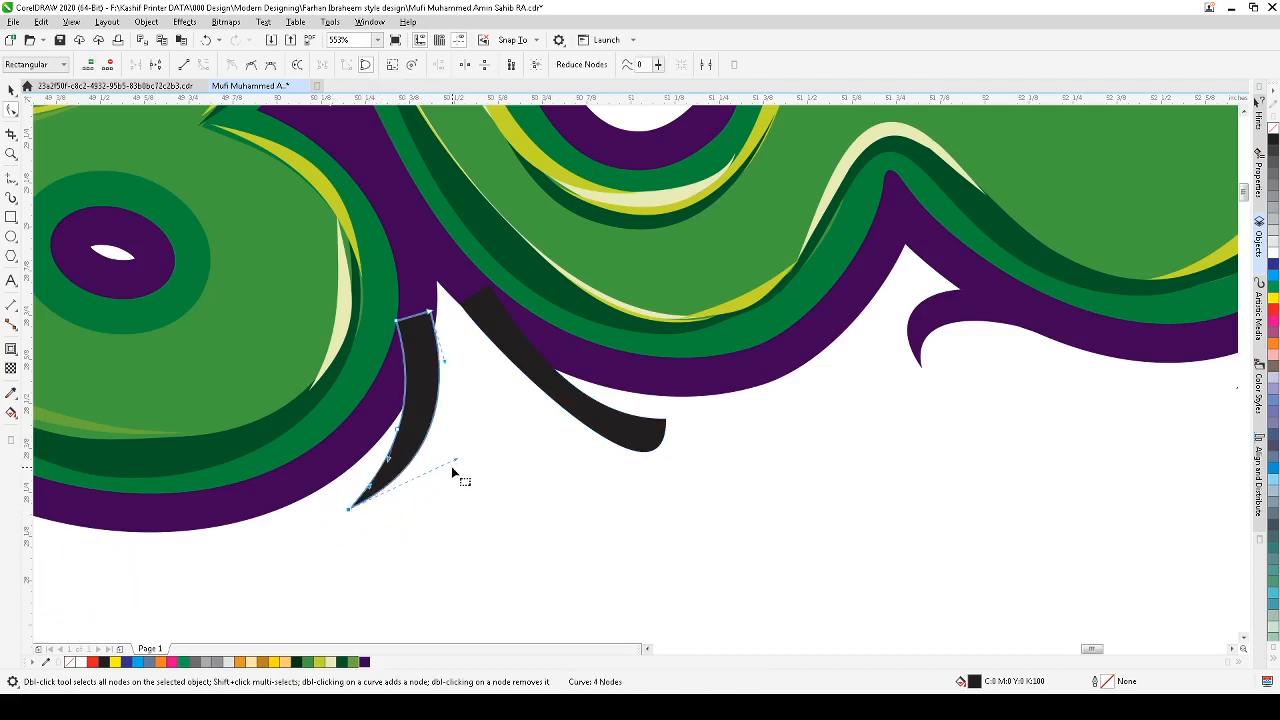
Step: Taper the right end of the other stroke into a sharp point
left_click(658, 440)
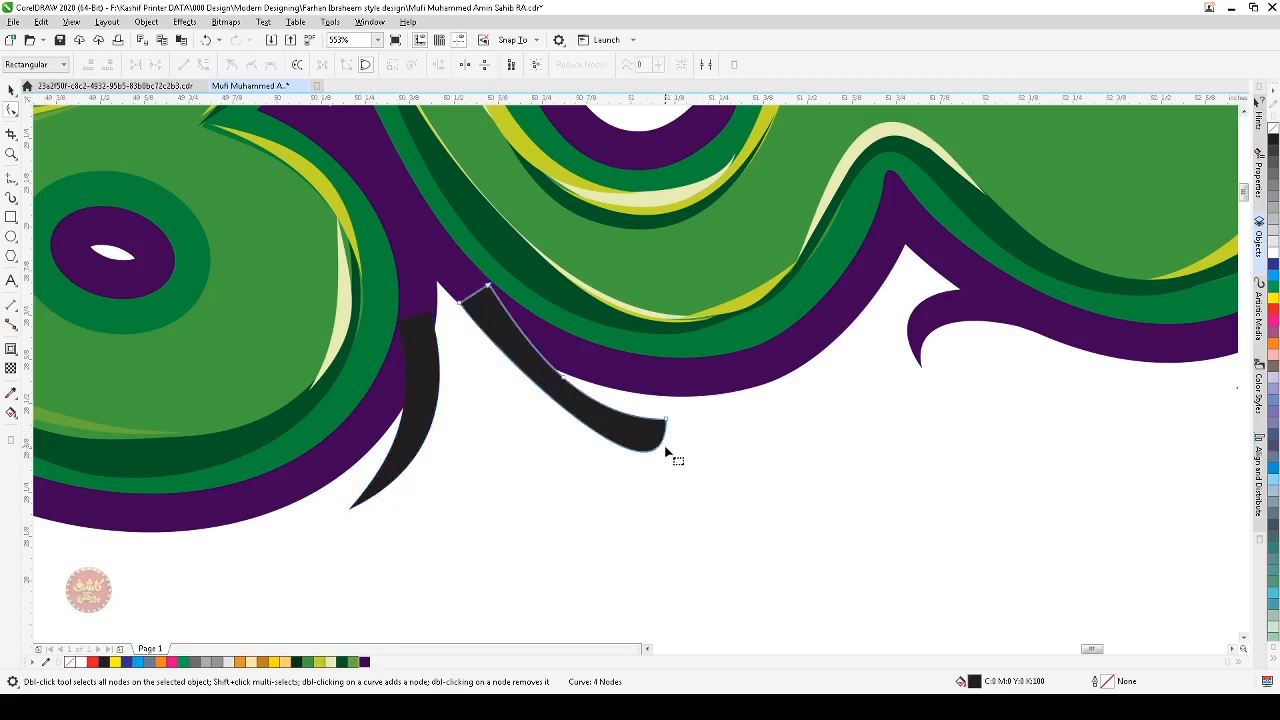
left_click(666, 421)
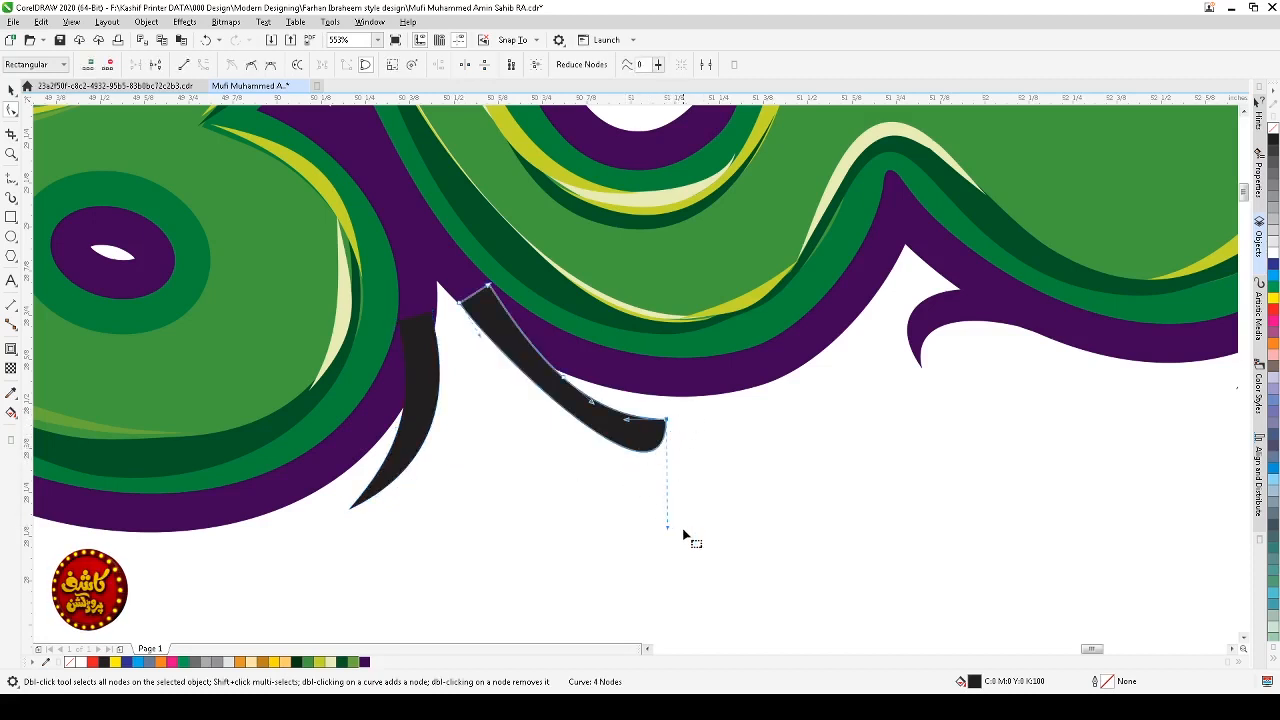
left_click_drag(669, 532, 545, 468)
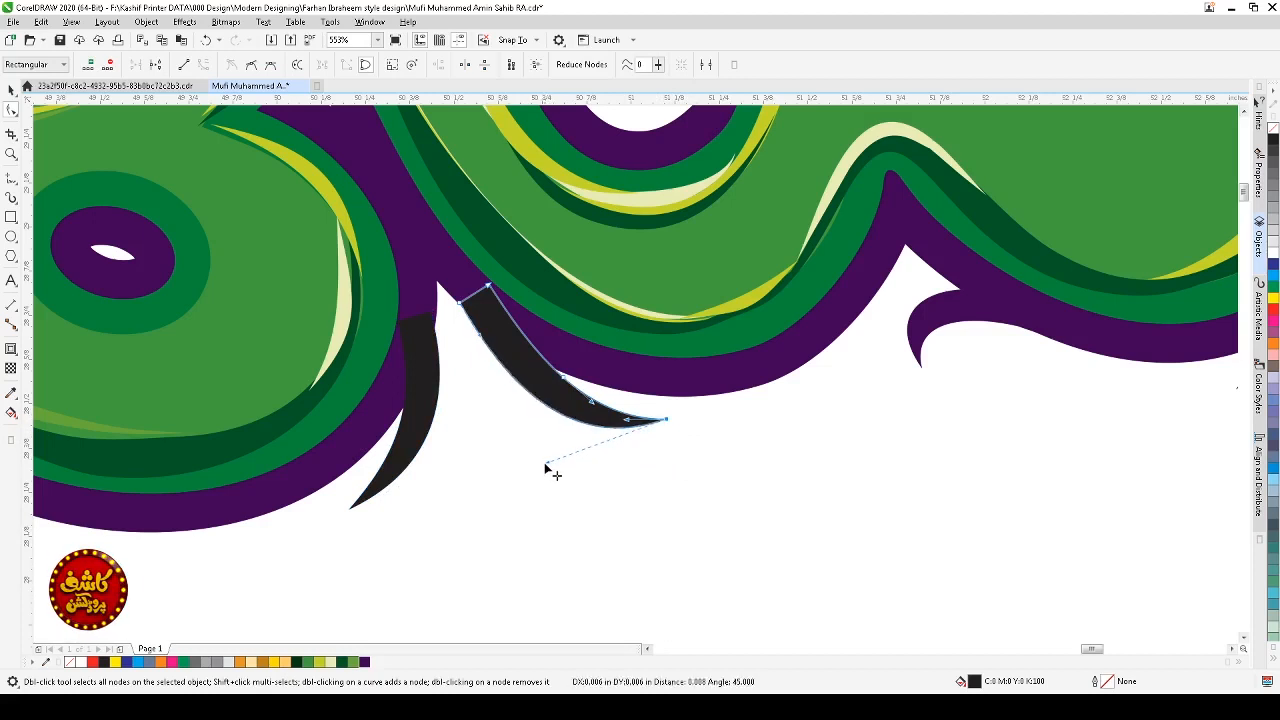
Step: Fill both tapered strokes with purple to match the outer contour
key("space")
left_click(430, 407, "shift")
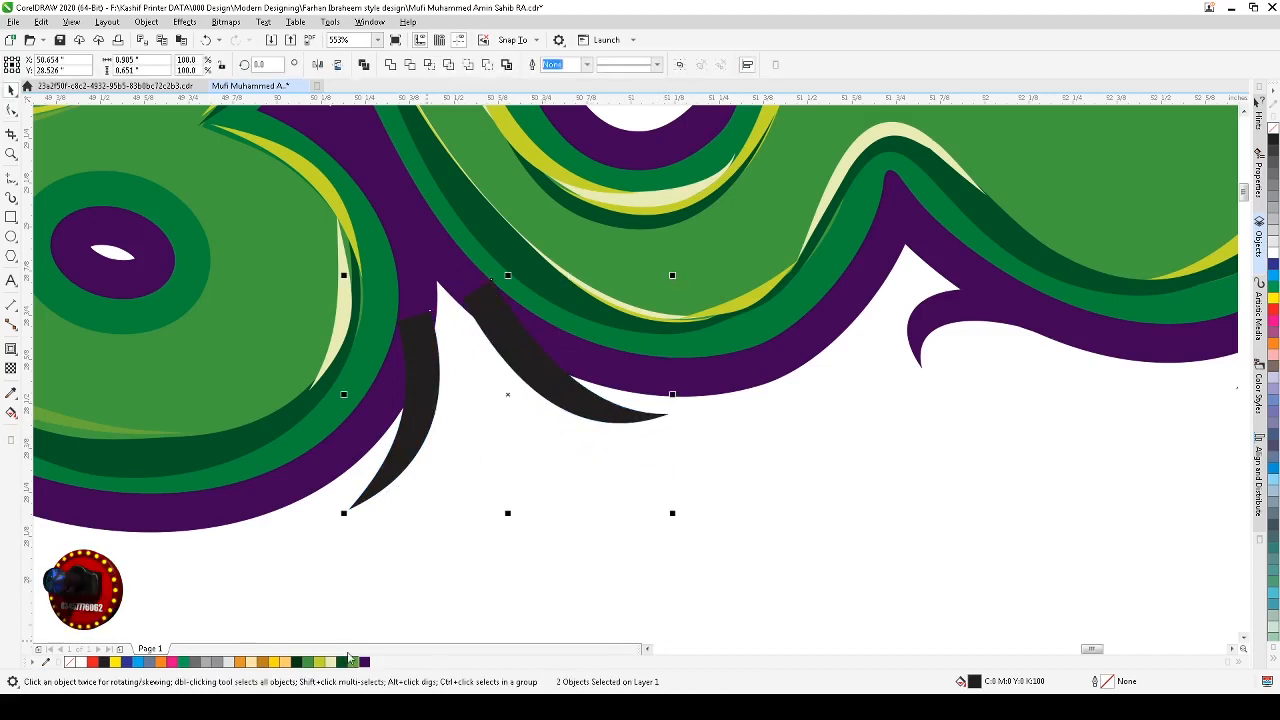
left_click(817, 551)
scroll(817, 551, "down", 3)
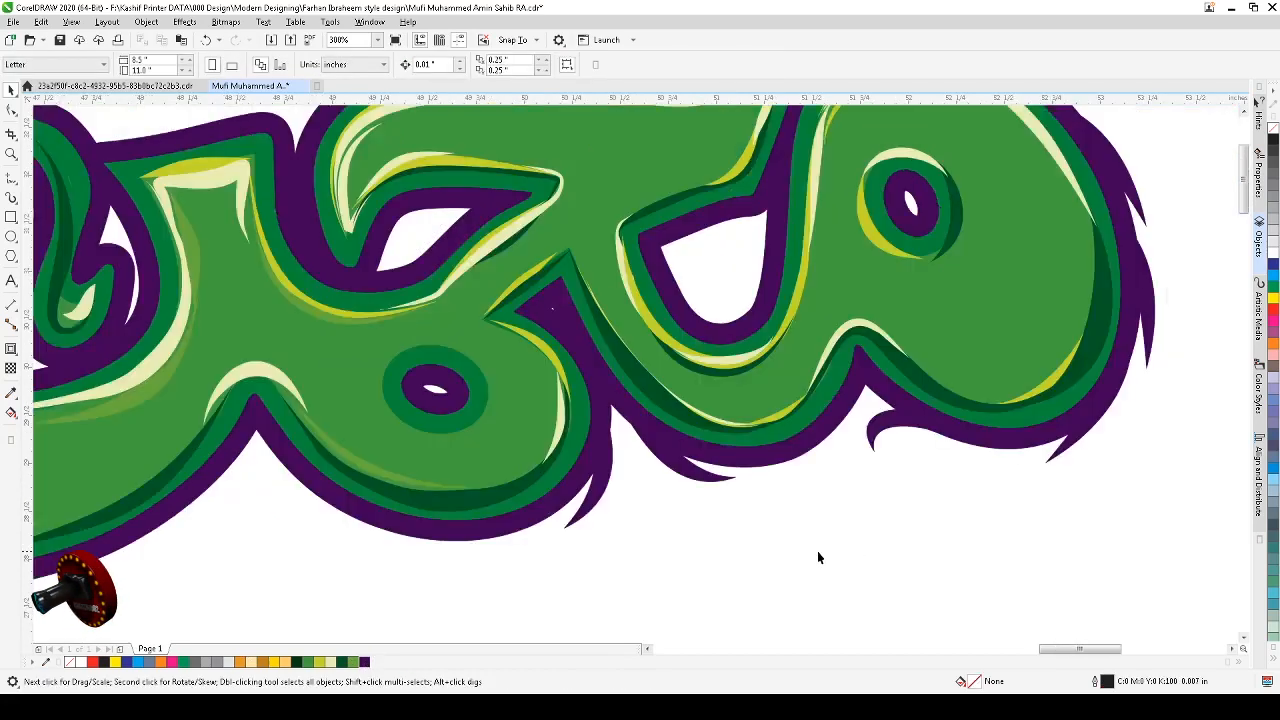
Step: Move a purple spike onto the lower contour's edge and send it behind the other objects
key("F2")
left_click_drag(885, 425, 533, 573)
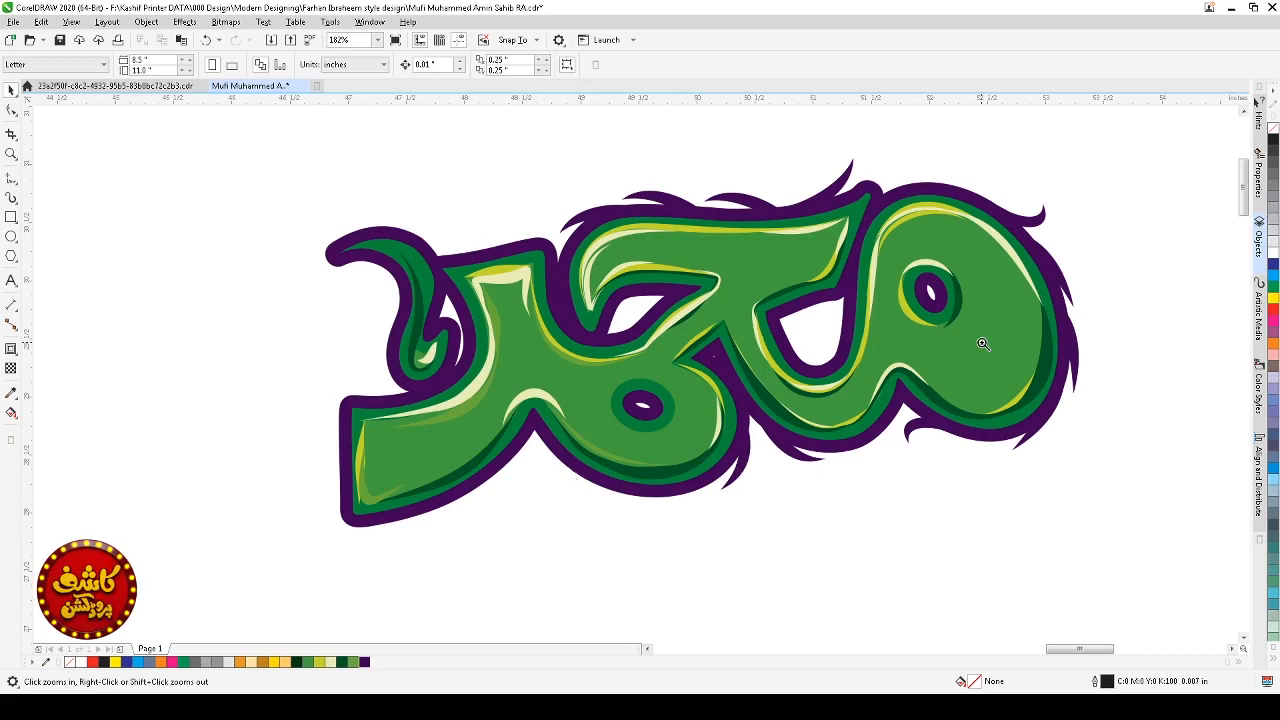
left_click_drag(982, 344, 652, 543)
left_click_drag(615, 418, 782, 392)
left_click(770, 430)
left_click(780, 395)
left_click(805, 461)
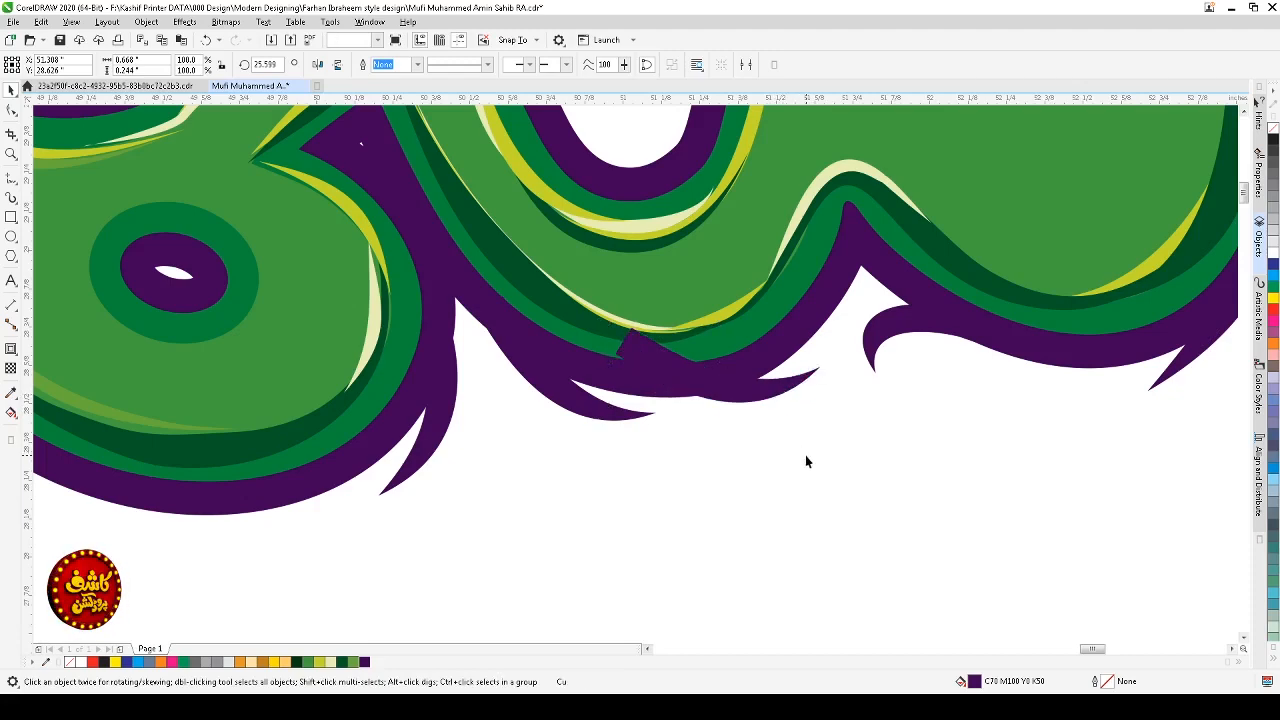
left_click(777, 392)
key("shift+Page_Down")
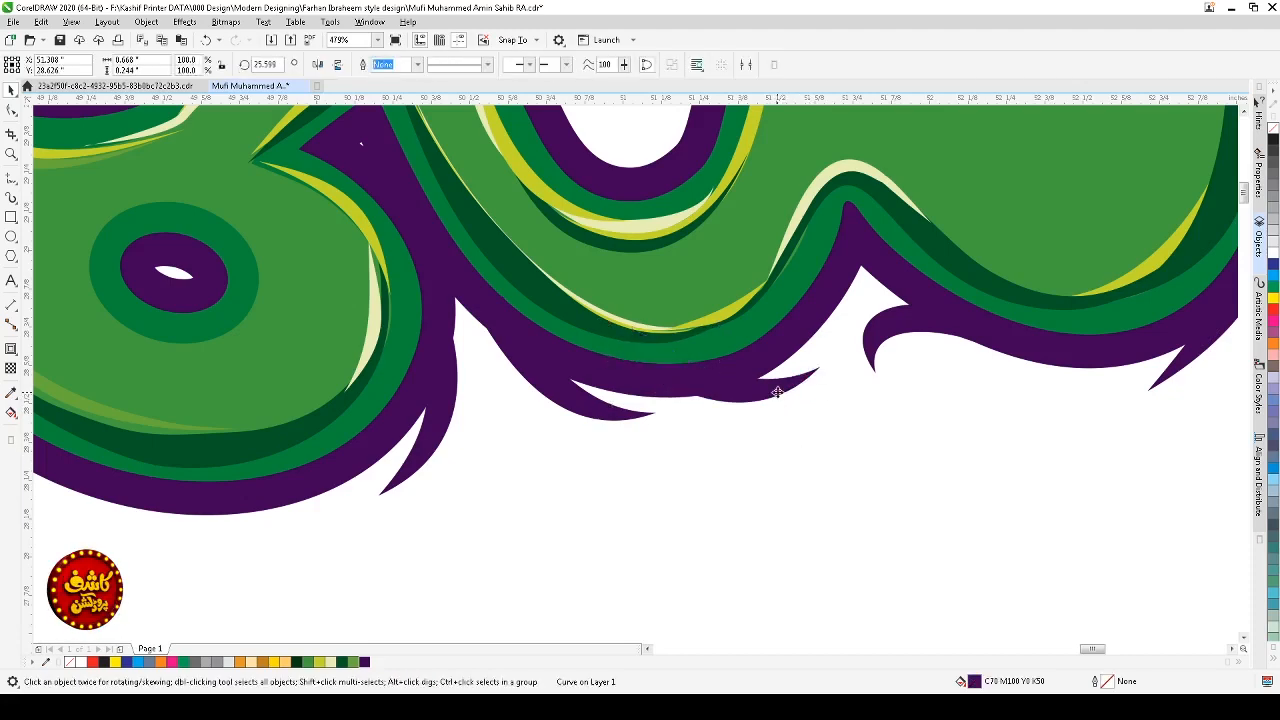
Step: Rotate the curled purple spike below the middle letter junction slightly
key("Escape")
scroll(780, 396, "down", 3)
key("F2")
left_click_drag(917, 349, 588, 470)
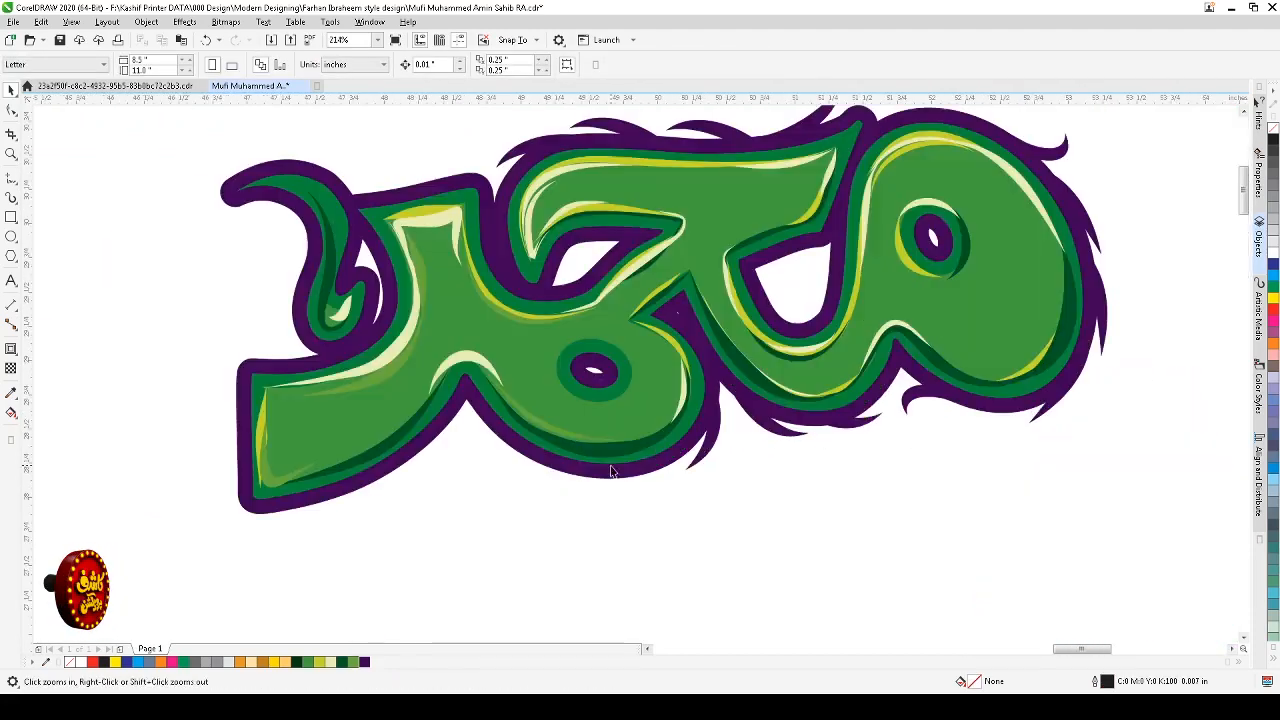
left_click_drag(712, 447, 663, 474)
right_click(663, 474)
key("F2")
left_click_drag(781, 352, 691, 493)
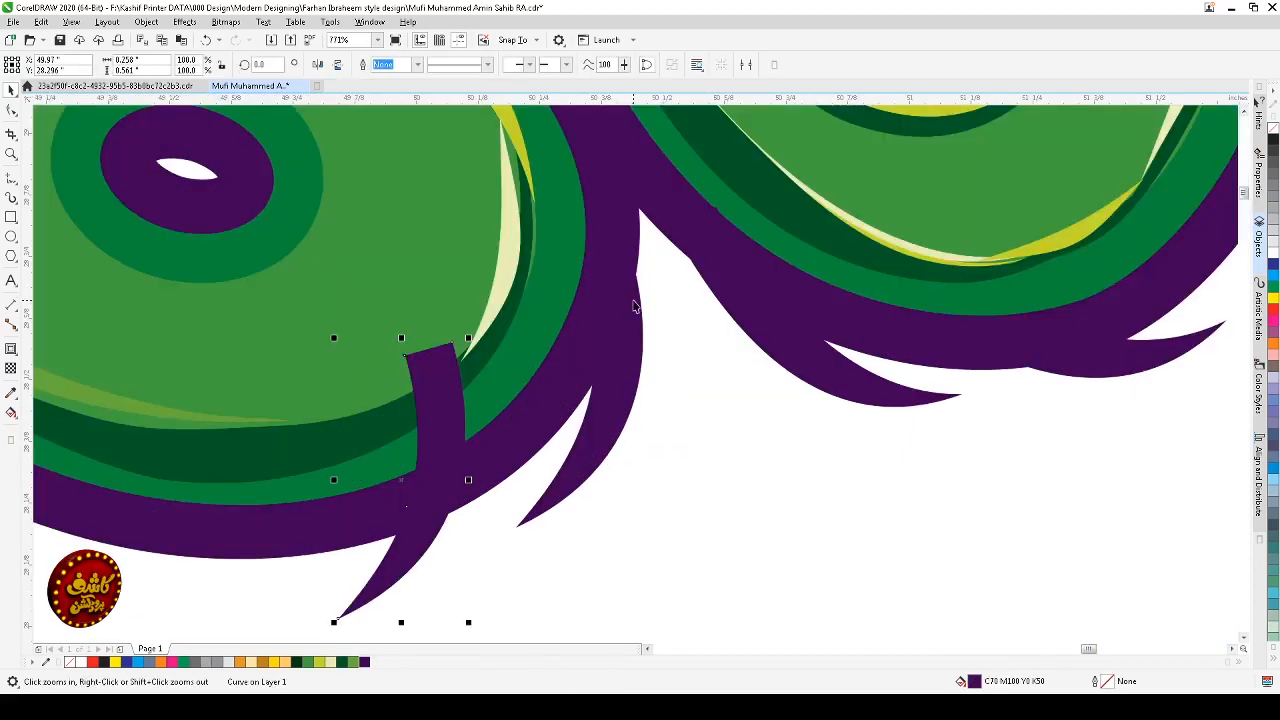
left_click(638, 376)
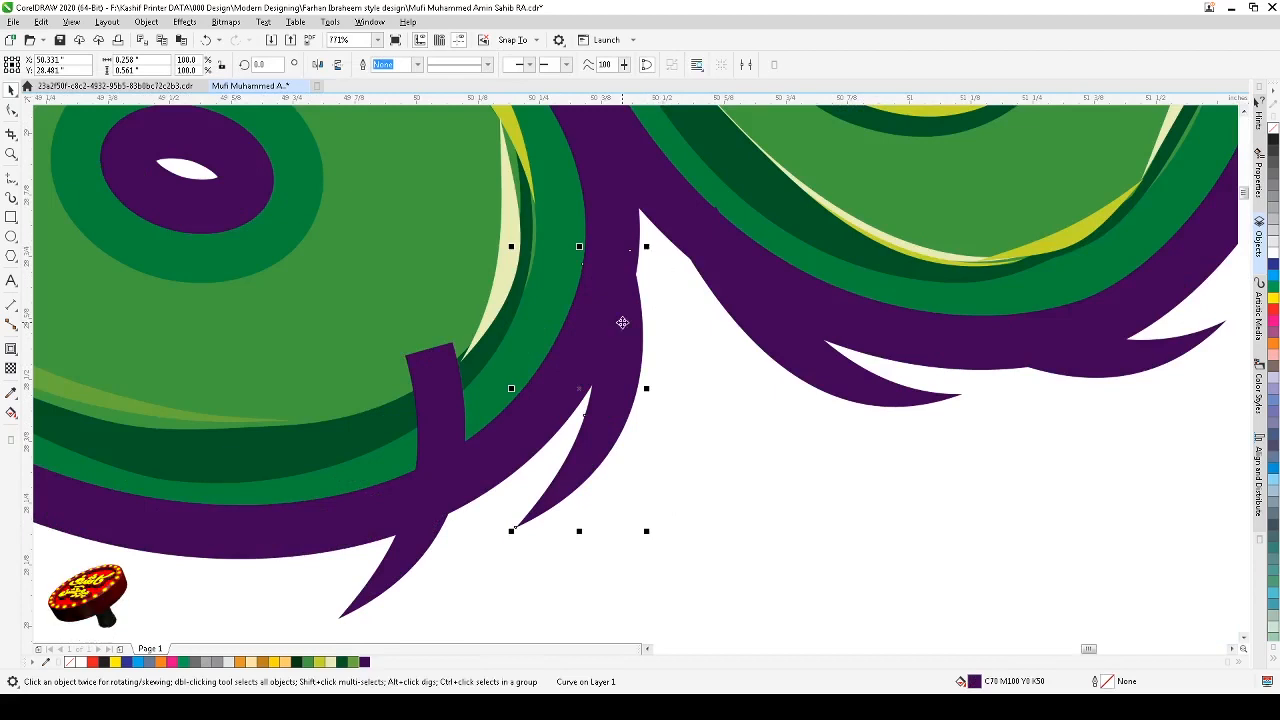
left_click(620, 355)
left_click_drag(649, 244, 651, 254)
left_click(610, 415)
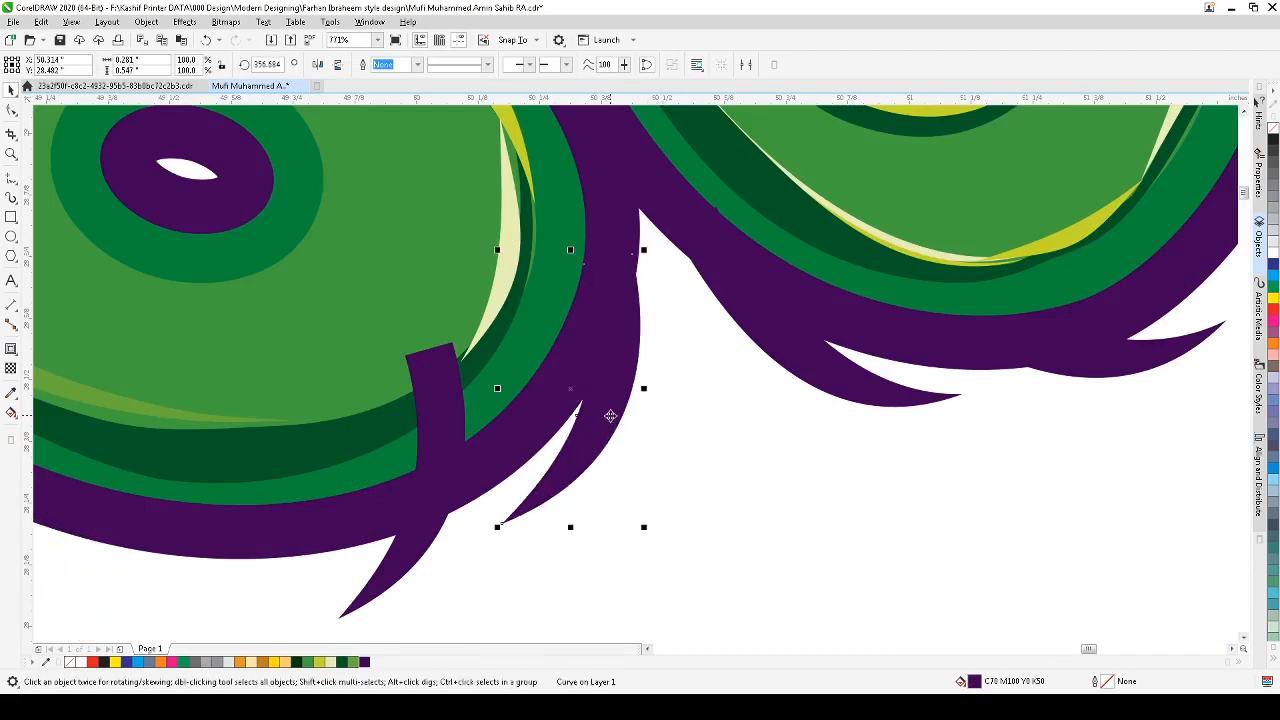
left_click(670, 463)
Step: Place a spike under the bottom contour of the lower letter and flip it vertically
scroll(670, 464, "down", 4)
key("F2")
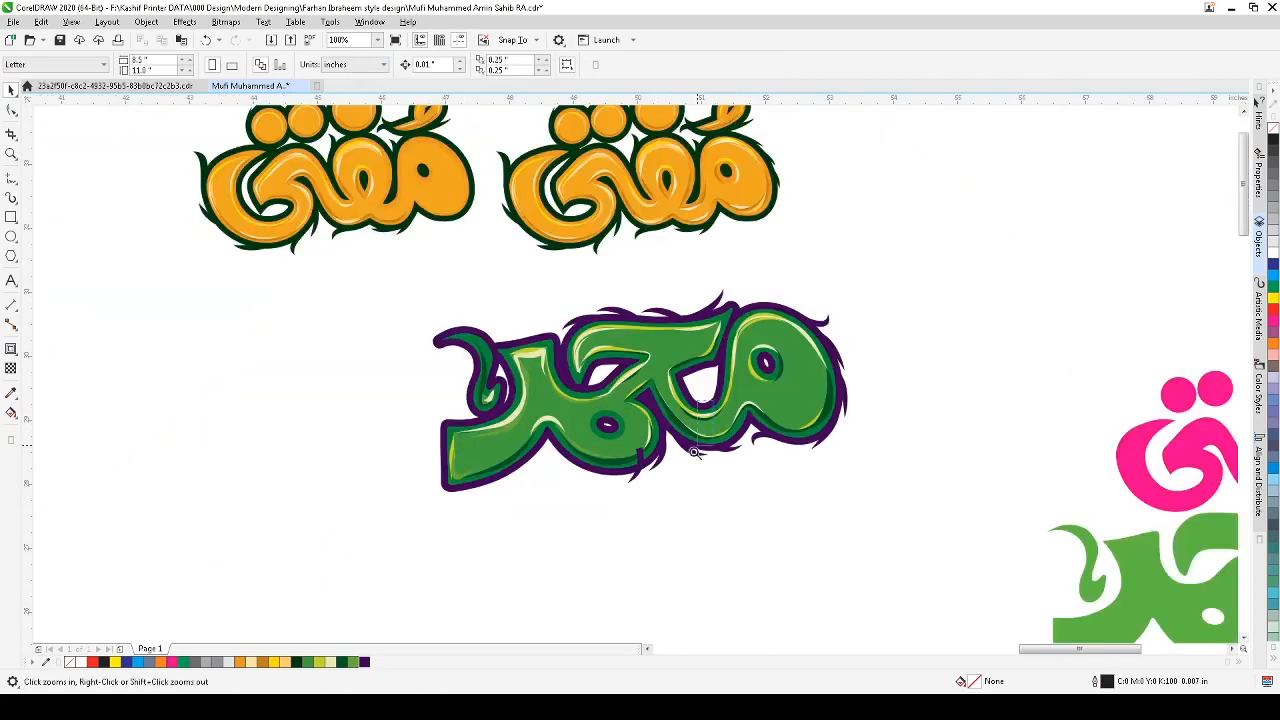
left_click_drag(417, 538, 712, 400)
left_click_drag(921, 413, 847, 440)
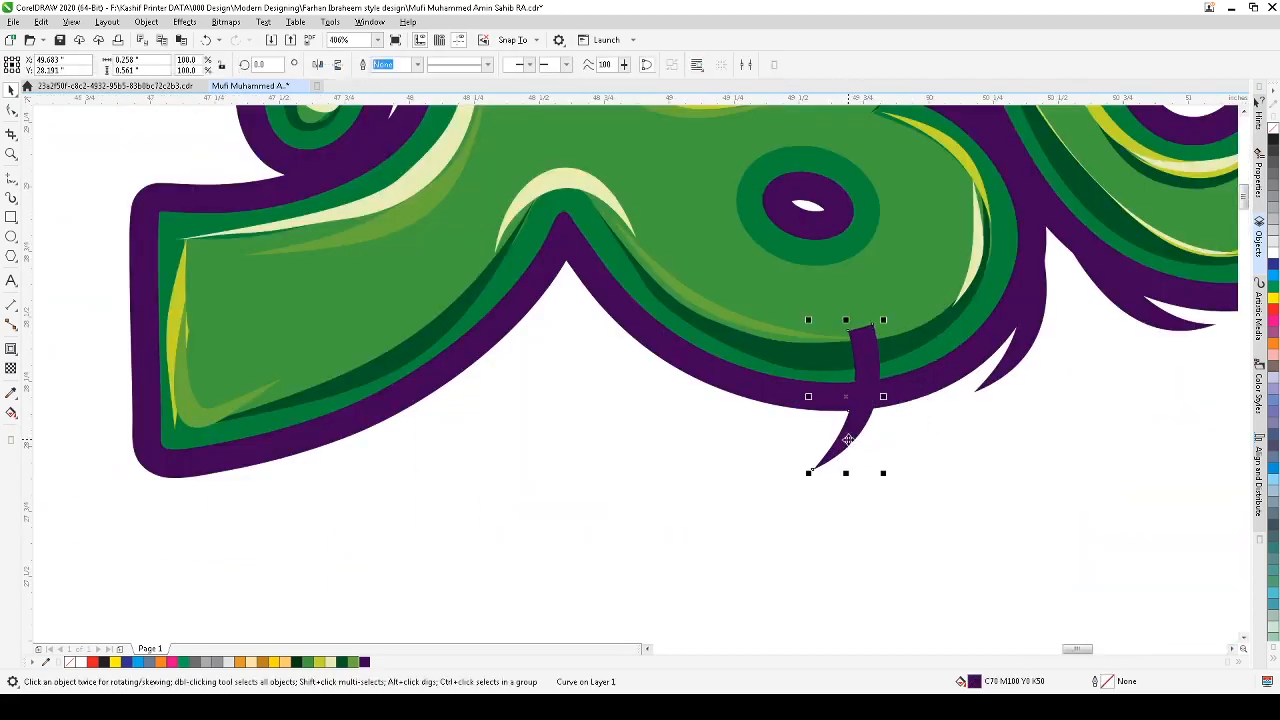
left_click(858, 422)
left_click_drag(884, 317, 880, 434)
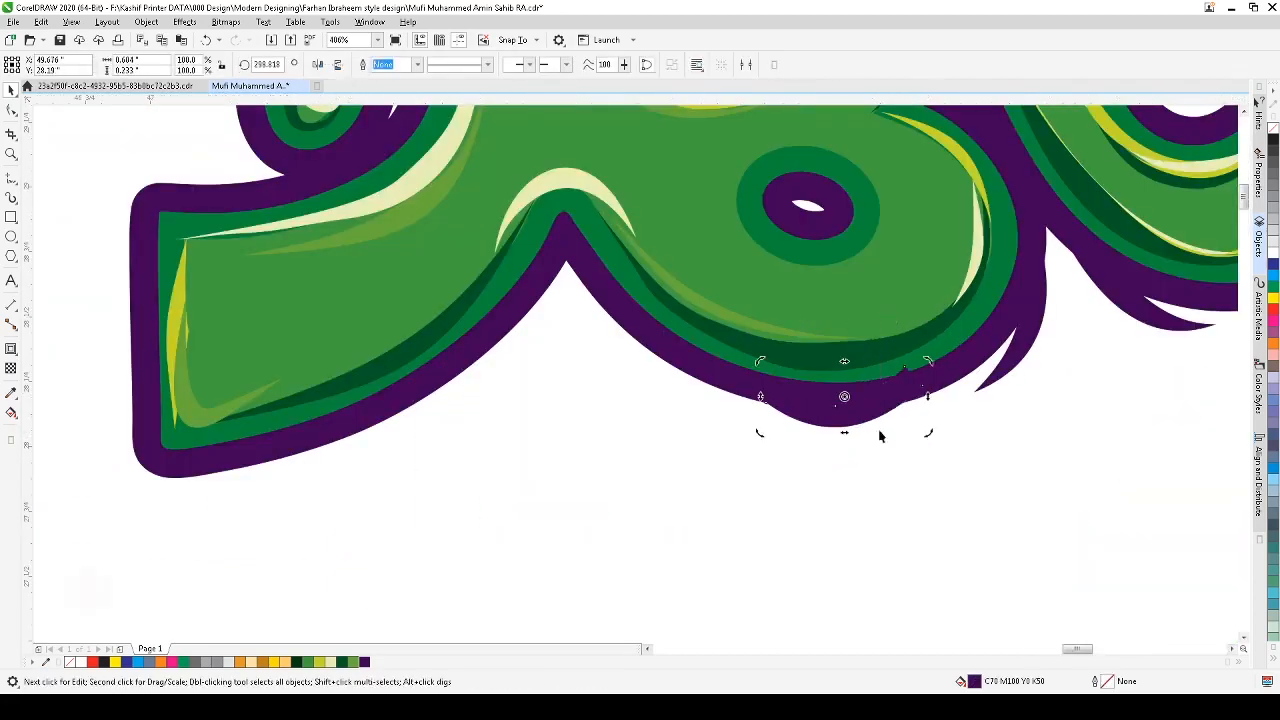
left_click(891, 414)
left_click(897, 405)
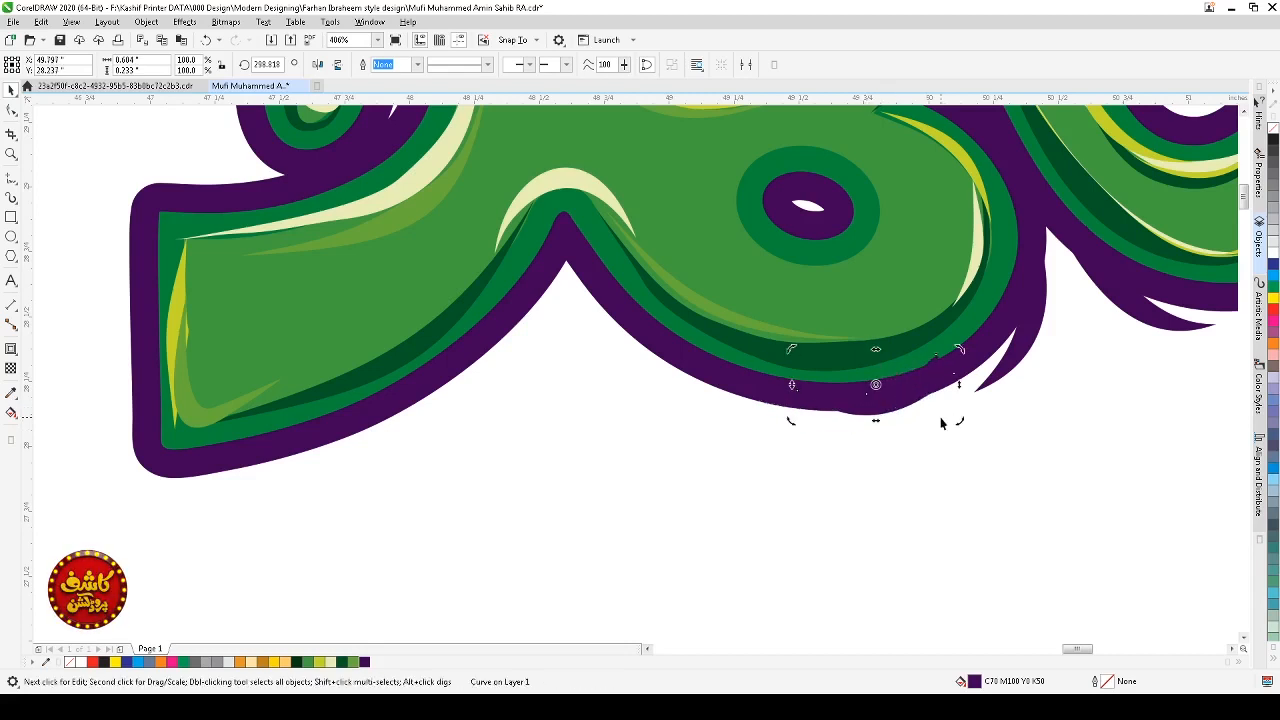
Step: Duplicate the spike leftward along the bottom contour, rotate it, and send it to the back
left_click_drag(961, 421, 700, 356)
left_click(910, 390)
left_click(700, 356)
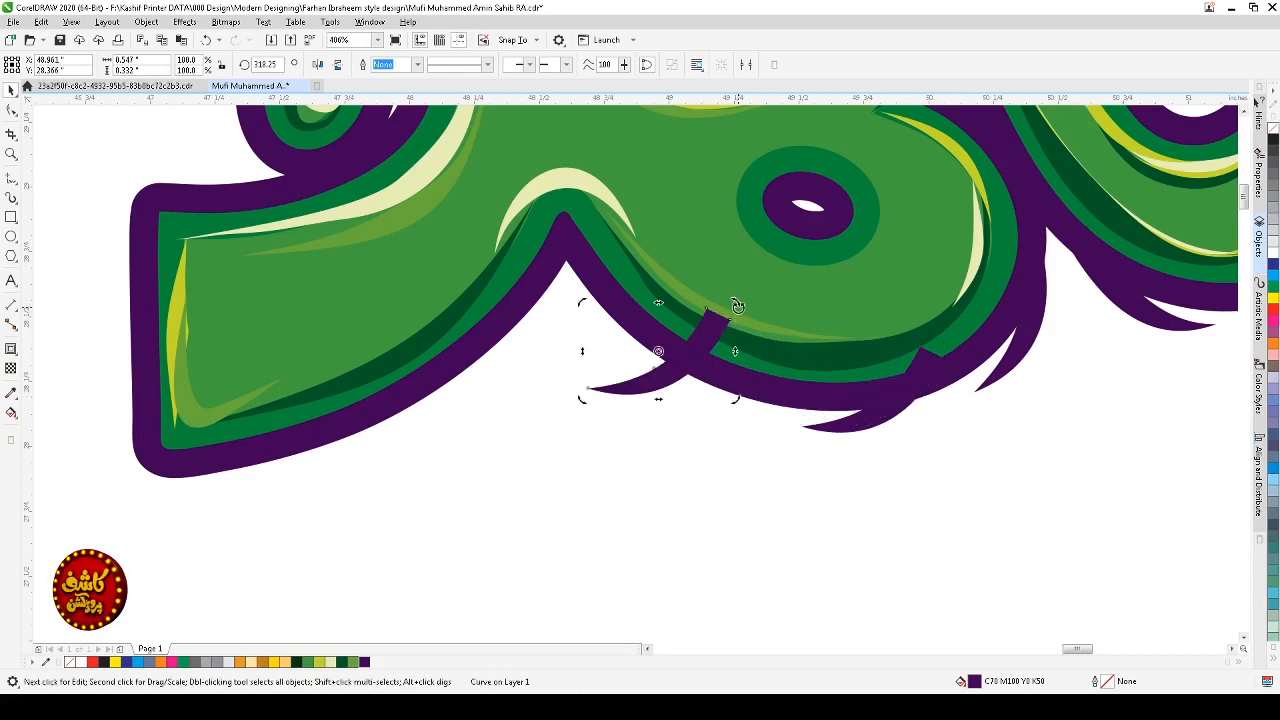
left_click_drag(737, 305, 684, 381)
left_click(685, 382)
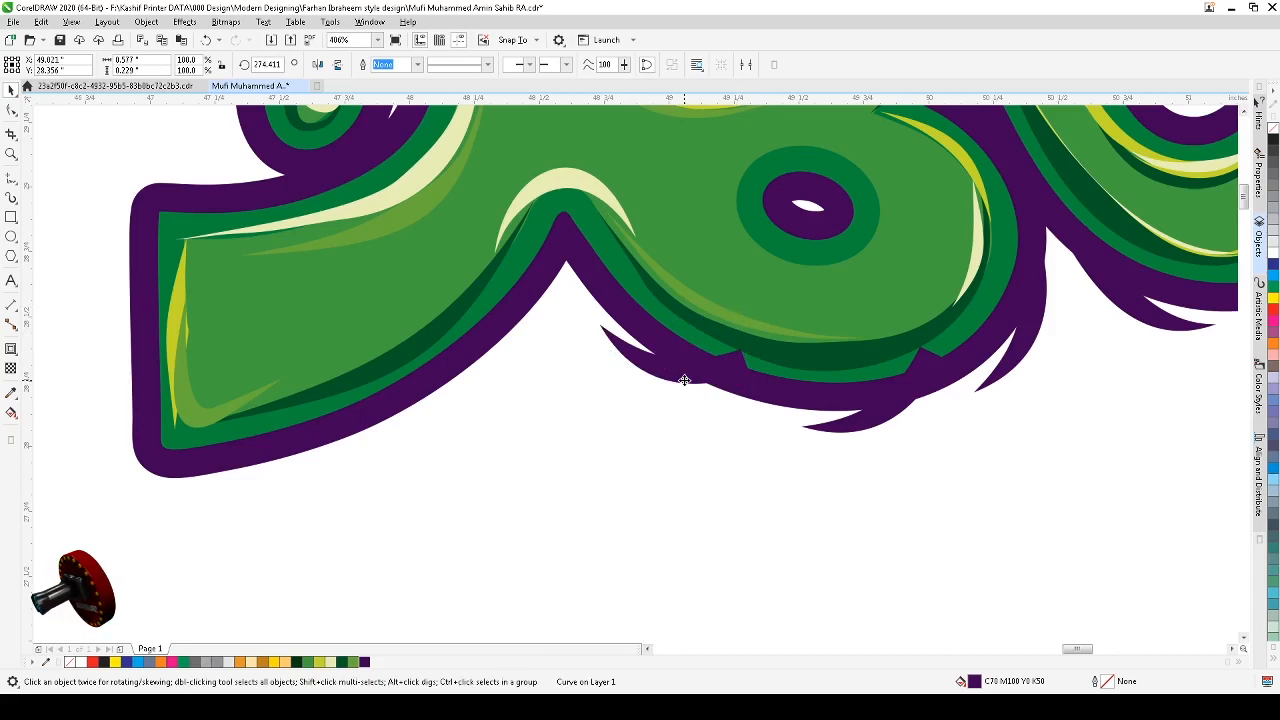
left_click(869, 423, "shift")
key("shift+Page_Down")
left_click(869, 428)
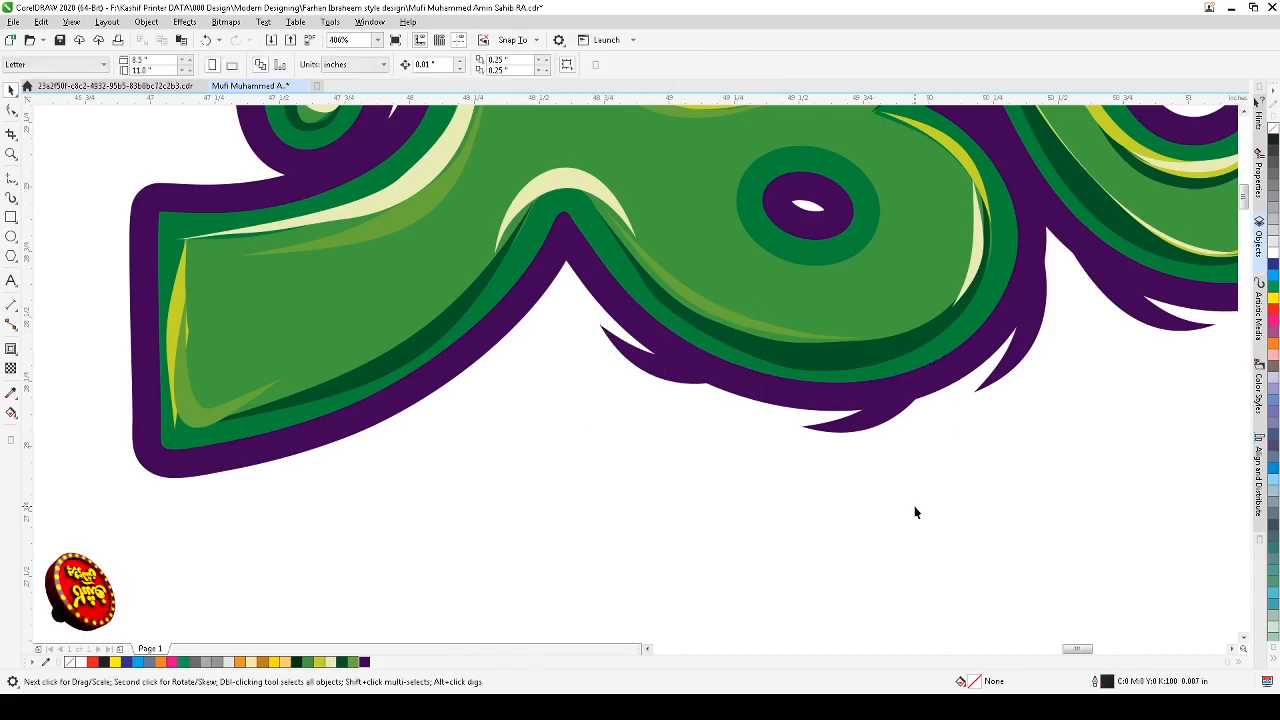
Step: Rotate the purple spike beneath the left letter junction slightly so it hugs the lower contour
scroll(915, 508, "down", 1)
key("F2")
left_click_drag(580, 324, 1063, 573)
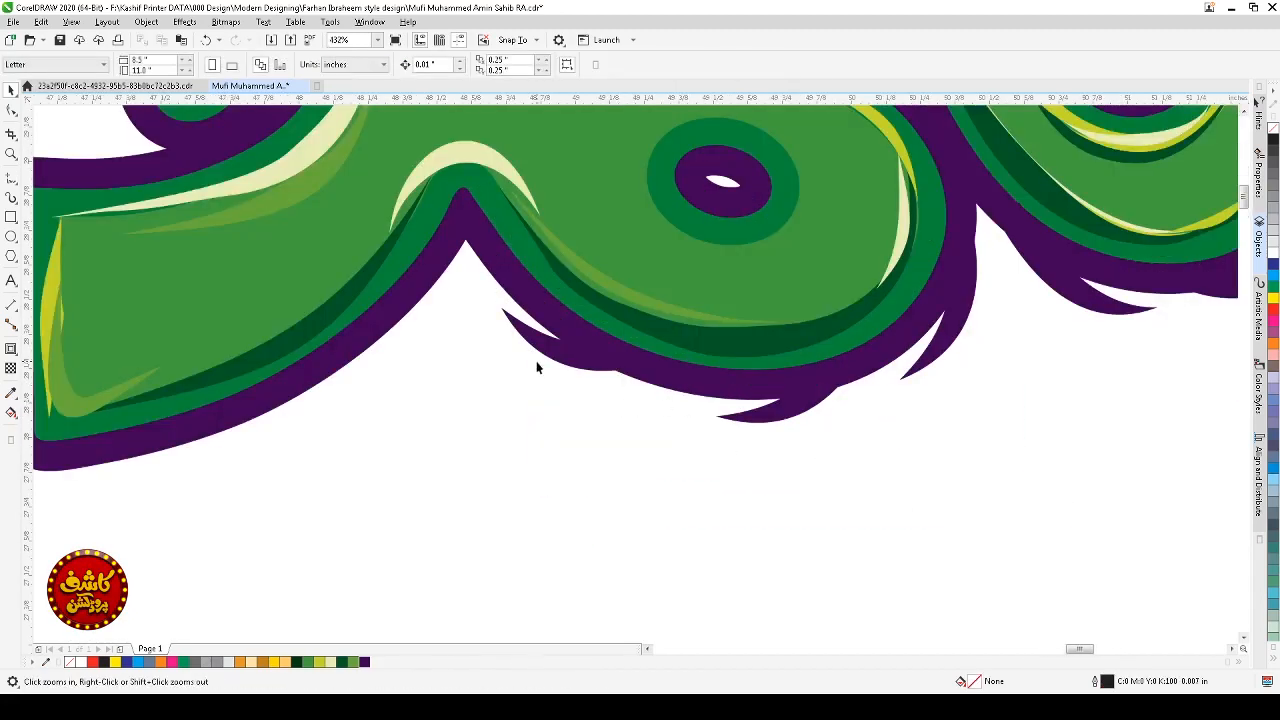
left_click(584, 370)
left_click(583, 370)
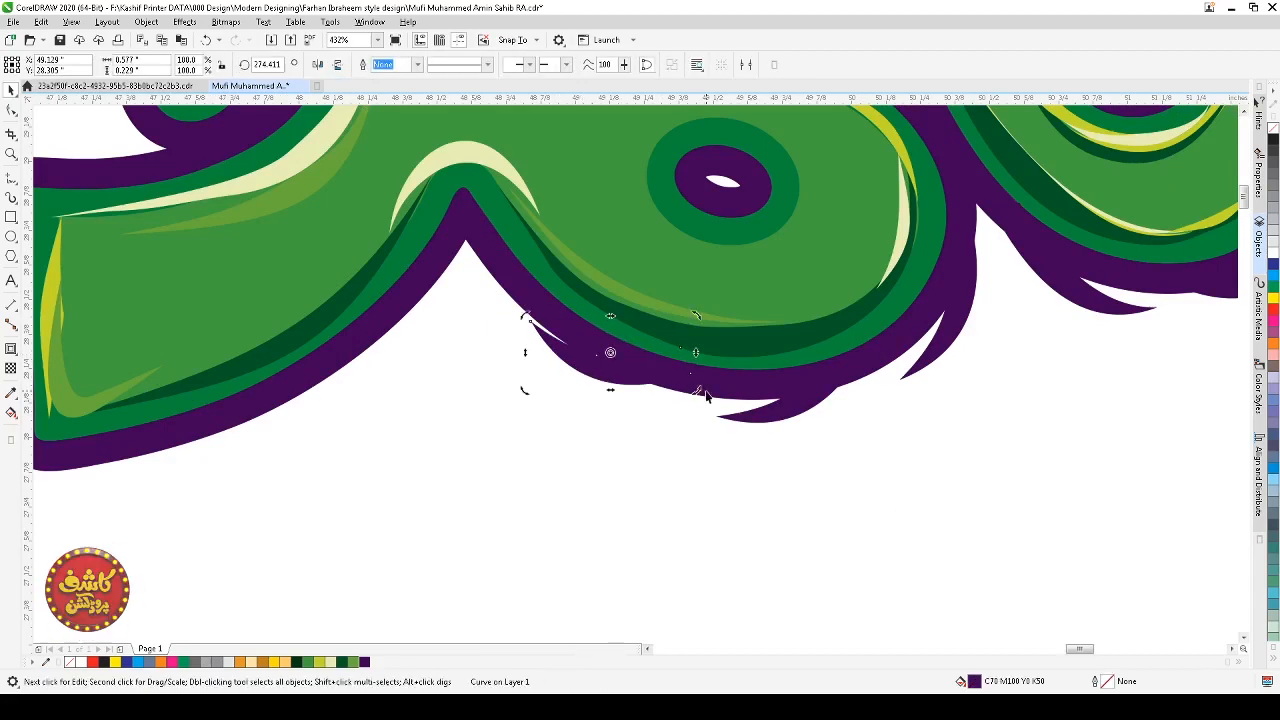
left_click_drag(698, 388, 704, 374)
left_click(626, 426)
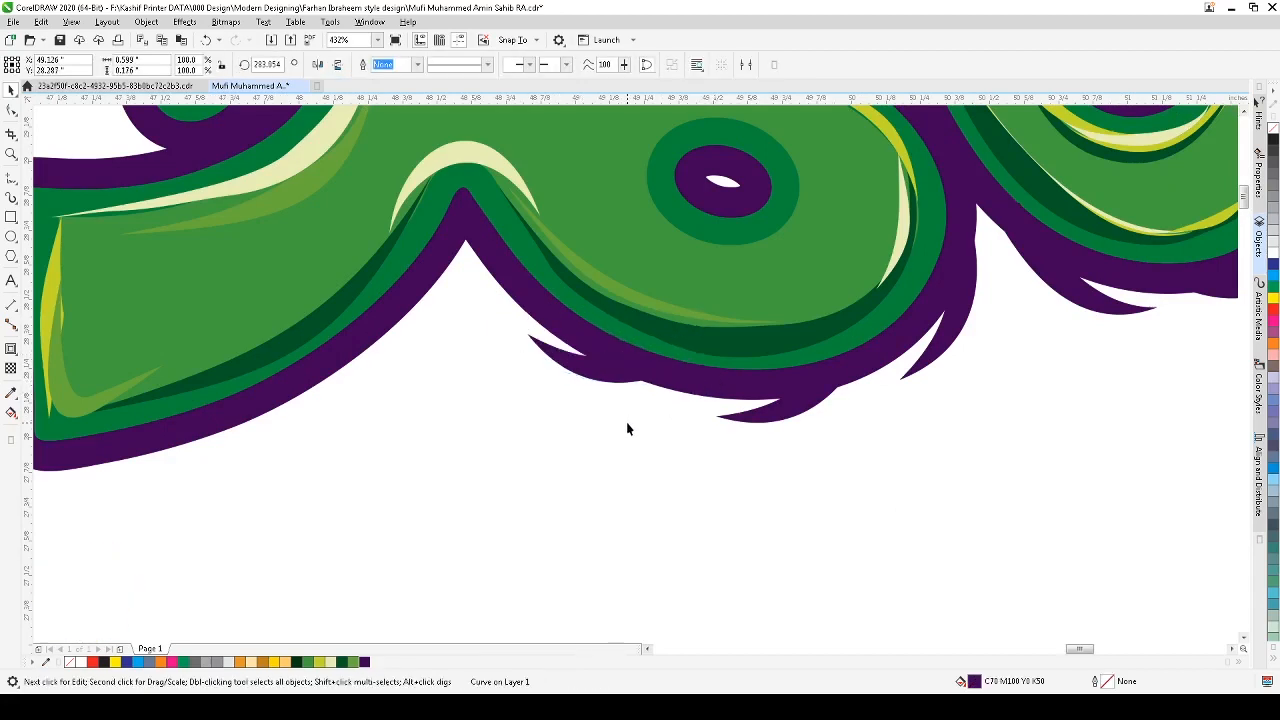
Step: Copy a purple spike from the word's upper right edge down toward the lower-left contour
scroll(607, 395, "down", 5)
key("z")
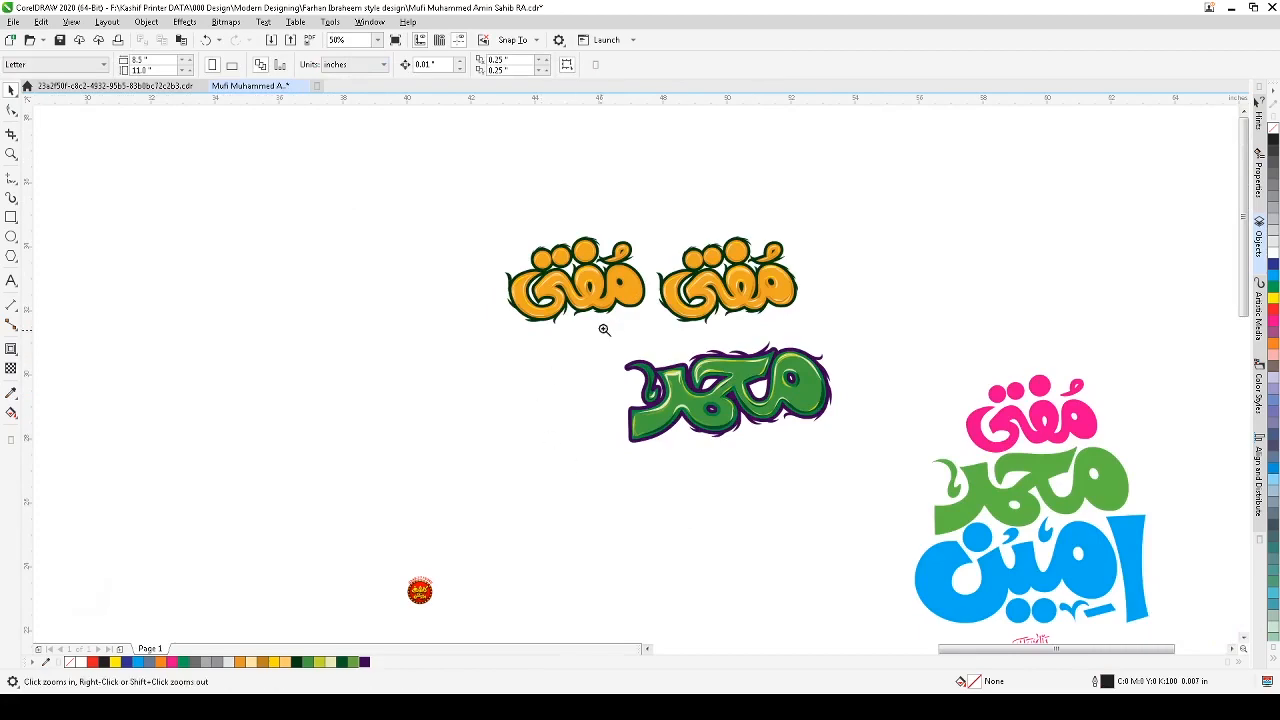
left_click_drag(604, 330, 834, 446)
left_click_drag(265, 231, 731, 521)
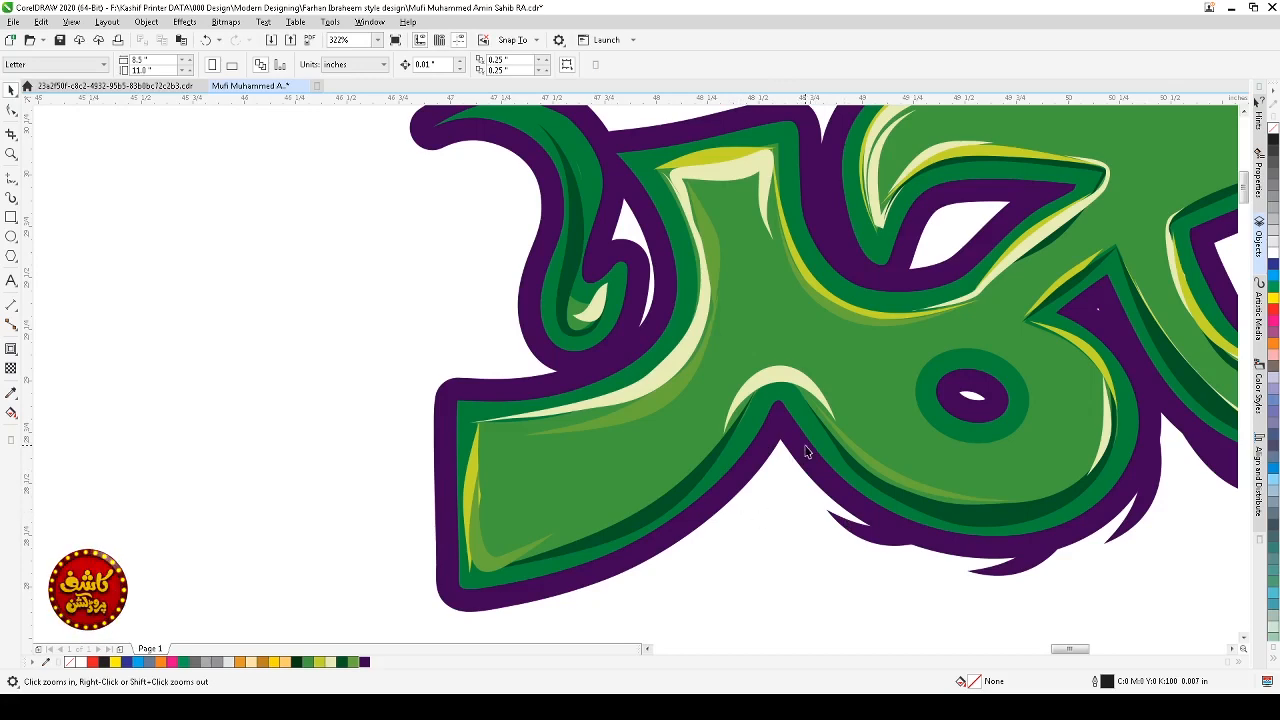
scroll(807, 452, "down", 4)
left_click_drag(1042, 334, 695, 438)
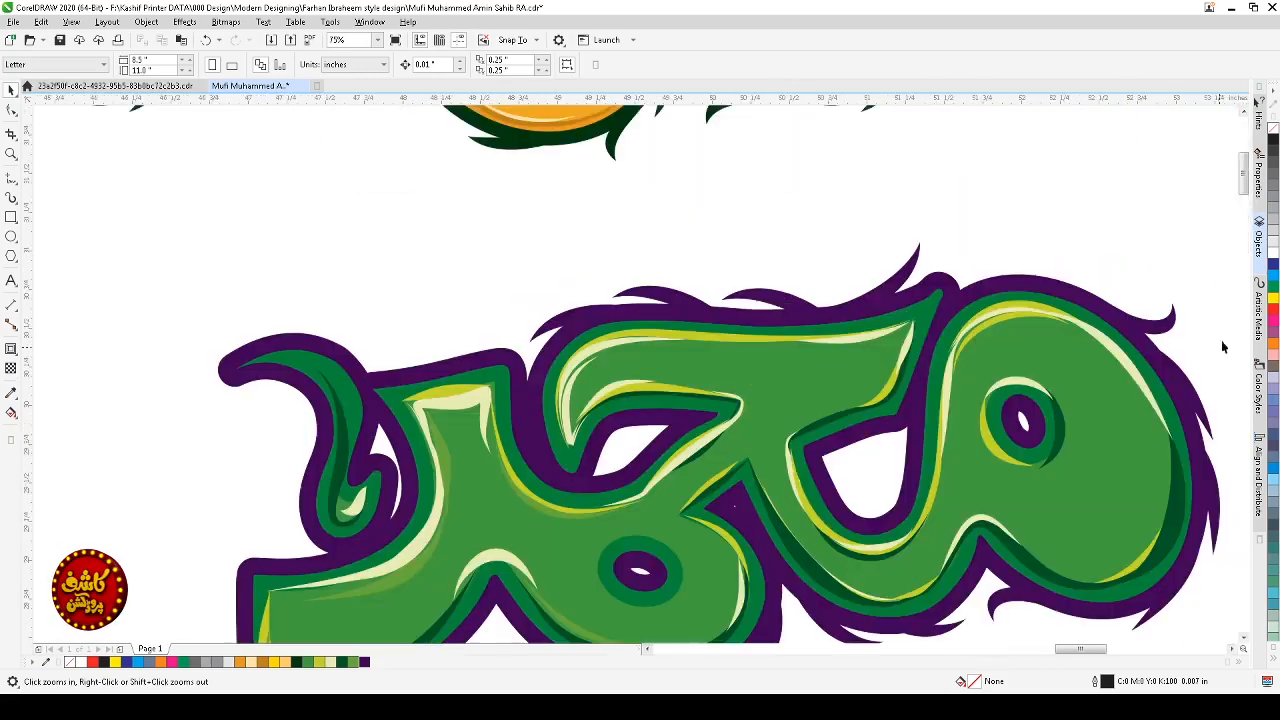
mouse_move(1167, 330)
left_mouse_down()
mouse_move(1128, 380)
mouse_move(520, 620)
left_mouse_up()
right_click(520, 620)
Step: Rotate the copied spike and mirror it so it curls downward below the left letter junction
scroll(521, 619, "down", 2)
scroll(521, 624, "down", 1)
key("F2")
left_click_drag(571, 583, 440, 650)
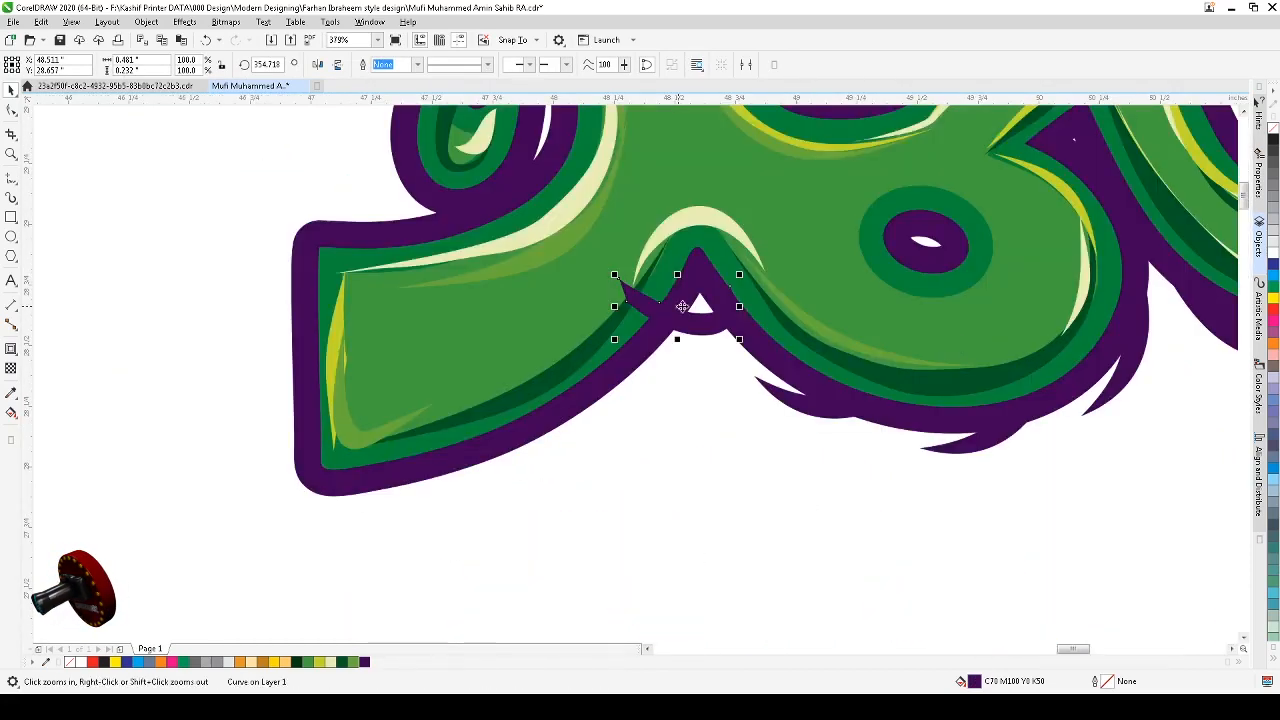
left_click(704, 313)
mouse_move(746, 276)
left_mouse_down()
mouse_move(717, 363)
mouse_move(663, 360)
mouse_move(692, 362)
mouse_move(693, 350)
mouse_move(688, 365)
left_mouse_up()
left_click(316, 65)
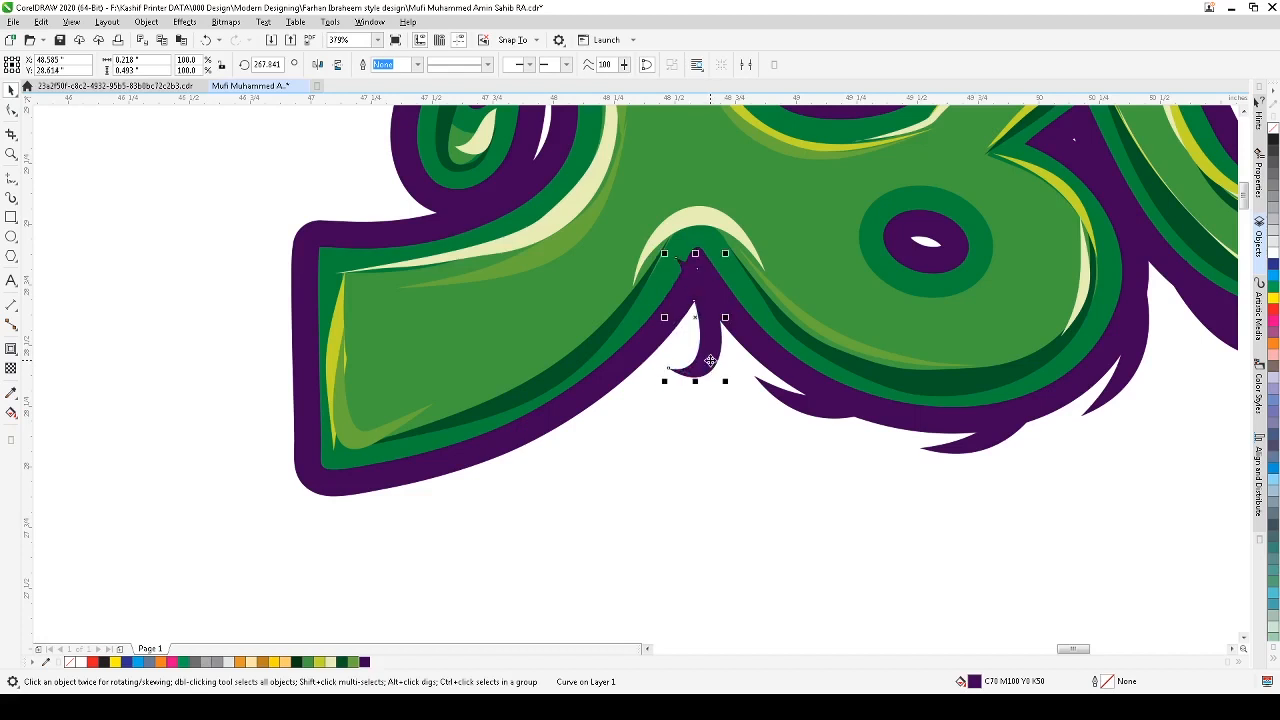
Step: Nudge the new spike into place beneath the junction, tucked behind the purple contour
left_click(709, 360)
left_click_drag(725, 381, 728, 381)
left_click(716, 364)
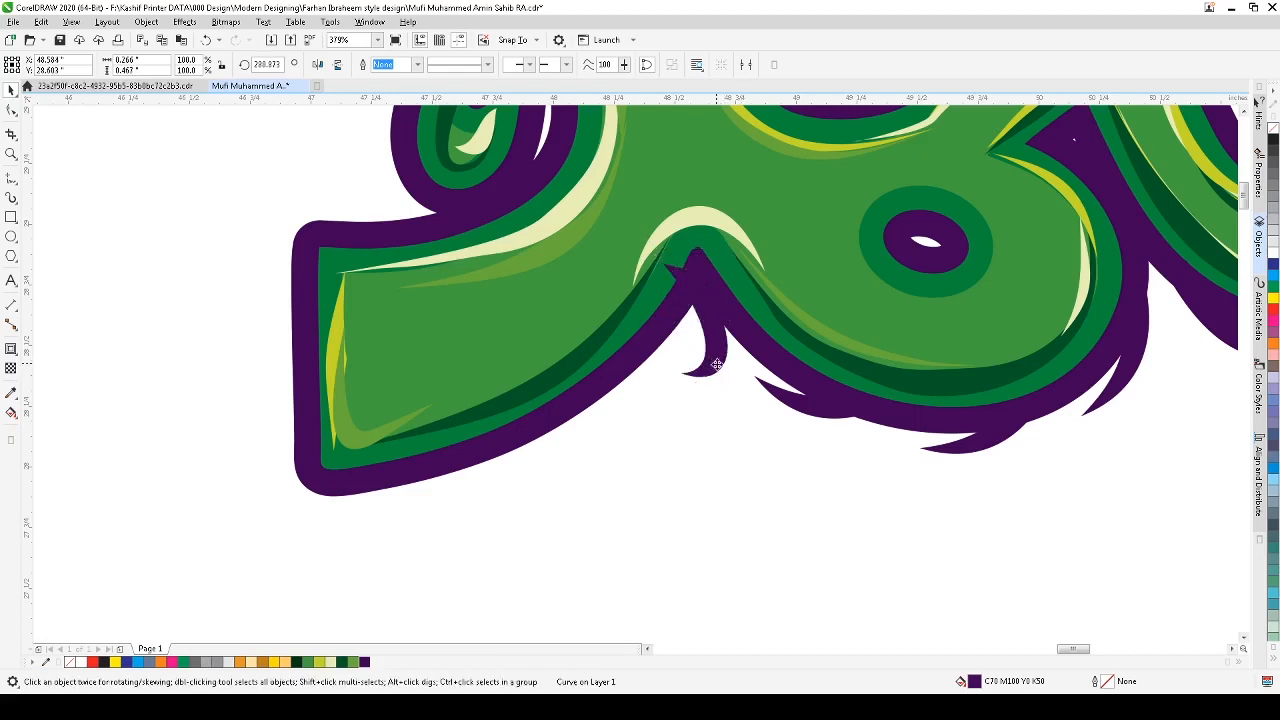
left_click(718, 366)
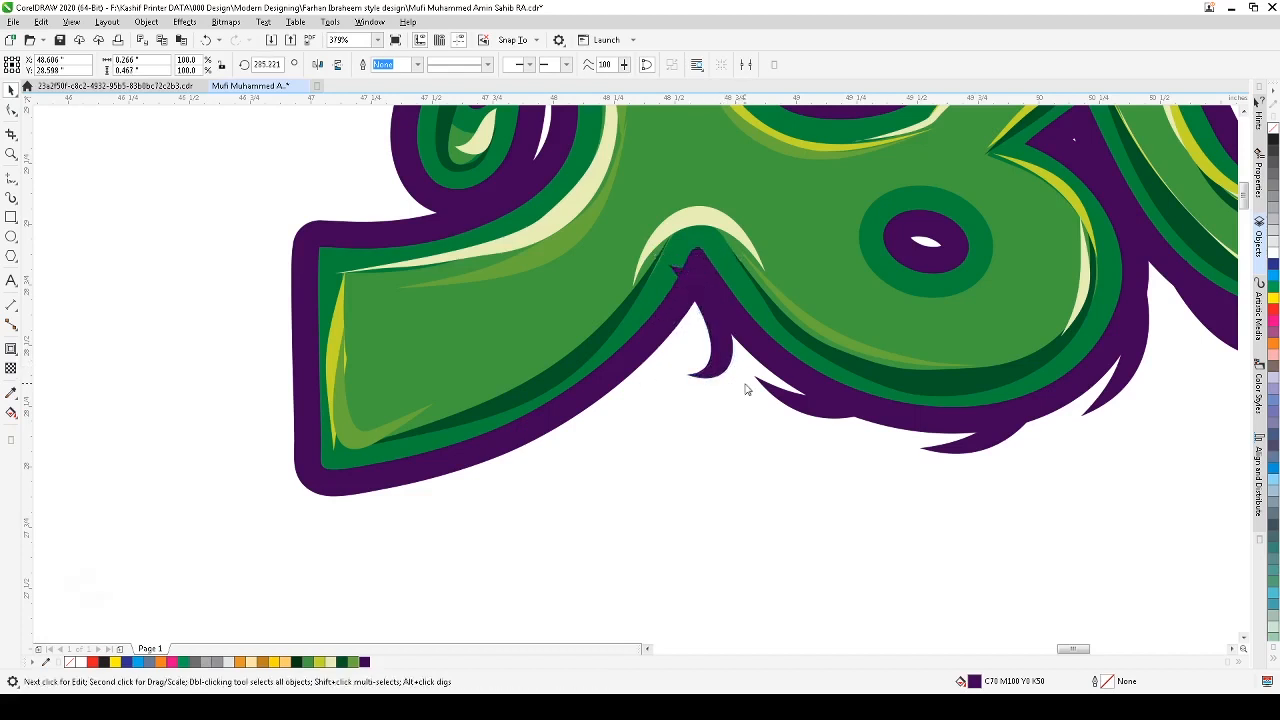
left_click(727, 368)
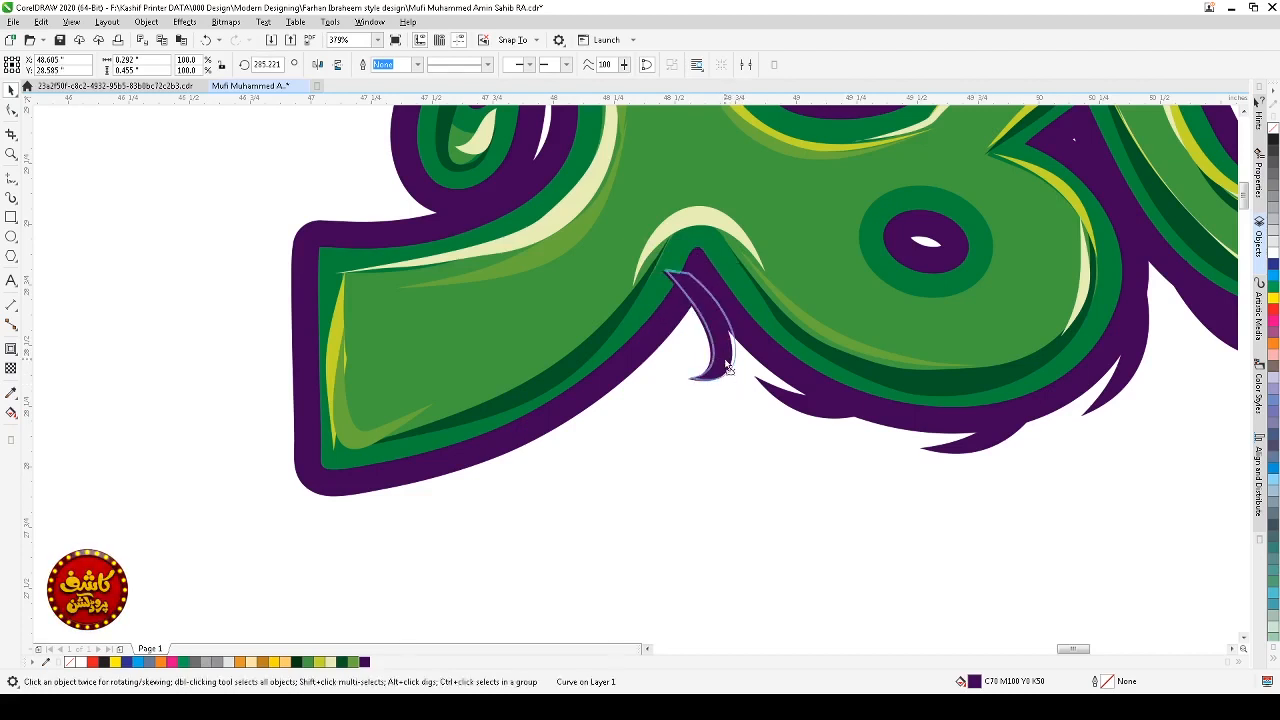
mouse_move(727, 368)
left_mouse_down()
mouse_move(729, 343)
mouse_move(725, 355)
left_mouse_up()
left_click(729, 355)
left_click(729, 318)
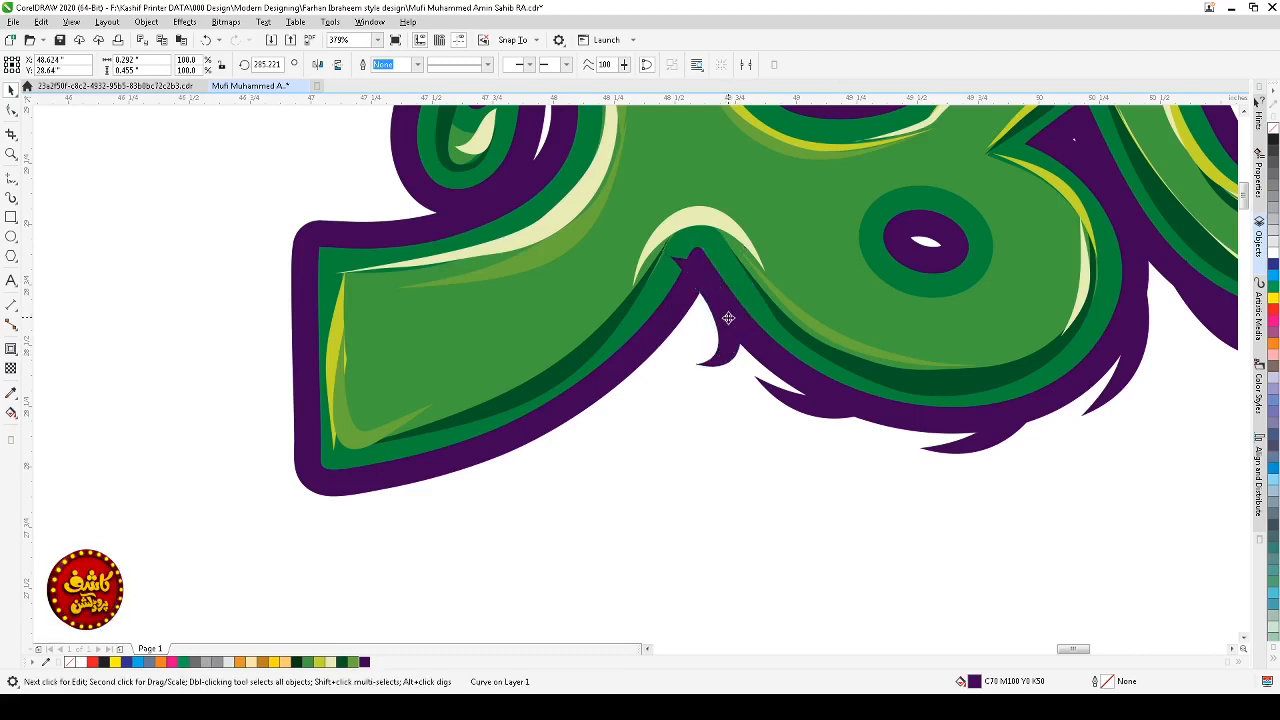
Step: Rotate the spike under the left junction slightly, and undo an unwanted copy of it
left_click(731, 359)
mouse_move(743, 371)
left_mouse_down()
mouse_move(737, 388)
mouse_move(717, 358)
left_mouse_up()
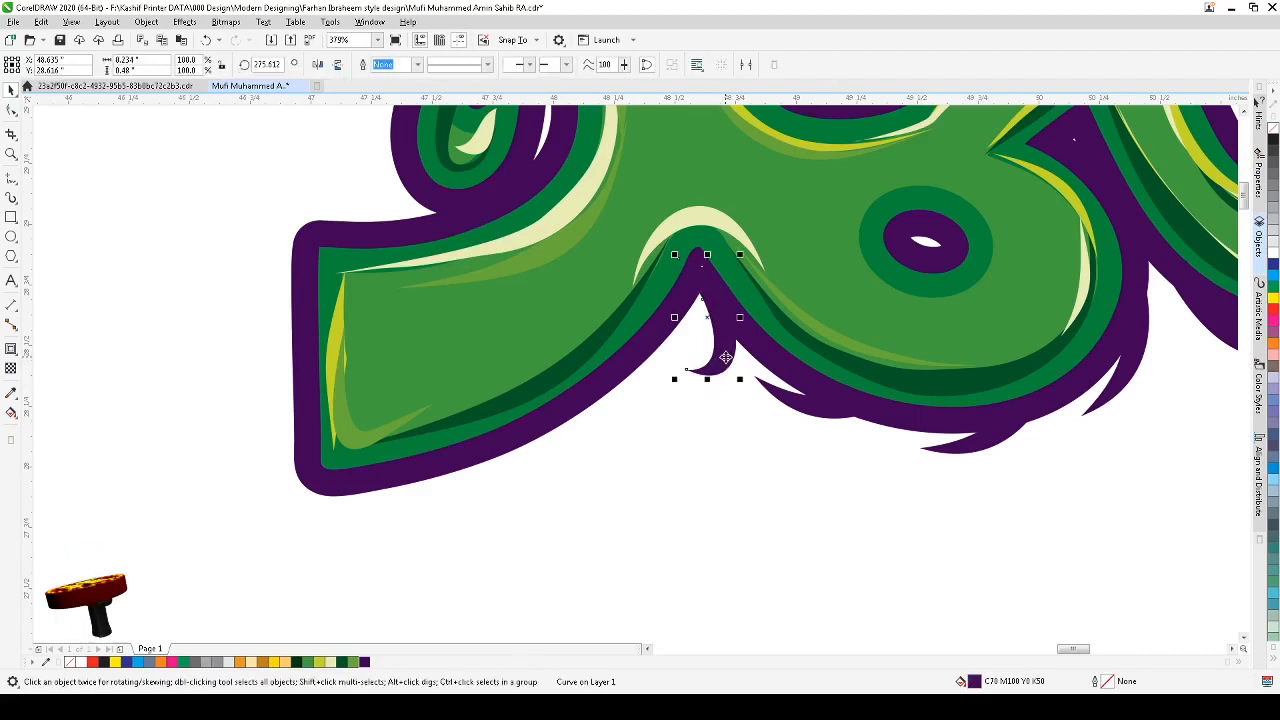
left_click_drag(725, 357, 667, 422)
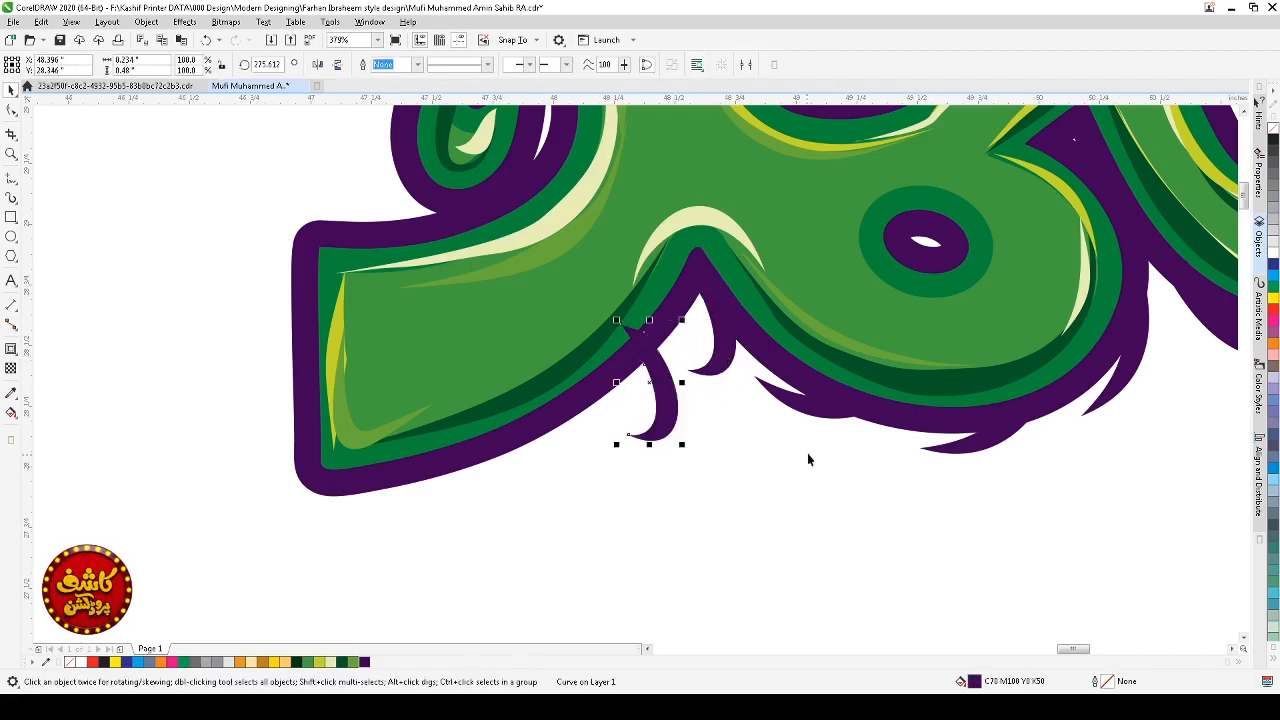
key("ctrl+z")
Step: Copy a spike from the right side of the bottom contour to the lower-left corner of the word
left_click(810, 413)
mouse_move(987, 446)
left_mouse_down()
mouse_move(607, 473)
mouse_move(599, 434)
mouse_move(611, 414)
left_mouse_up()
right_click(611, 414)
left_click(611, 414)
mouse_move(680, 441)
left_mouse_down()
mouse_move(711, 391)
mouse_move(632, 404)
mouse_move(485, 474)
left_mouse_up()
left_click(485, 474)
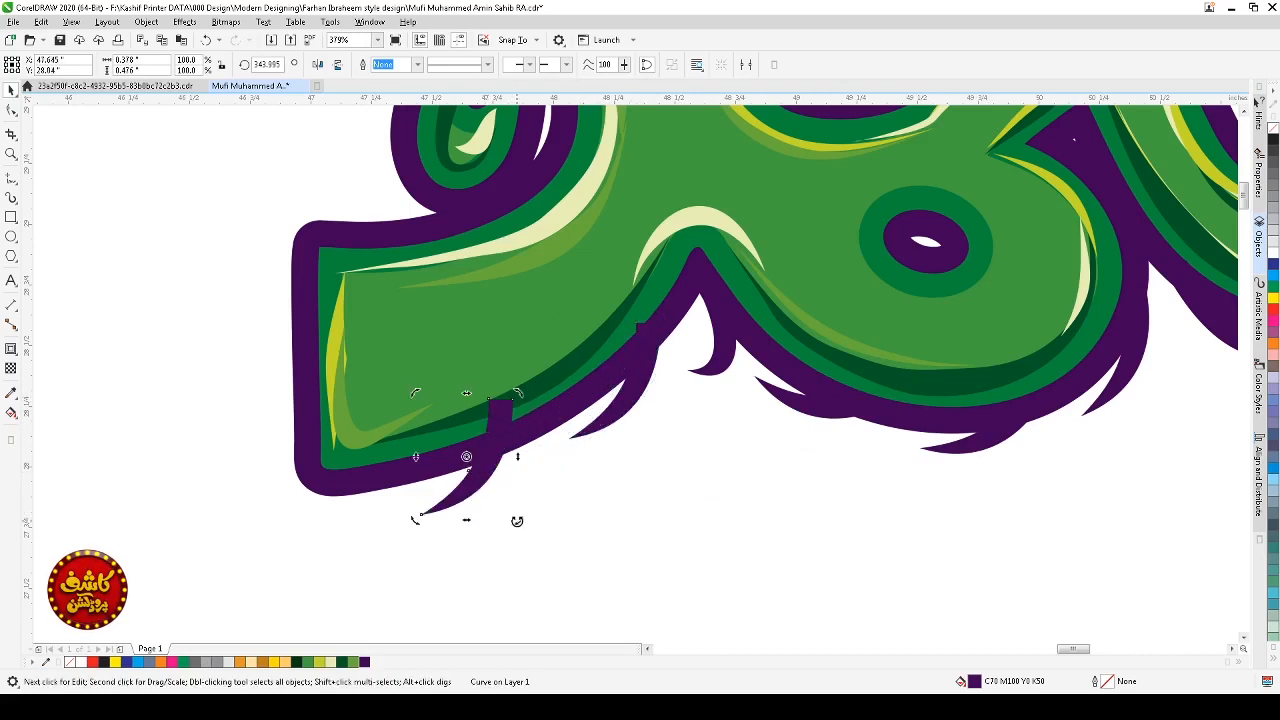
Step: Rotate and reposition the copied spike along the bottom-left contour's edge
mouse_move(517, 520)
left_mouse_down()
mouse_move(491, 523)
mouse_move(474, 506)
mouse_move(485, 482)
mouse_move(571, 508)
left_mouse_up()
left_click(513, 496)
double_click(482, 477)
left_click(517, 487)
left_click(510, 482)
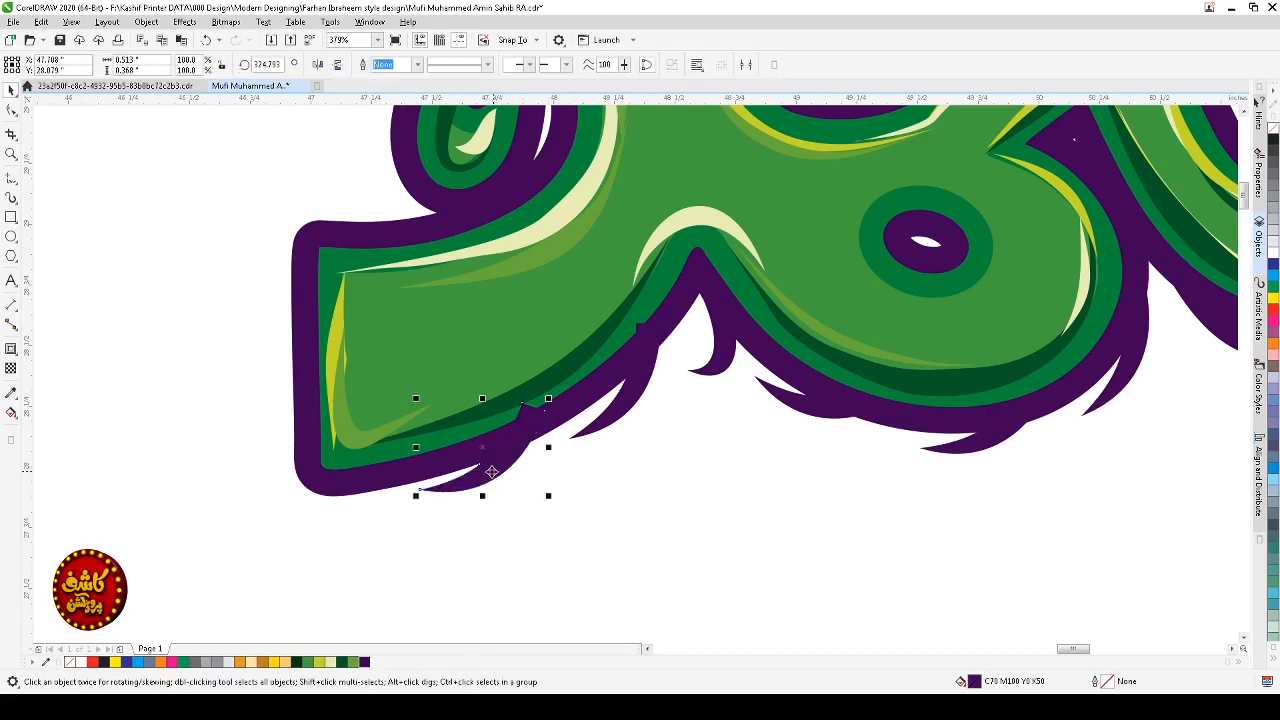
left_click(490, 472)
left_click(555, 500)
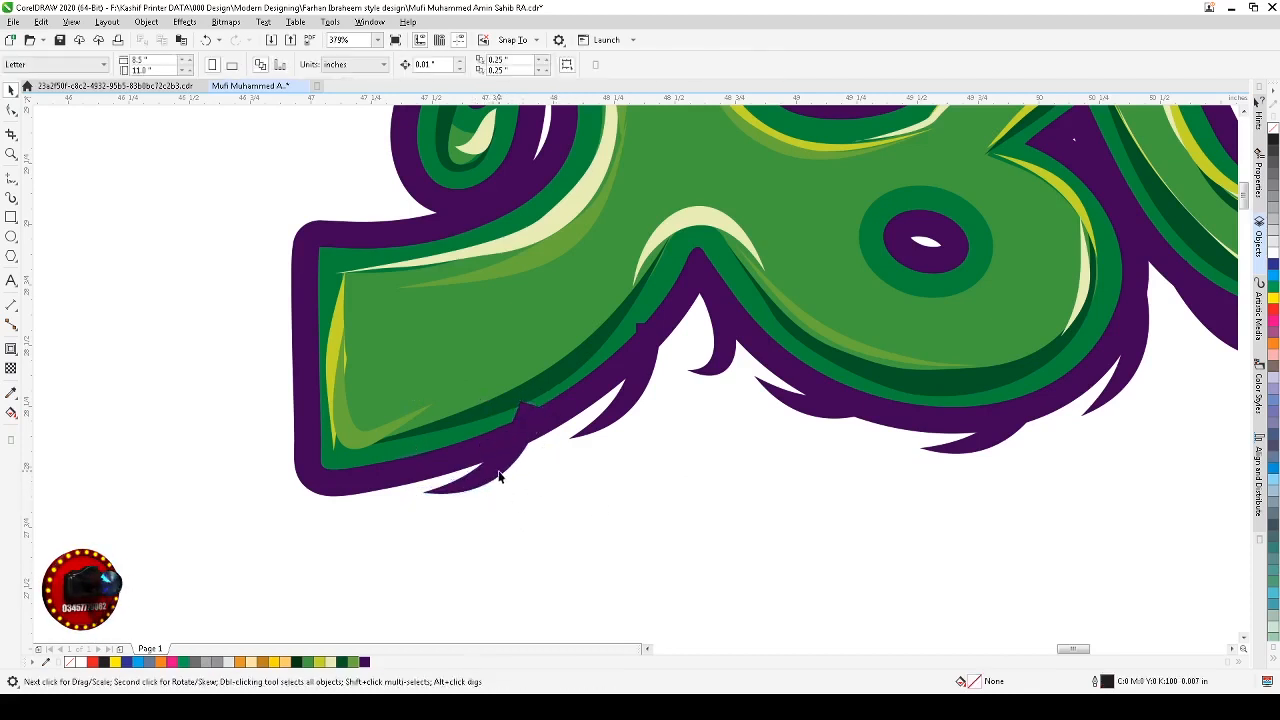
left_click(497, 477)
left_click(617, 416, "shift")
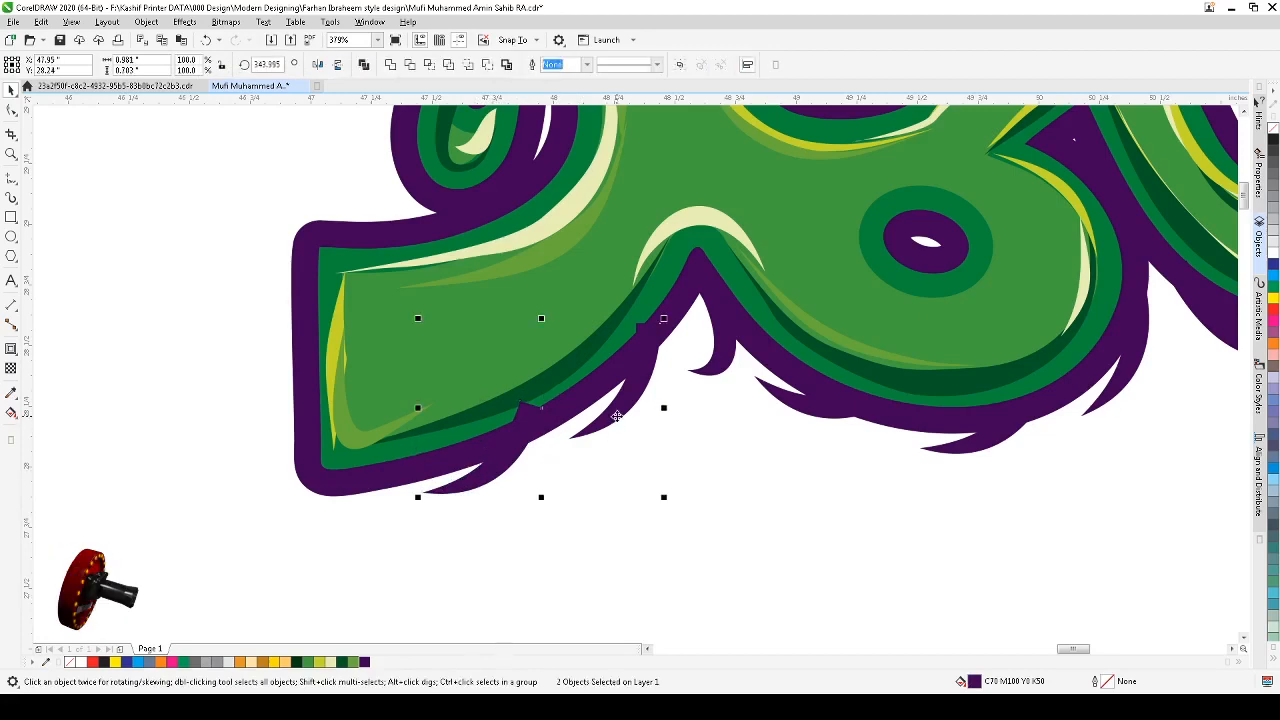
left_click(637, 448)
Step: Zoom out and back in to review the spikes along the word's lower contour
scroll(637, 448, "down", 3)
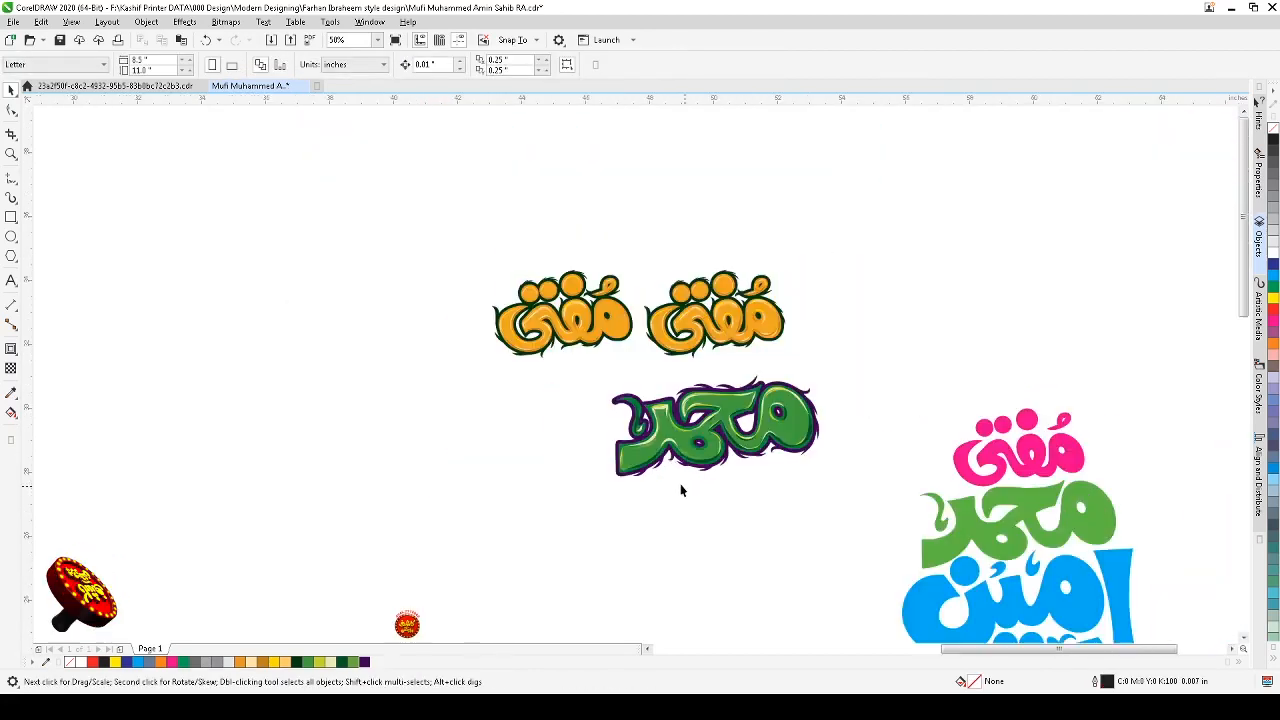
key("F2")
left_click_drag(490, 351, 820, 503)
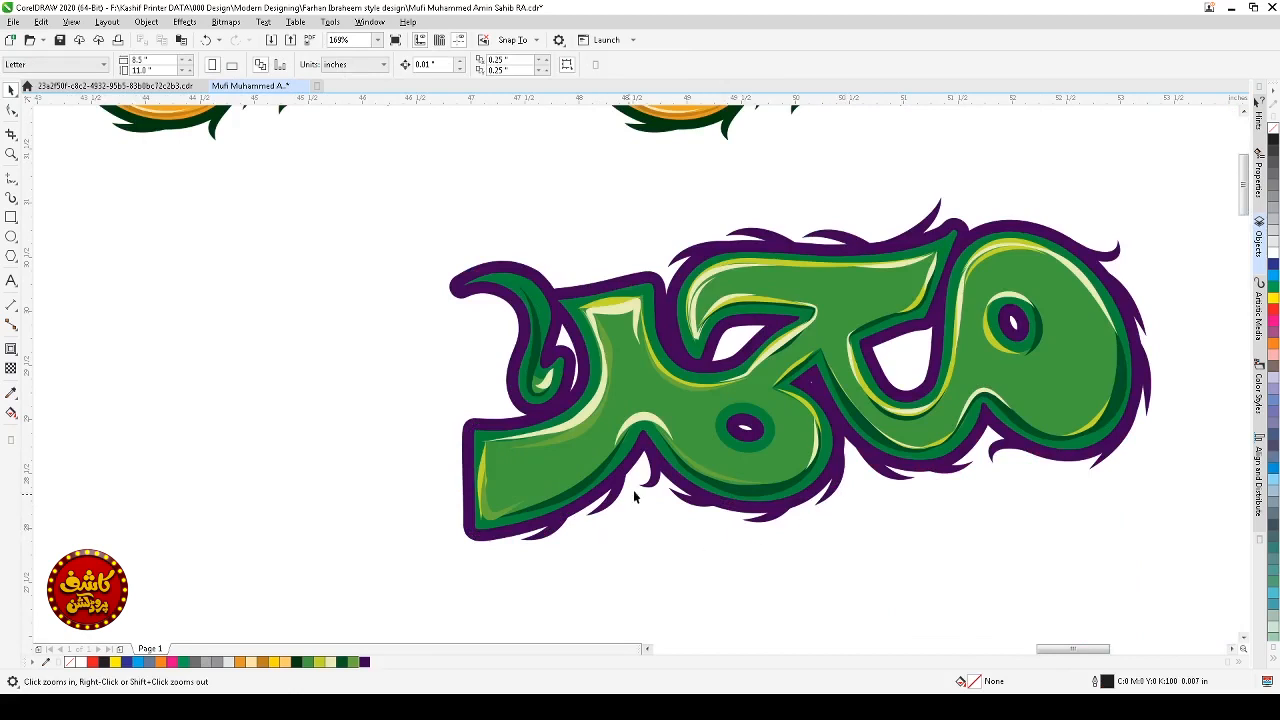
right_click(484, 540)
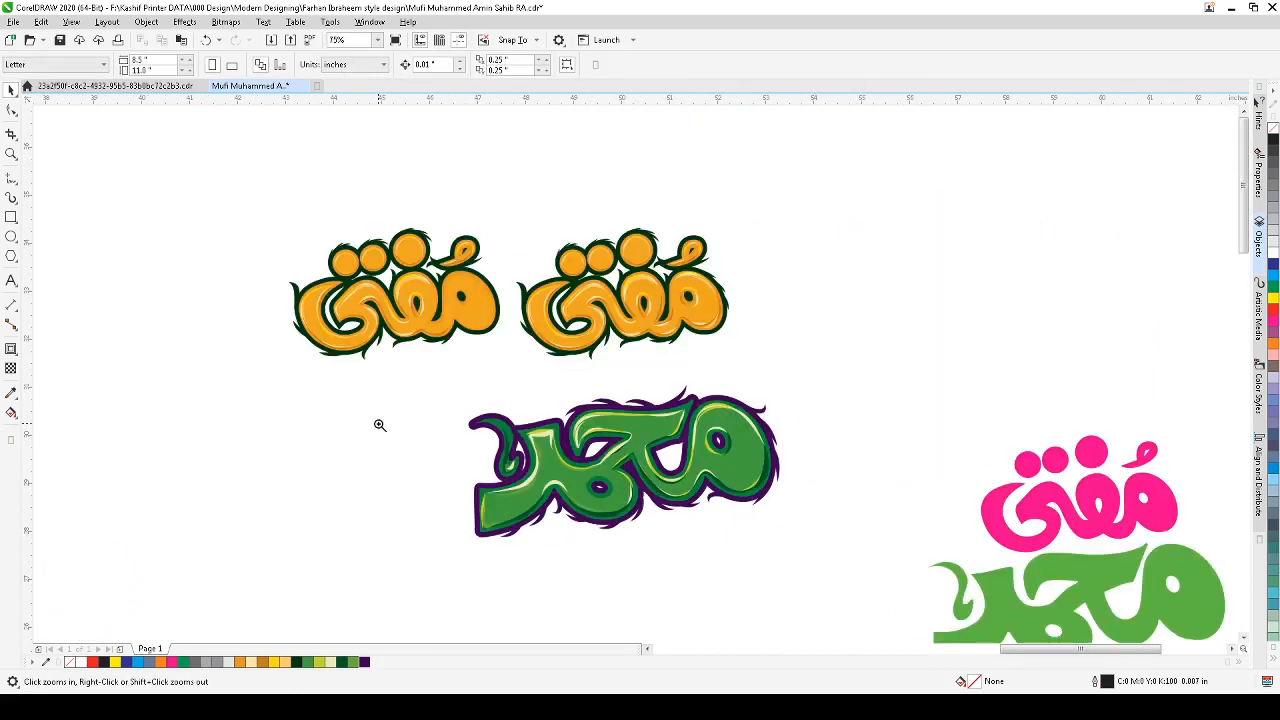
left_click_drag(377, 423, 663, 623)
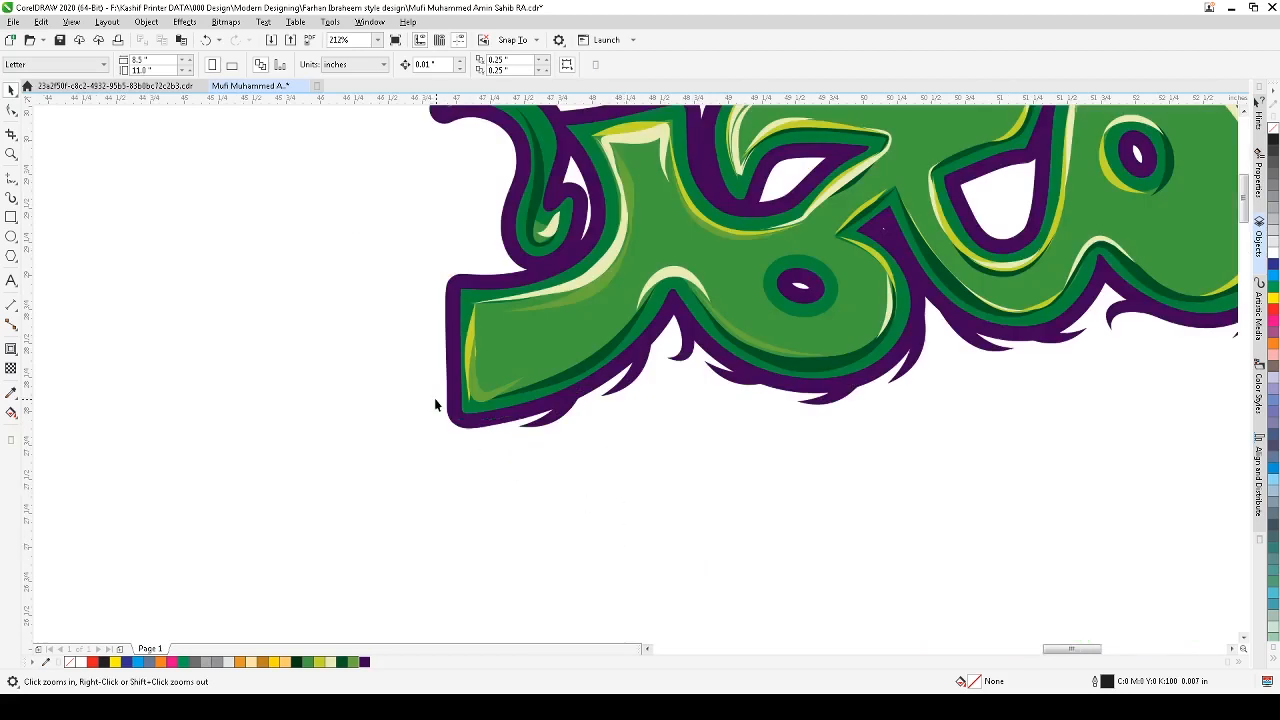
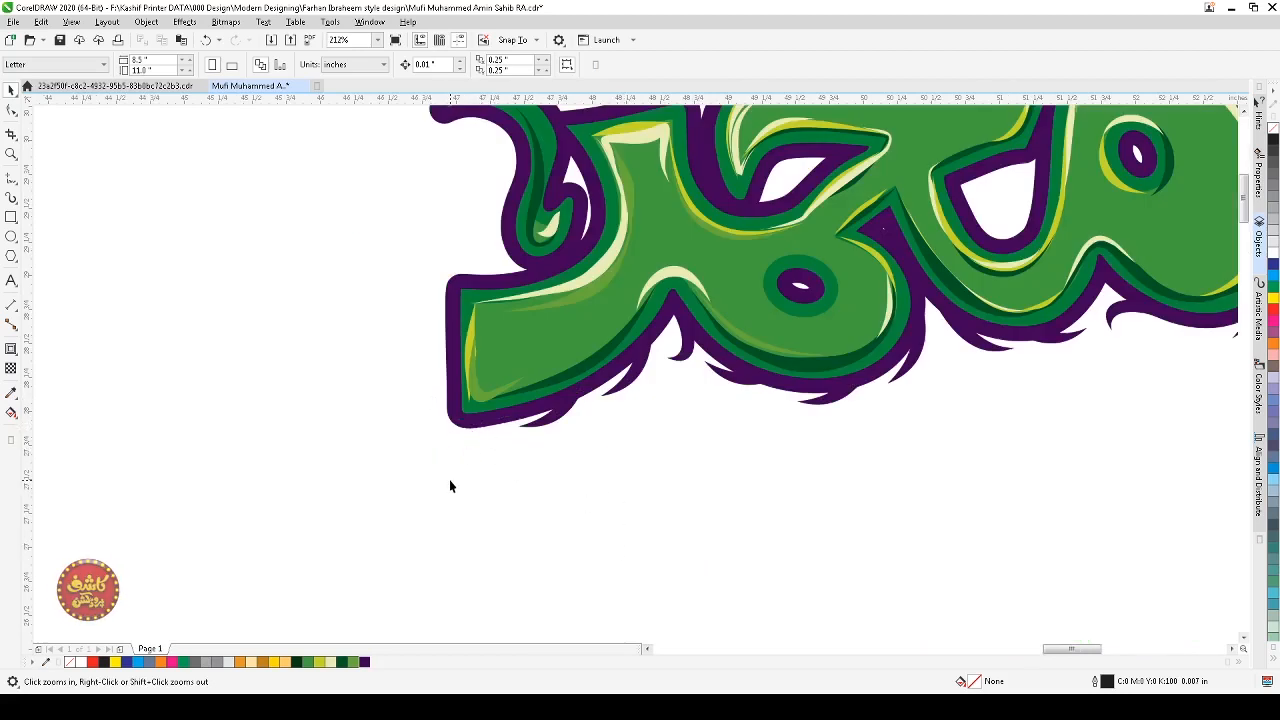
Step: With the Artistic Media tool at 0.15861" width, draw a curled swash hanging from the word's lower-left corner
left_click(11, 198)
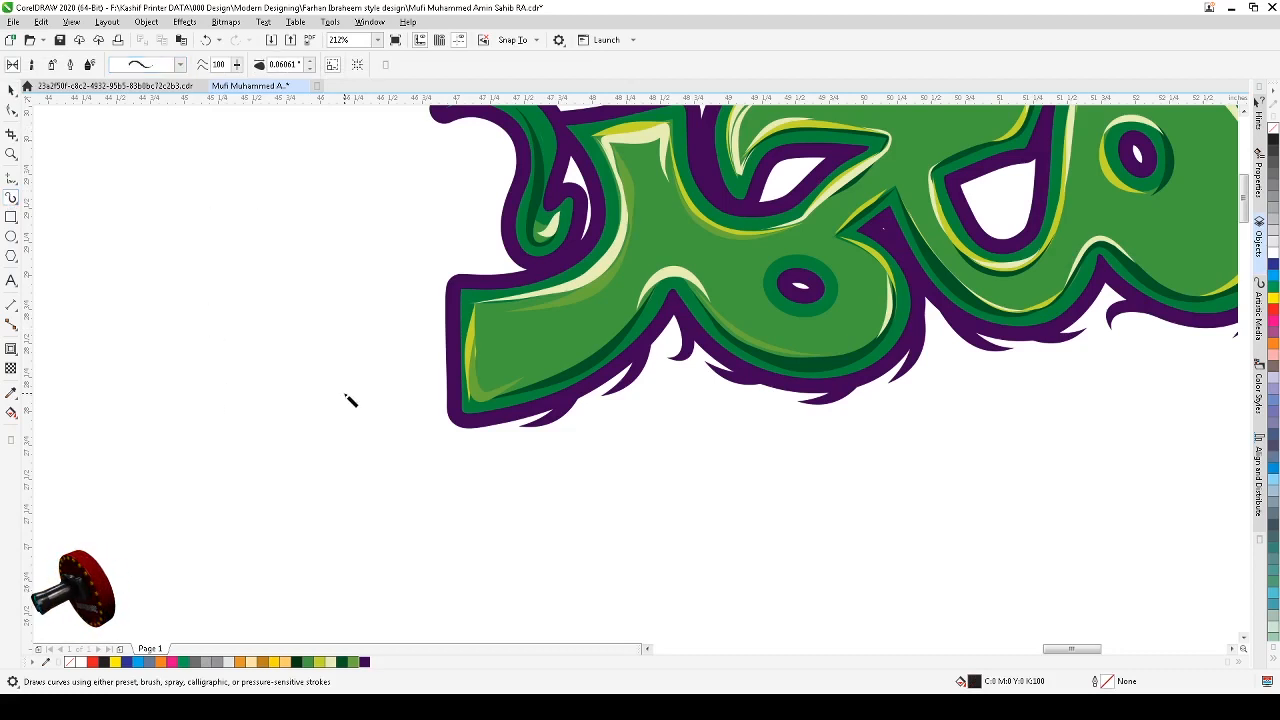
mouse_move(405, 341)
left_mouse_down()
mouse_move(310, 419)
mouse_move(405, 386)
left_mouse_up()
key("ctrl+z")
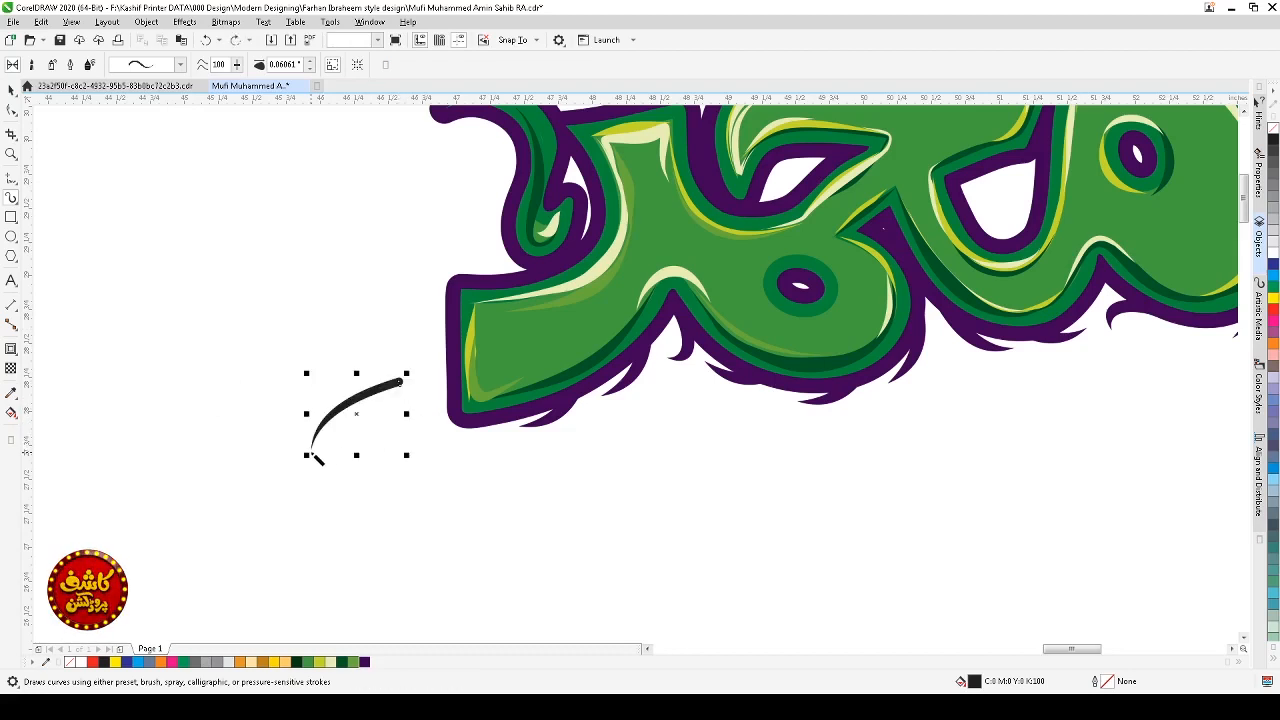
key("ctrl+z")
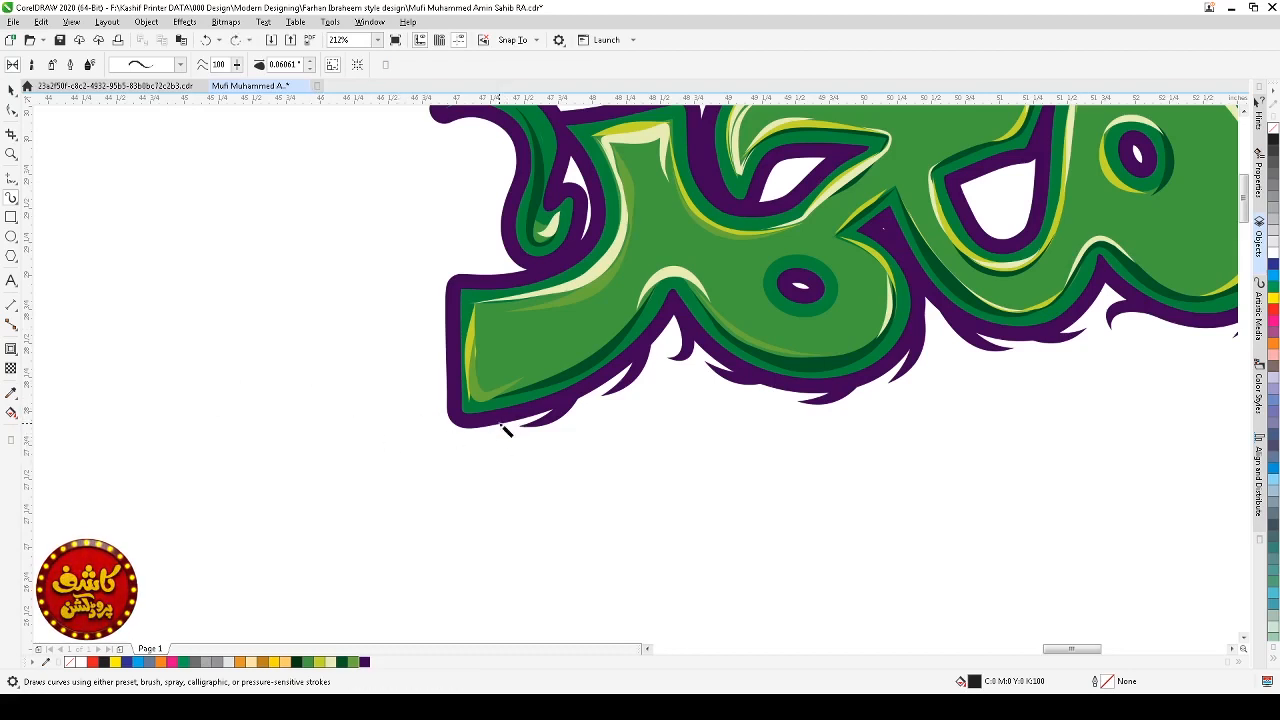
left_click(310, 62)
left_click_drag(346, 404, 289, 487)
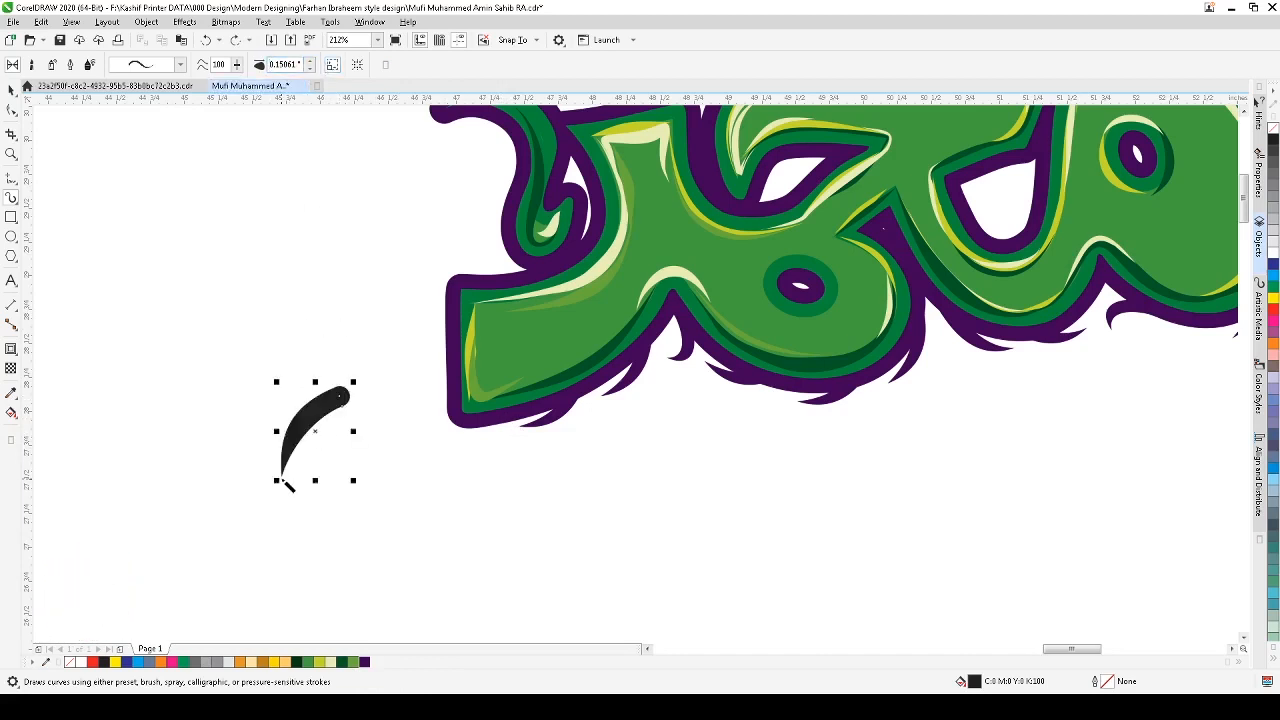
key("ctrl+z")
mouse_move(489, 419)
left_mouse_down()
mouse_move(446, 461)
mouse_move(480, 470)
left_mouse_up()
key("space")
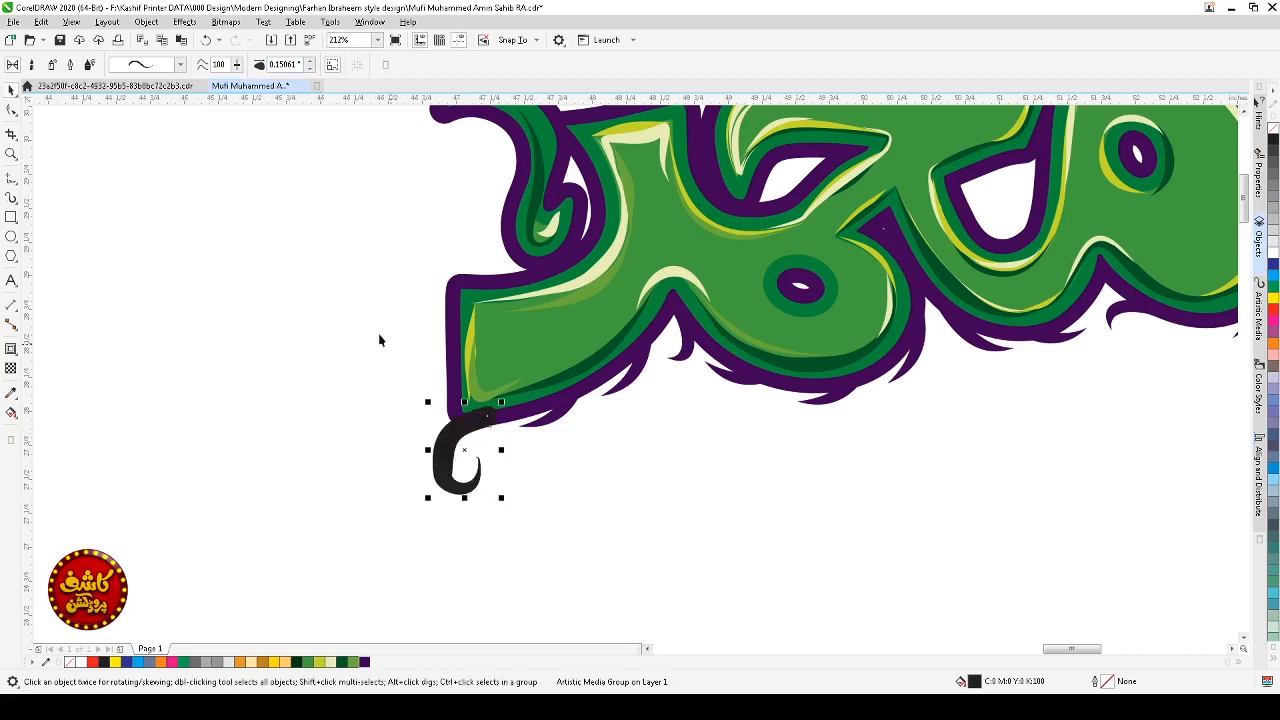
Step: Reshape the curled swash by removing a node and adjusting its curve's control handles
key("z")
left_click_drag(331, 349, 629, 594)
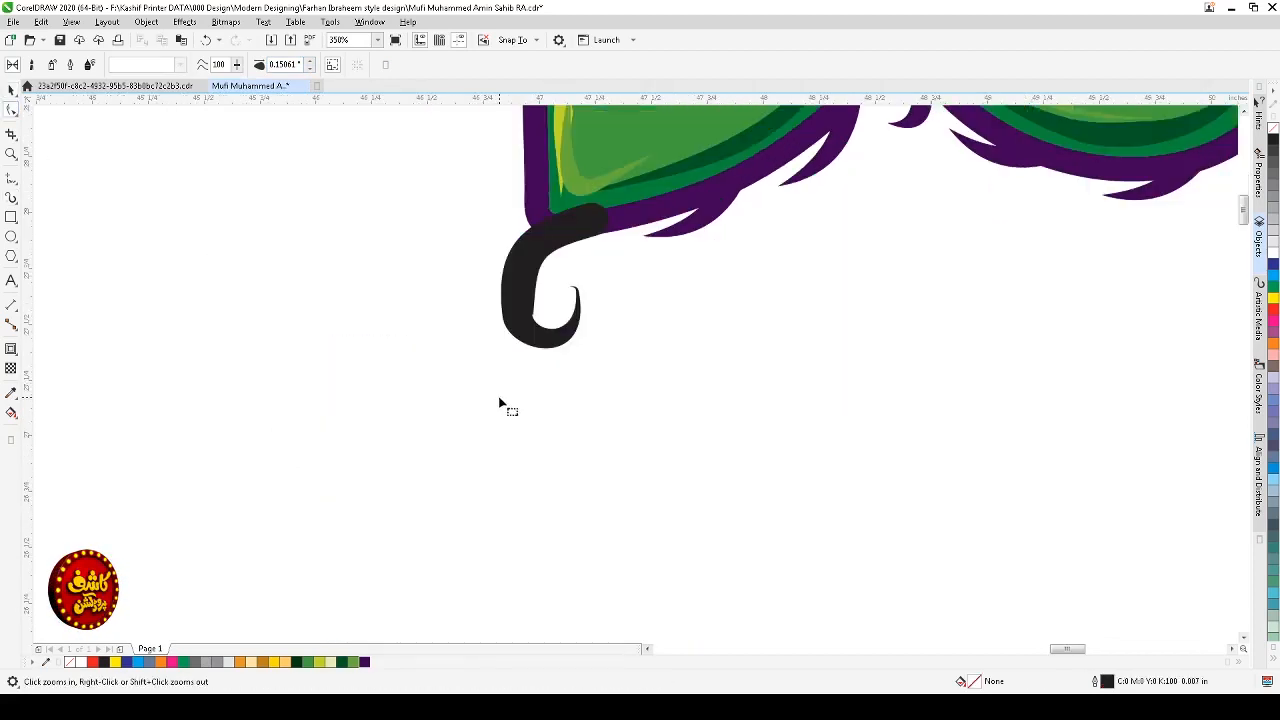
key("F10")
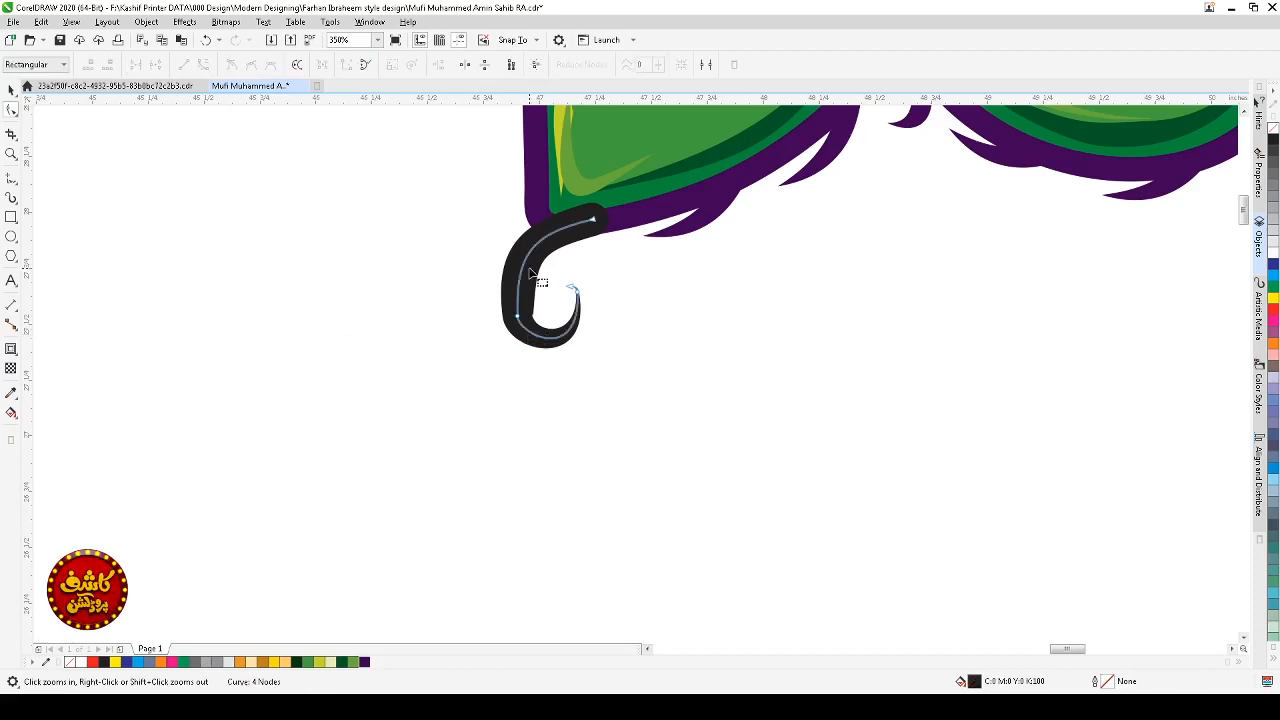
key("Delete")
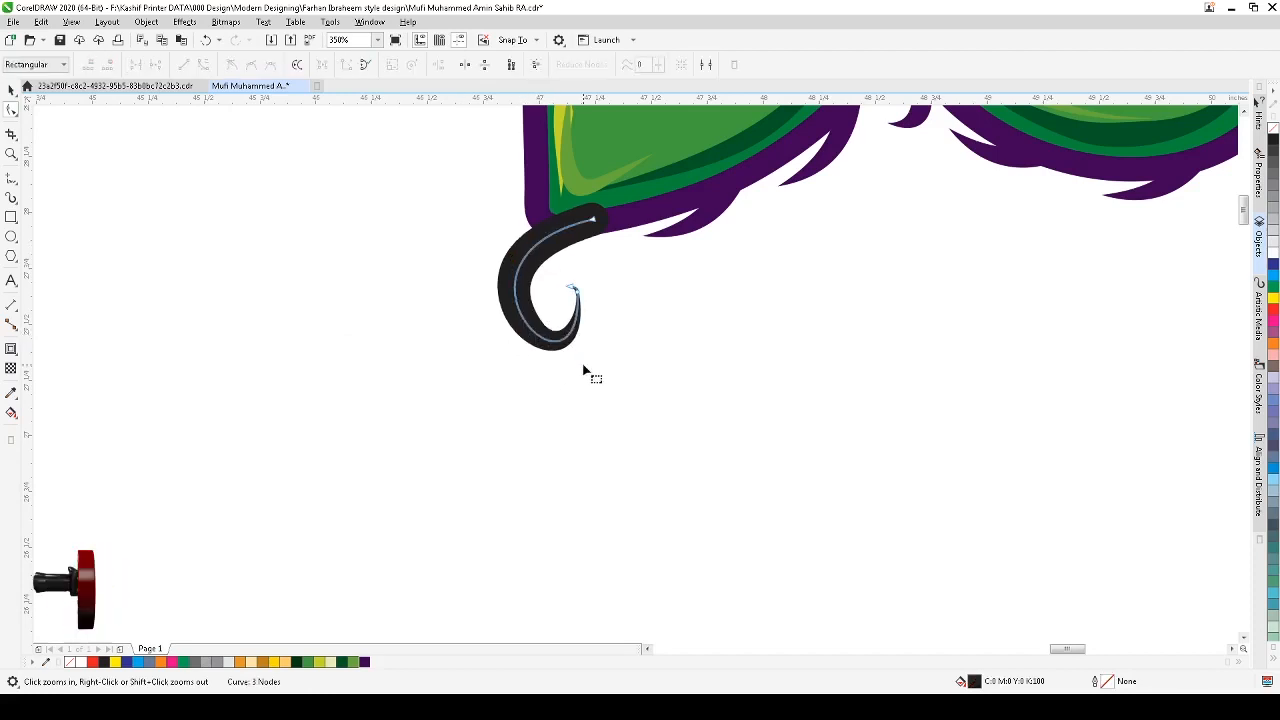
left_click_drag(599, 281, 586, 326)
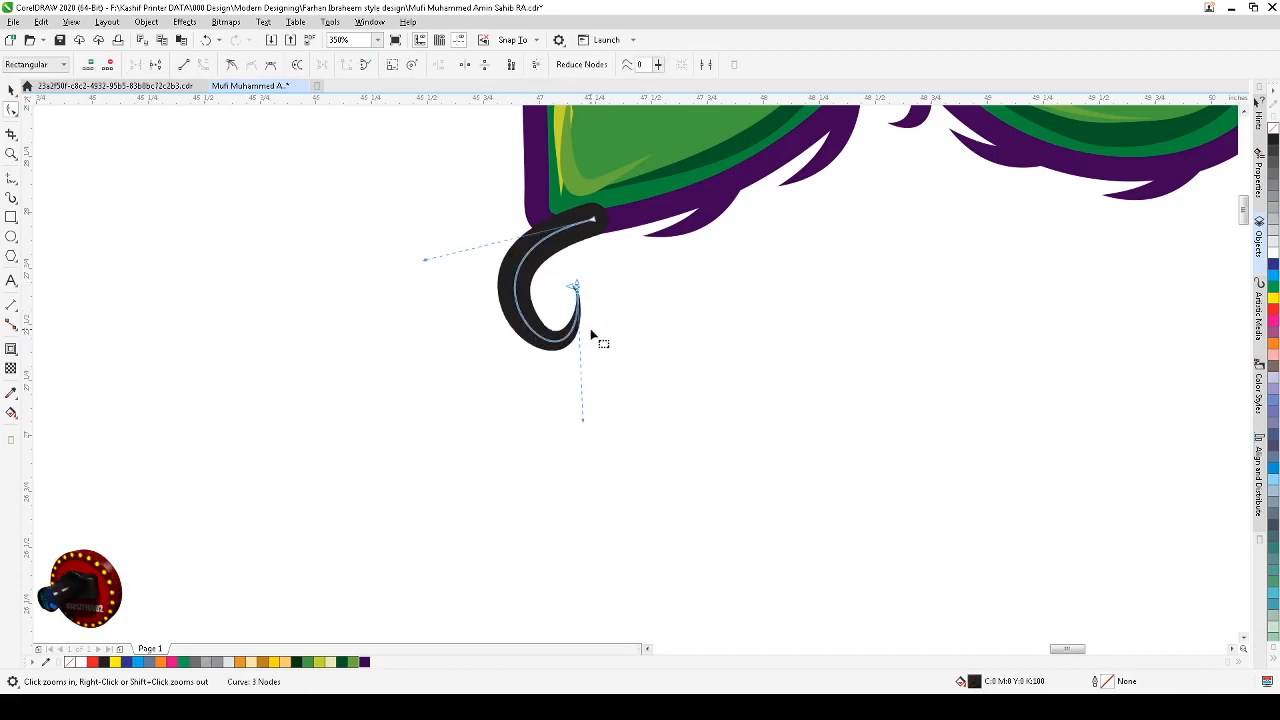
key("Delete")
key("ctrl+z")
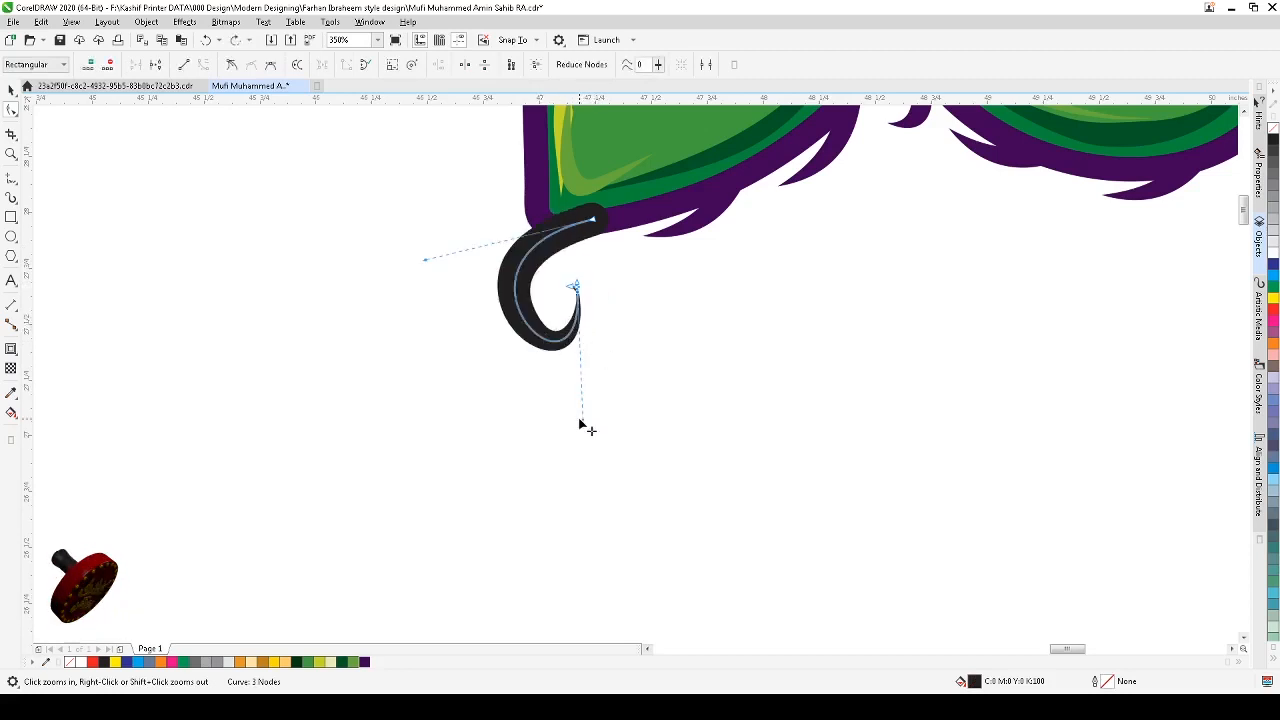
left_click_drag(584, 421, 546, 392)
left_click_drag(425, 261, 423, 268)
key("space")
Step: Refine the swash's hooked tip by deleting its end node, re-adjusting the handles and adding a node on the curve
left_click(675, 378)
left_click(565, 323)
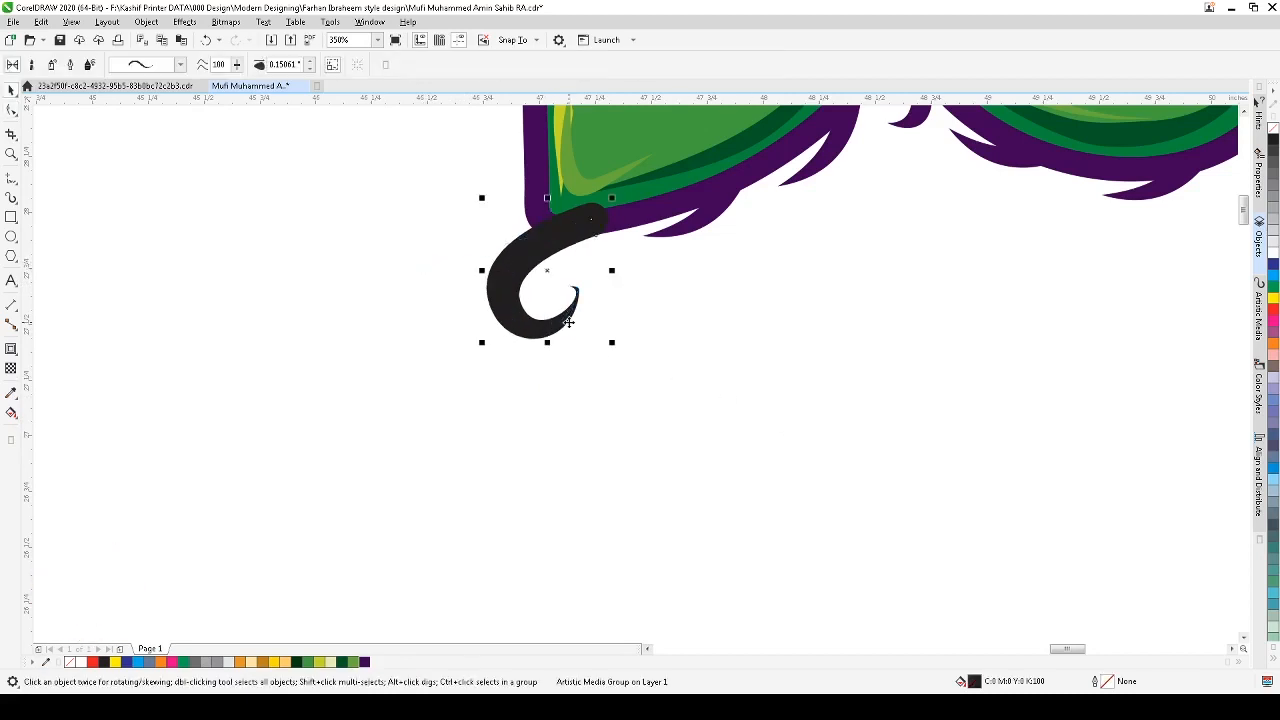
key("space")
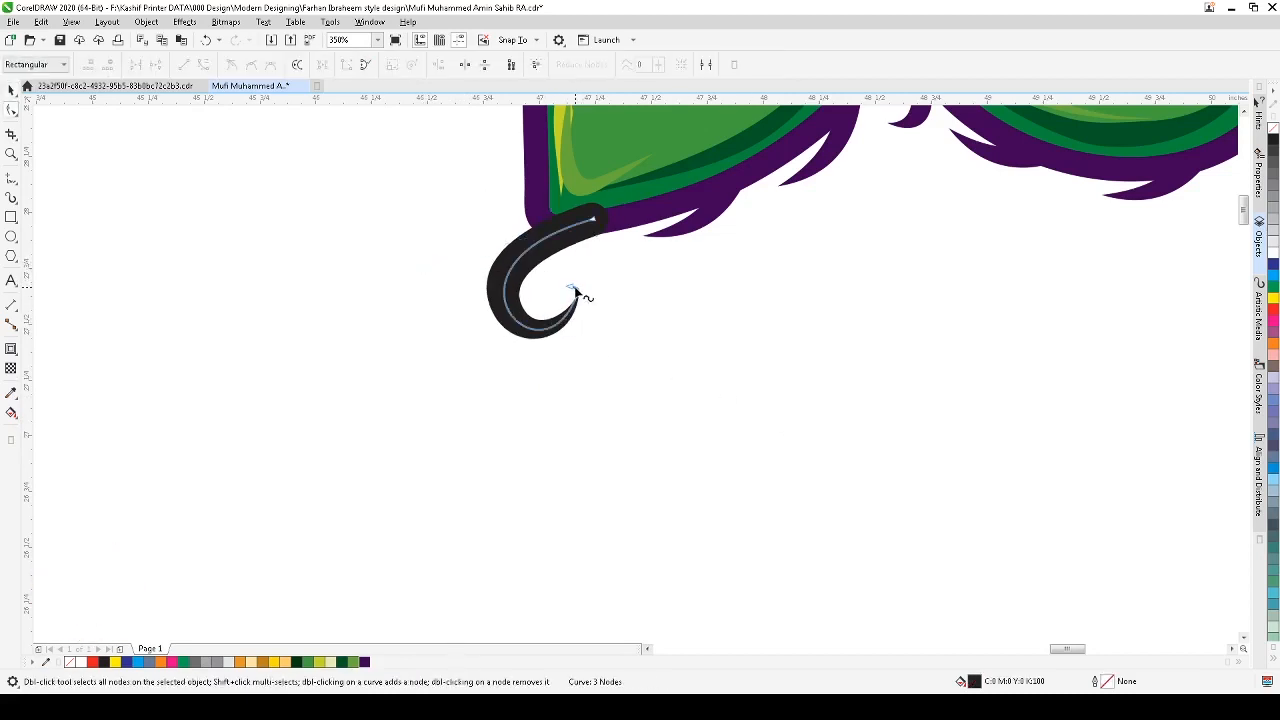
left_click(570, 287)
key("Delete")
key("space")
left_click(593, 309)
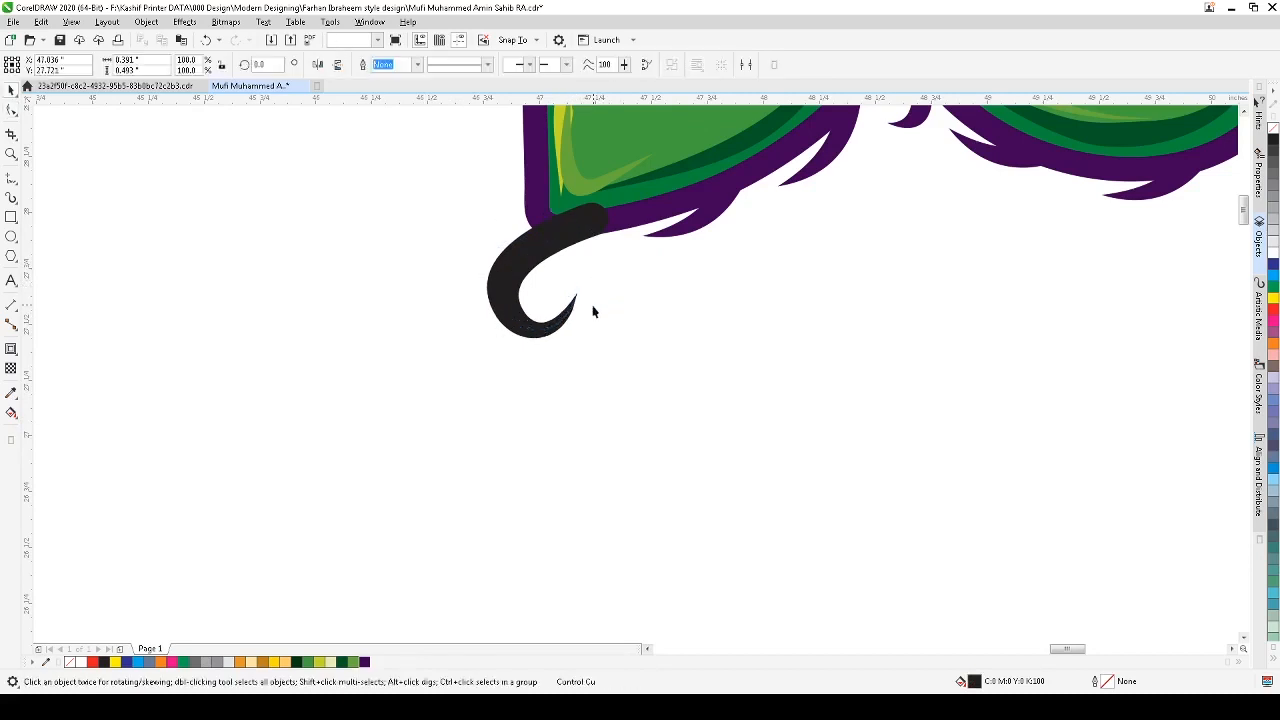
left_click(555, 327)
key("space")
left_click(577, 293)
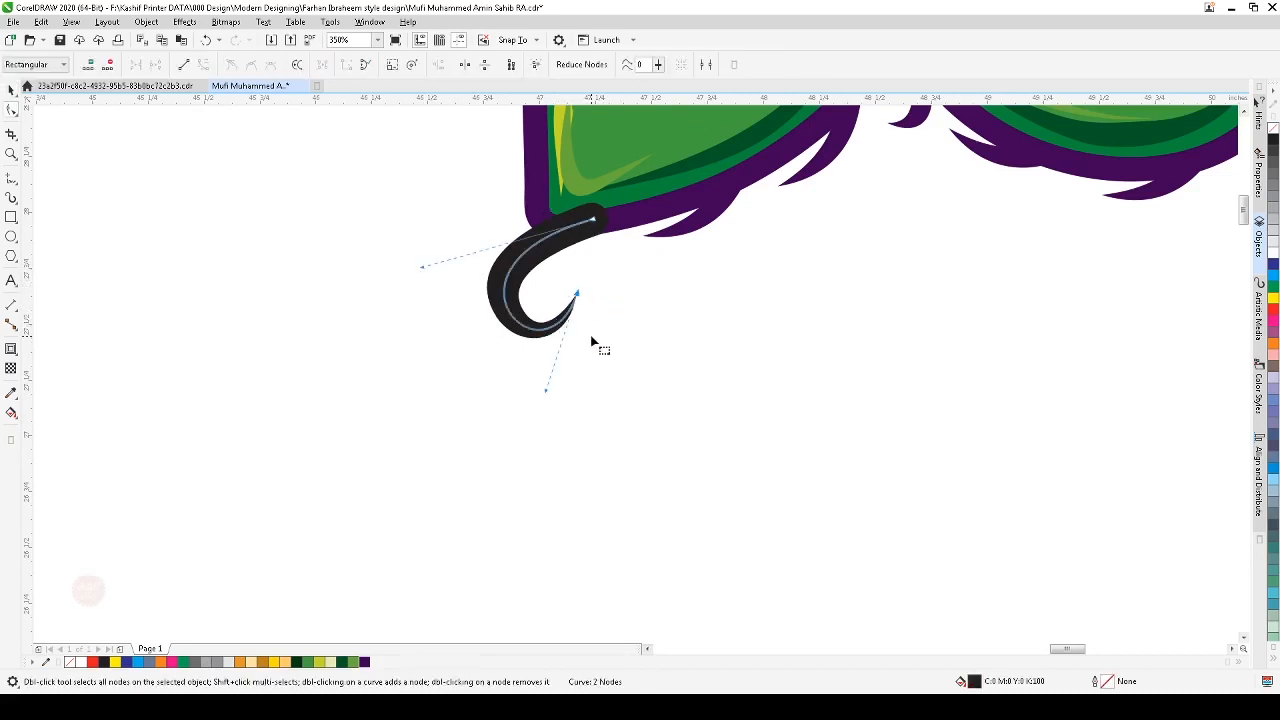
left_click_drag(546, 389, 587, 384)
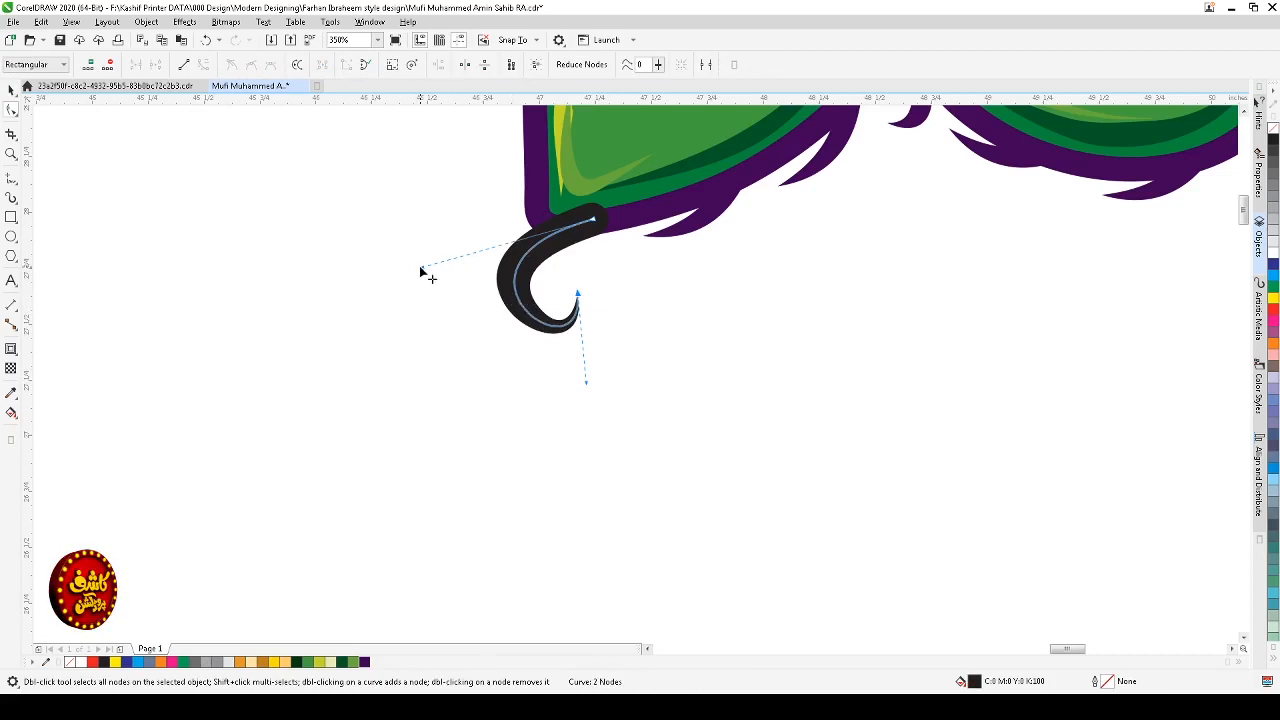
left_click_drag(420, 270, 401, 310)
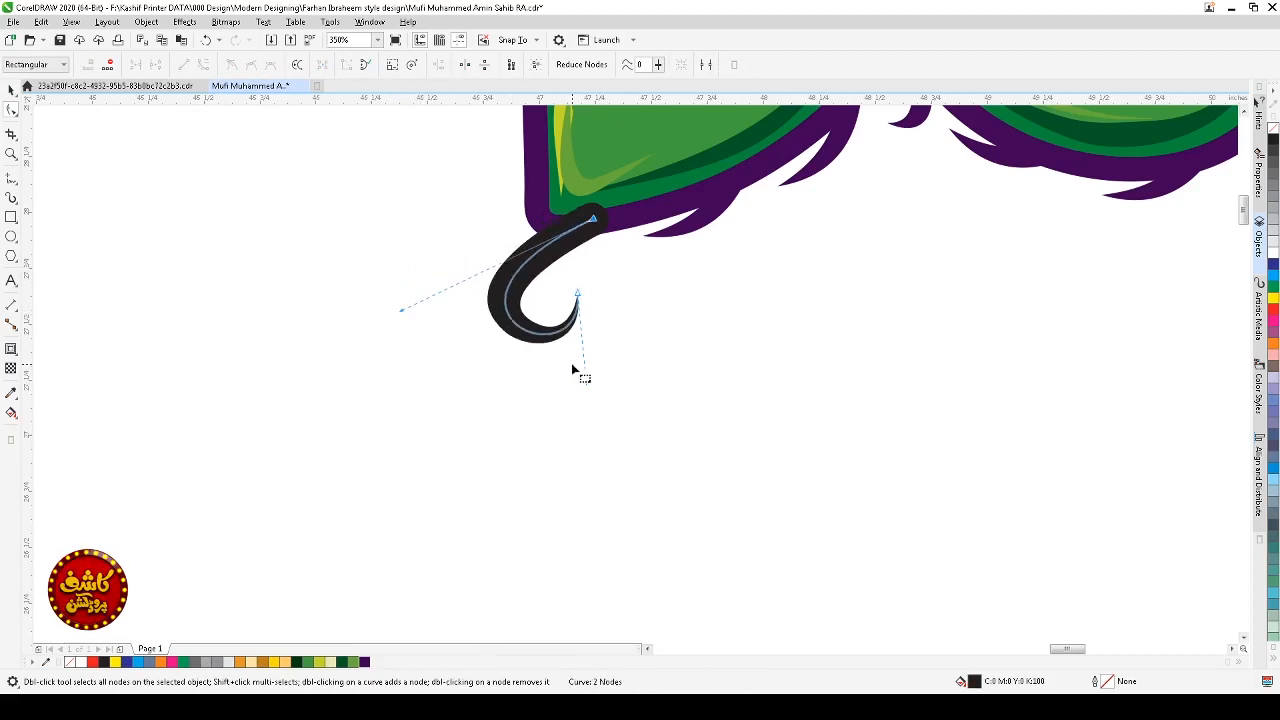
mouse_move(590, 386)
left_mouse_down()
mouse_move(563, 373)
mouse_move(562, 391)
mouse_move(577, 394)
left_mouse_up()
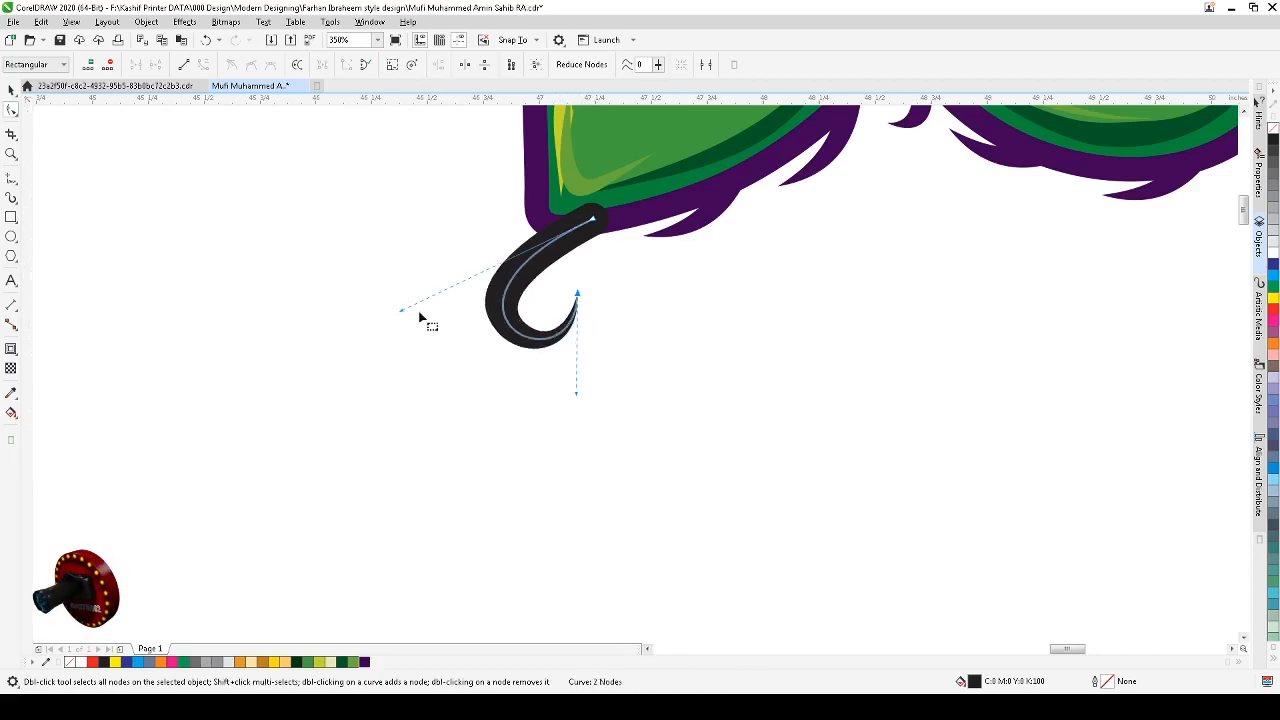
left_click_drag(405, 312, 407, 299)
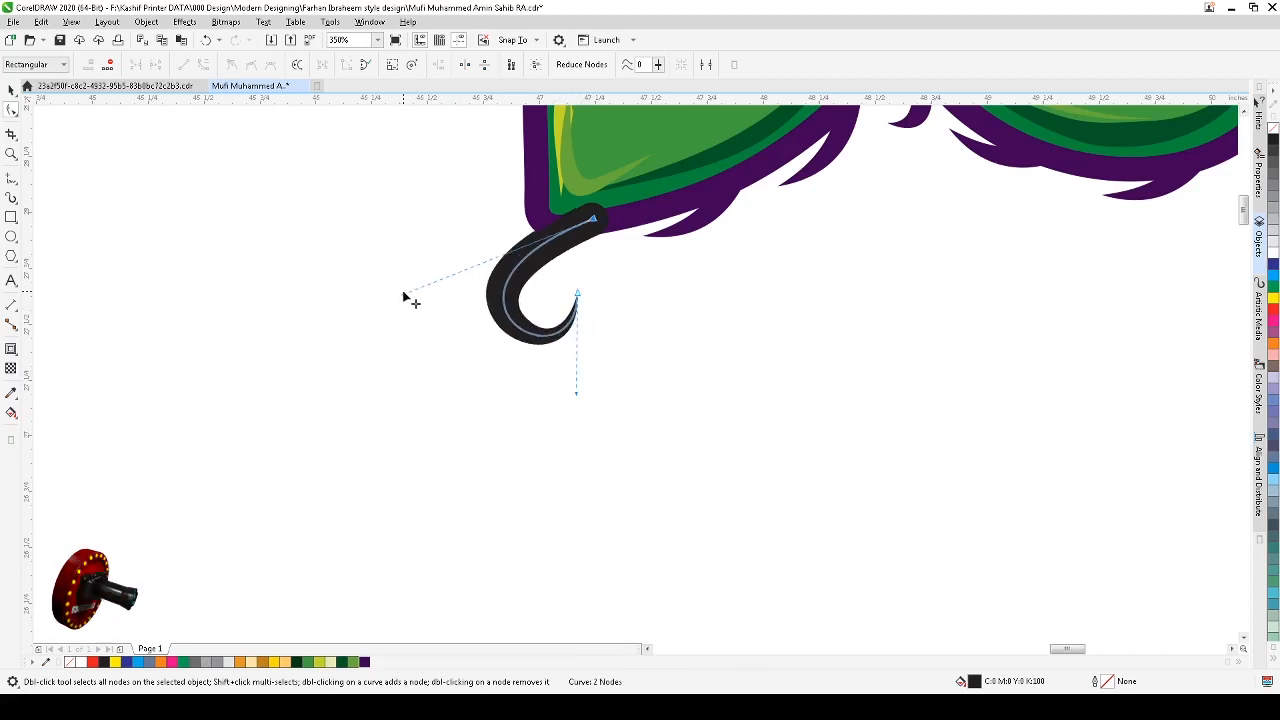
double_click(533, 341)
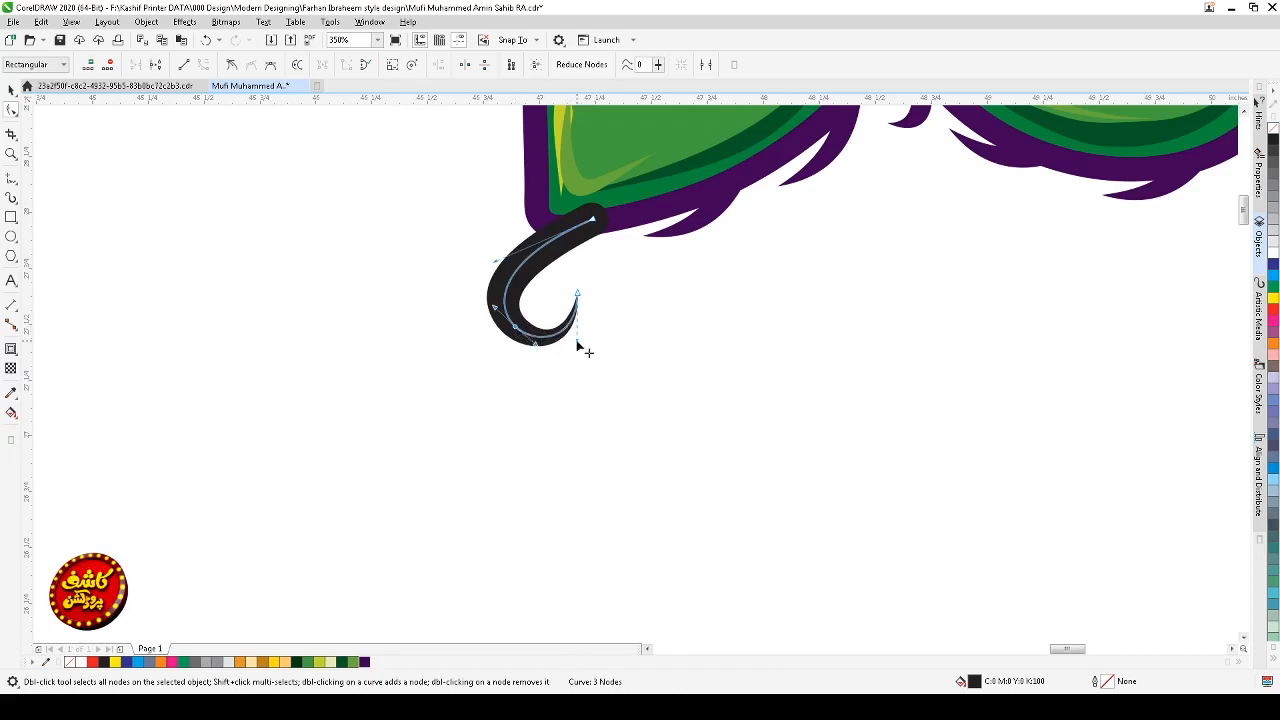
Step: Nudge the swash into place at the corner and fill it with the purple of the outer contour
key("space")
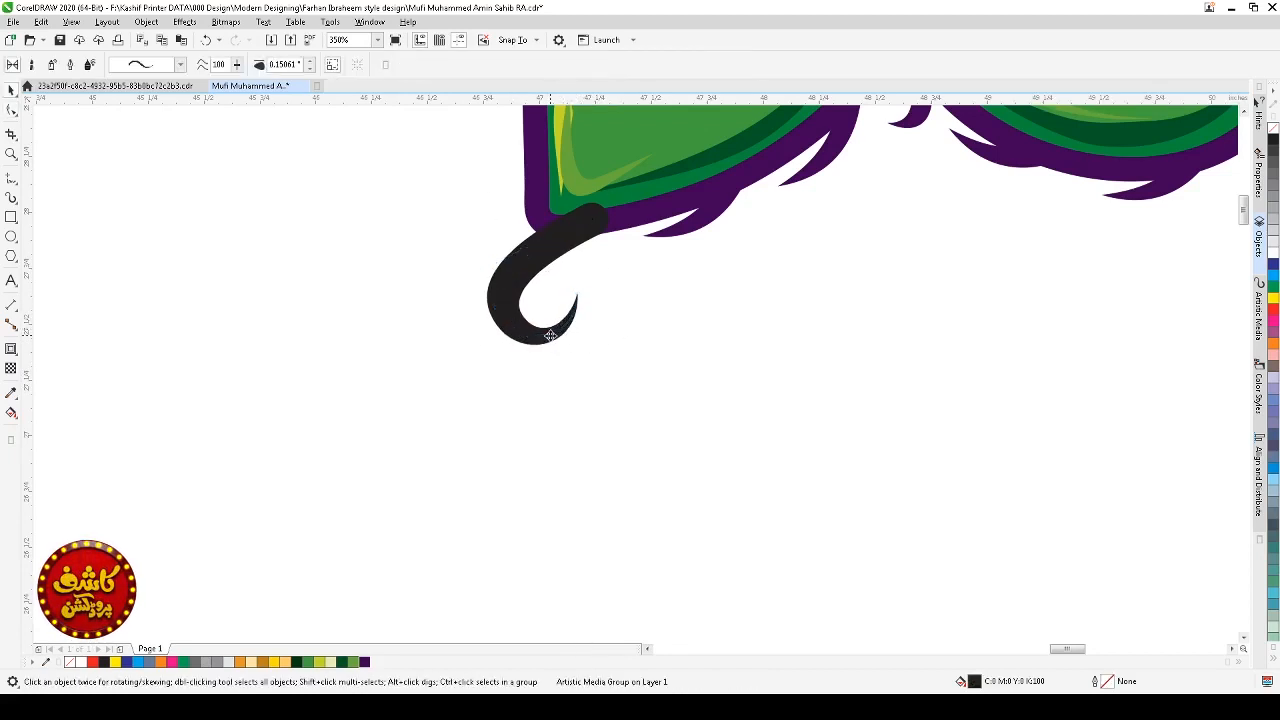
left_click_drag(550, 335, 569, 324)
scroll(569, 324, "down", 2)
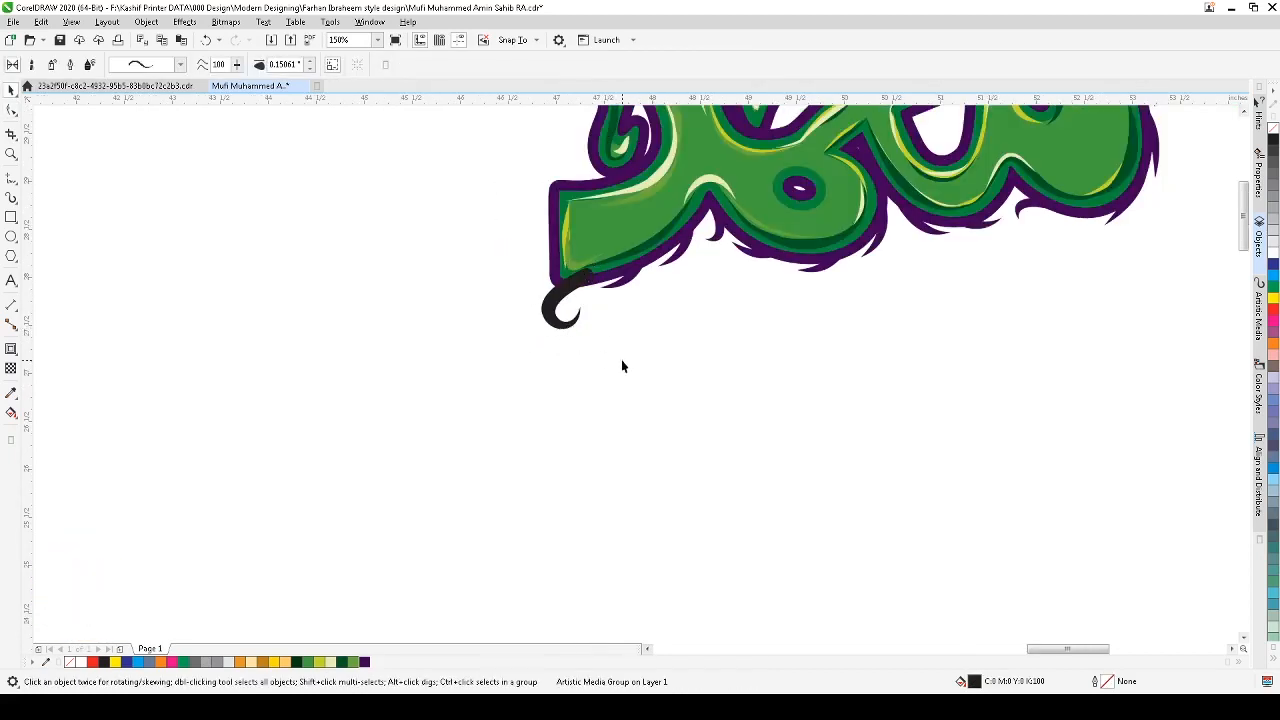
left_click(621, 361)
left_click(571, 321)
left_click(366, 662)
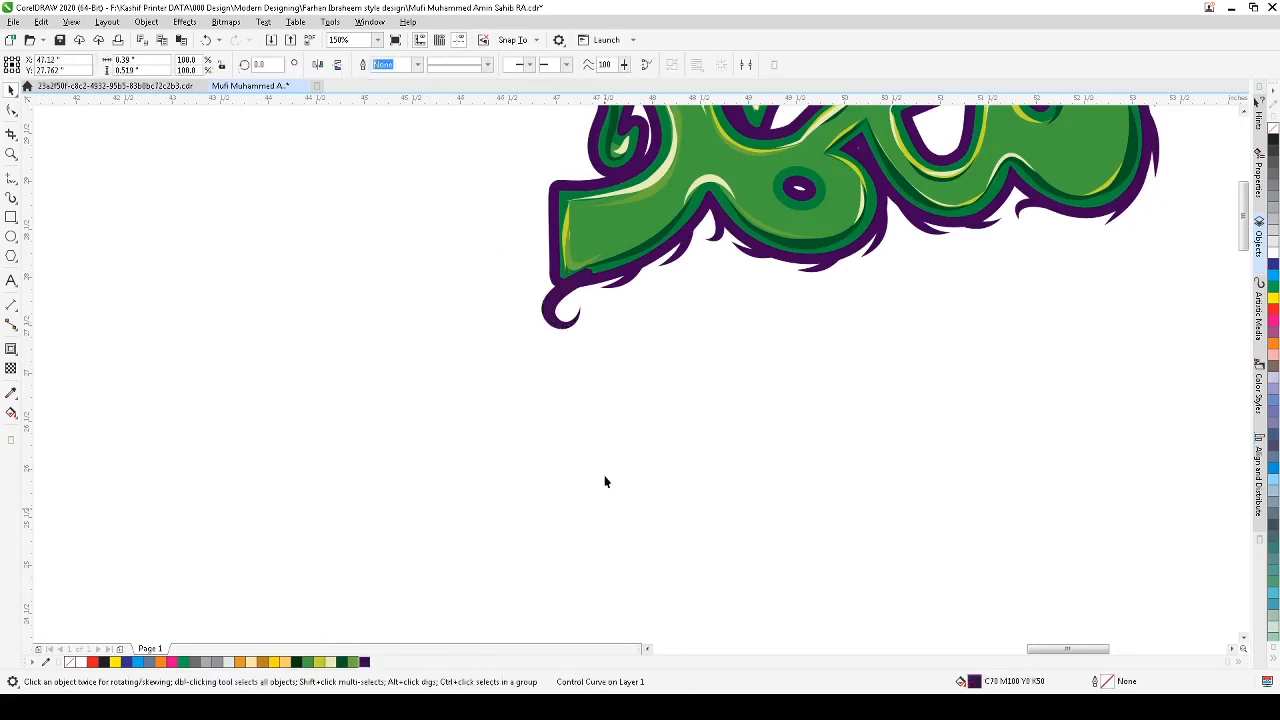
Step: Duplicate the purple swash as a smaller curl placed just left of the corner
left_click_drag(590, 332, 524, 265)
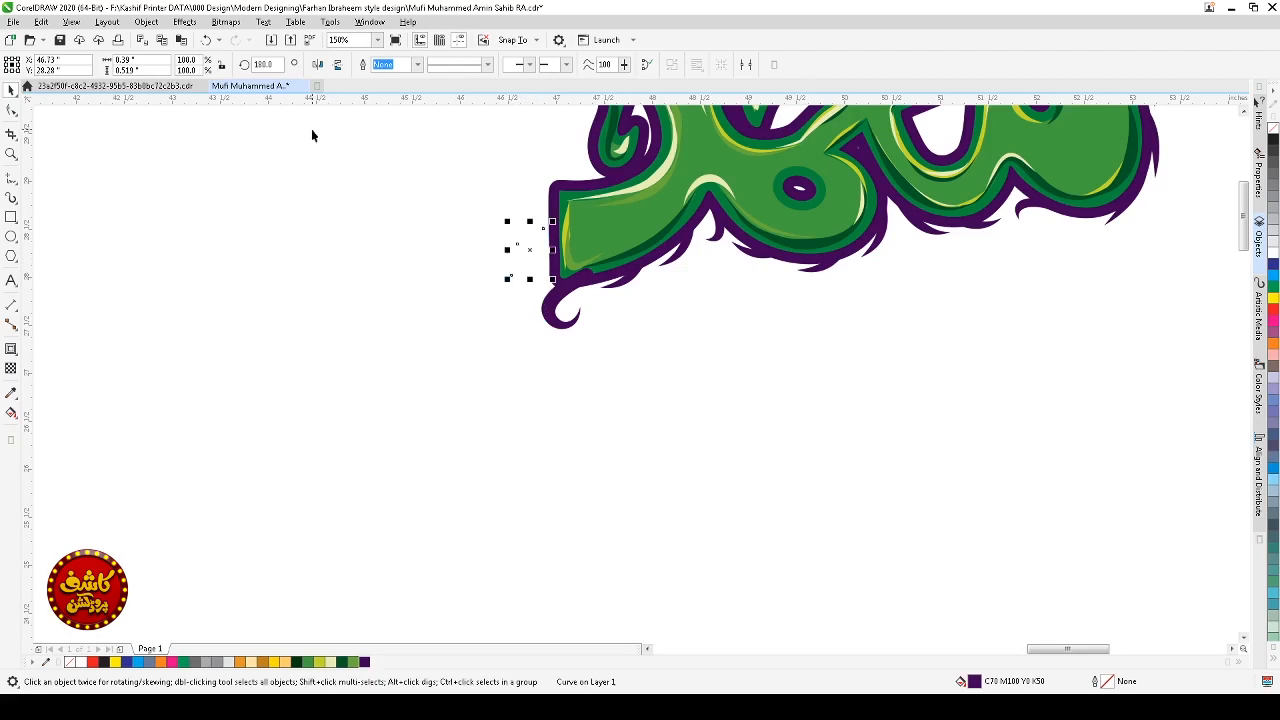
left_click_drag(606, 364, 508, 219)
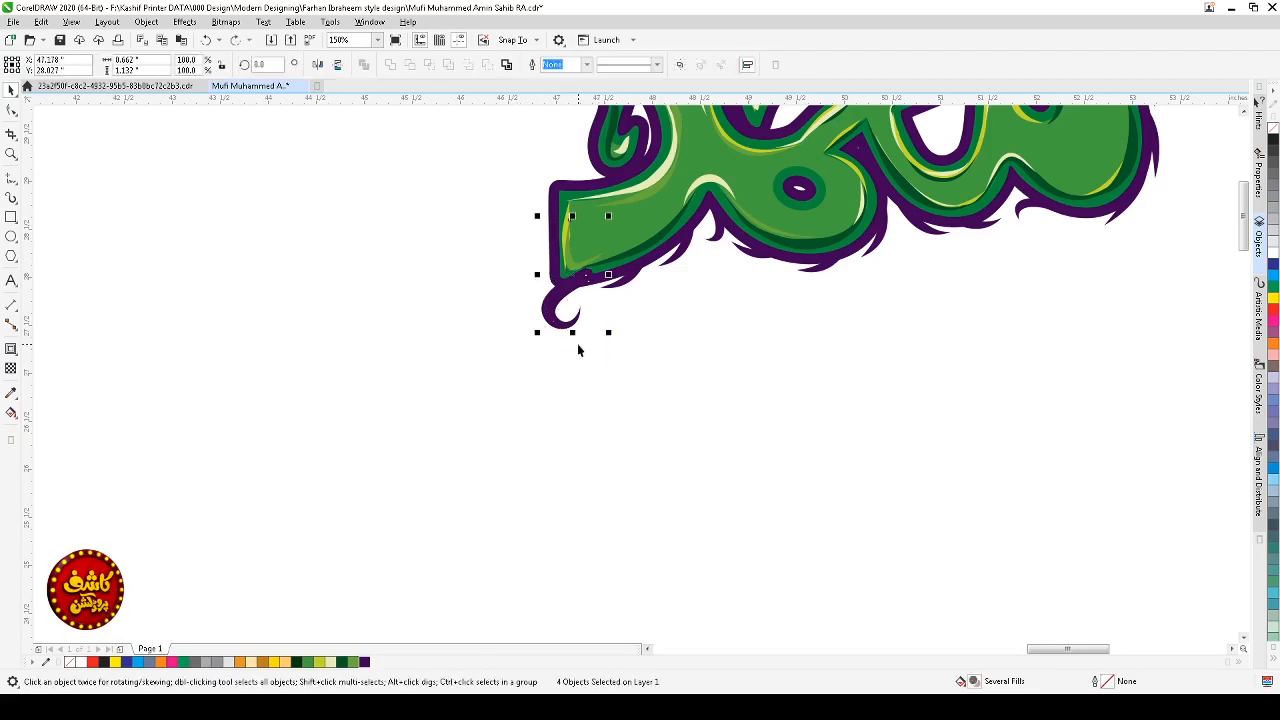
mouse_move(610, 335)
left_mouse_down()
mouse_move(514, 306)
mouse_move(514, 286)
mouse_move(613, 351)
left_mouse_up()
left_click(613, 351)
left_click(575, 292)
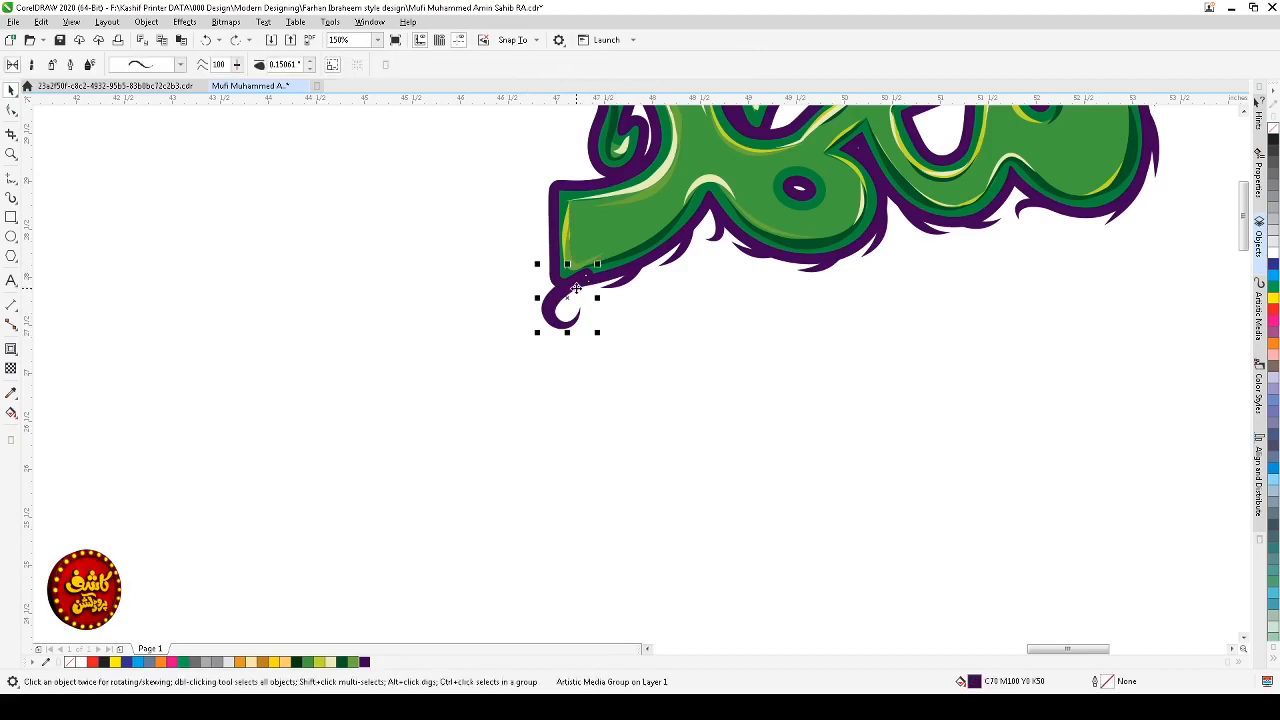
left_click_drag(598, 298, 562, 358)
right_click(522, 293)
left_click(519, 289)
left_click_drag(513, 319, 540, 302)
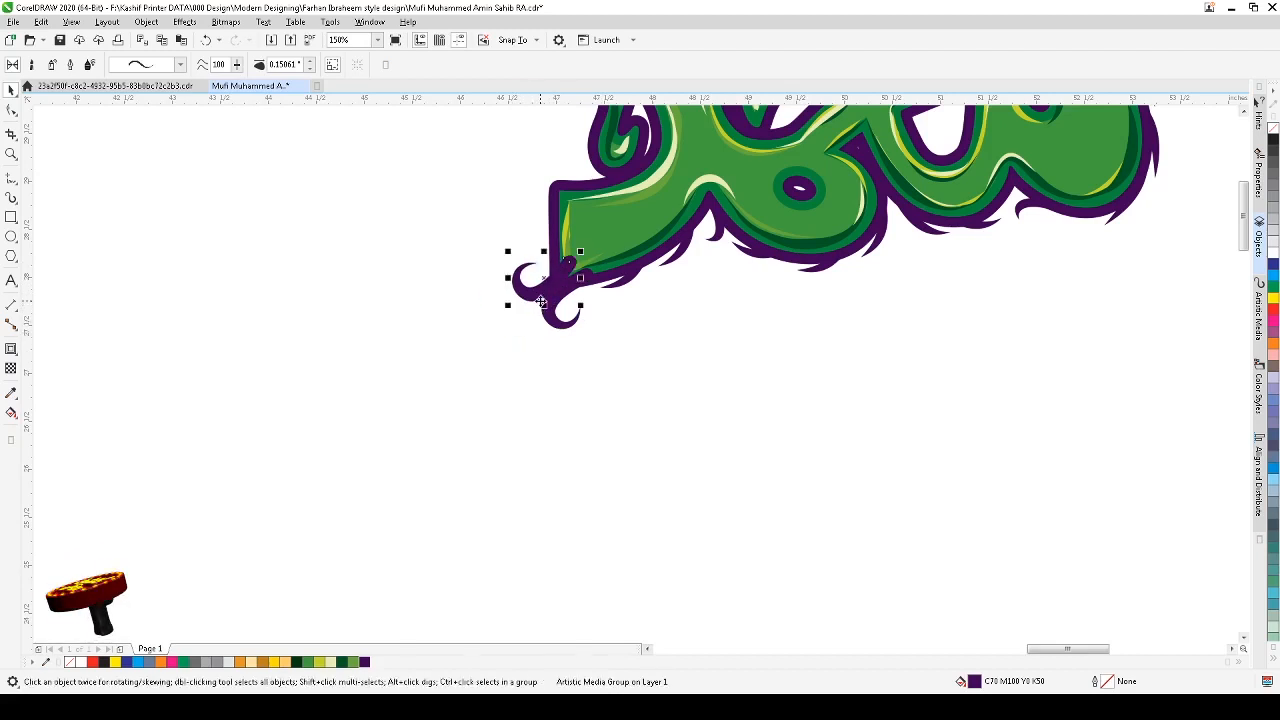
Step: Send the small left curl behind the other objects
left_click(538, 333)
left_click(567, 321)
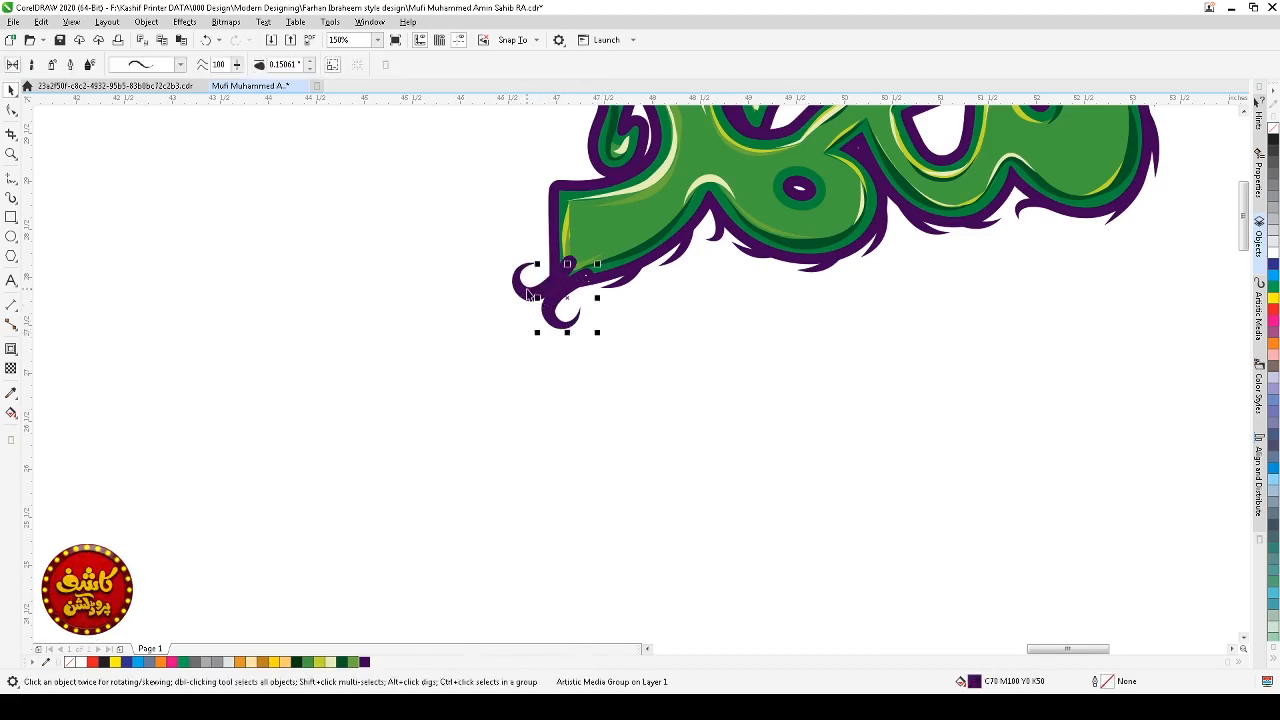
left_click(525, 289, "shift")
key("shift+Page_Down")
left_click(573, 345)
Step: Reposition both curls along the lower-left corner of the purple contour
scroll(573, 345, "down", 2)
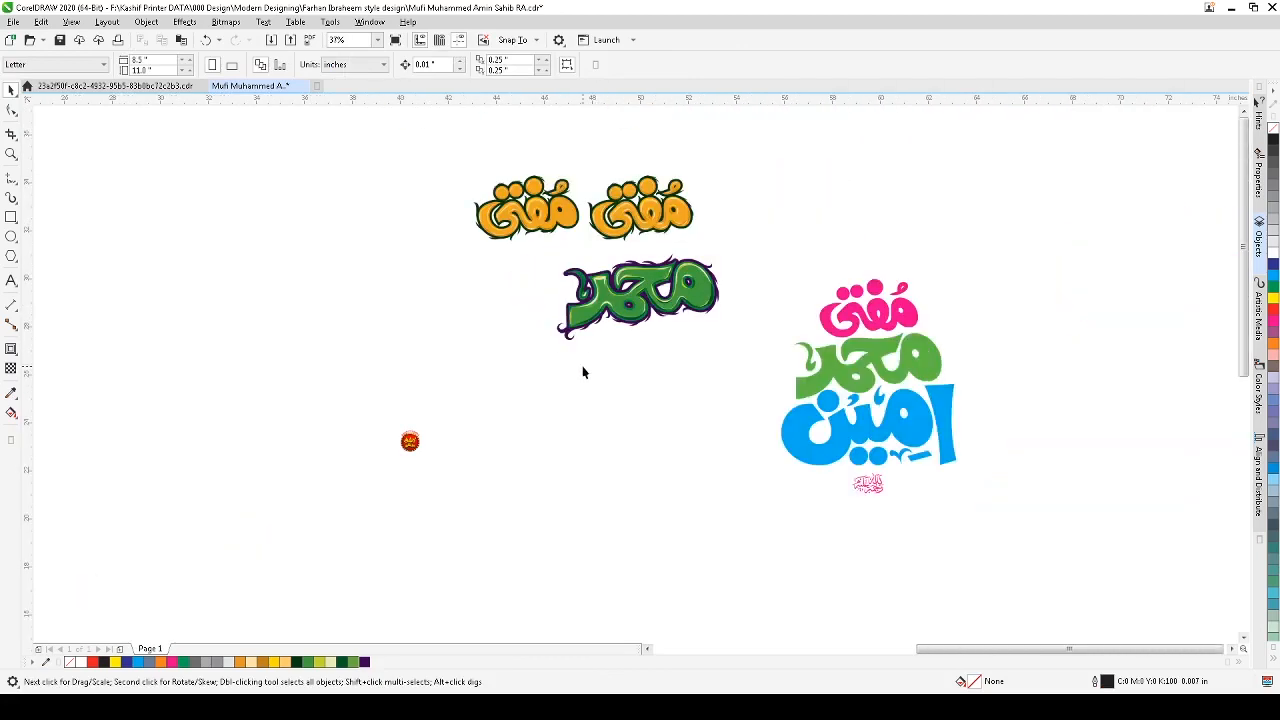
key("F2")
left_click_drag(507, 228, 703, 366)
key("F2")
left_click_drag(336, 429, 589, 588)
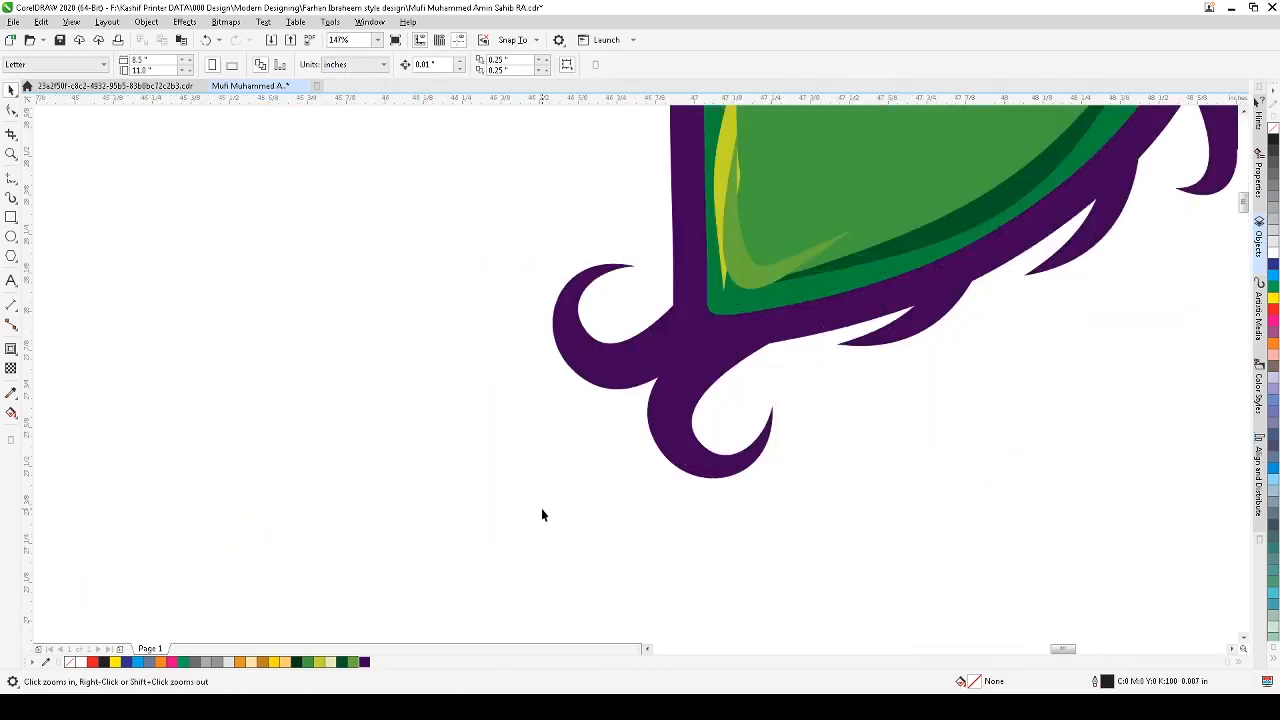
left_click(722, 469)
left_click(611, 381, "shift")
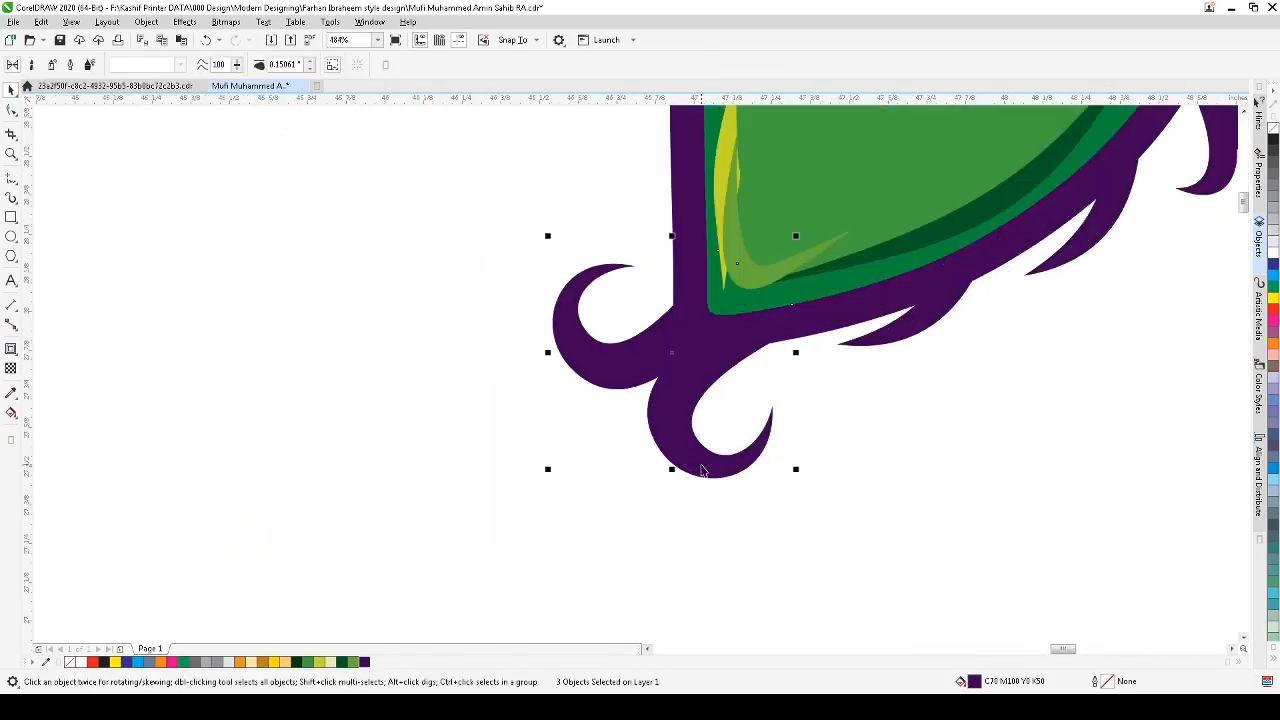
left_click_drag(697, 475, 704, 462)
key("ctrl+z")
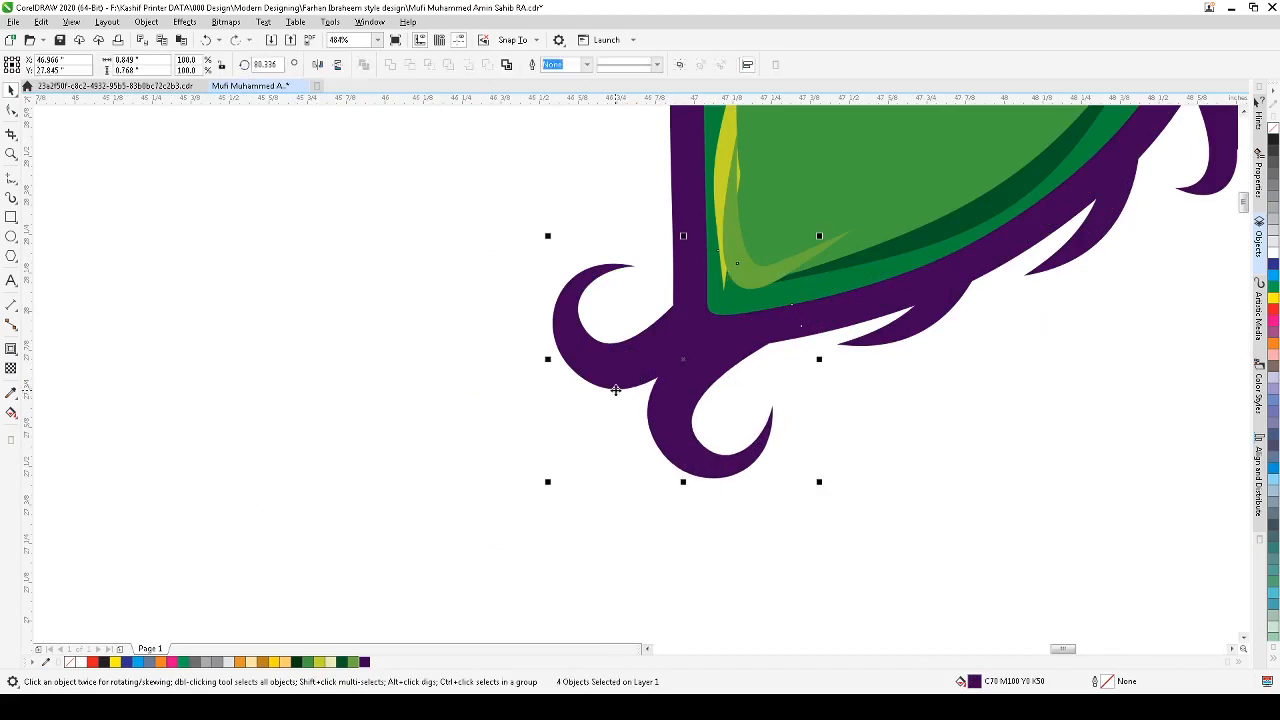
left_click_drag(696, 468, 730, 443)
left_click(694, 484)
left_click_drag(635, 353, 622, 341)
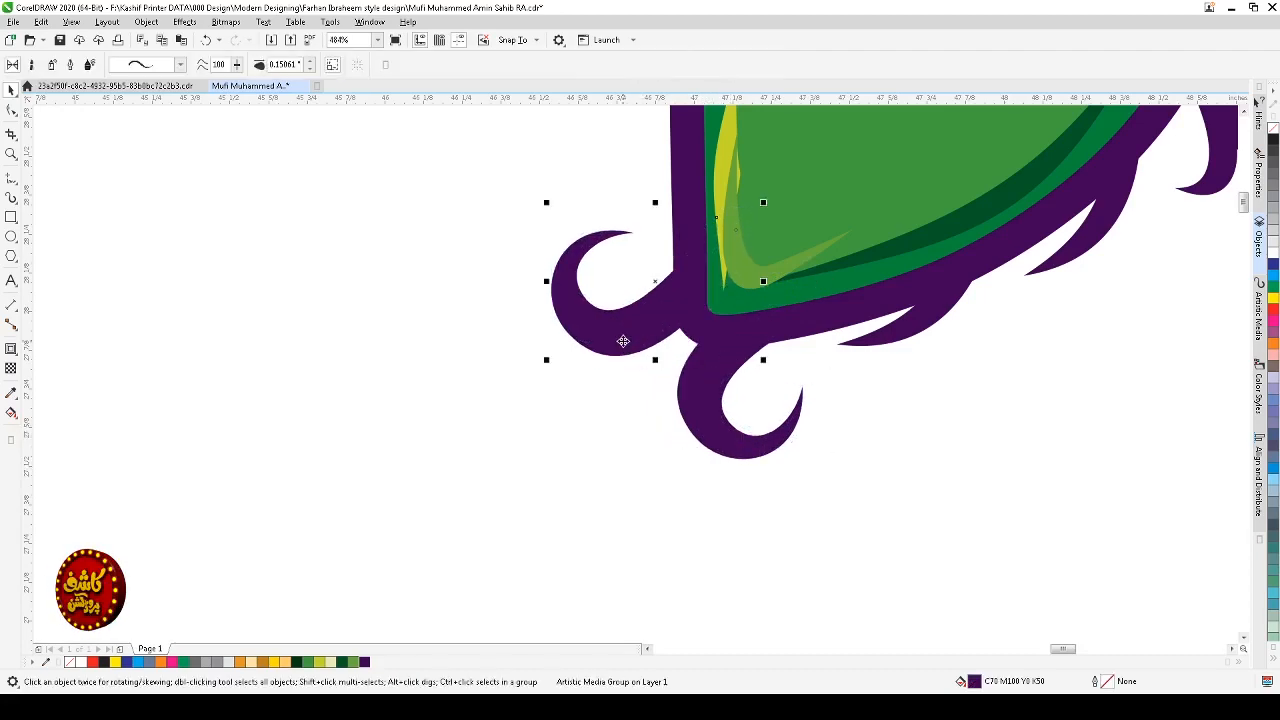
left_click(705, 414)
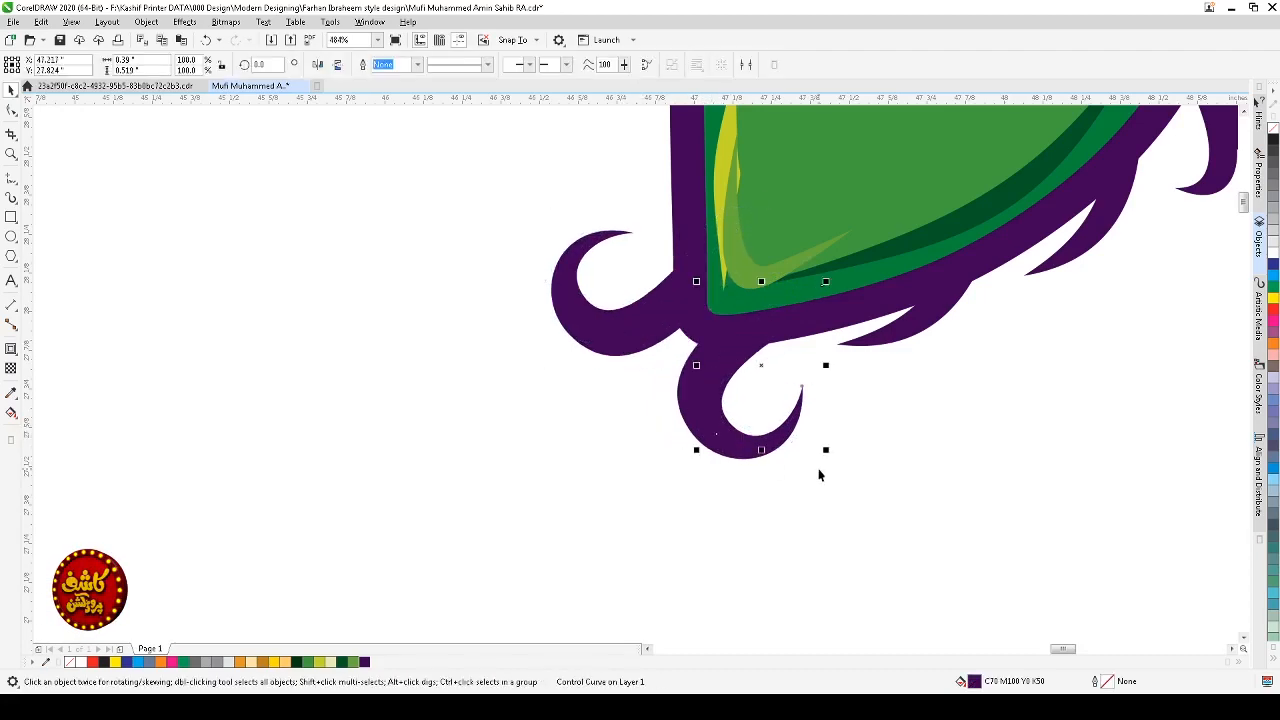
left_click(807, 499)
Step: Zoom out and back in to review the curls at the word's lower-left corner
scroll(808, 502, "down", 4)
key("F2")
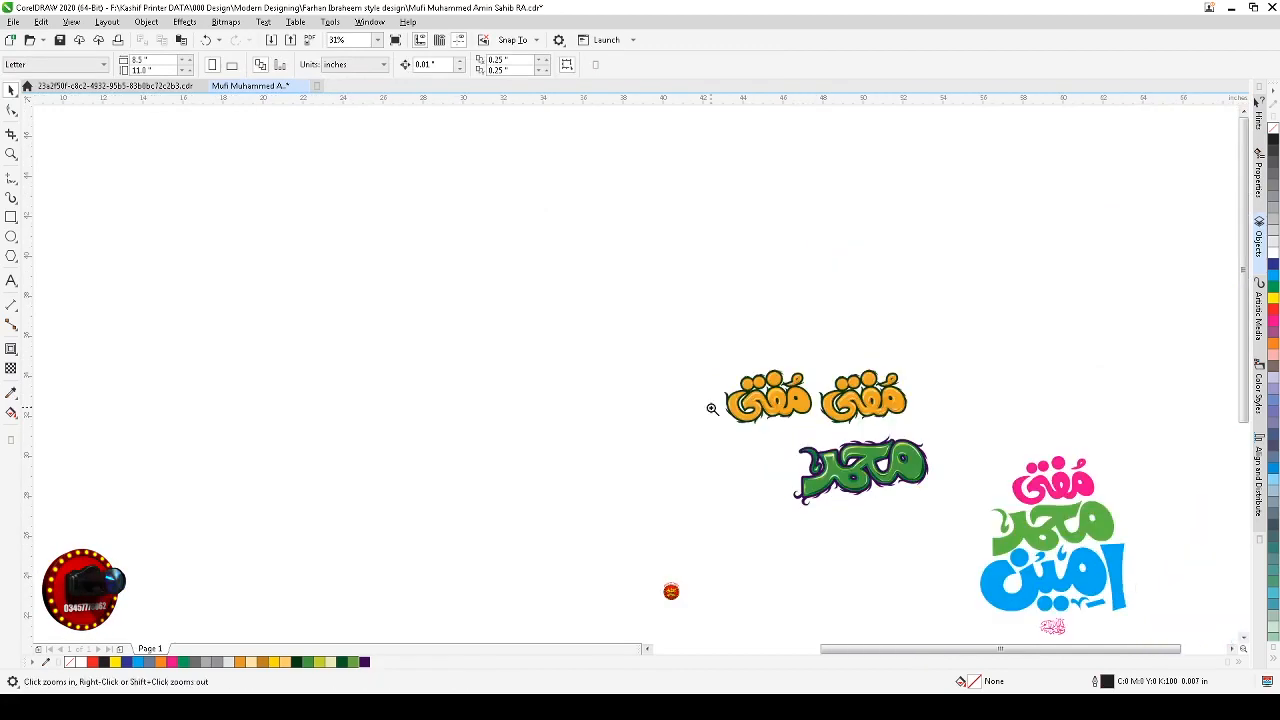
left_click_drag(712, 392, 908, 527)
left_click(759, 597)
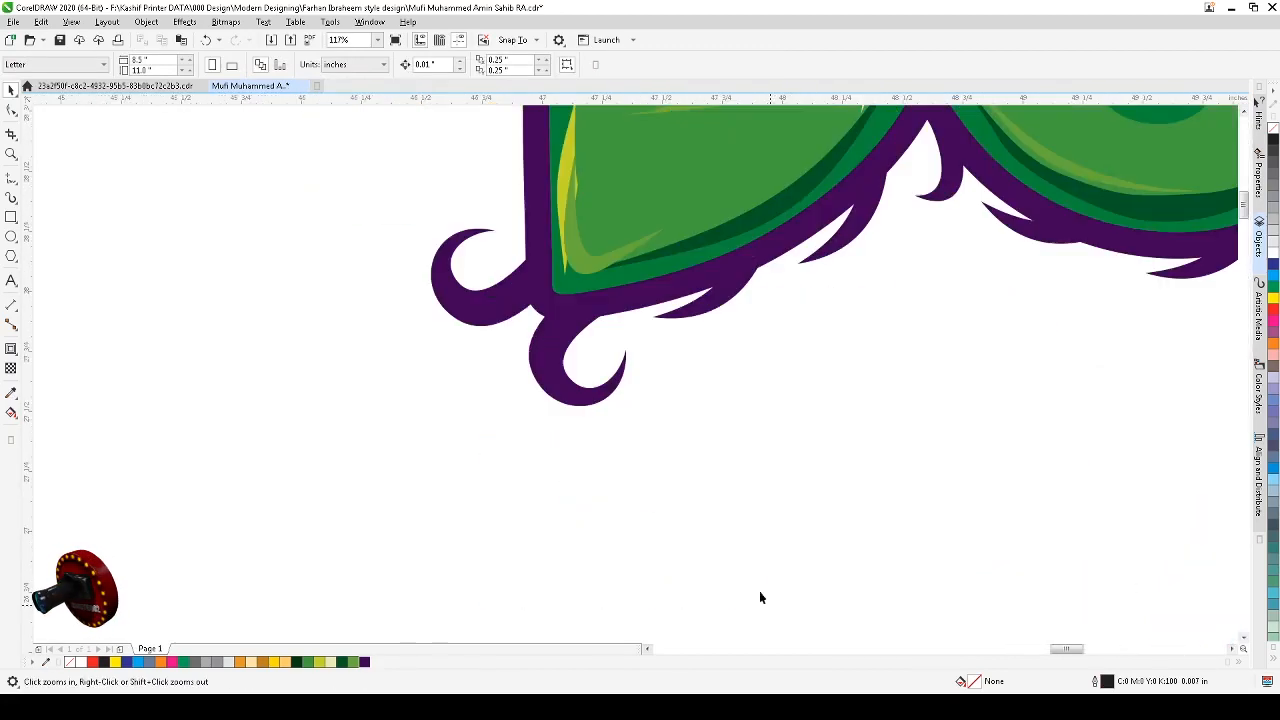
Step: Rotate the lower curl at the word's lower-left corner slightly
left_click(560, 401)
left_click(590, 399)
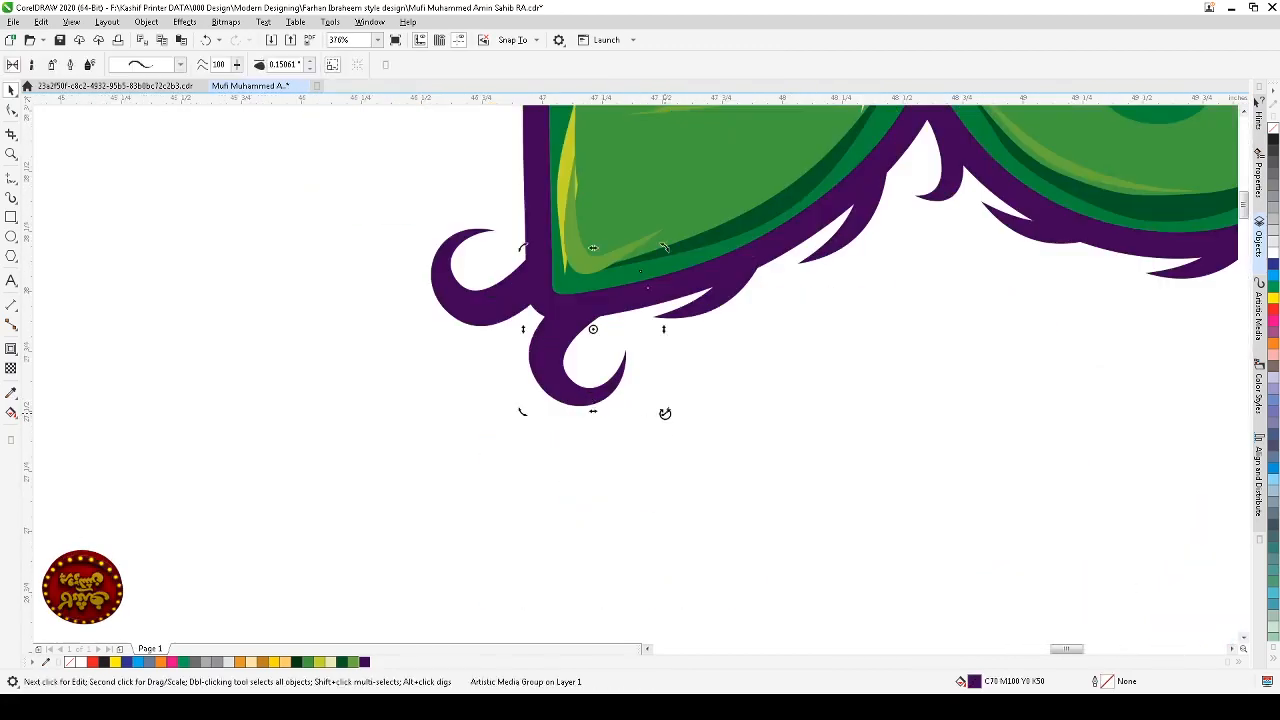
left_click_drag(665, 413, 608, 401)
left_click(491, 322)
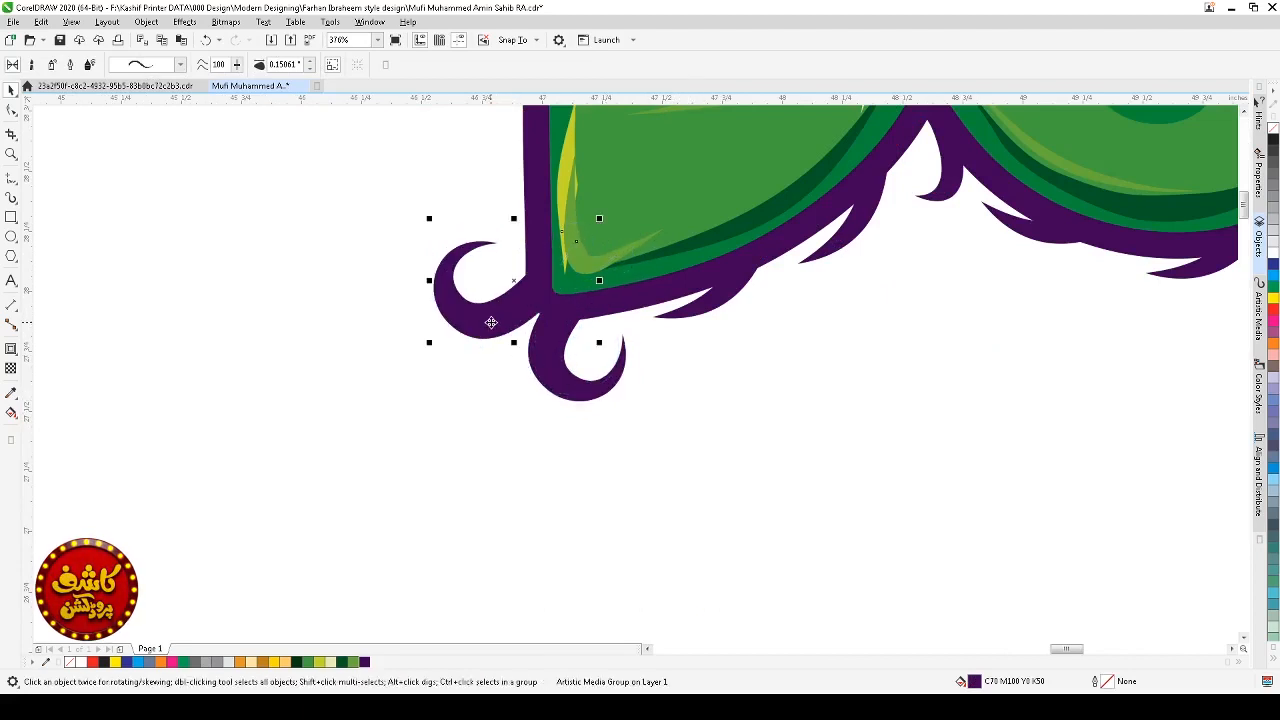
left_click(648, 430)
Step: Delete the extra nodes of the spike curve rising from the top of the lower-left corner
scroll(648, 427, "down", 2)
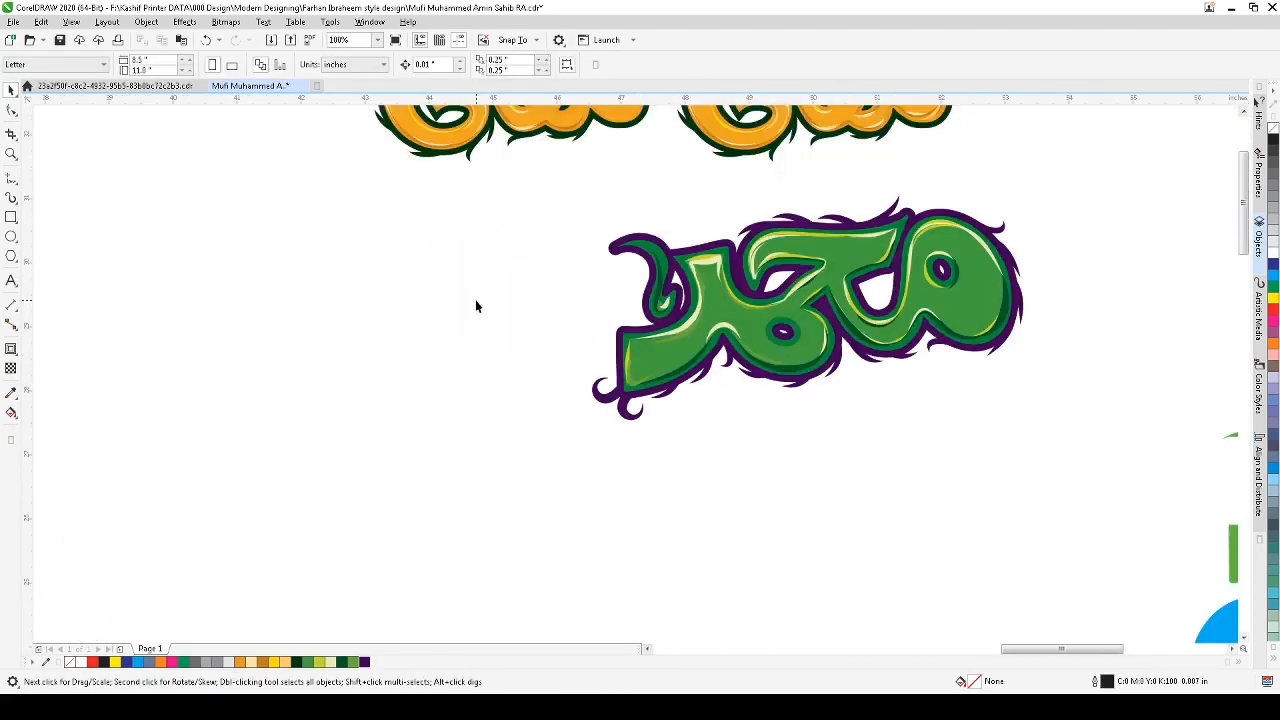
scroll(497, 287, "down", 1)
key("F2")
left_click_drag(491, 249, 671, 406)
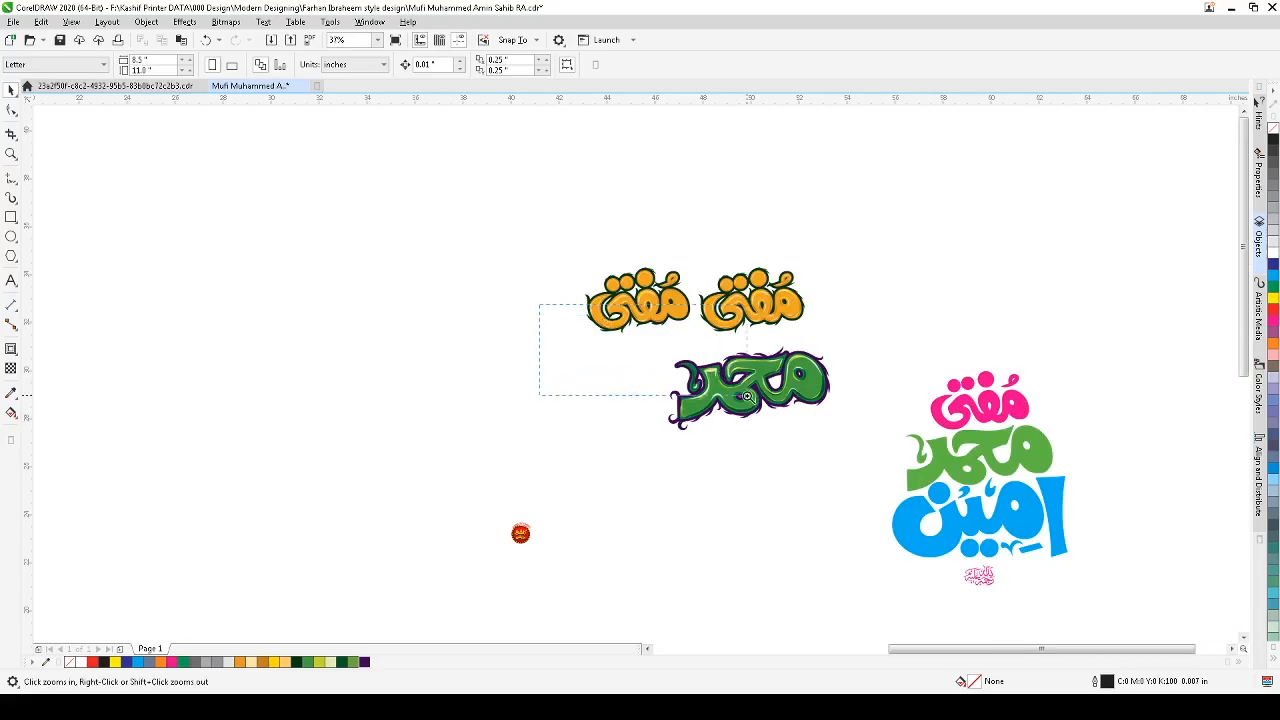
left_click(745, 397)
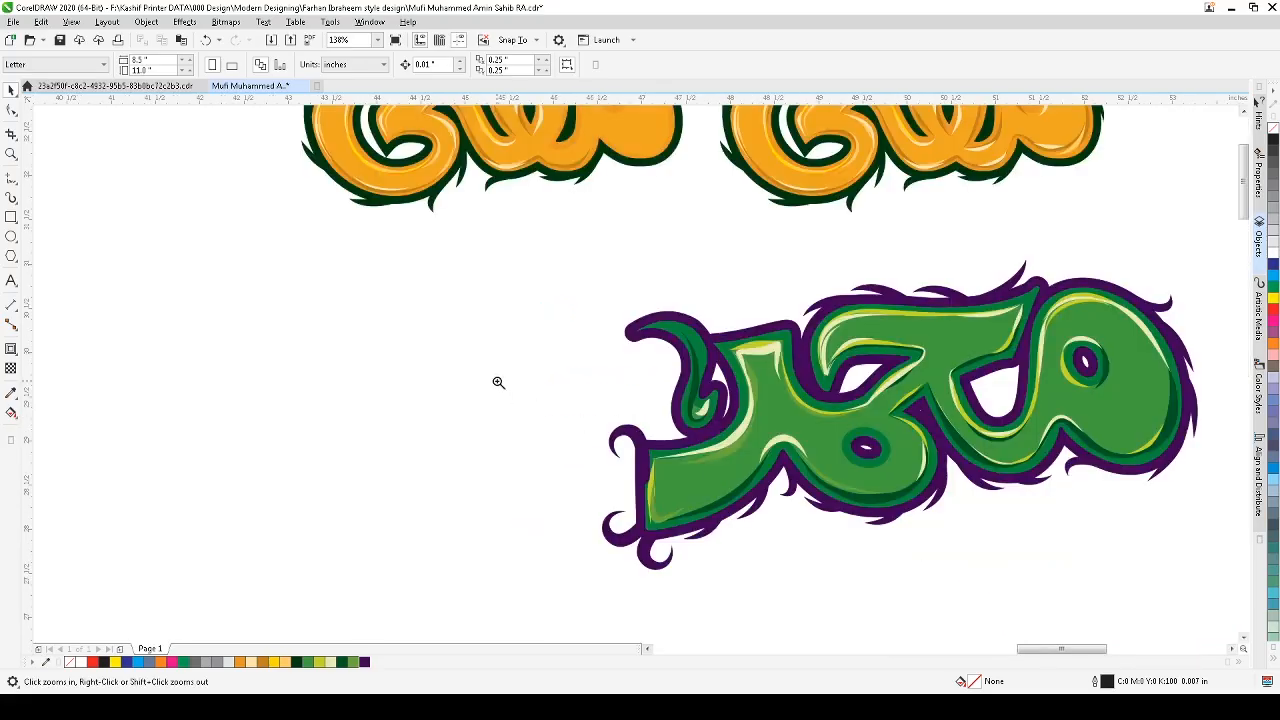
left_click_drag(752, 540, 760, 603)
left_click(635, 233)
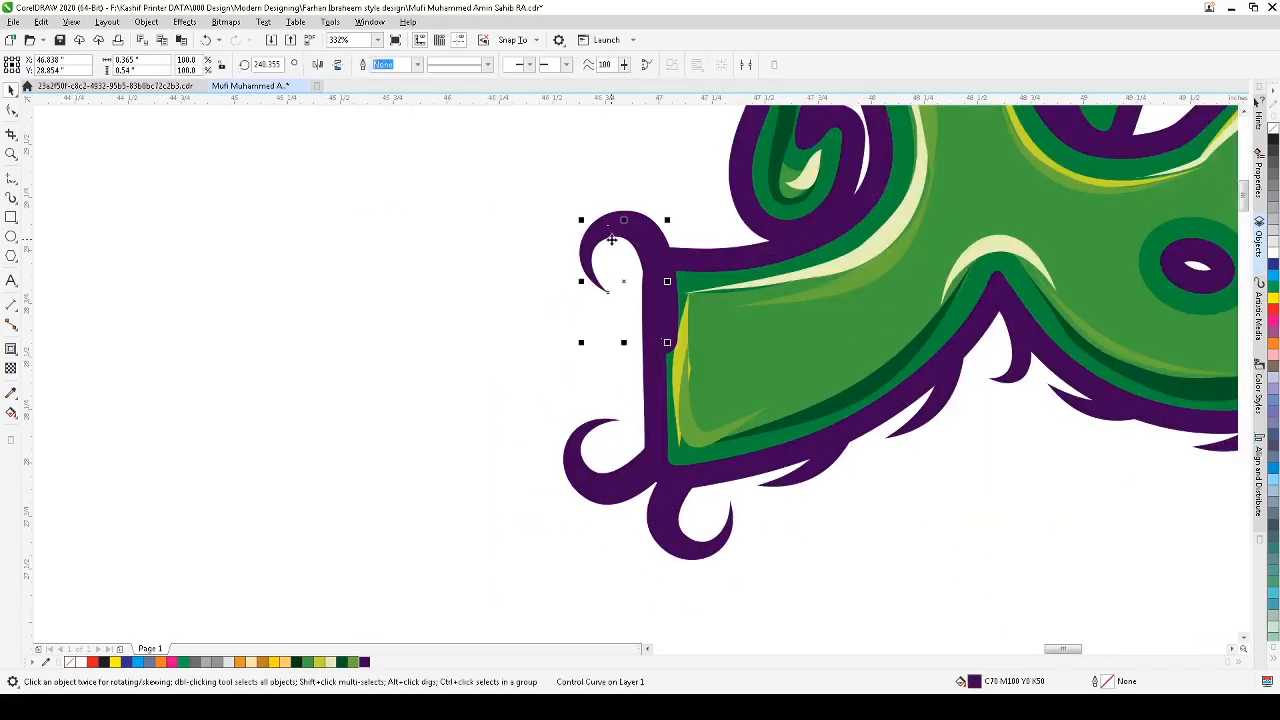
key("F10")
left_click_drag(615, 274, 581, 320)
key("Delete")
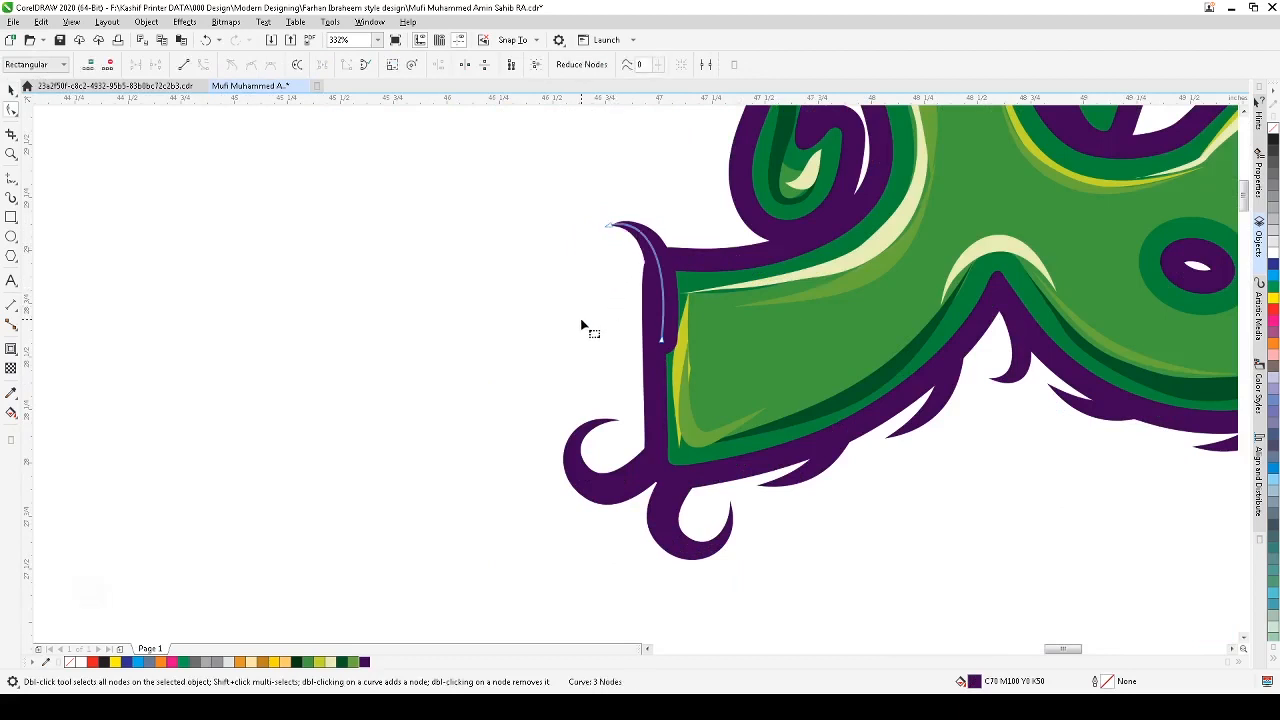
Step: Select the artistic stroke spike at the lower-left corner and rotate it slightly
key("space")
left_click(668, 277)
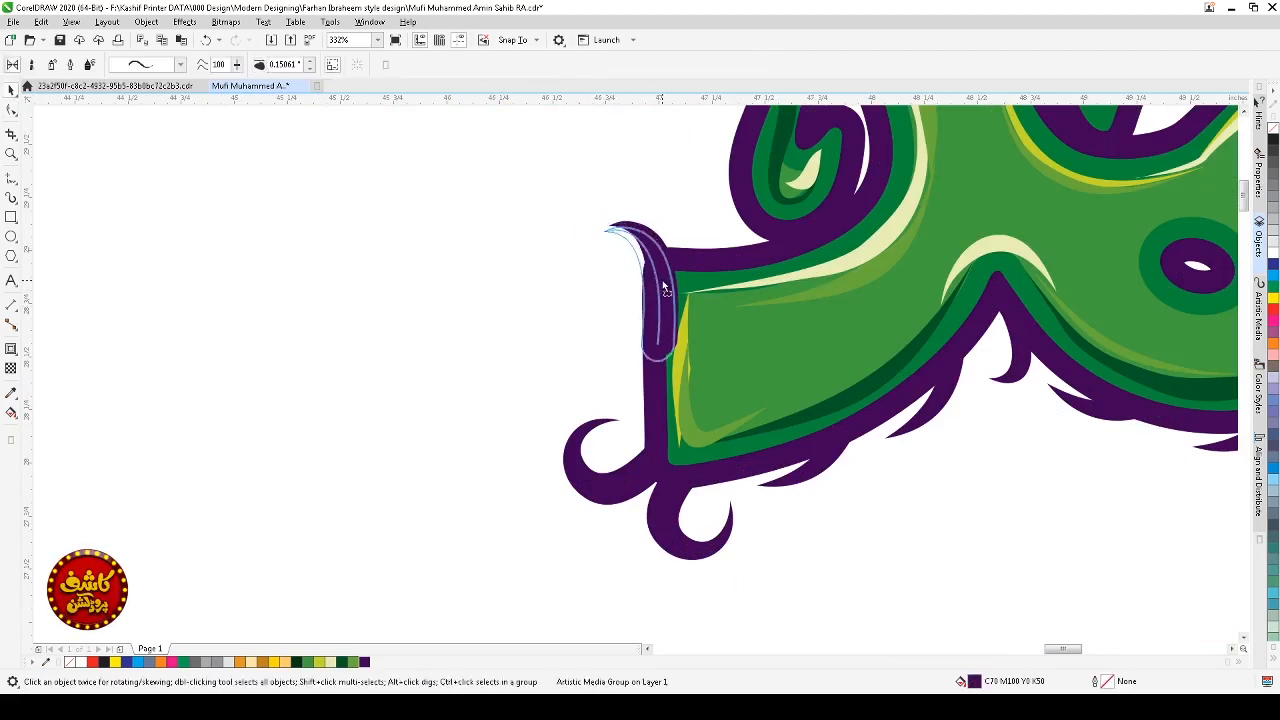
left_click(620, 378)
left_click(650, 348)
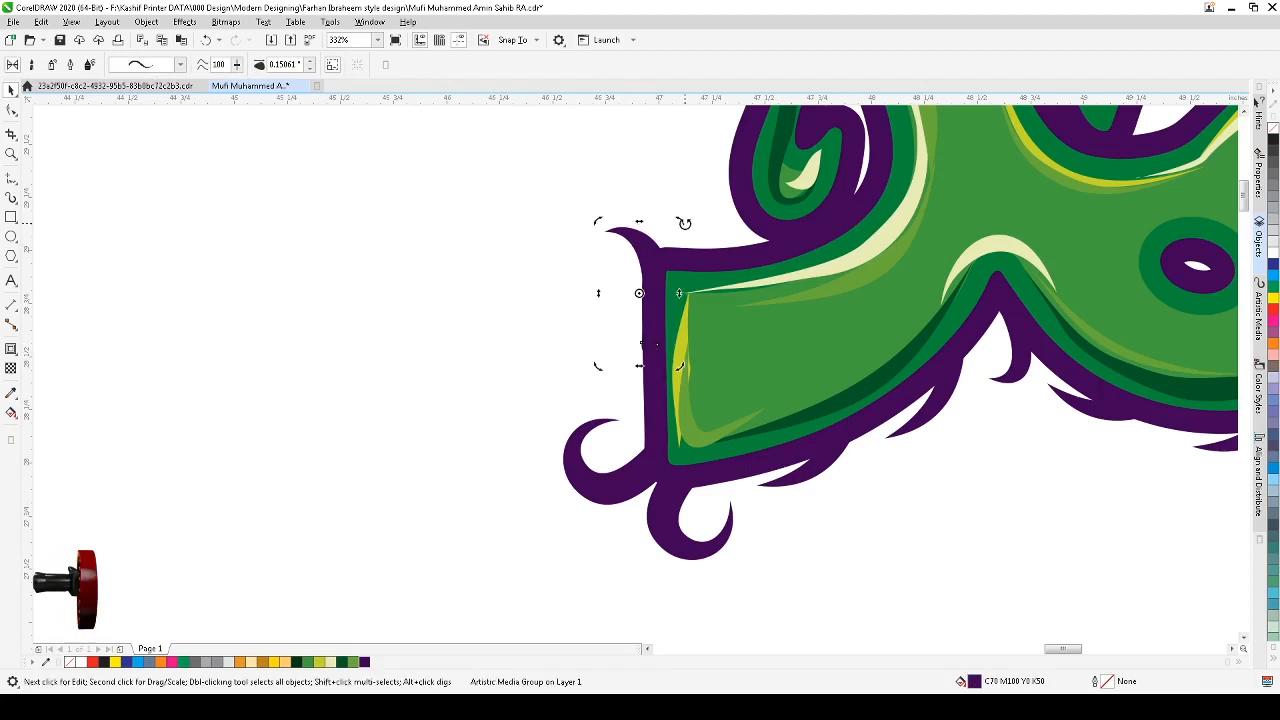
left_click(680, 220)
left_click_drag(679, 219, 676, 213)
scroll(689, 267, "down", 6)
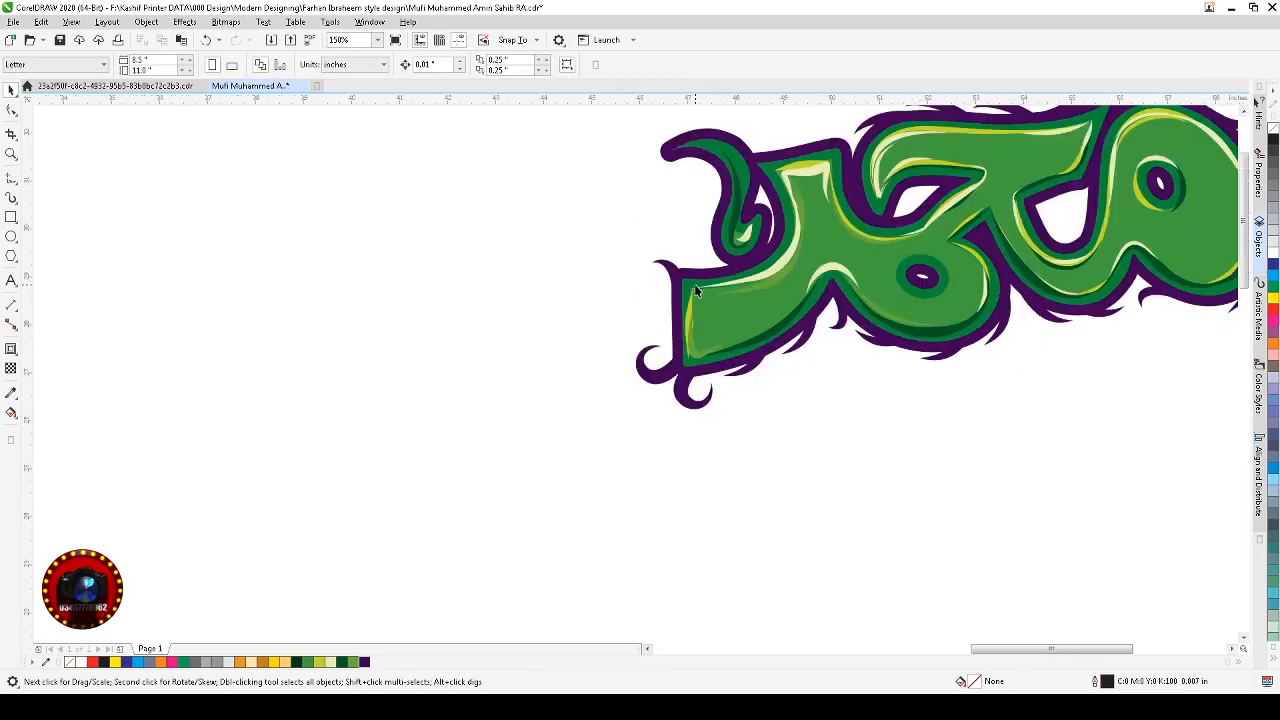
Step: Add a sharp spike on the purple contour's top edge above the first letter
scroll(858, 366, "up", 3)
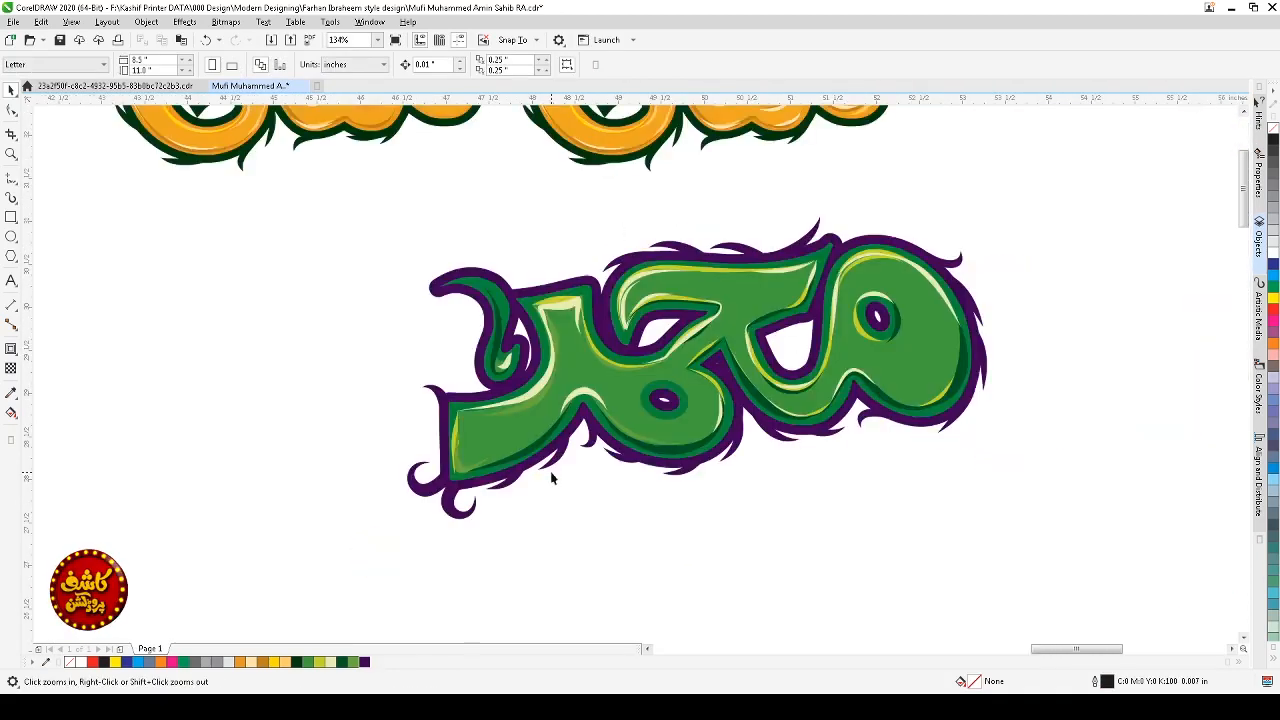
scroll(541, 378, "down", 3)
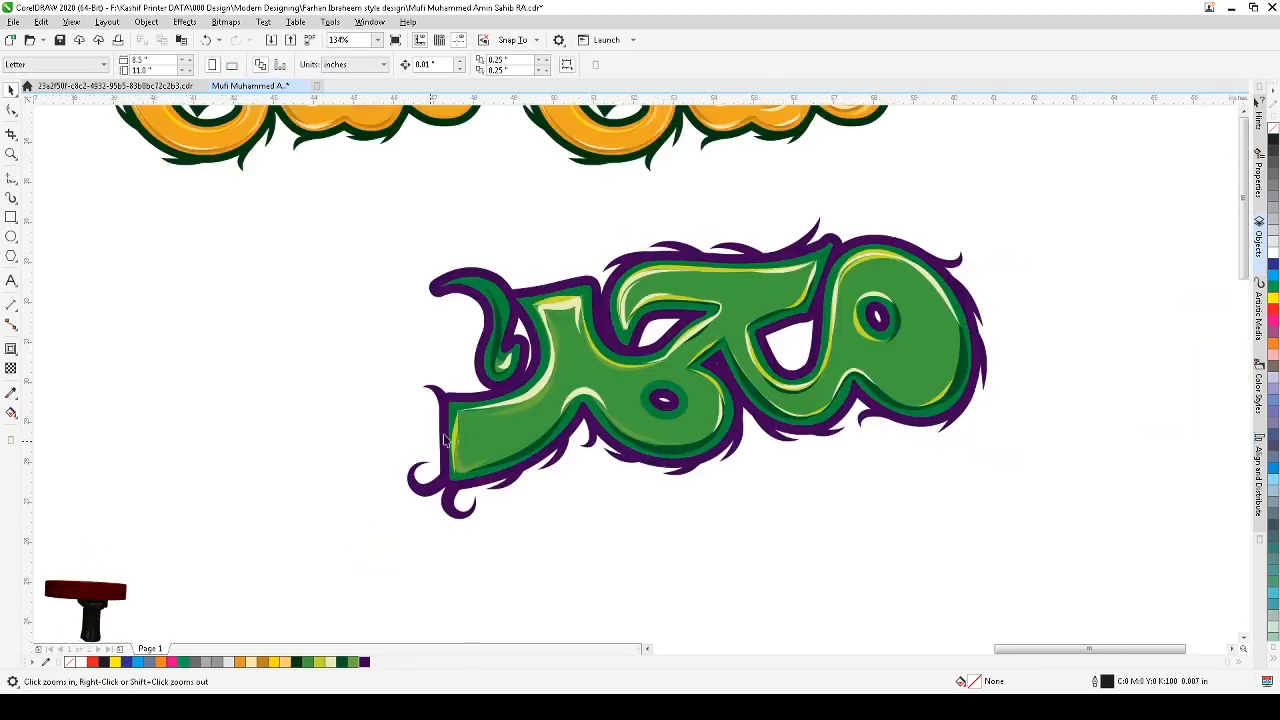
left_click_drag(754, 289, 295, 513)
left_click_drag(303, 219, 754, 571)
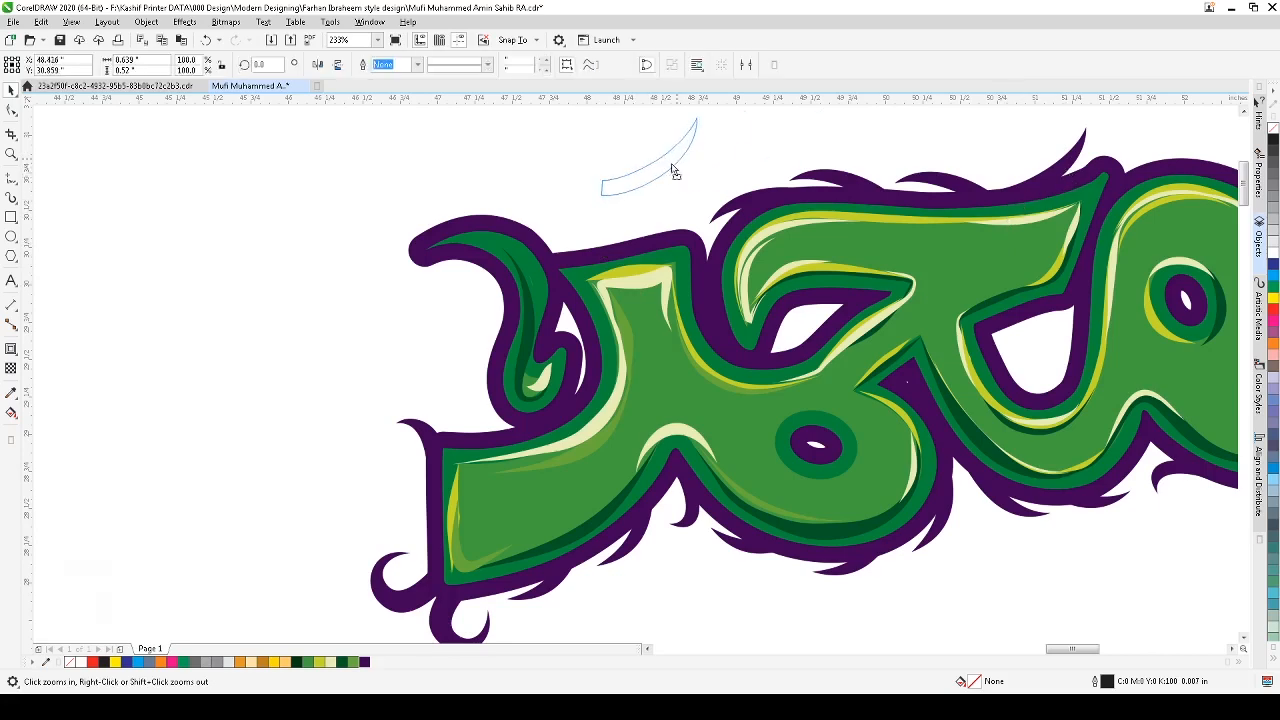
left_click_drag(675, 172, 649, 234)
left_click(703, 138)
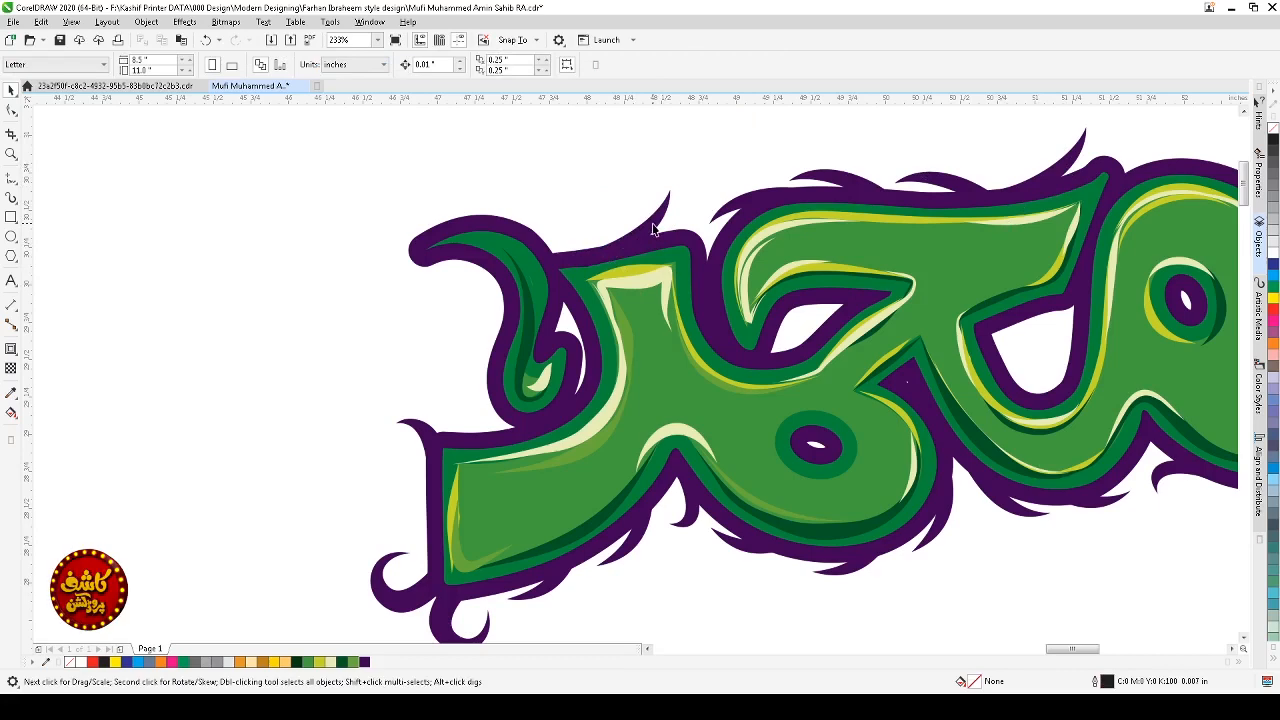
Step: Duplicate the spike, rotate it about 90 degrees and place it over the contour's upper-left tip
left_click(652, 230)
left_click(650, 226)
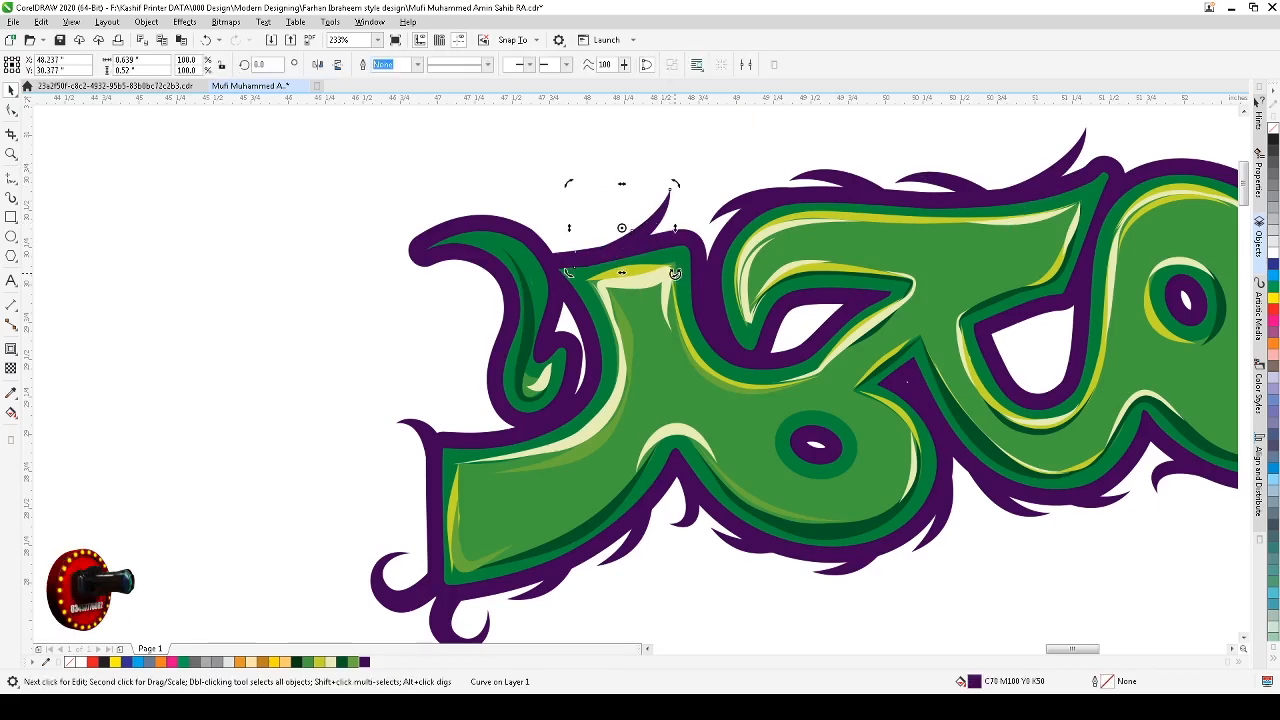
left_click_drag(673, 273, 453, 243)
left_click(453, 243)
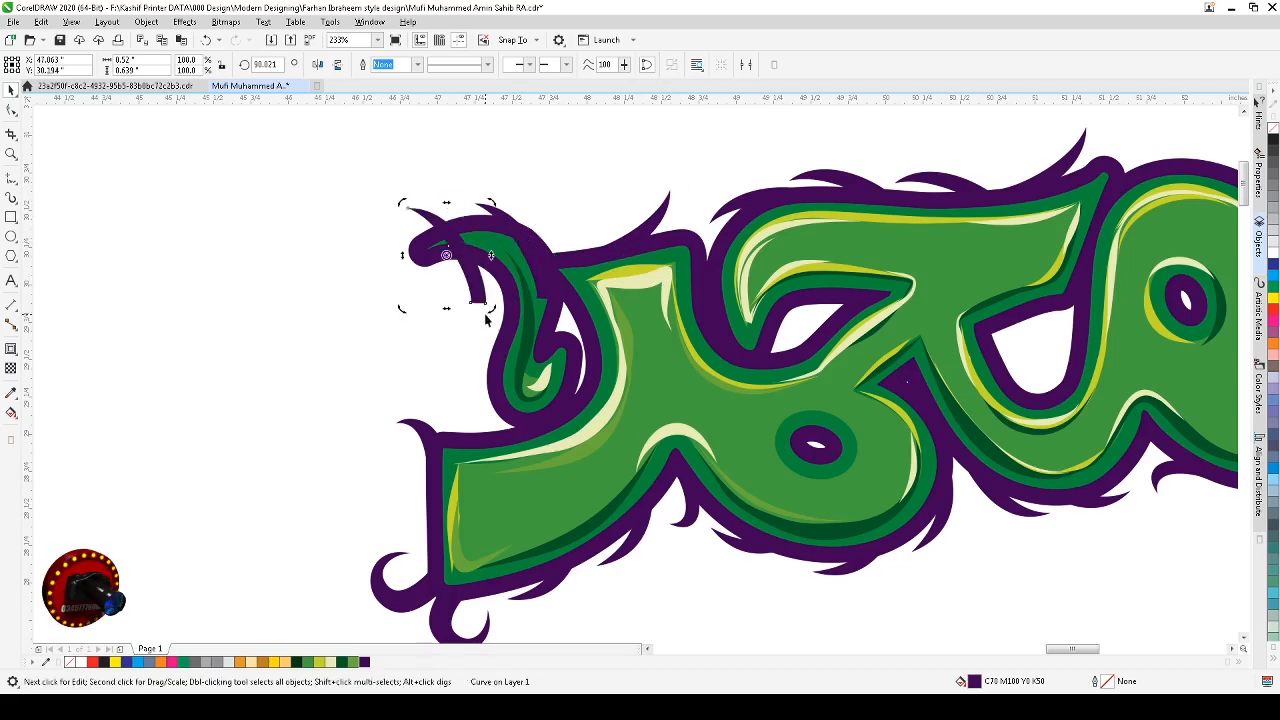
left_click_drag(494, 309, 492, 237)
left_click(491, 210, "shift")
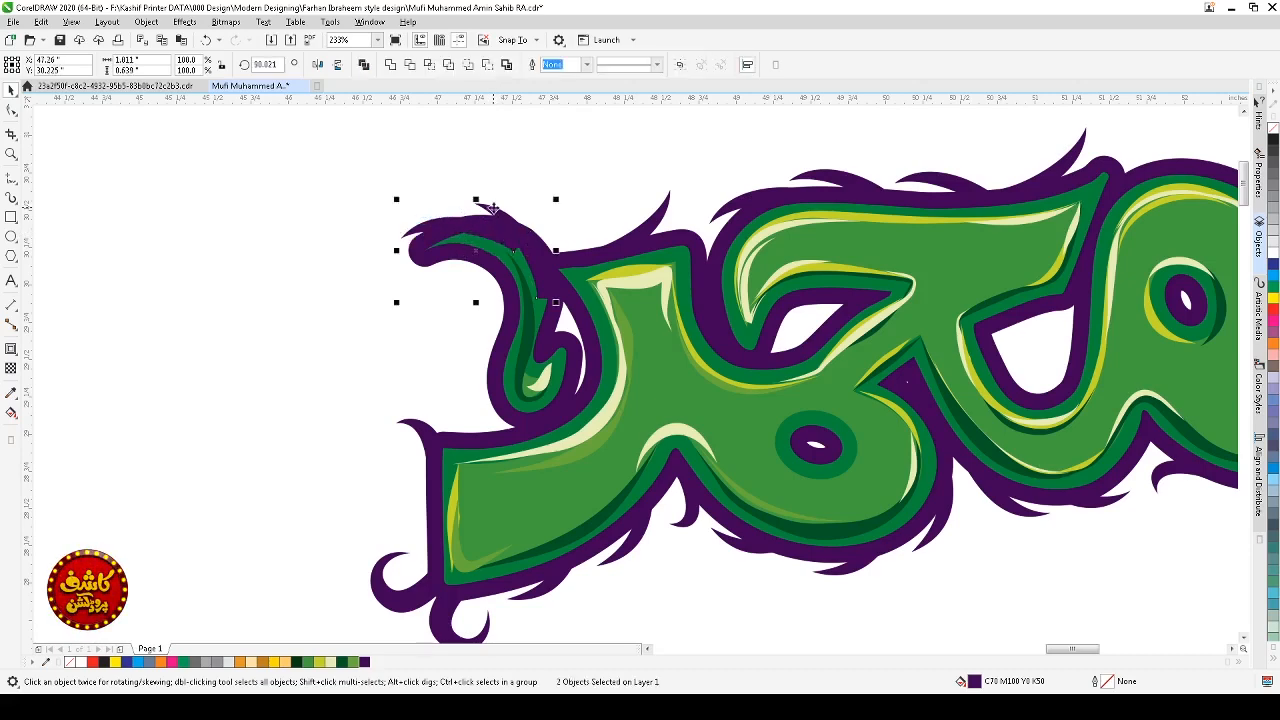
left_click(657, 218, "shift")
key("Escape")
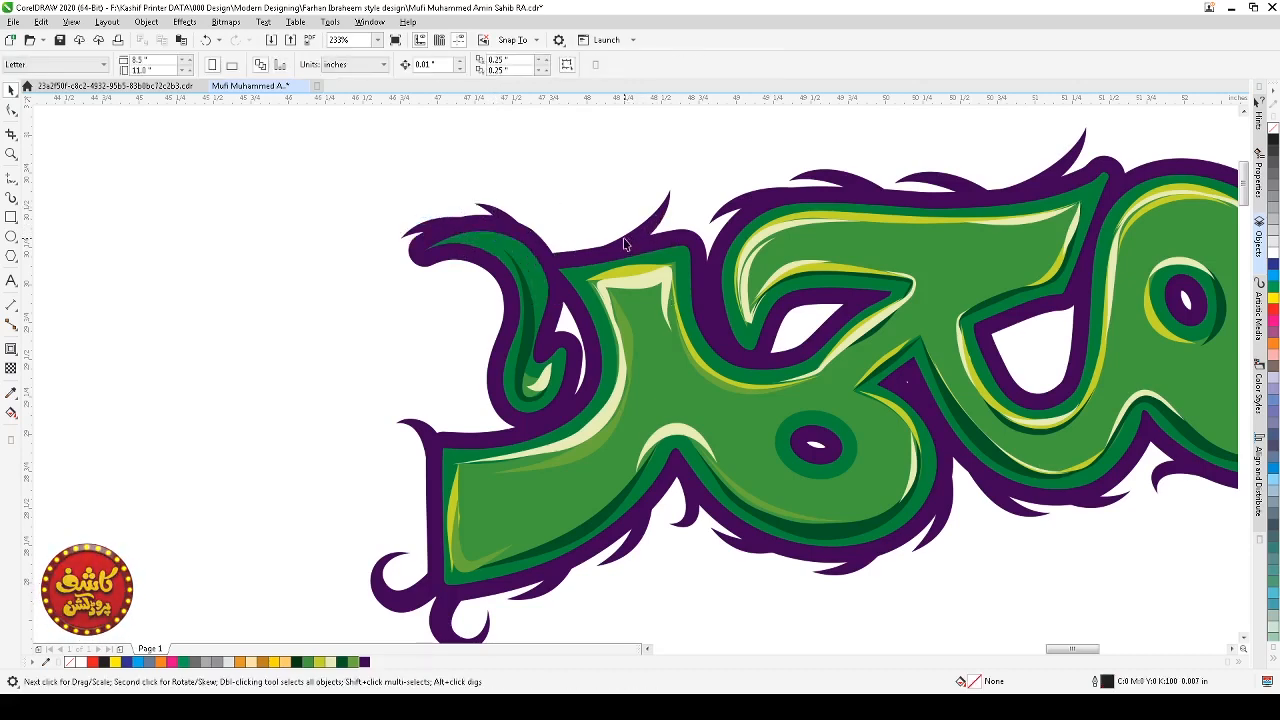
Step: Rotate and reposition the spike at the upper-left tip so it follows the contour's curve
scroll(623, 246, "down", 3)
left_click_drag(445, 198, 699, 292)
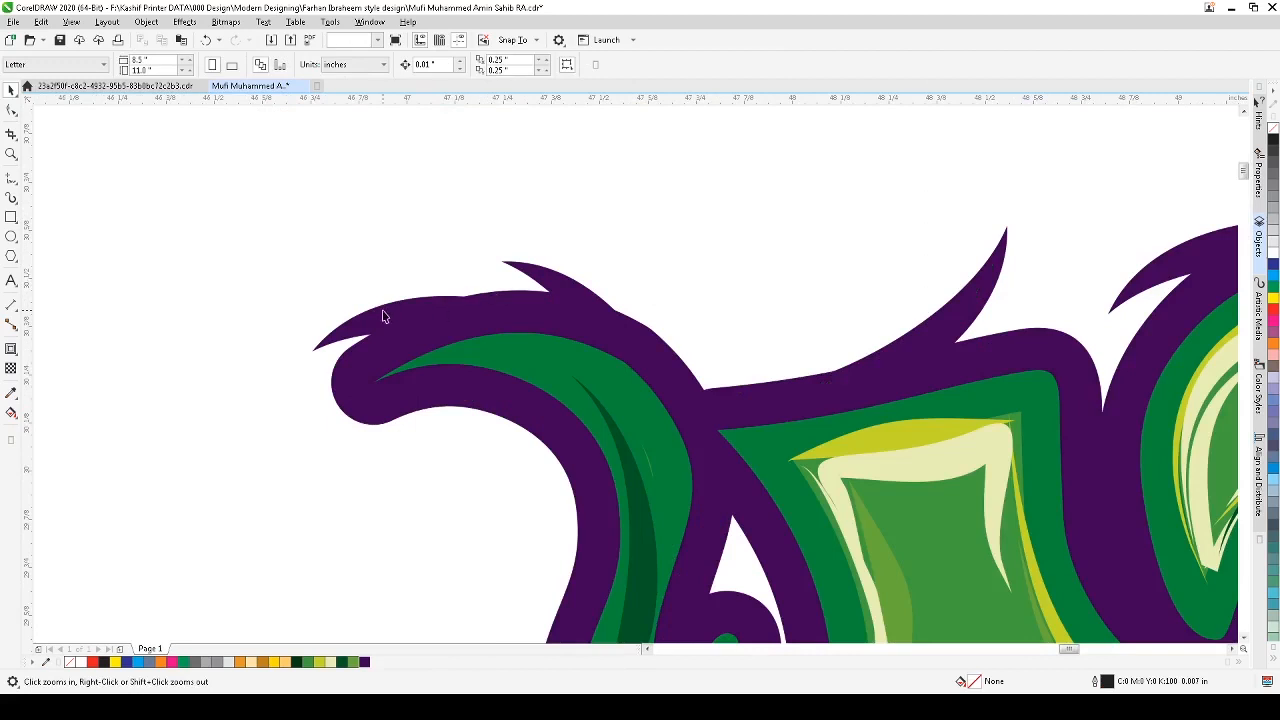
key("space")
left_click(414, 337)
left_click_drag(636, 393, 636, 347)
key("ctrl+z")
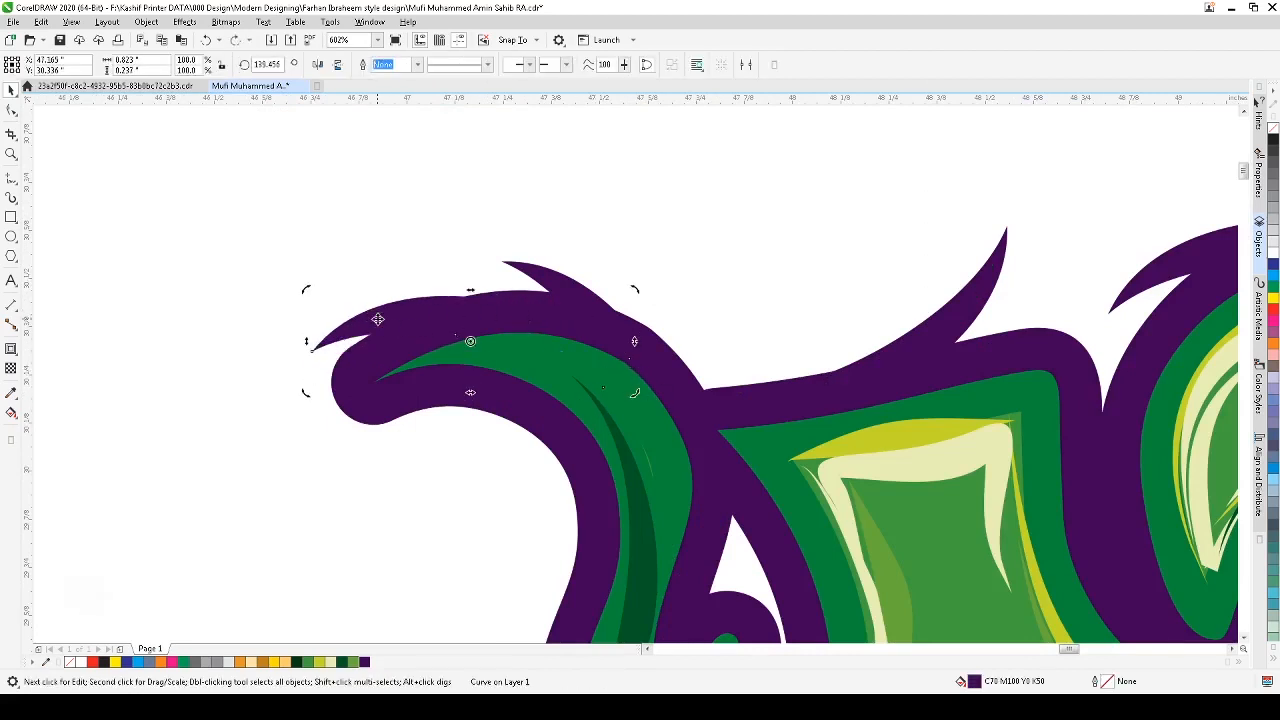
left_click(344, 331)
left_click_drag(309, 386, 330, 384)
mouse_move(376, 327)
left_mouse_down()
mouse_move(372, 312)
mouse_move(368, 322)
left_mouse_up()
left_click(392, 243)
Step: Zoom out to review the whole restyled word with its new spikes and curls
scroll(533, 272, "down", 2)
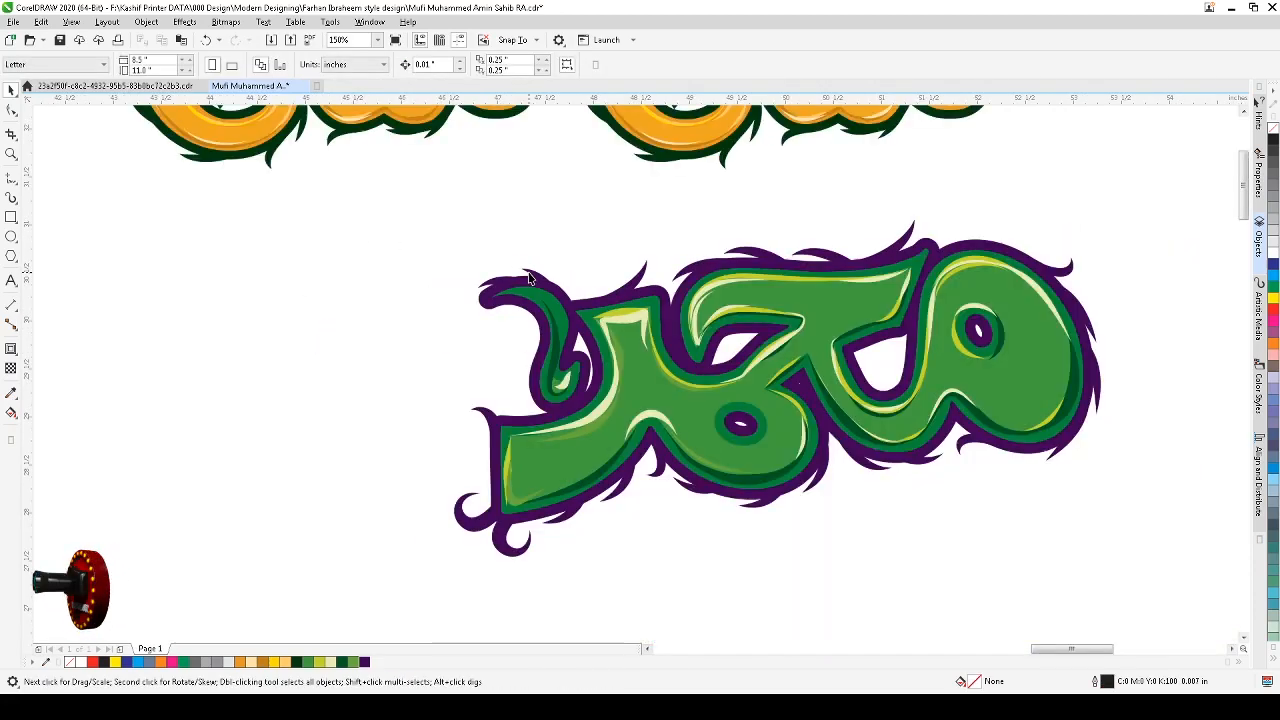
scroll(480, 296, "down", 1)
key("F2")
left_click_drag(397, 249, 700, 458)
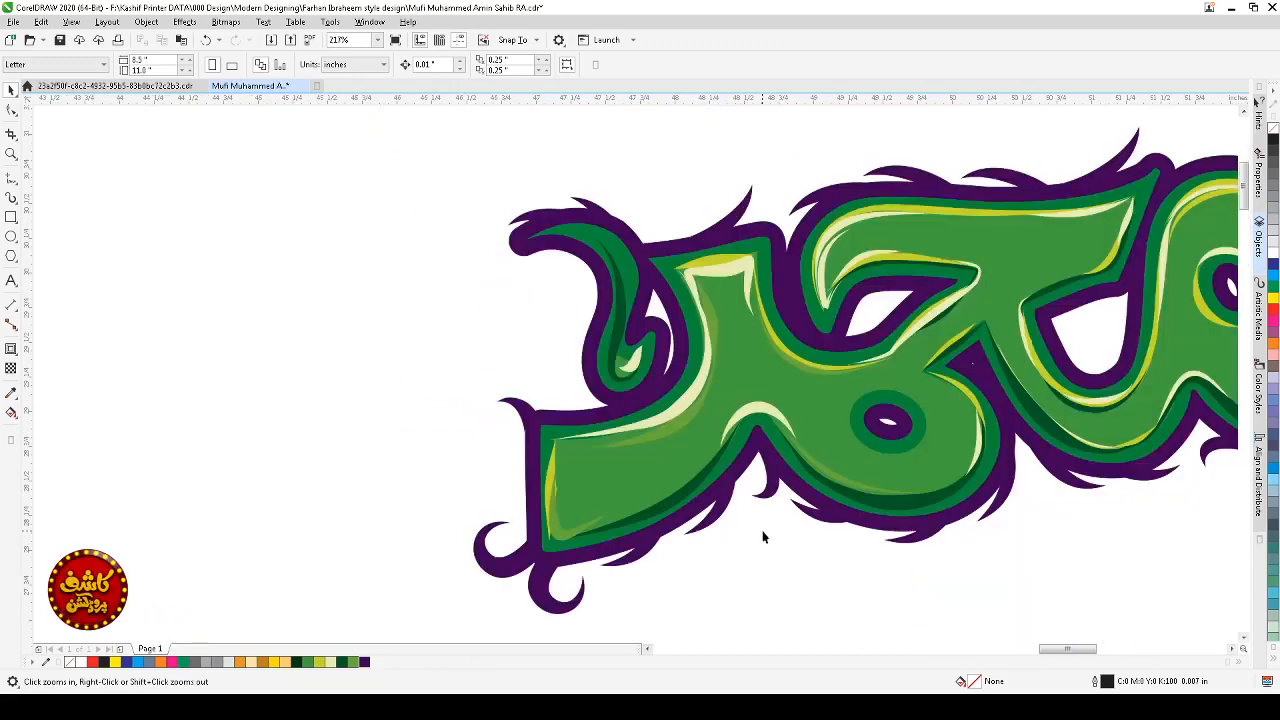
scroll(757, 575, "down", 2)
left_click_drag(938, 453, 605, 605)
key("shift+F2")
left_click(691, 594)
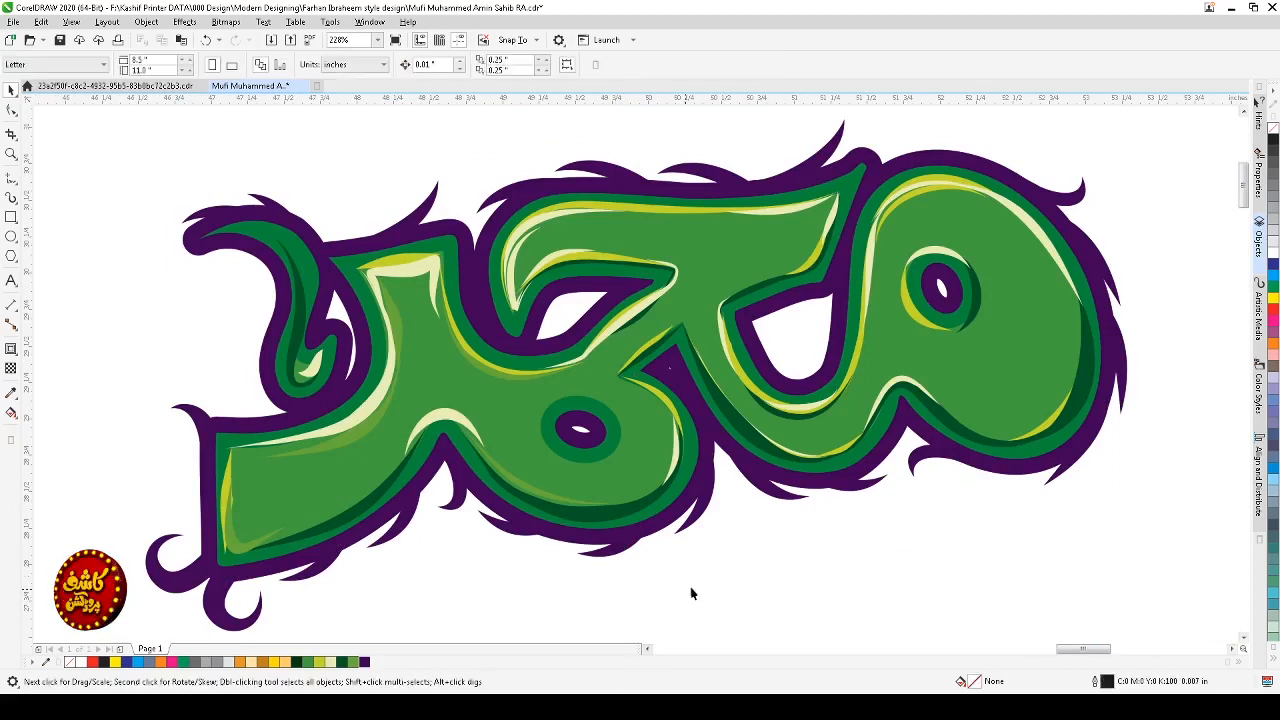